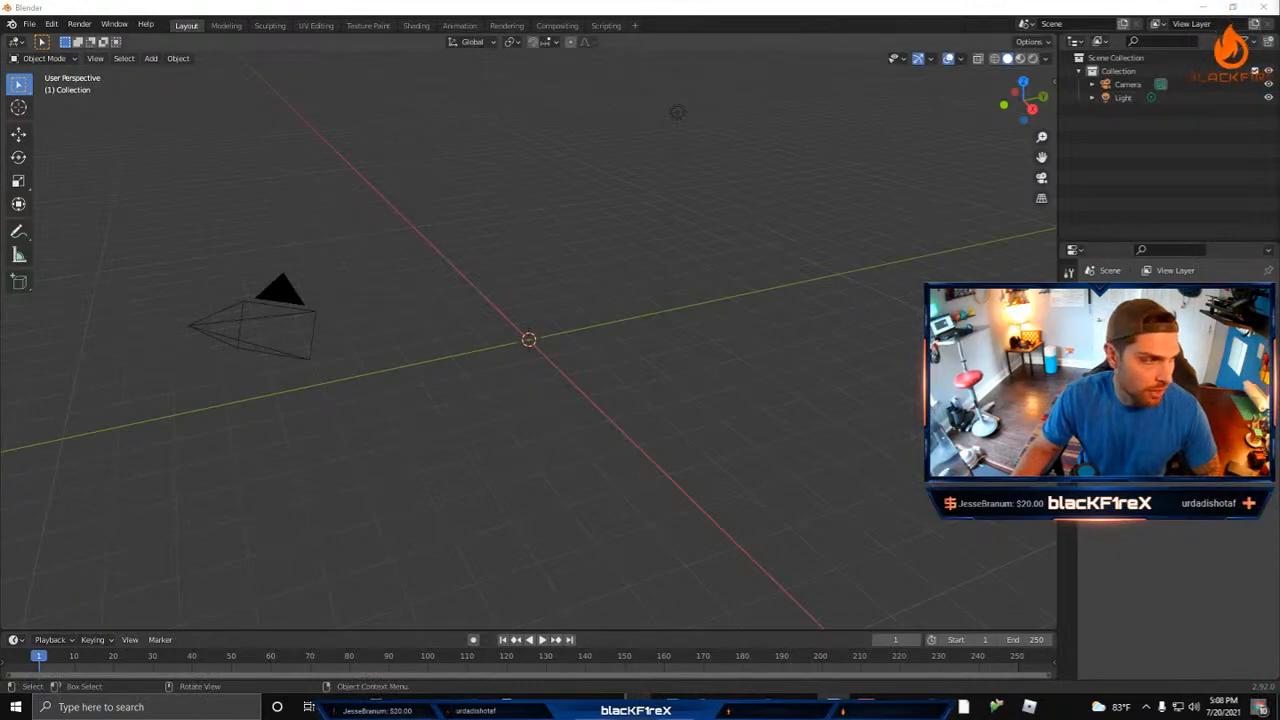
click(573, 706)
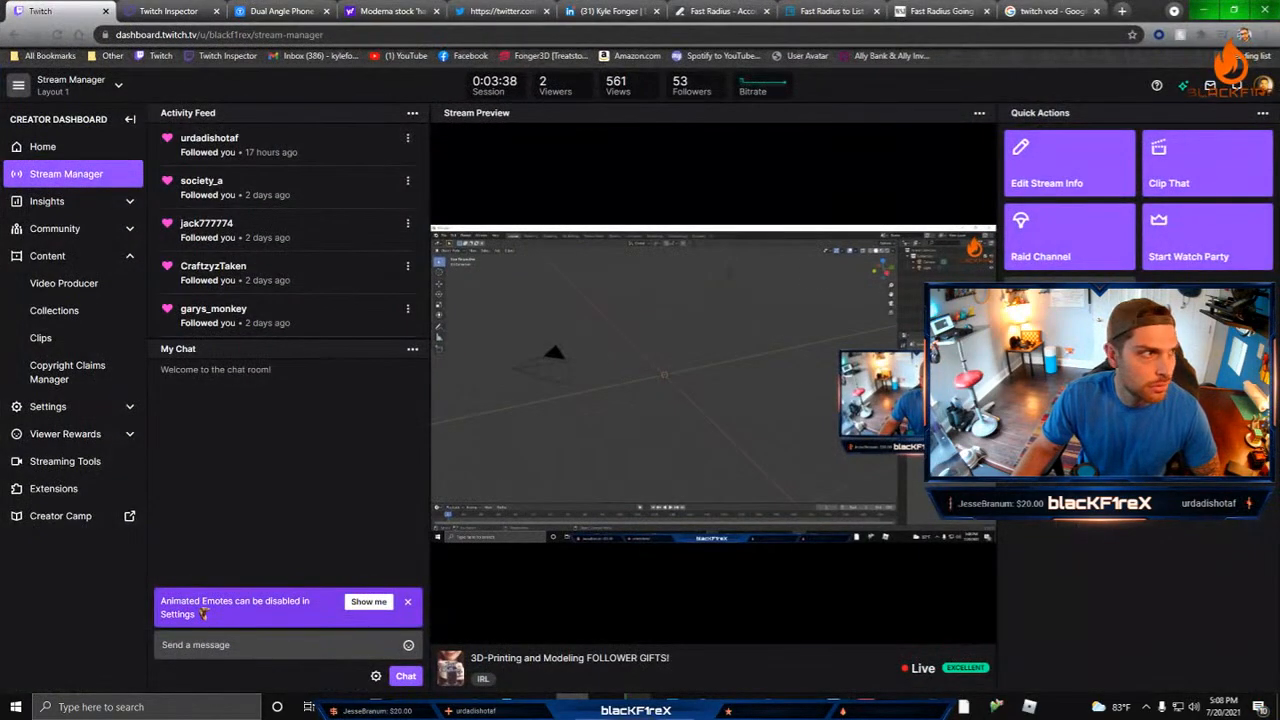
click(573, 706)
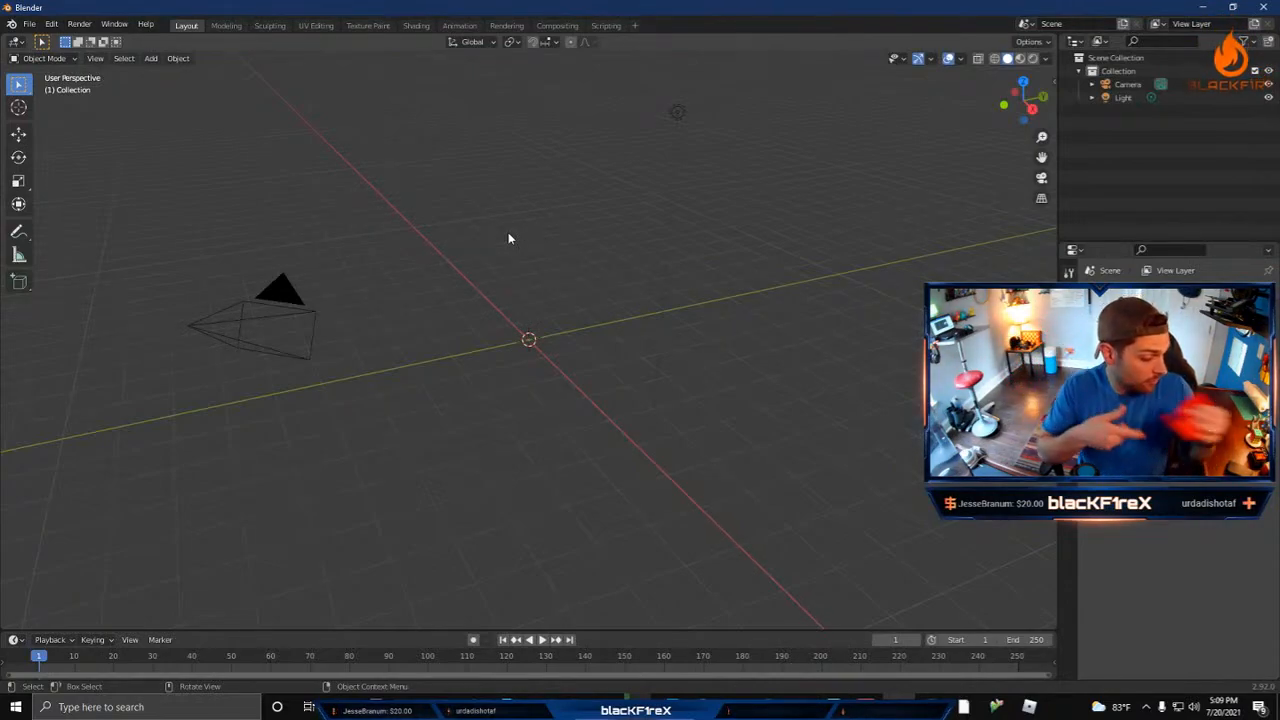
Step: Open BLACKF1RE PHONE STAND.blend from the Desktop folder, discarding changes to the current scene
click(30, 24)
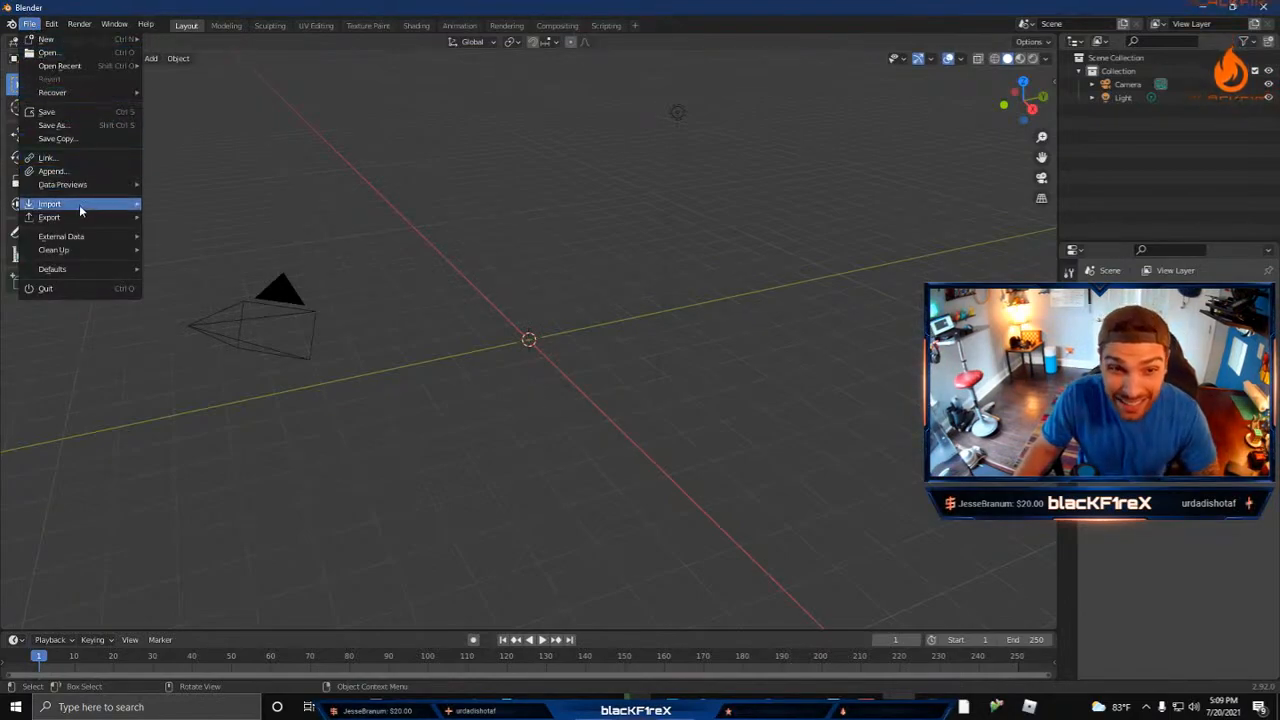
click(65, 53)
click(665, 377)
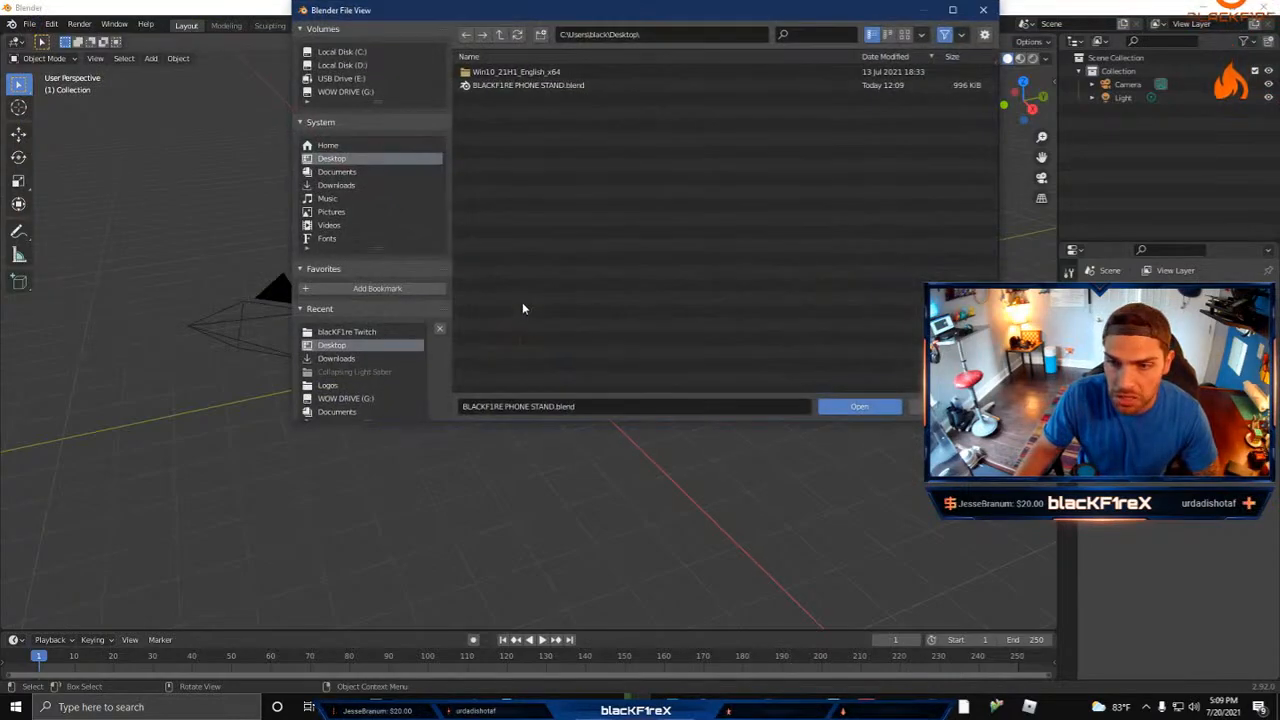
click(550, 86)
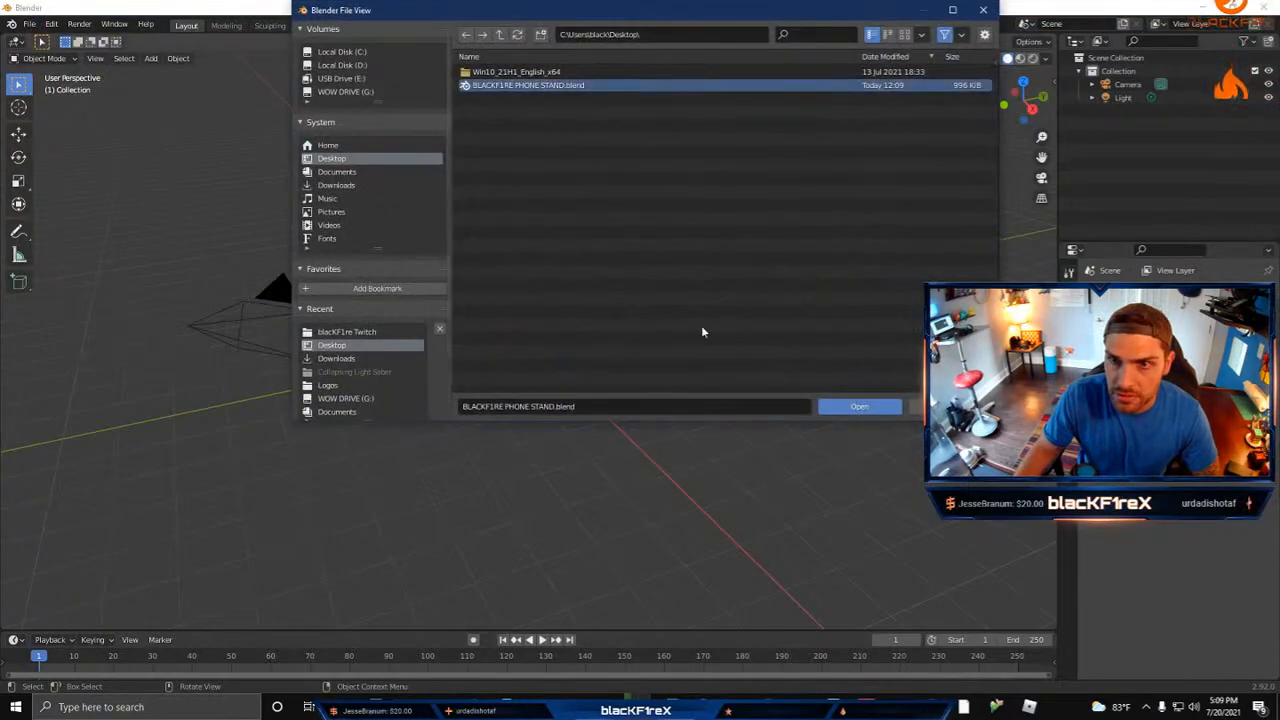
click(855, 407)
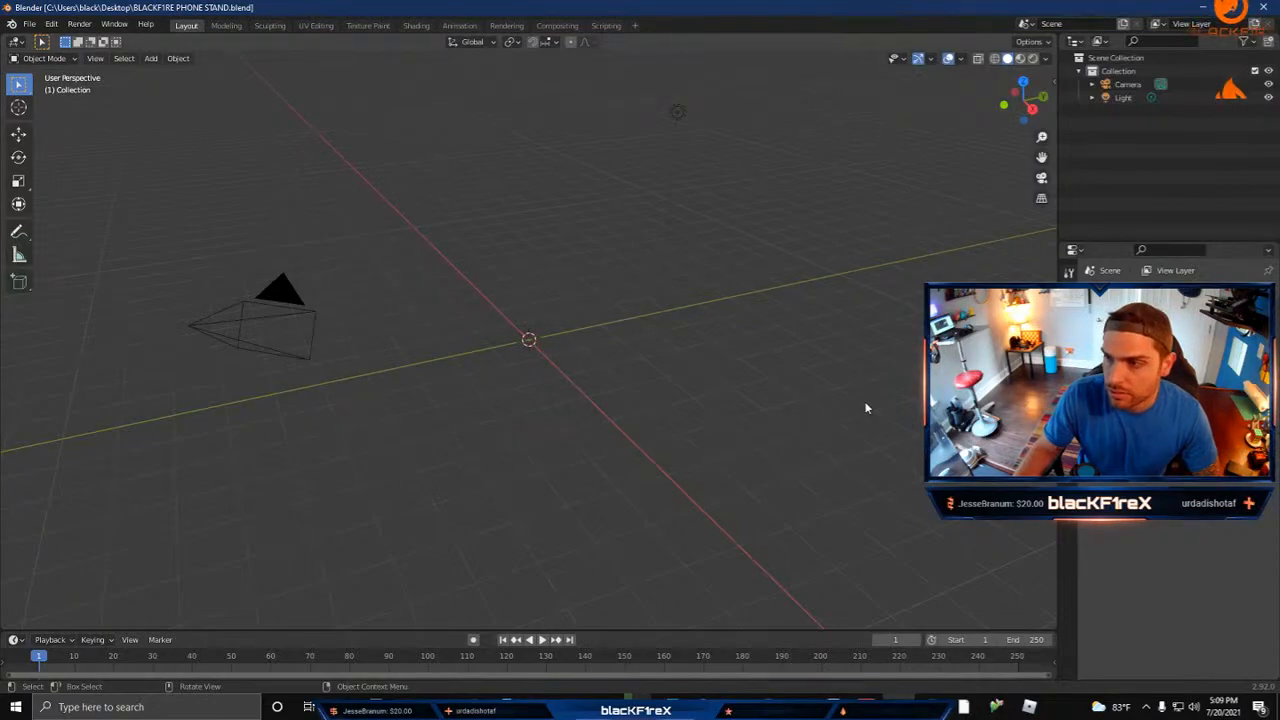
Step: Examine the phone stand with its red flame emblem and the separate flame beside it from several angles
middle_drag(652, 384, 591, 340)
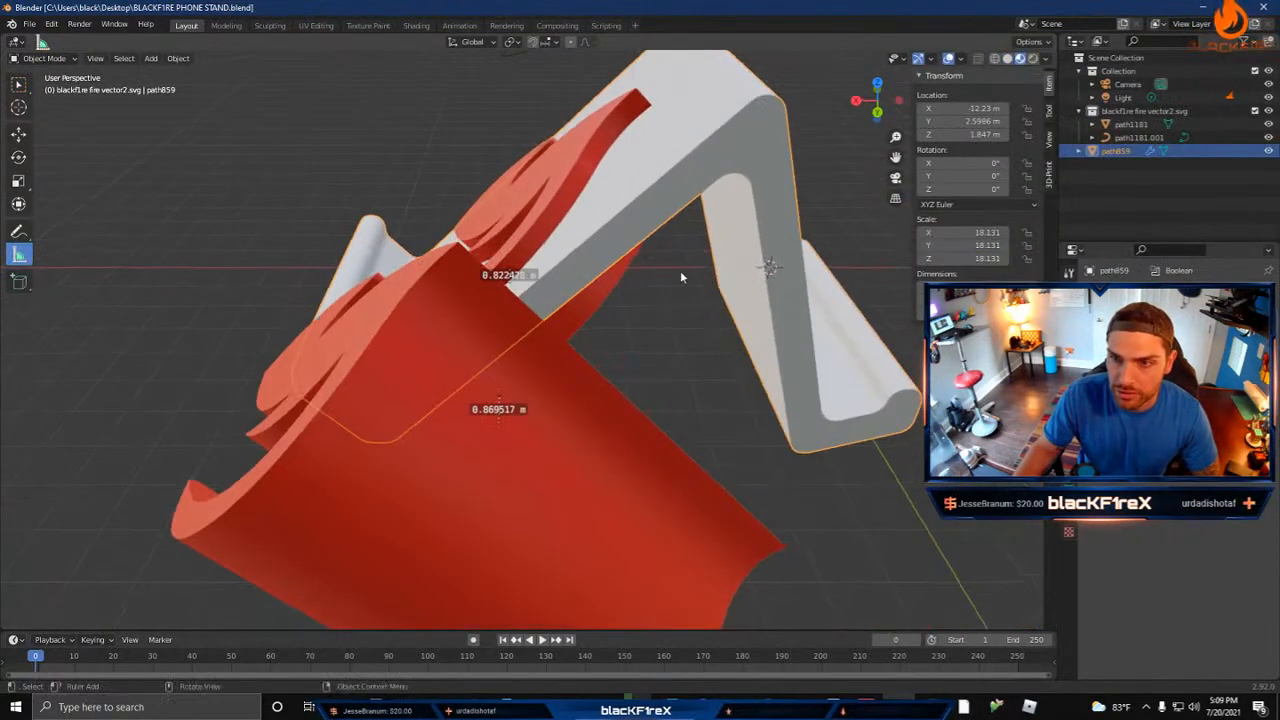
middle_drag(680, 270, 600, 360)
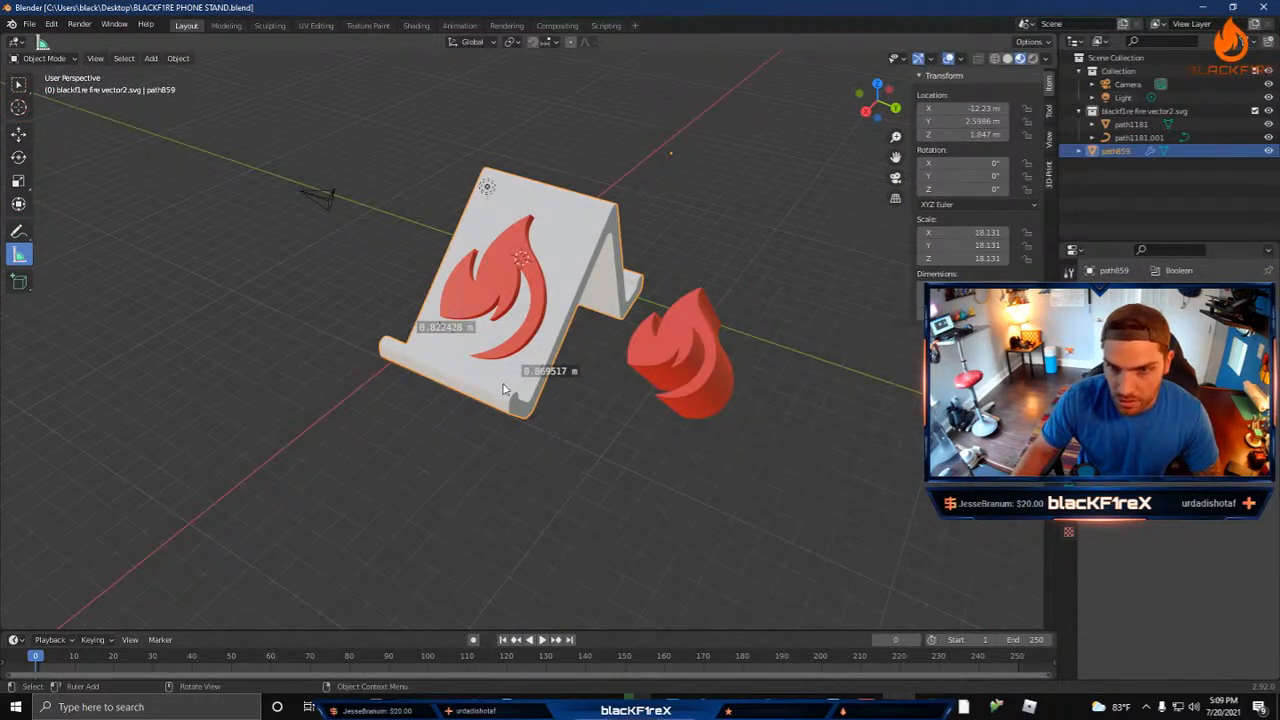
scroll(503, 388, up, 3)
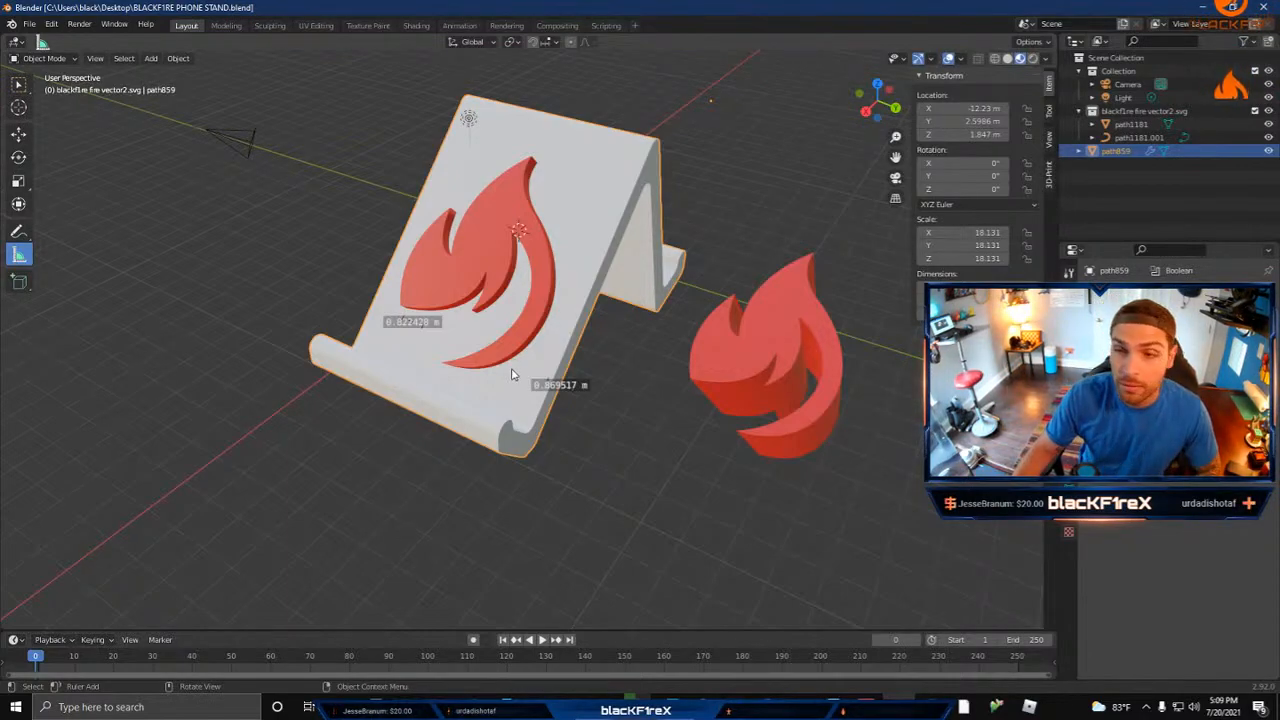
mouse_move(659, 497)
middle_down()
mouse_move(634, 486)
mouse_move(630, 464)
mouse_move(684, 495)
middle_up()
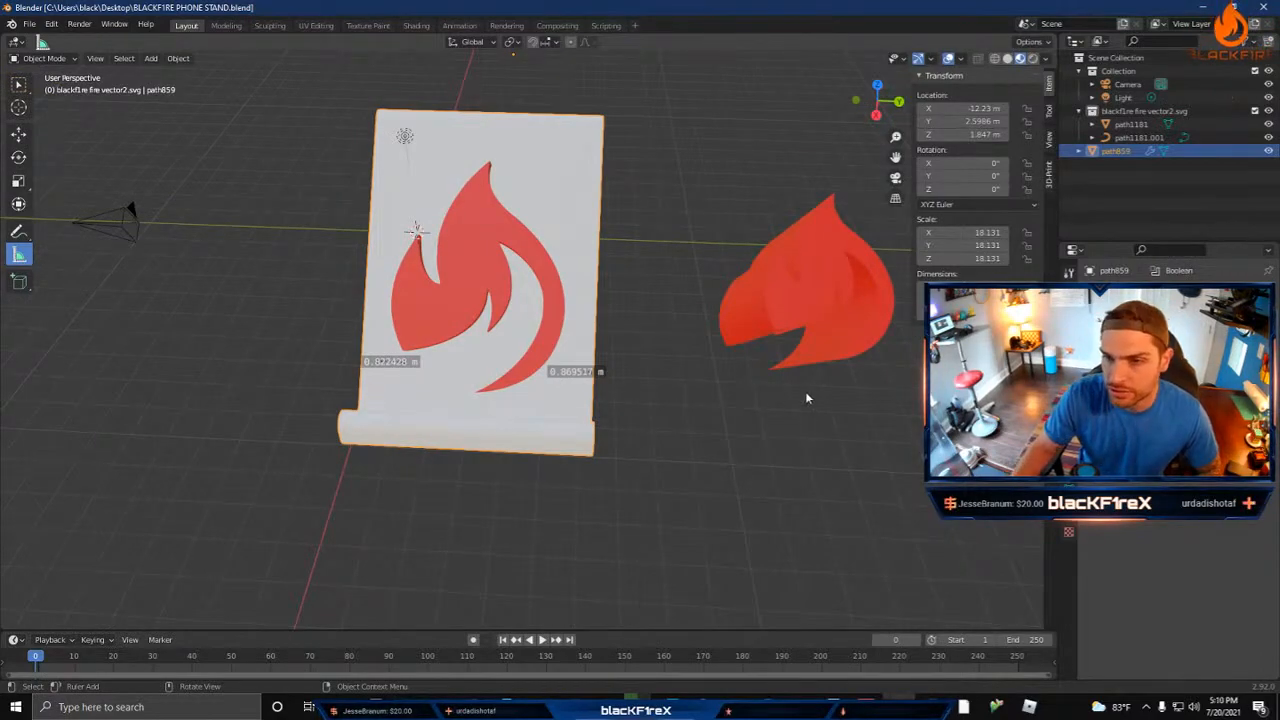
middle_drag(805, 391, 620, 390)
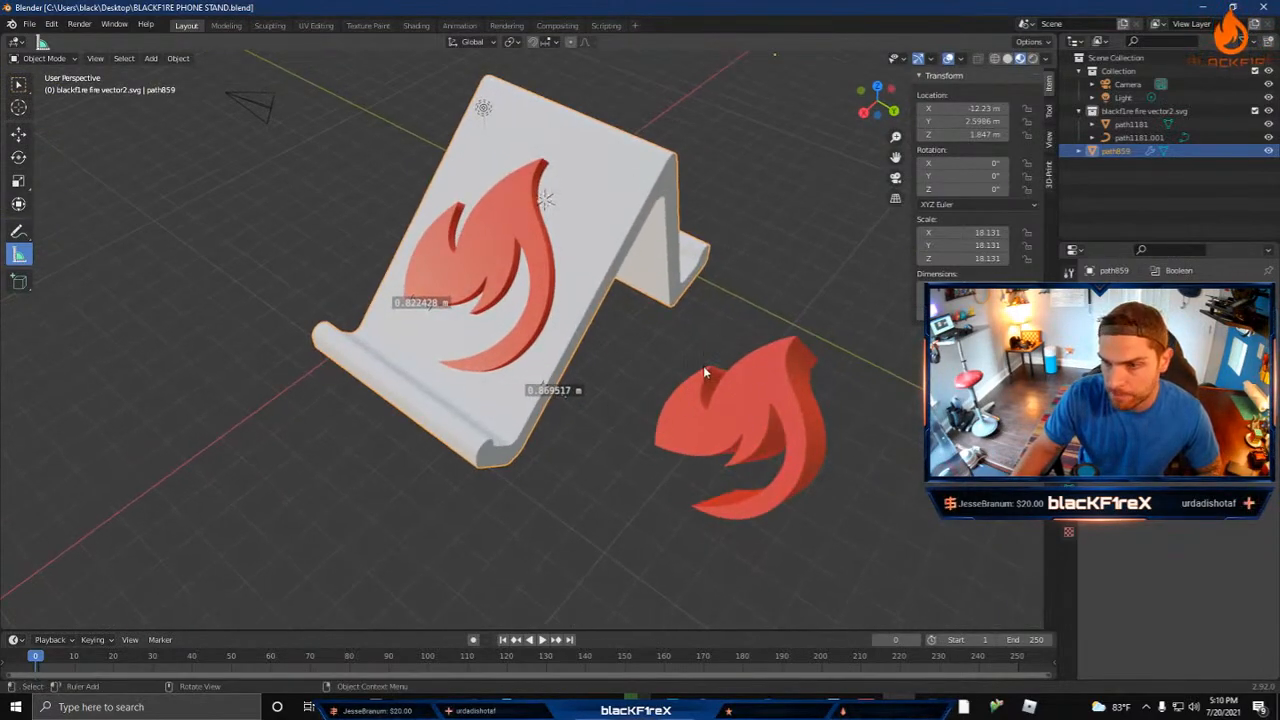
mouse_move(668, 508)
middle_down()
mouse_move(714, 449)
mouse_move(763, 443)
mouse_move(466, 477)
mouse_move(657, 498)
middle_up()
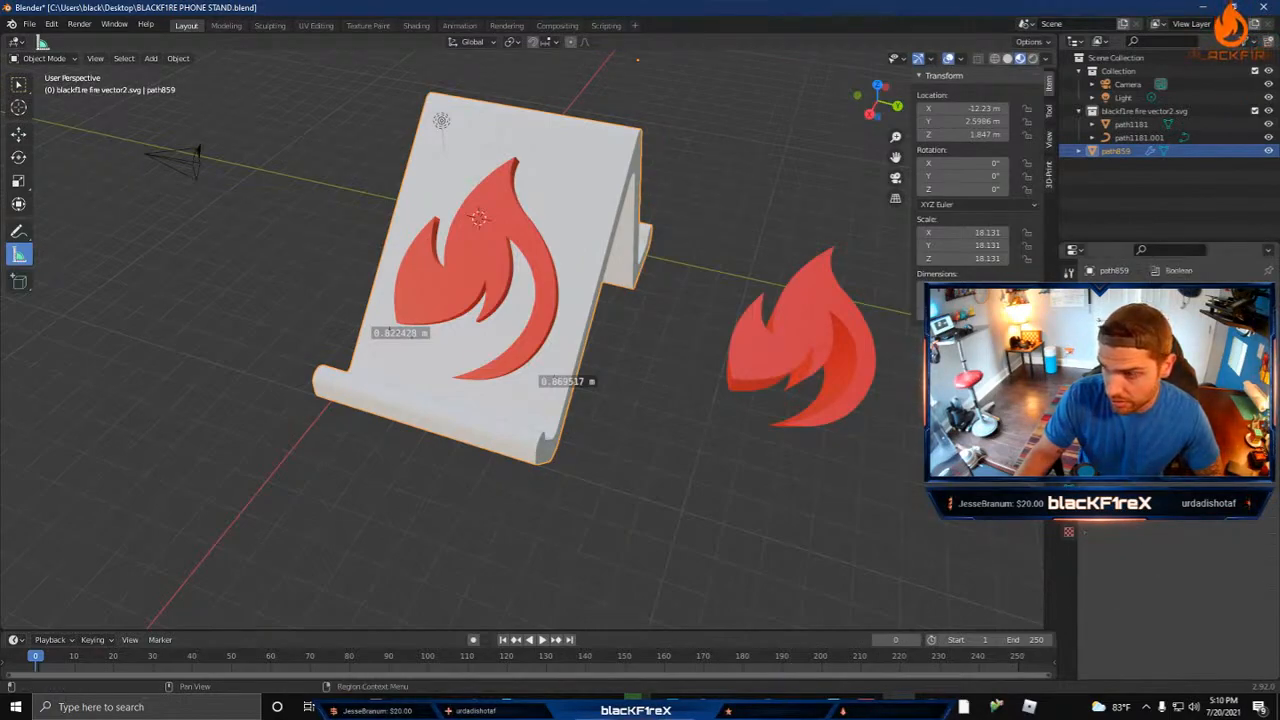
Step: Try a second Boolean modifier on the phone stand, remove it, and apply the original Boolean that cuts out the flame
click(1165, 293)
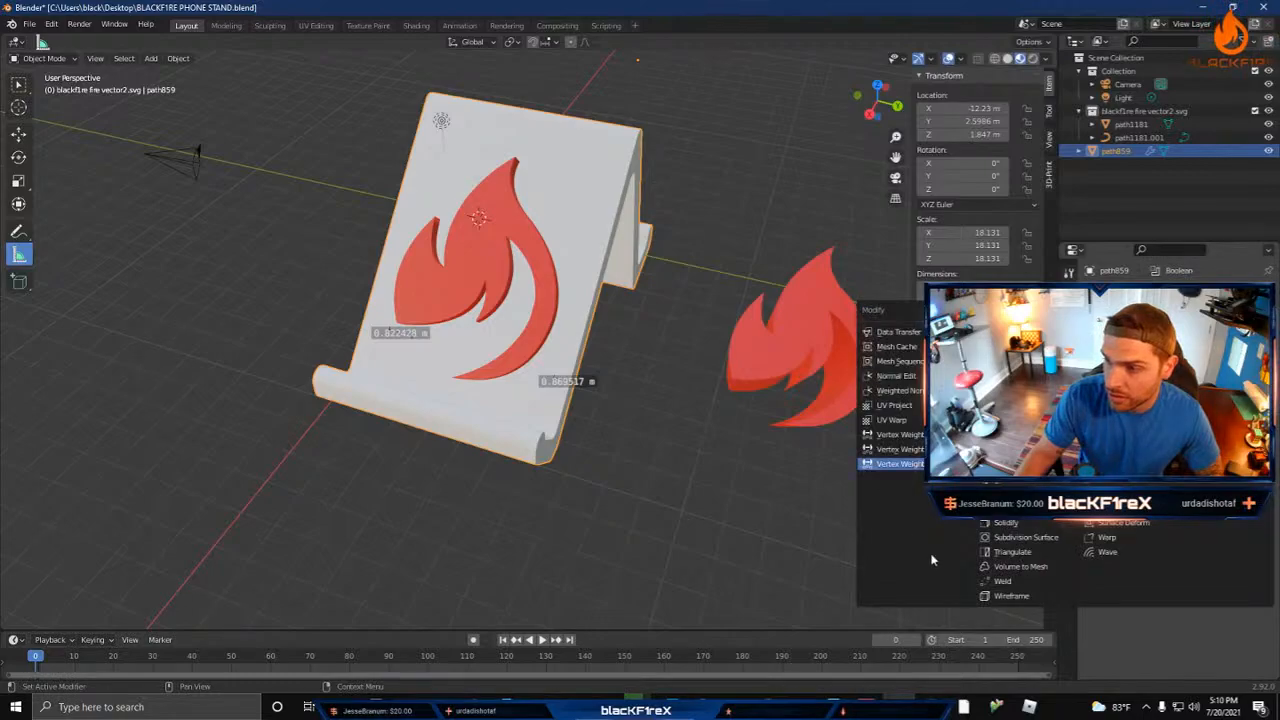
click(1010, 361)
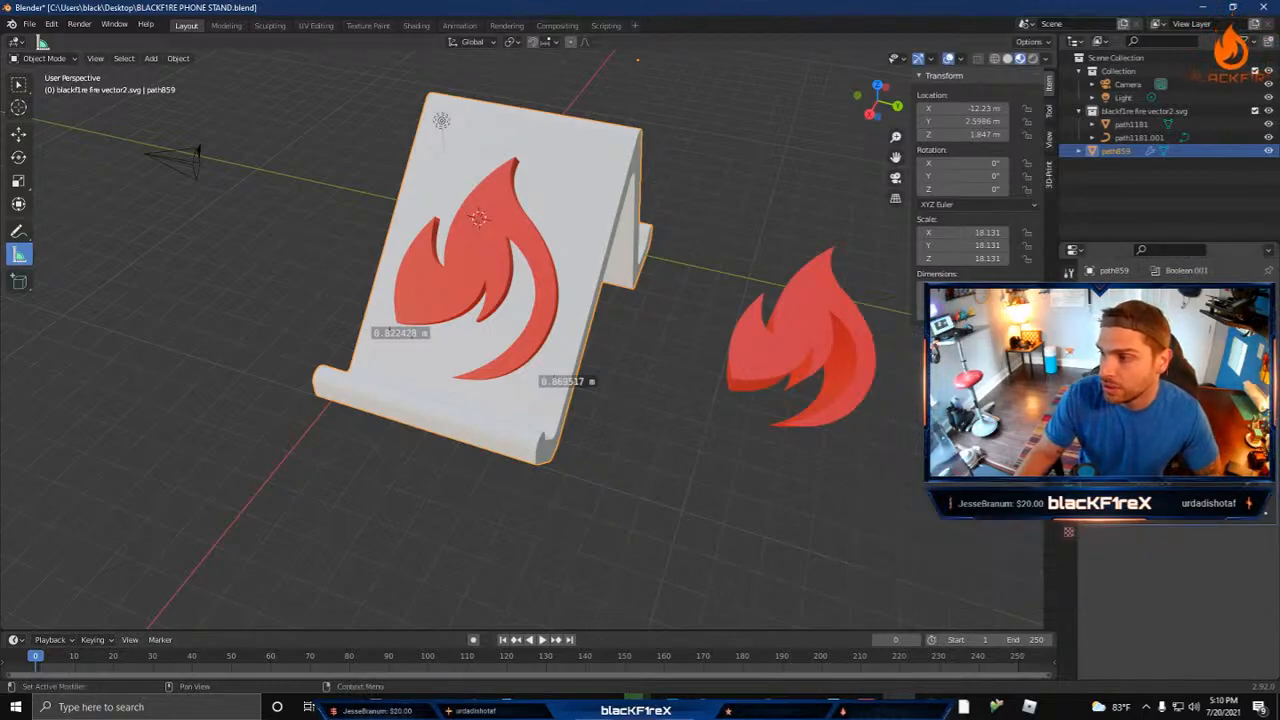
click(1086, 313)
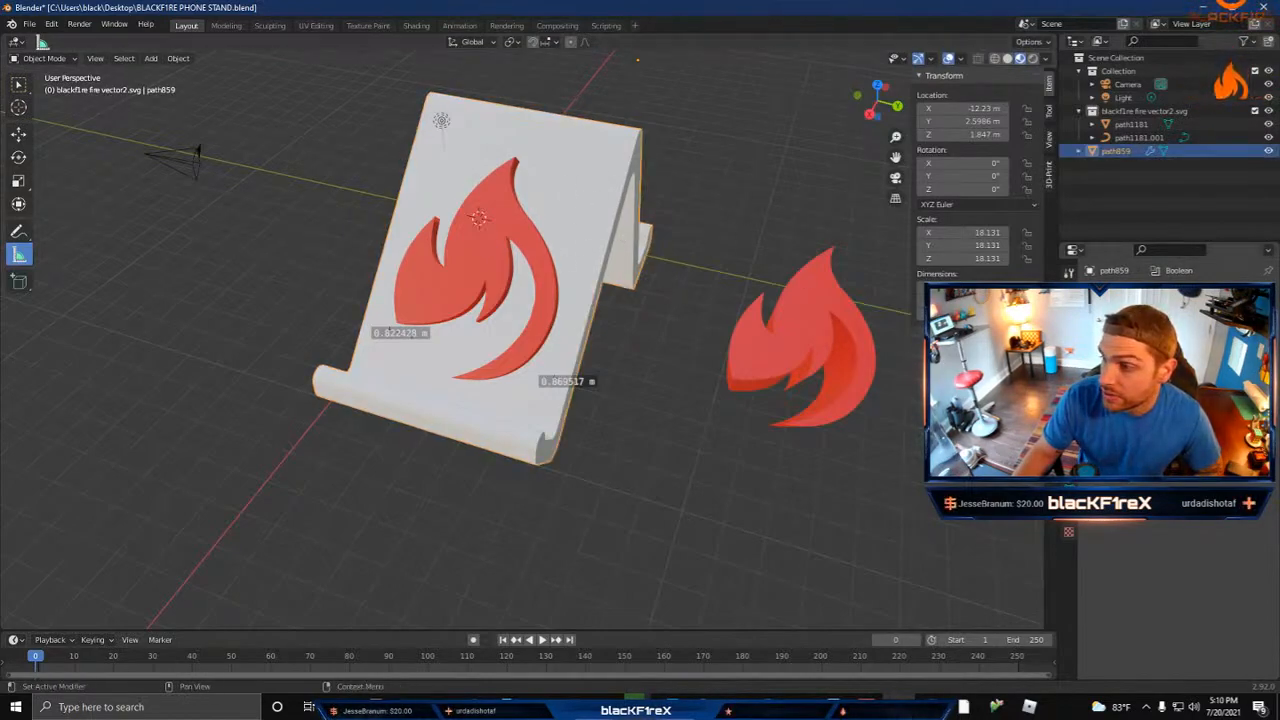
click(485, 261)
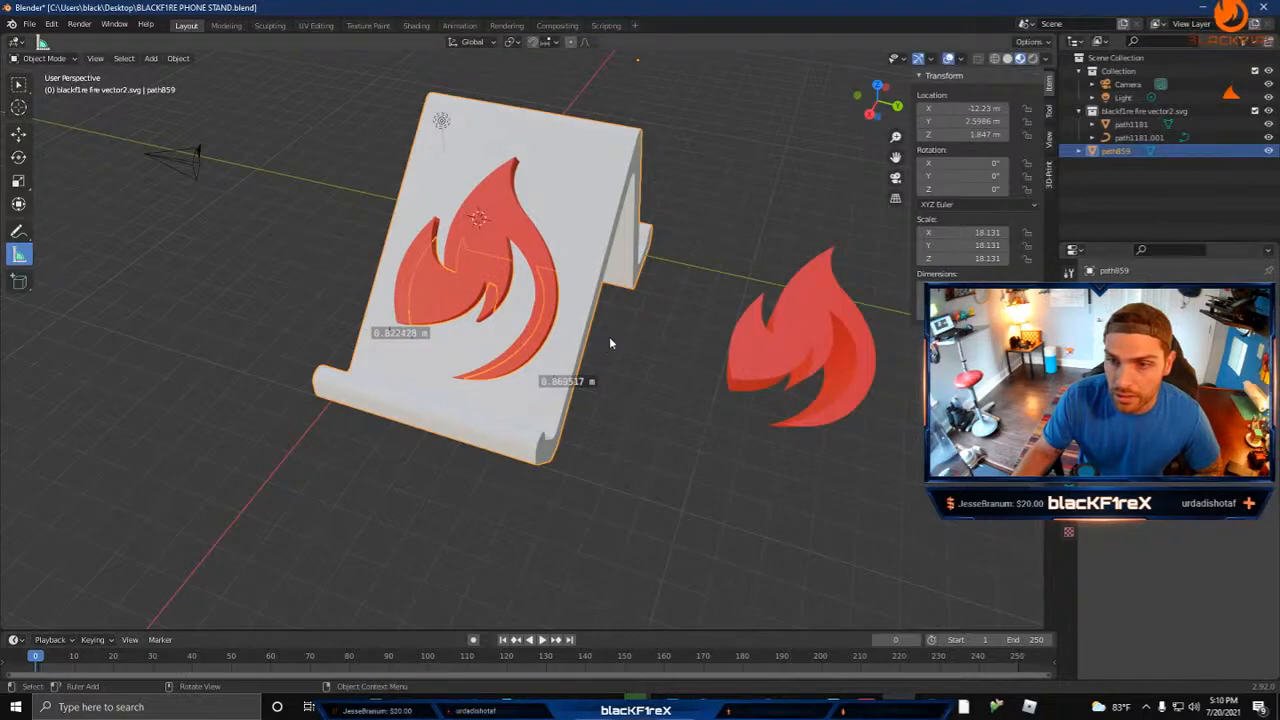
Step: Delete the spare flame curve standing beside the phone stand
click(479, 248)
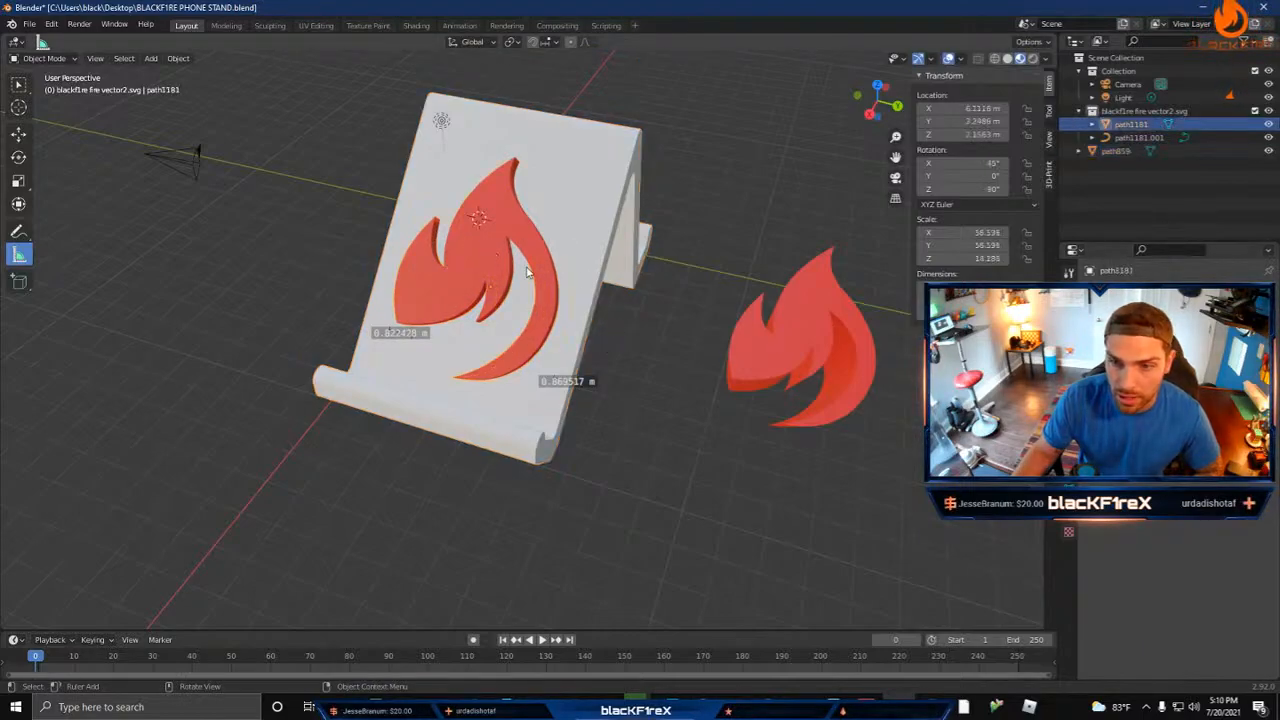
click(806, 356)
key(Delete)
Step: Move the flame mesh out of the phone stand along the Y axis to about Y 12.4 m
click(470, 264)
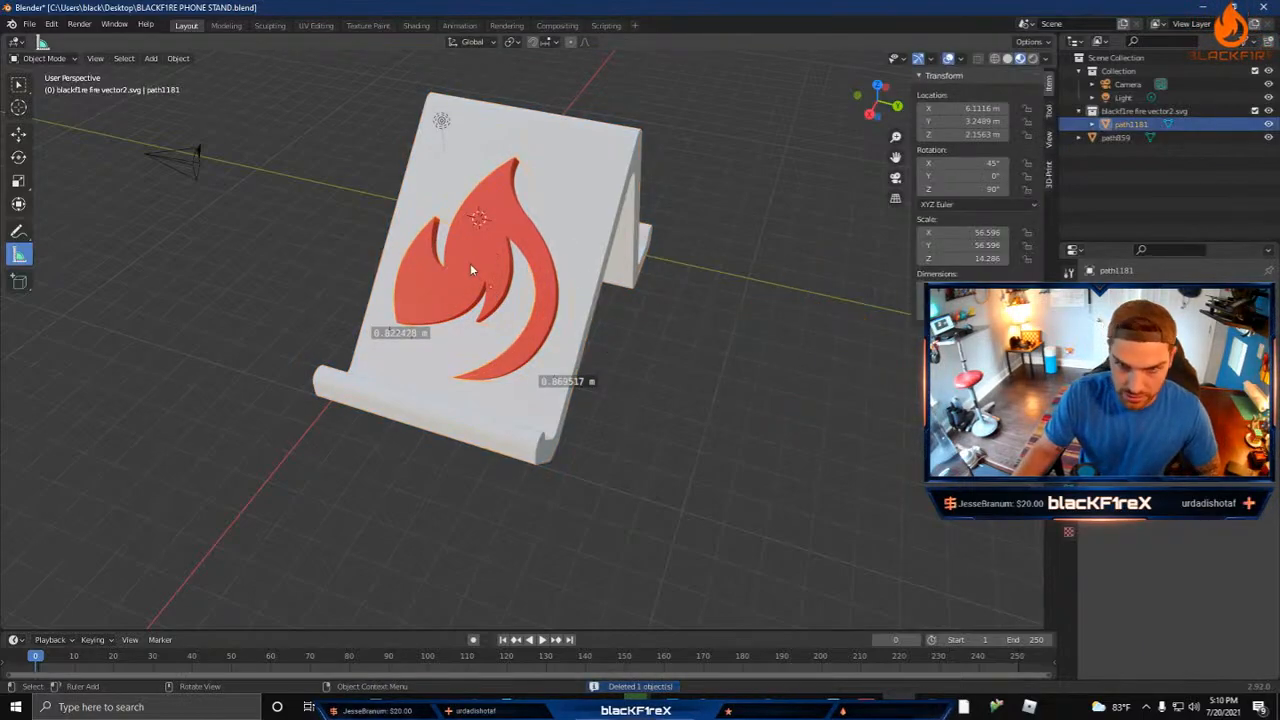
key(g)
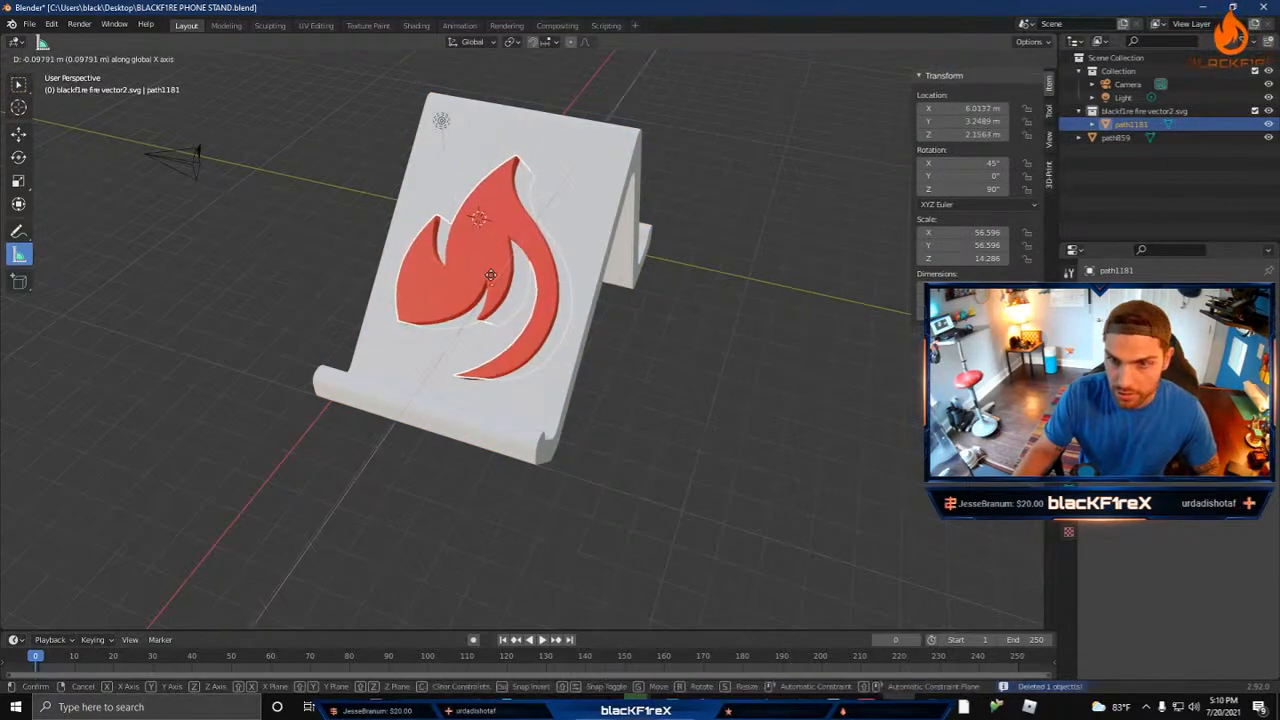
key(y)
click(799, 361)
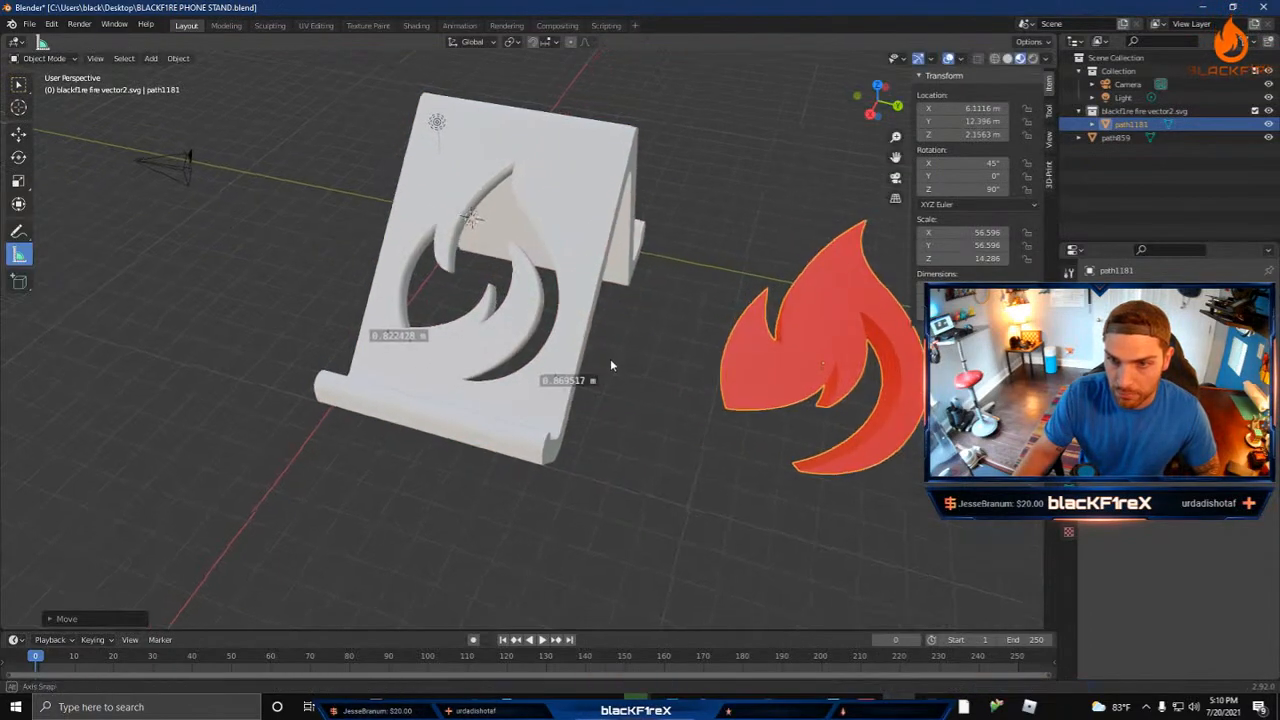
Step: Examine the flame-shaped cutout in the phone stand from the front, side and back
middle_drag(610, 358, 642, 363)
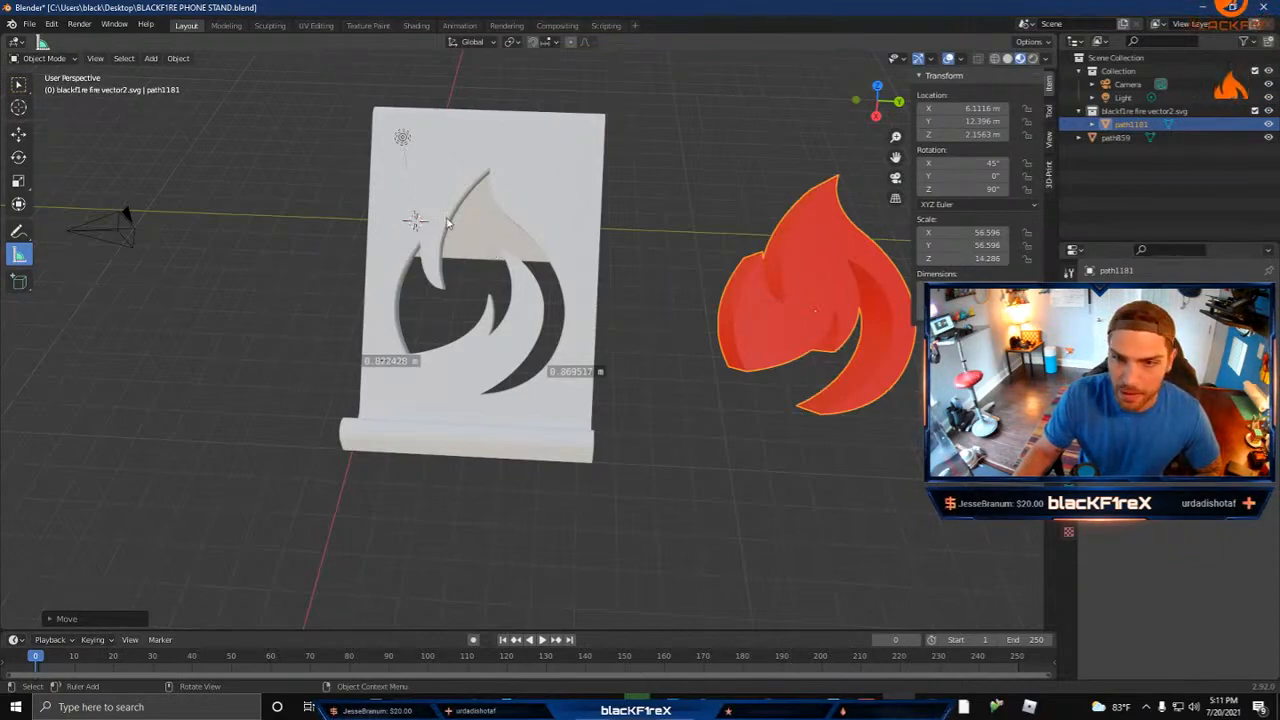
middle_drag(622, 324, 507, 373)
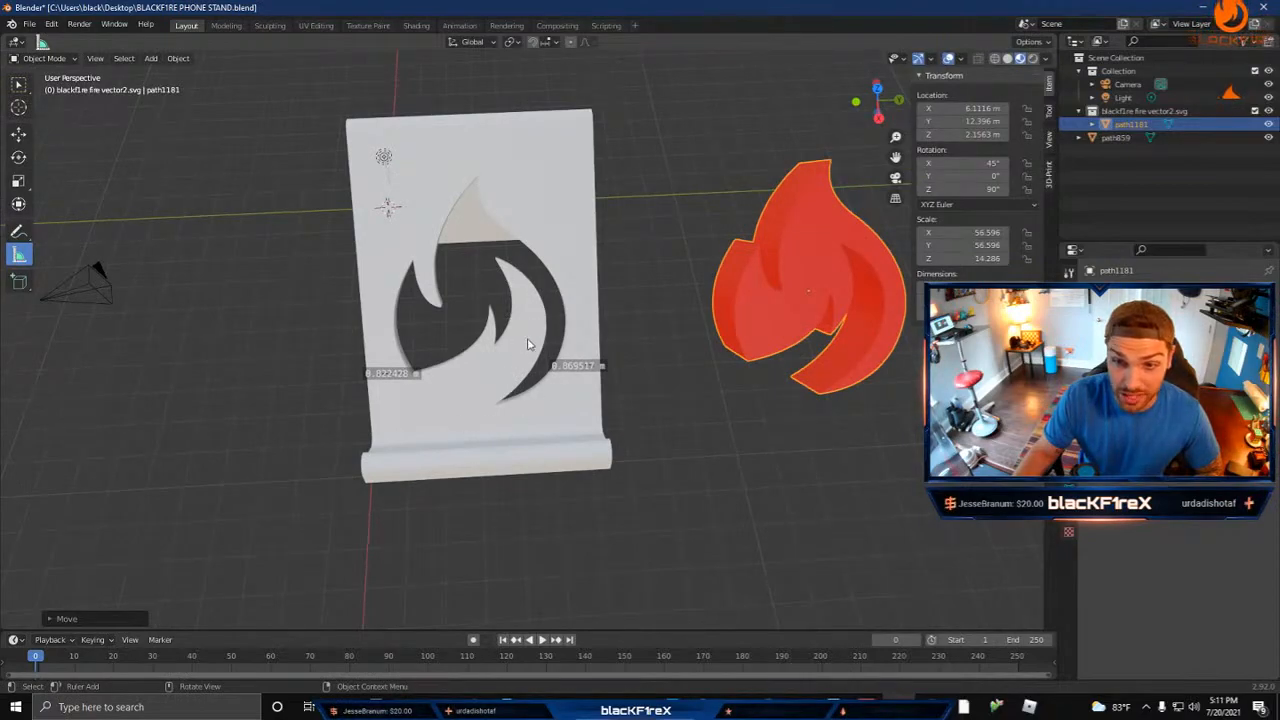
middle_drag(662, 240, 551, 398)
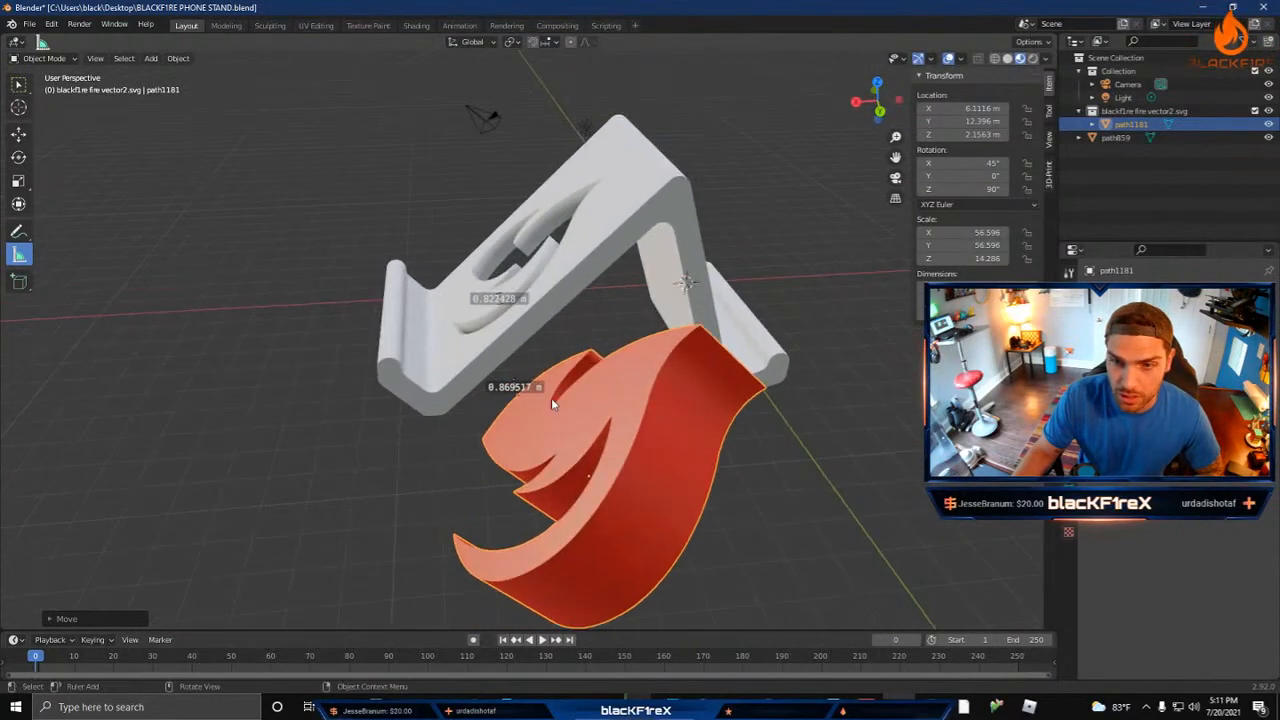
middle_drag(472, 308, 556, 331)
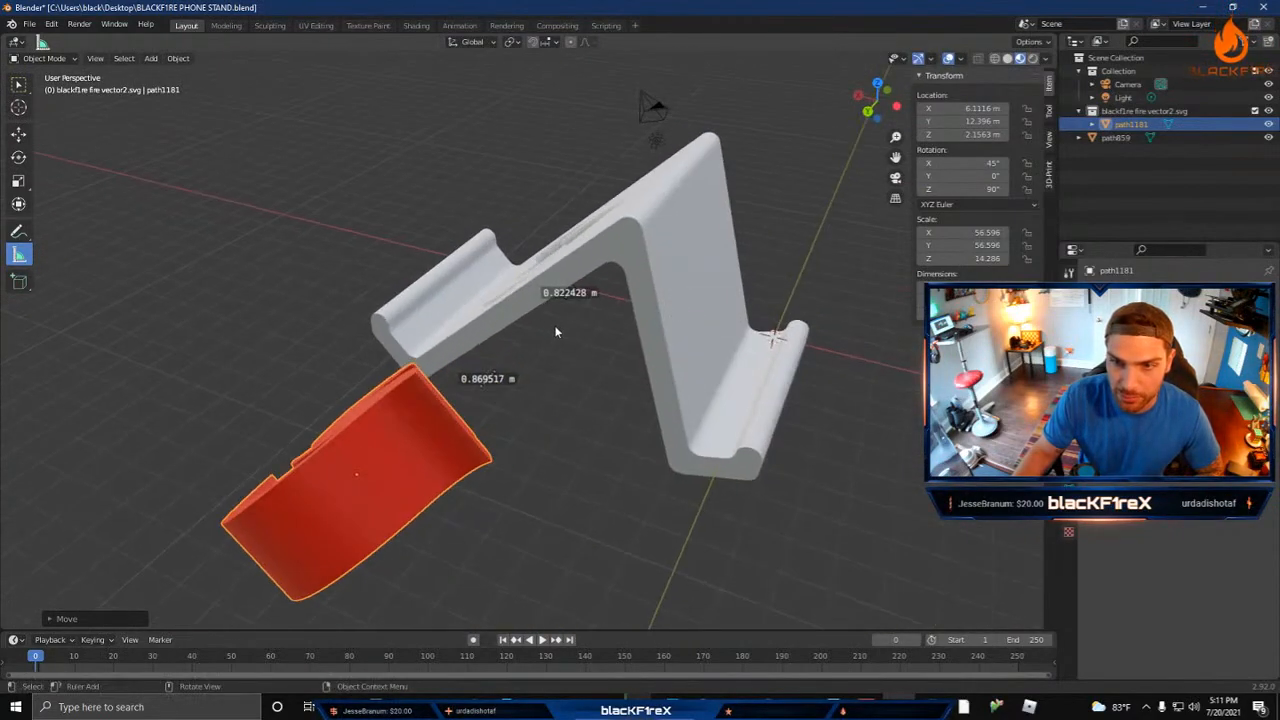
middle_drag(509, 422, 606, 395)
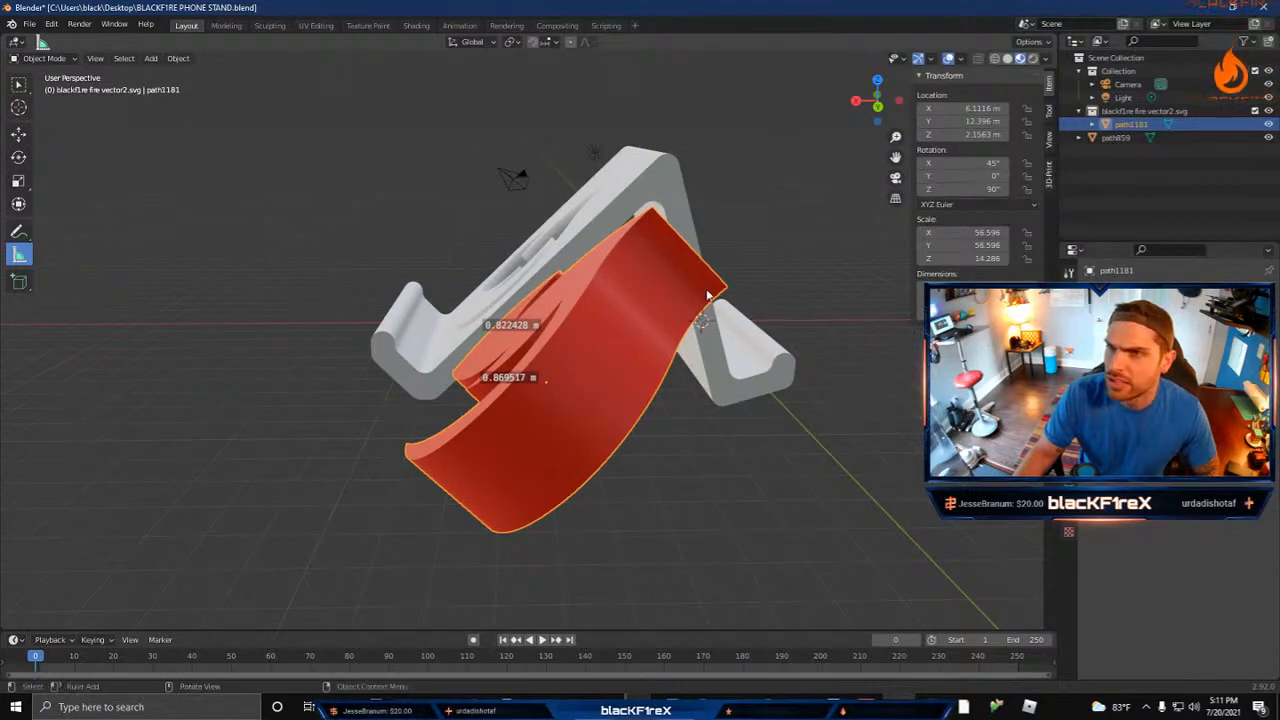
Step: Stand the flame mesh upright by setting its X rotation to 90°
drag(950, 176, 1112, 163)
key(ctrl+z)
click(980, 163)
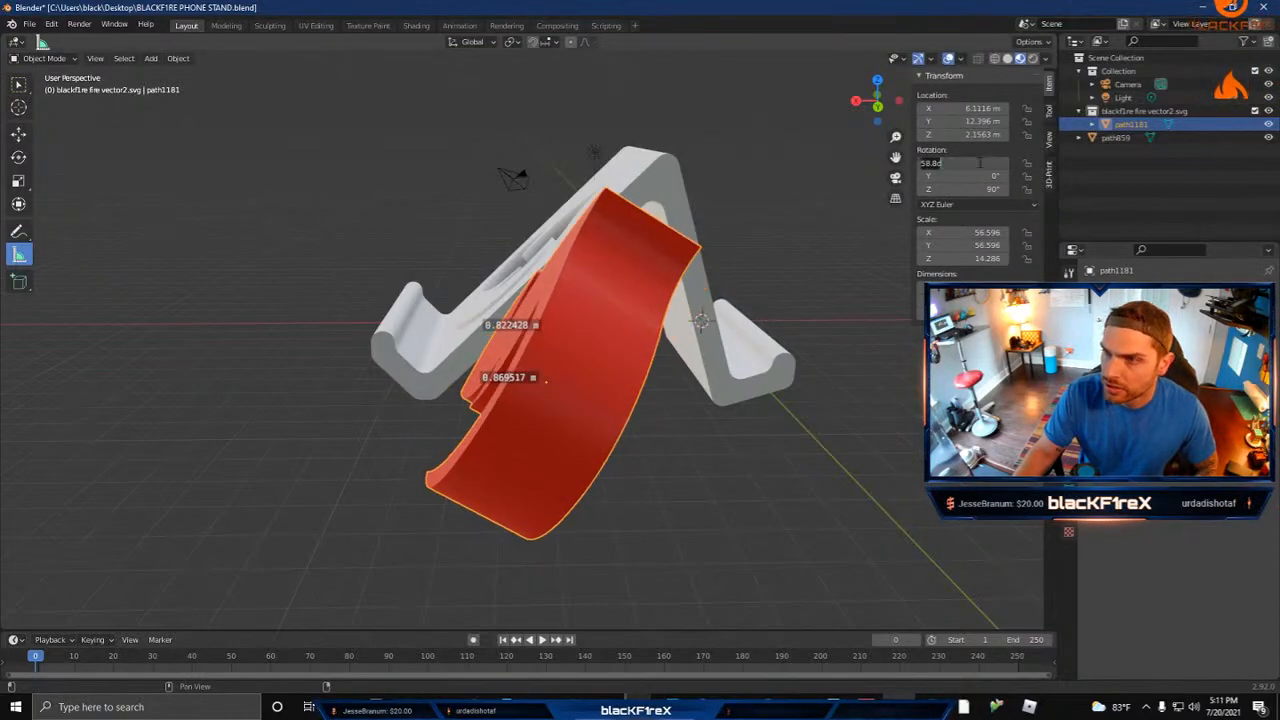
text(0)
key(Return)
middle_drag(415, 304, 430, 315)
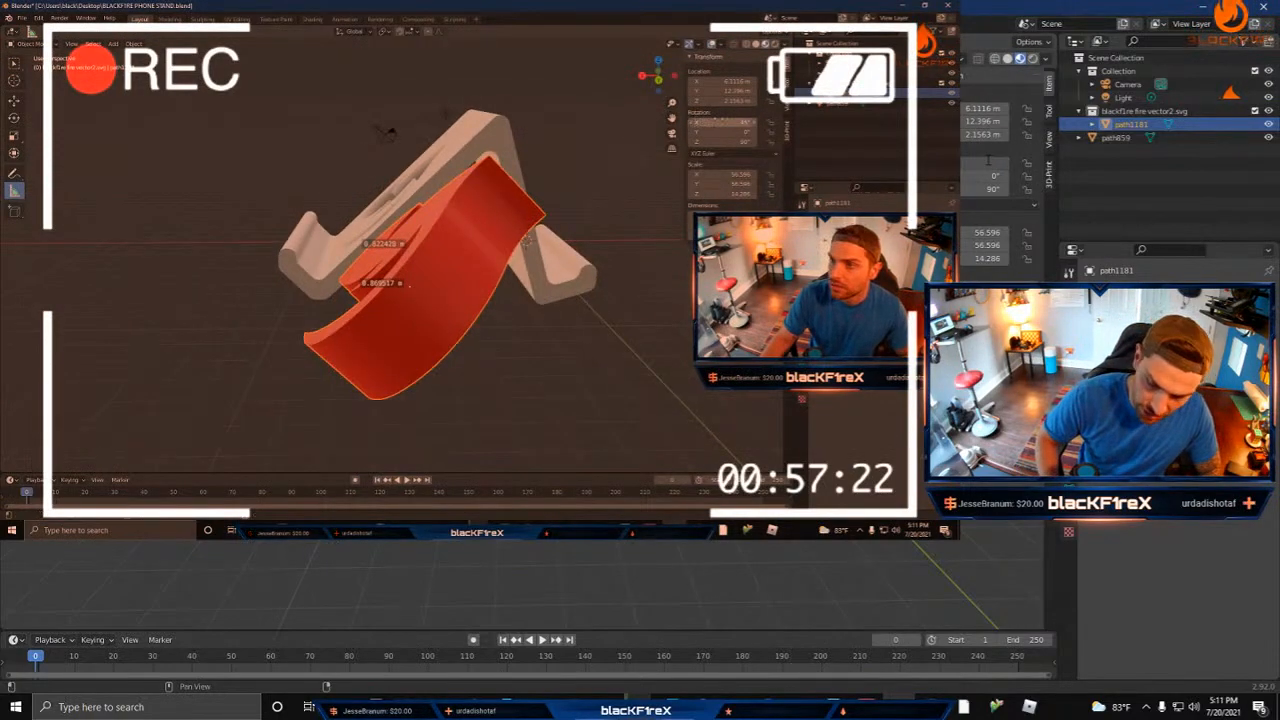
text(-90)
key(Return)
middle_drag(700, 350, 650, 370)
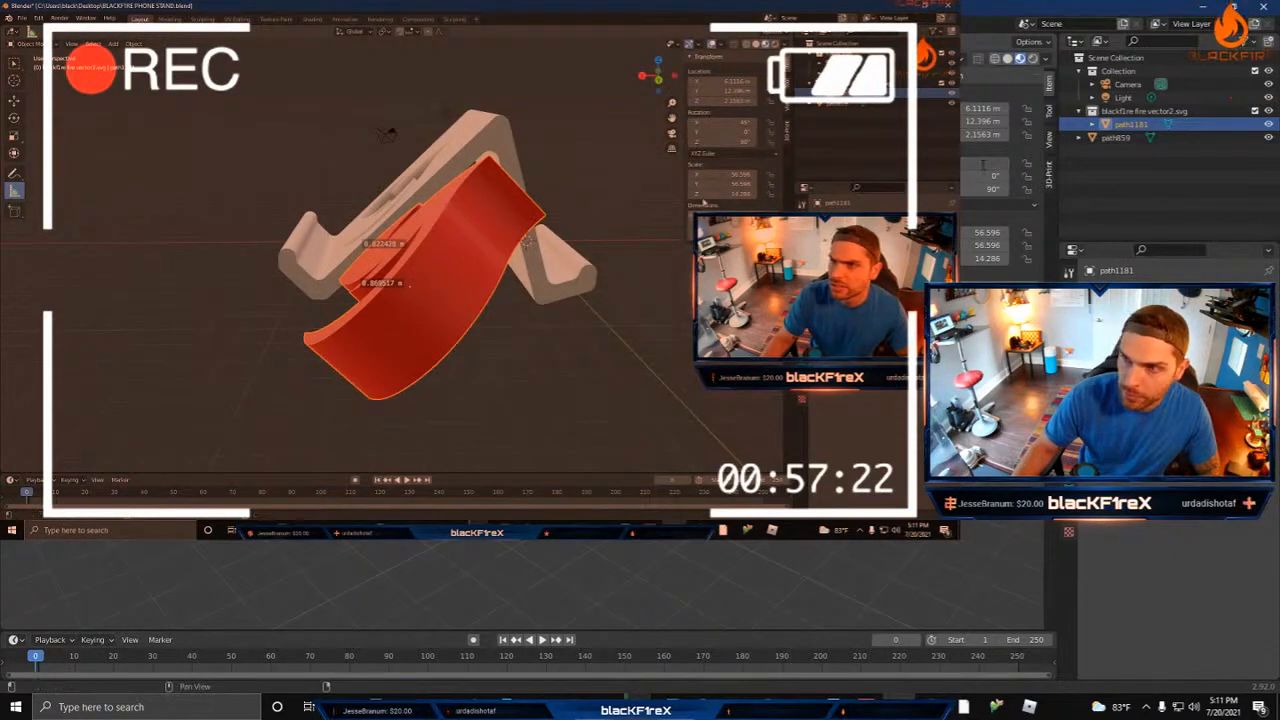
text(90)
key(Return)
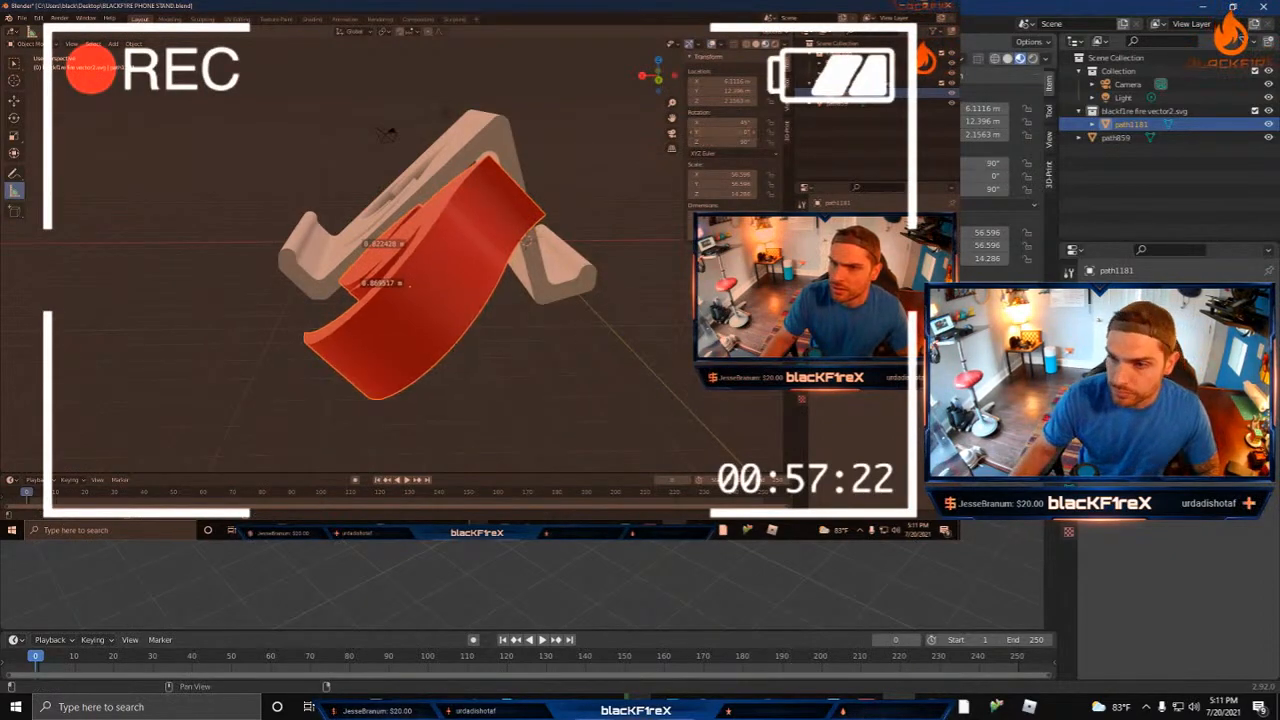
middle_drag(700, 350, 560, 345)
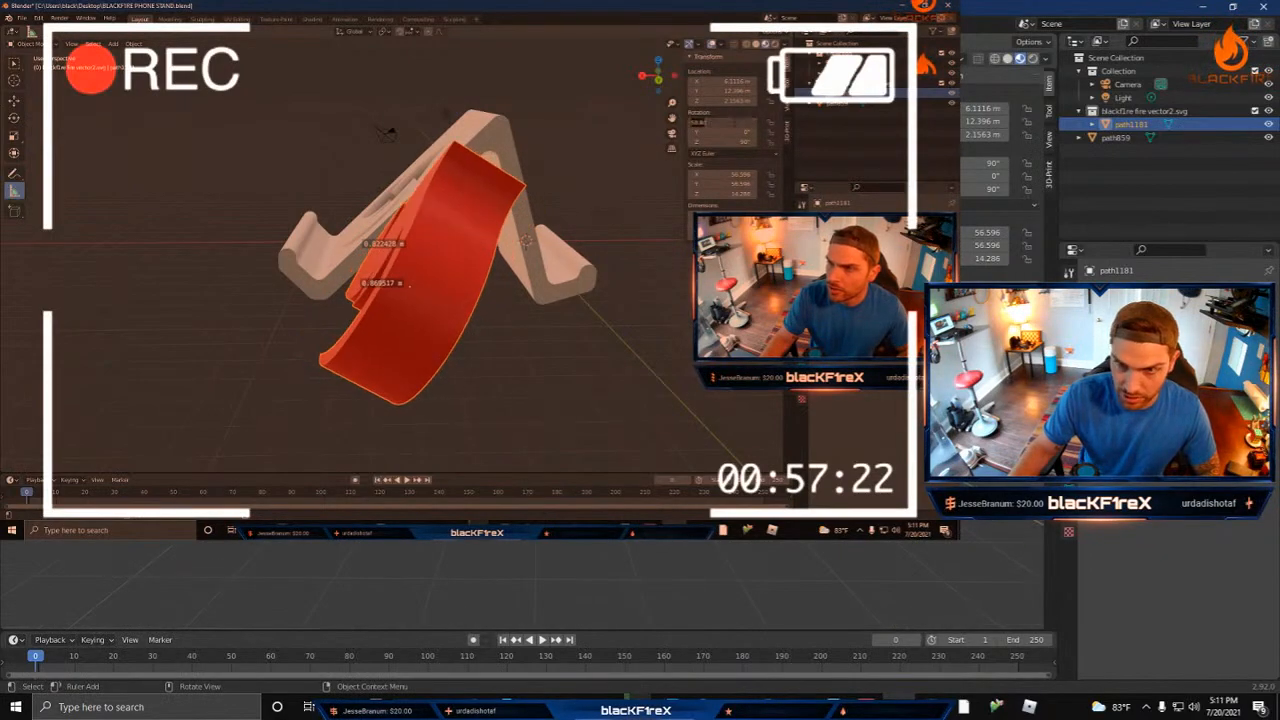
key(r)
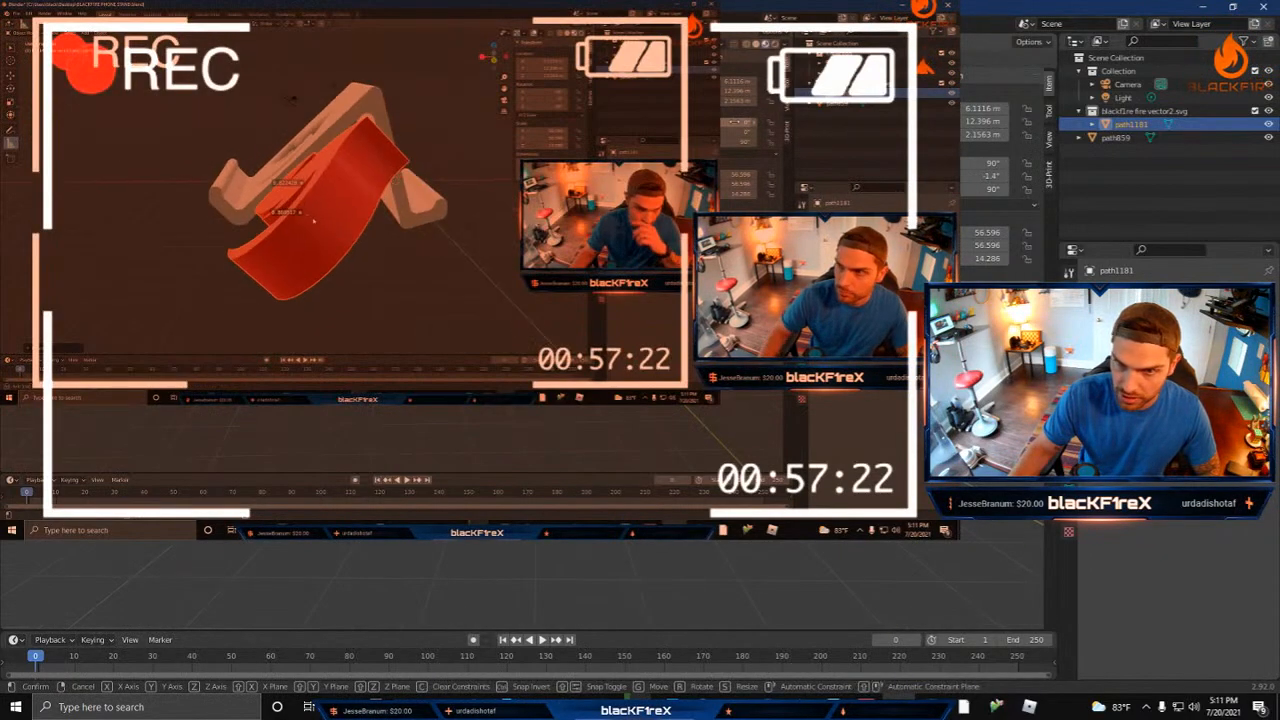
key(Escape)
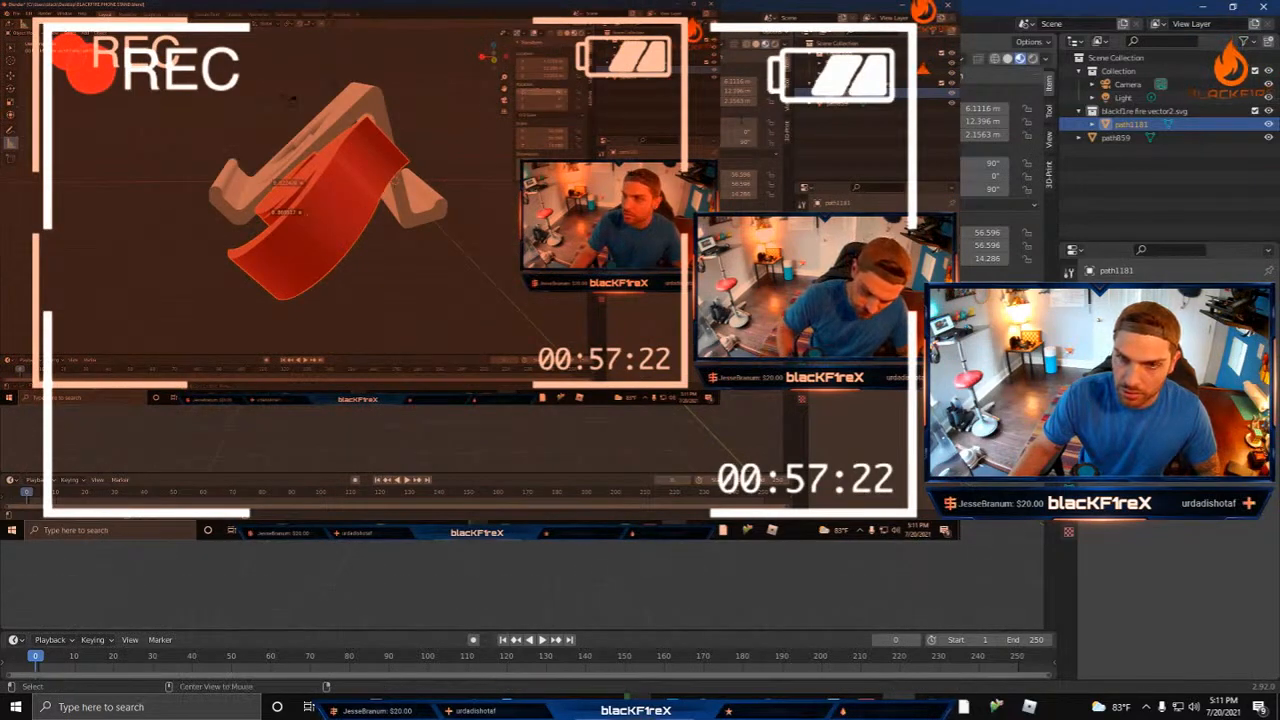
Step: In the back orthographic view, move the flame next to the stand's rear leg, at about X -0.33 m
key(ctrl+KP_1)
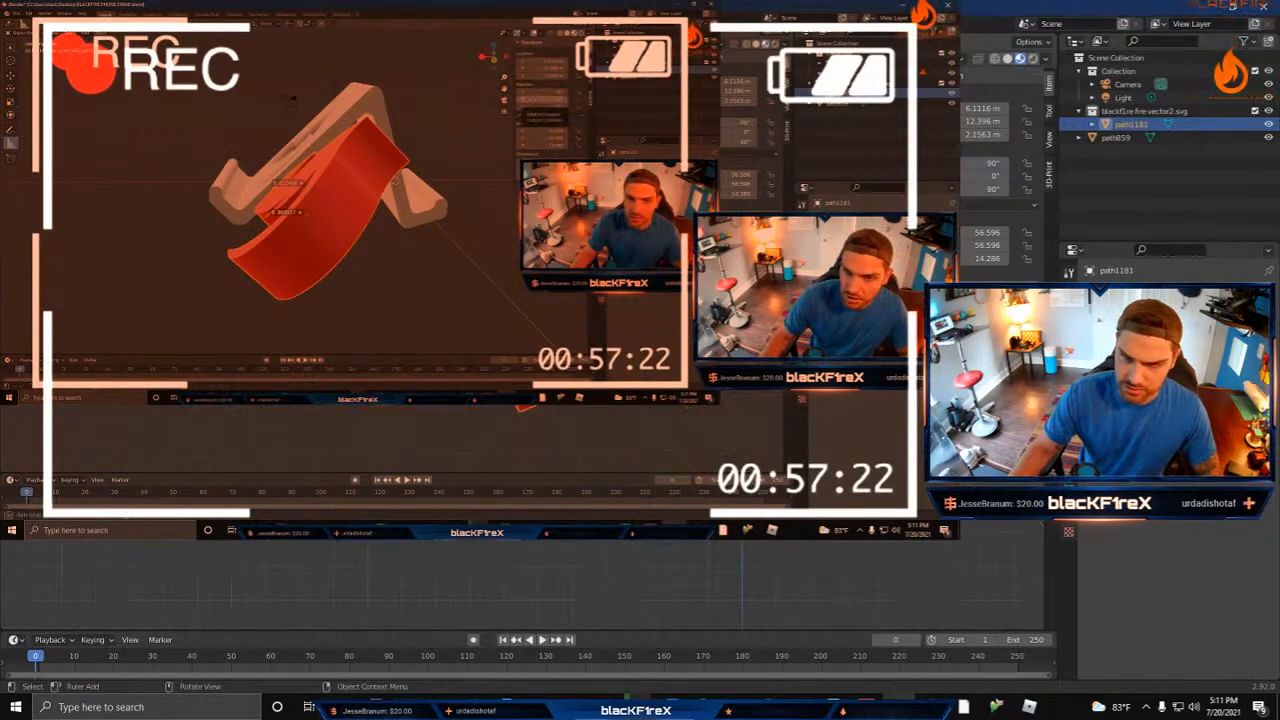
key(g)
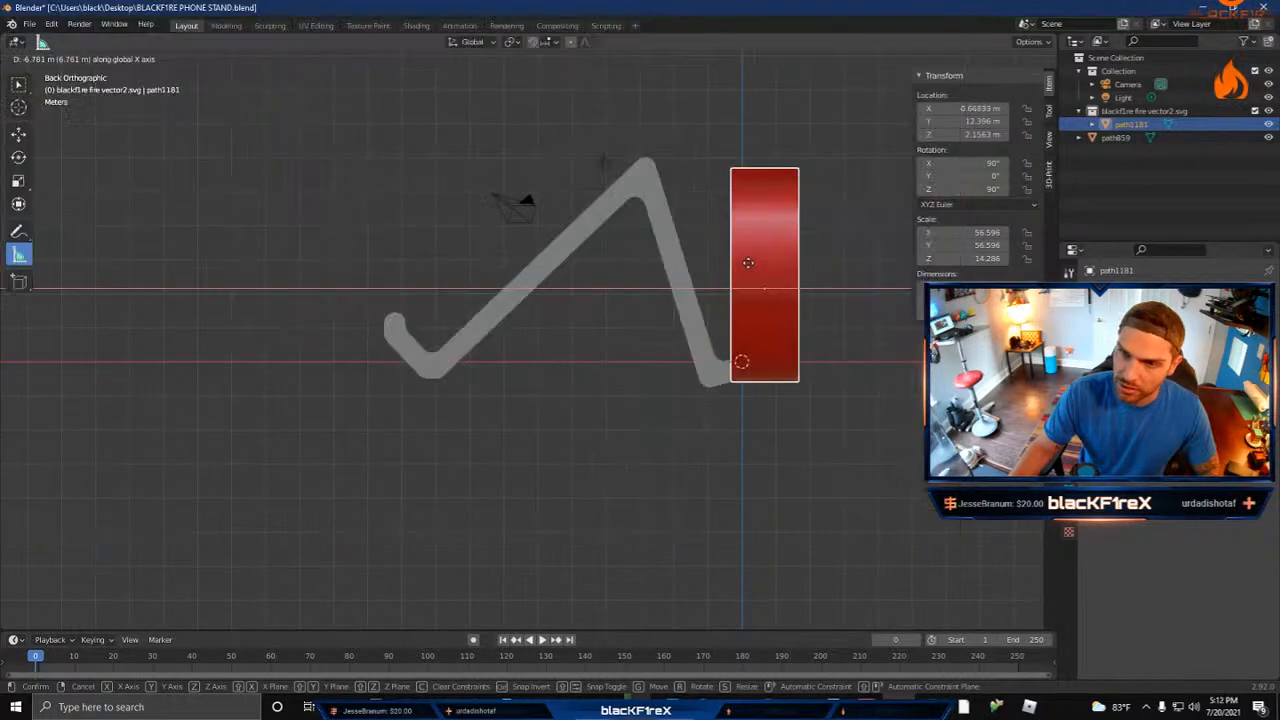
click(739, 262)
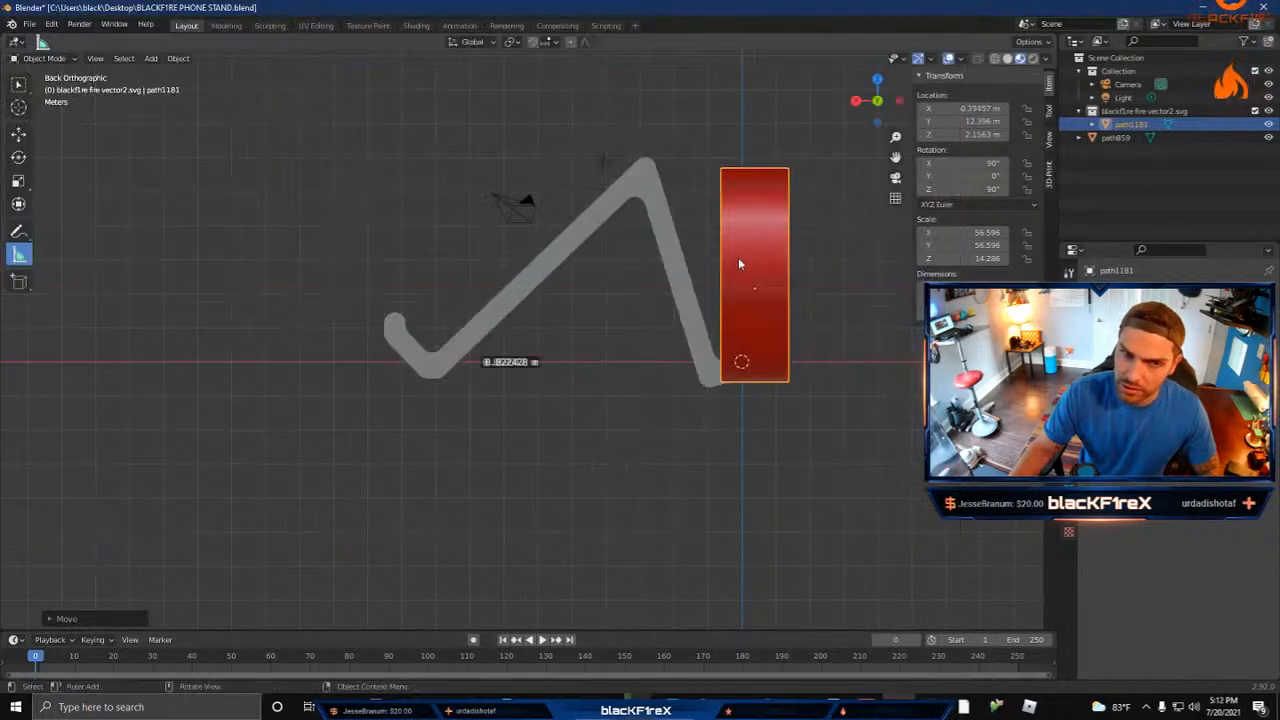
Step: Tilt the flame parallel to the stand's rear leg by rotating it to about 107° on X
key(r)
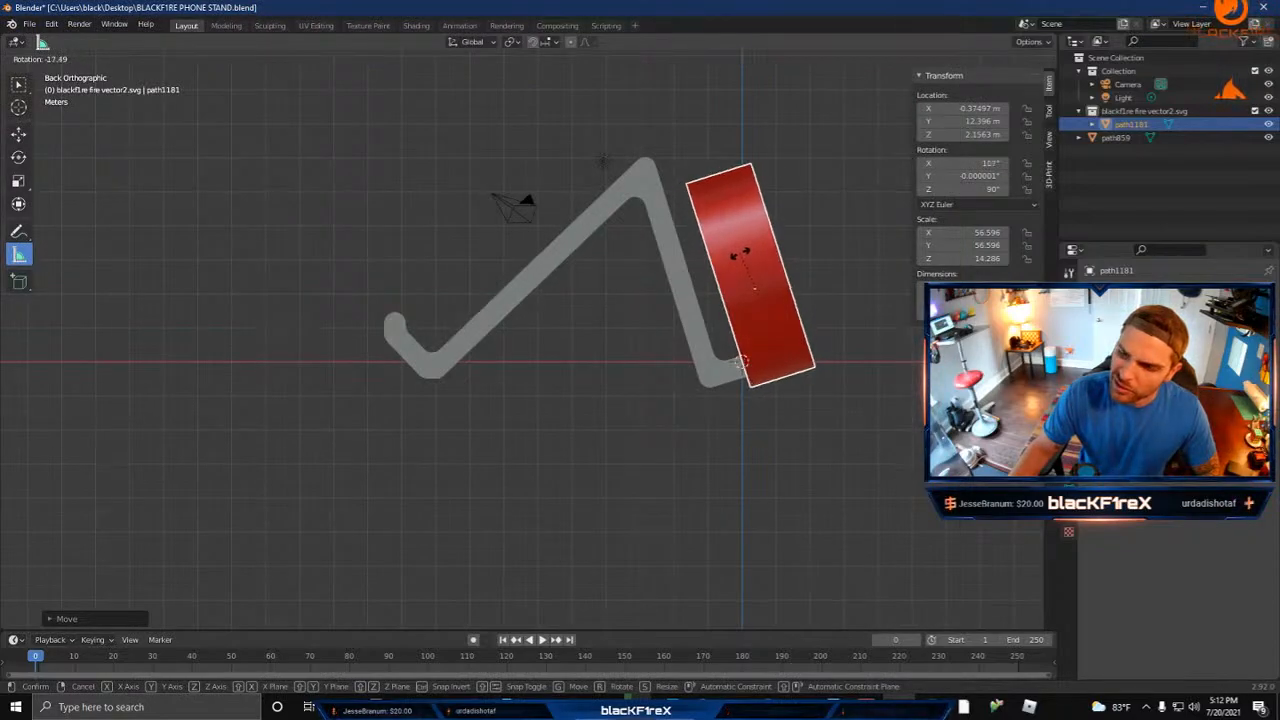
click(741, 258)
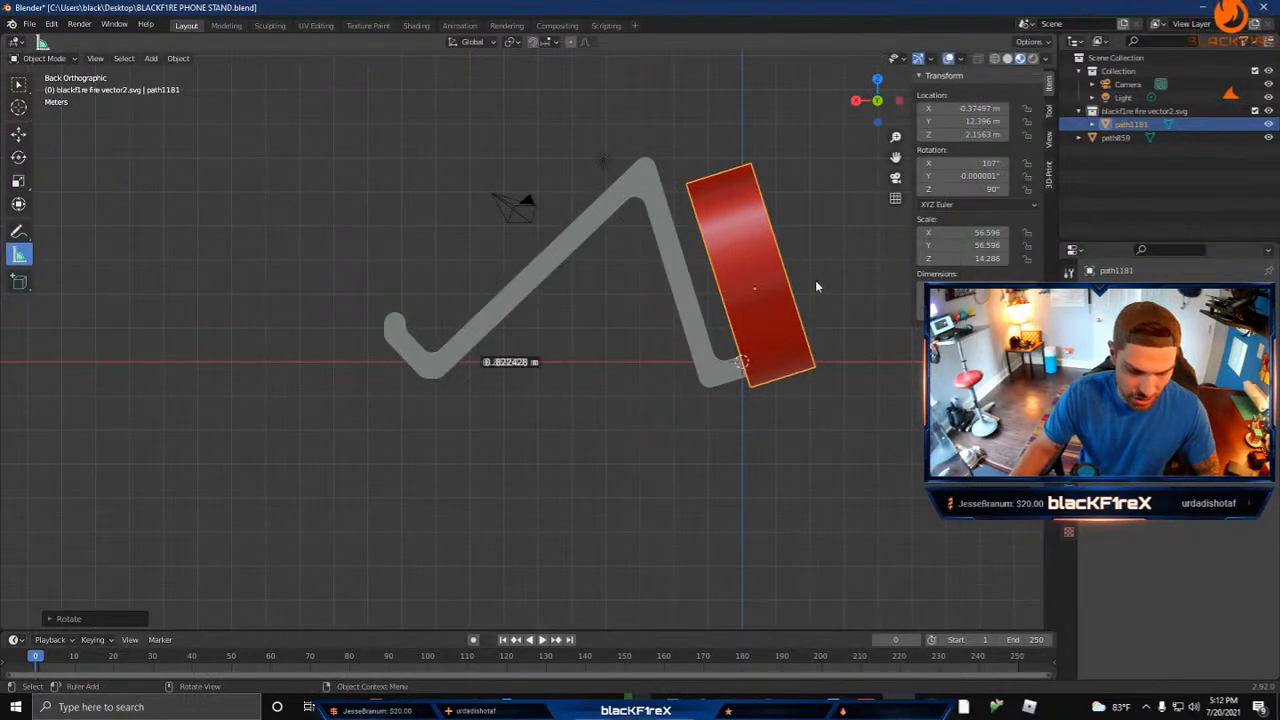
key(ctrl+KP_3)
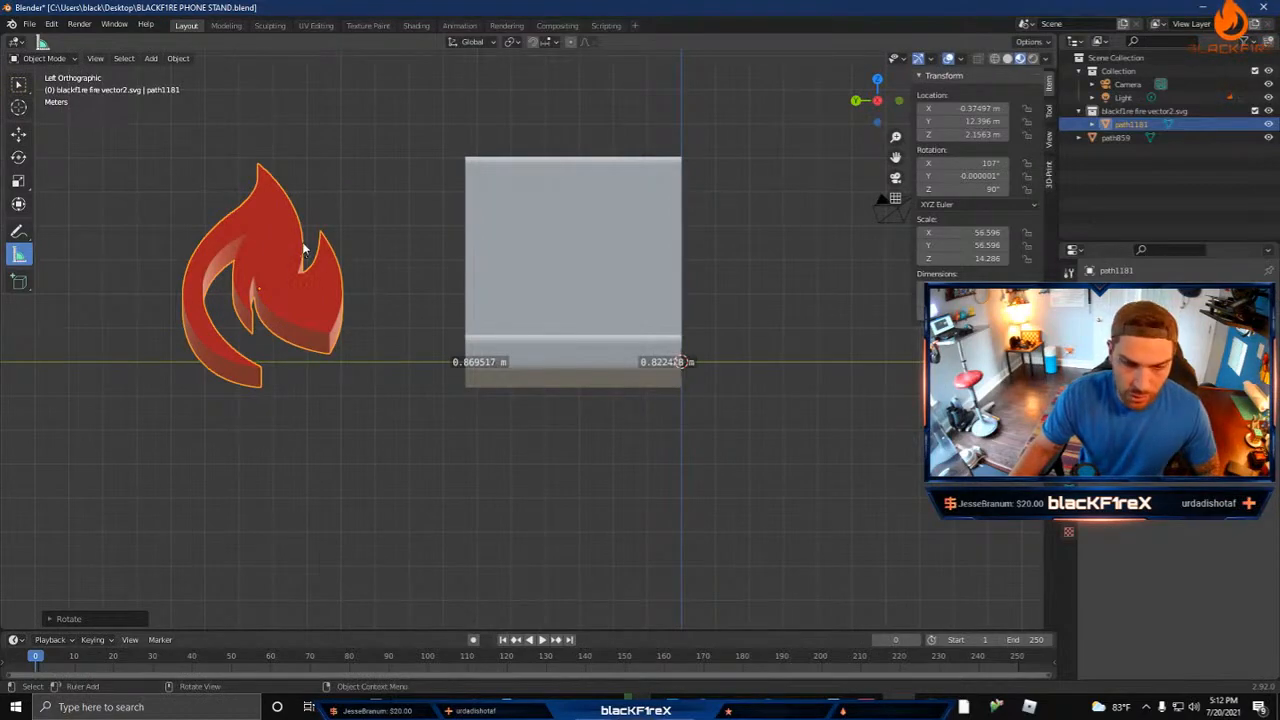
Step: Scale the flame down uniformly to about 24.8 in X and Y and 6.27 in Z
middle_drag(429, 257, 471, 276)
scroll(471, 276, down, 4)
scroll(408, 308, up, 1)
scroll(400, 314, up, 1)
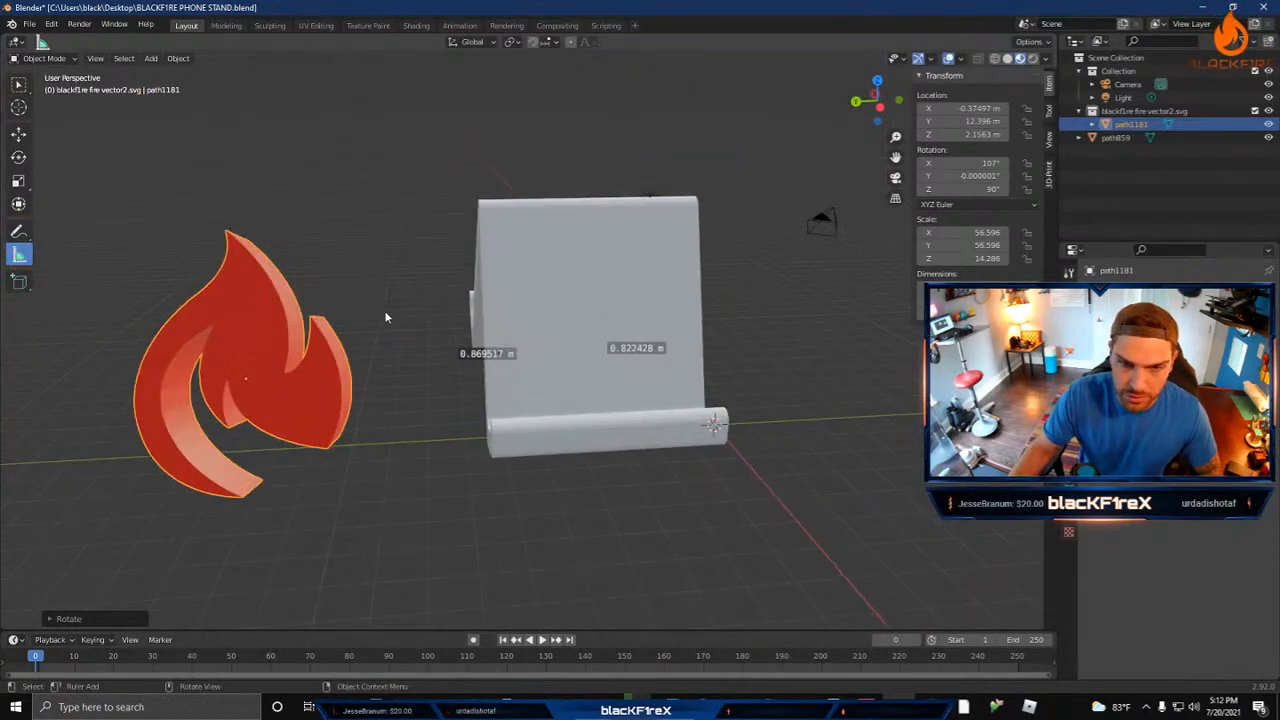
key(s)
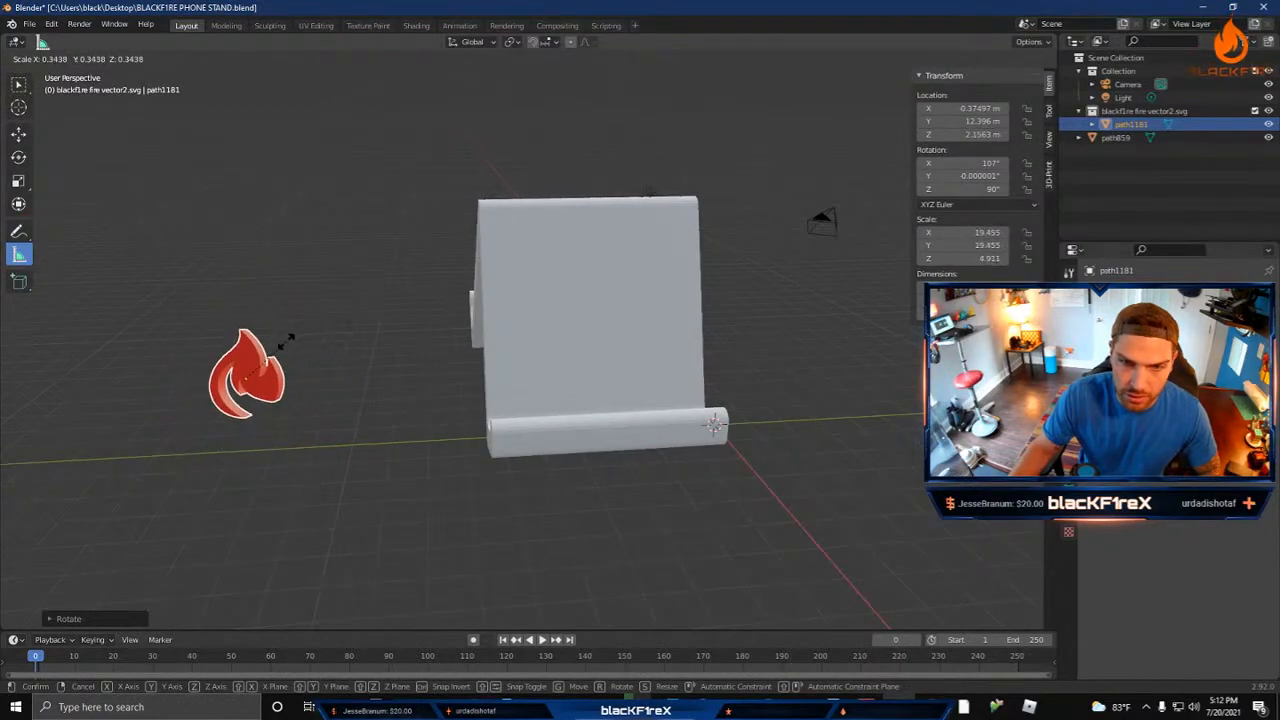
click(300, 341)
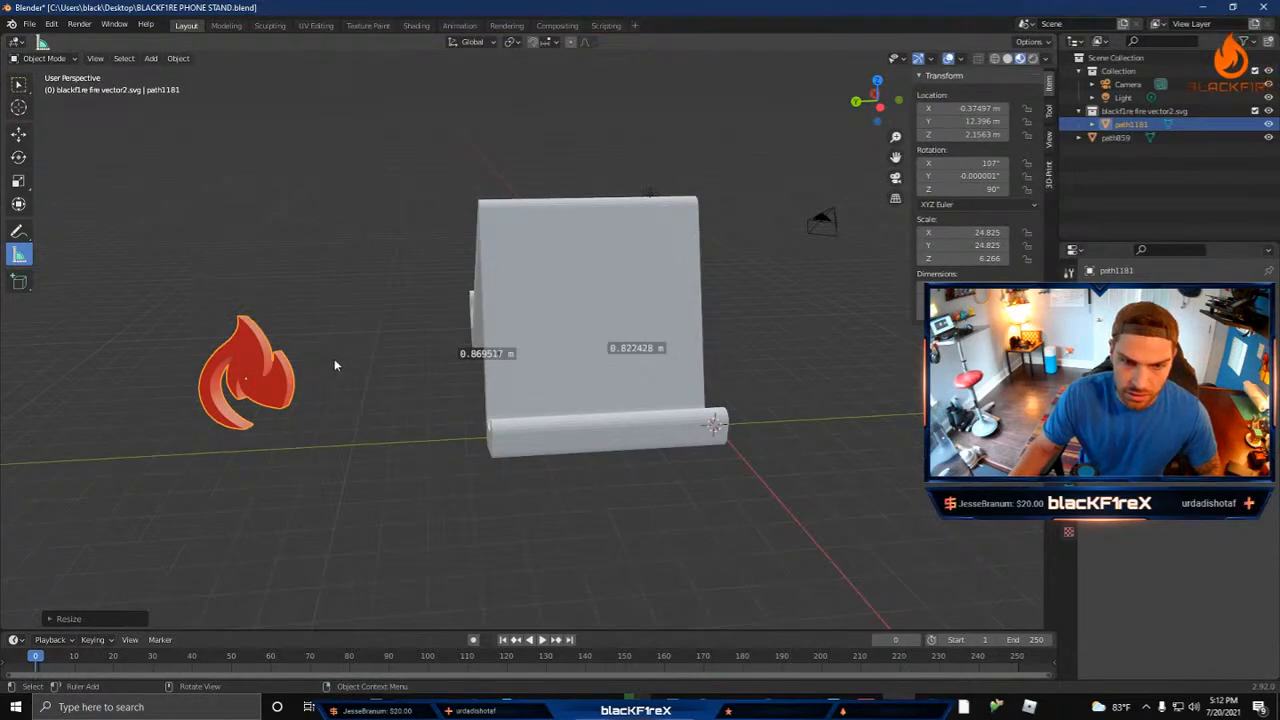
Step: Set the flame's Y rotation to exactly 0°
mouse_move(335, 365)
middle_down()
mouse_move(361, 386)
mouse_move(361, 412)
mouse_move(378, 398)
mouse_move(337, 371)
middle_up()
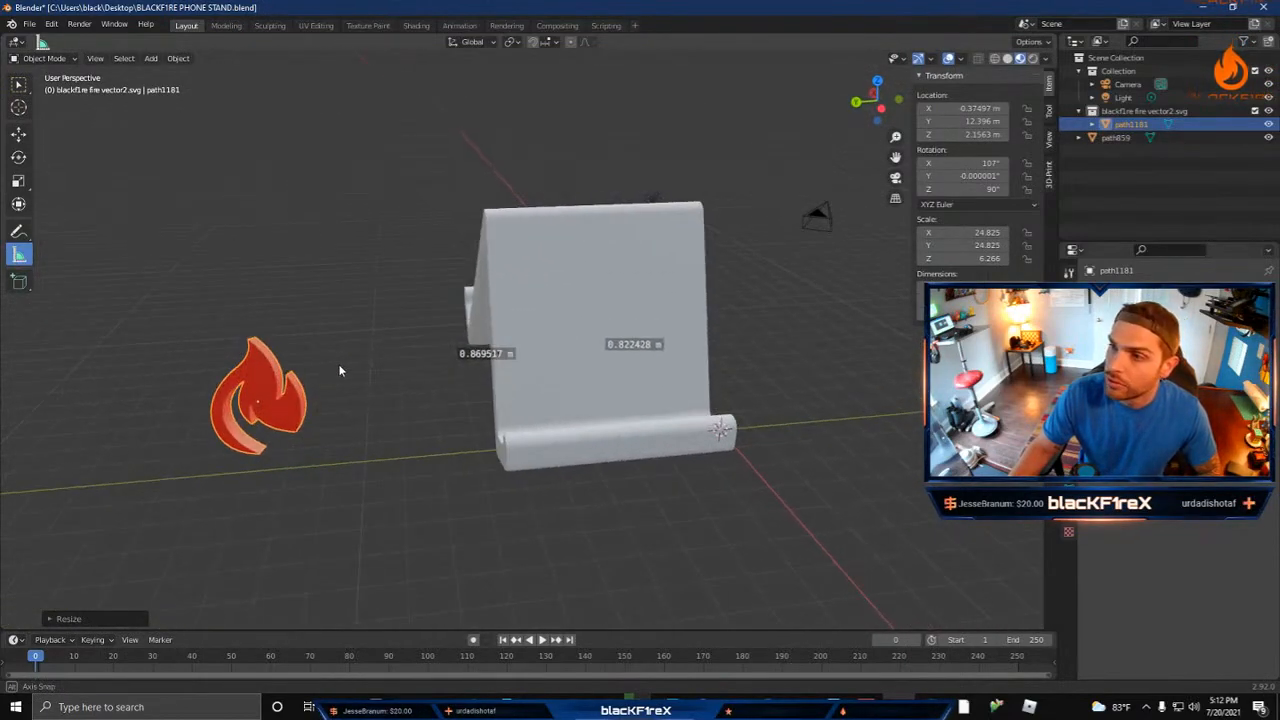
click(966, 176)
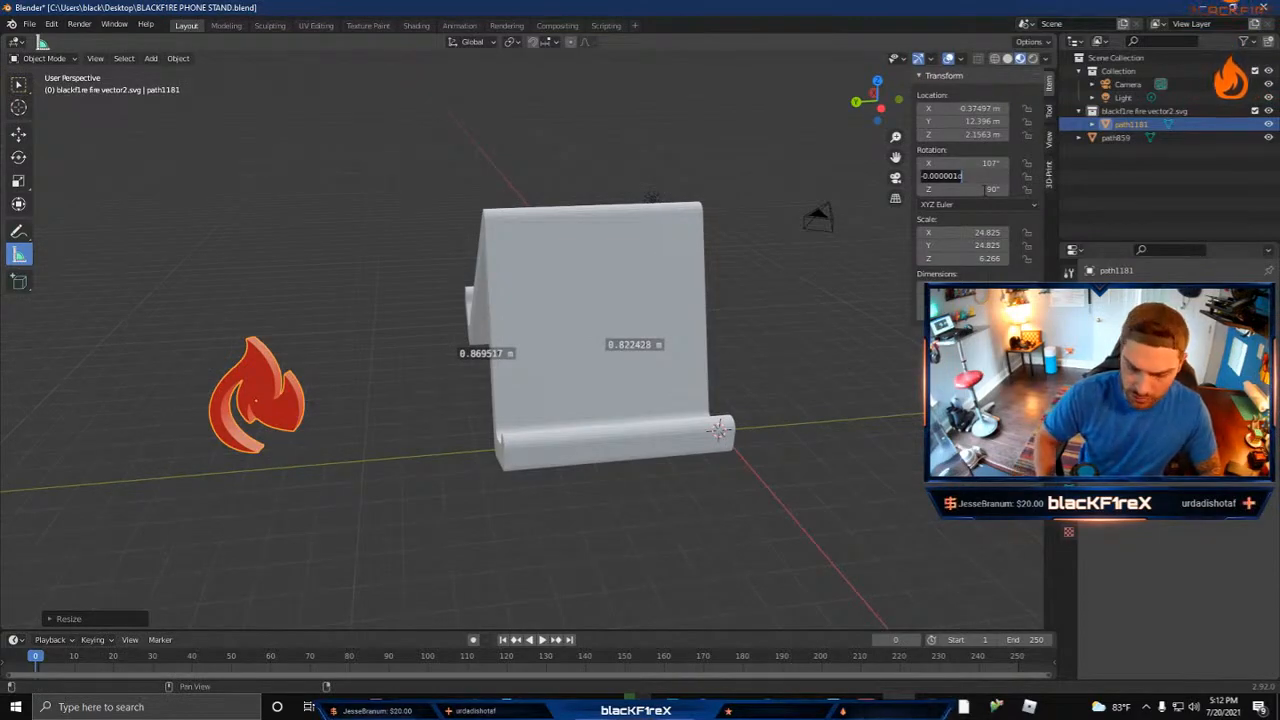
text(0)
key(Return)
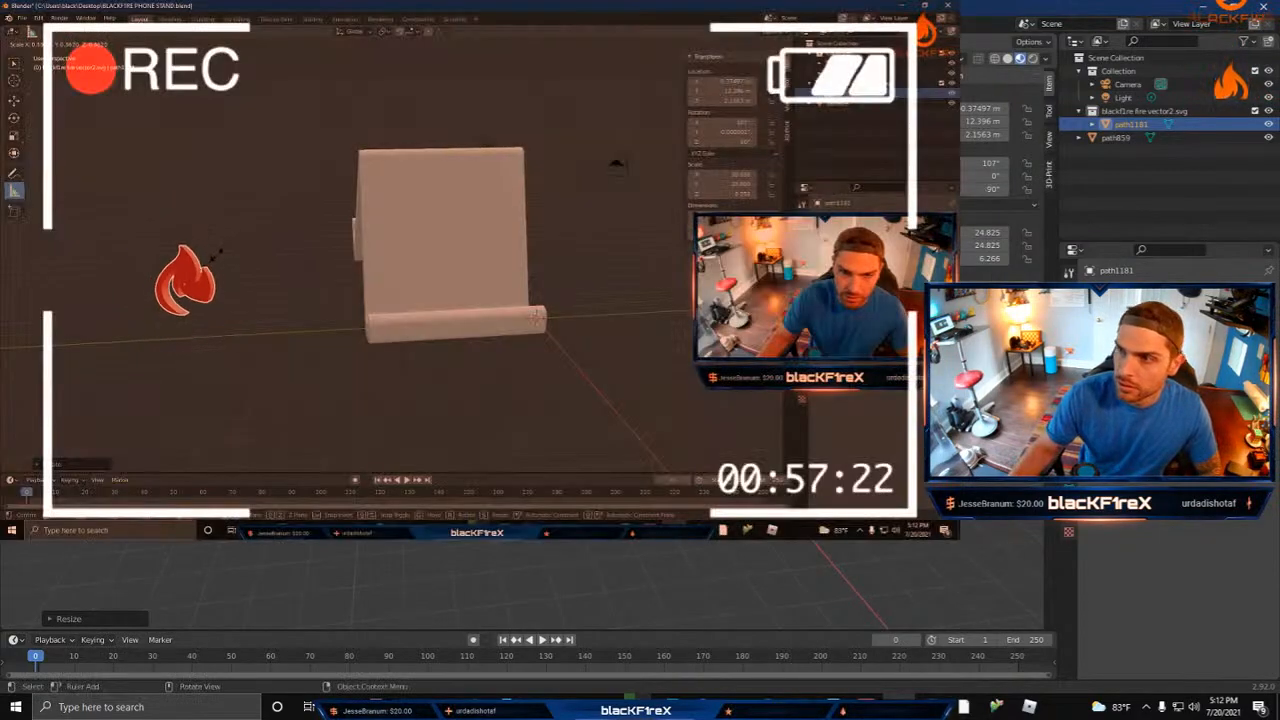
Step: Move the flame in front of the stand's rear leg, along Y to about 3.44 m and up Z to about 3.54 m
click(228, 256)
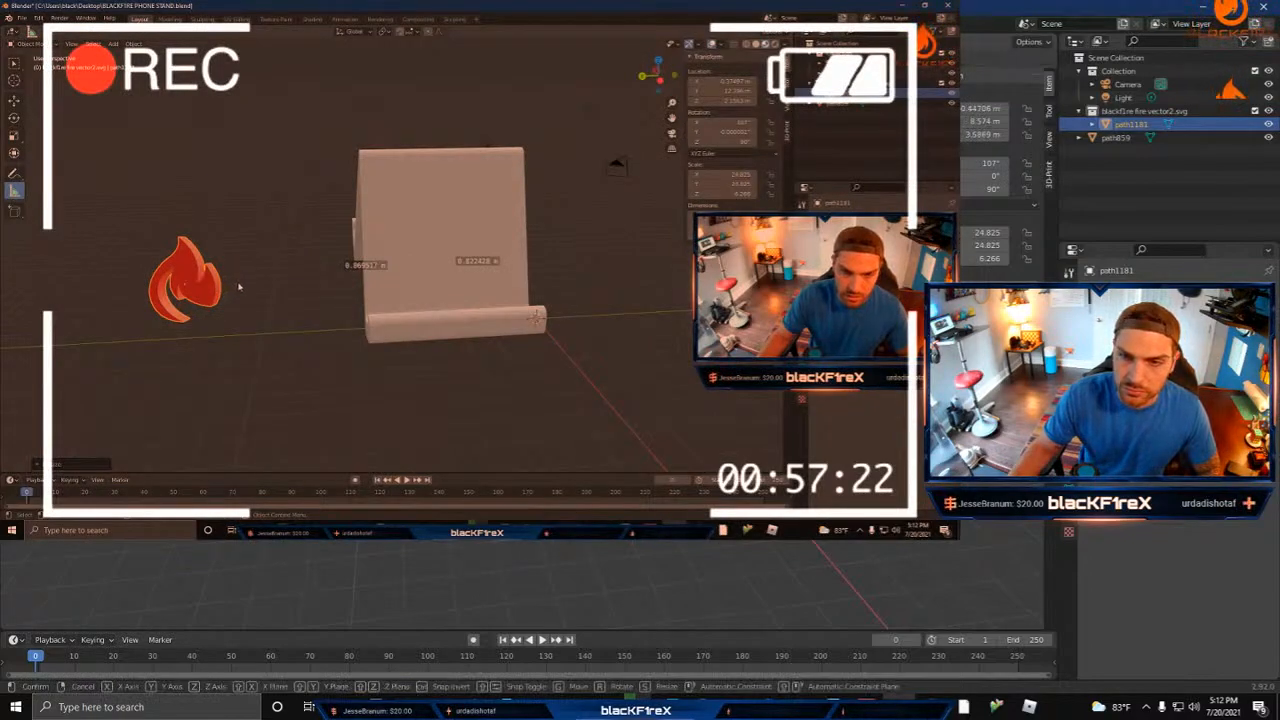
key(g)
click(273, 300)
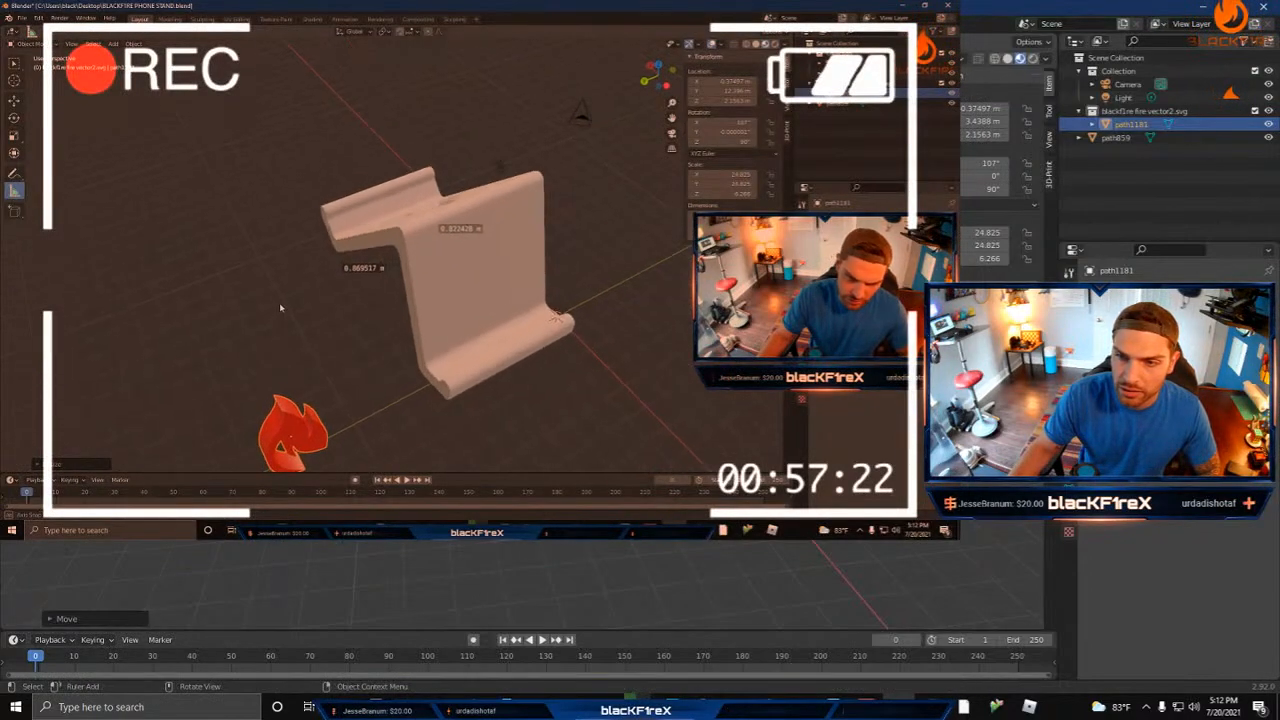
middle_drag(280, 304, 257, 277)
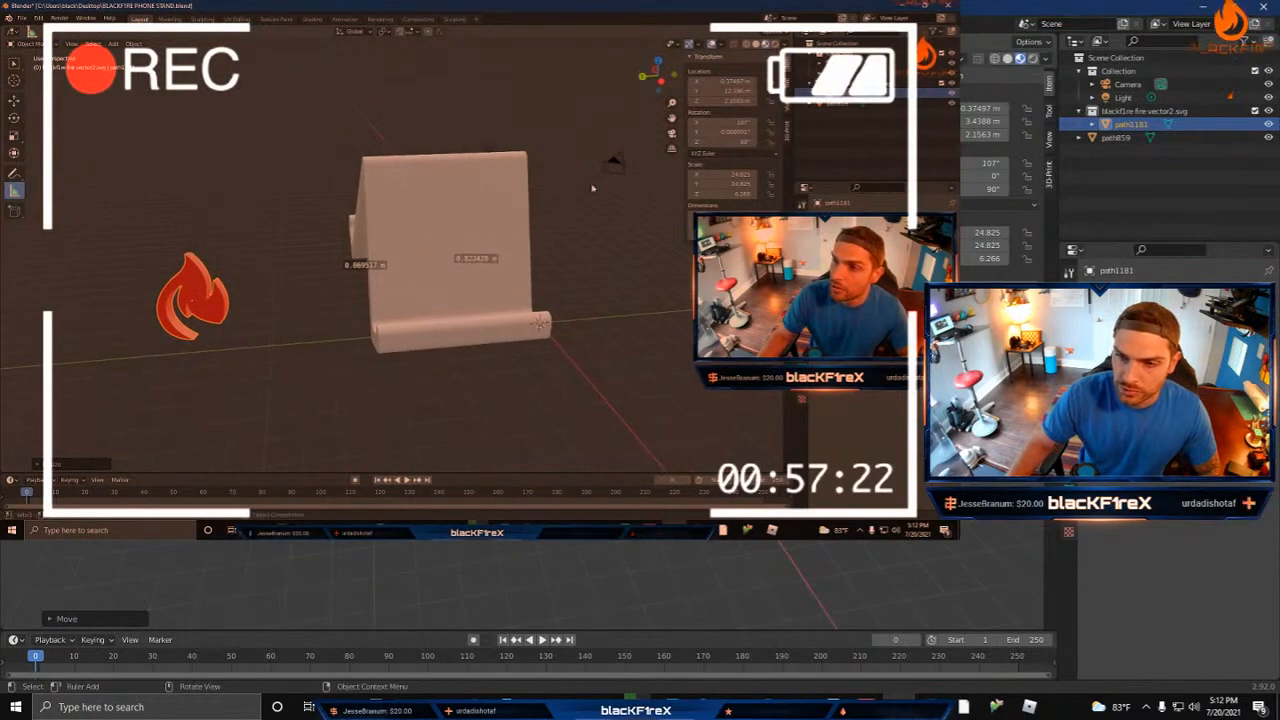
key(g)
key(z)
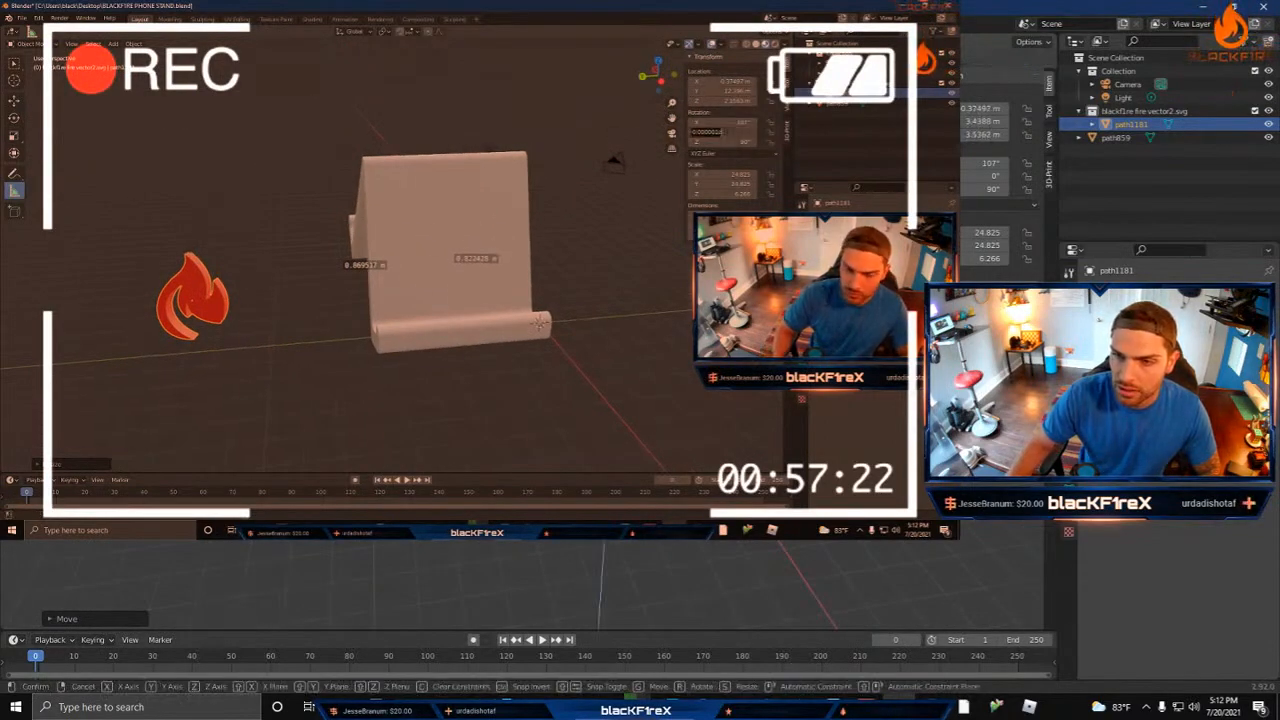
key(Return)
Step: Examine the flame's size and placement against the stand's rear leg and existing cutout from the side, top and perspective
middle_drag(752, 374, 783, 366)
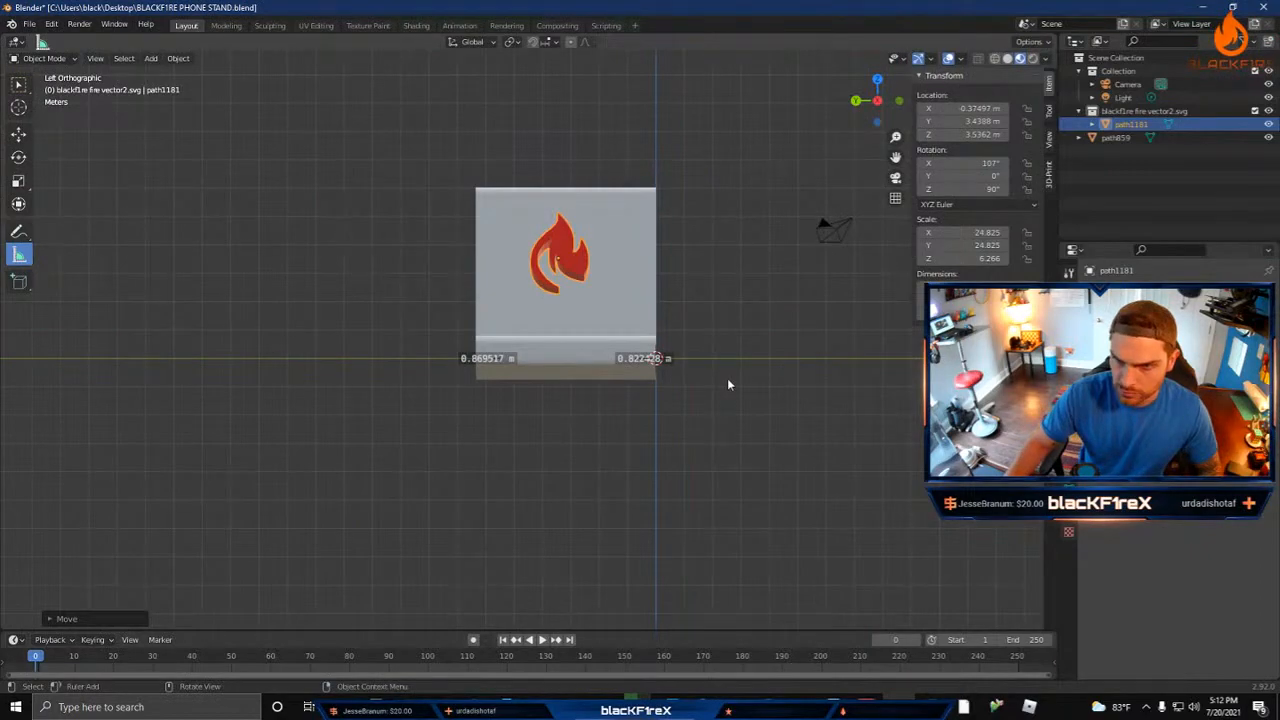
scroll(605, 285, up, 5)
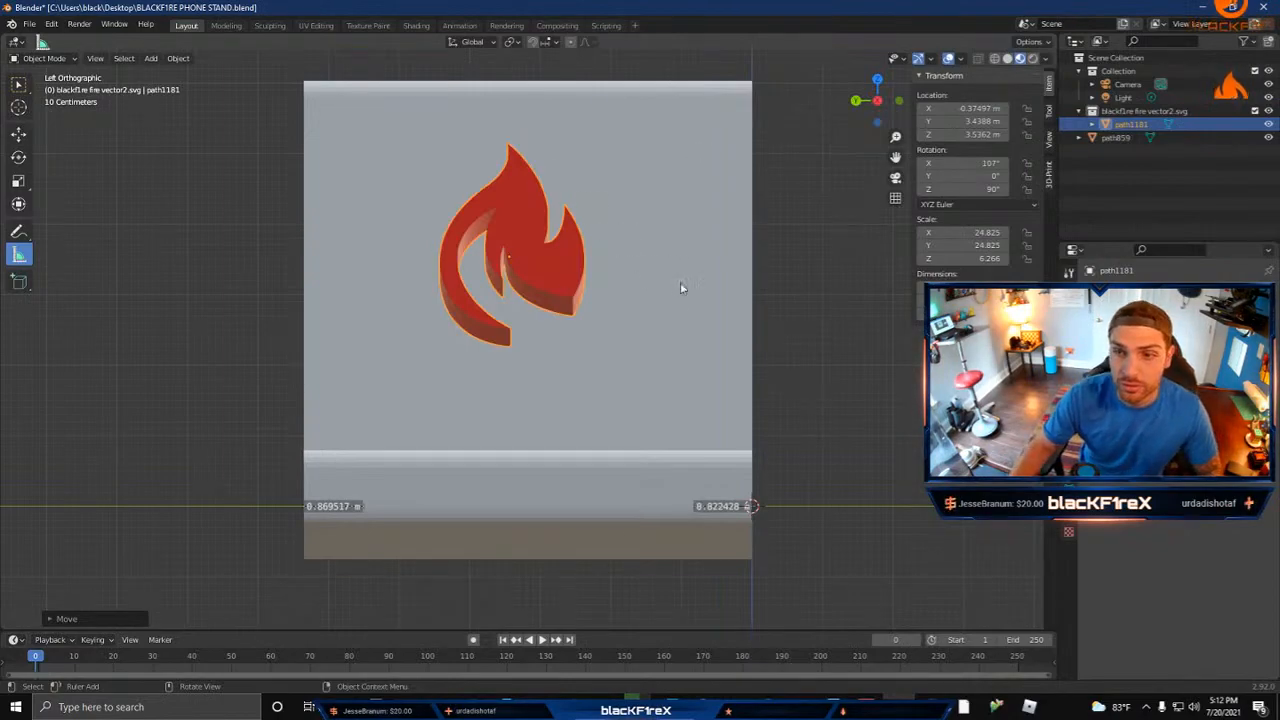
middle_drag(760, 299, 699, 380)
scroll(766, 304, down, 2)
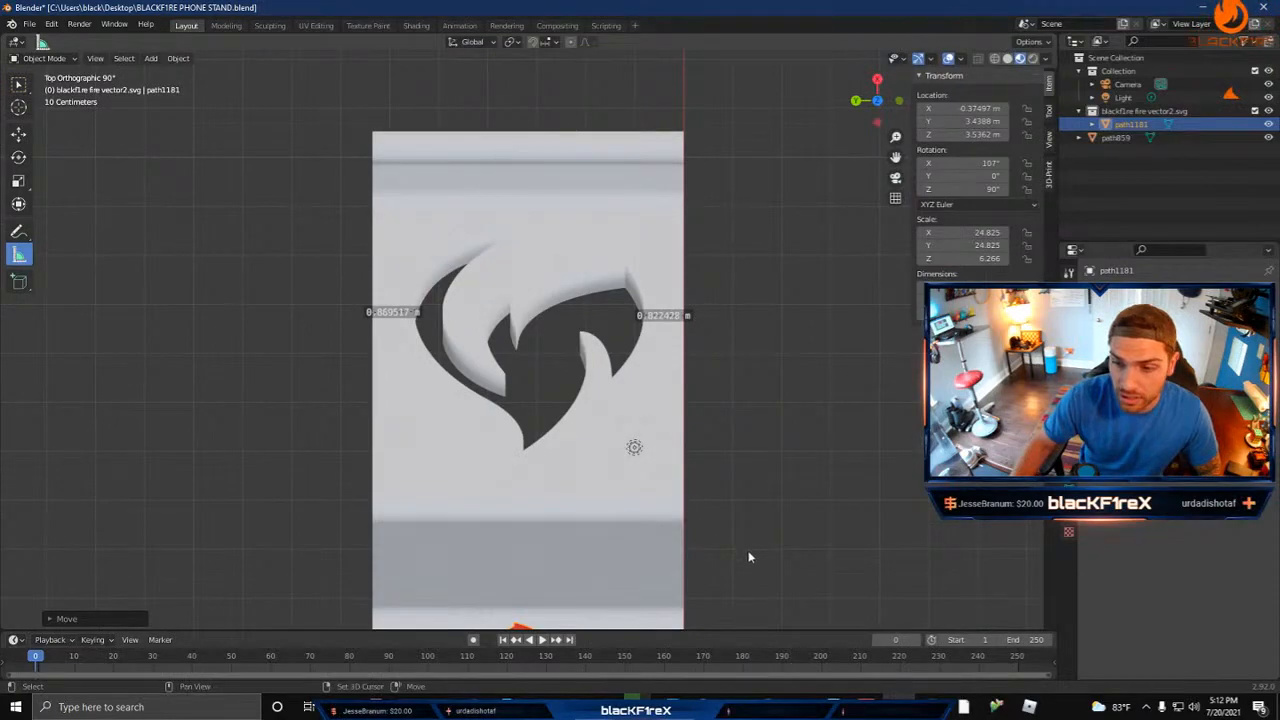
shift+middle_drag(751, 551, 740, 434)
middle_drag(769, 371, 542, 330)
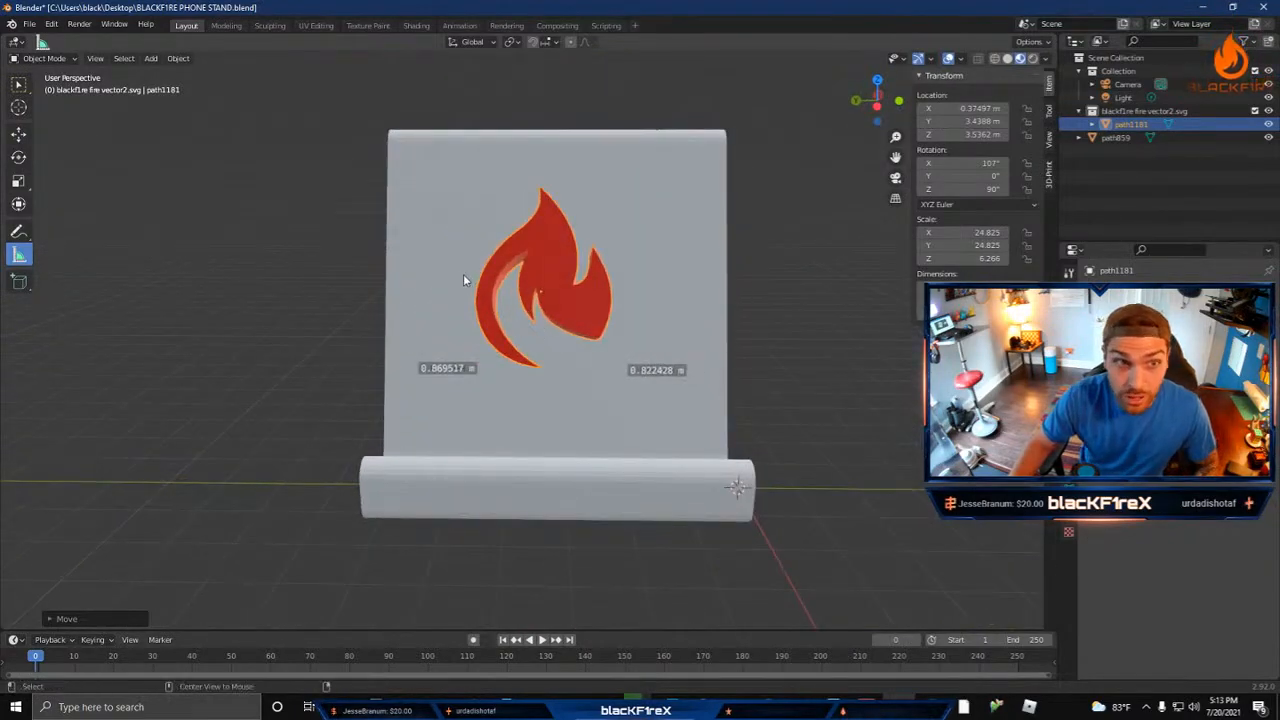
alt+middle_drag(462, 279, 994, 278)
alt+middle_drag(791, 307, 280, 310)
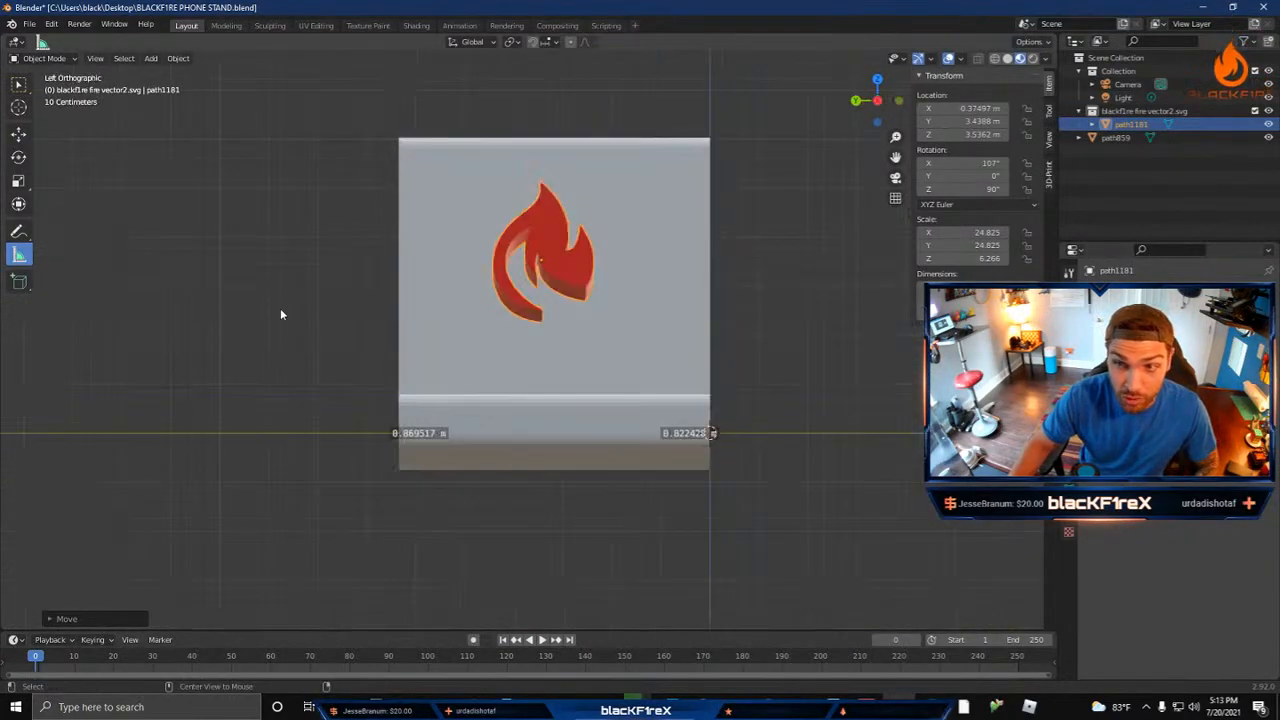
Step: Shift the flame along the Y axis towards the centre of the rear leg, to about Y 3.17 m
alt+middle_drag(430, 315, 603, 283)
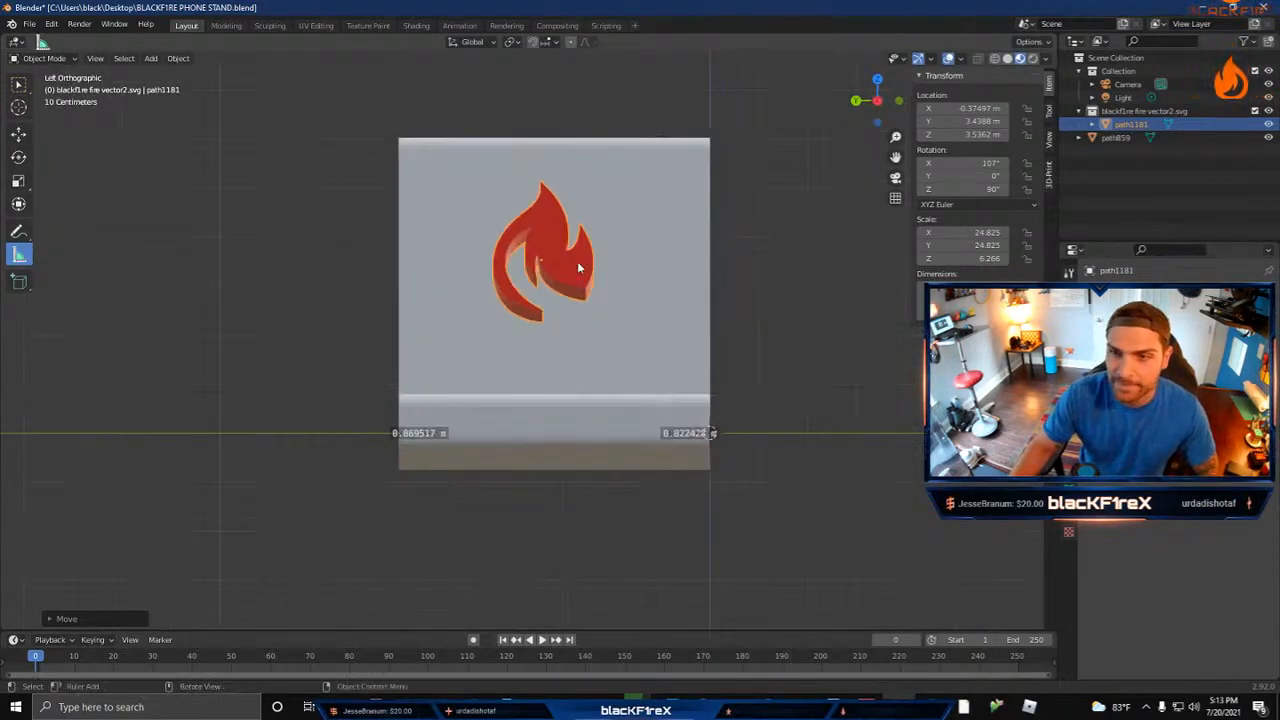
key(g)
key(y)
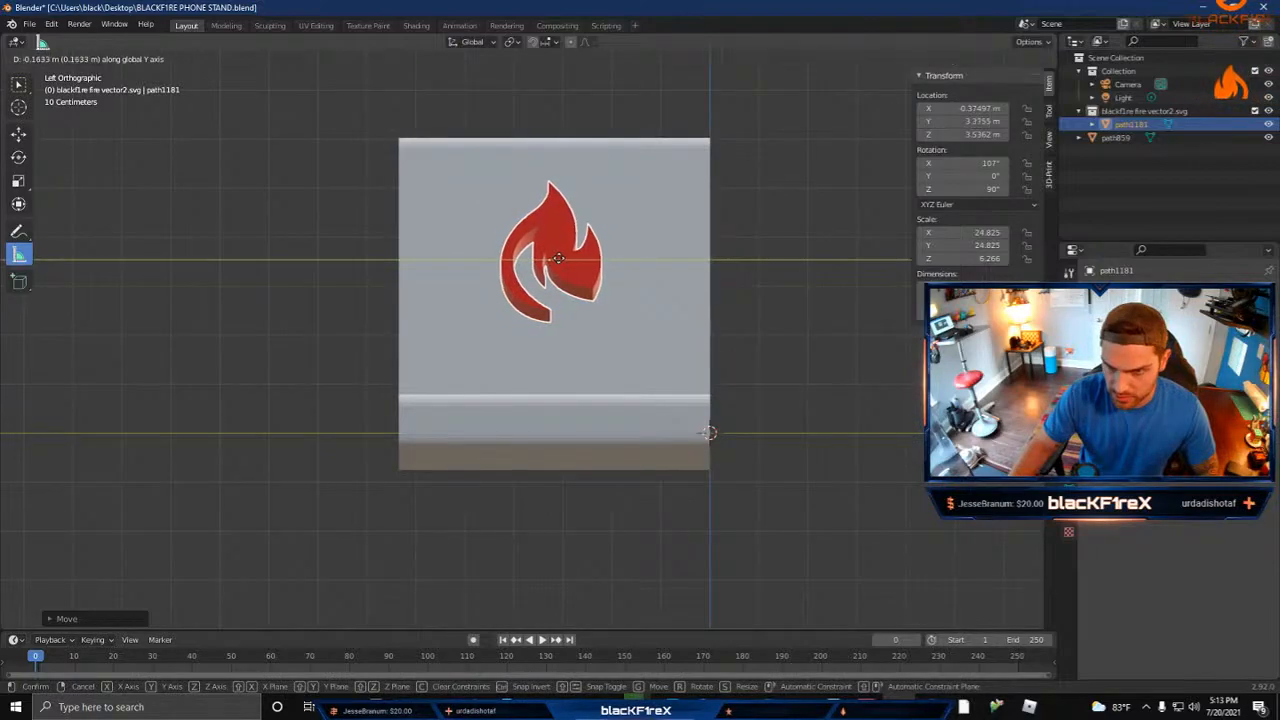
click(570, 265)
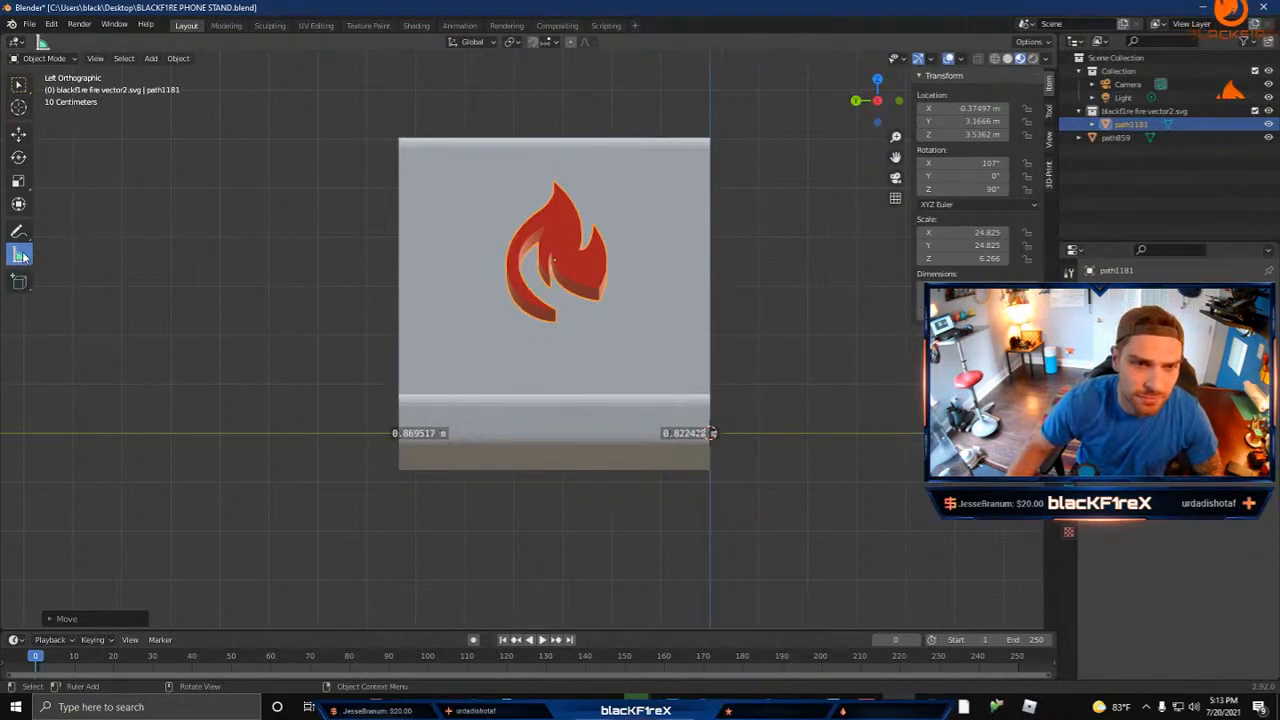
Step: Measure the horizontal gap from each side of the flame to the nearest side edge of the stand
scroll(565, 271, up, 2)
scroll(565, 271, up, 1)
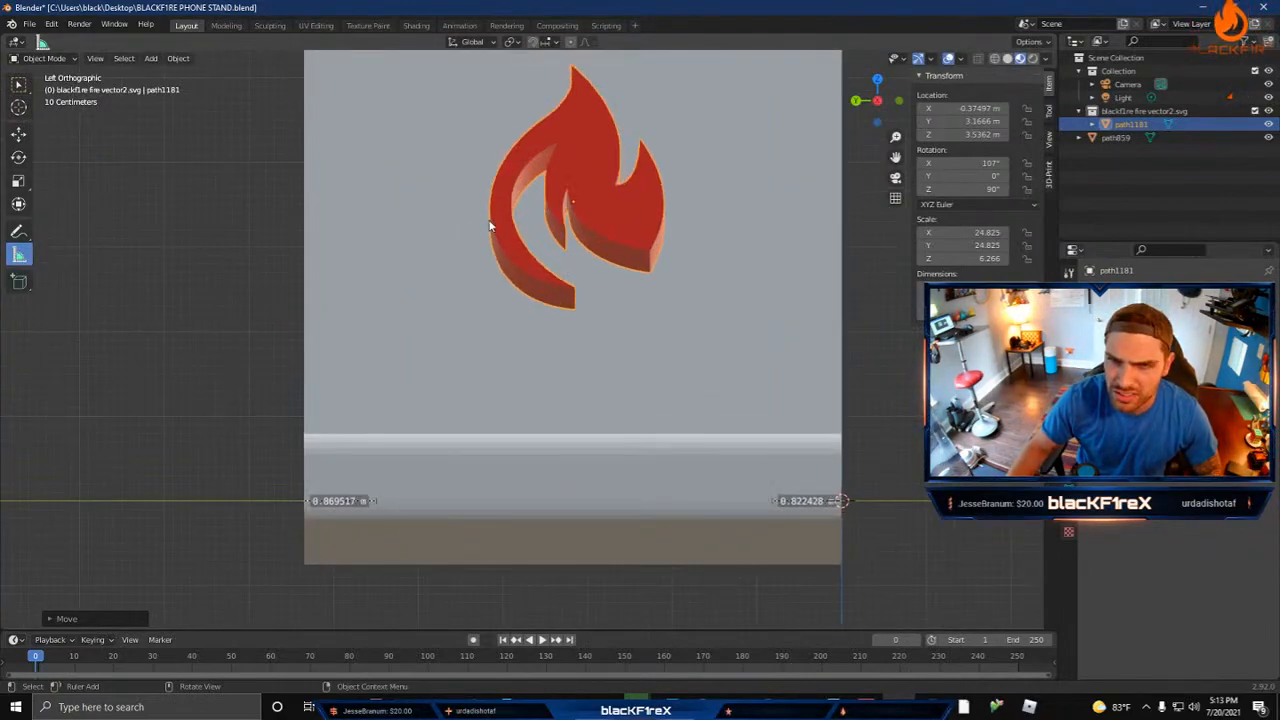
click(434, 227)
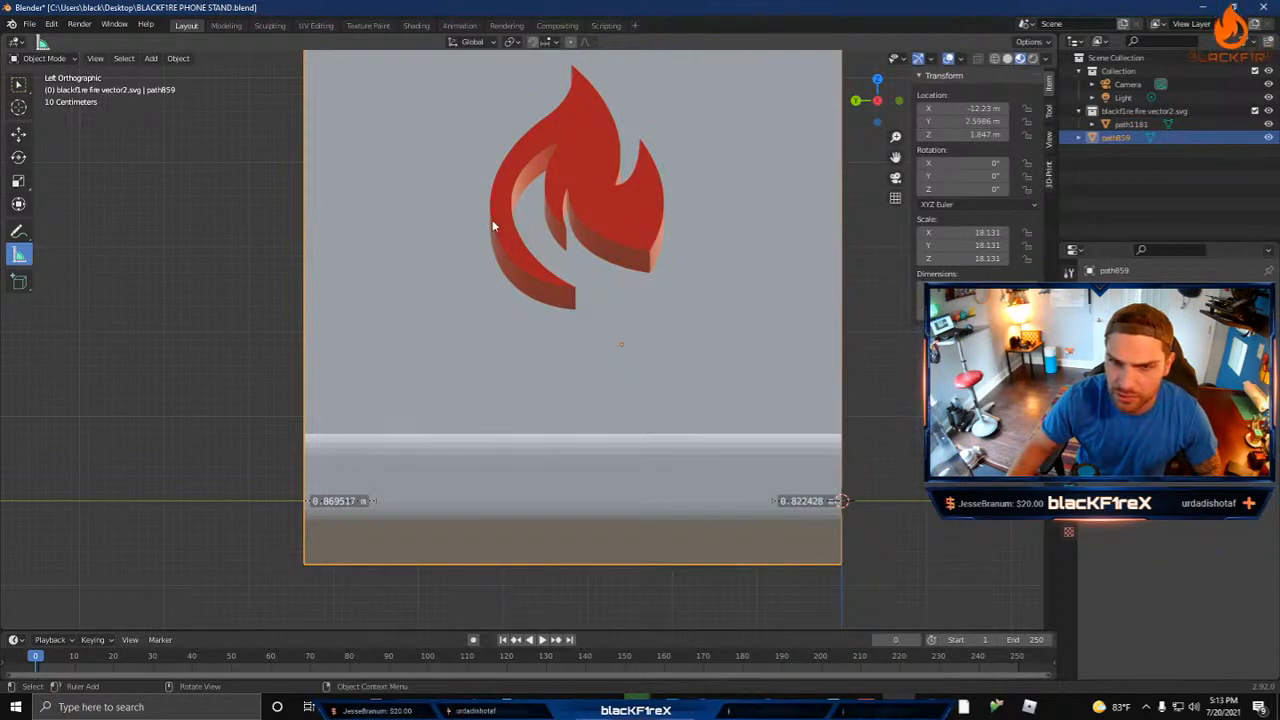
drag(490, 226, 303, 224)
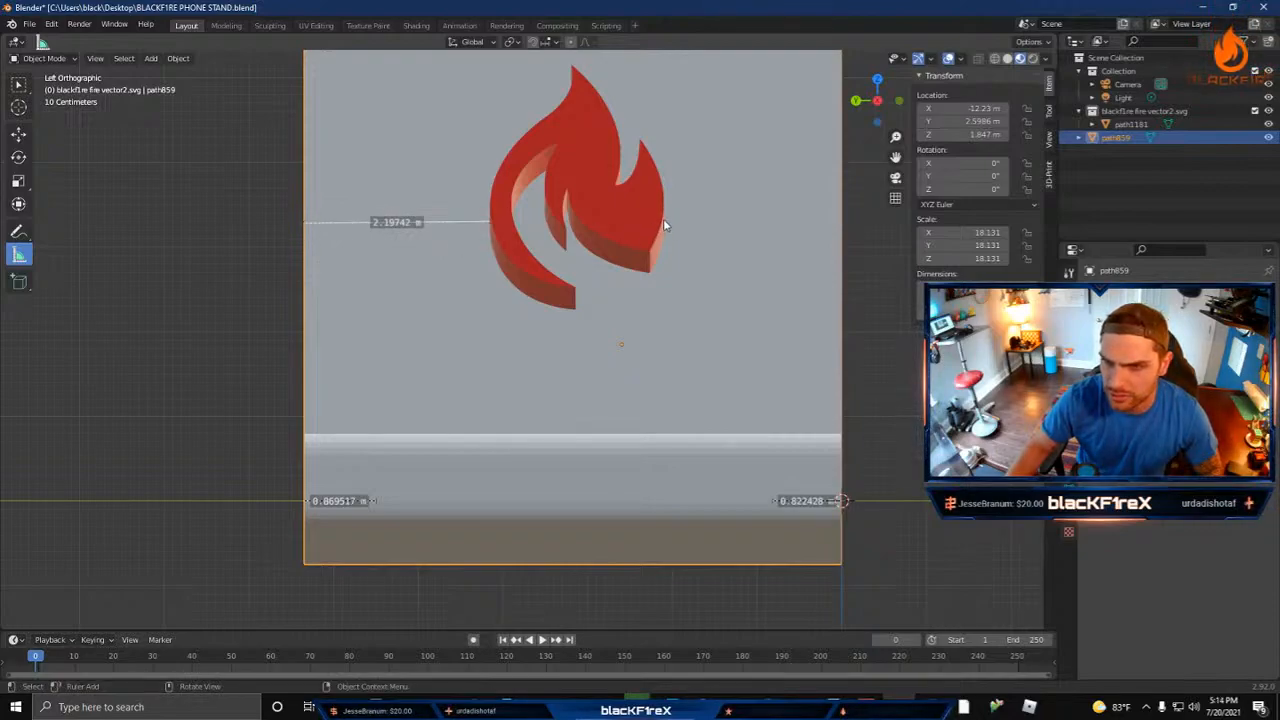
drag(663, 226, 841, 229)
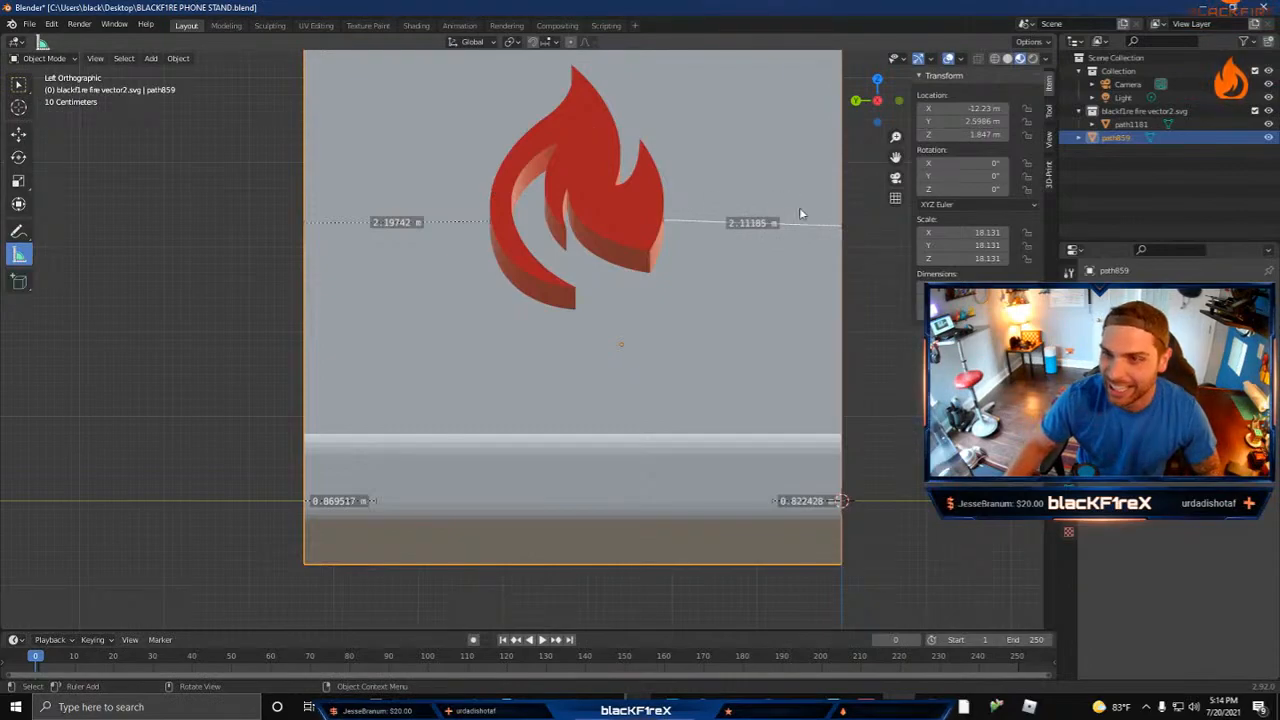
drag(843, 227, 843, 221)
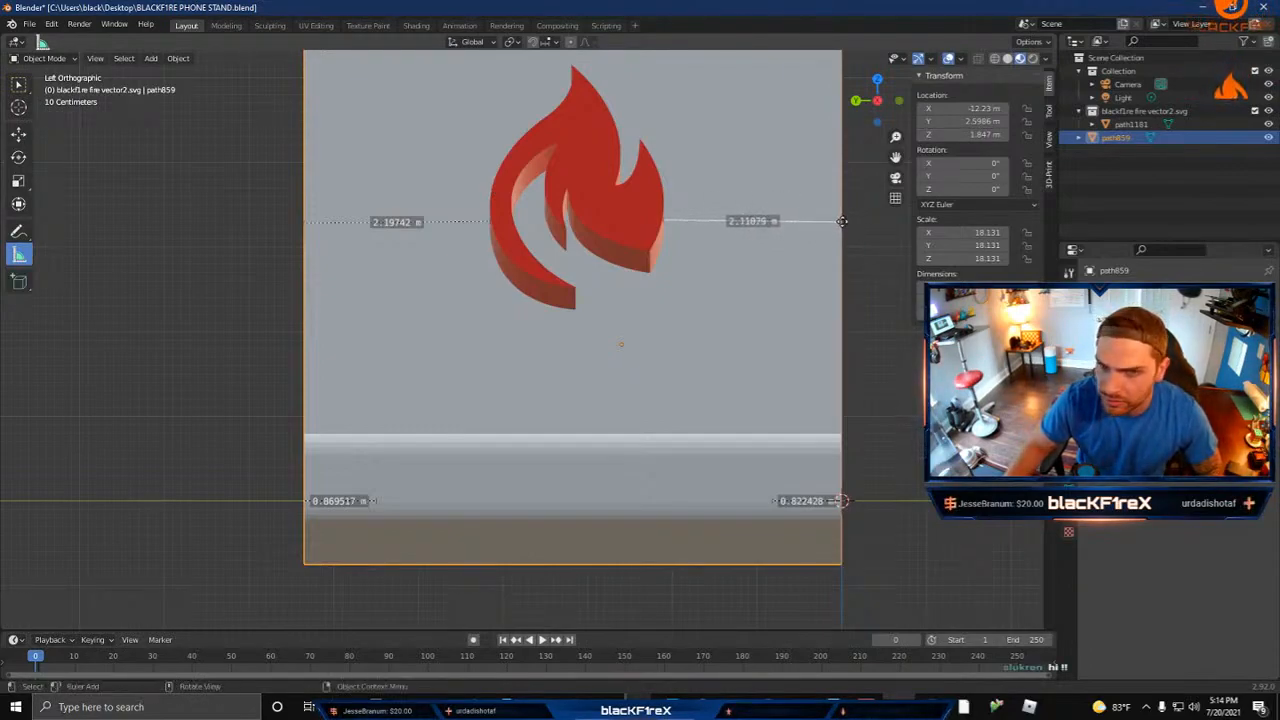
Step: Nudge the flame along Y to about 3.14 m and realign the -Y gap measurement with the flame's side
click(604, 218)
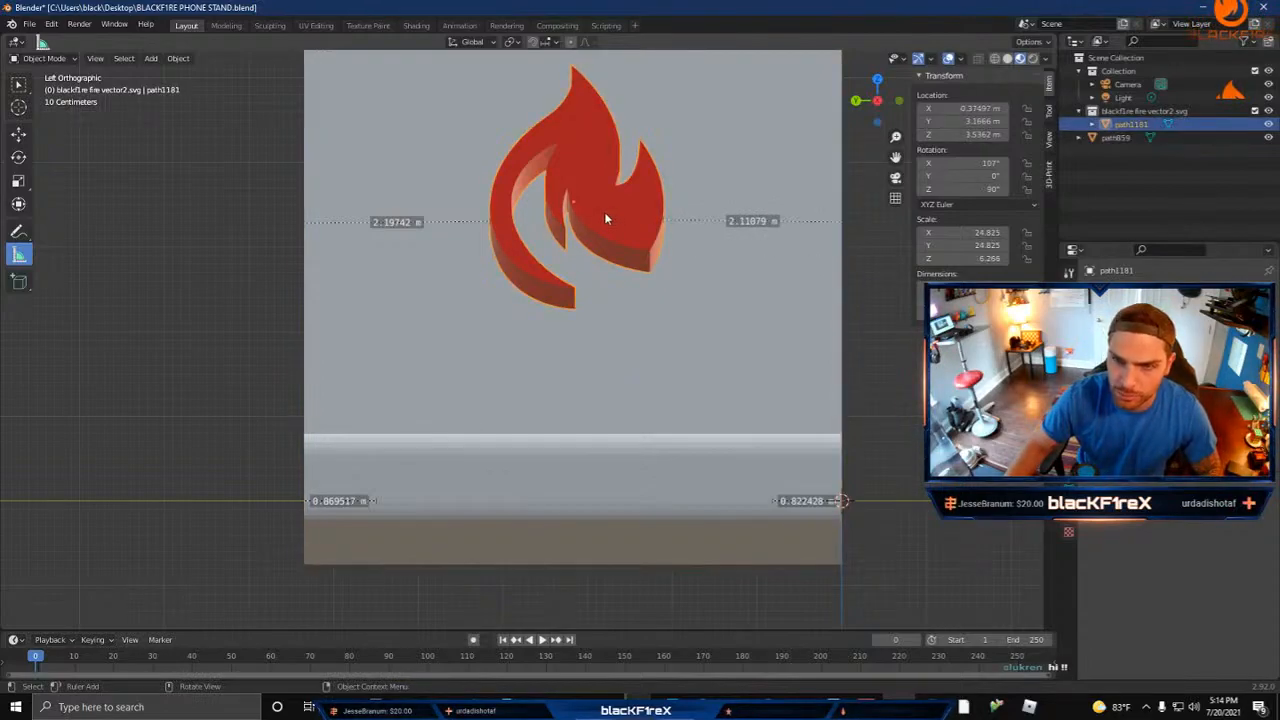
key(g)
key(y)
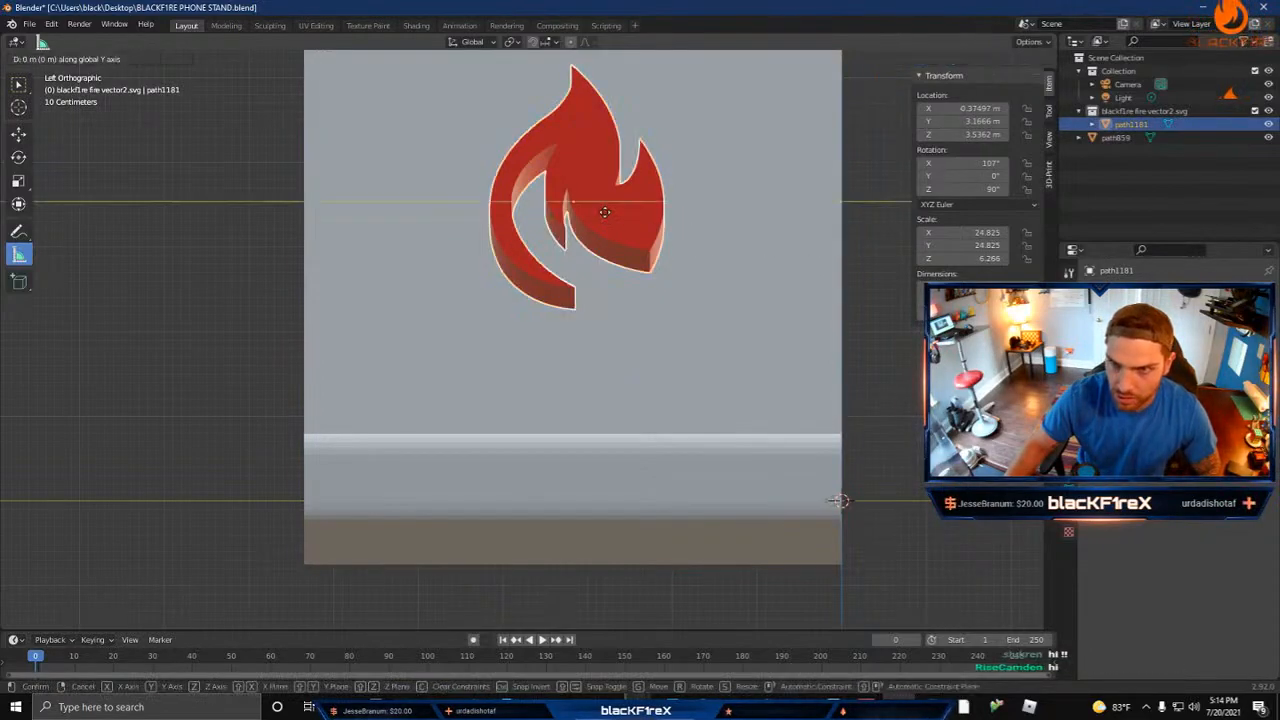
click(607, 216)
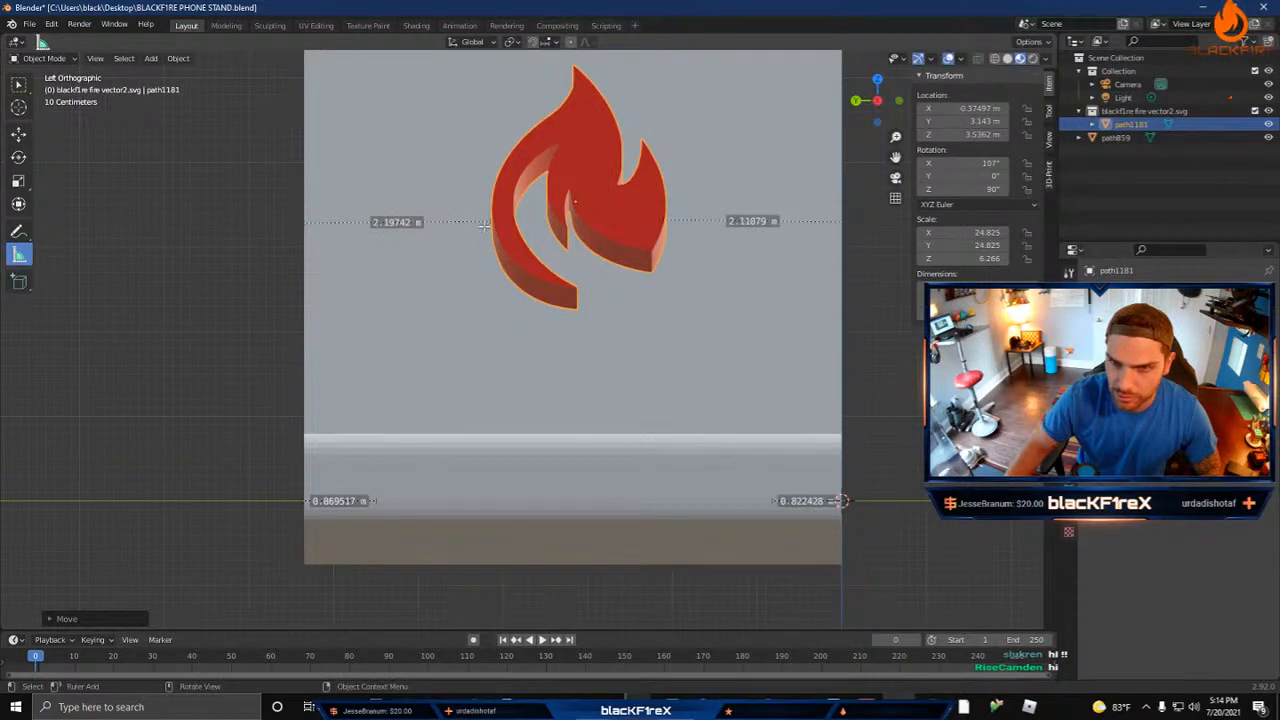
drag(663, 220, 668, 221)
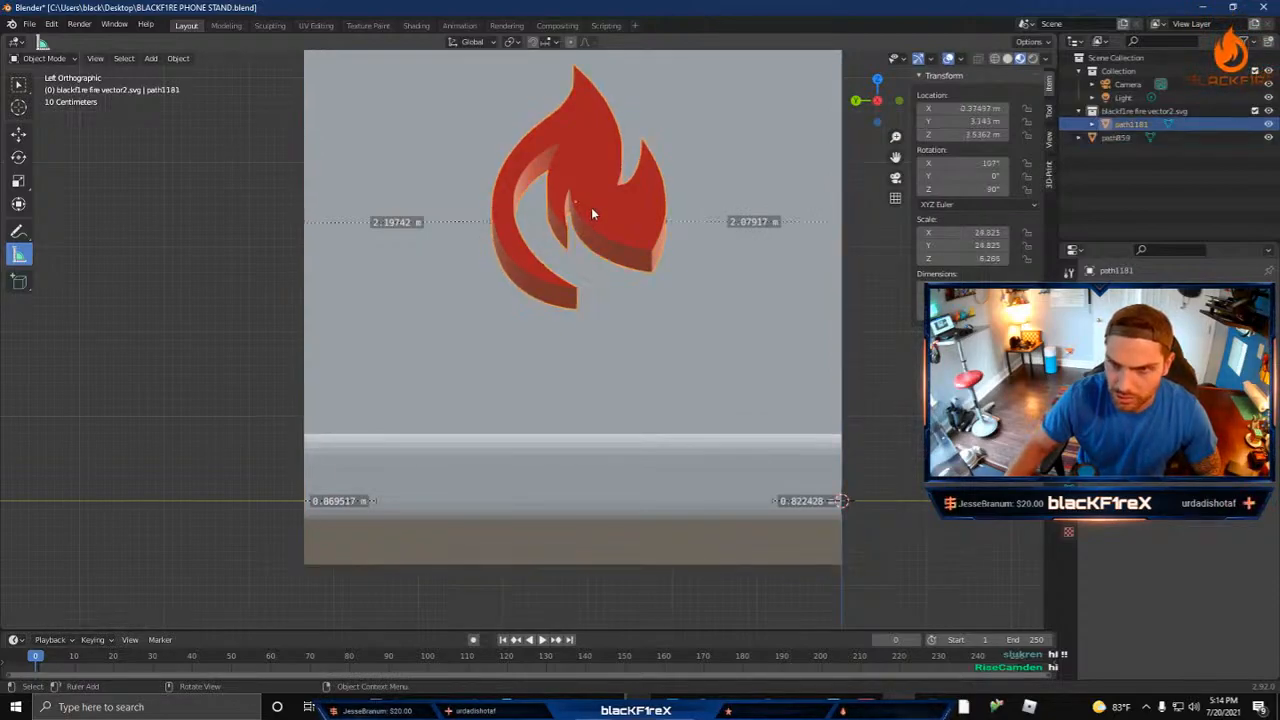
Step: Nudge the flame along Y to about 3.17 m and realign both gap measurements with its outer sides
key(g)
key(y)
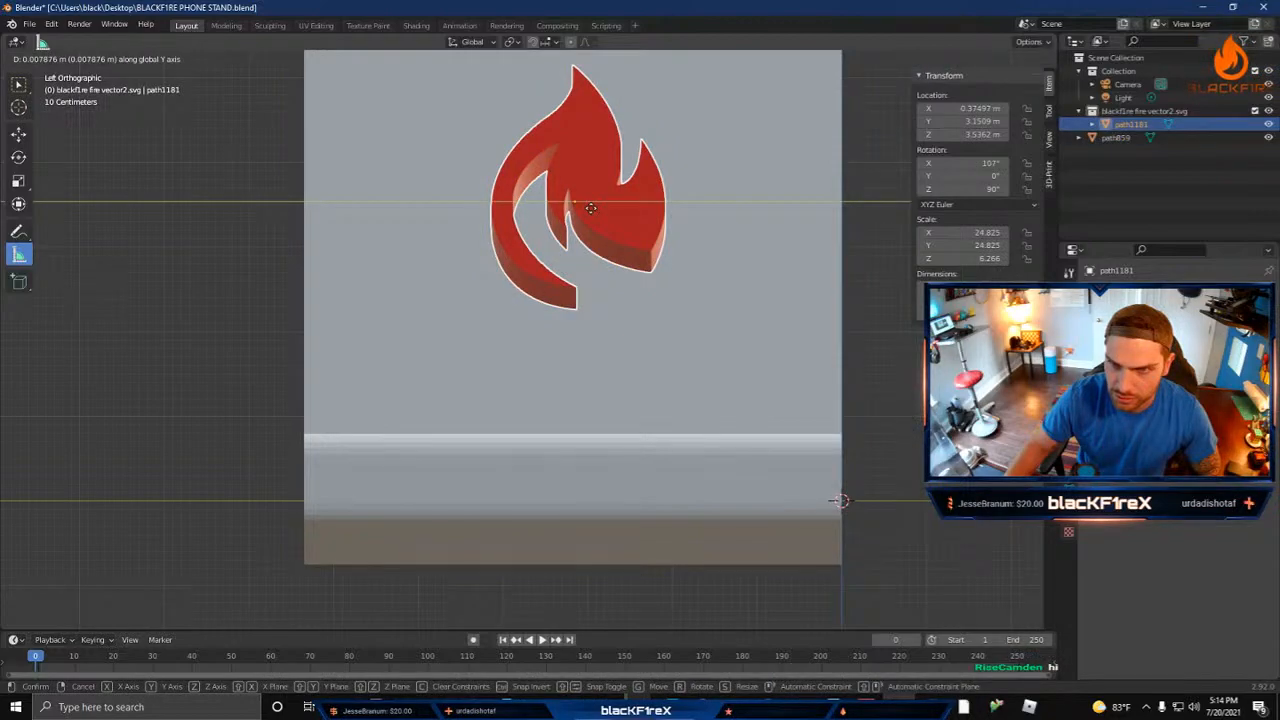
click(589, 208)
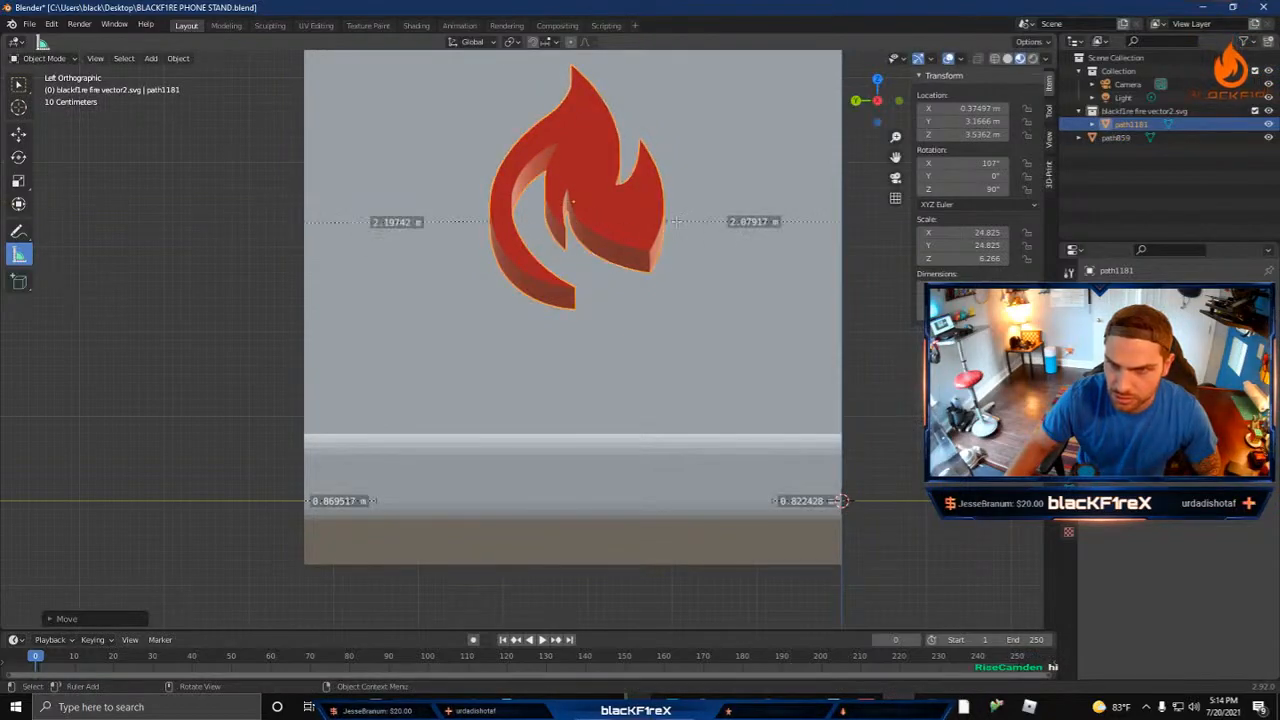
drag(677, 221, 665, 220)
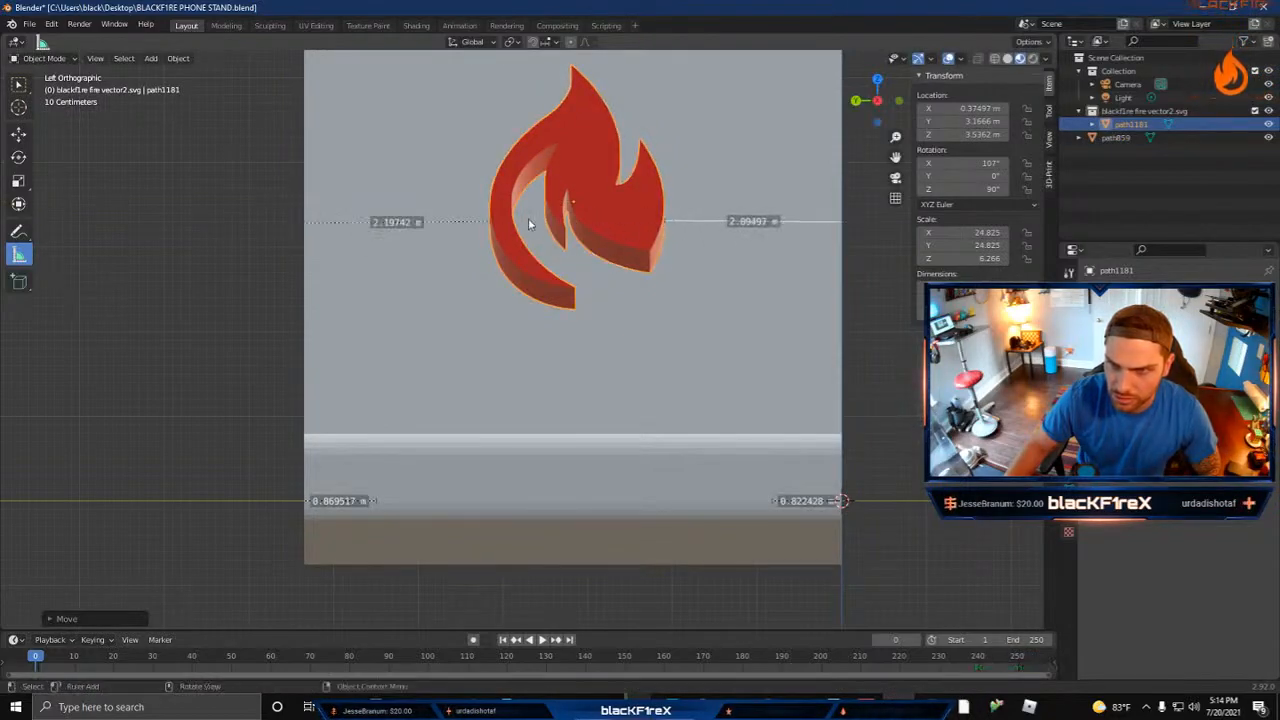
drag(491, 220, 489, 220)
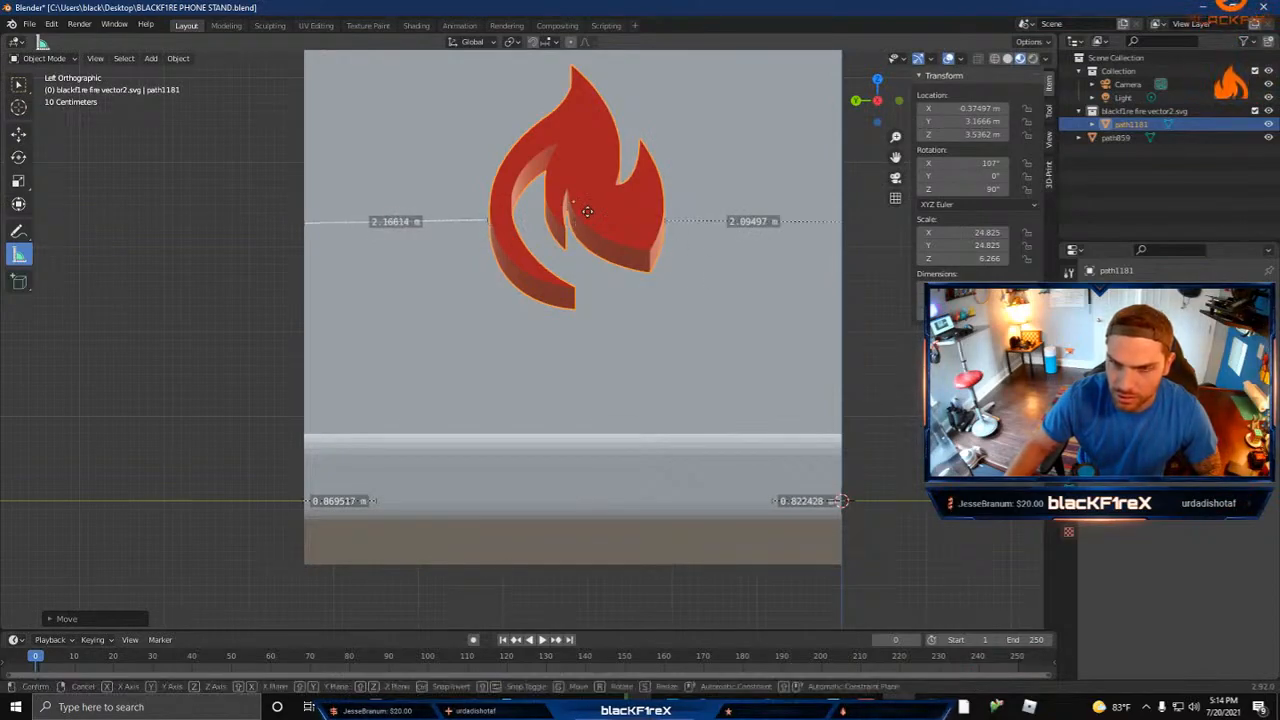
Step: Nudge the flame along Y to about 3.18 m and realign both gap measurements with its outer sides
key(g)
key(y)
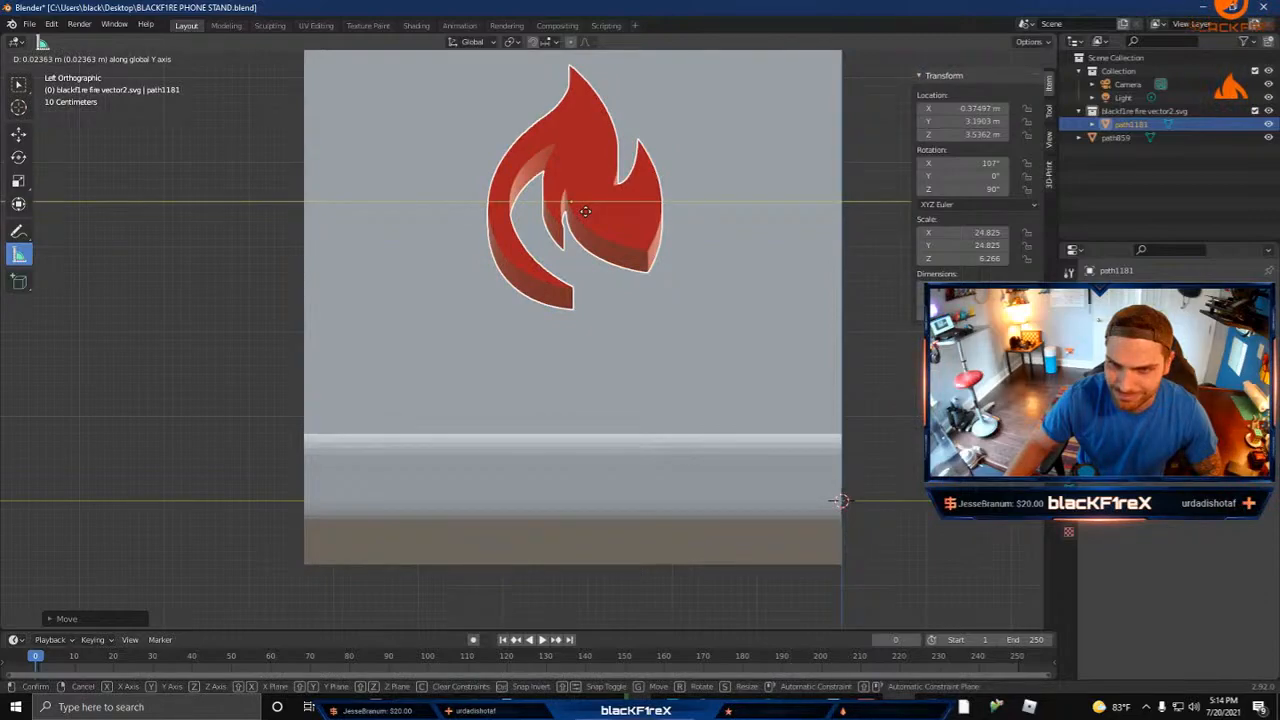
click(586, 213)
drag(489, 221, 487, 221)
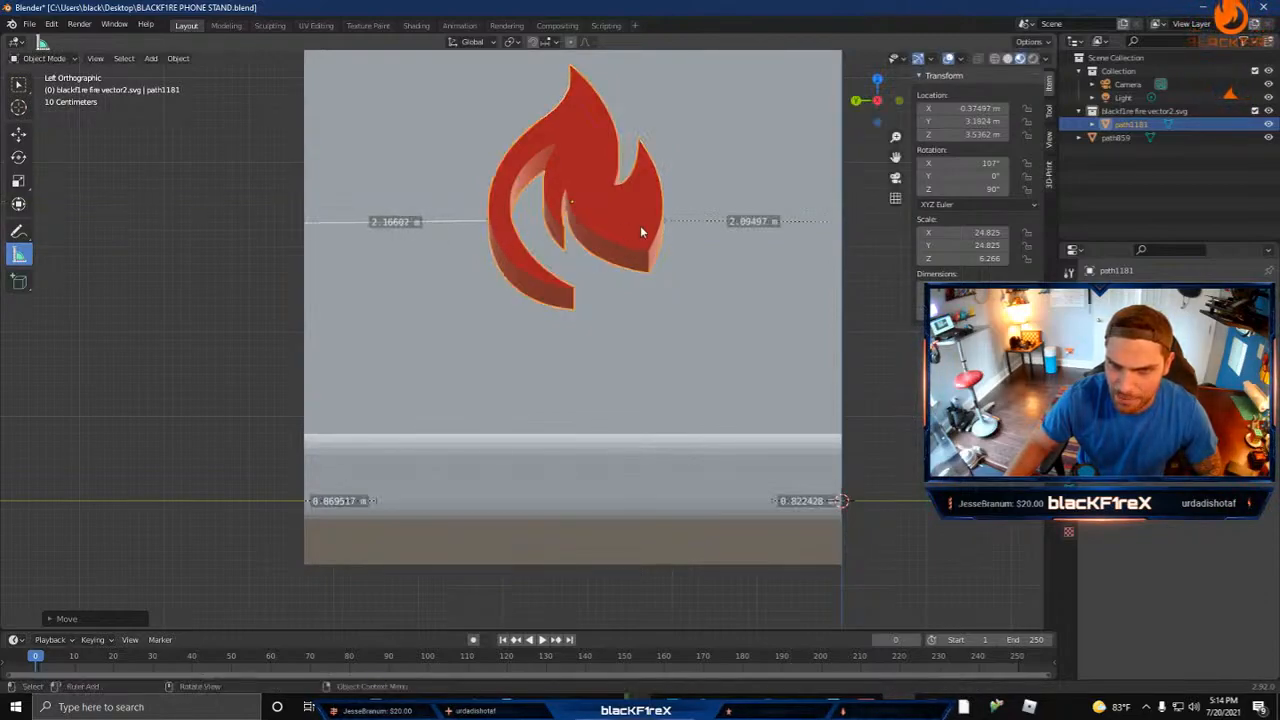
drag(662, 220, 661, 221)
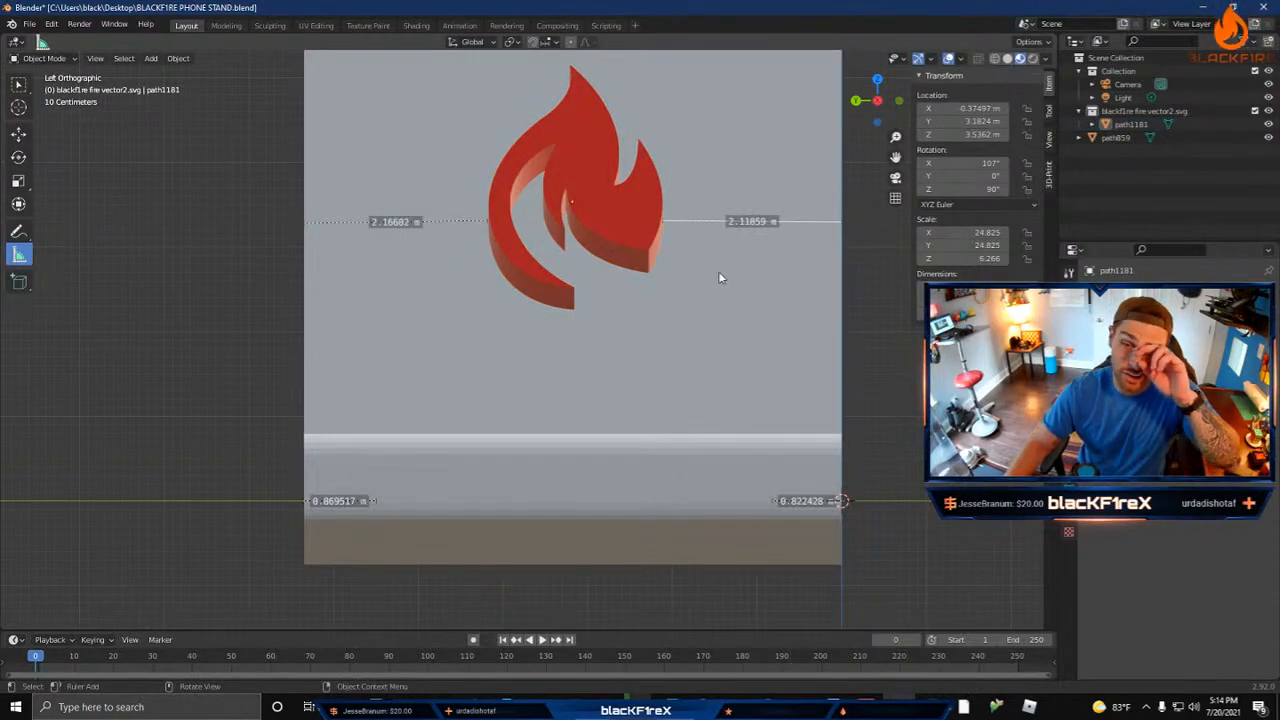
Step: Lower the flame along the Z axis to about 2.84 m
middle_drag(780, 311, 704, 315)
scroll(351, 233, down, 3)
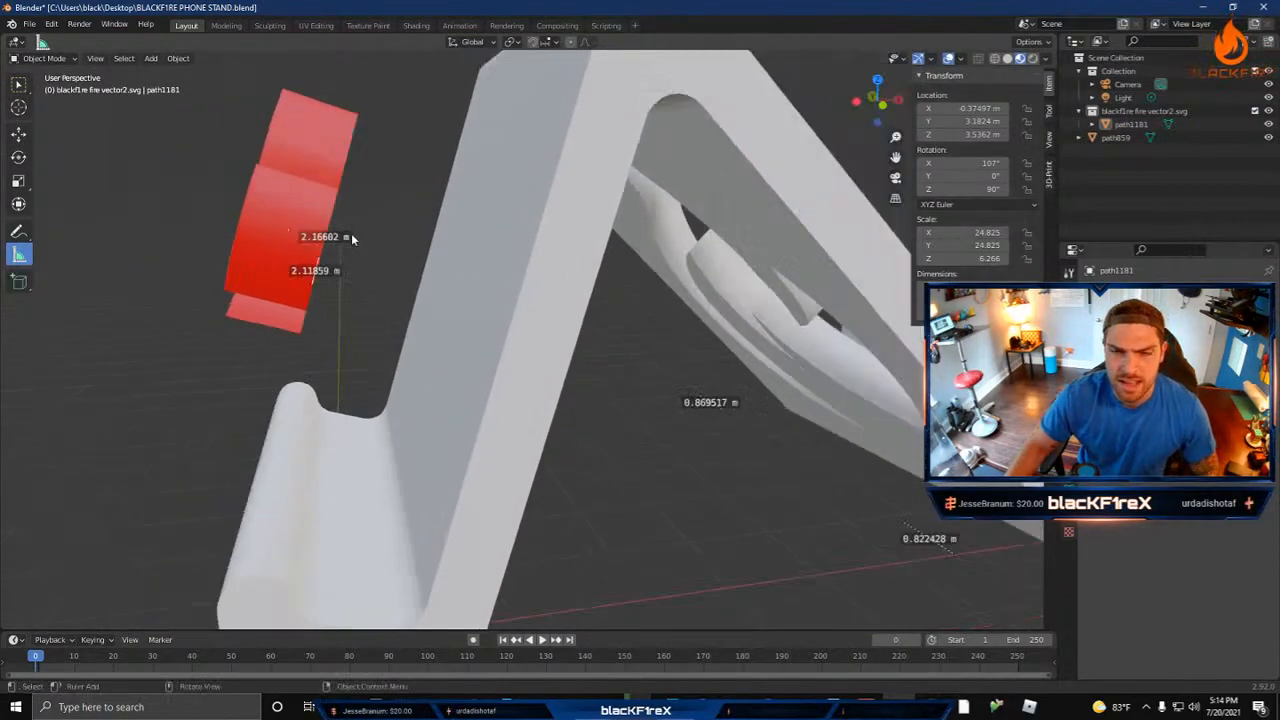
scroll(376, 254, up, 3)
click(289, 213)
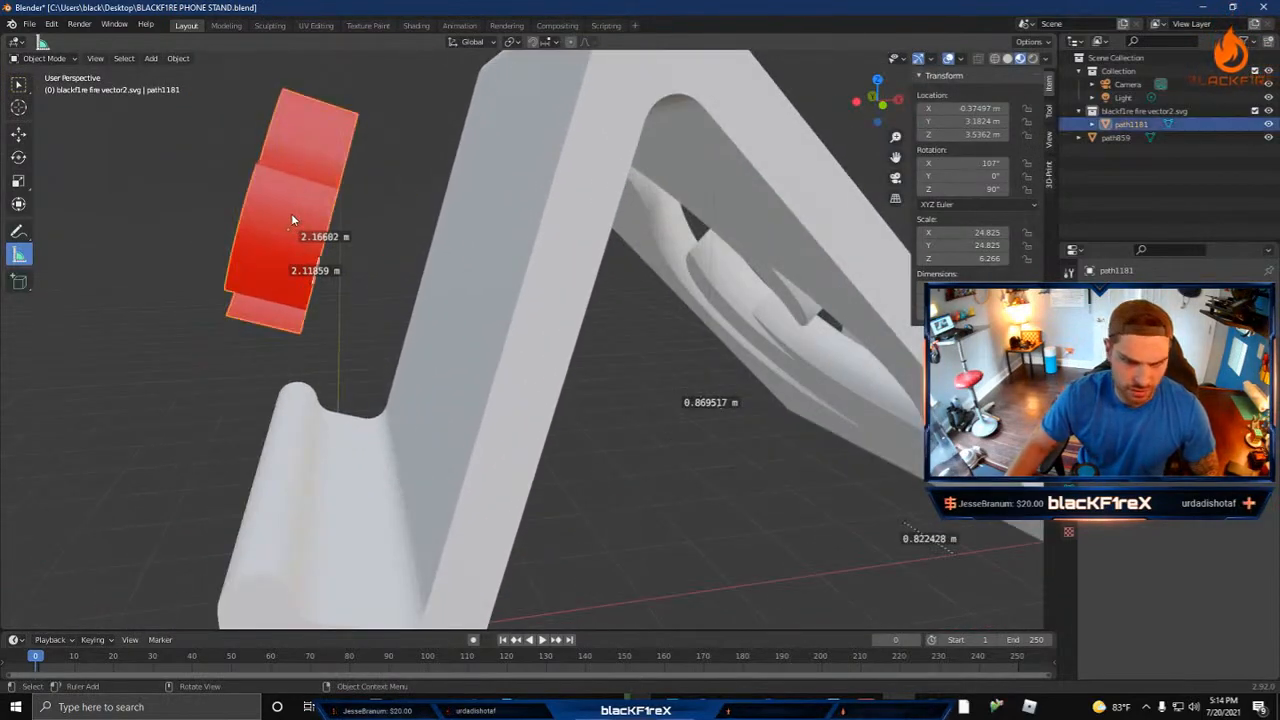
key(g)
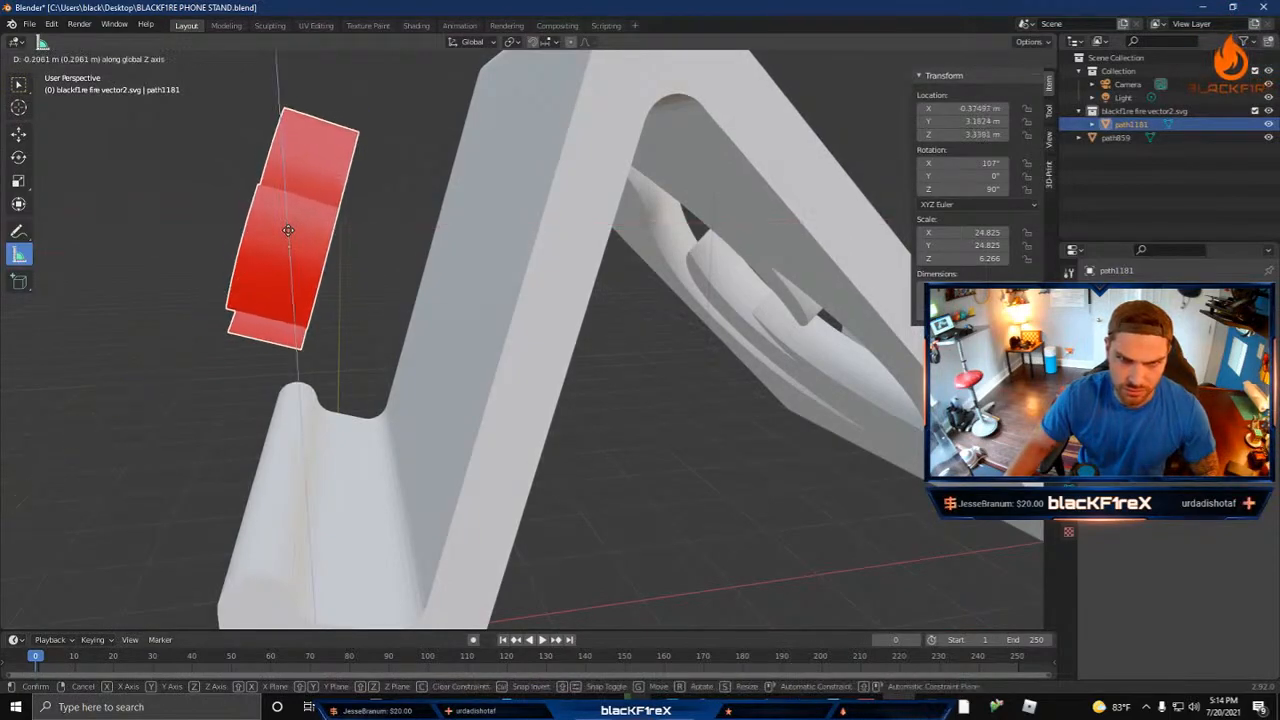
key(z)
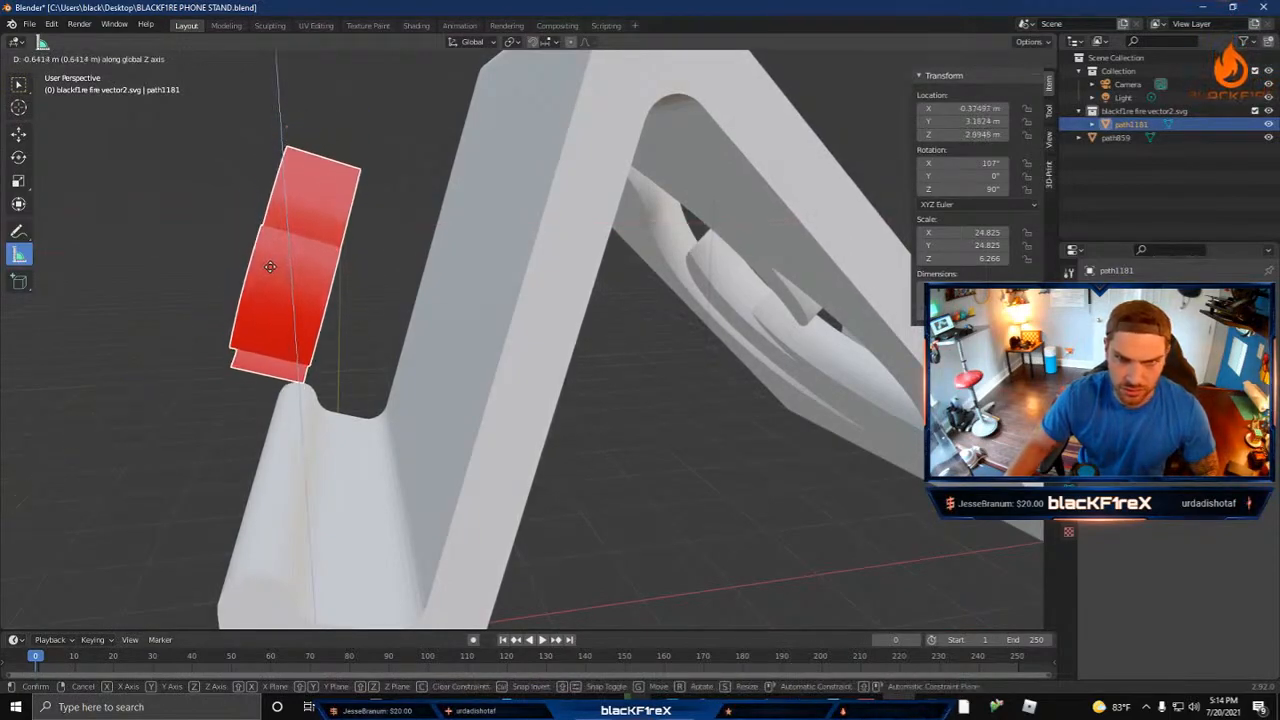
click(268, 277)
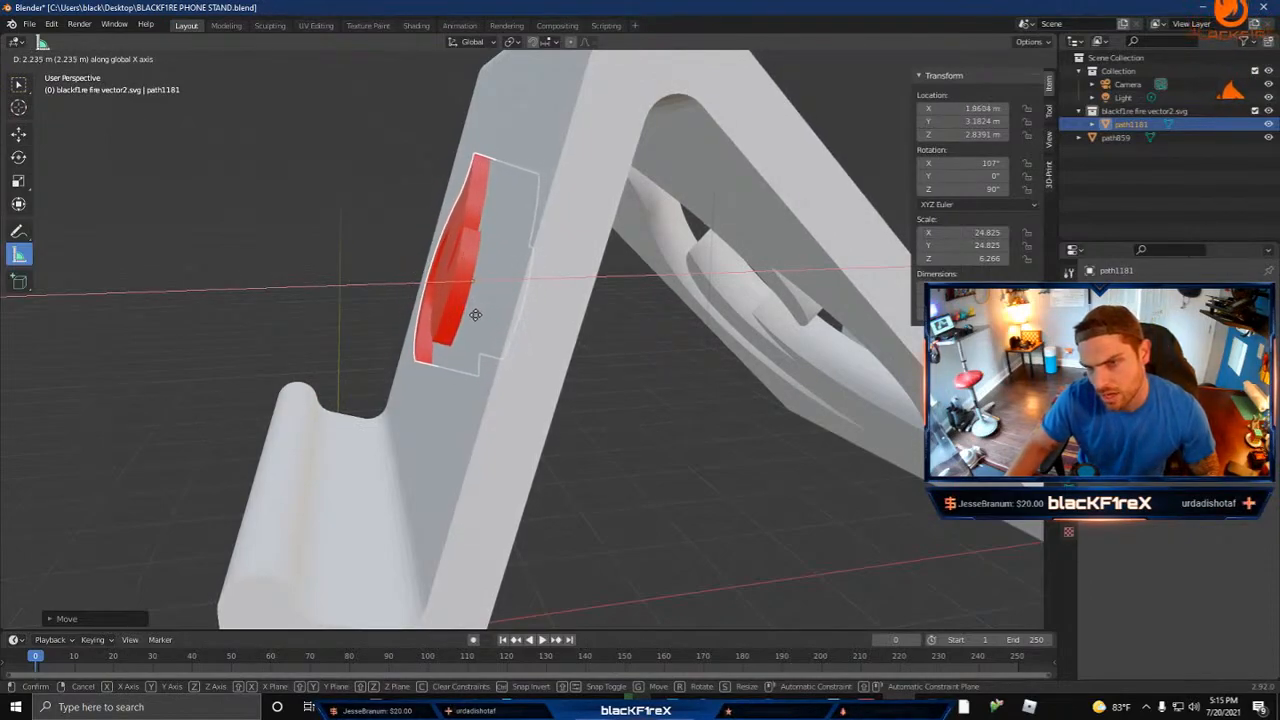
Step: Move the flame along the X axis into the stand's rear leg, to about X 1.88 m
click(478, 317)
middle_drag(566, 348, 539, 355)
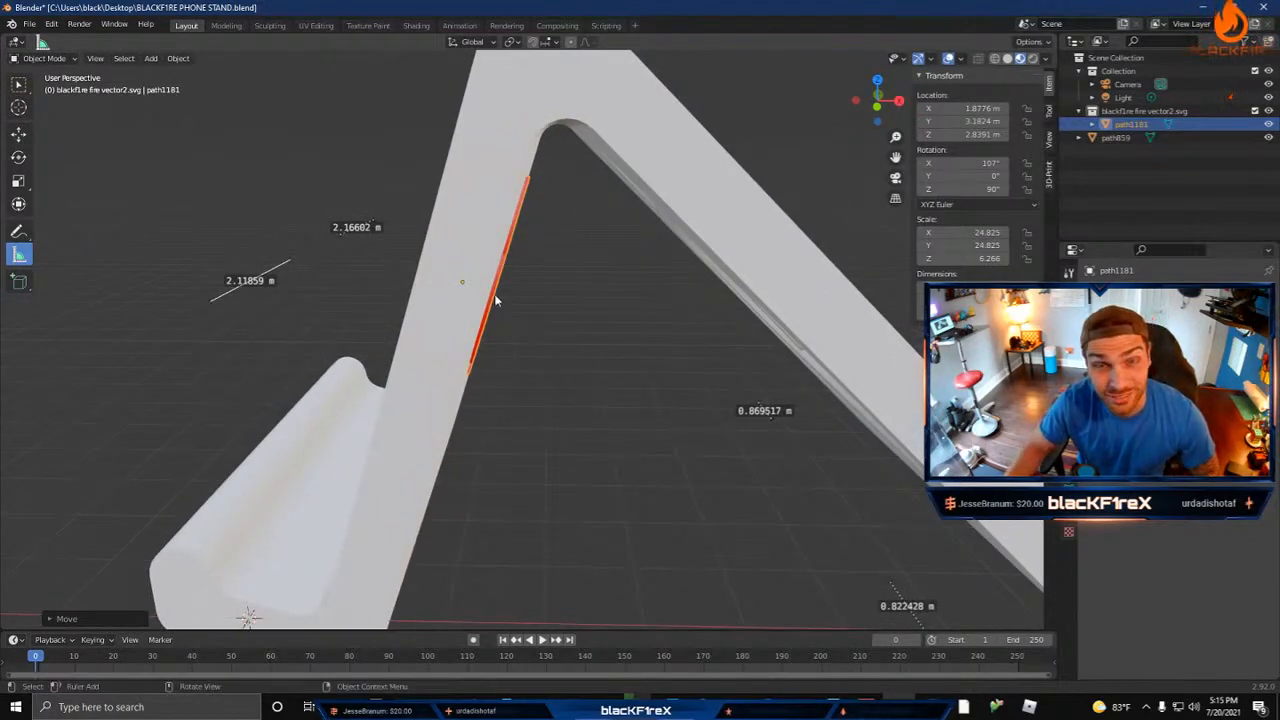
middle_drag(534, 348, 818, 362)
Step: Enlarge the flame uniformly so its X and Y scale is about 38.7 and it fills more of the leg
scroll(475, 374, down, 5)
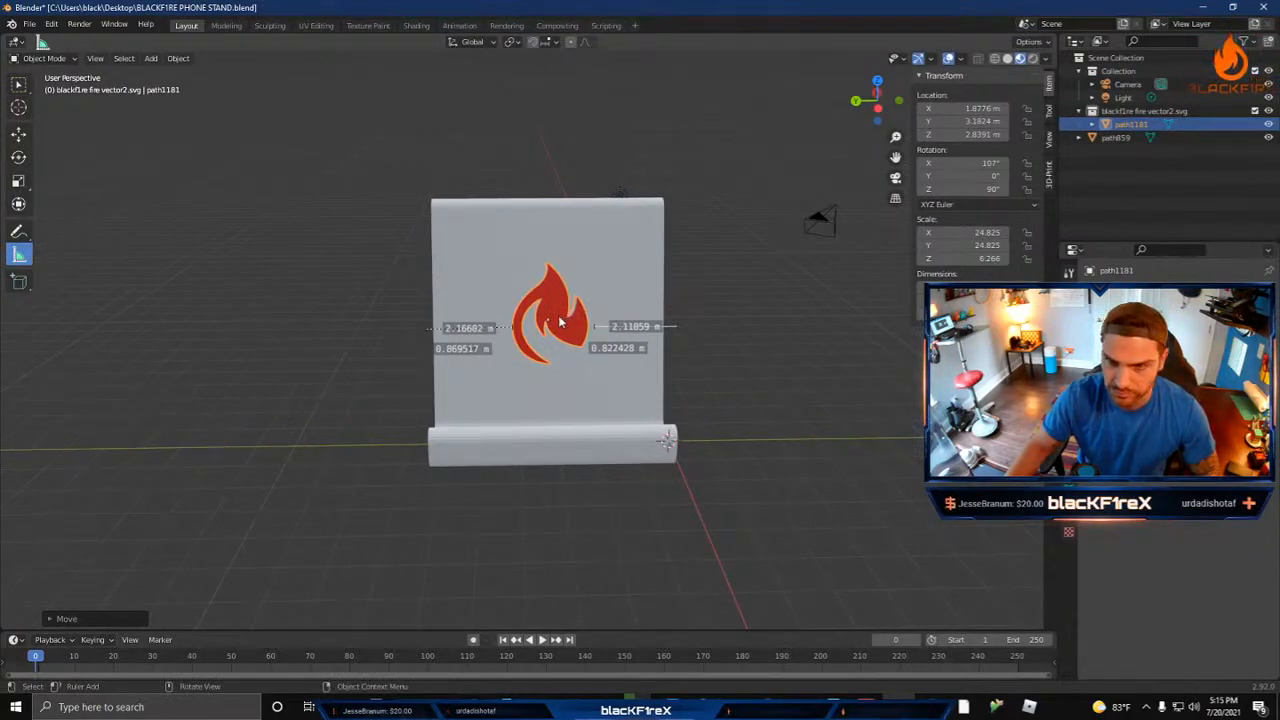
middle_drag(694, 346, 720, 345)
key(s)
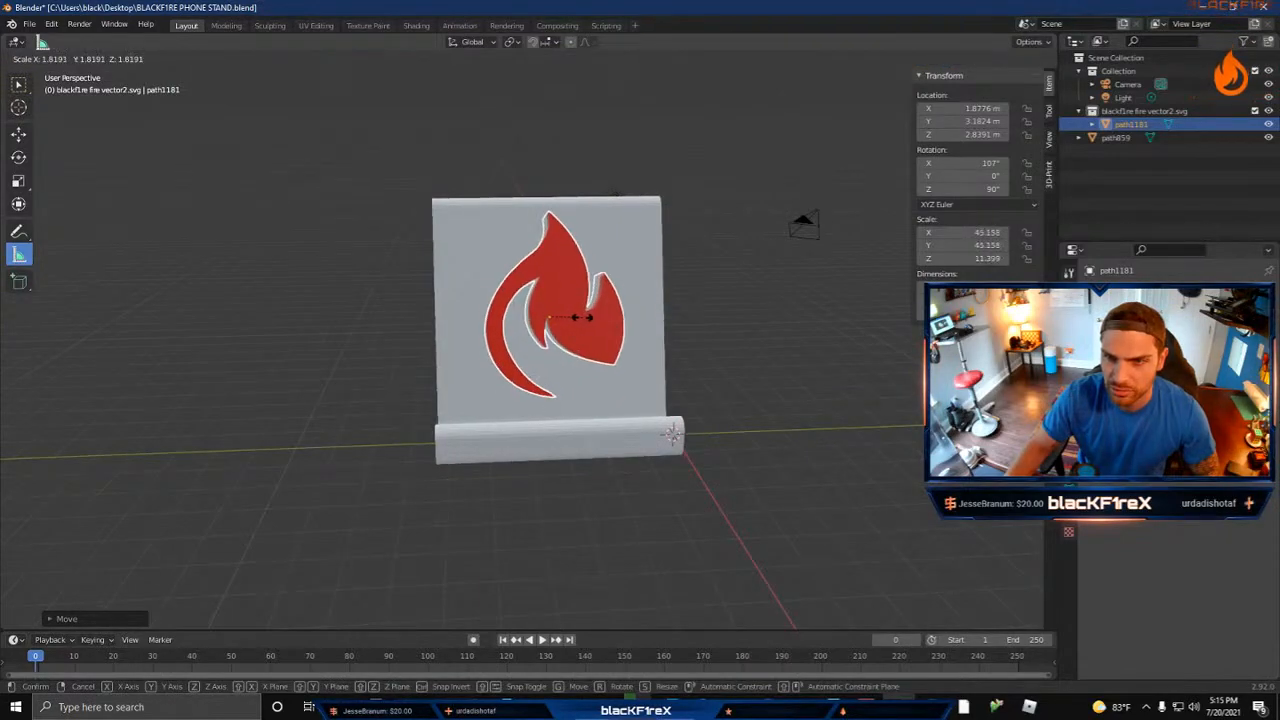
click(578, 323)
Step: Lower the enlarged flame to about Z 2.01 m and shift it along X to about 1.61 m
middle_drag(739, 345, 600, 332)
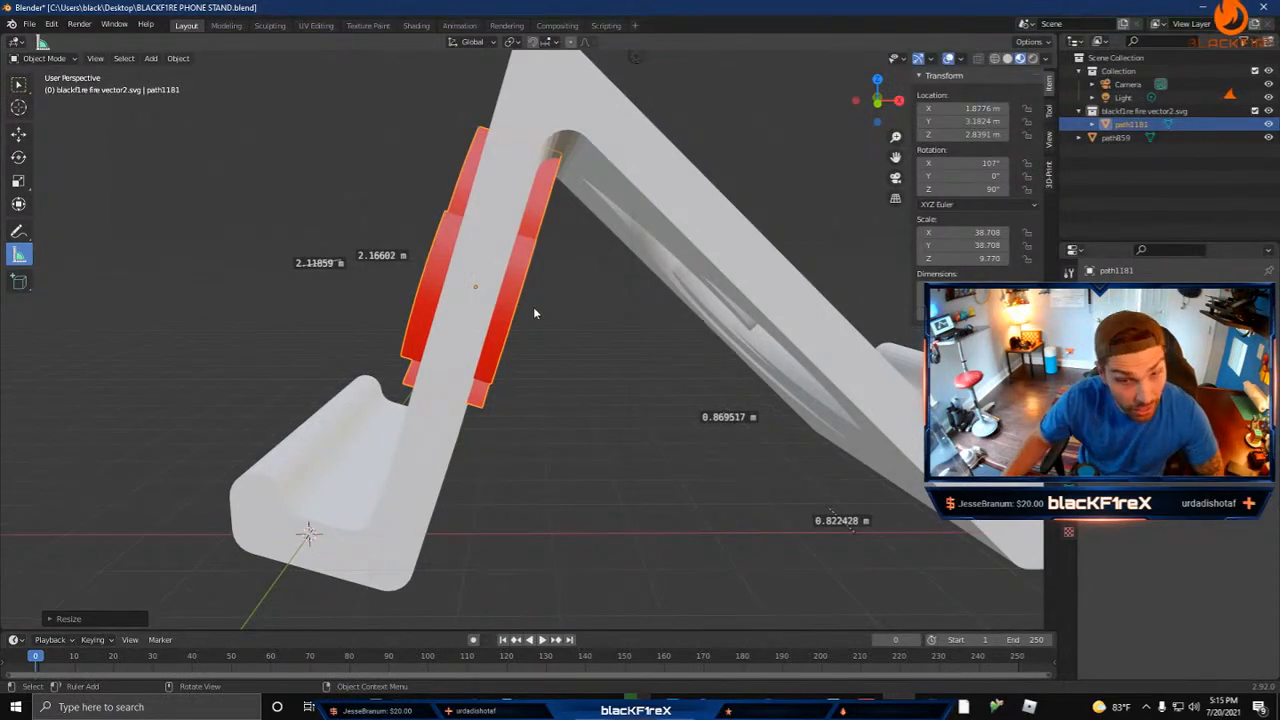
key(g)
key(z)
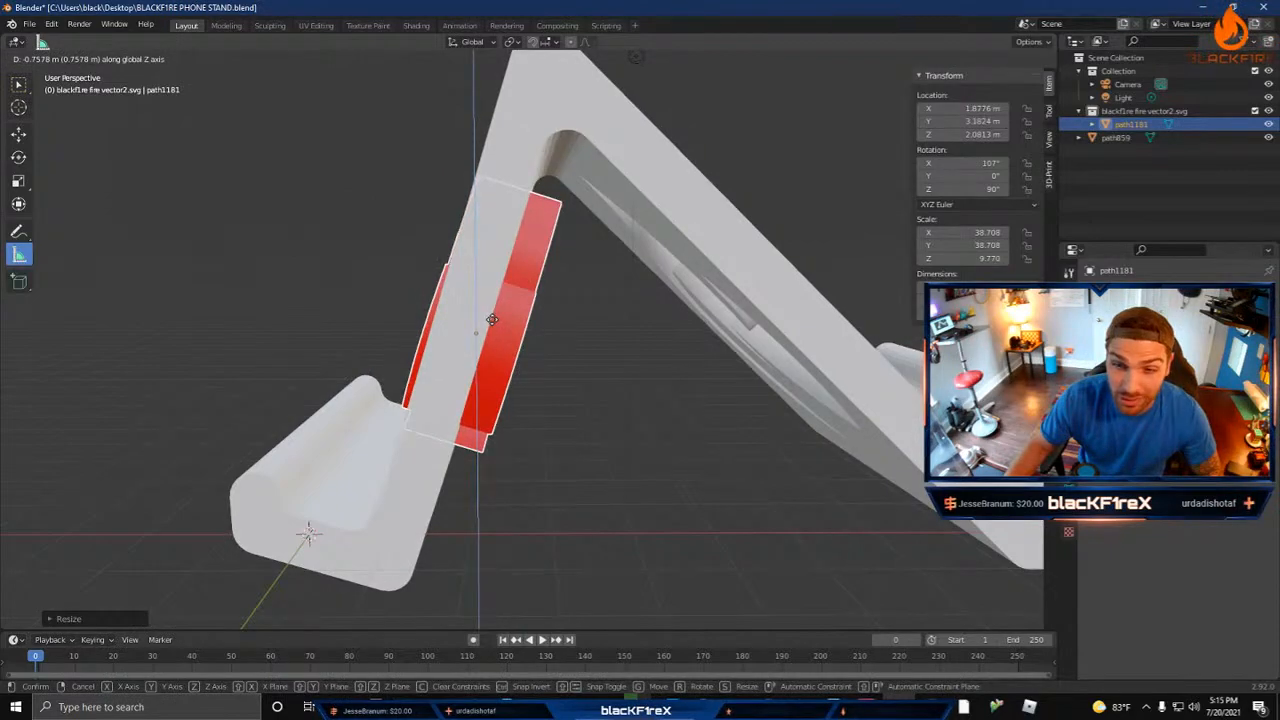
click(489, 323)
key(g)
key(x)
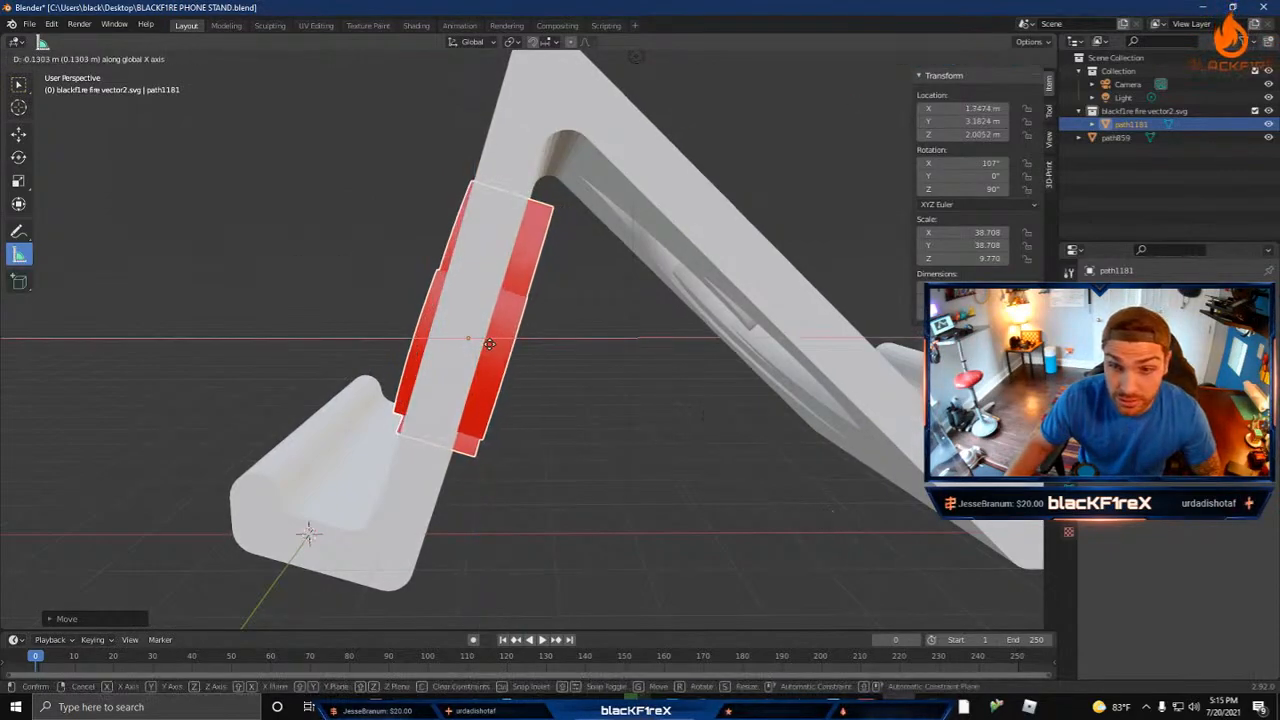
click(481, 343)
Step: Raise the flame along the Z axis to about 2.57 m to centre it vertically on the leg
middle_drag(481, 343, 618, 388)
key(g)
key(z)
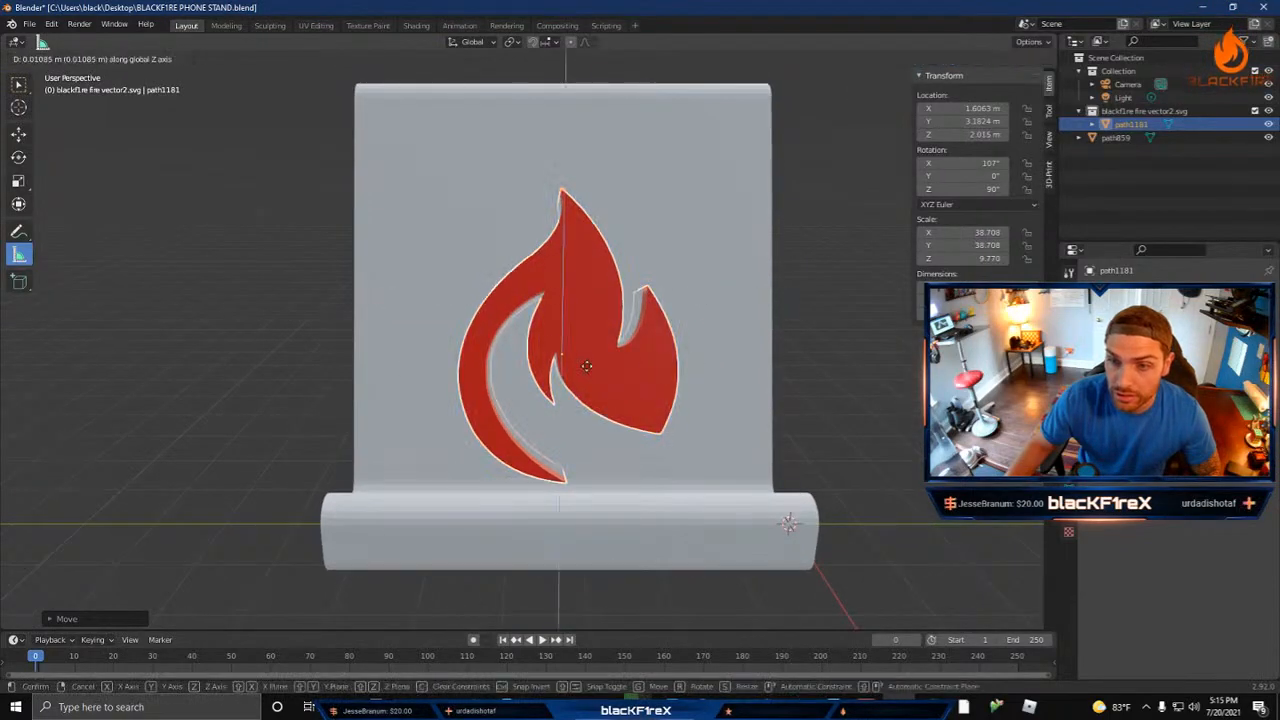
click(586, 330)
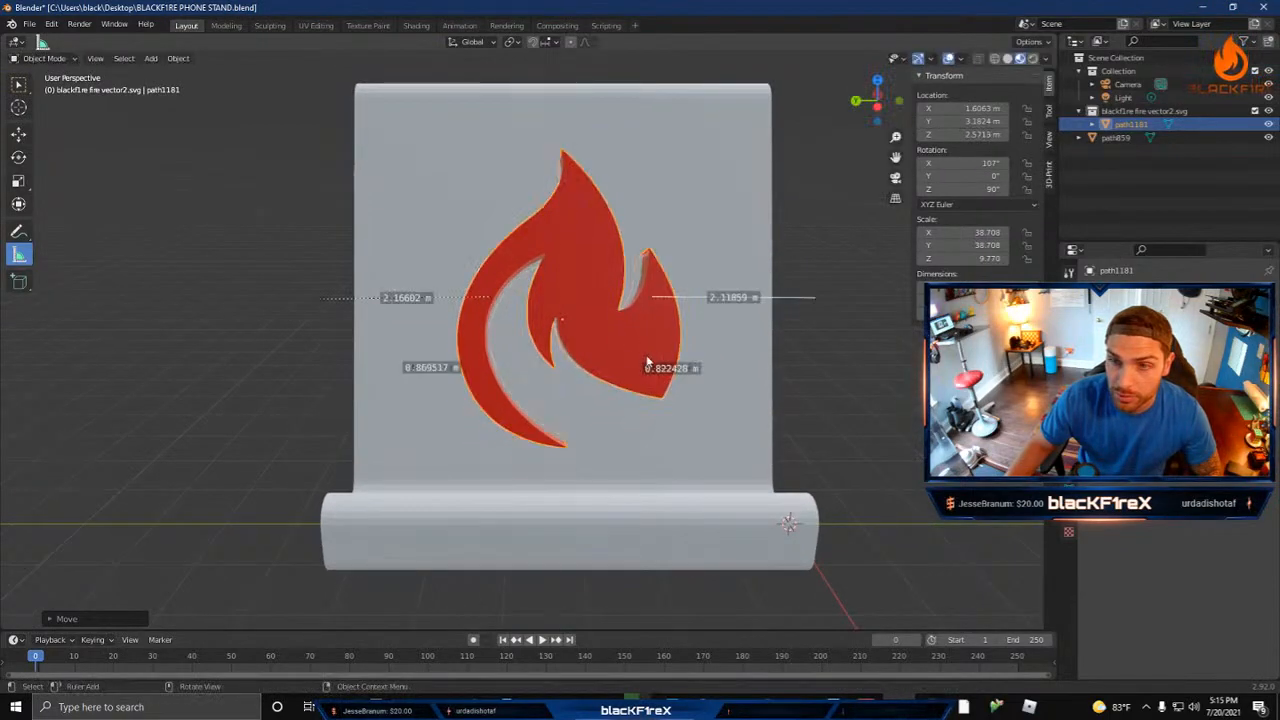
Step: Shift the flame along X to about 1.75 m so it passes completely through the leg
middle_drag(586, 330, 500, 322)
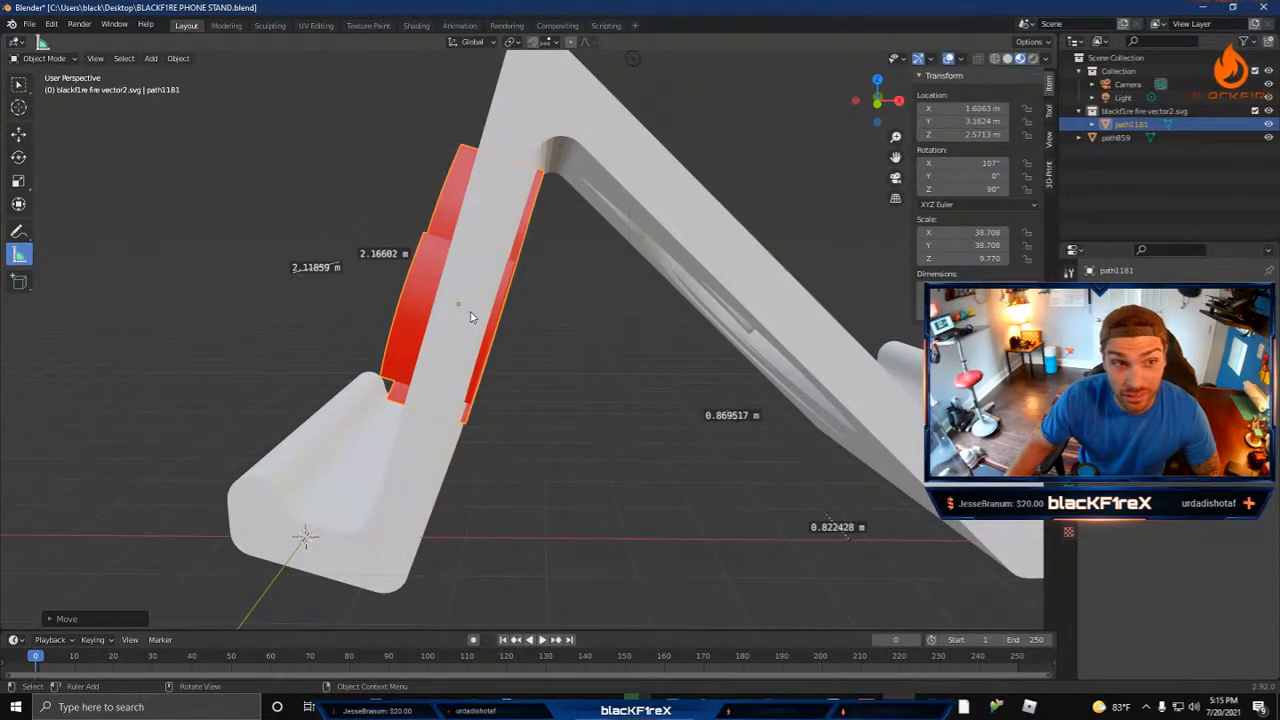
key(g)
key(x)
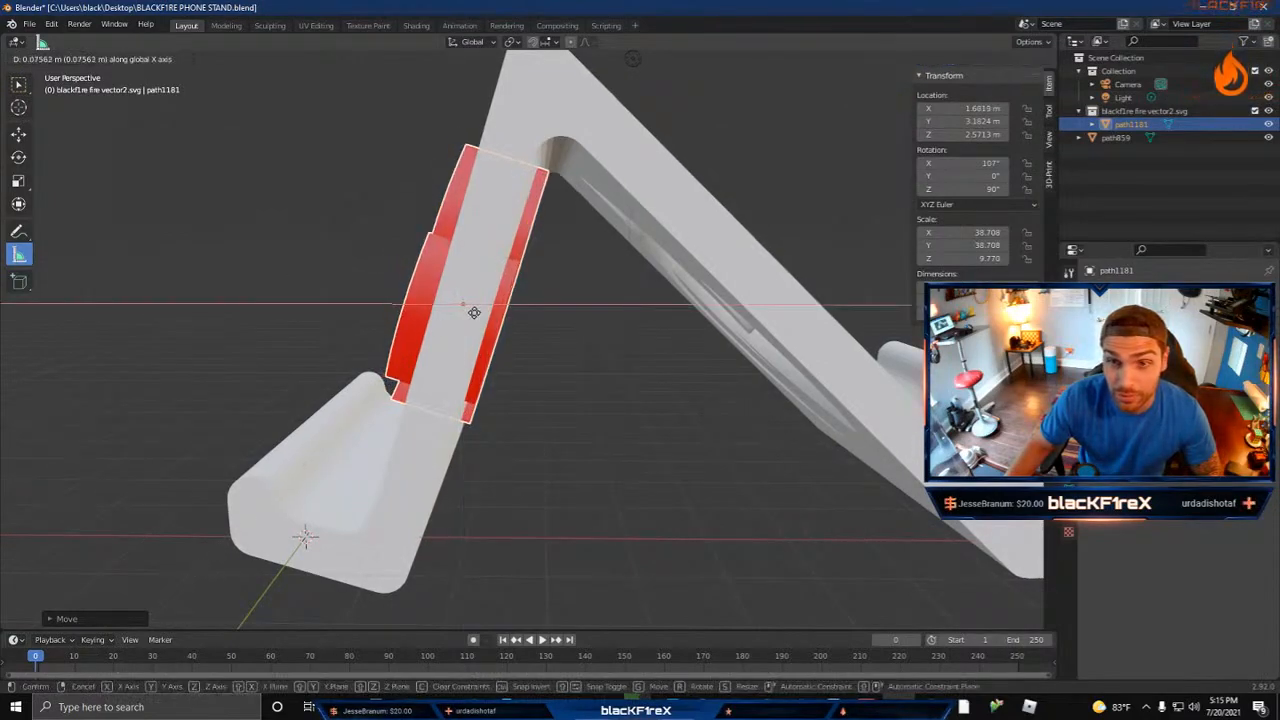
click(555, 334)
Step: Cut the flame shape through the stand's rear leg with an applied Boolean modifier that uses the flame mesh as cutter
middle_drag(555, 334, 716, 390)
scroll(708, 352, down, 2)
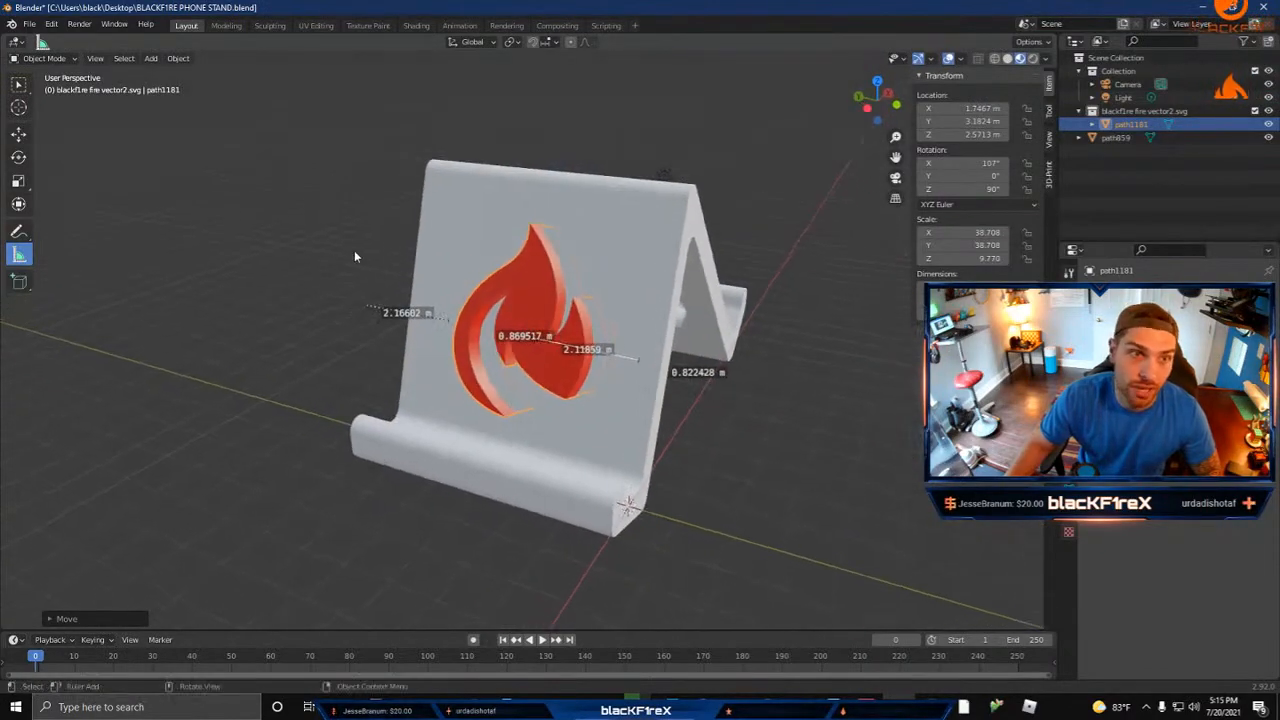
click(712, 322)
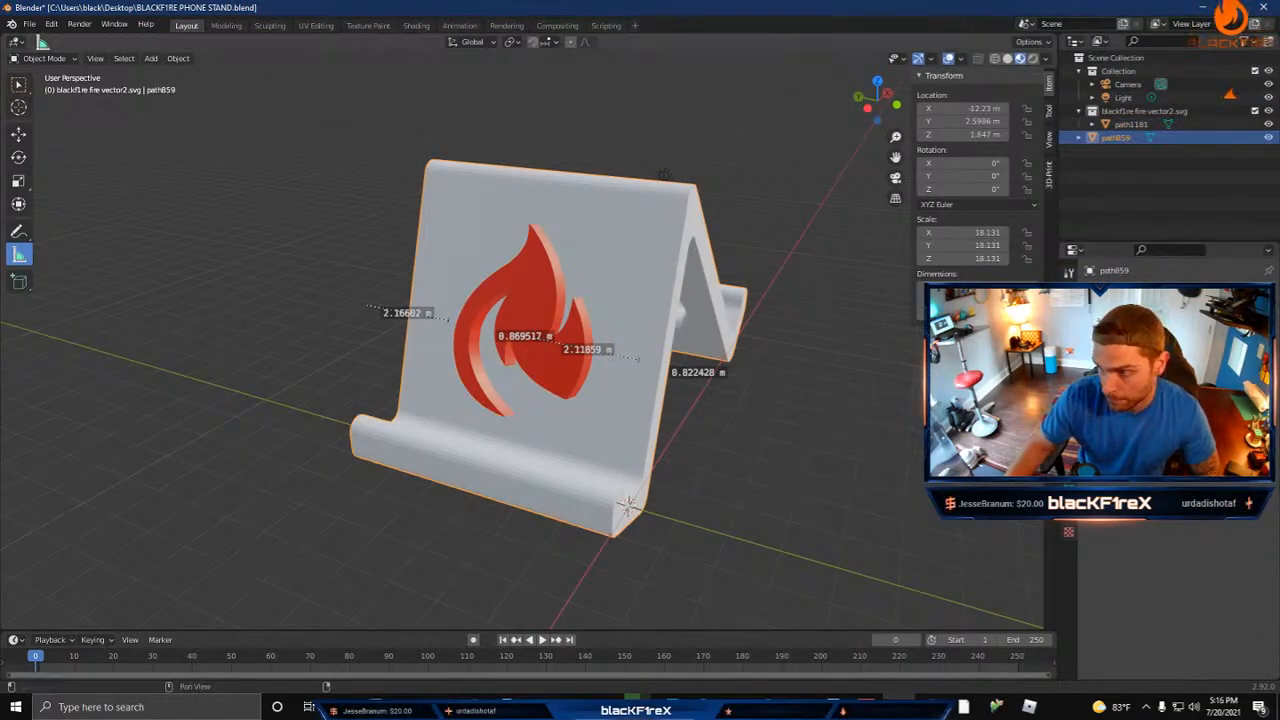
click(1168, 291)
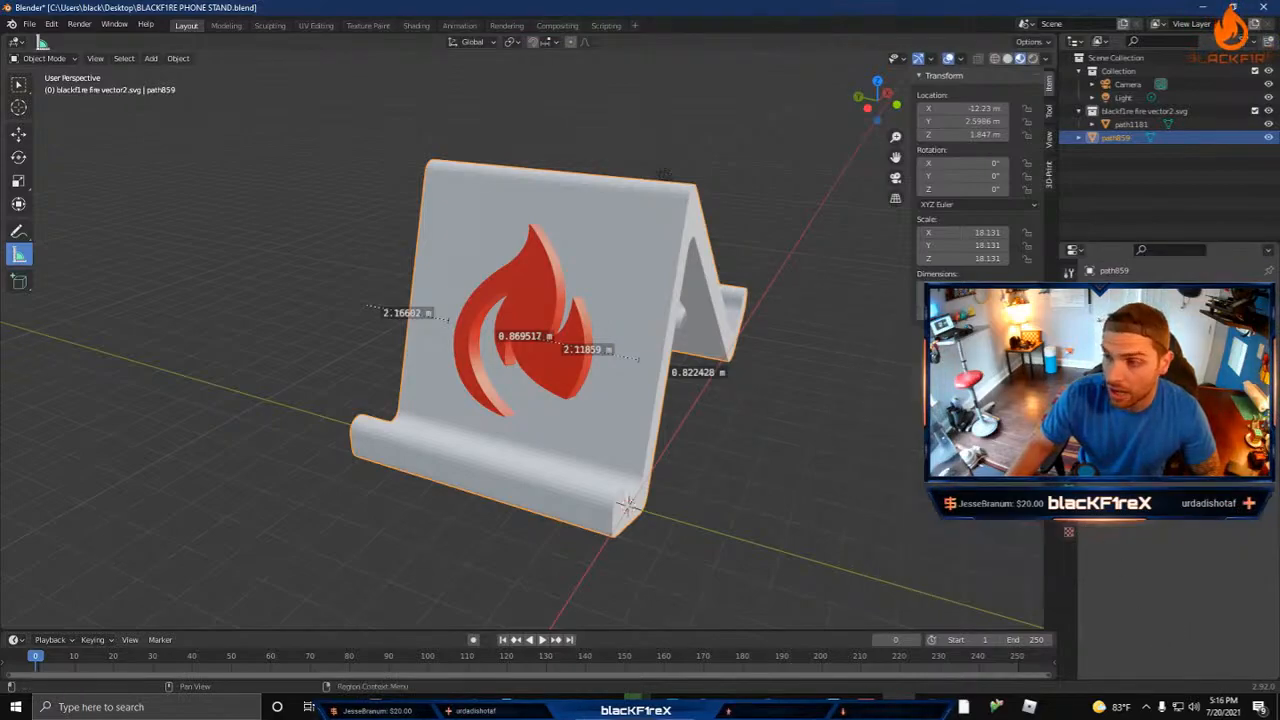
click(1168, 291)
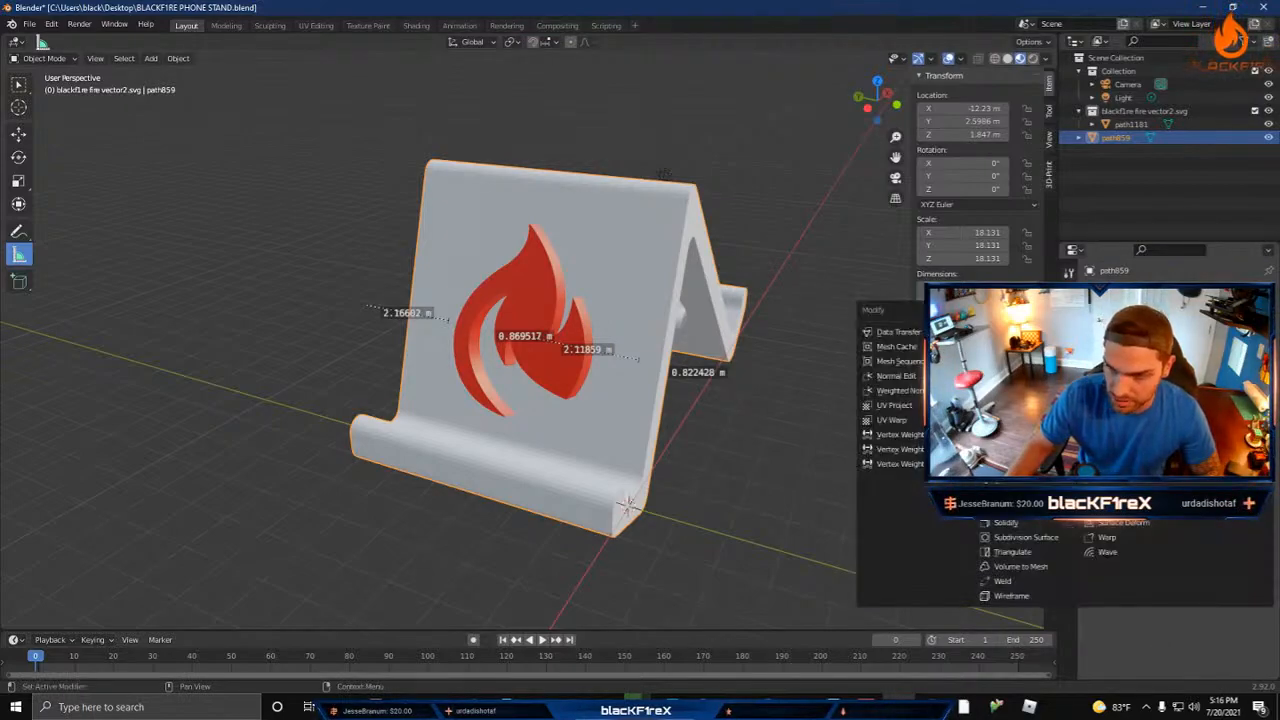
click(1010, 361)
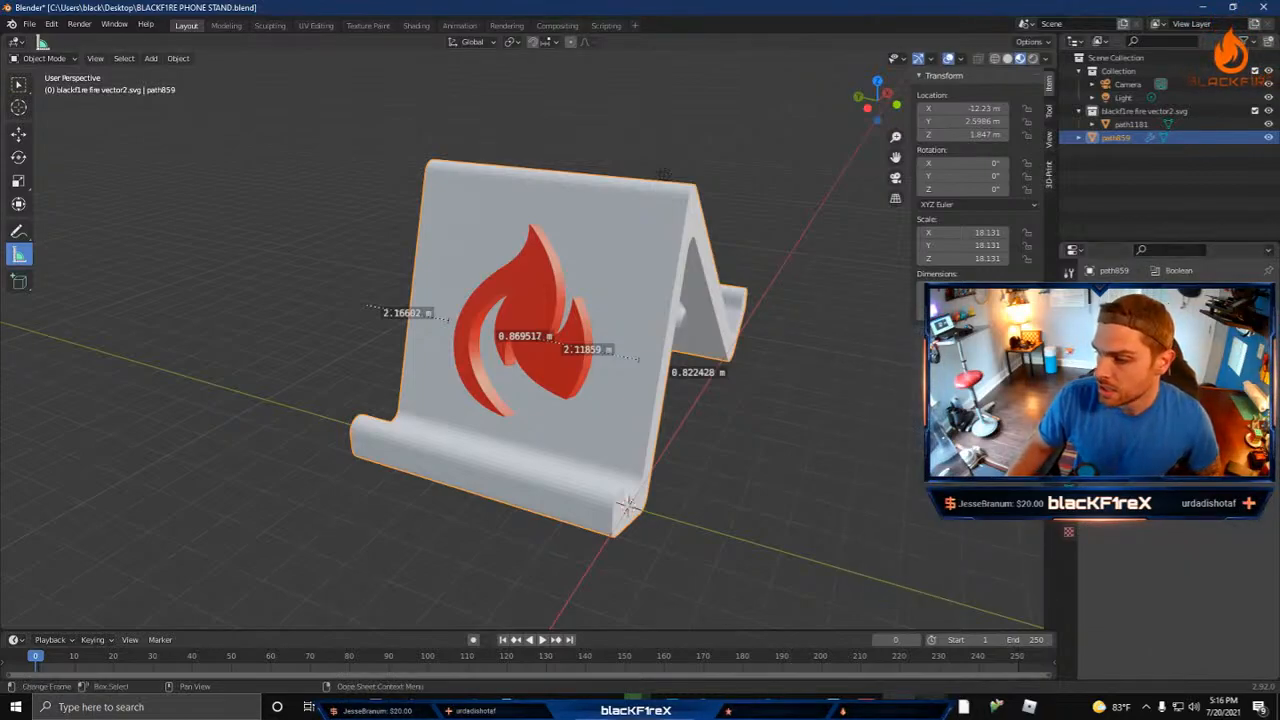
key(alt+Tab)
drag(343, 302, 0, 302)
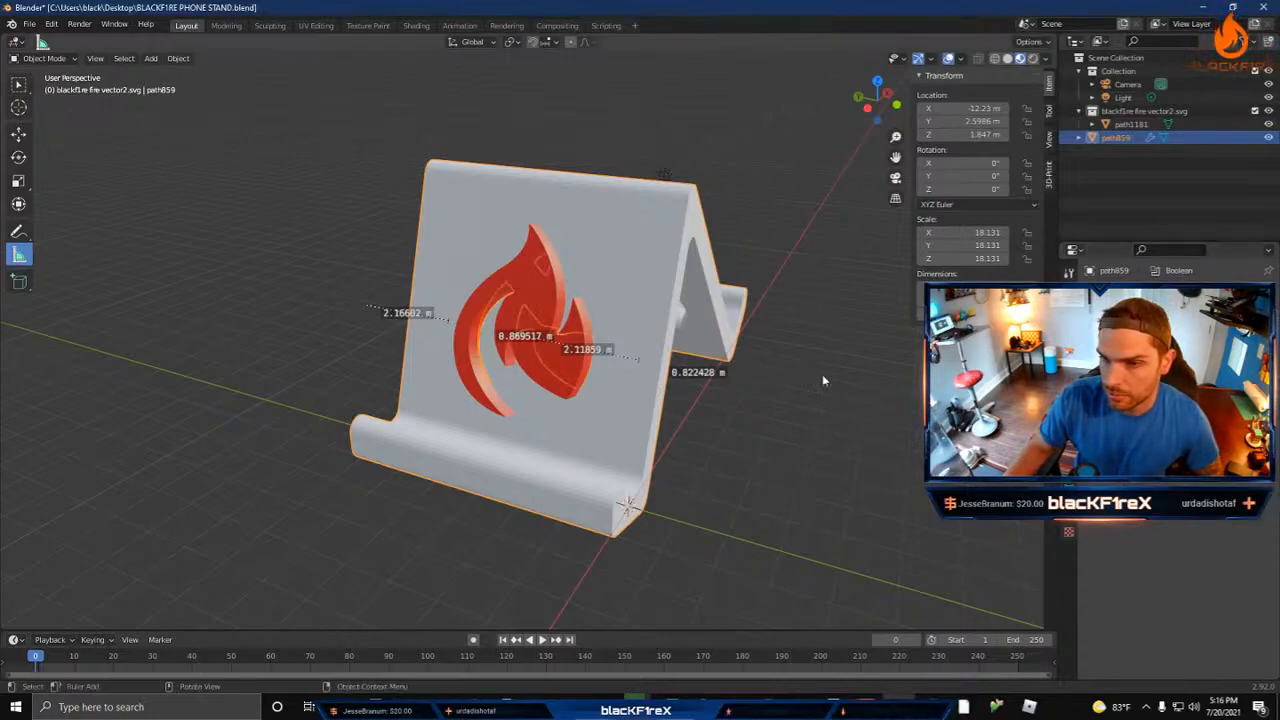
middle_drag(822, 380, 780, 390)
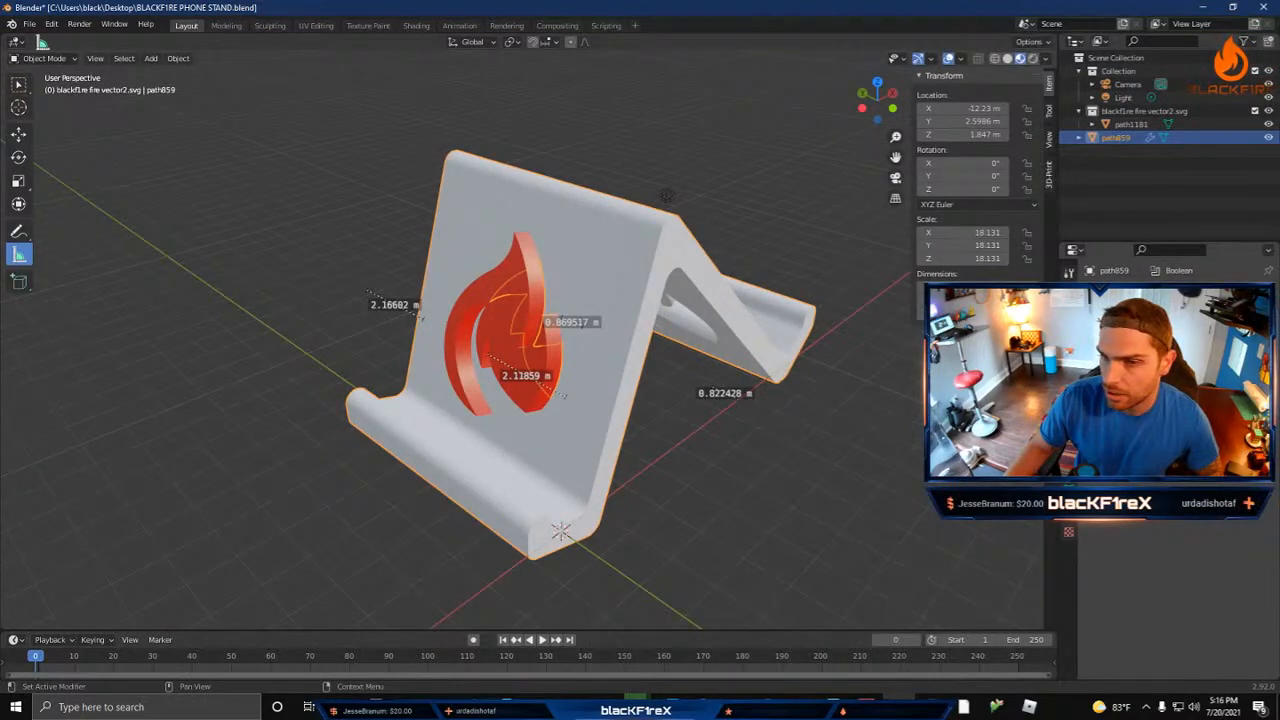
Step: Delete the flame mesh and inspect the flame cutouts in both legs of the stand
click(484, 303)
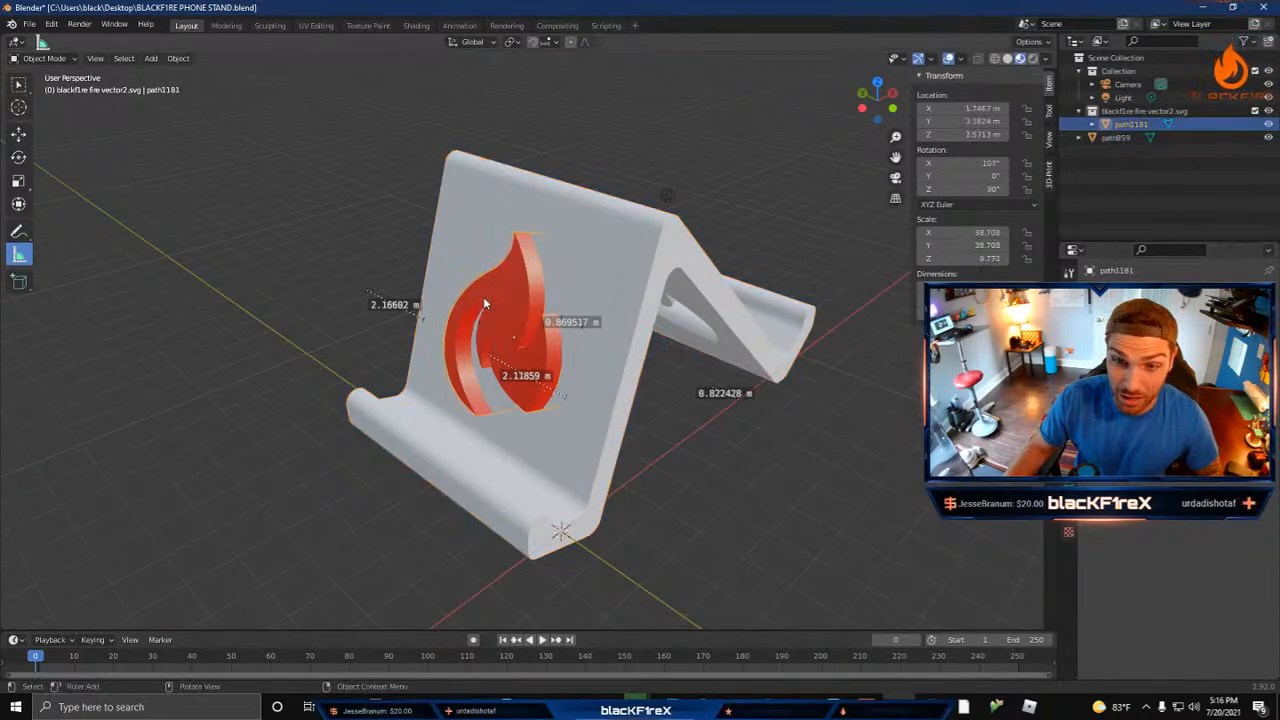
key(Delete)
middle_drag(470, 318, 782, 322)
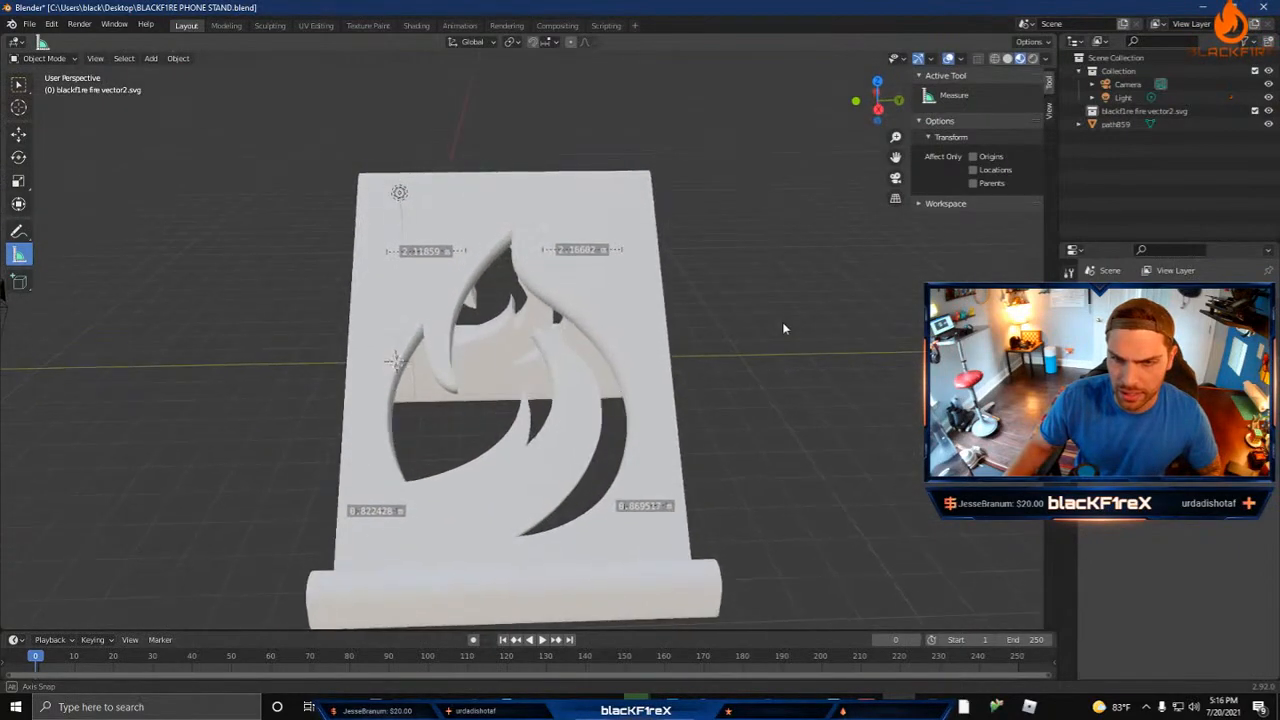
mouse_move(679, 331)
middle_down()
mouse_move(851, 320)
mouse_move(673, 460)
mouse_move(780, 380)
mouse_move(869, 272)
mouse_move(660, 313)
mouse_move(651, 274)
mouse_move(651, 309)
mouse_move(673, 317)
middle_up()
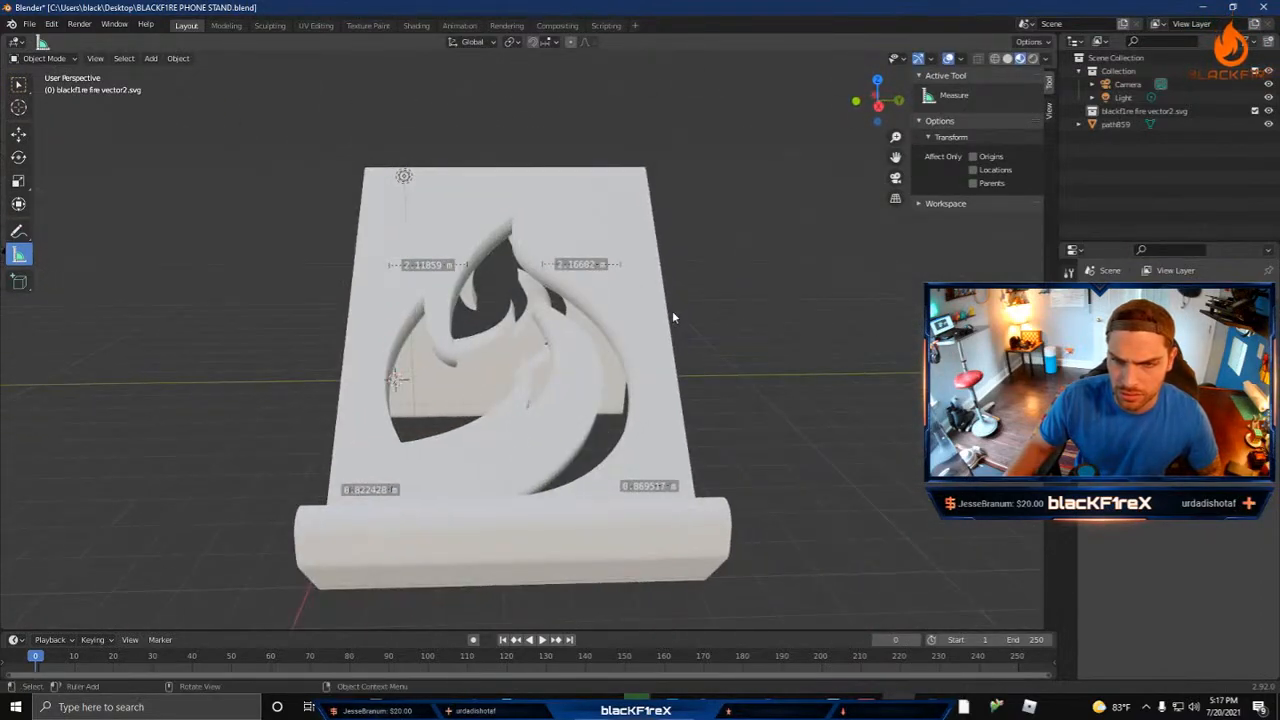
middle_drag(708, 413, 393, 224)
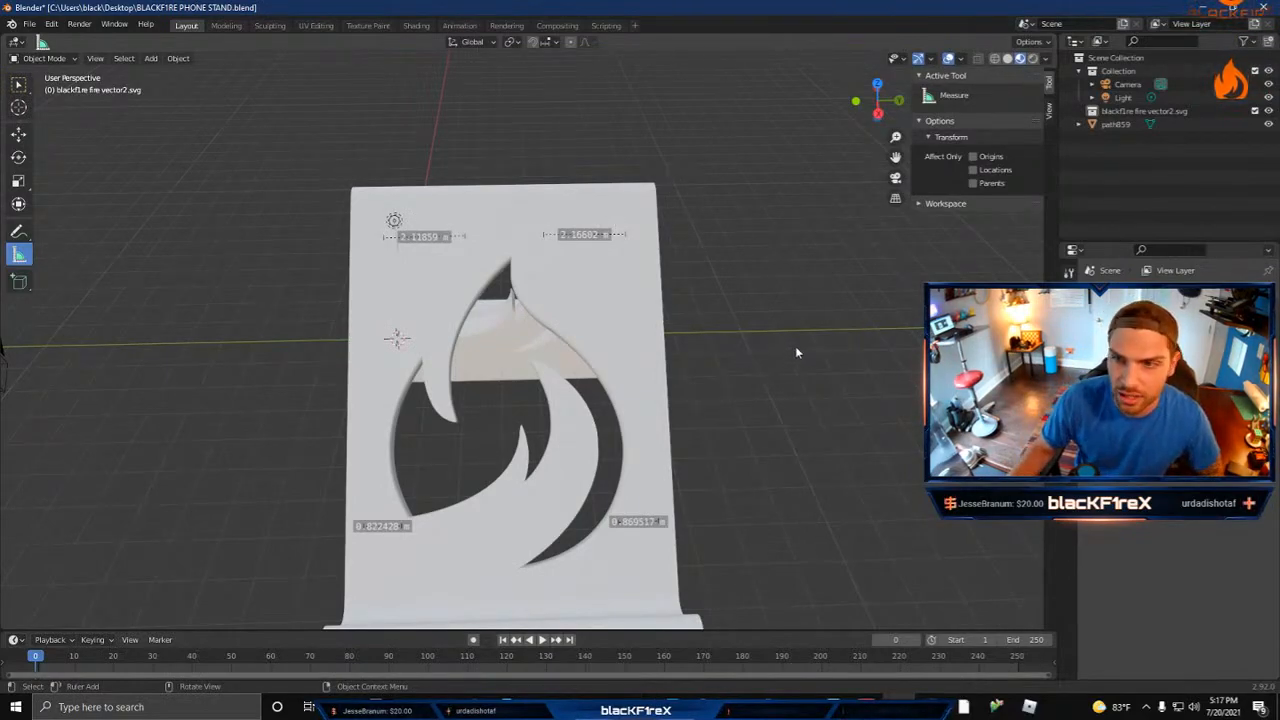
Step: Add a text object in top view and place it beside the stand at about X 0.73 m, Y 15.24 m
scroll(806, 346, down, 3)
alt+middle_drag(782, 388, 508, 311)
click(152, 58)
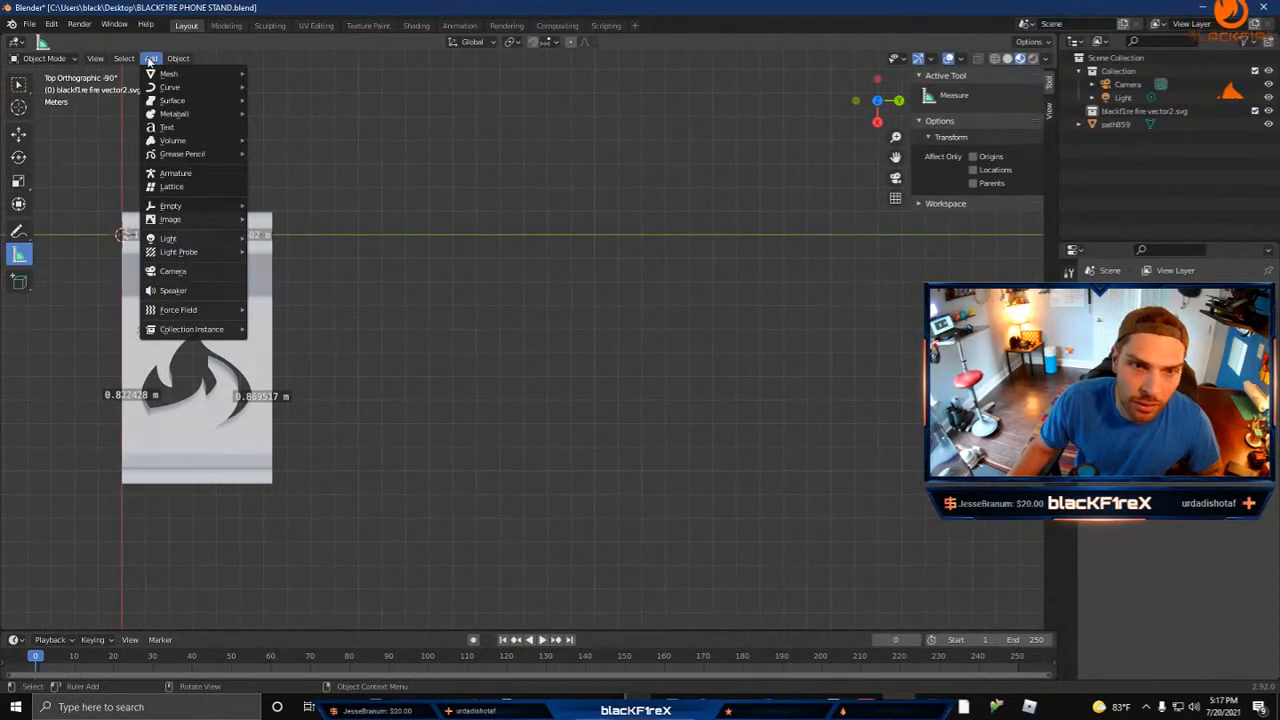
click(160, 127)
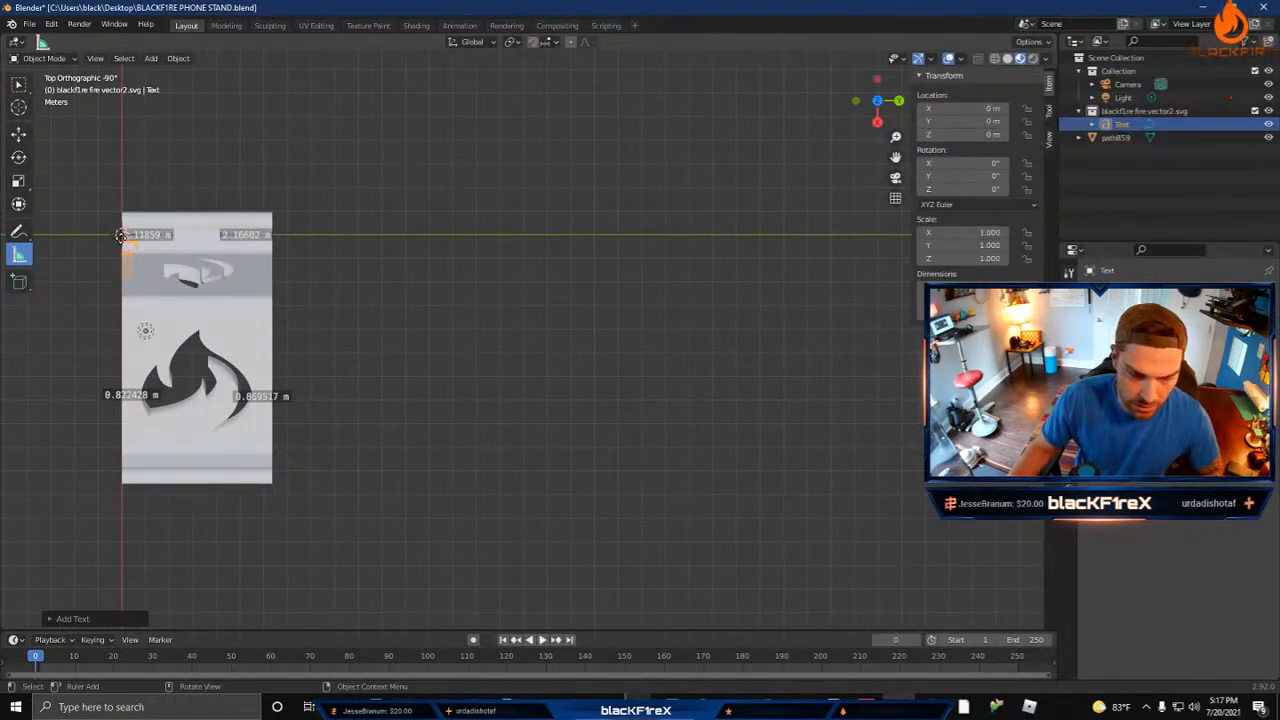
key(g)
click(496, 260)
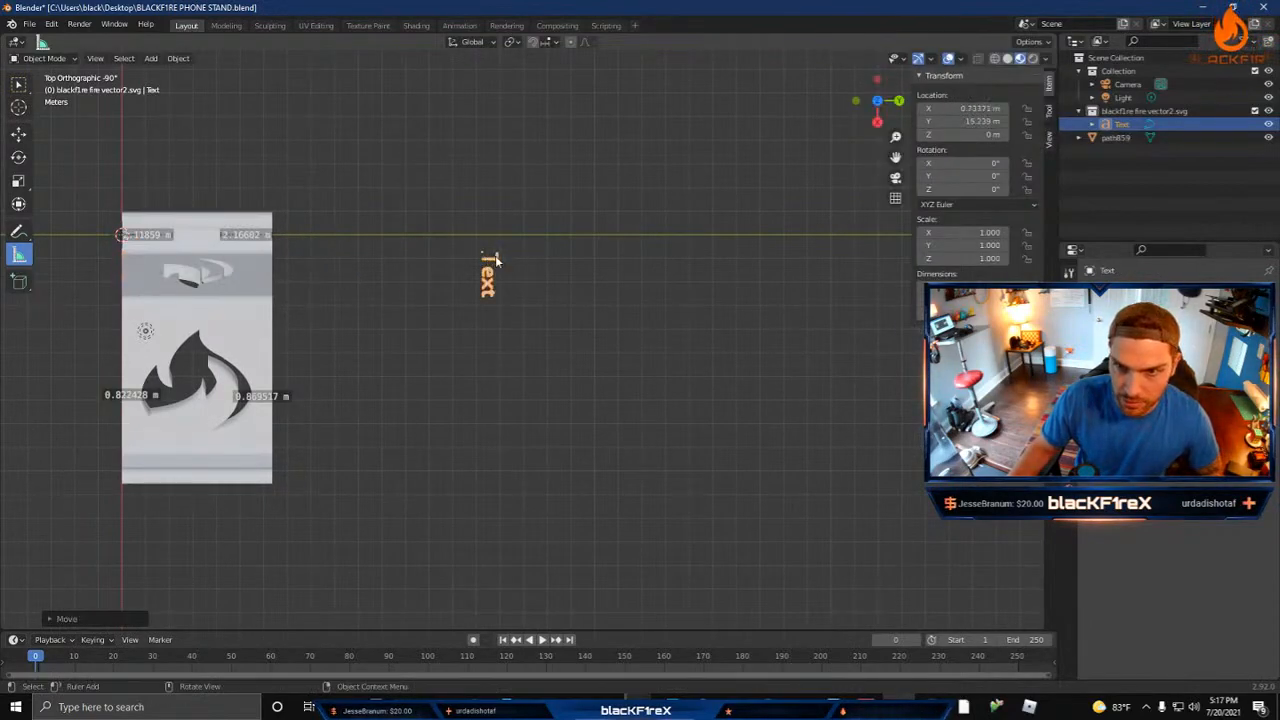
Step: Rotate the text object to exactly 90° about Z so it reads horizontally
key(r)
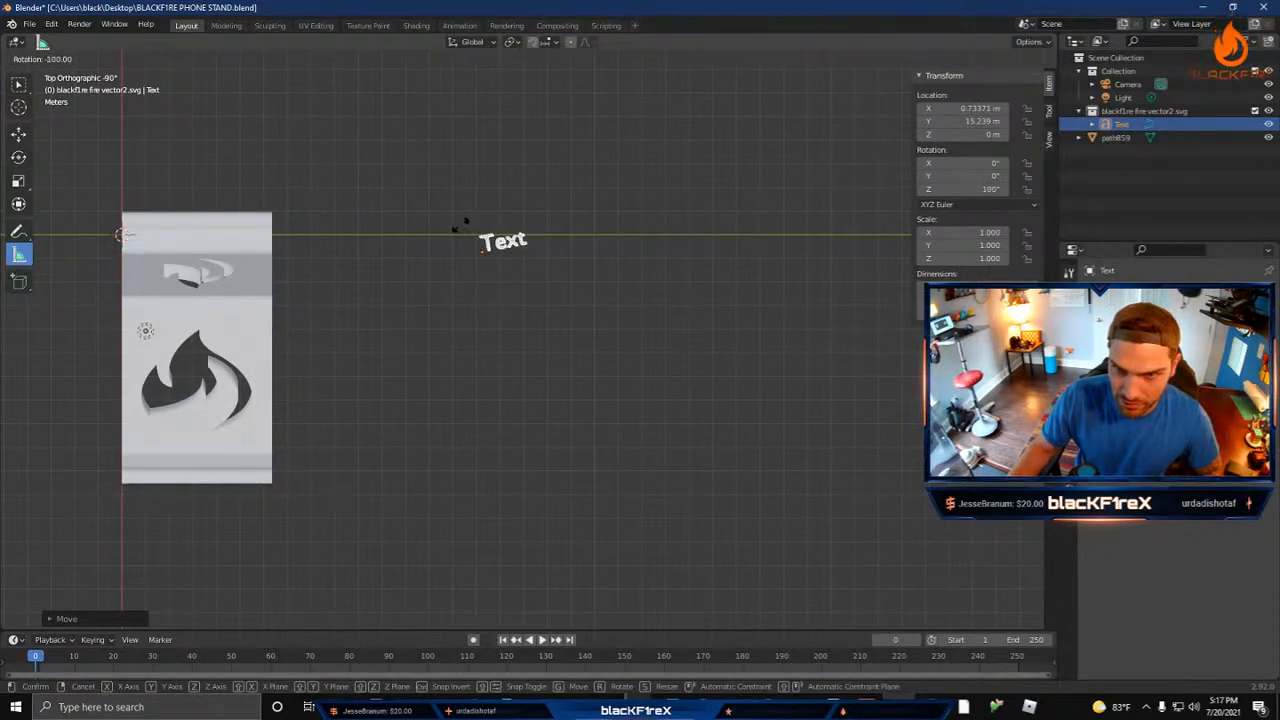
click(473, 227)
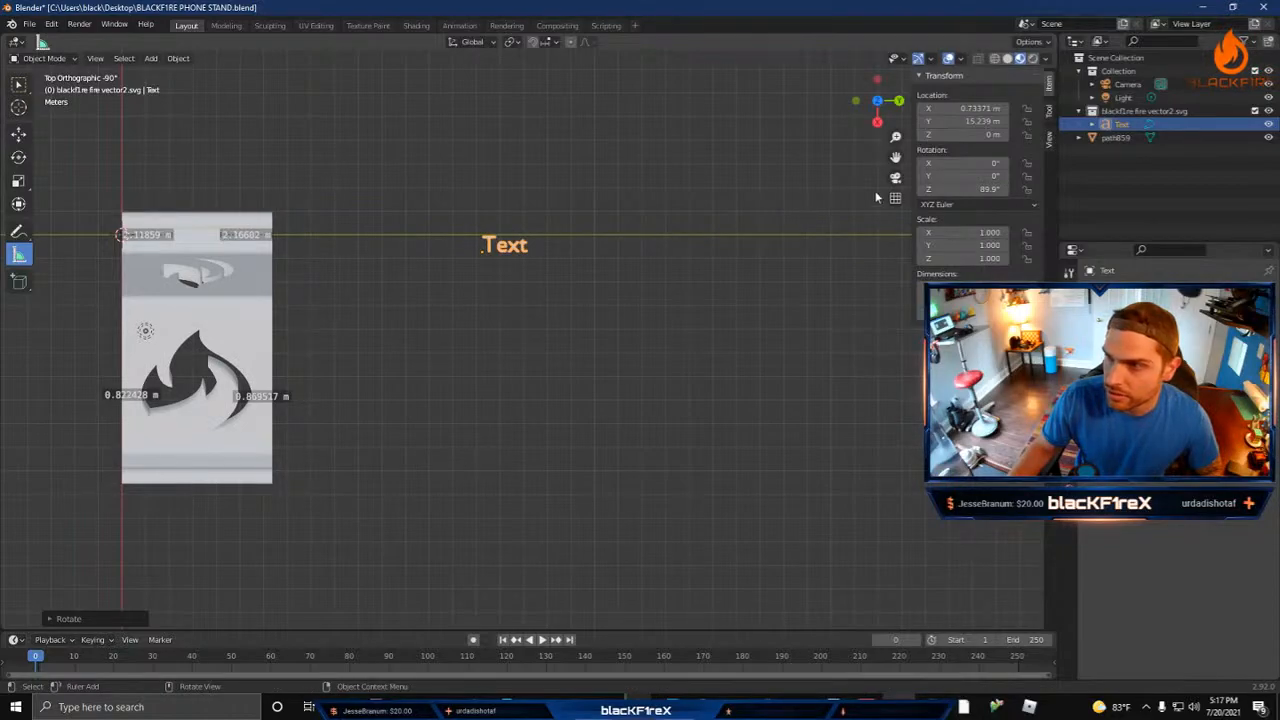
click(965, 189)
text(90)
key(Return)
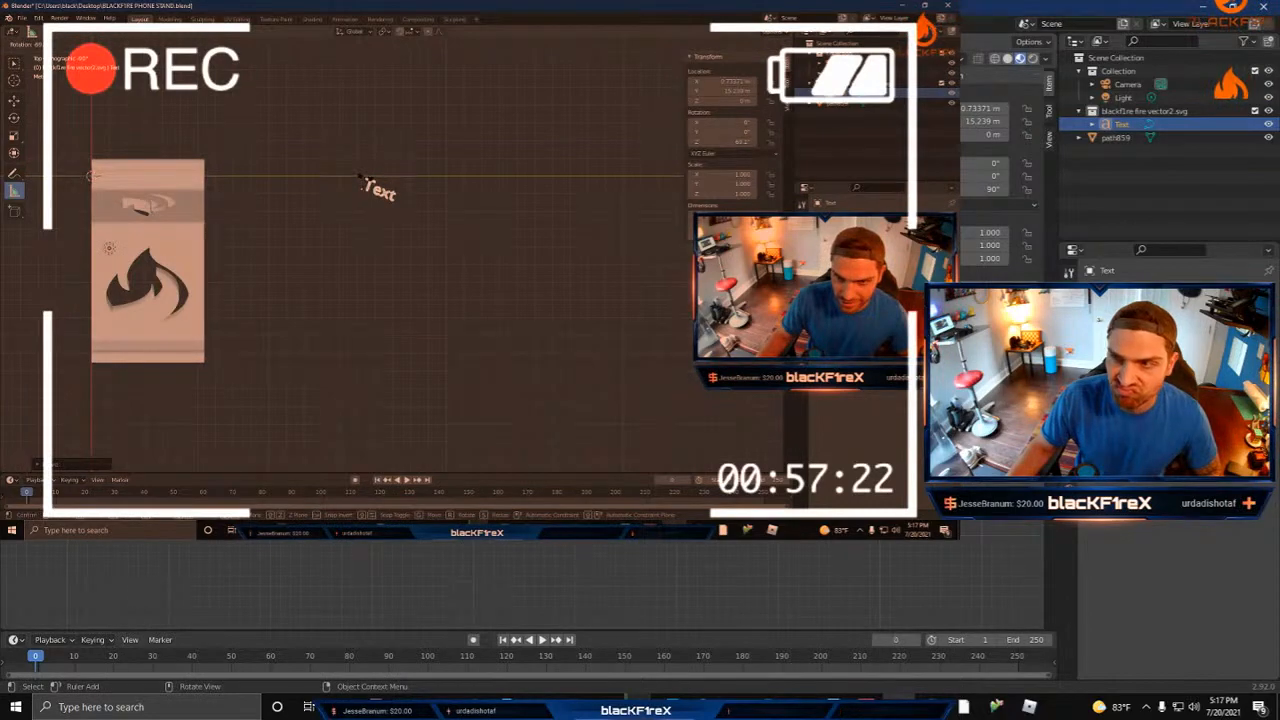
Step: Replace the text object's default wording with the capital lettering BLACKF1RE
key(Delete)
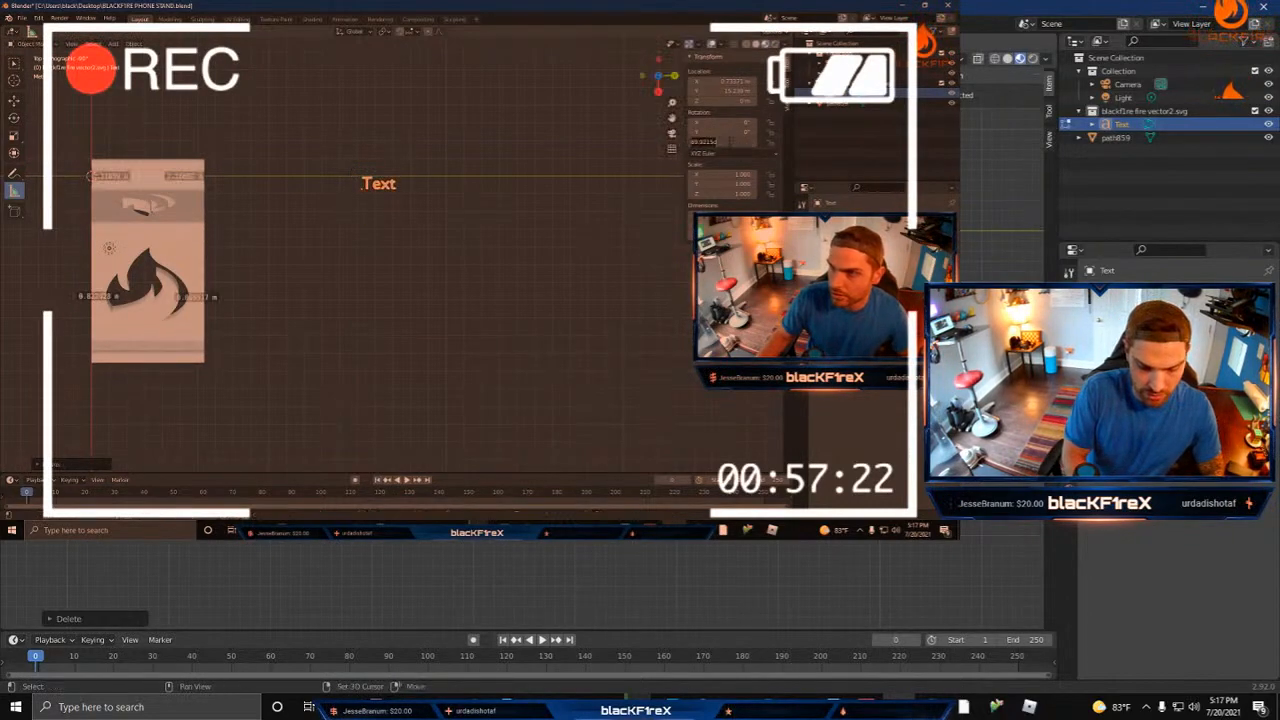
text(BLA)
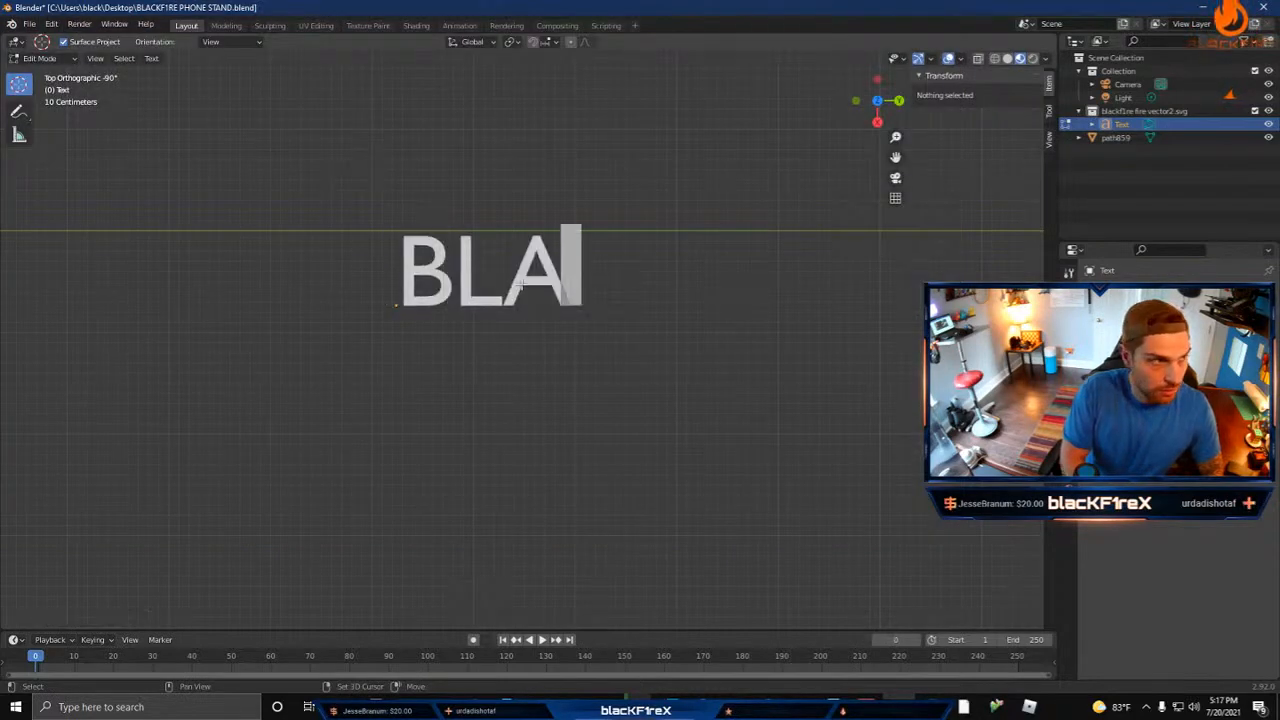
text(CKFIre)
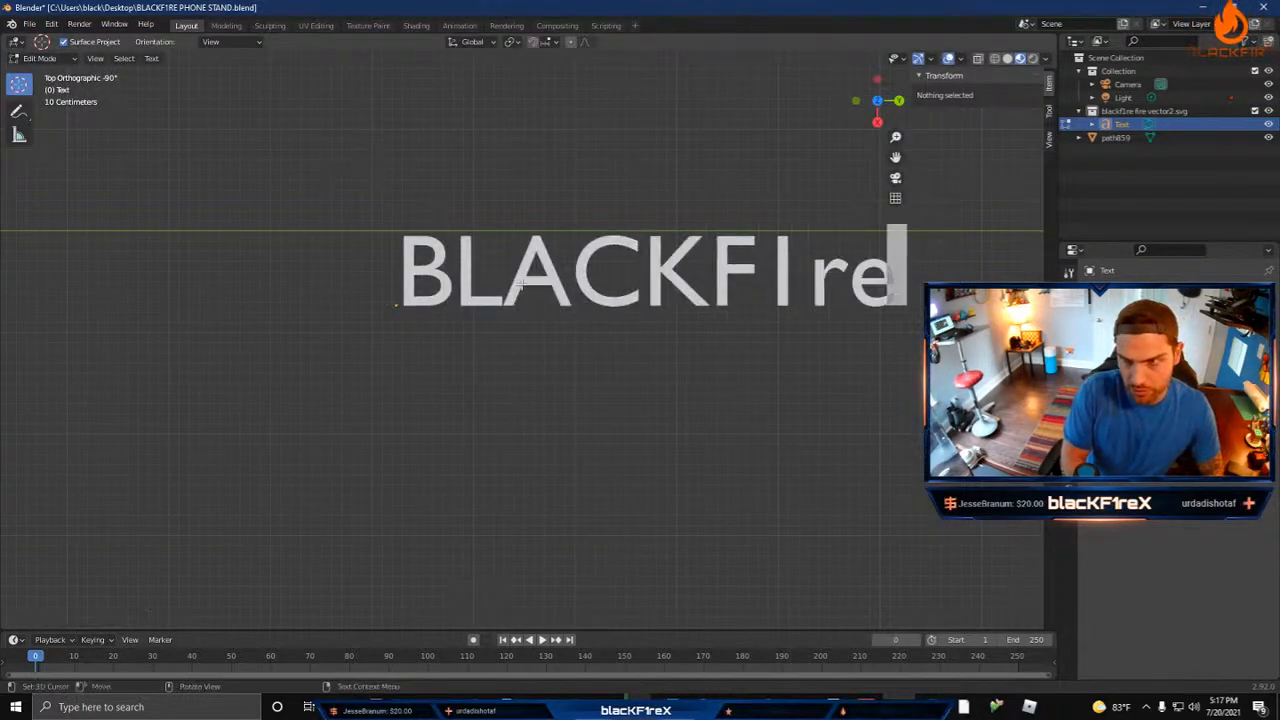
key(BackSpace)
key(BackSpace)
text(RE)
key(BackSpace)
key(BackSpace)
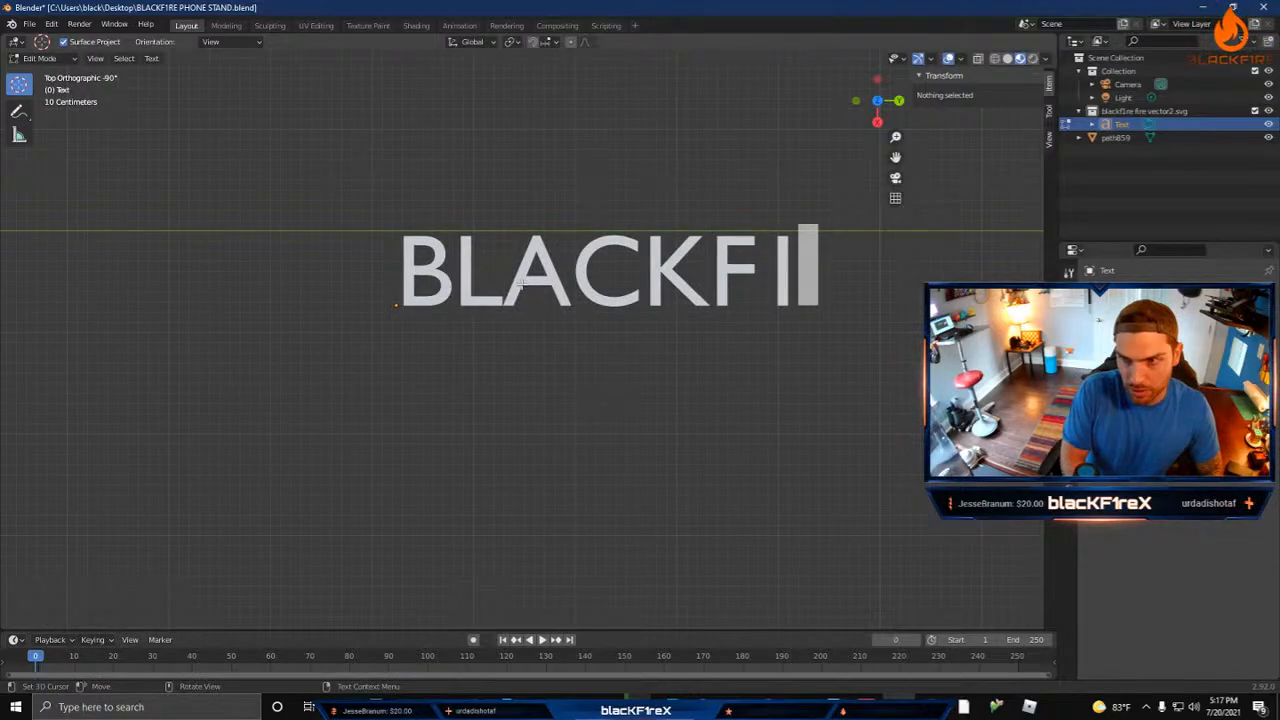
text(RE)
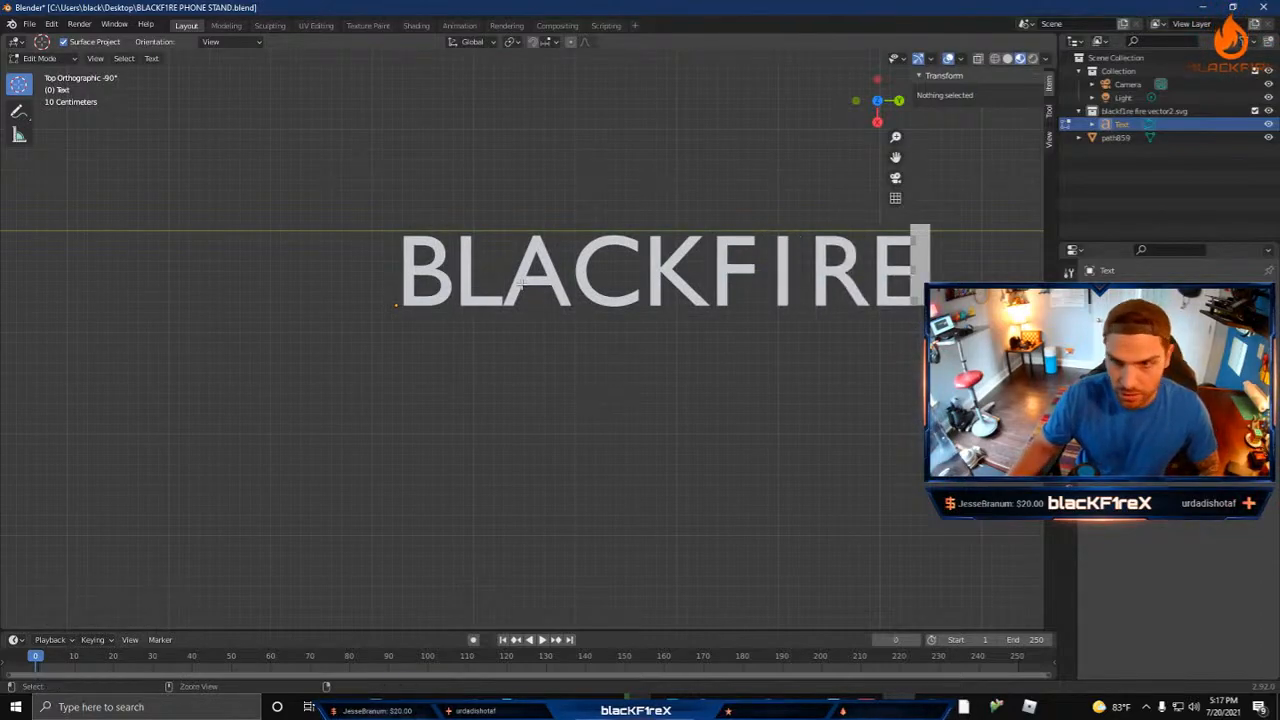
Step: Select all the lettering and look through its text properties and context options for a way to change the font
key(ctrl+a)
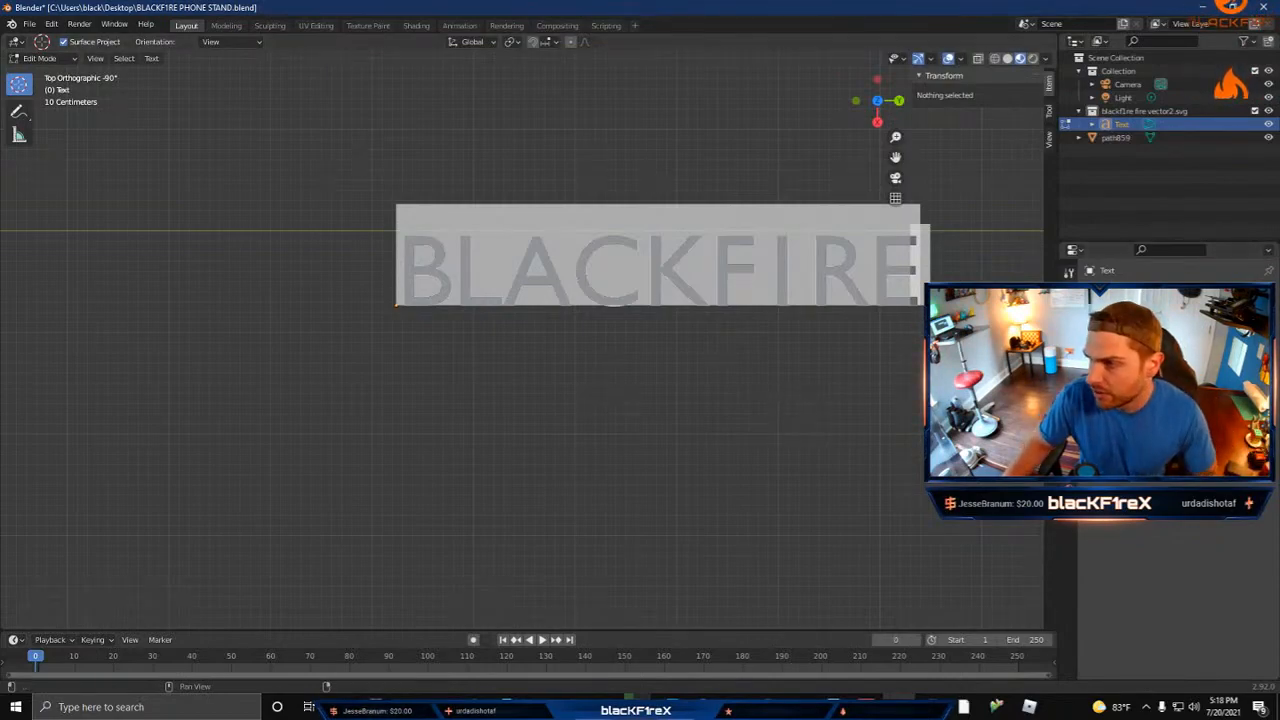
click(1069, 466)
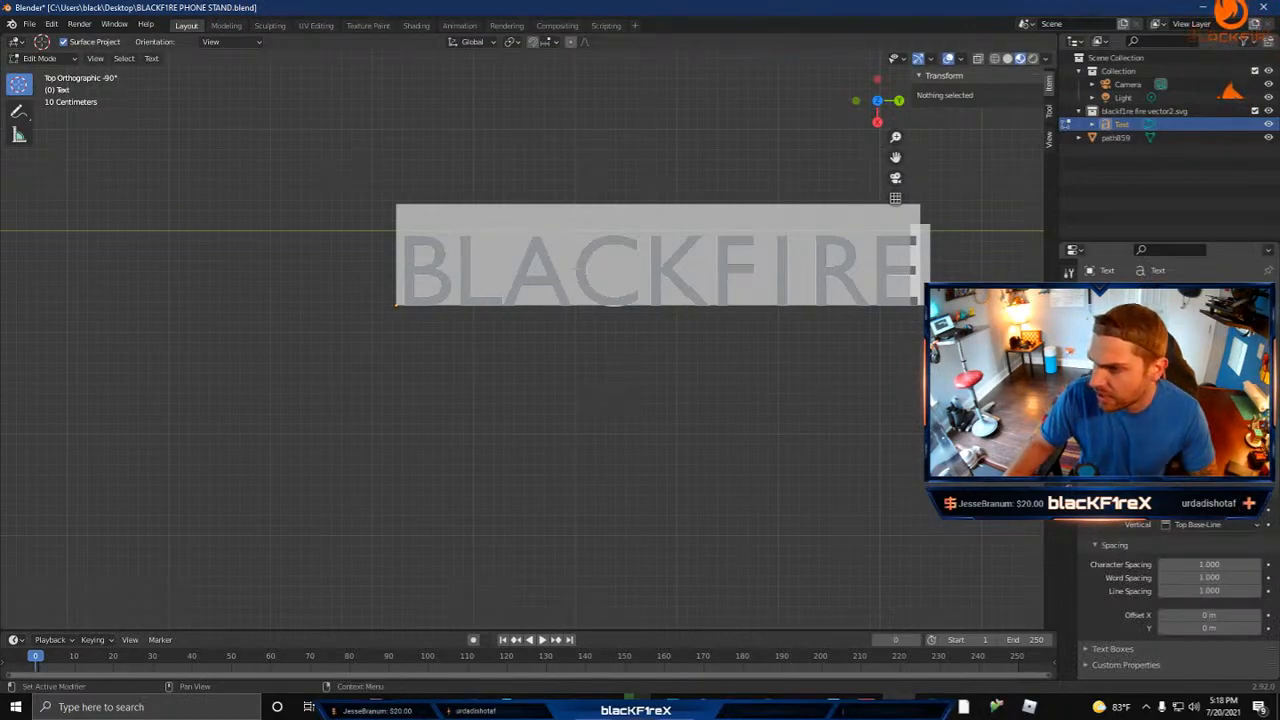
scroll(1180, 600, up, 5)
scroll(1178, 484, down, 5)
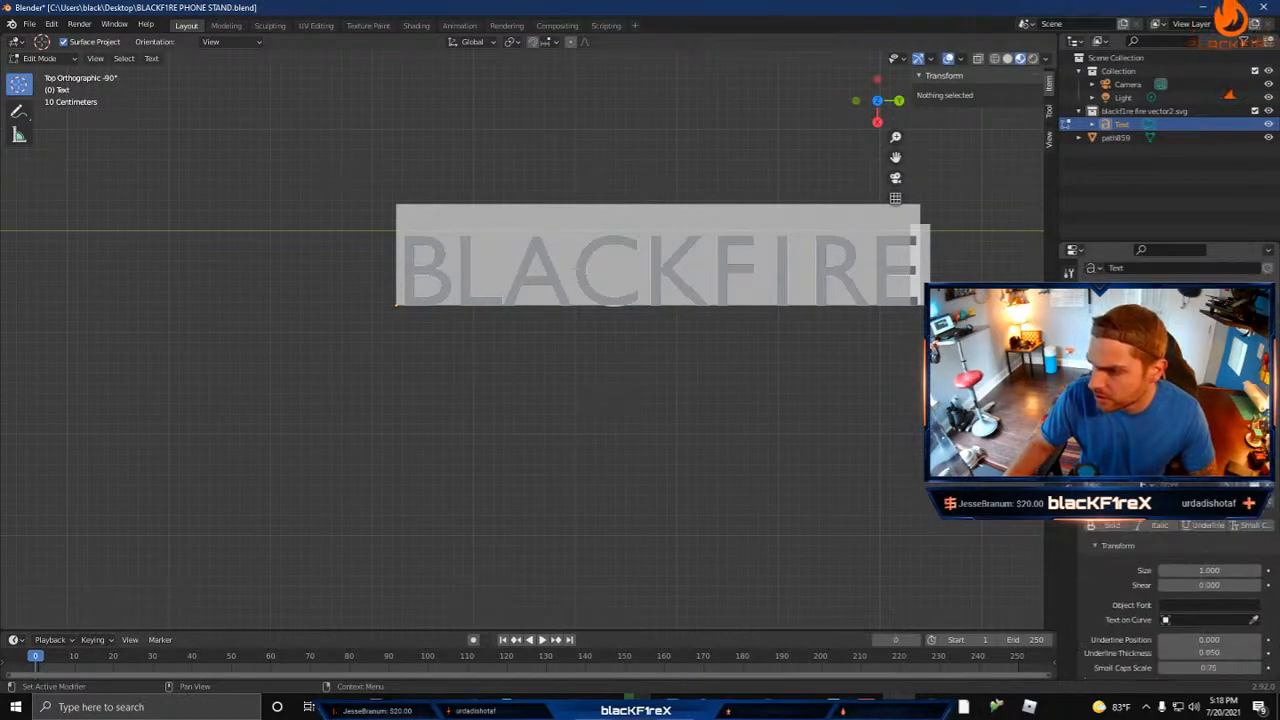
scroll(1178, 560, up, 3)
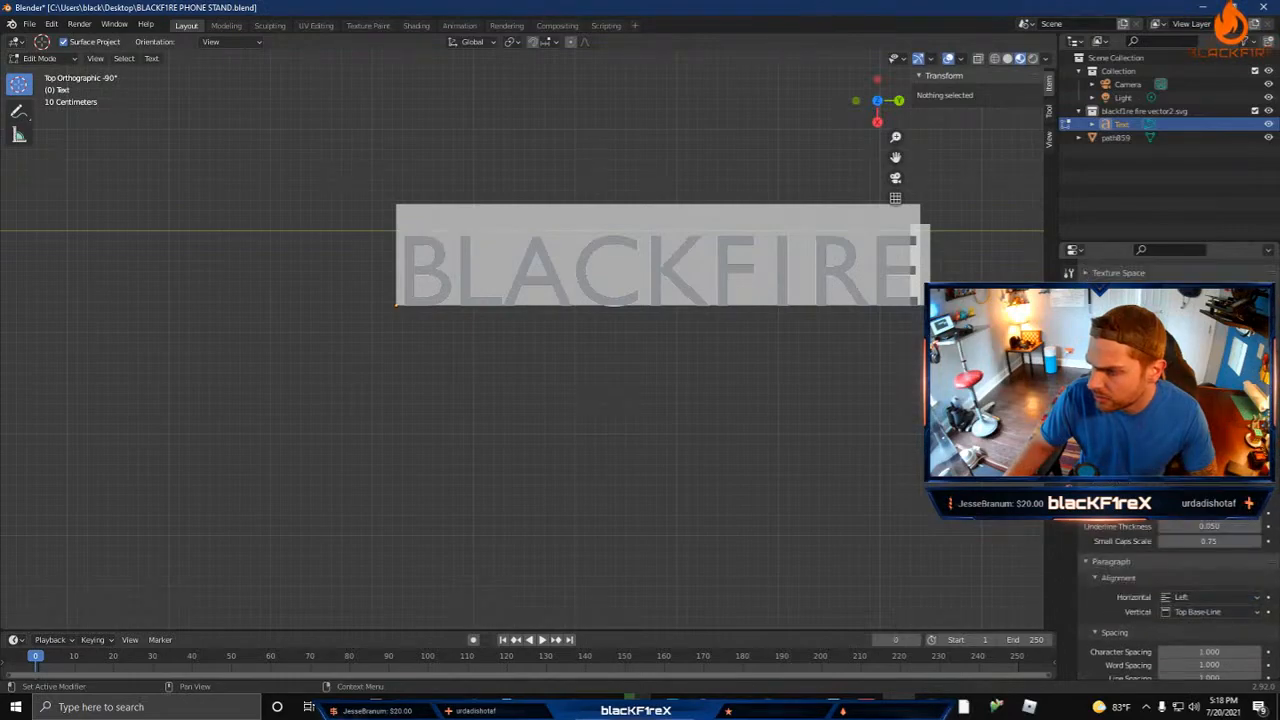
click(1166, 531)
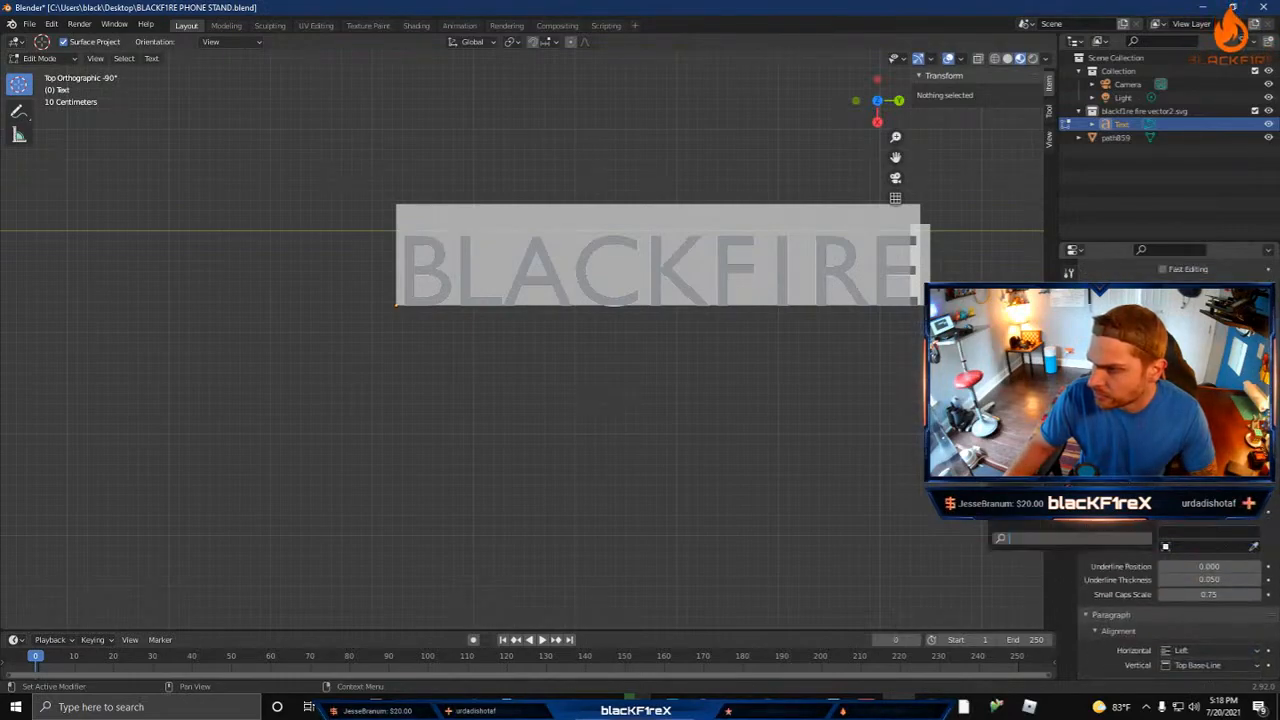
scroll(1178, 590, up, 4)
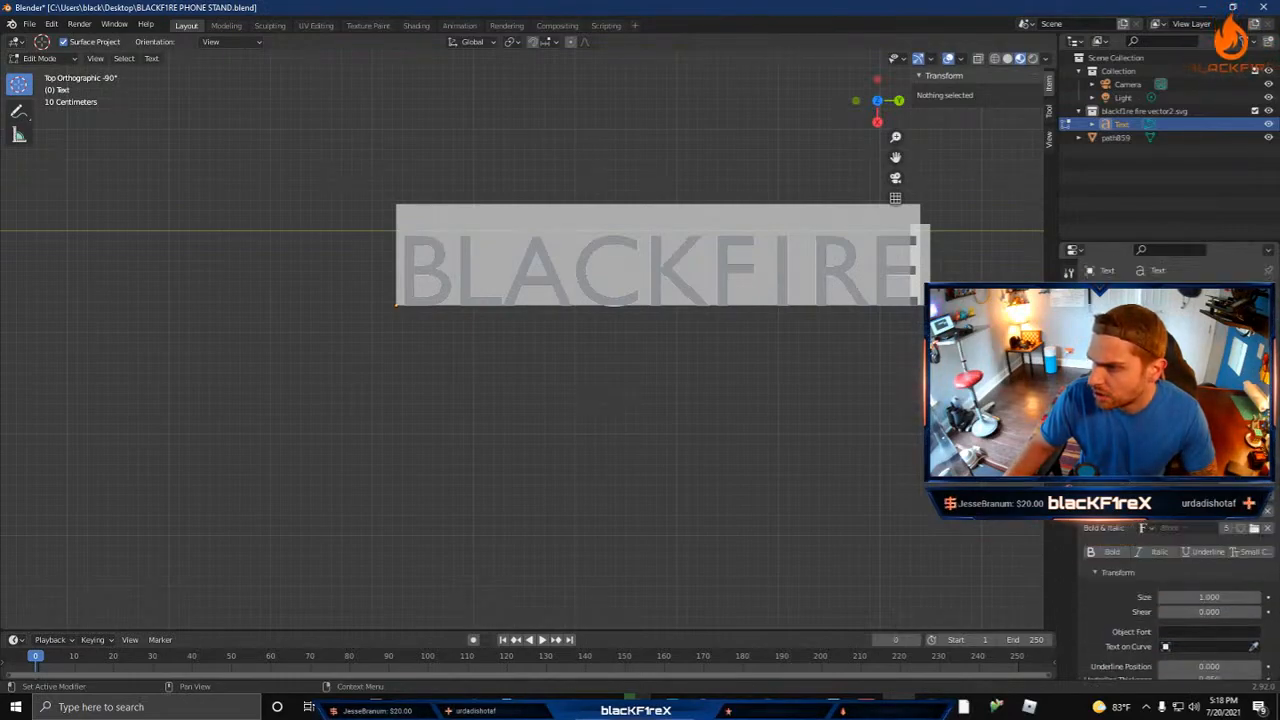
scroll(1178, 600, up, 3)
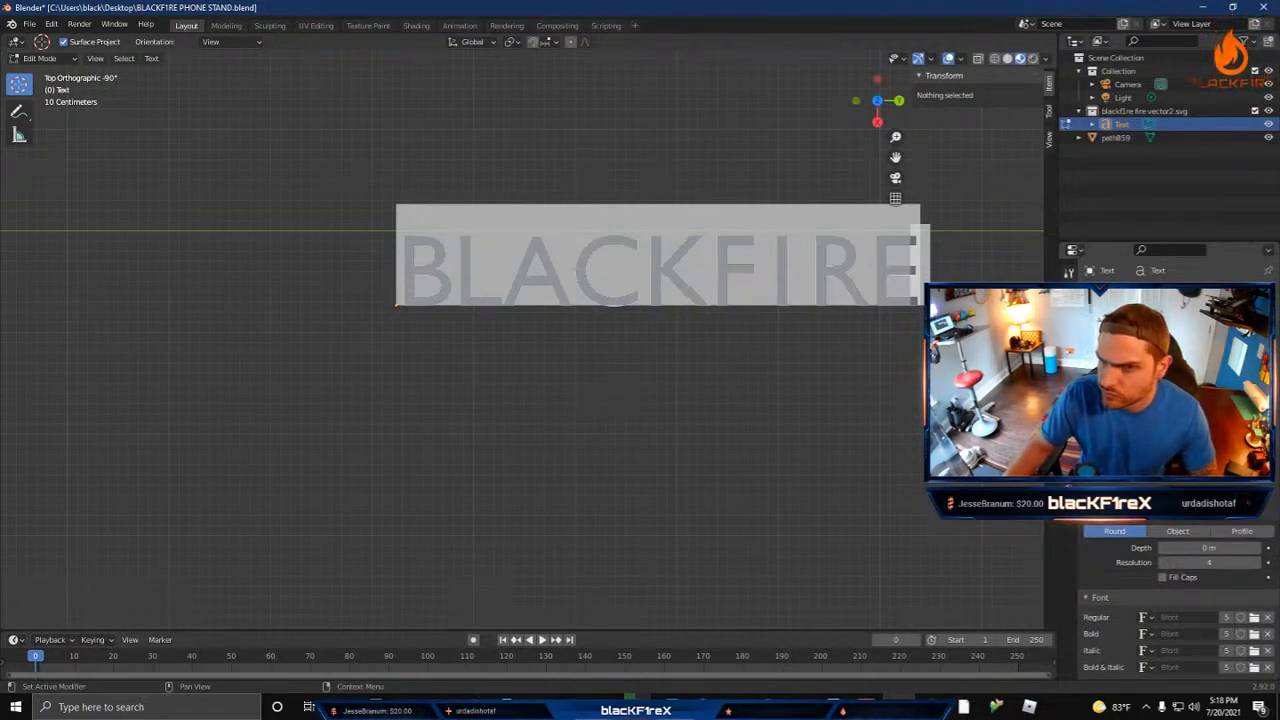
scroll(1178, 600, down, 5)
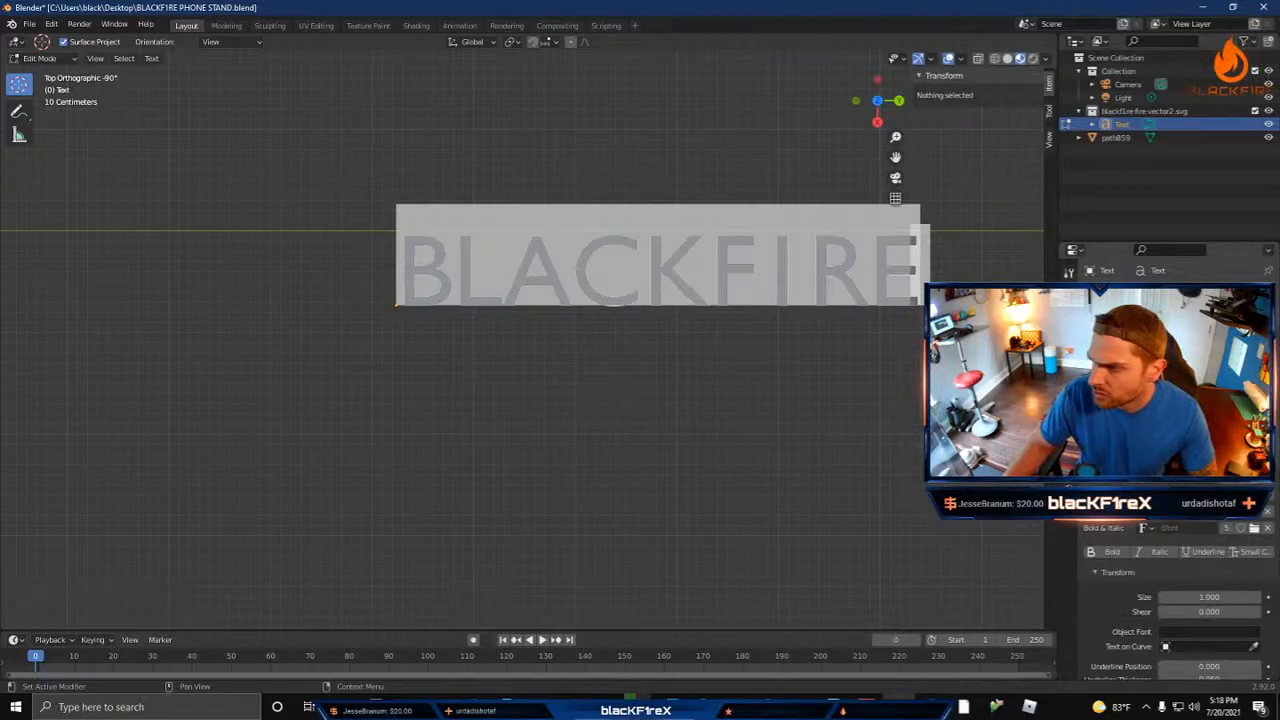
scroll(1178, 600, up, 1)
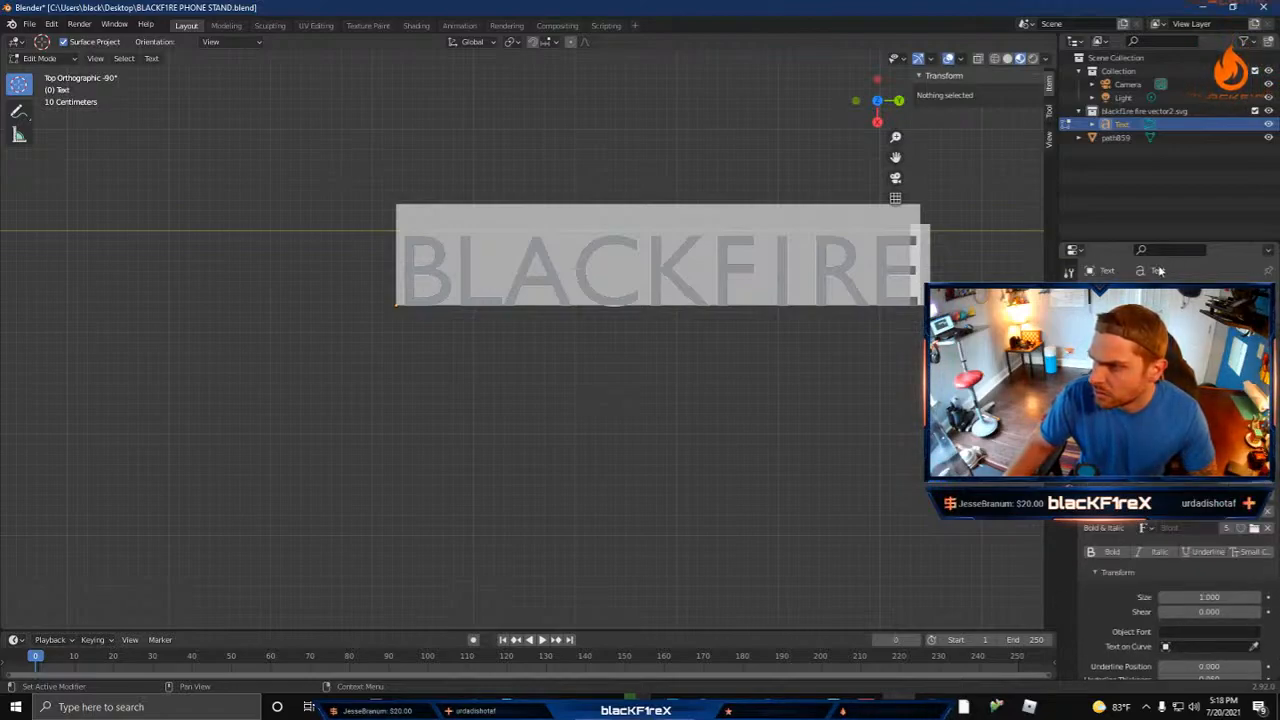
scroll(1154, 275, down, 2)
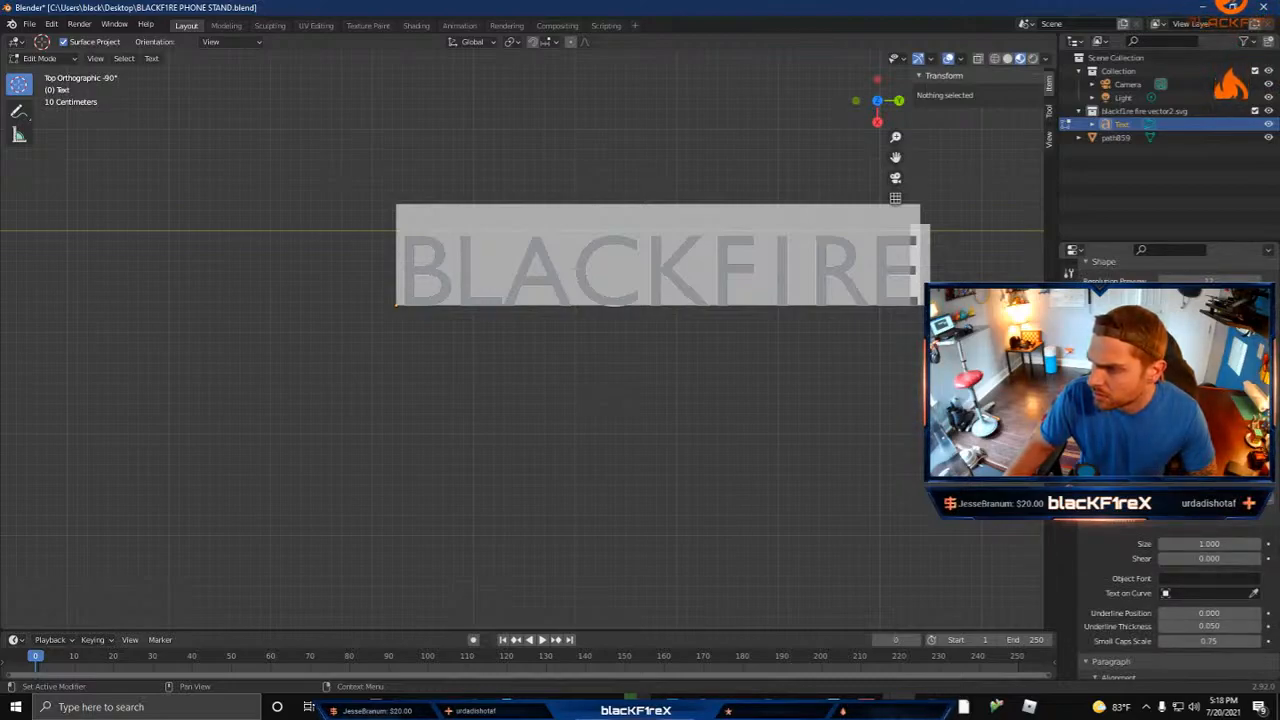
right_click(643, 275)
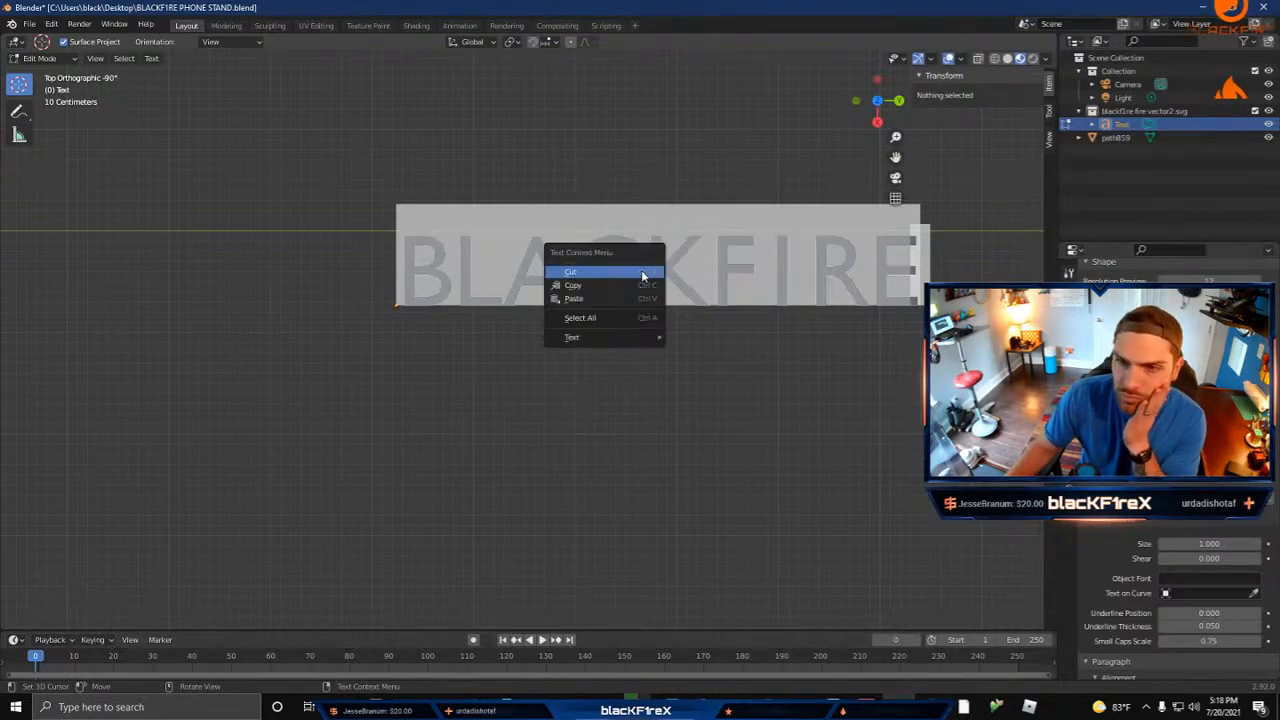
click(736, 348)
click(640, 343)
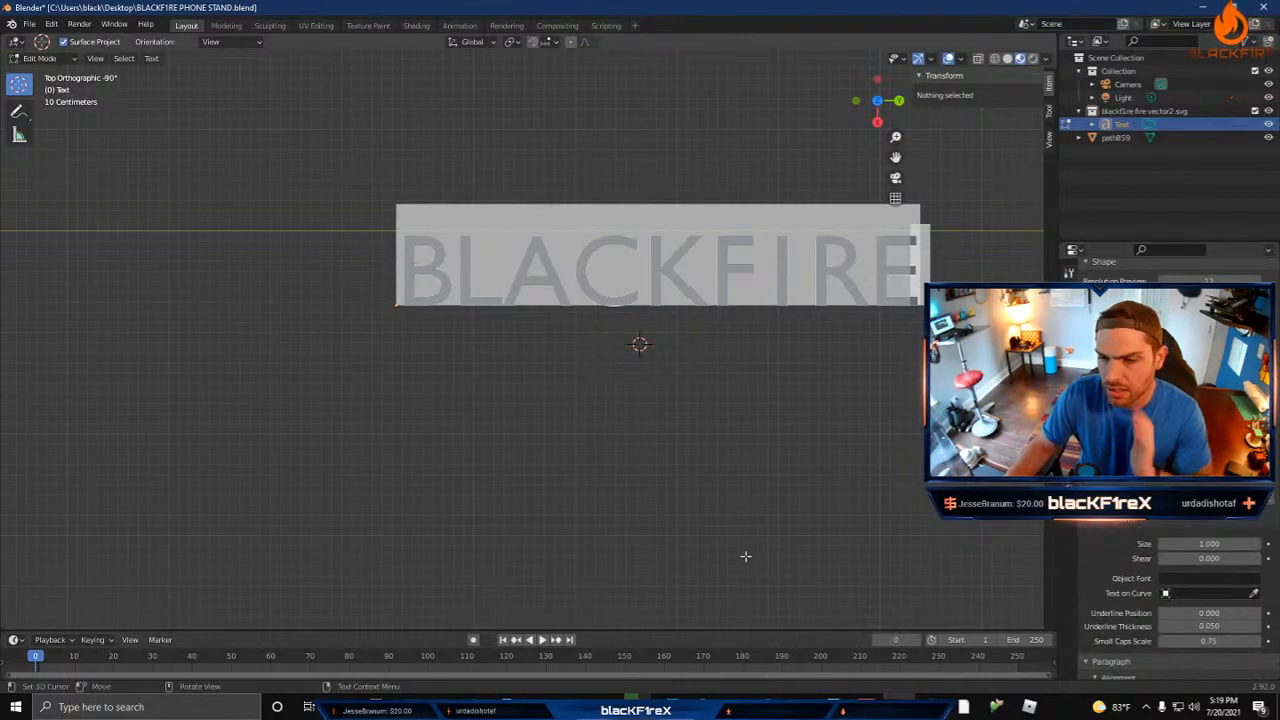
Step: Switch to the Chrome browser and search Google for "changing font in blender" in a new window
click(571, 707)
key(ctrl+n)
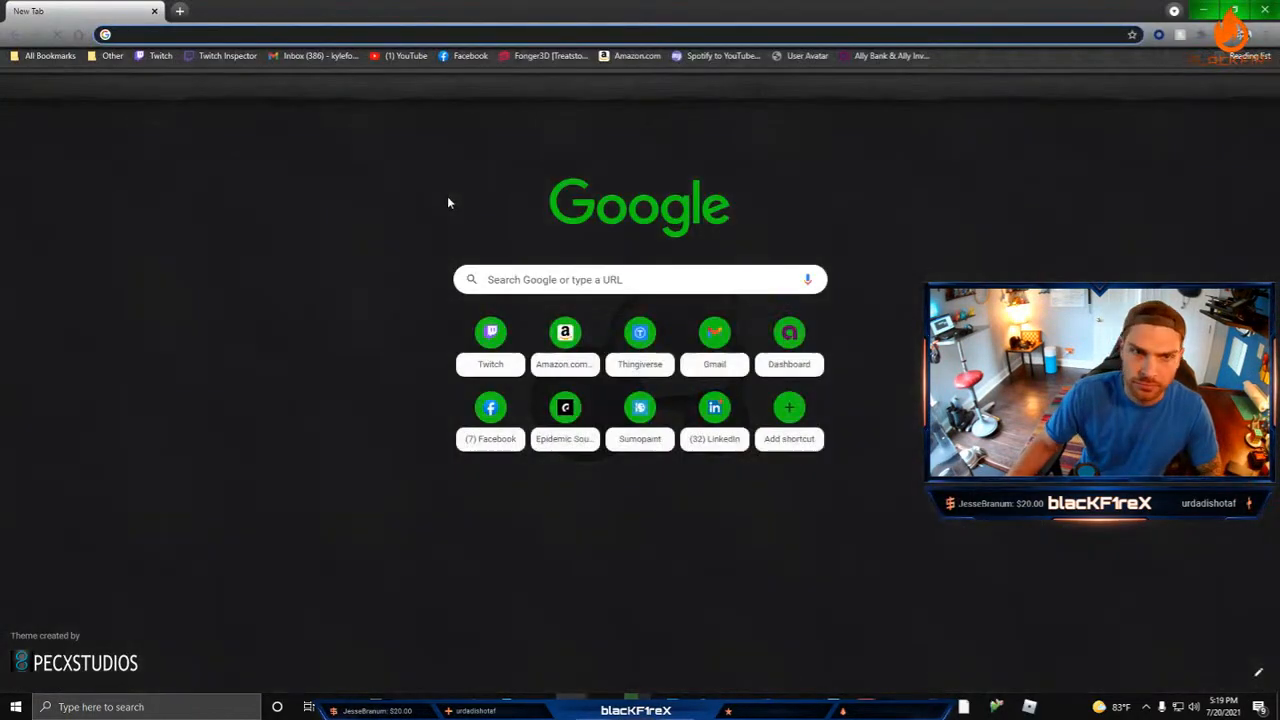
text(changing font in blender)
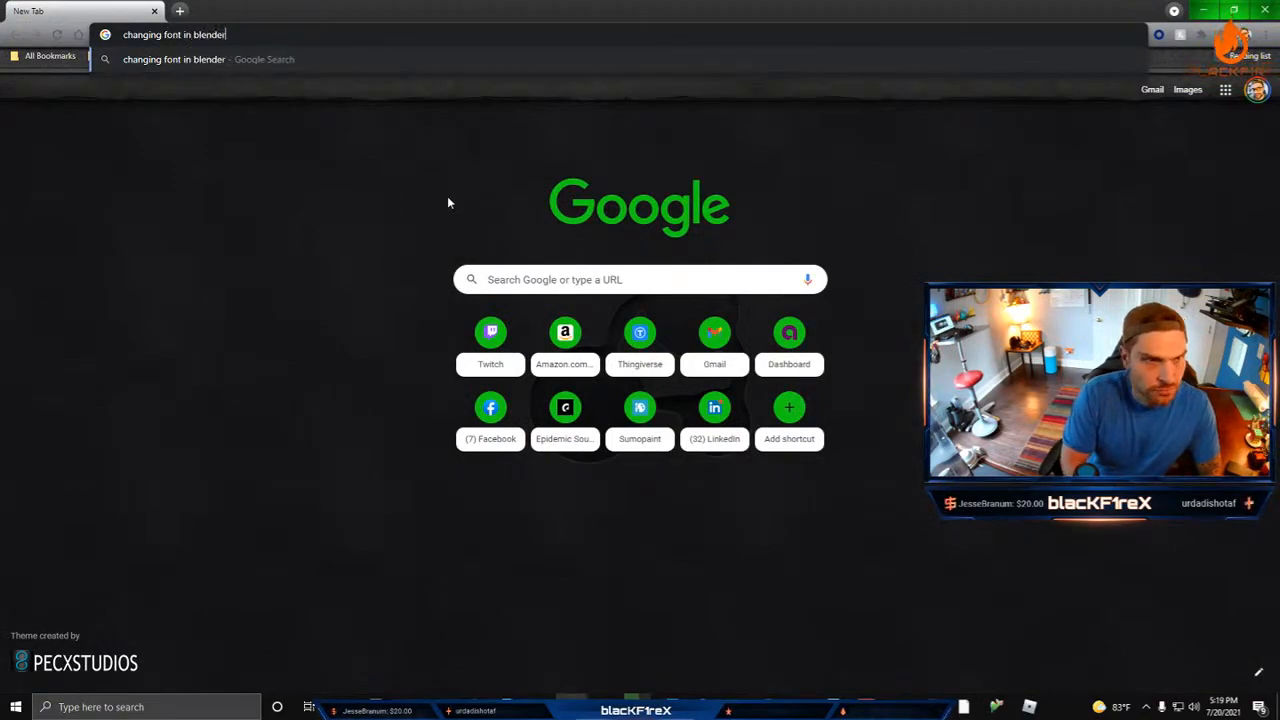
key(Return)
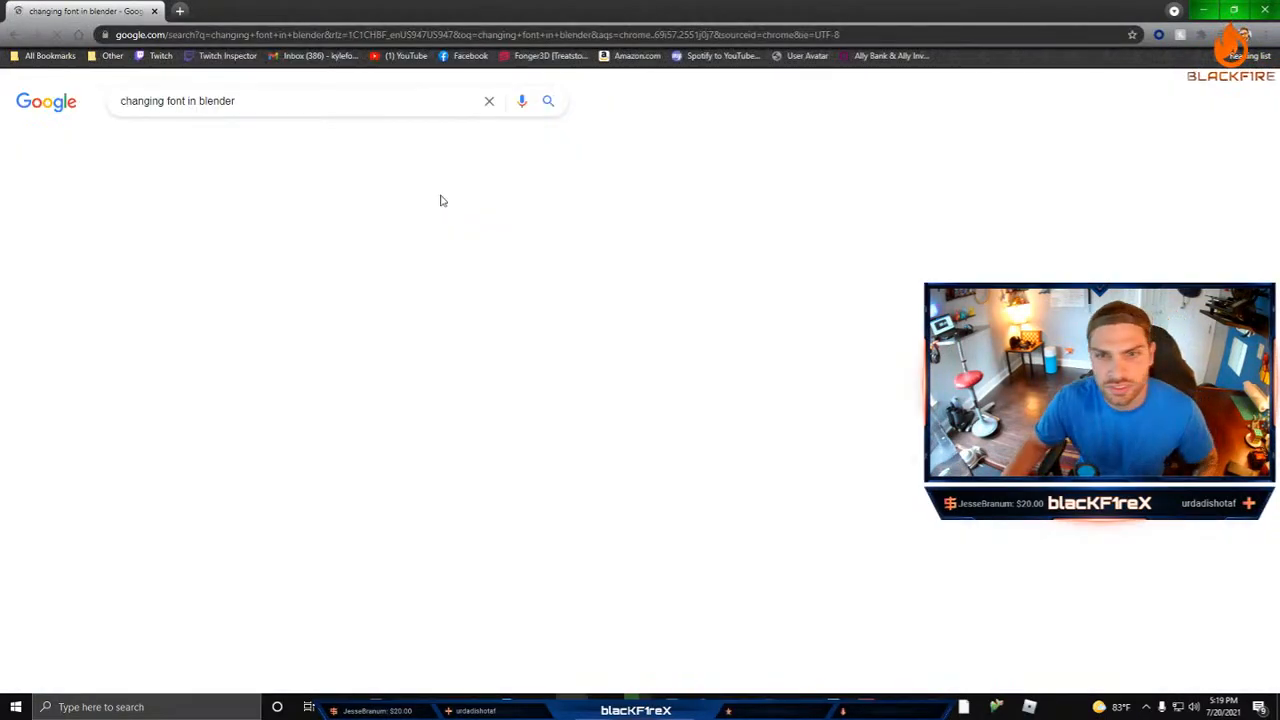
Step: Open the Blender Stack Exchange question on changing the font of text objects and read the accepted answer
scroll(600, 290, down, 1)
scroll(600, 302, down, 1)
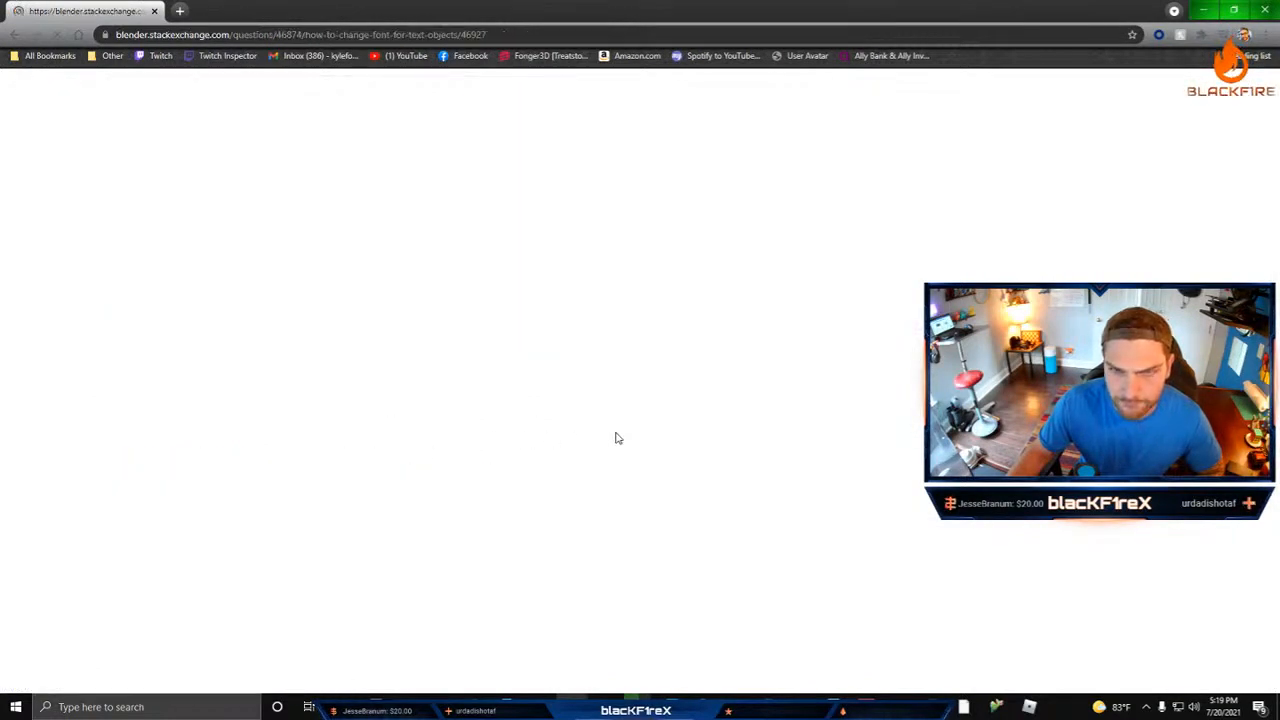
scroll(566, 397, down, 3)
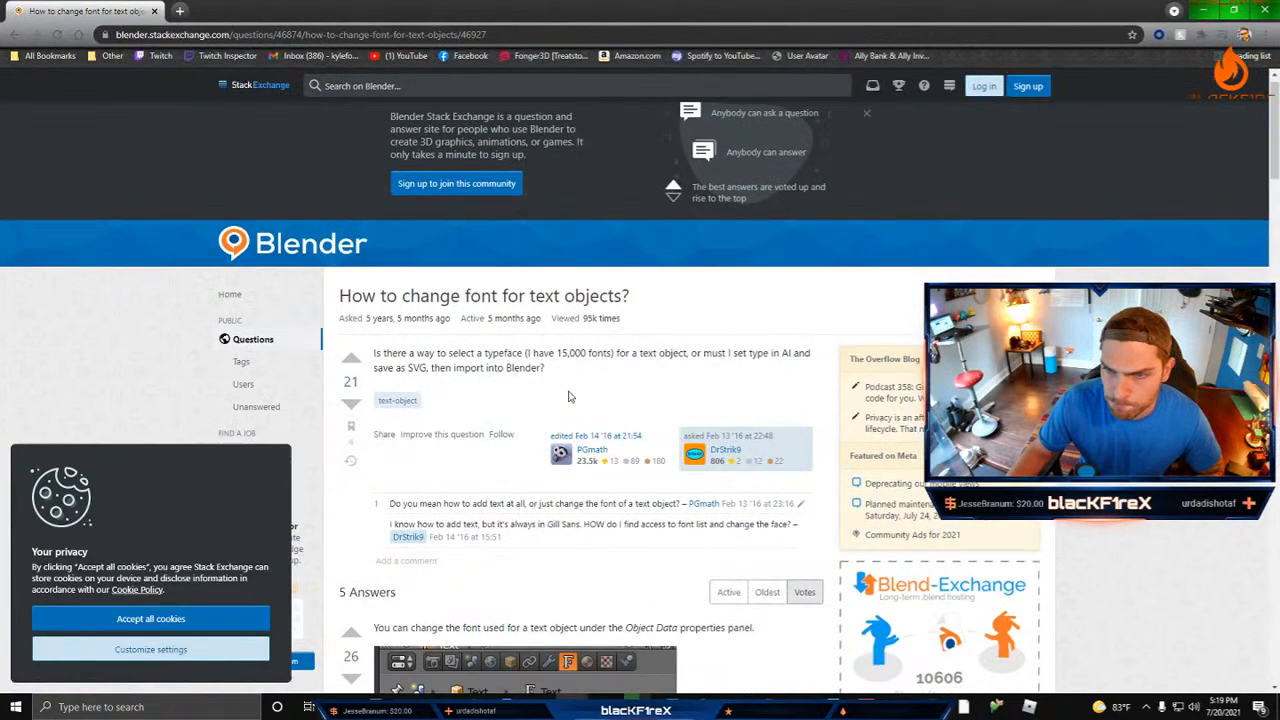
scroll(752, 380, down, 2)
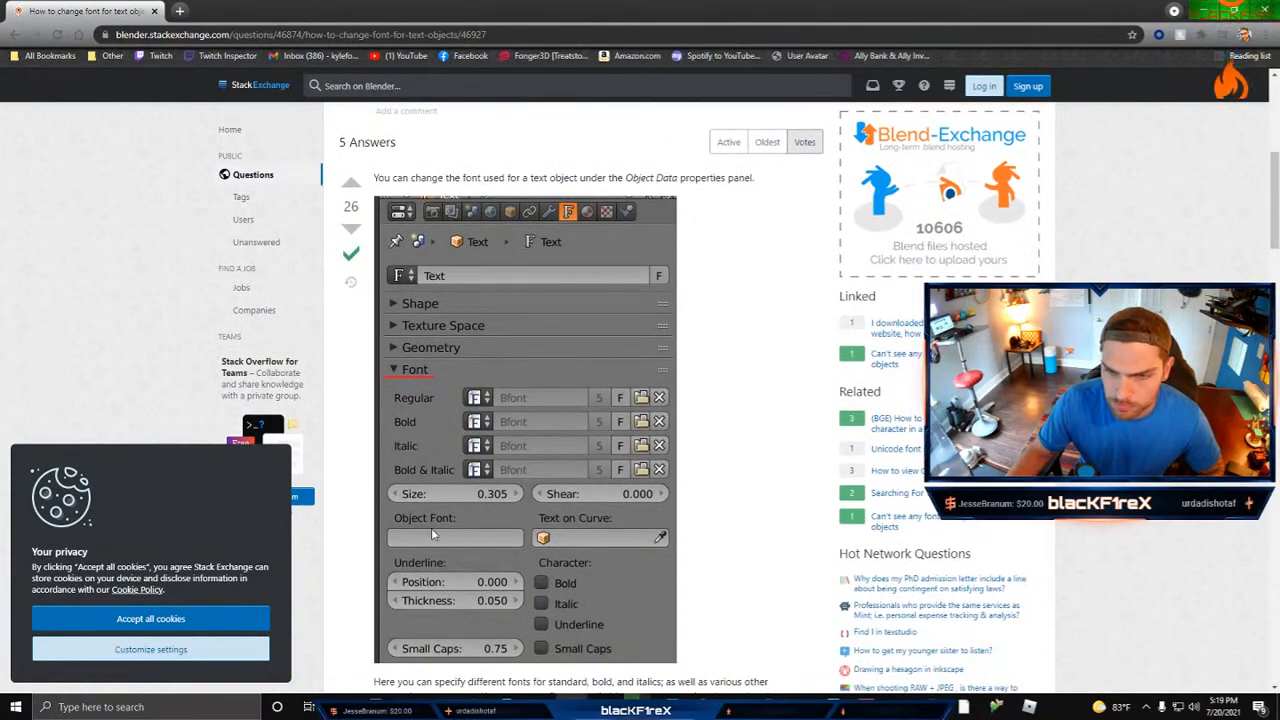
scroll(431, 528, down, 3)
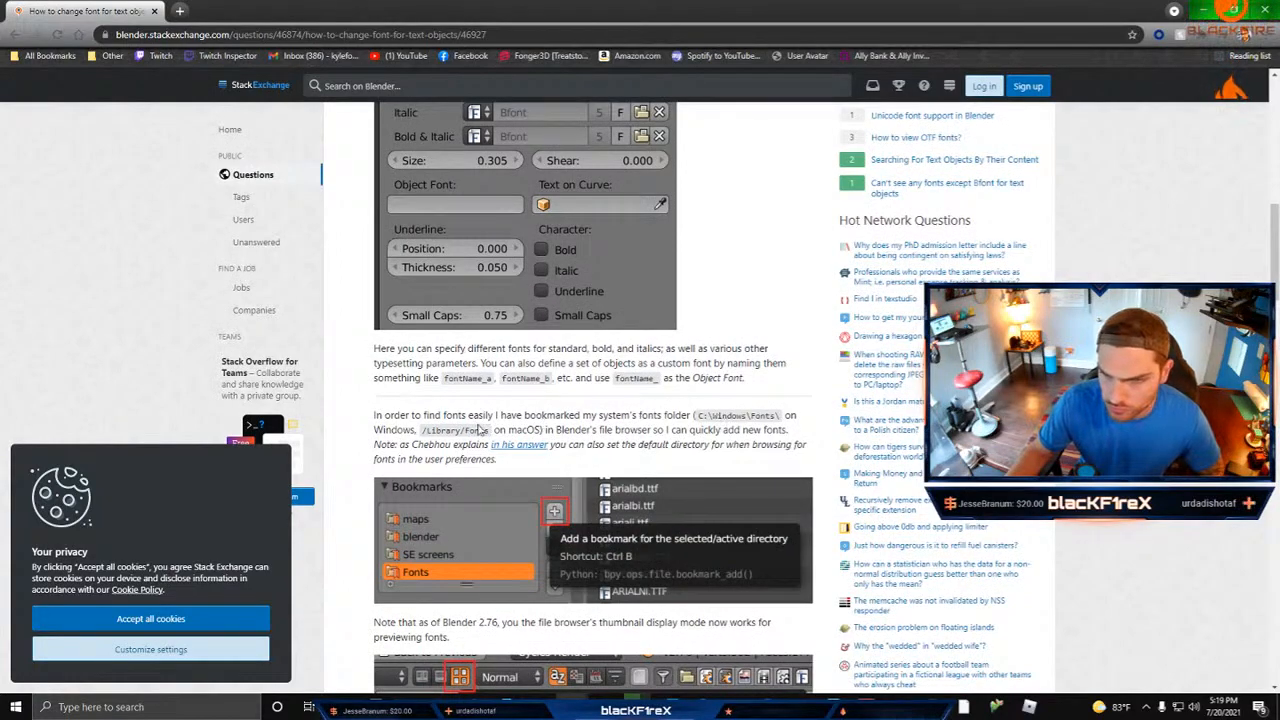
scroll(560, 418, down, 1)
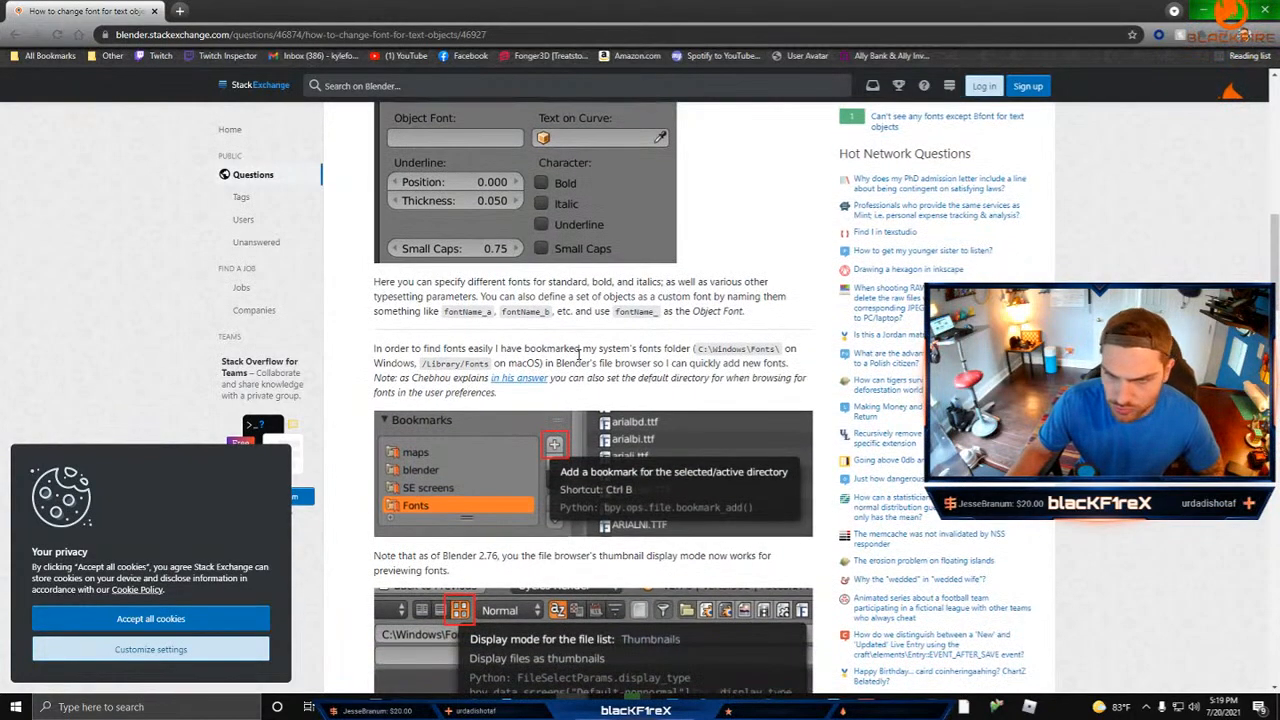
scroll(460, 422, down, 2)
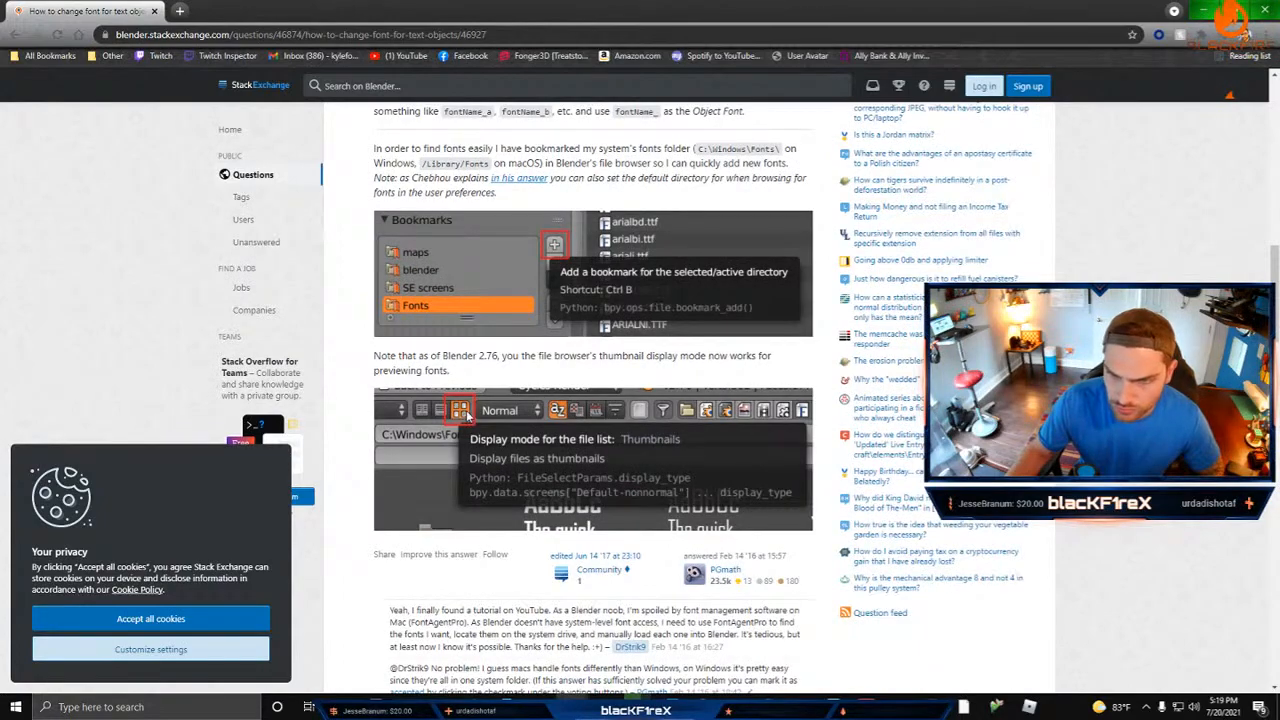
scroll(466, 415, down, 2)
scroll(465, 418, up, 2)
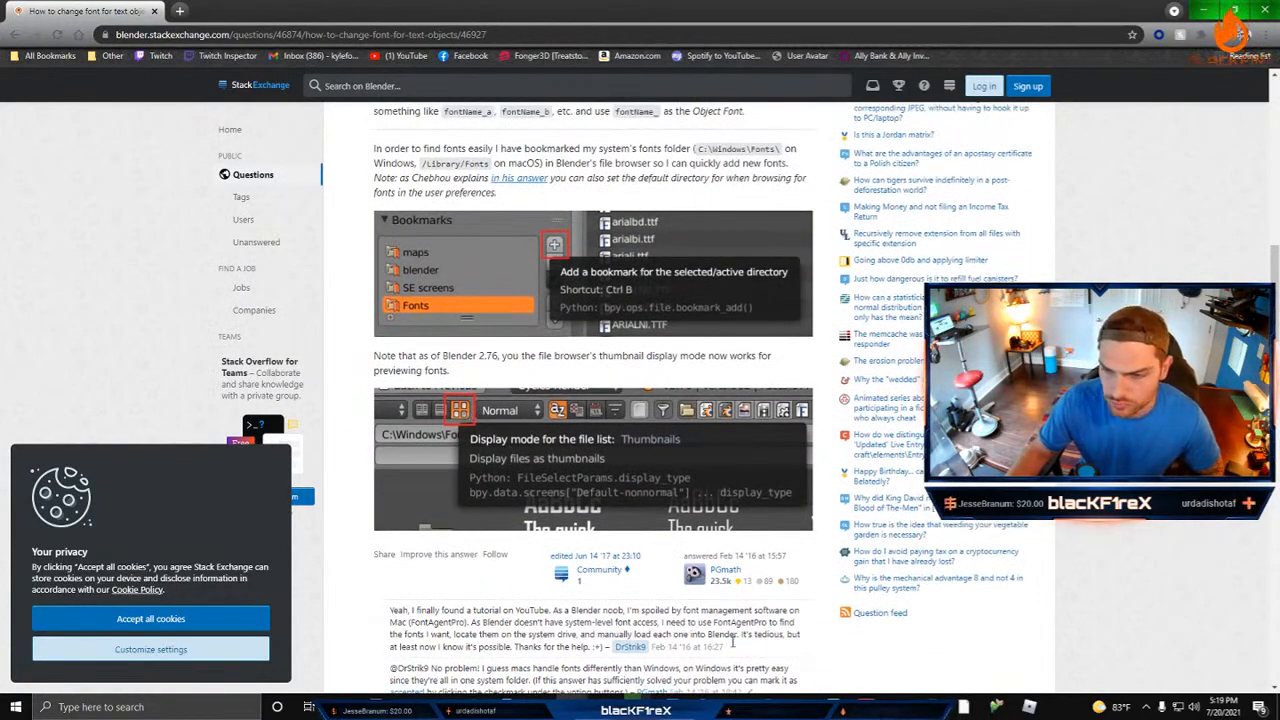
Step: Return to Blender and load BAUHS93.TTF from the Windows fonts folder as the lettering's regular font
key(alt+Tab)
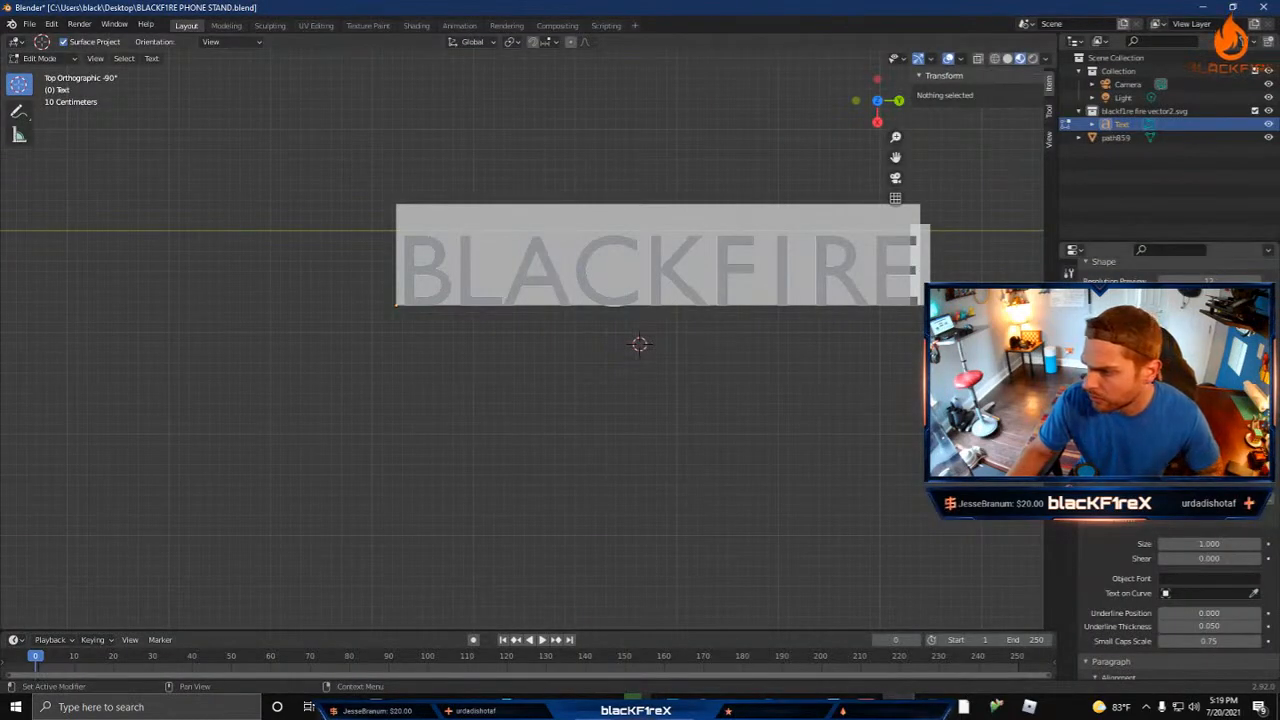
scroll(1165, 590, down, 1)
click(1250, 438)
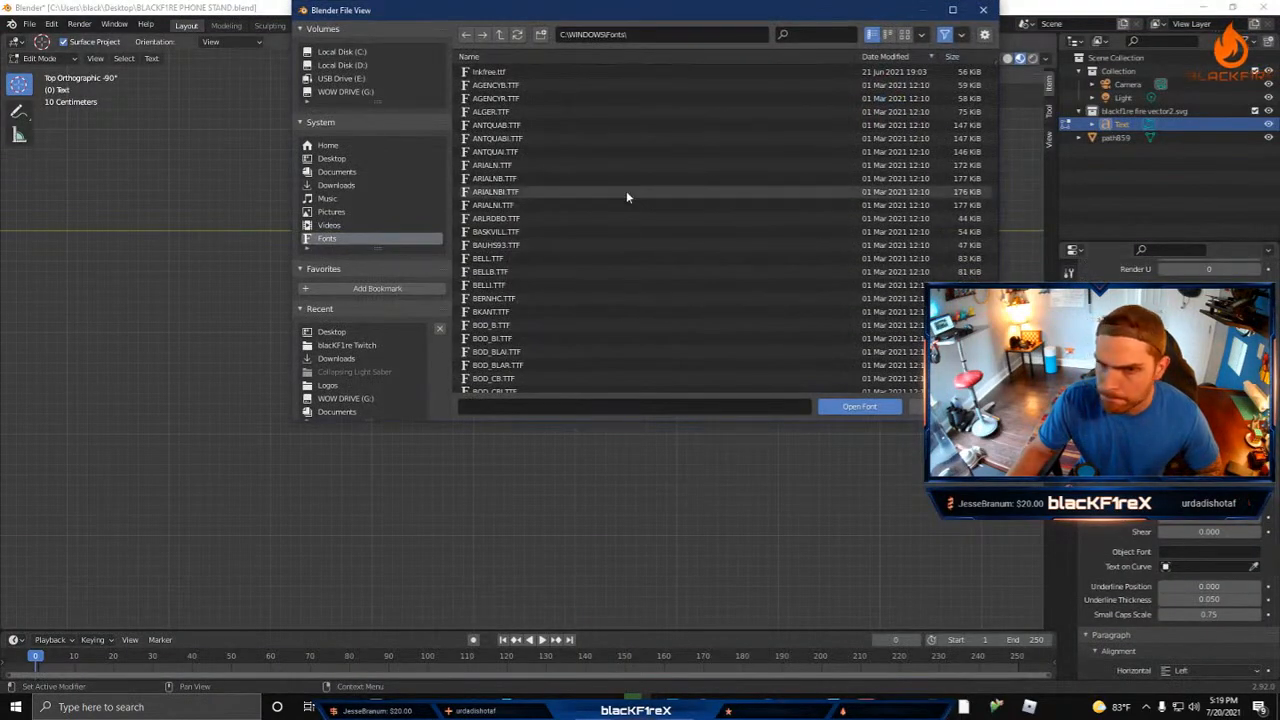
scroll(555, 190, down, 4)
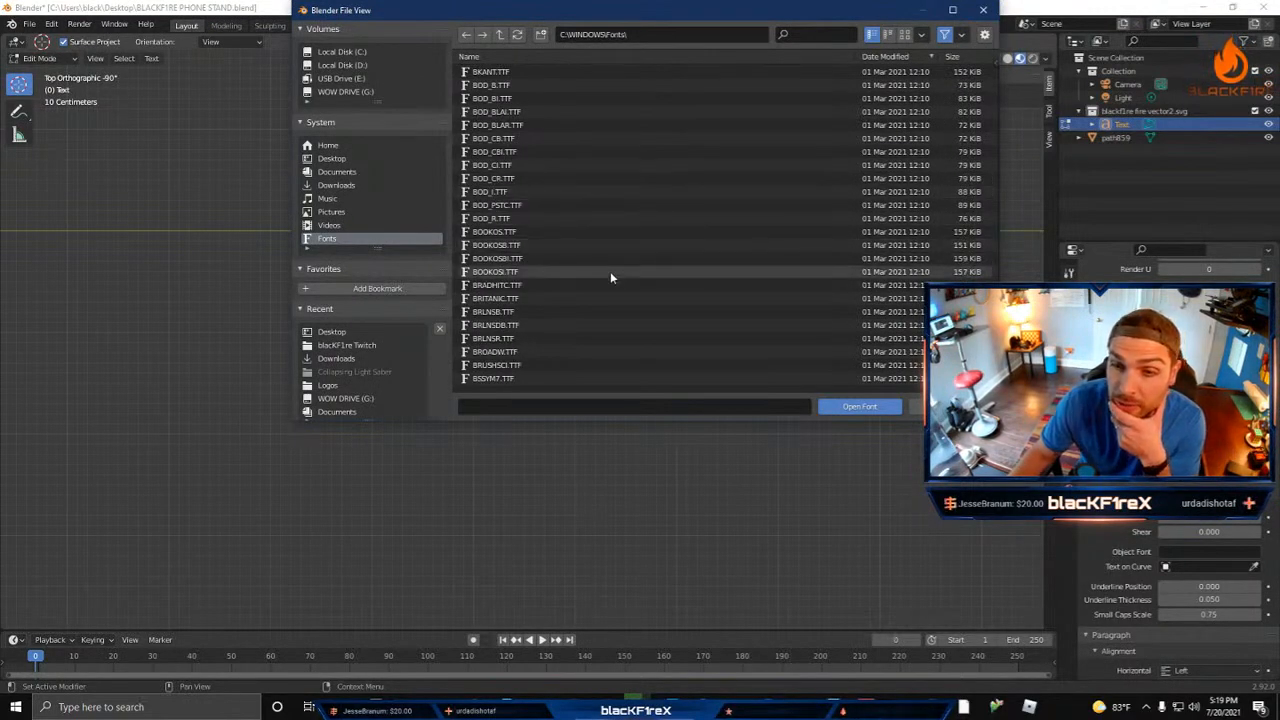
scroll(610, 284, down, 1)
scroll(612, 288, up, 3)
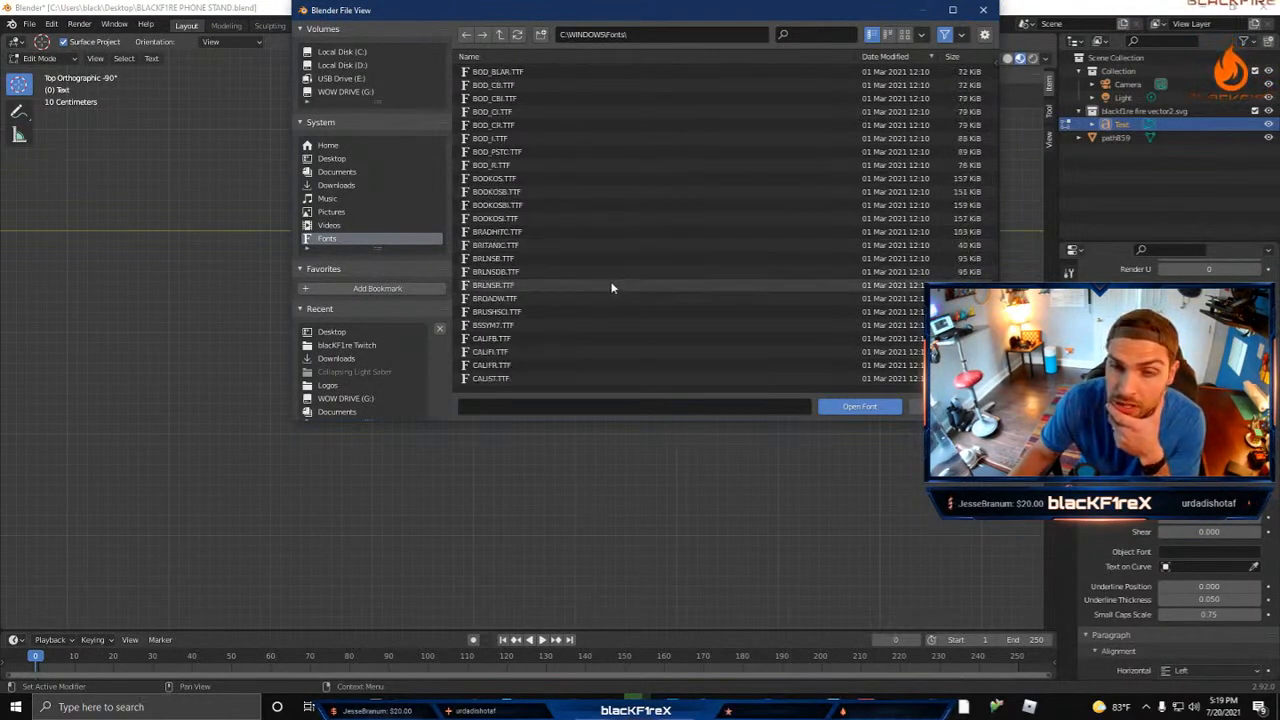
scroll(613, 287, up, 3)
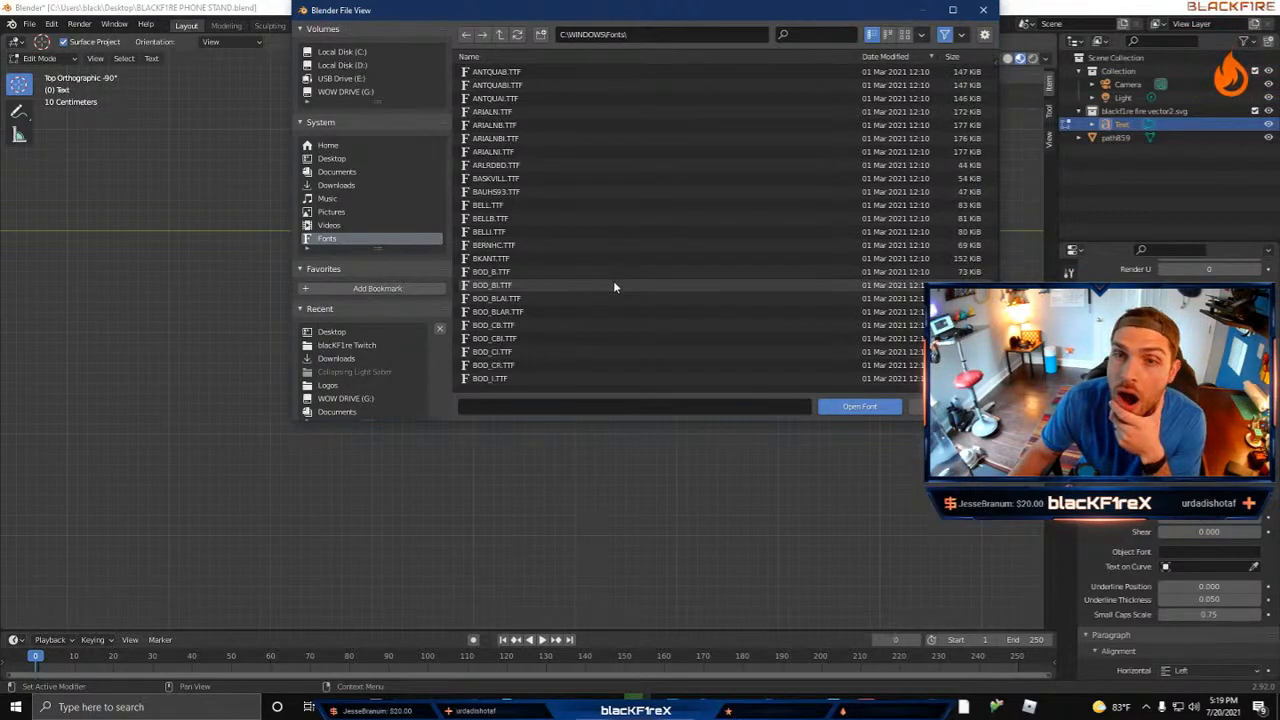
click(579, 192)
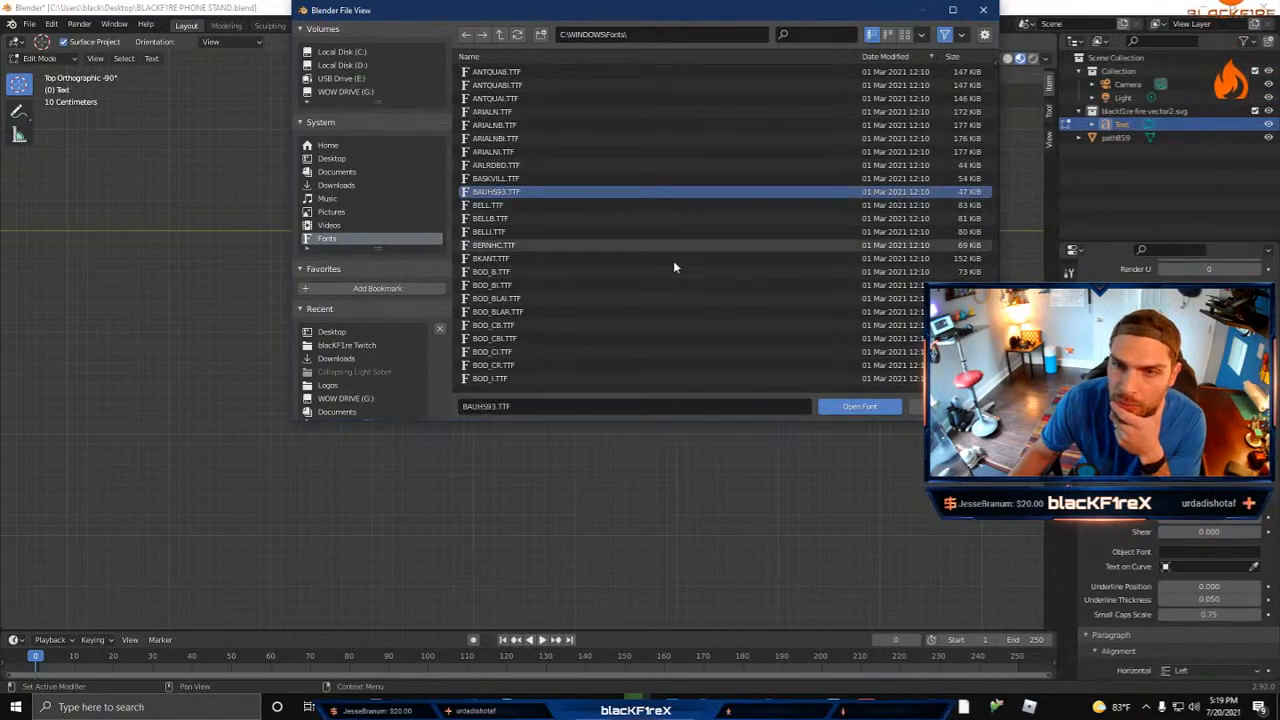
click(859, 406)
shift+right_click(812, 370)
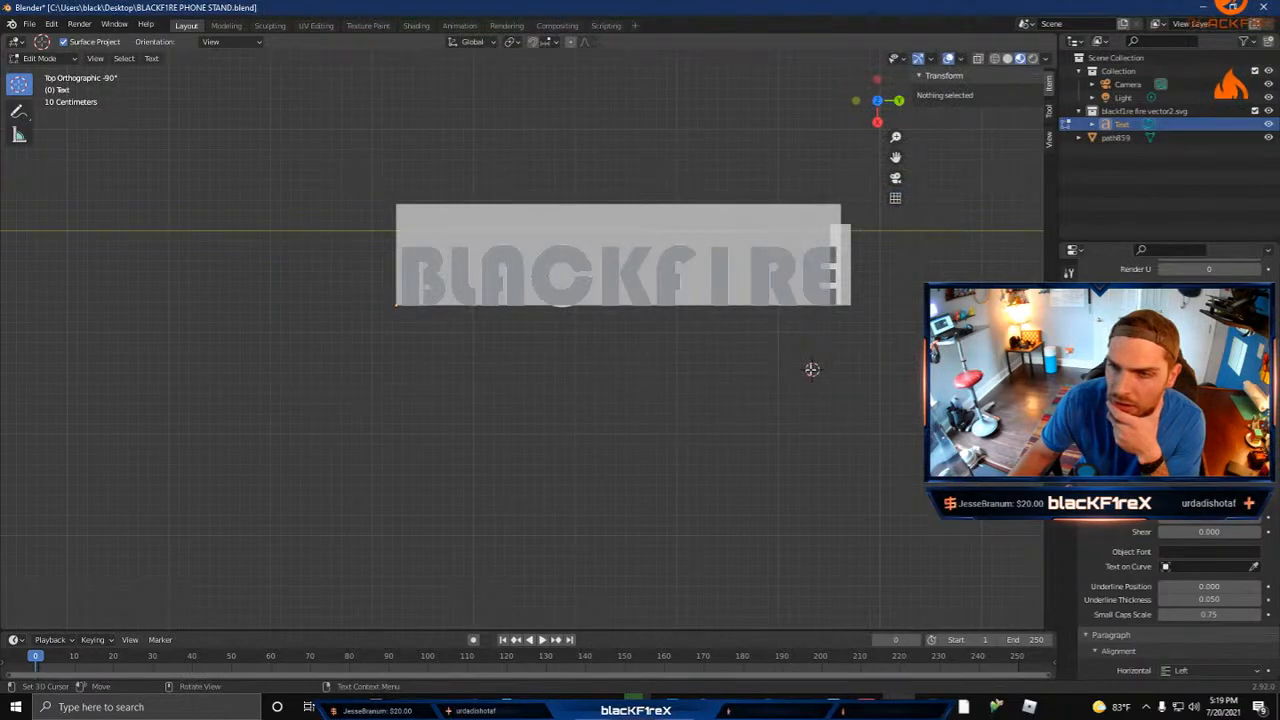
shift+right_click(622, 395)
right_click(643, 354)
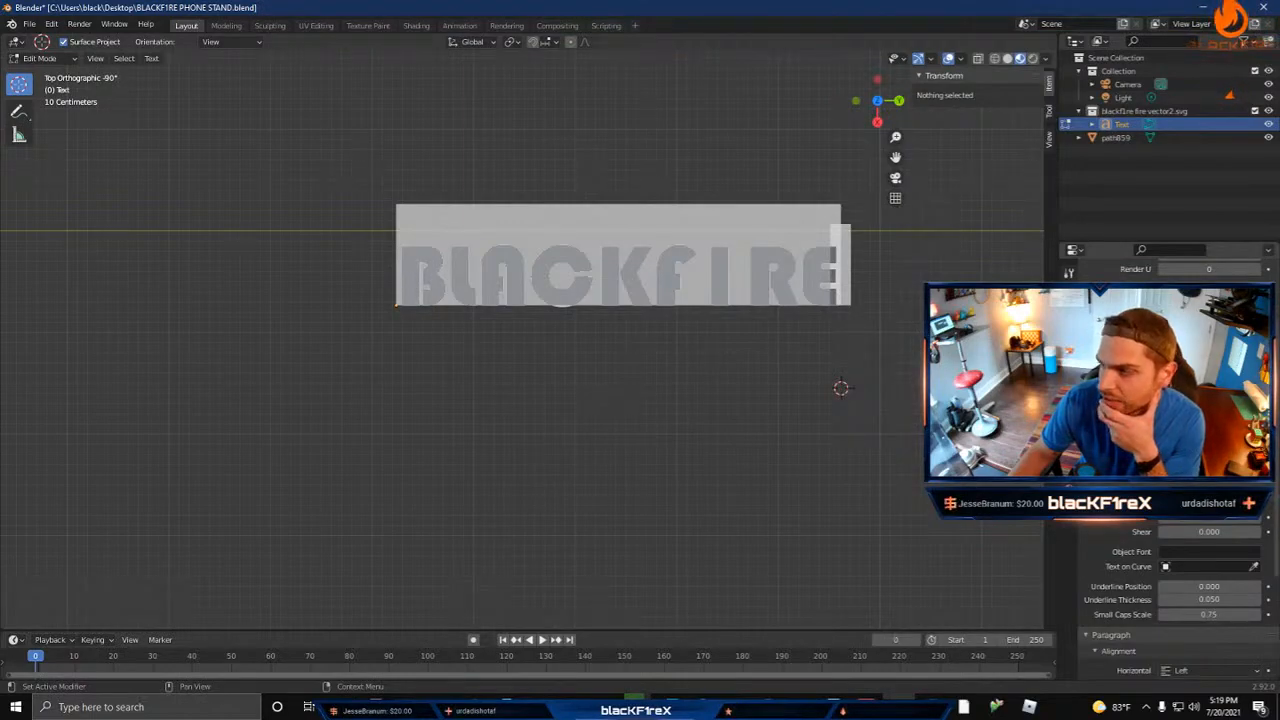
Step: Try BASKVILL.TTF from the Windows fonts folder as the lettering's regular font
click(1241, 440)
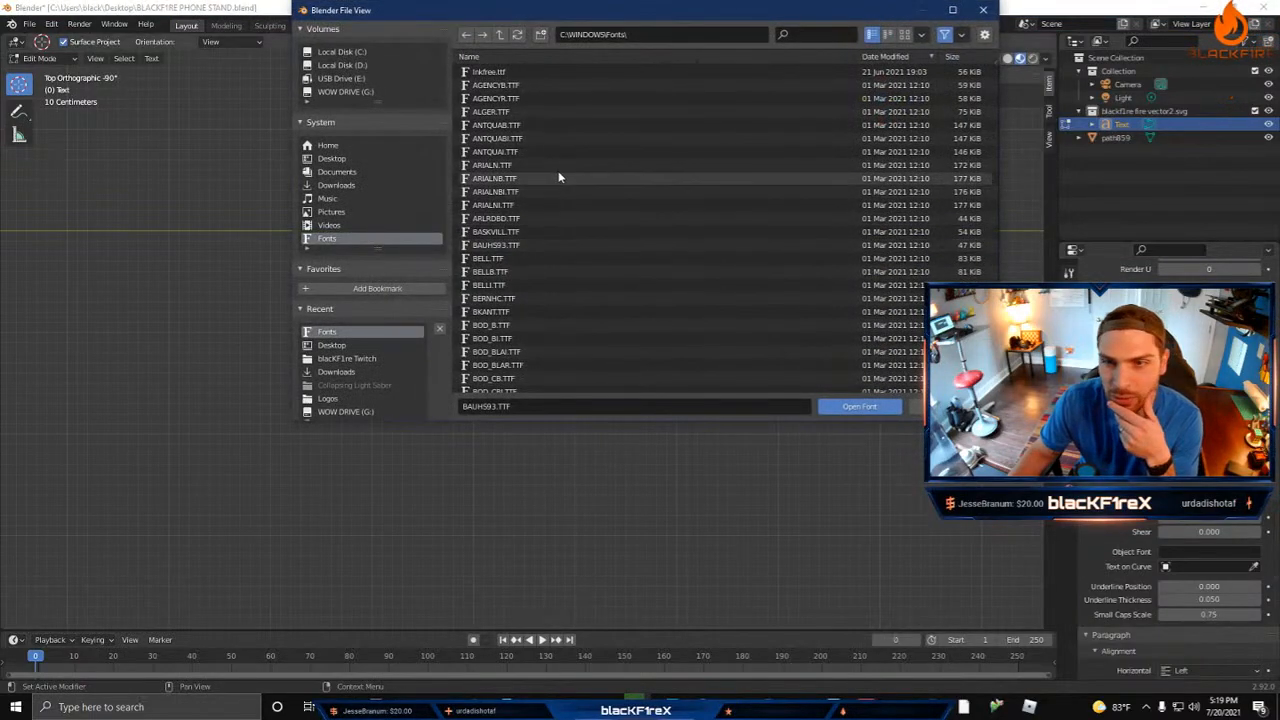
click(590, 236)
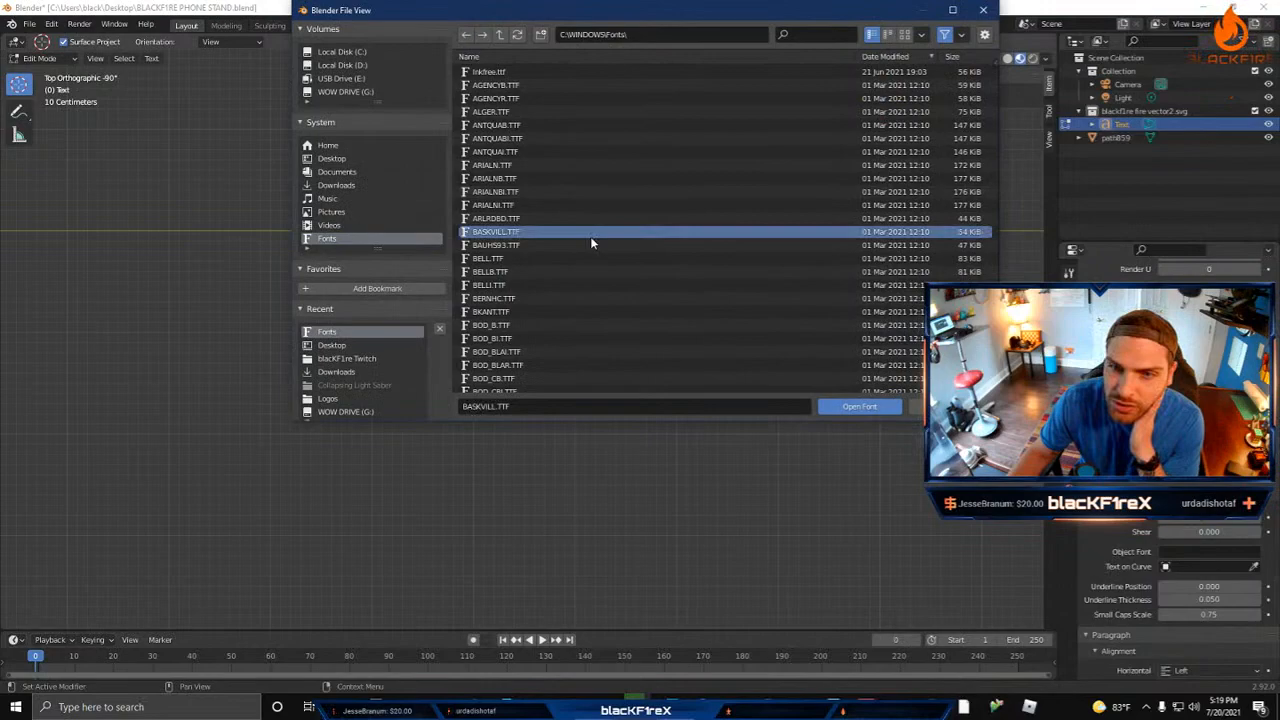
click(848, 405)
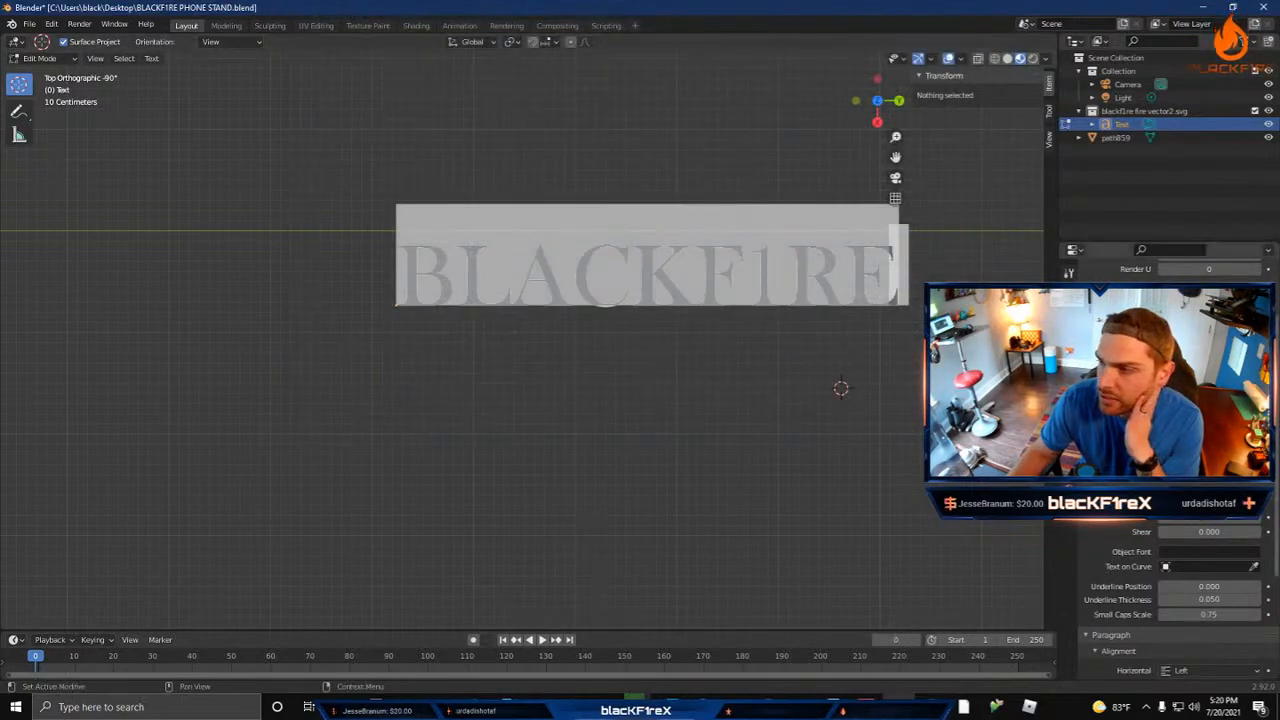
Step: Try GOTHIC.TTF from the Windows fonts folder as the lettering's regular font
click(1241, 440)
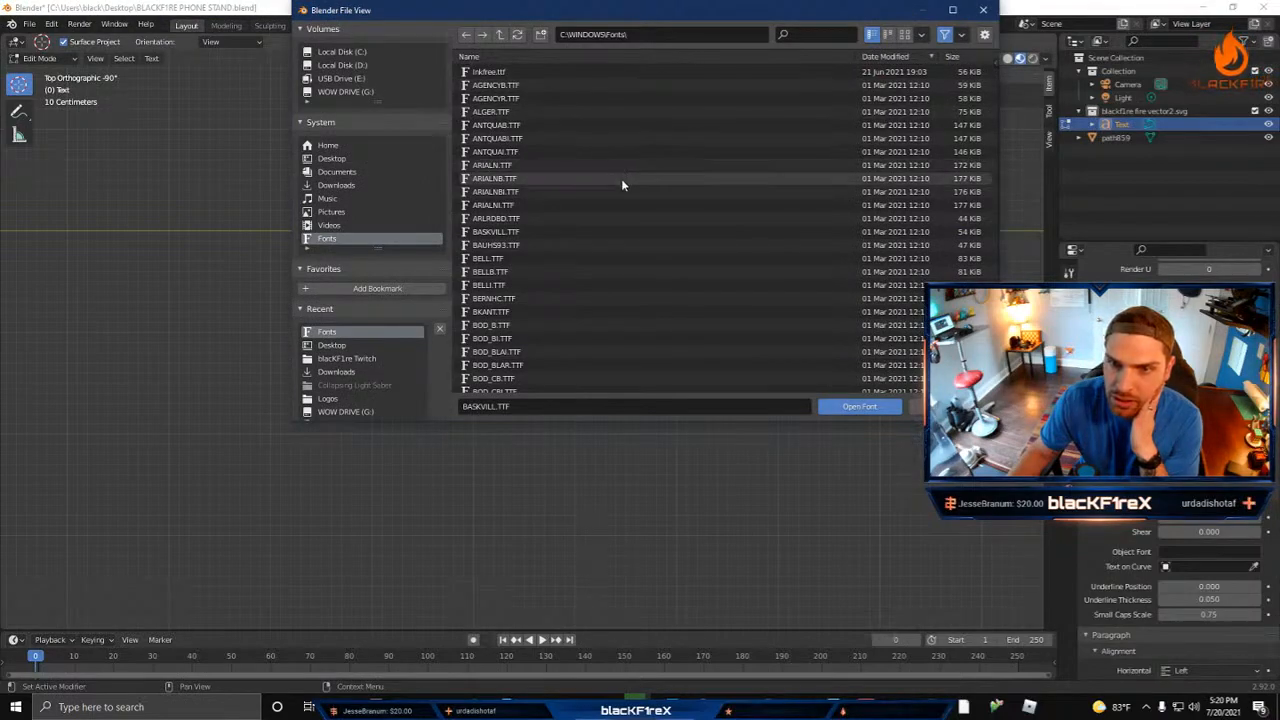
scroll(621, 178, down, 6)
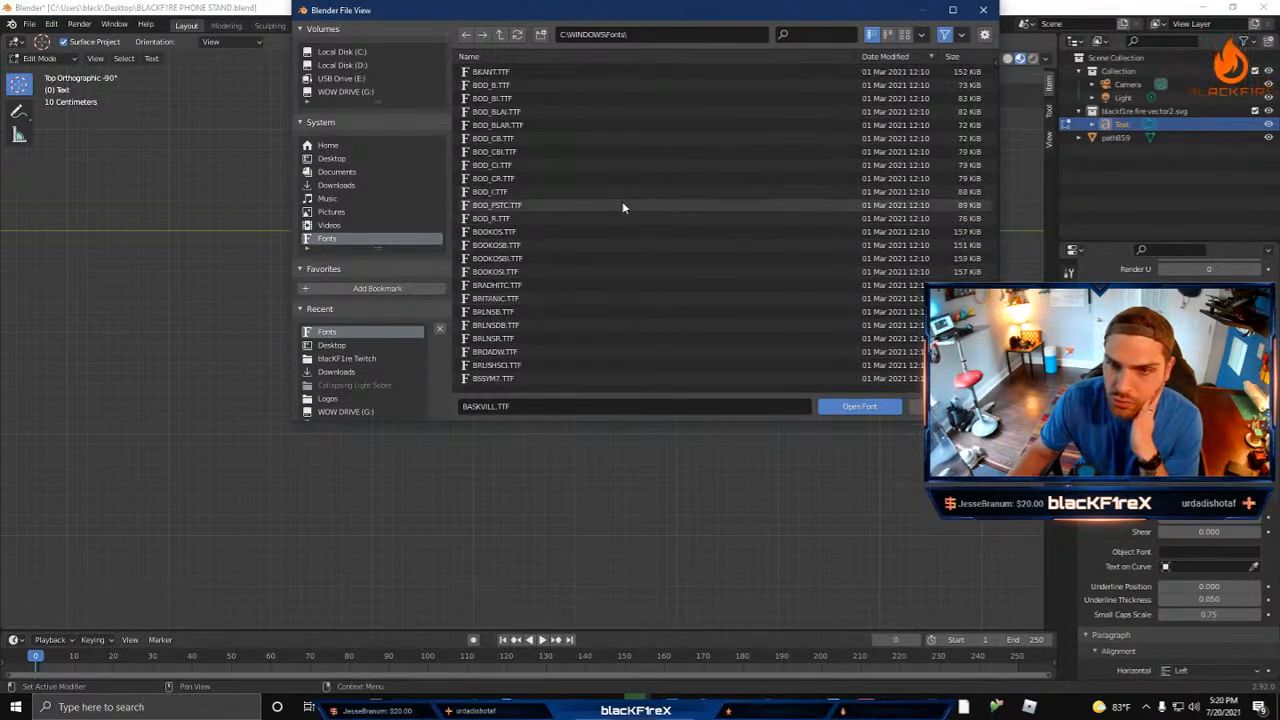
scroll(622, 215, down, 4)
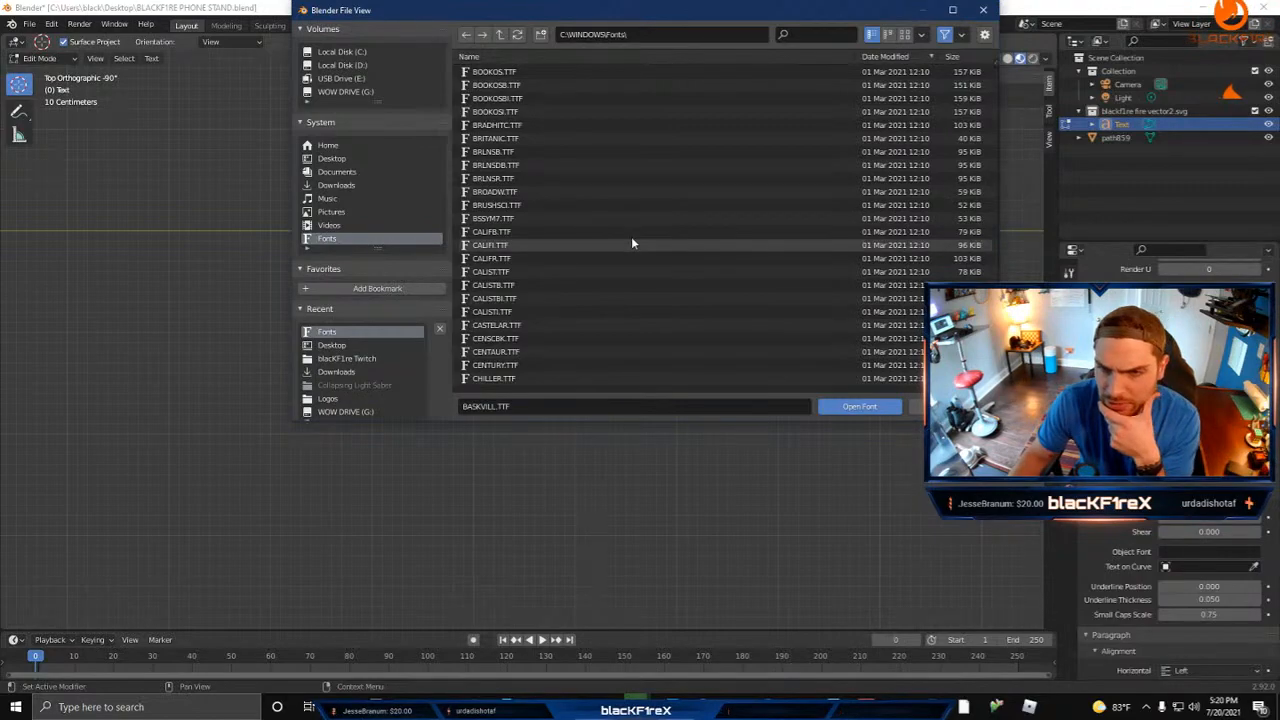
scroll(620, 237, down, 2)
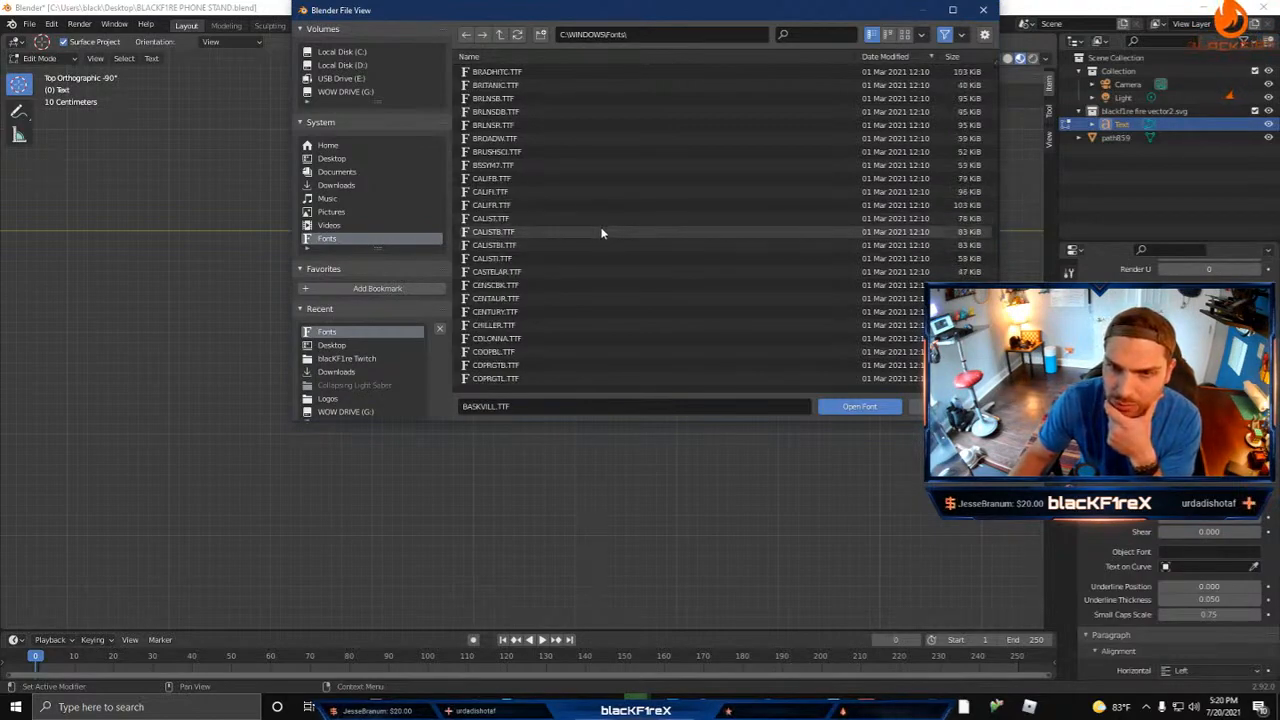
scroll(598, 220, down, 1)
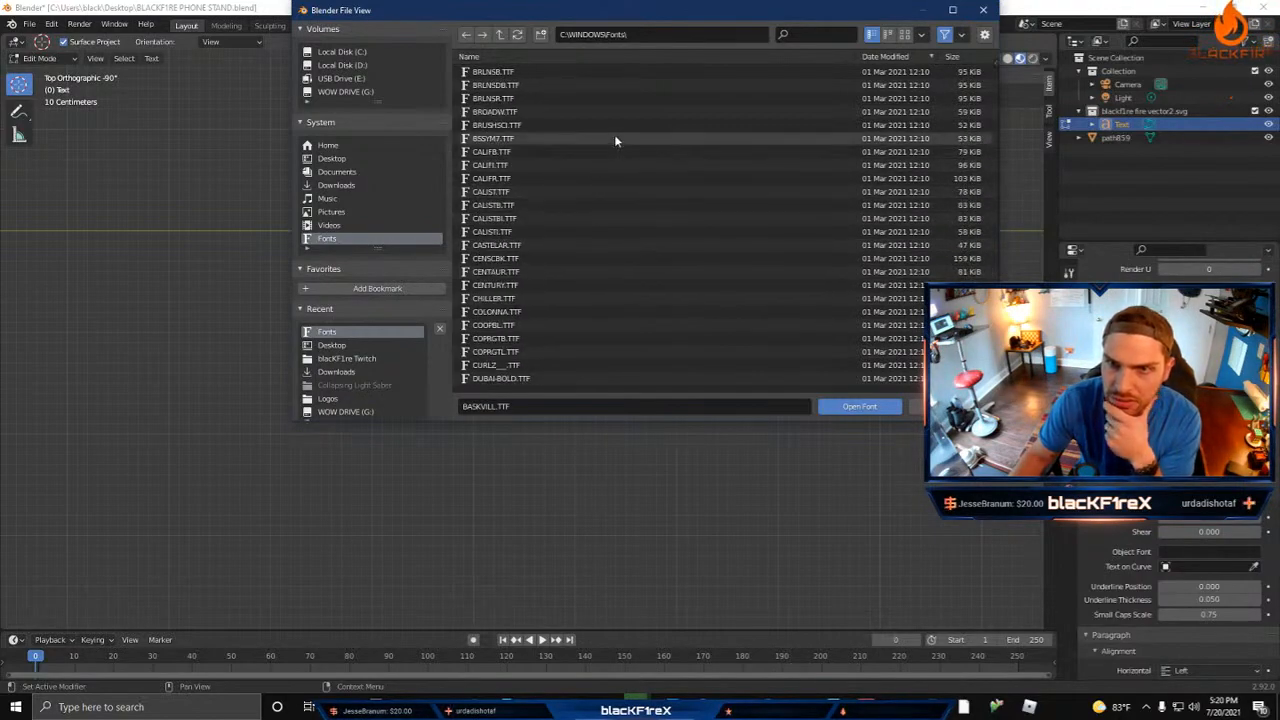
scroll(620, 200, down, 11)
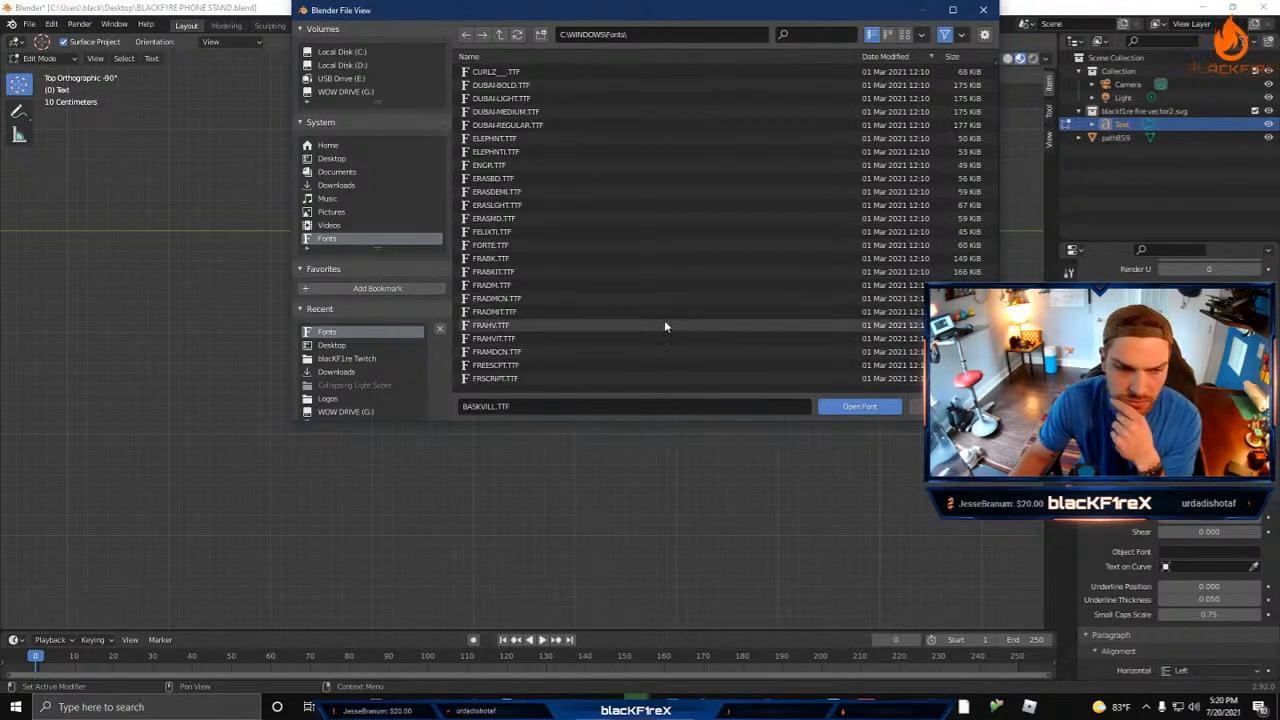
scroll(664, 326, down, 5)
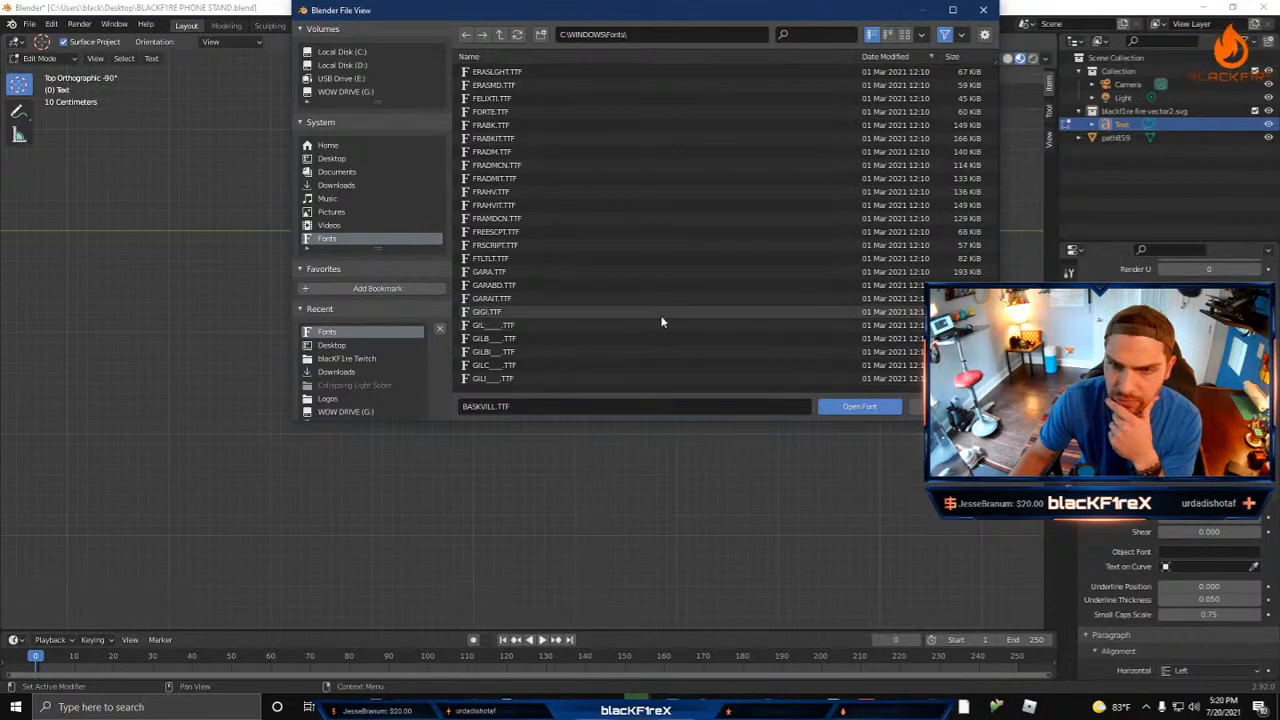
scroll(660, 322, down, 5)
click(657, 312)
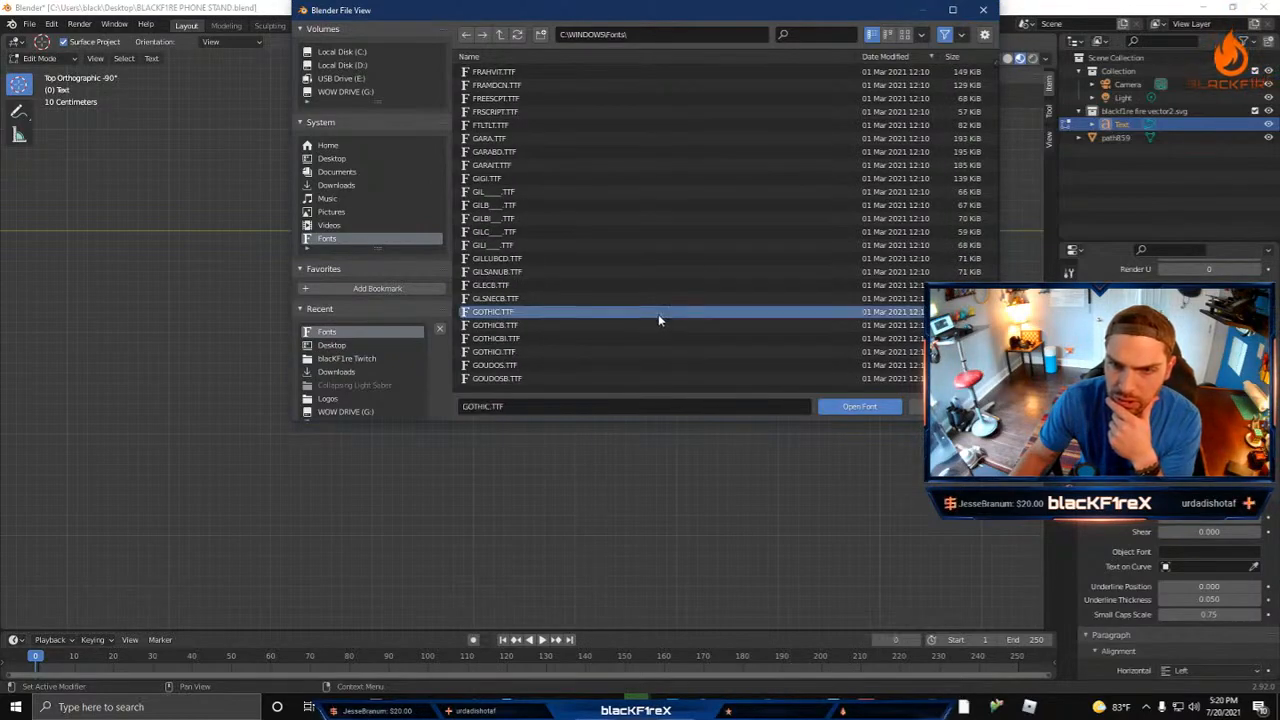
click(836, 406)
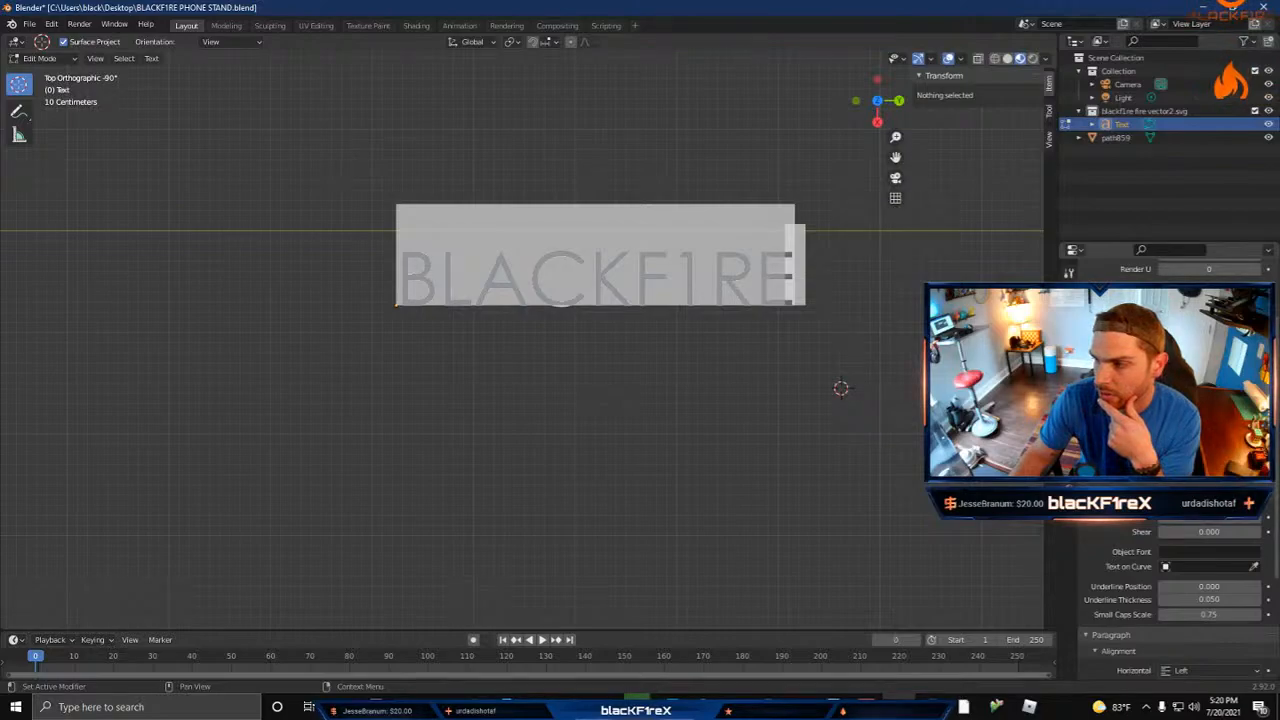
Step: Load the bold GOTHICB.TTF from the Windows fonts folder as the lettering's regular font and return to Object Mode
click(1241, 437)
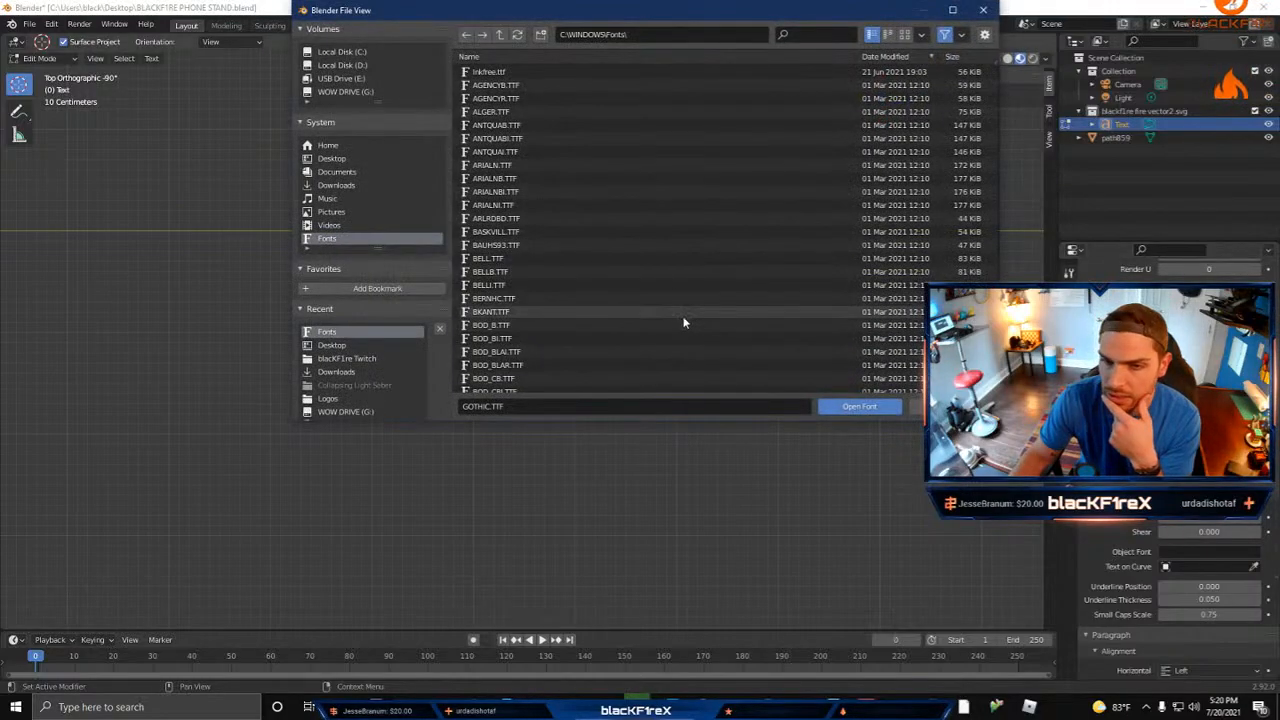
scroll(685, 320, down, 15)
scroll(684, 310, down, 10)
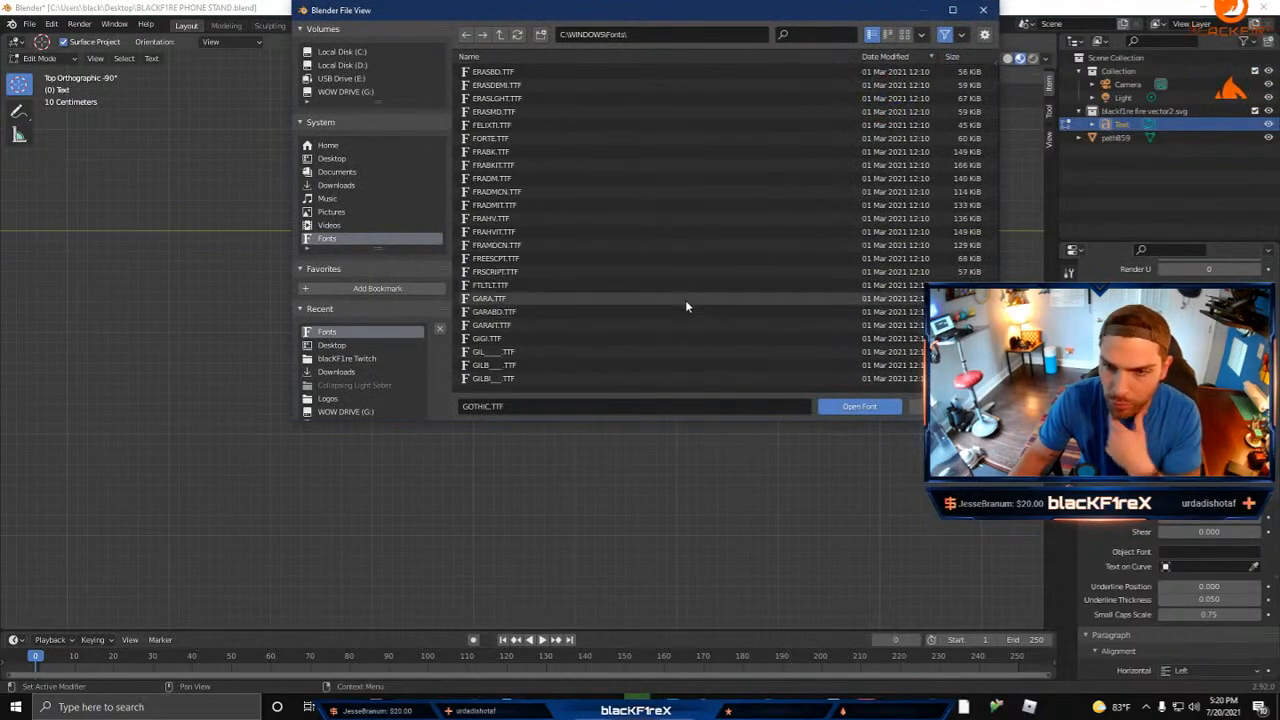
scroll(684, 288, down, 5)
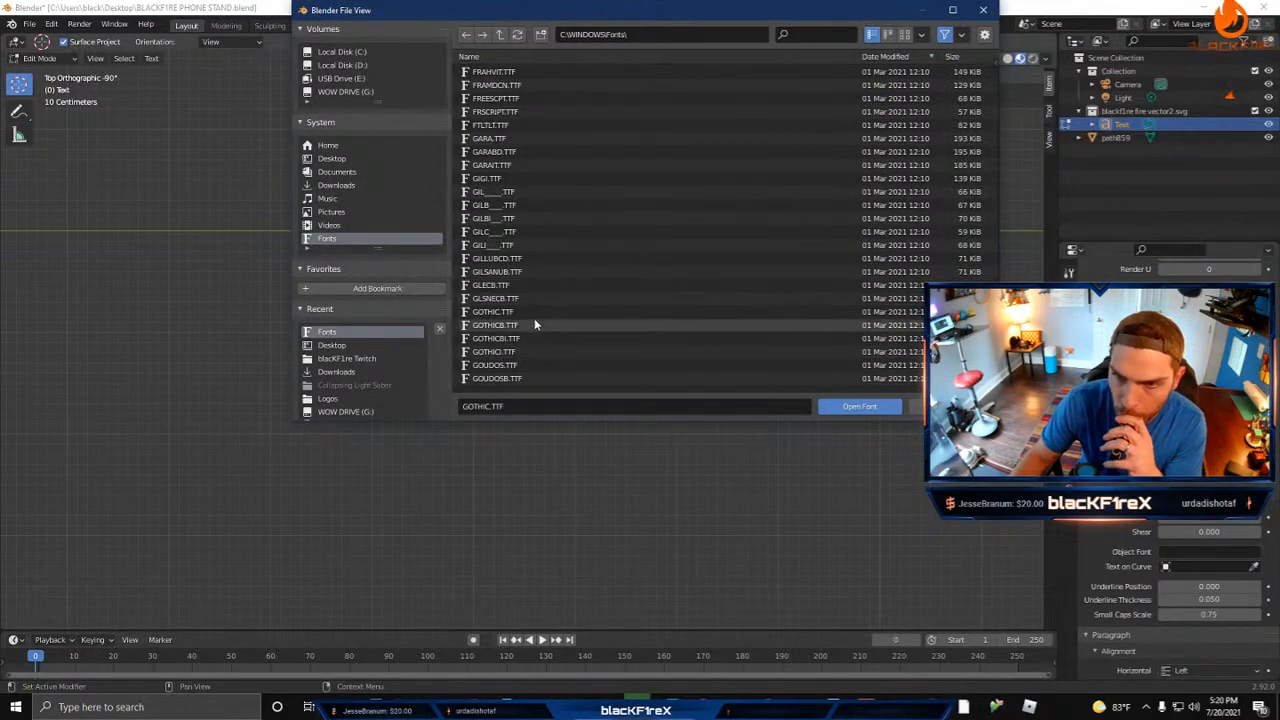
click(563, 325)
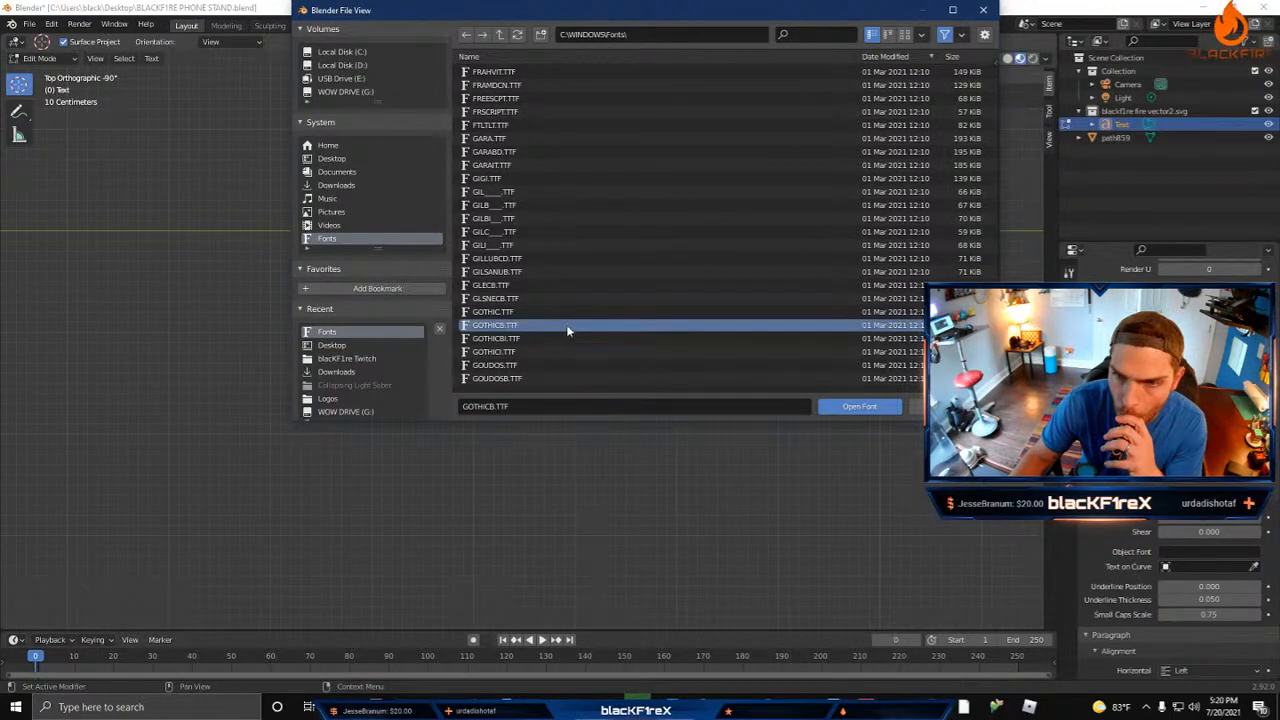
click(843, 406)
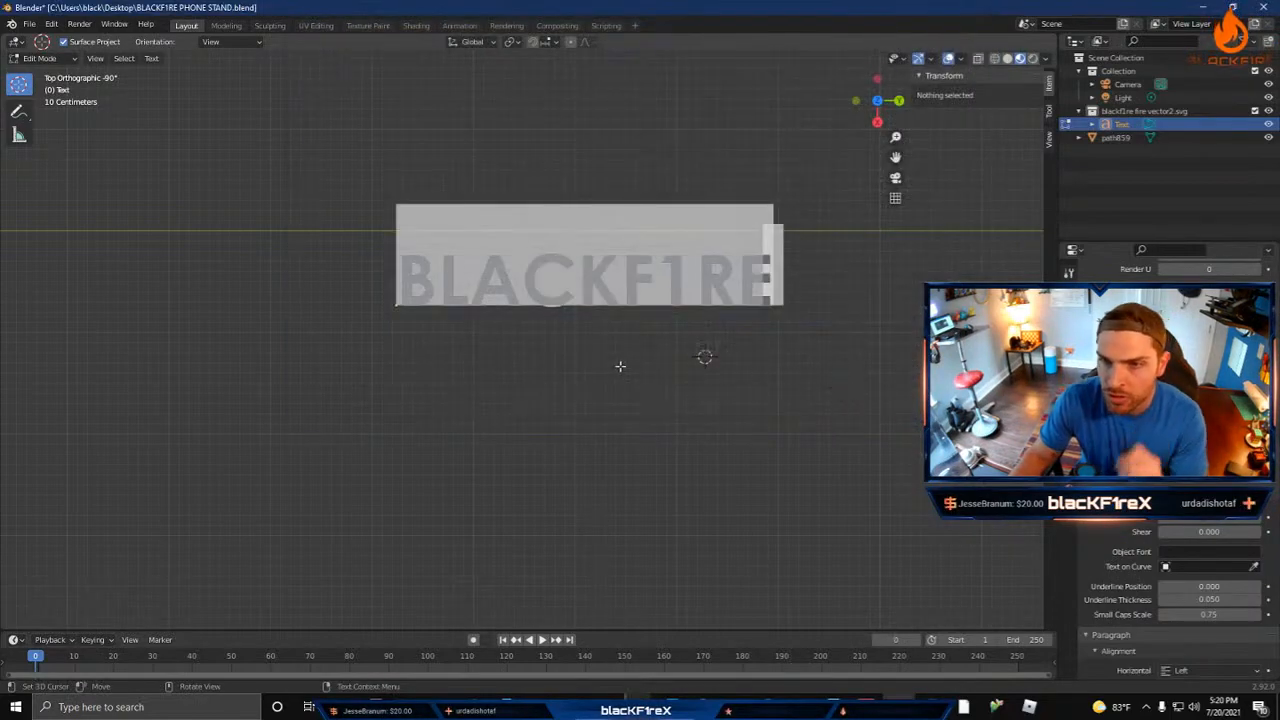
click(580, 380)
right_click(588, 390)
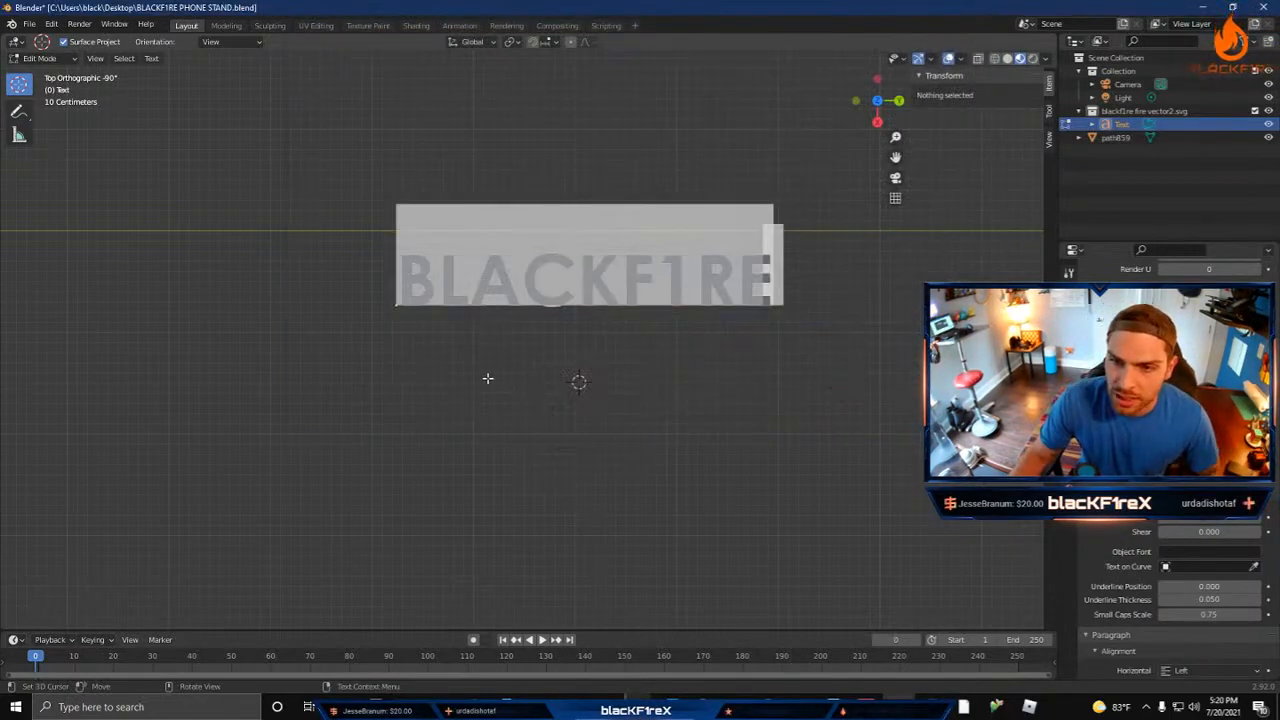
key(Tab)
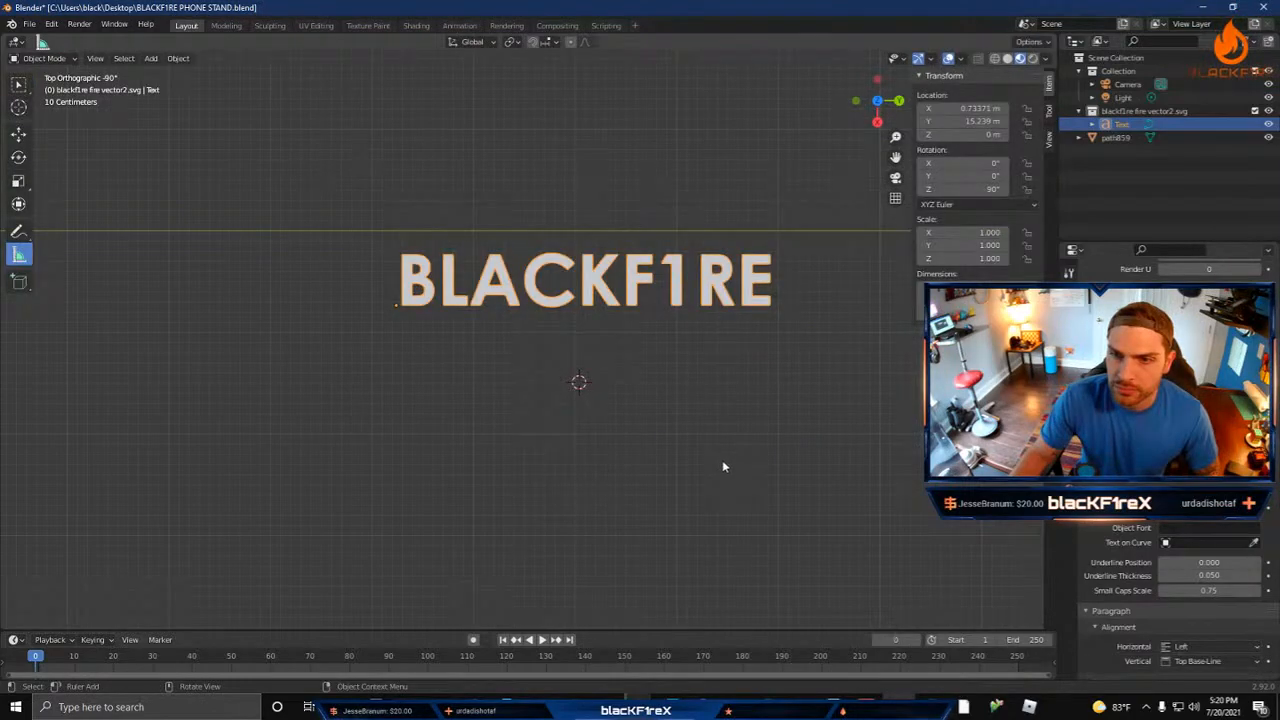
right_click(500, 288)
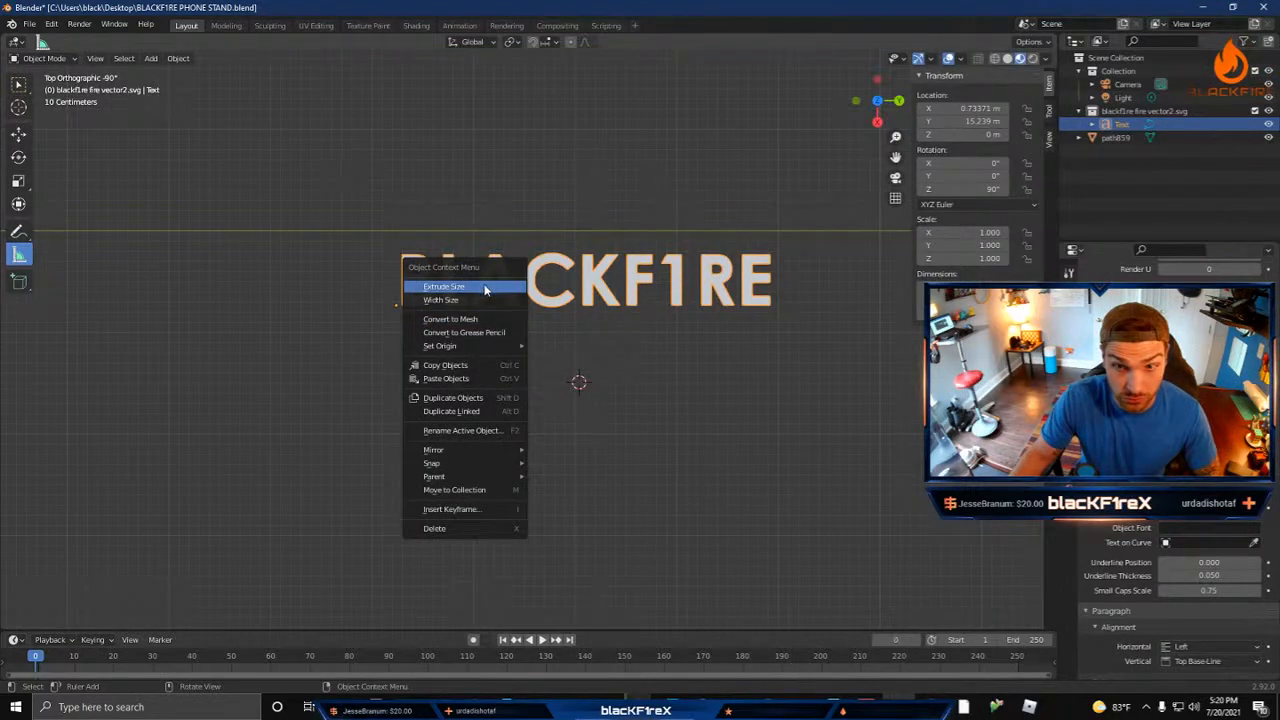
click(485, 288)
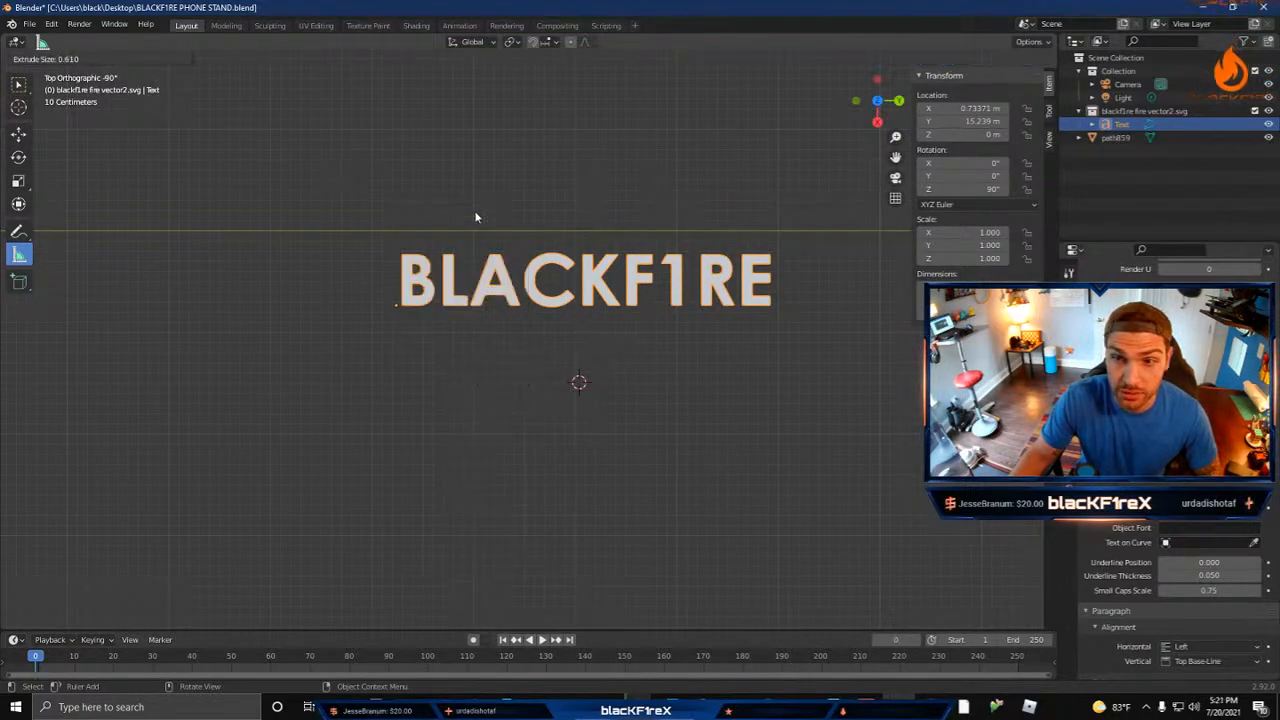
click(633, 313)
Step: Extrude the flat BLACKF1RE lettering into thick 3D letters using Extrude Size
middle_drag(659, 377, 550, 475)
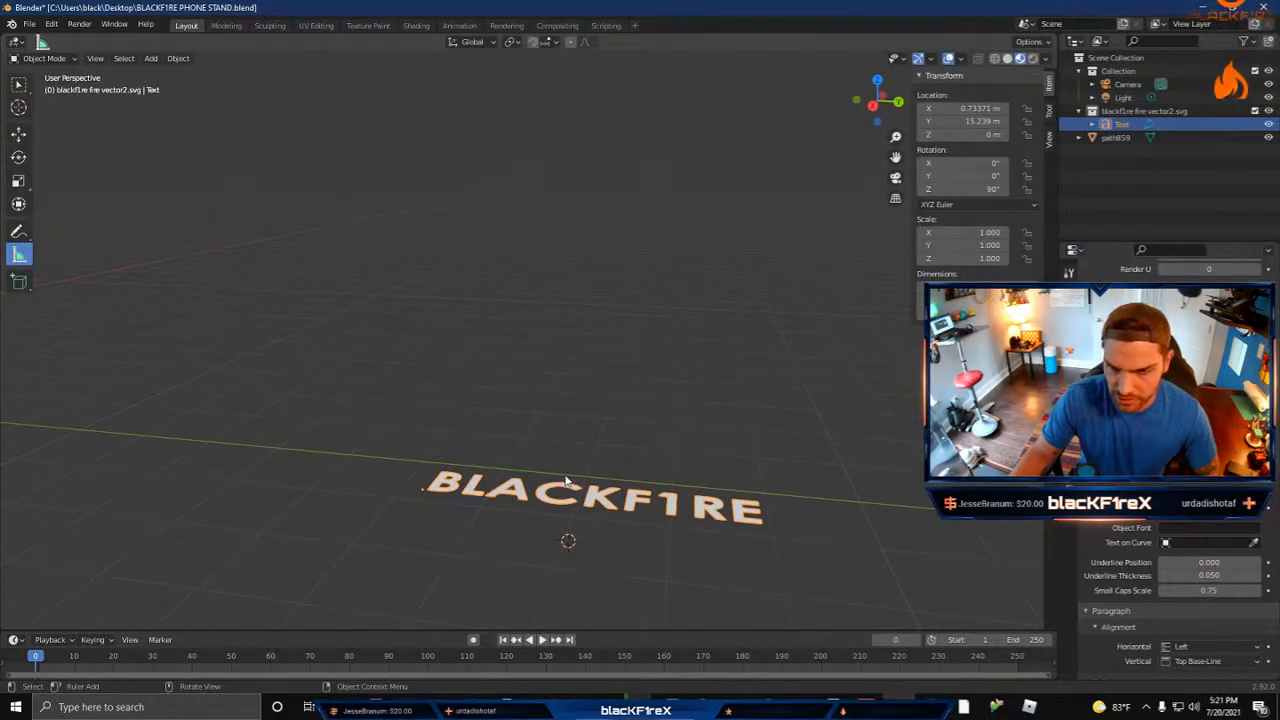
right_click(565, 481)
click(482, 432)
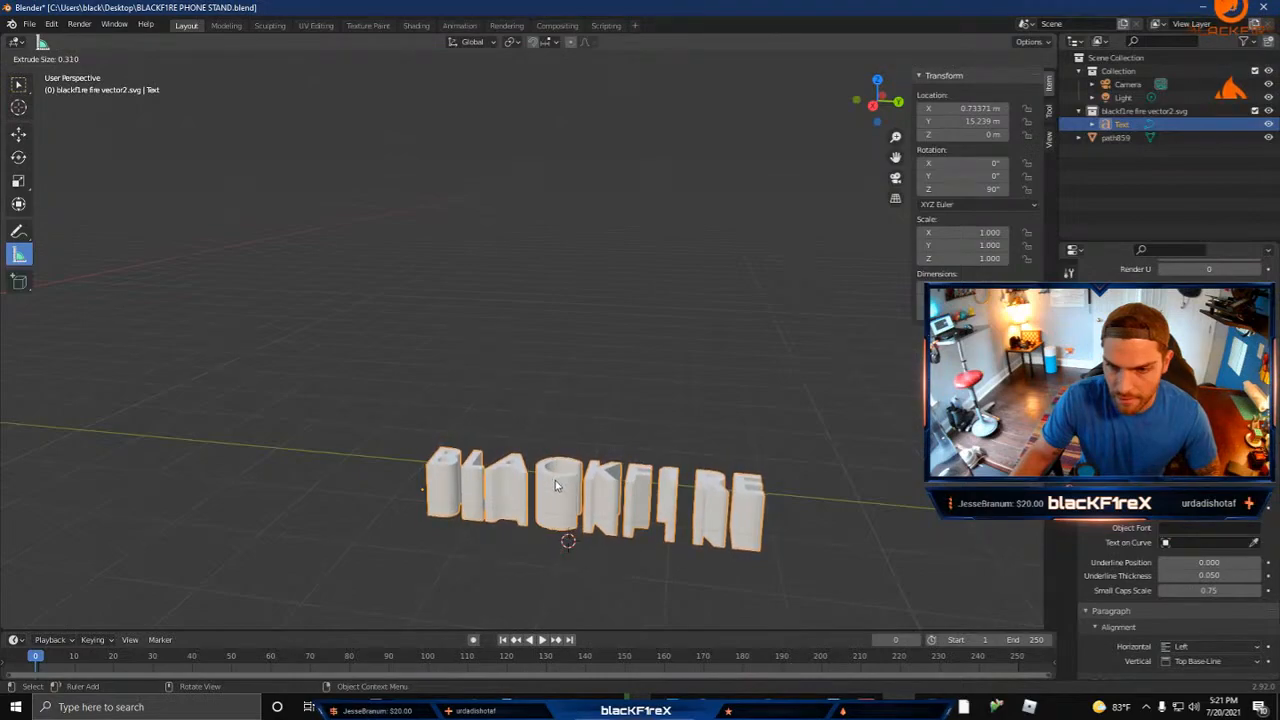
click(619, 476)
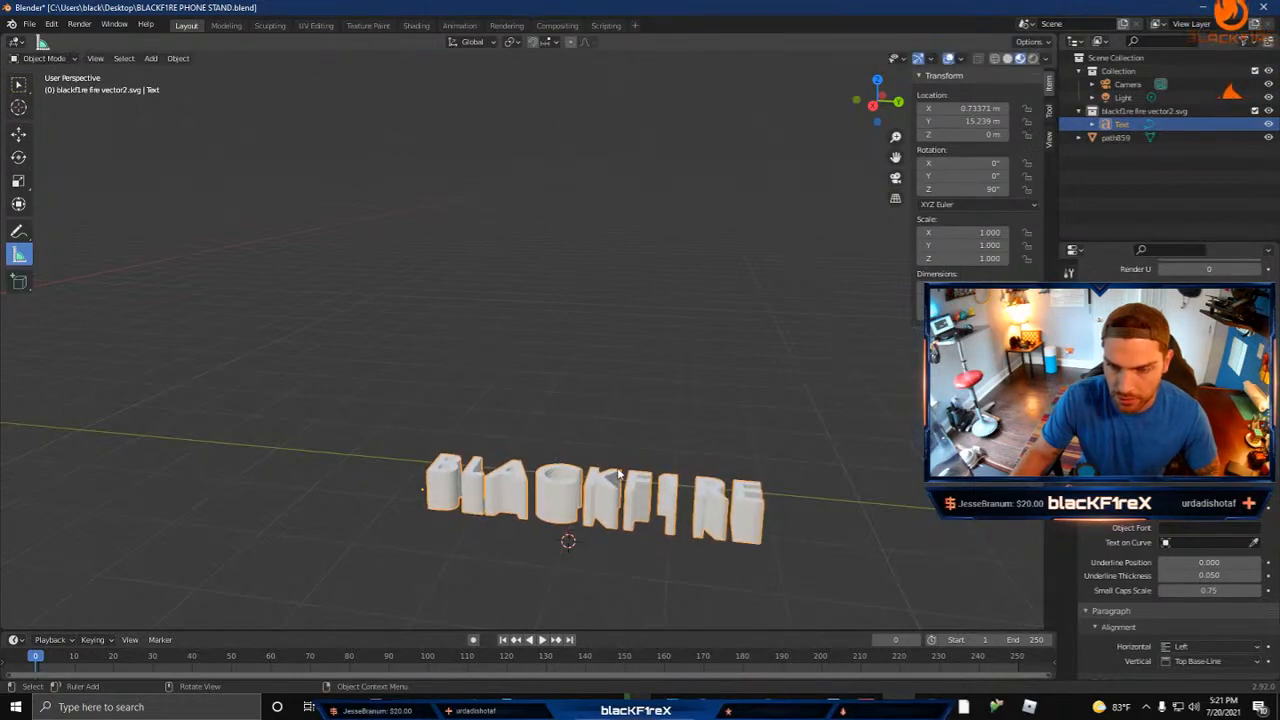
Step: Move the lettering up above the stand's long leg near the apex, to about X 4.31 m and Z 5.68 m
mouse_move(632, 474)
middle_down()
mouse_move(543, 488)
mouse_move(628, 485)
mouse_move(500, 437)
mouse_move(574, 468)
mouse_move(517, 467)
mouse_move(620, 488)
middle_up()
scroll(605, 495, down, 2)
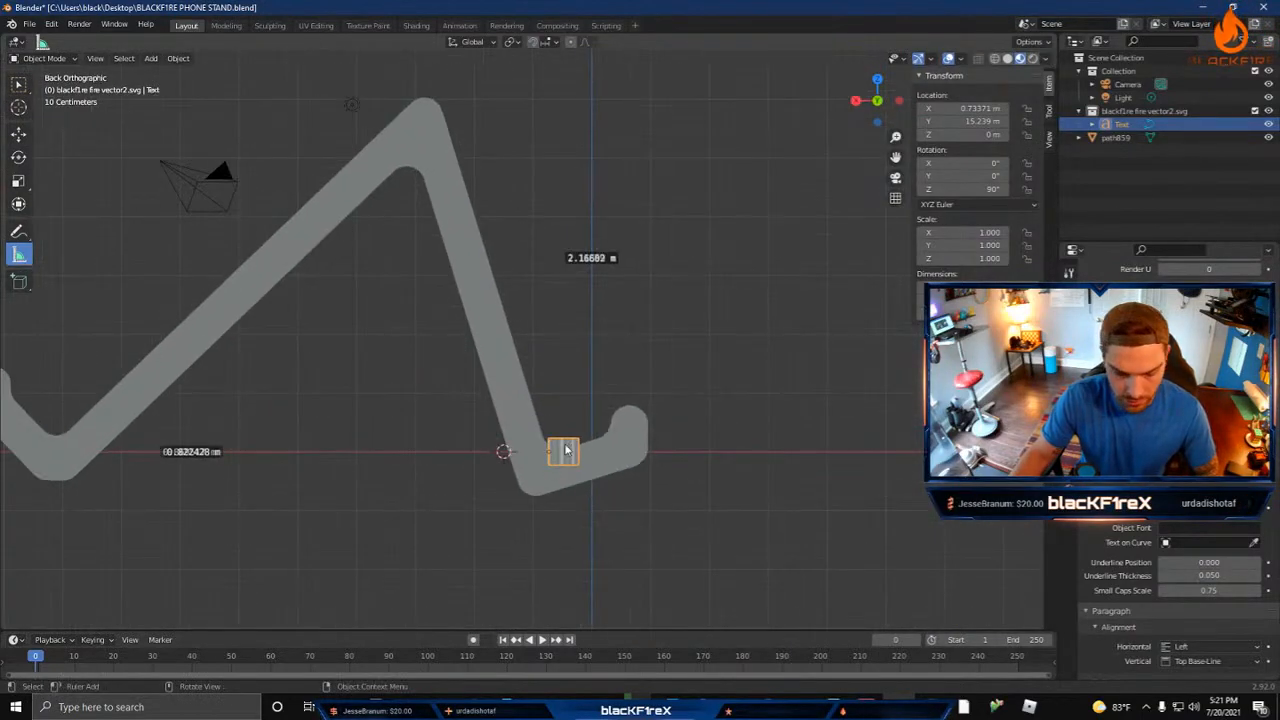
key(g)
click(354, 118)
Step: Move the lettering along the Y axis to about 1.25 m, over the stand at the tip of the large flame cutout
middle_drag(362, 277, 516, 346)
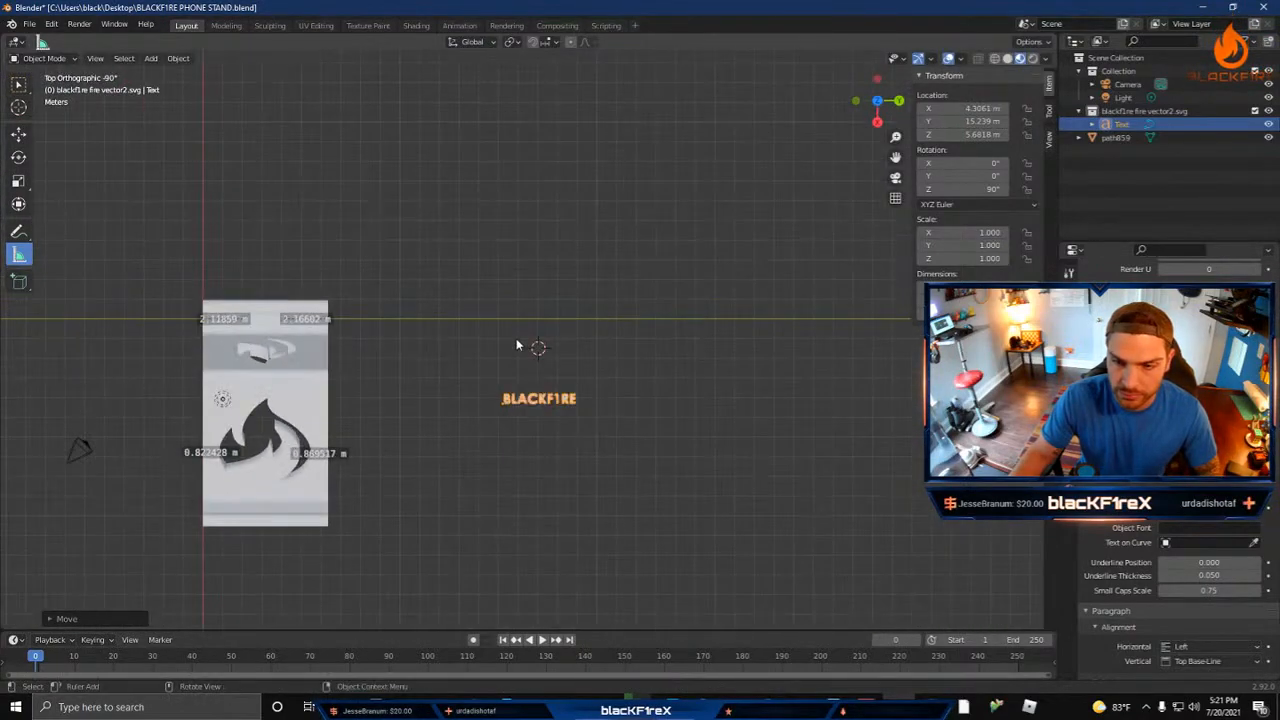
key(g)
key(y)
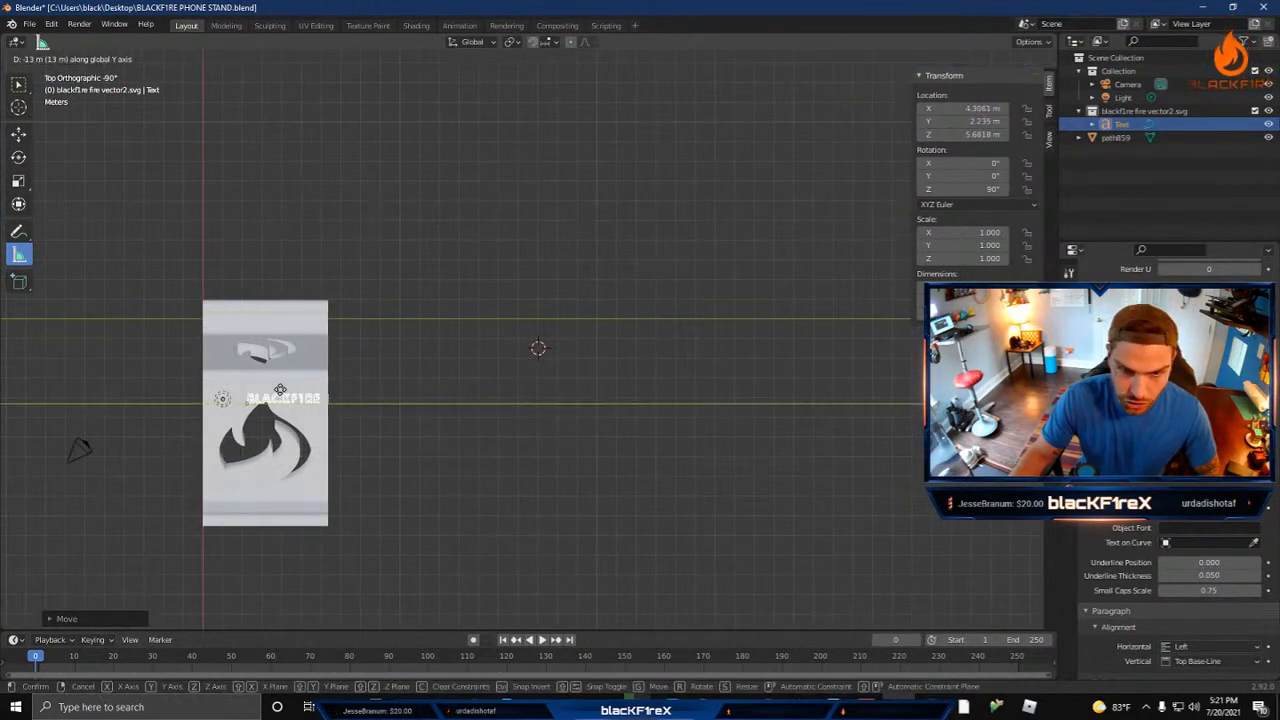
click(266, 392)
scroll(270, 409, up, 5)
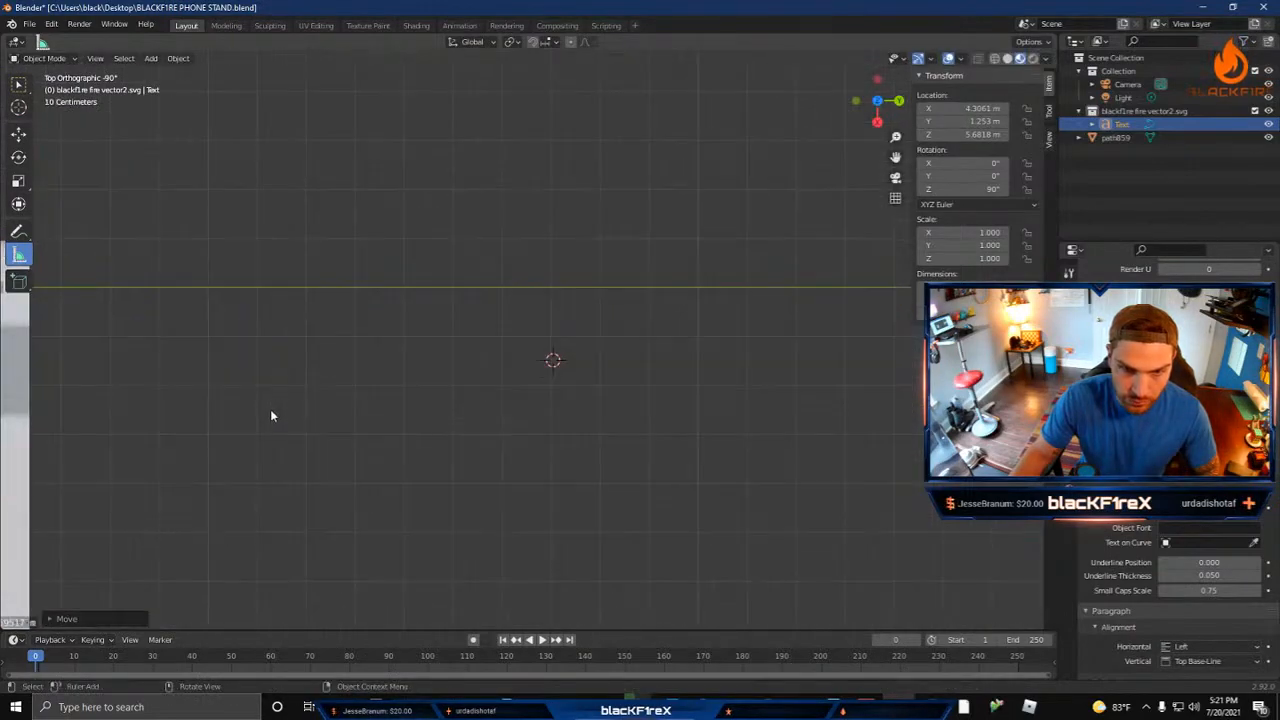
shift+middle_drag(530, 325, 640, 410)
scroll(600, 402, up, 3)
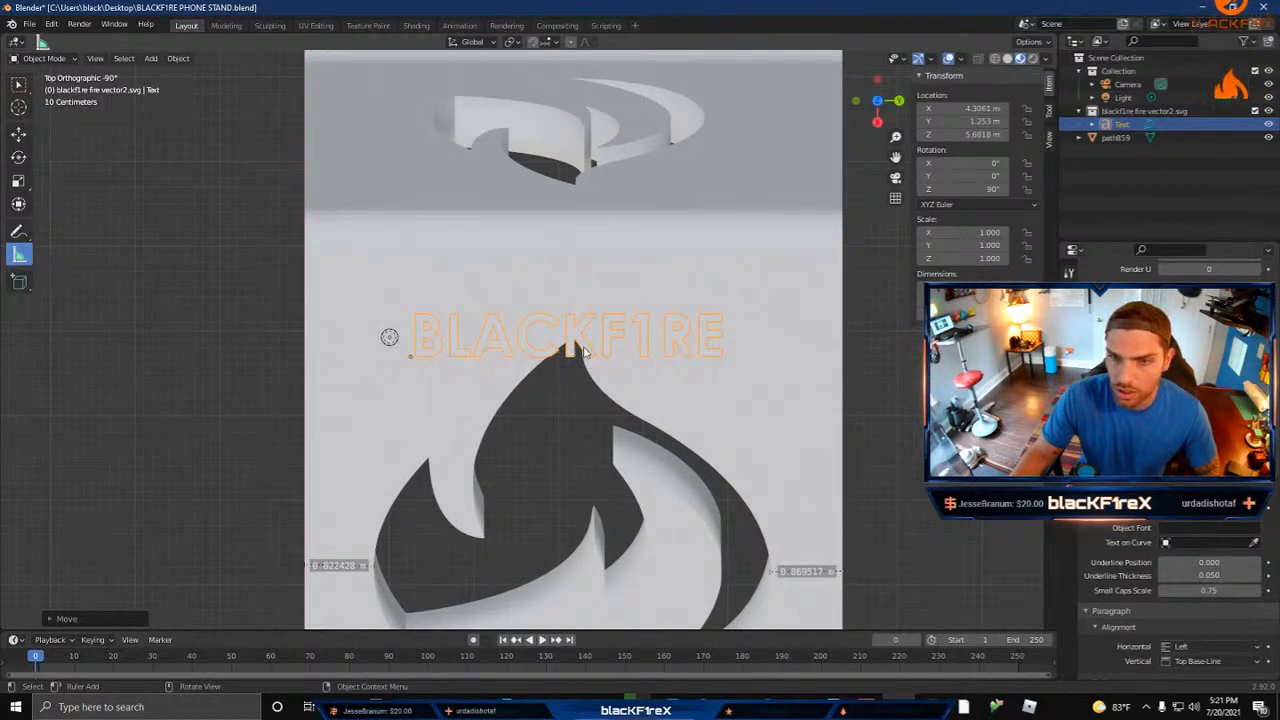
Step: Append a lowercase x to the lettering so it reads BLACKF1REx, trying a capital X as well
key(Tab)
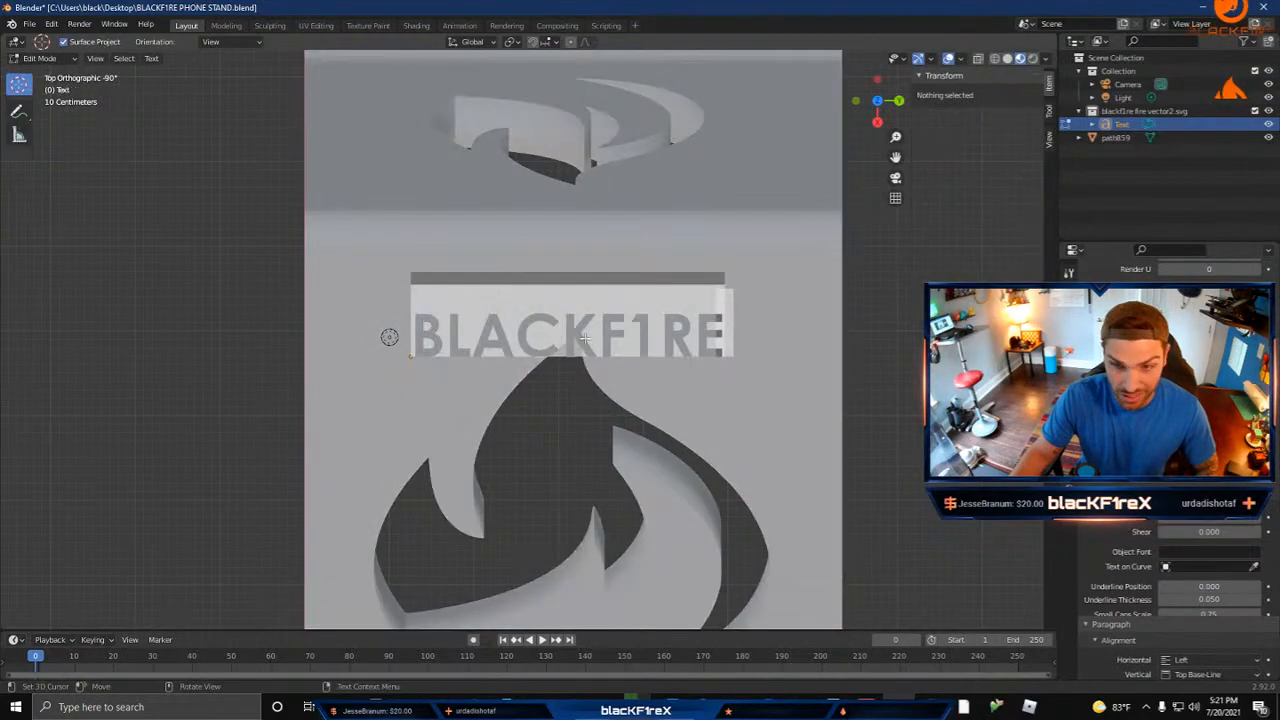
key(Left)
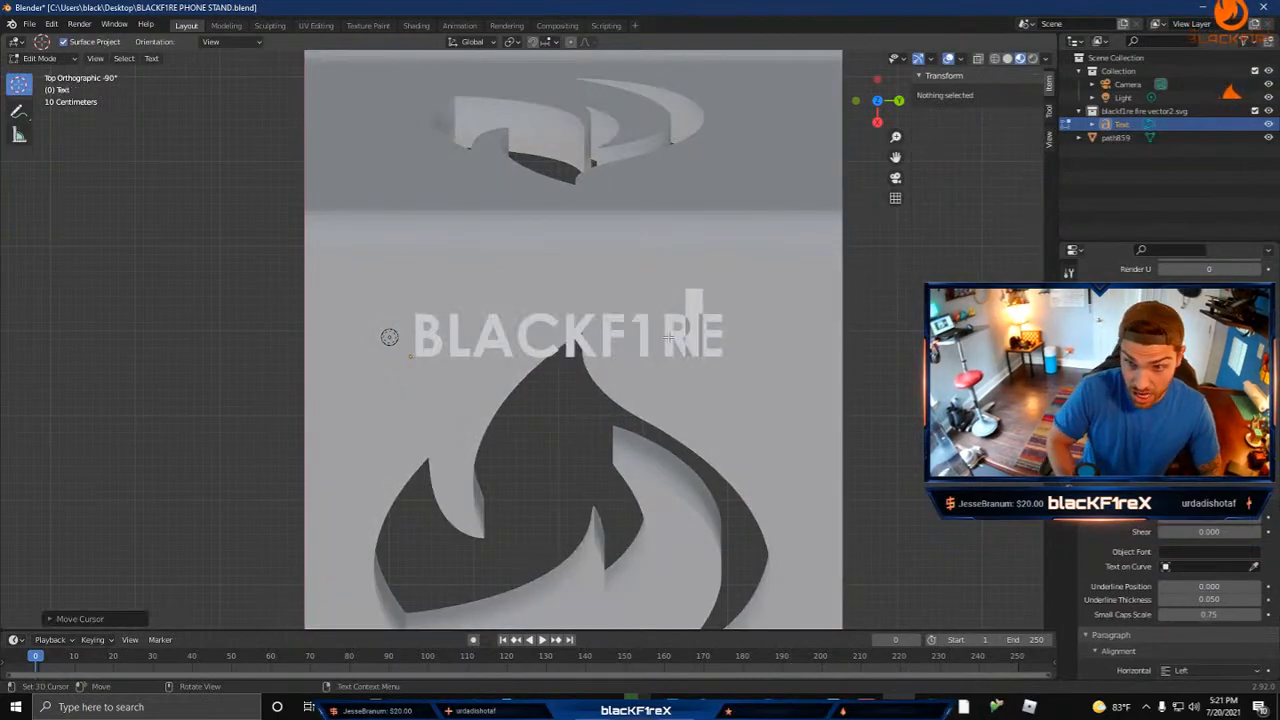
key(Right)
text(x)
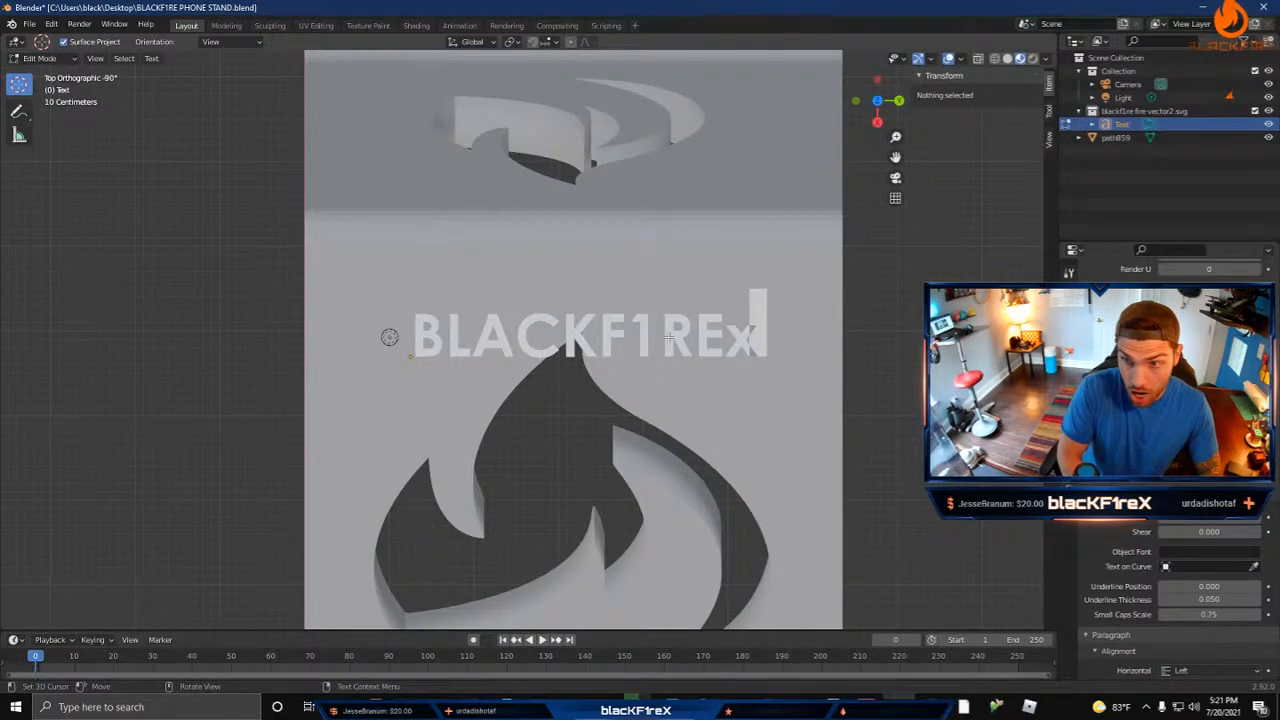
key(BackSpace)
text(X)
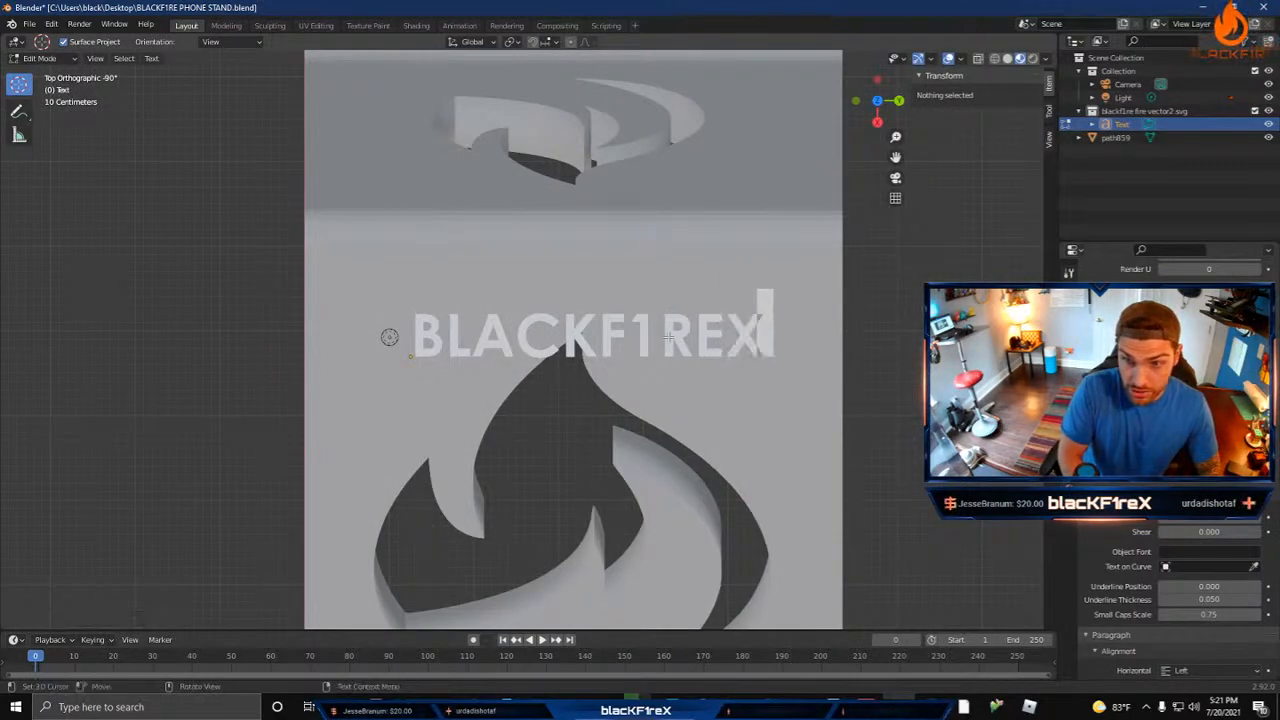
key(BackSpace)
text(x)
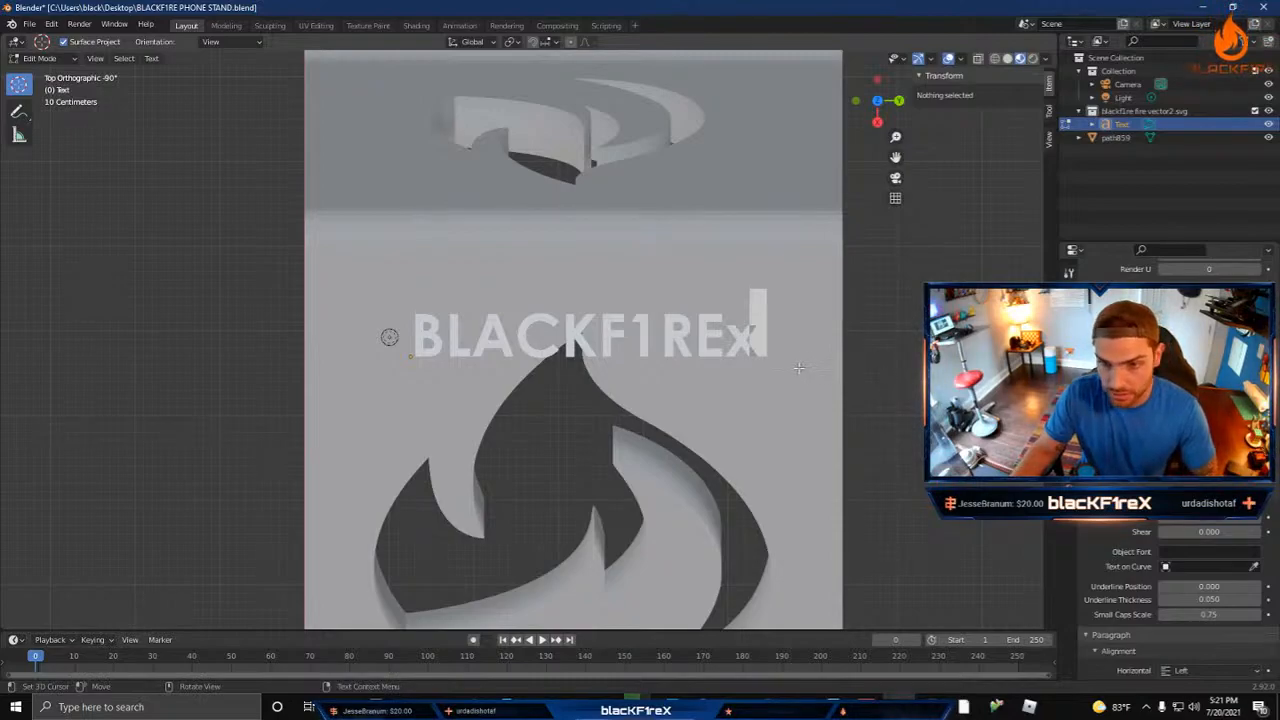
key(Tab)
middle_drag(829, 384, 720, 510)
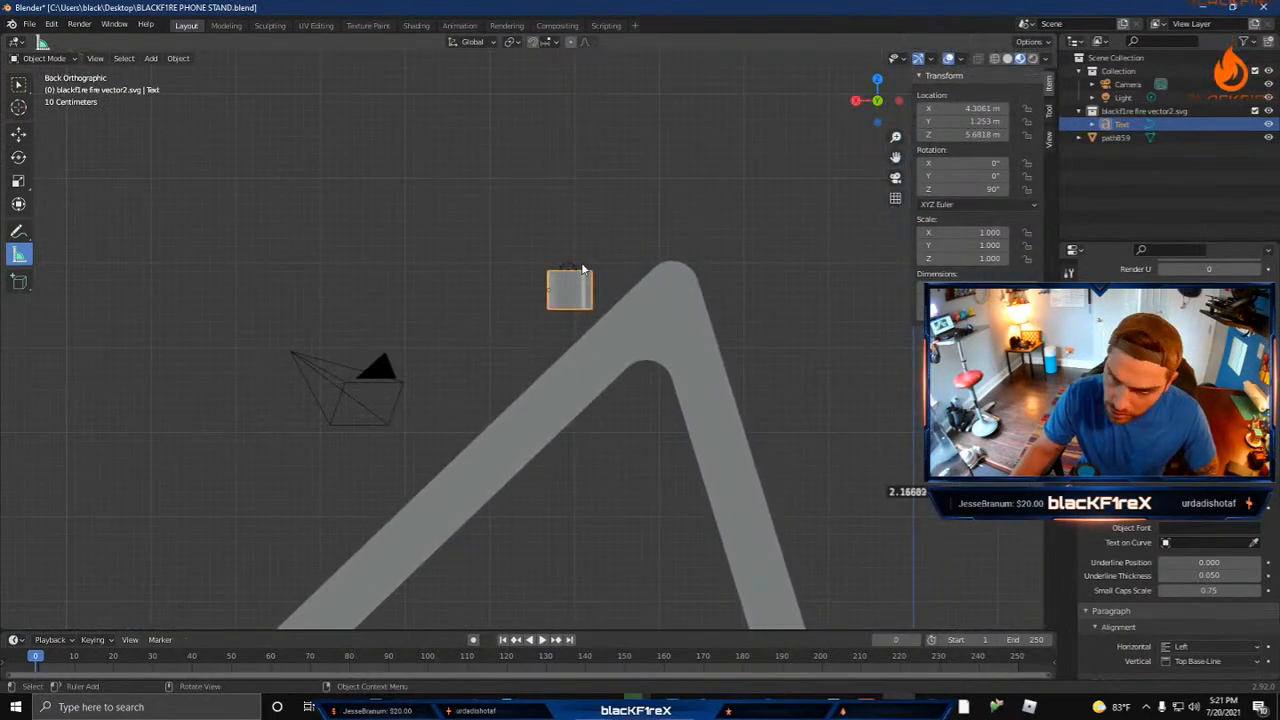
Step: Rotate the BLACKF1REx lettering about the X axis to about 43.1° so it lies parallel to the stand's long leg
key(r)
key(x)
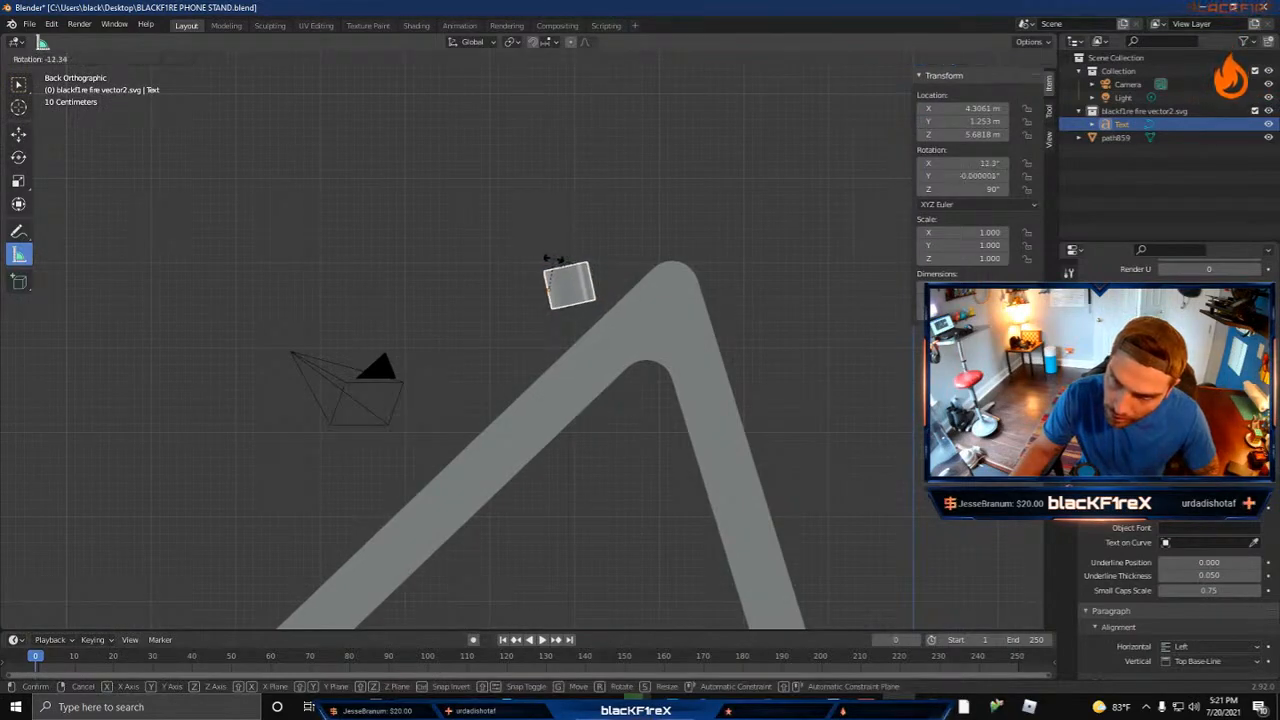
click(536, 265)
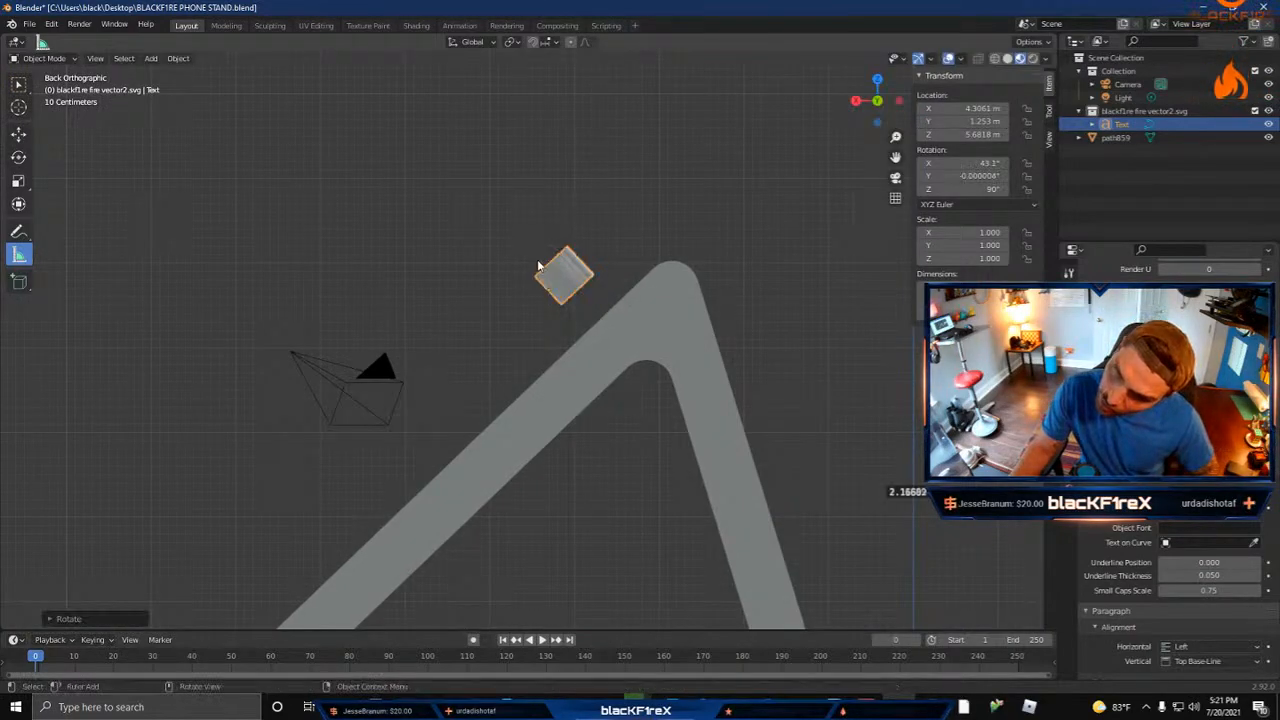
click(467, 283)
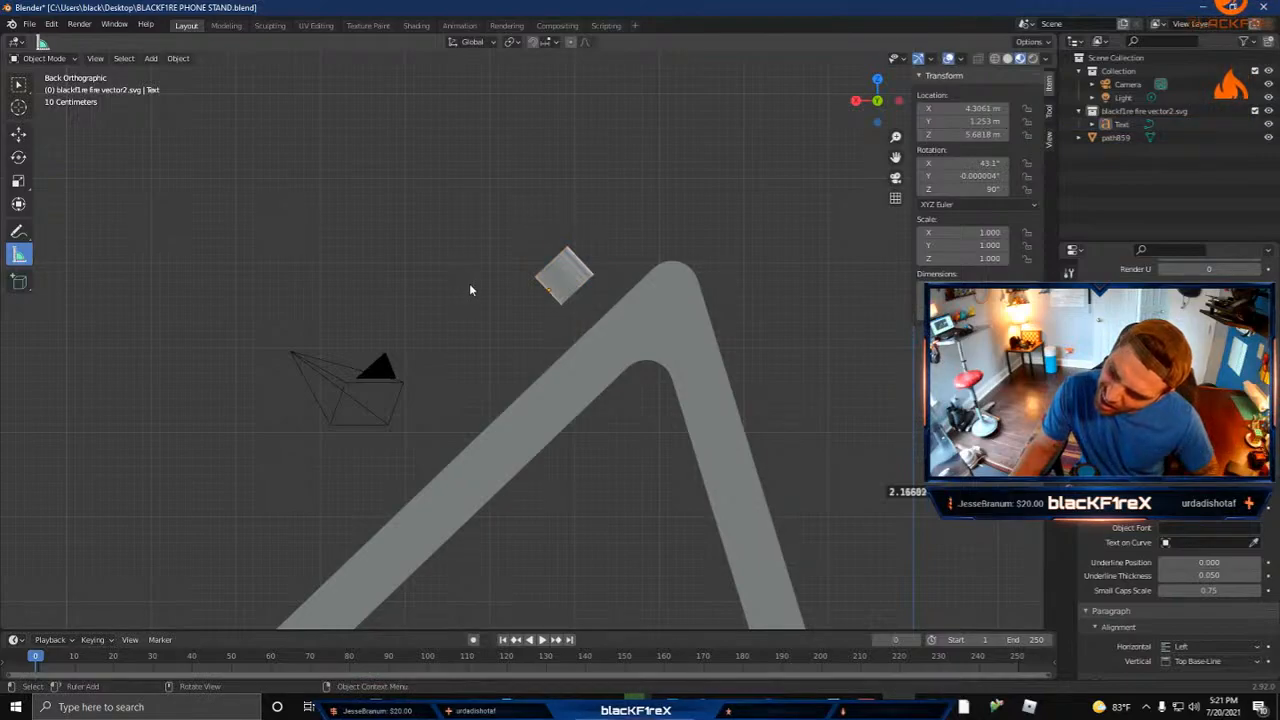
Step: Move the lettering along the Y axis to about 1.07 m, toward the middle of the stand's width
middle_drag(469, 283, 528, 323)
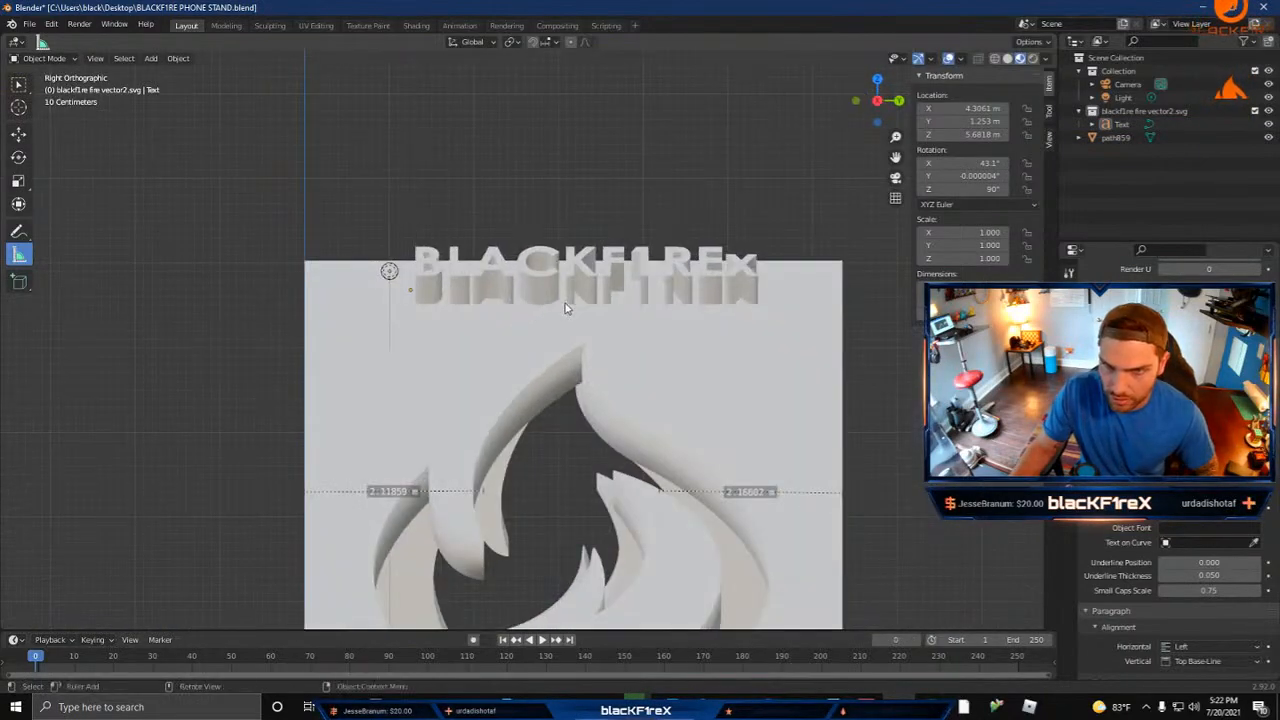
click(574, 278)
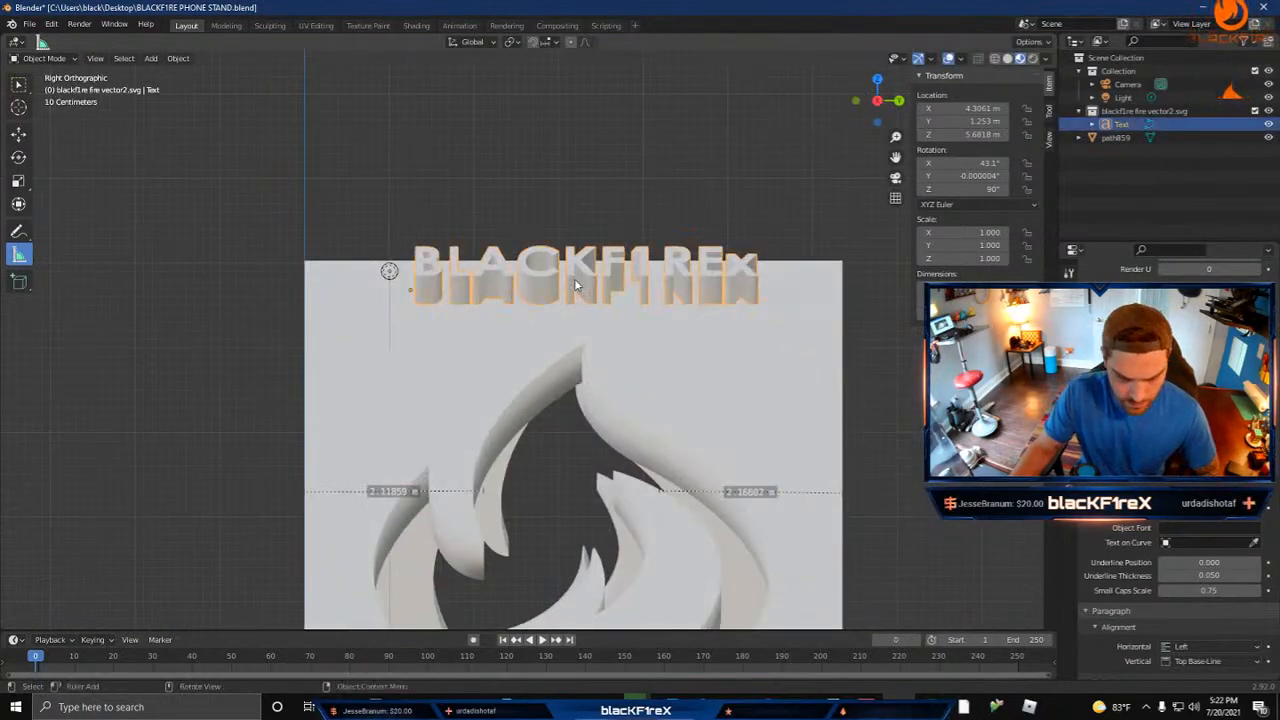
key(g)
key(y)
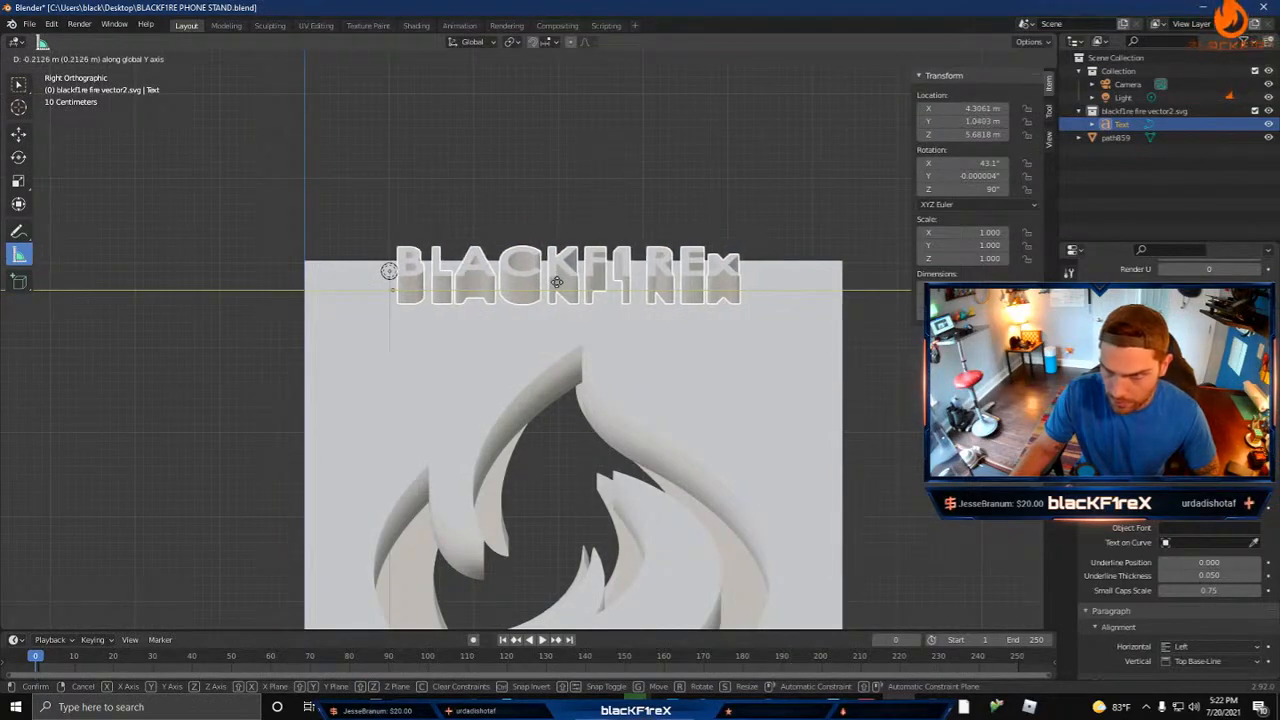
click(560, 282)
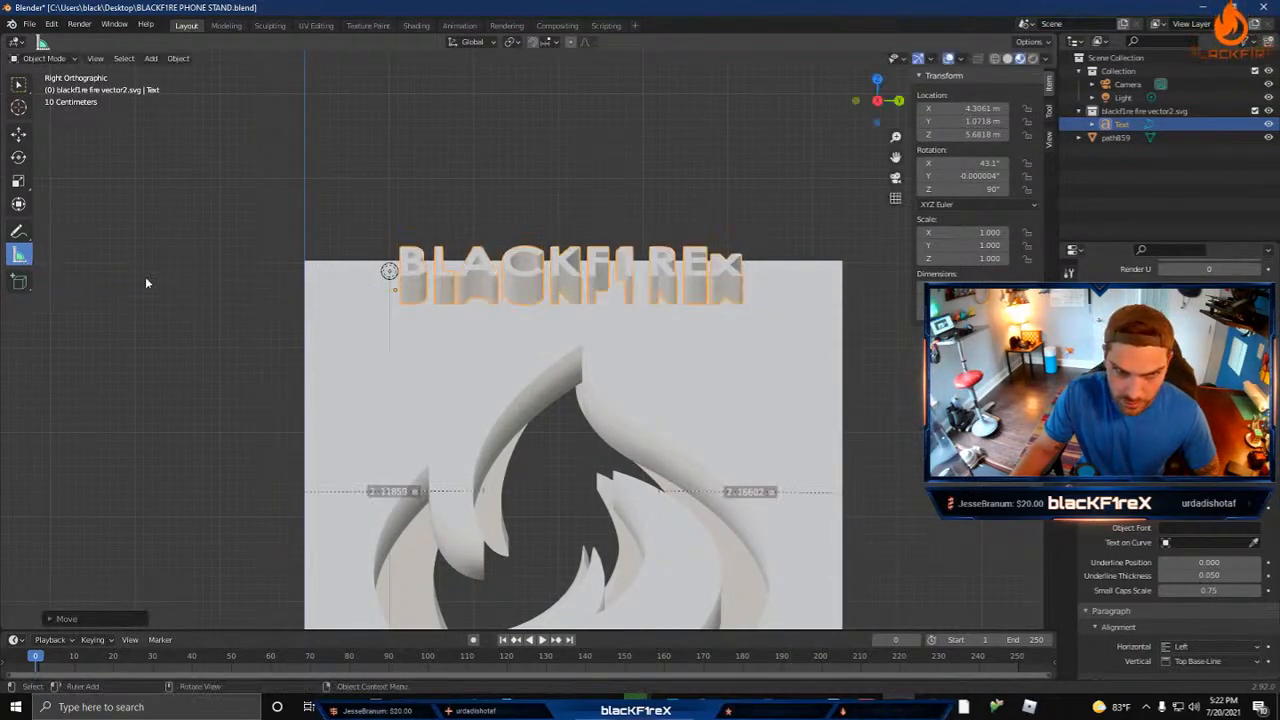
Step: Measure the gaps between the lettering's ends and the stand's side edges, and nudge the lettering along Y to about 1.064 m
drag(305, 285, 401, 285)
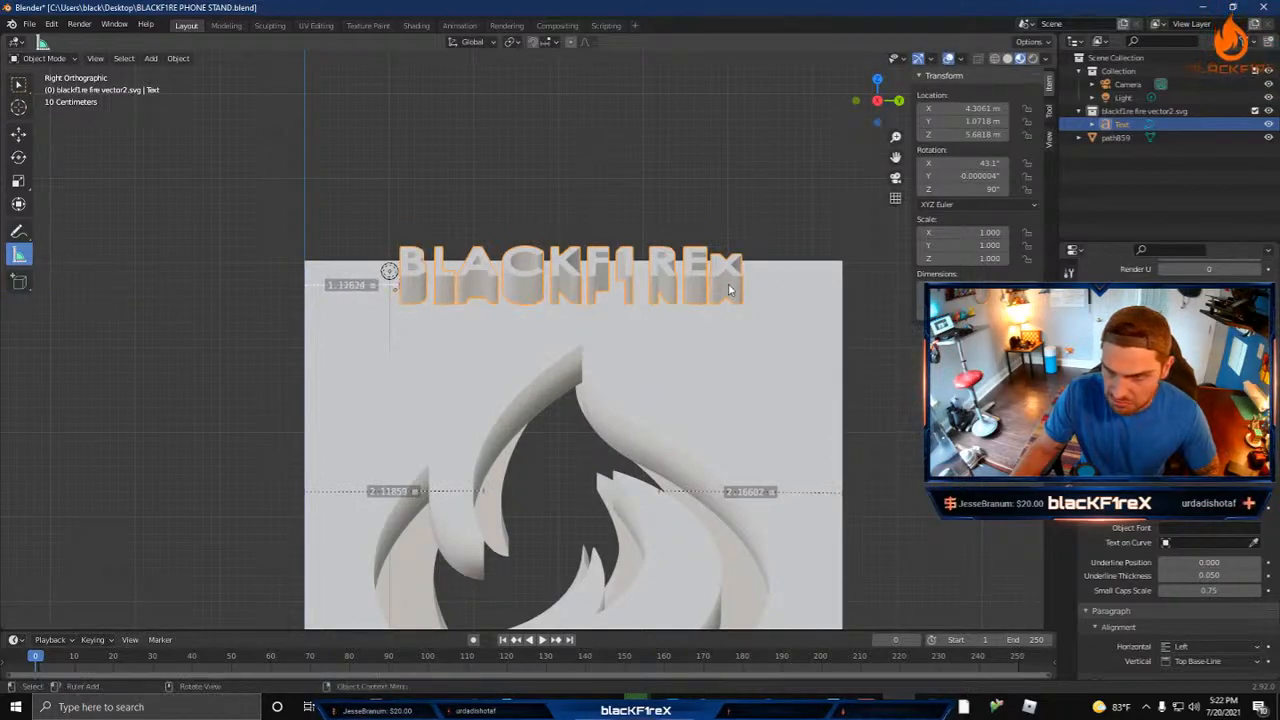
drag(843, 292, 744, 290)
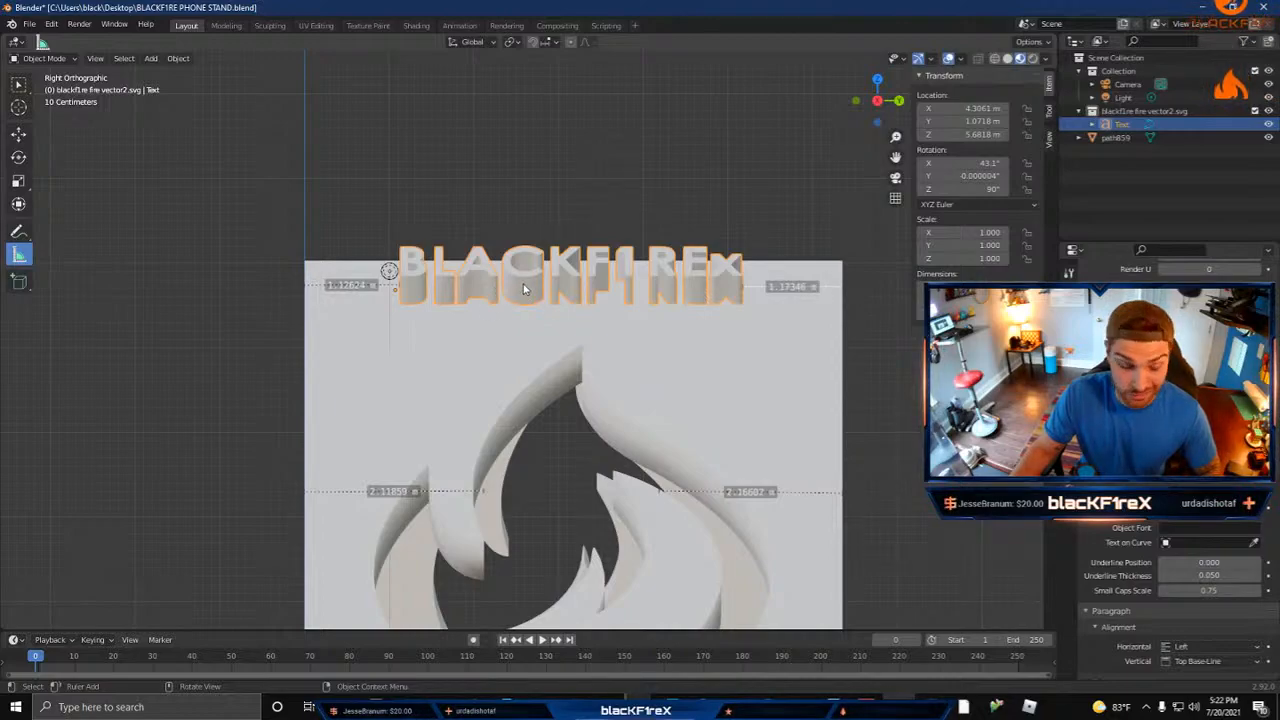
key(g)
key(y)
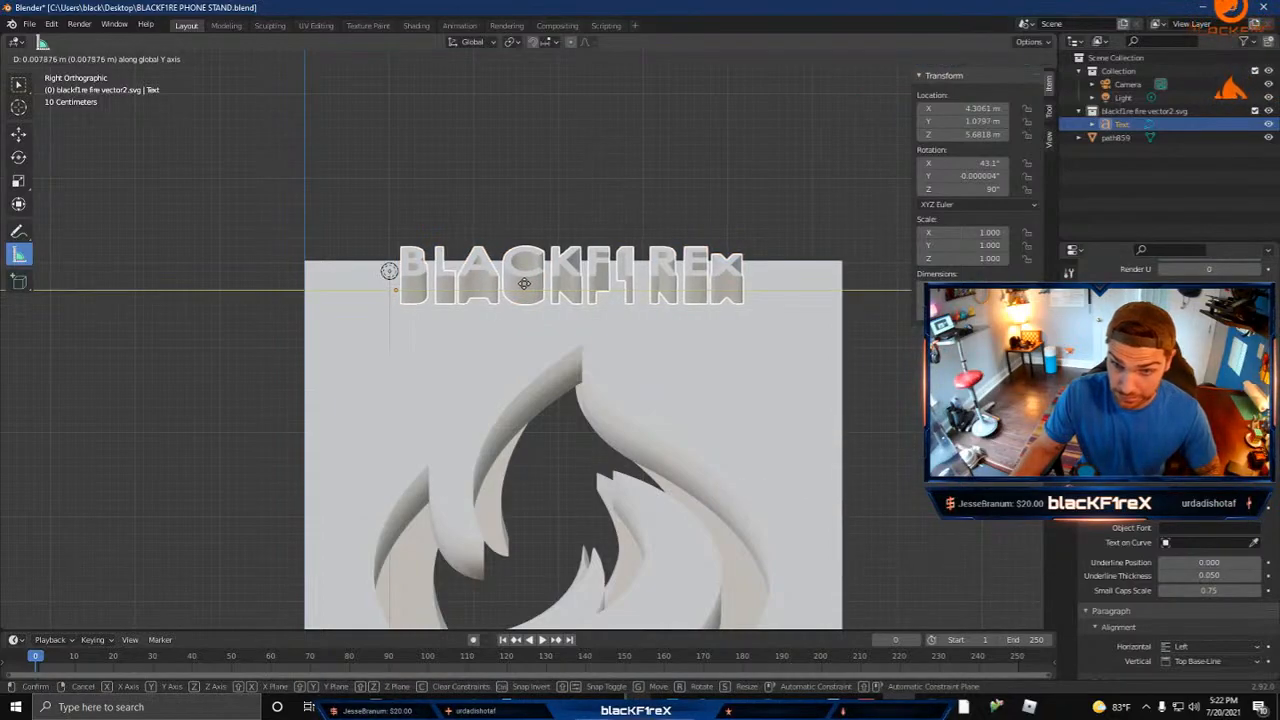
click(523, 289)
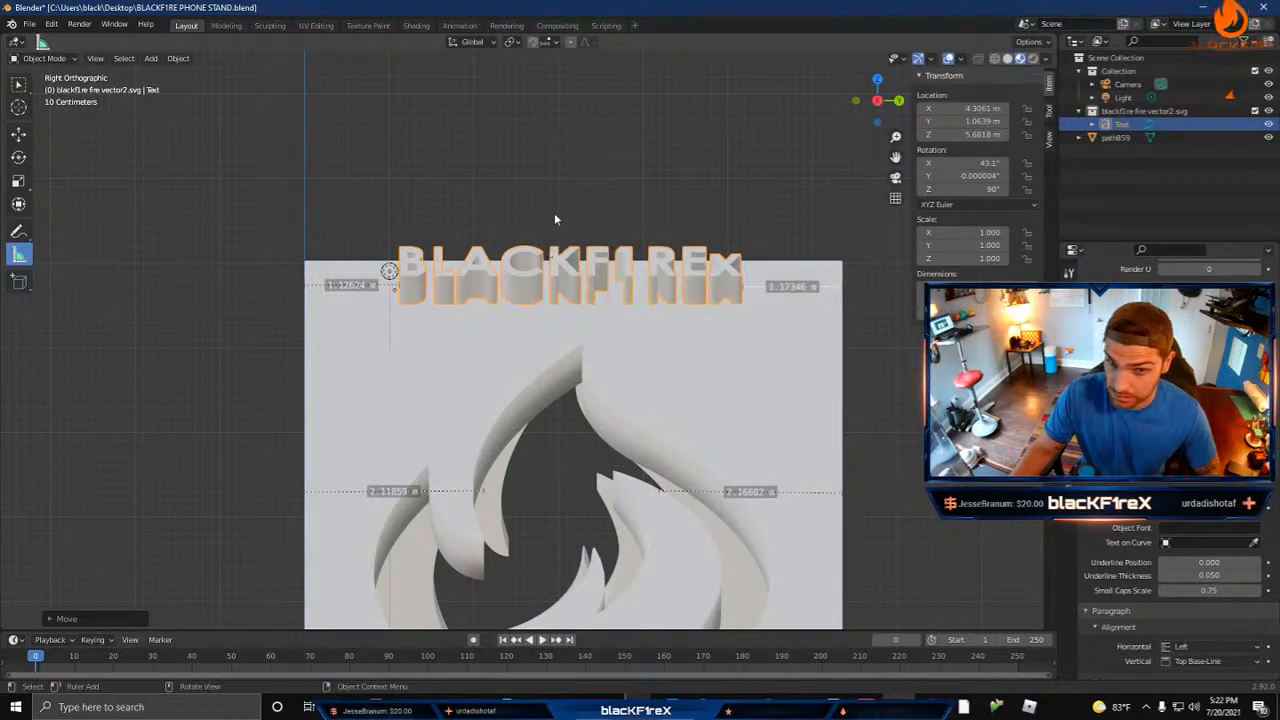
Step: Move the lettering to about X 3.83 m and Z 5.25 m so it sinks into the long leg's surface near the apex
click(592, 188)
middle_drag(592, 188, 609, 212)
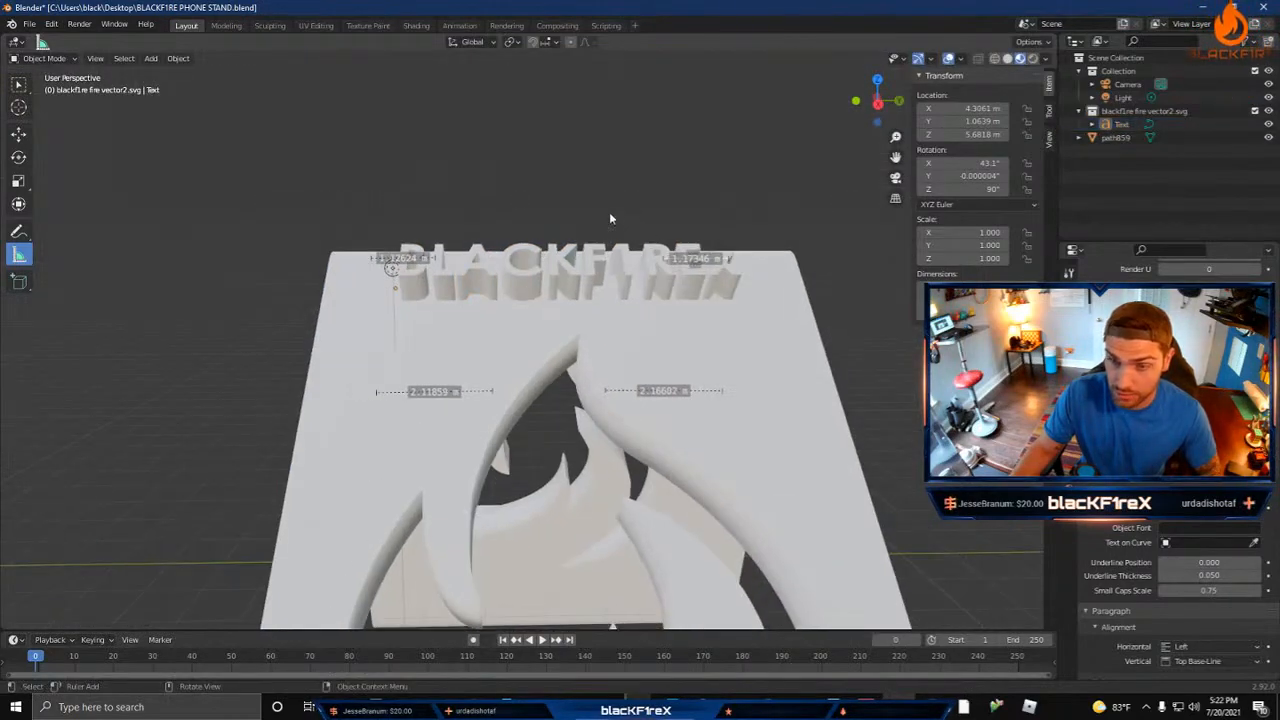
key(ctrl+KP_1)
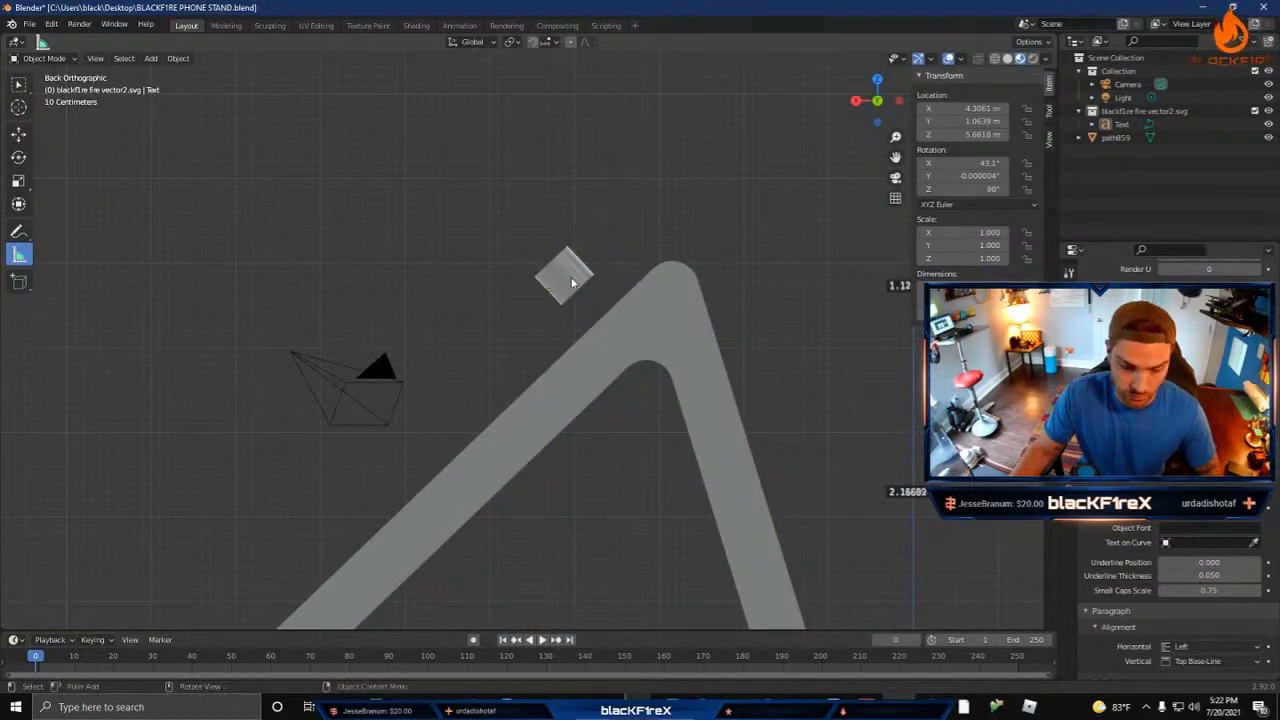
click(572, 283)
key(g)
key(x)
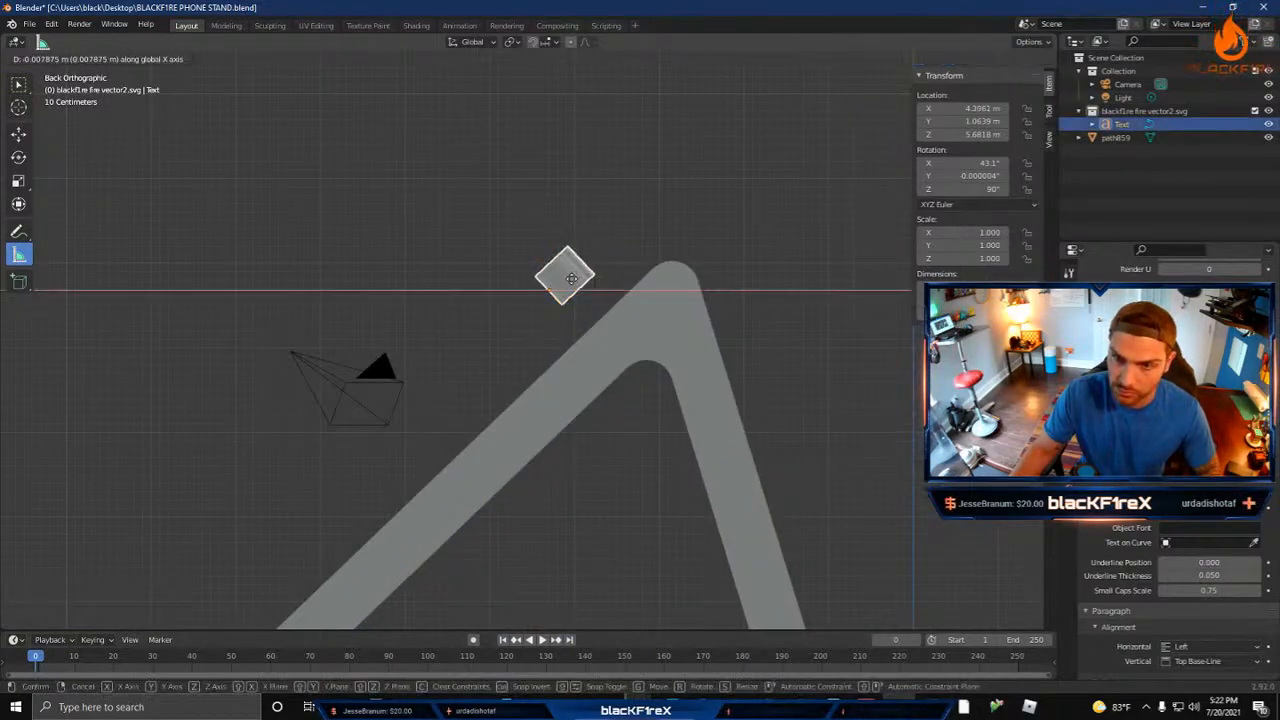
click(614, 289)
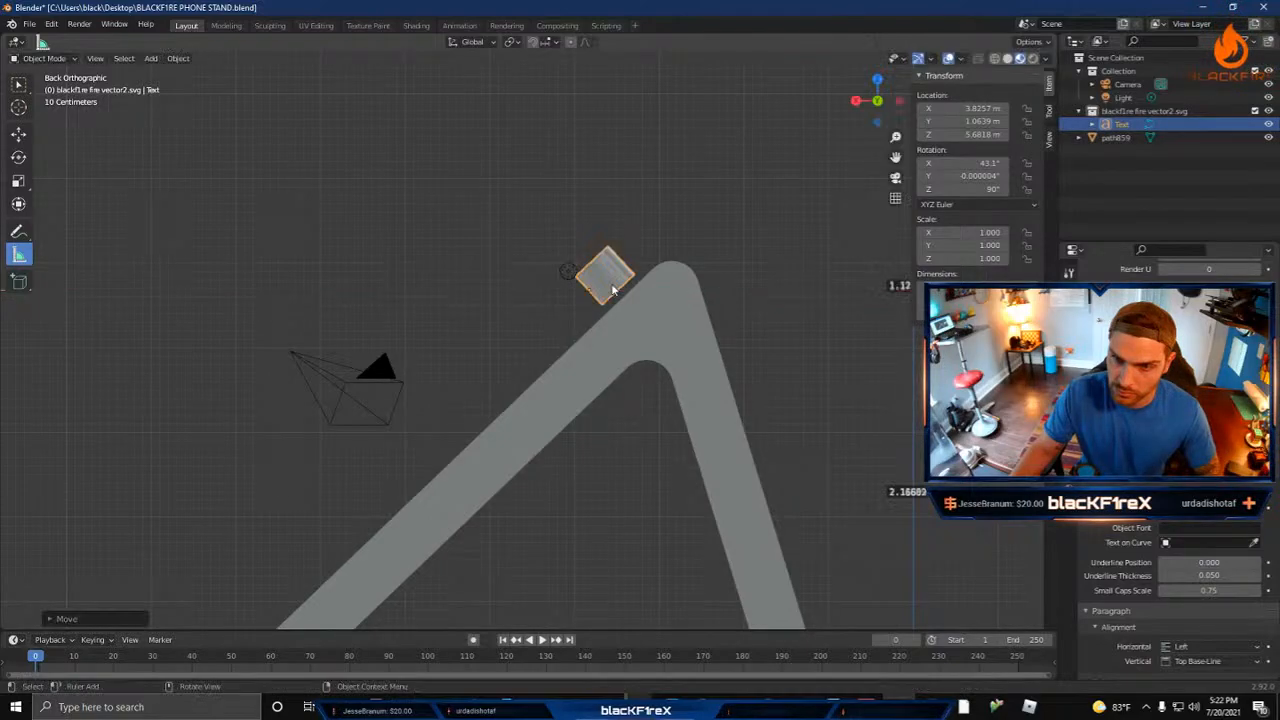
key(g)
key(z)
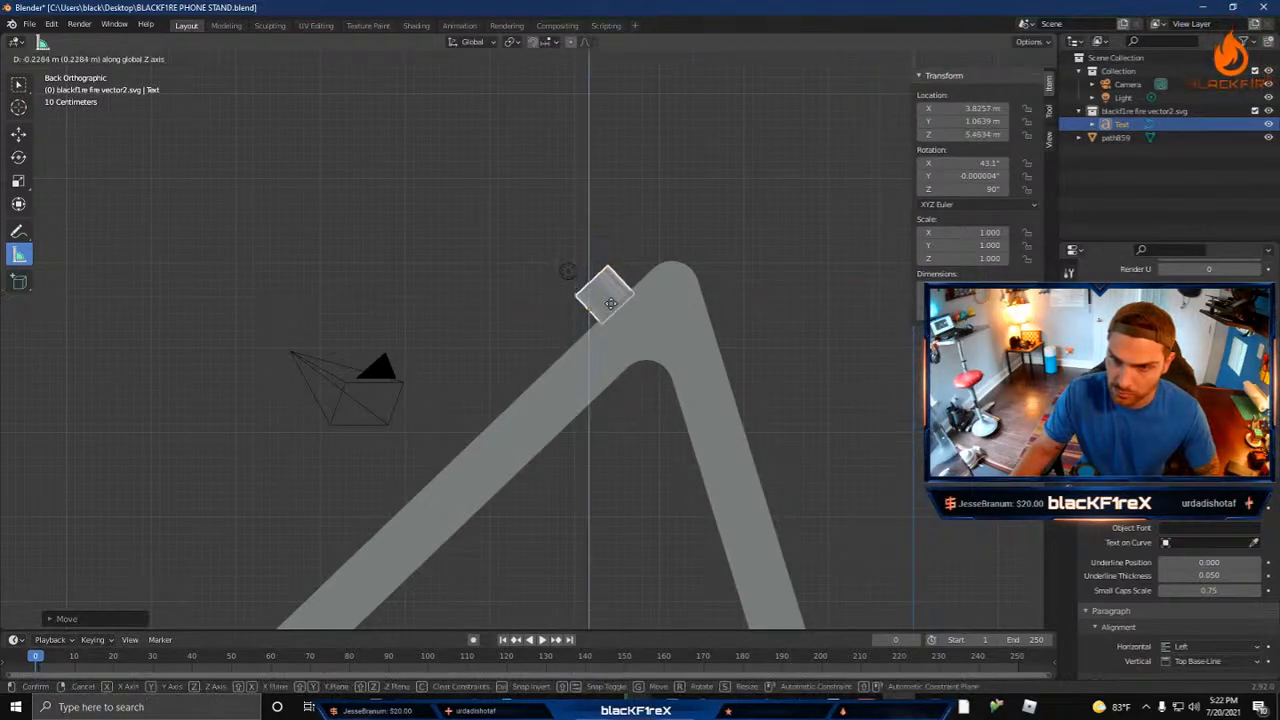
click(607, 316)
Step: Add a Boolean modifier to the phone stand
middle_drag(492, 352, 568, 364)
scroll(568, 364, down, 6)
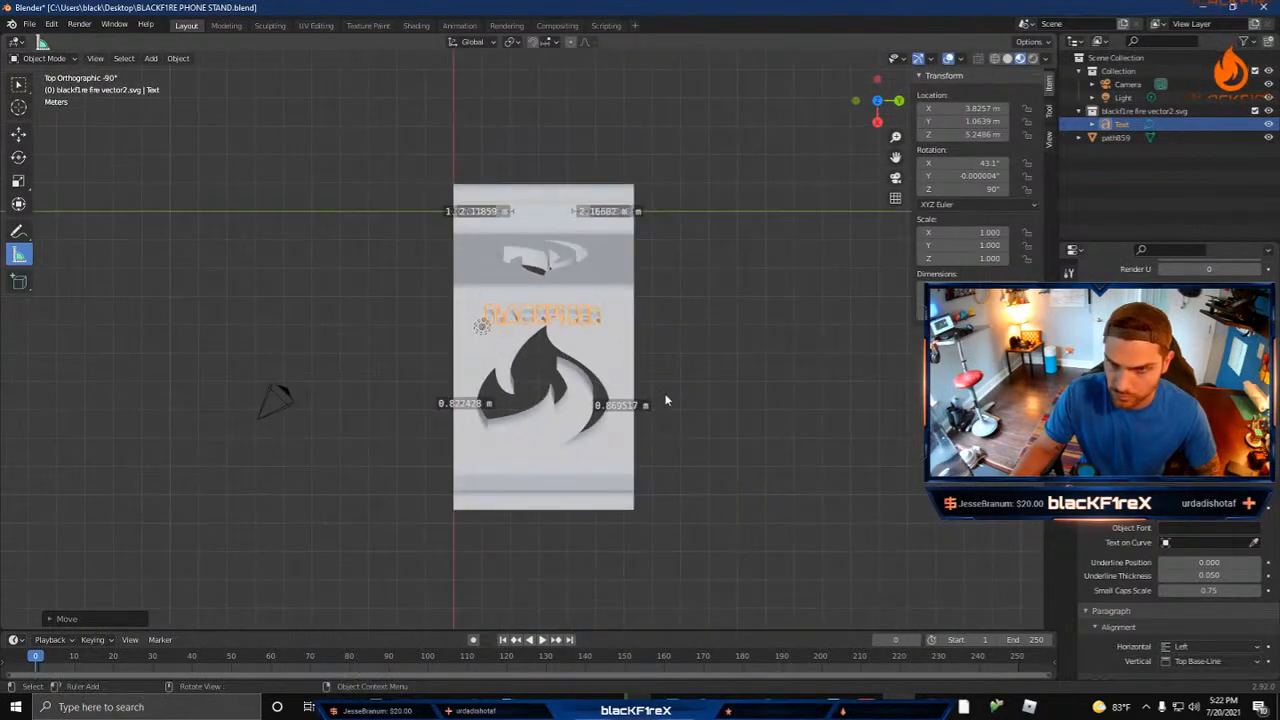
middle_drag(663, 395, 566, 310)
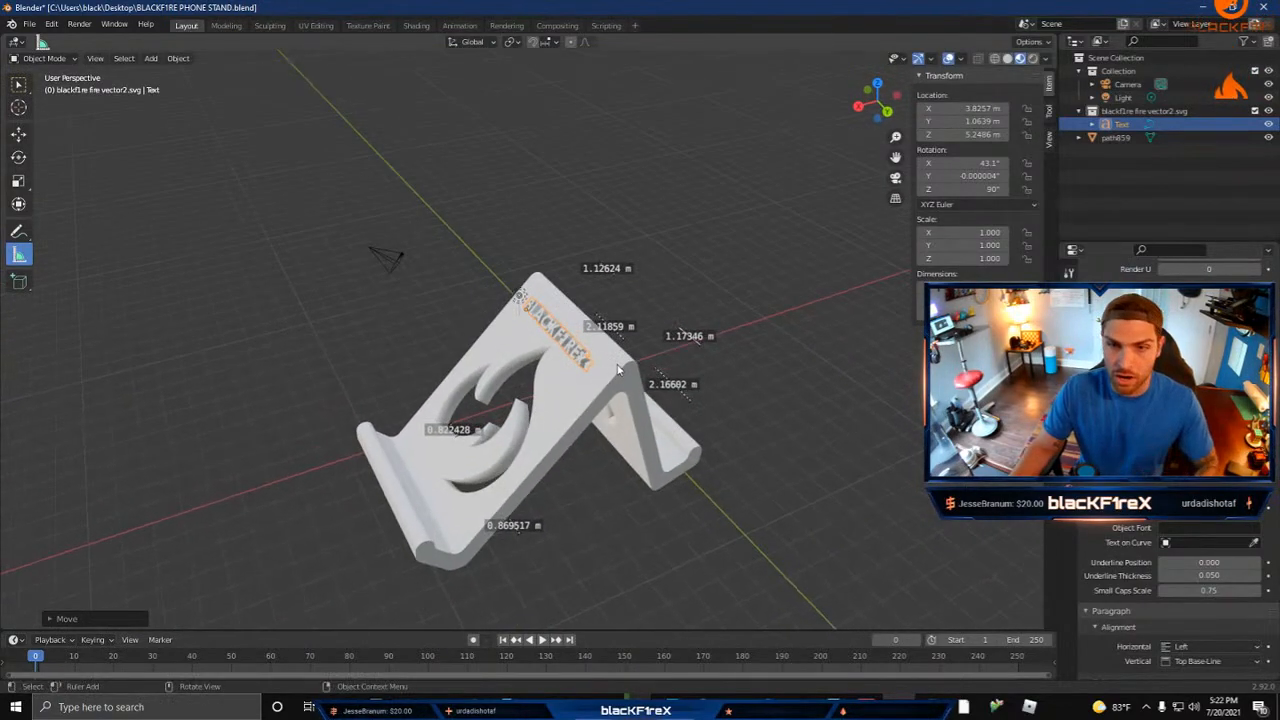
click(565, 415)
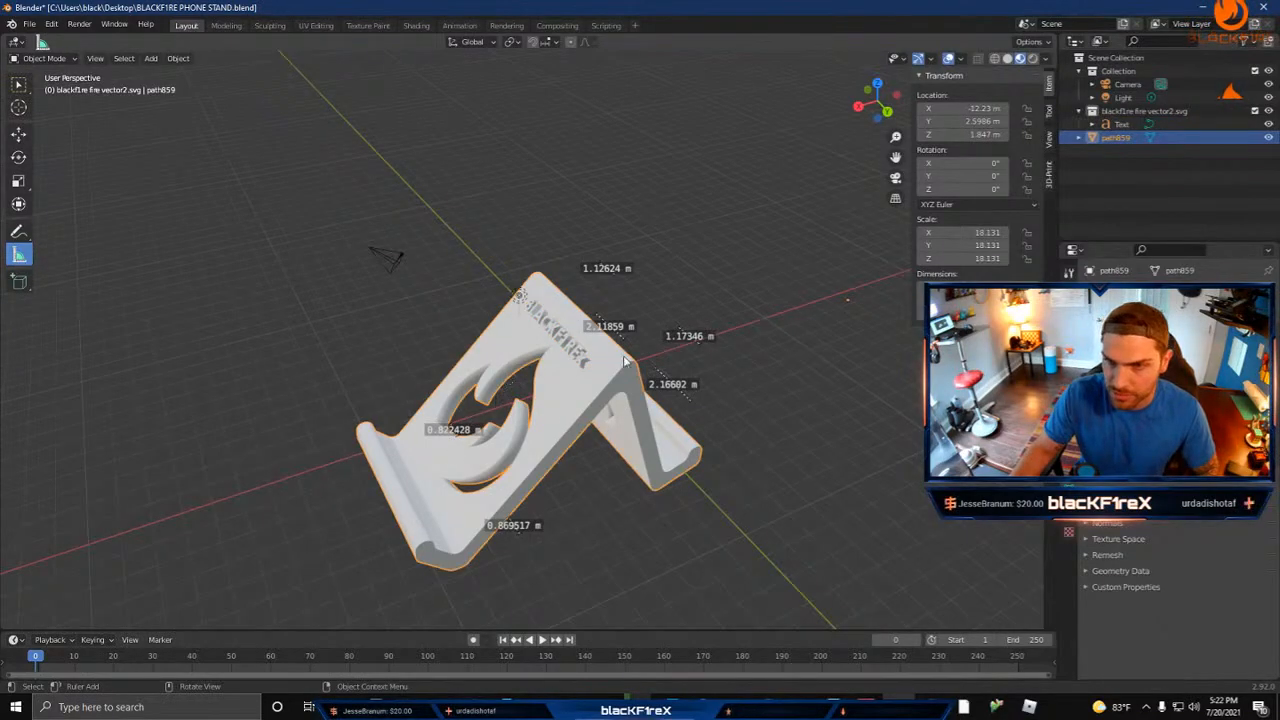
middle_drag(625, 362, 680, 372)
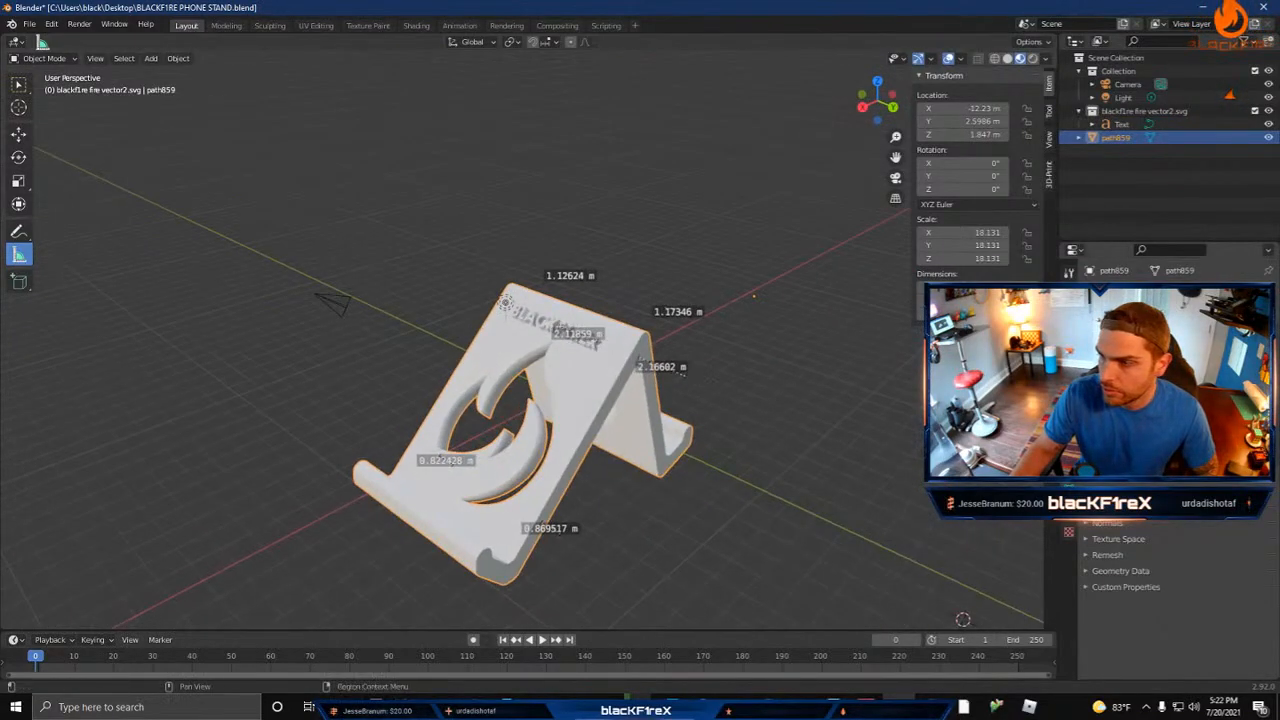
click(1069, 414)
click(1150, 291)
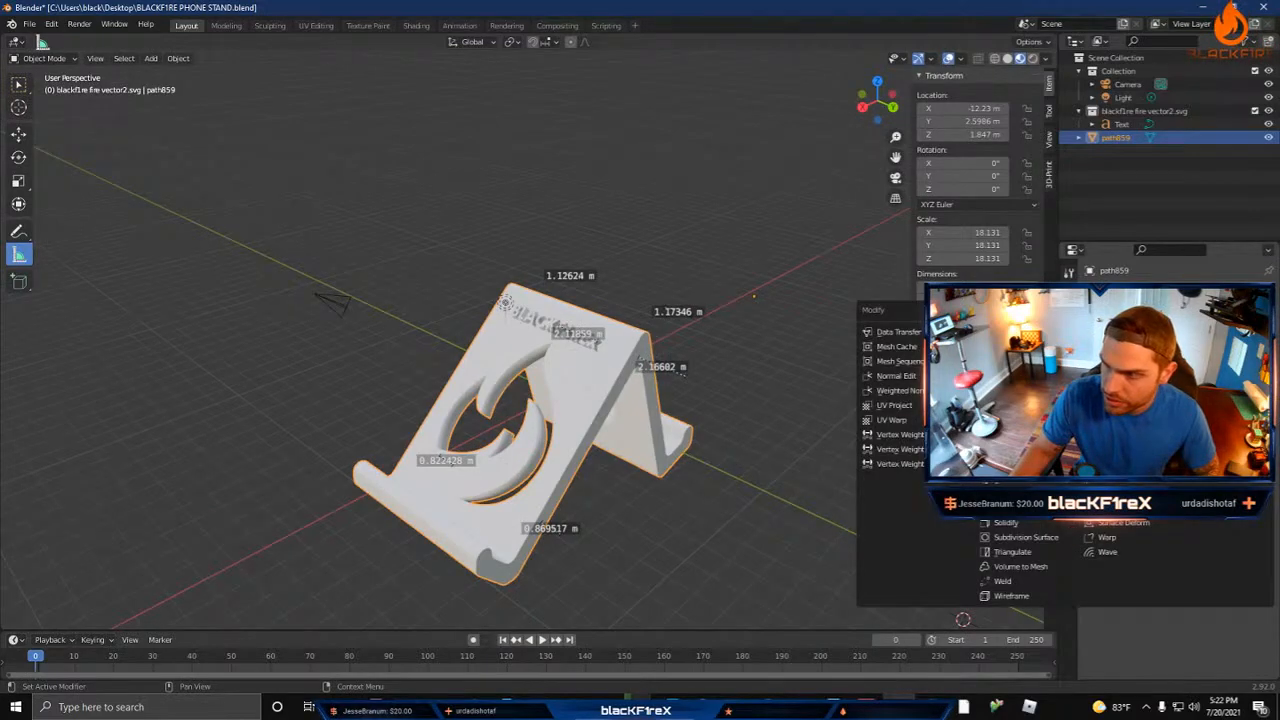
click(1008, 361)
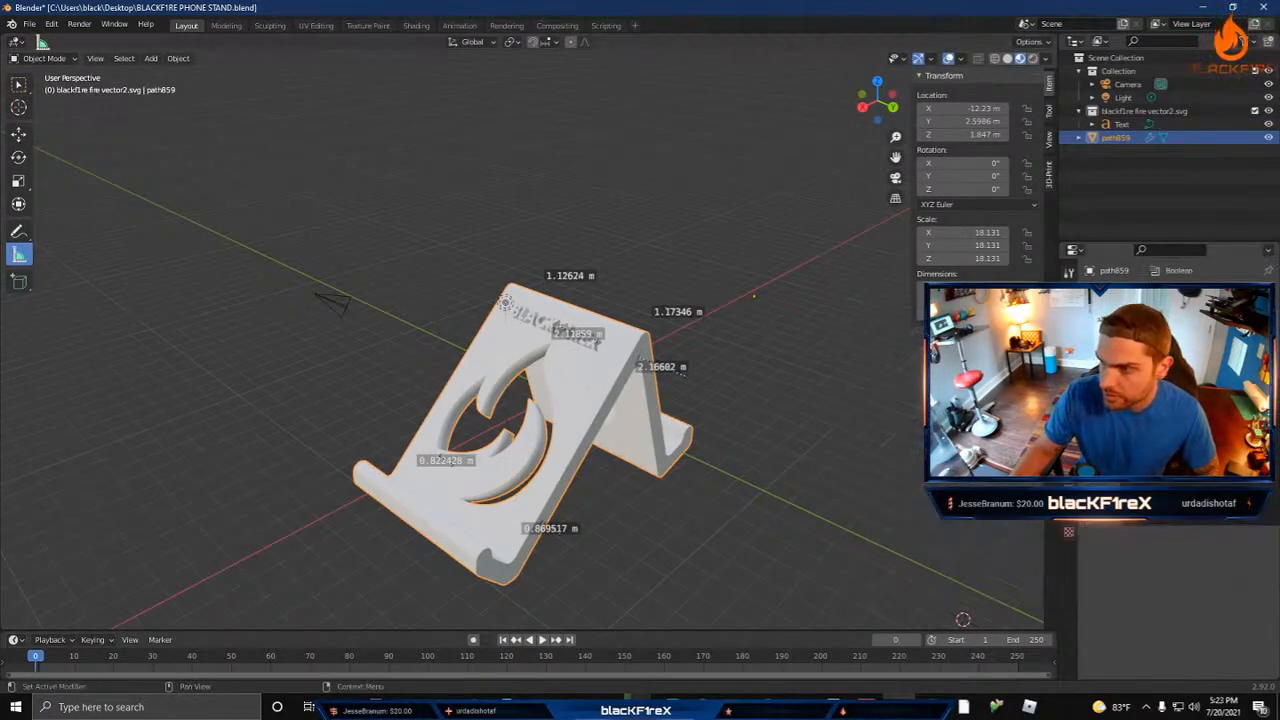
Step: Convert the BLACKF1REx text object to a mesh
click(531, 324)
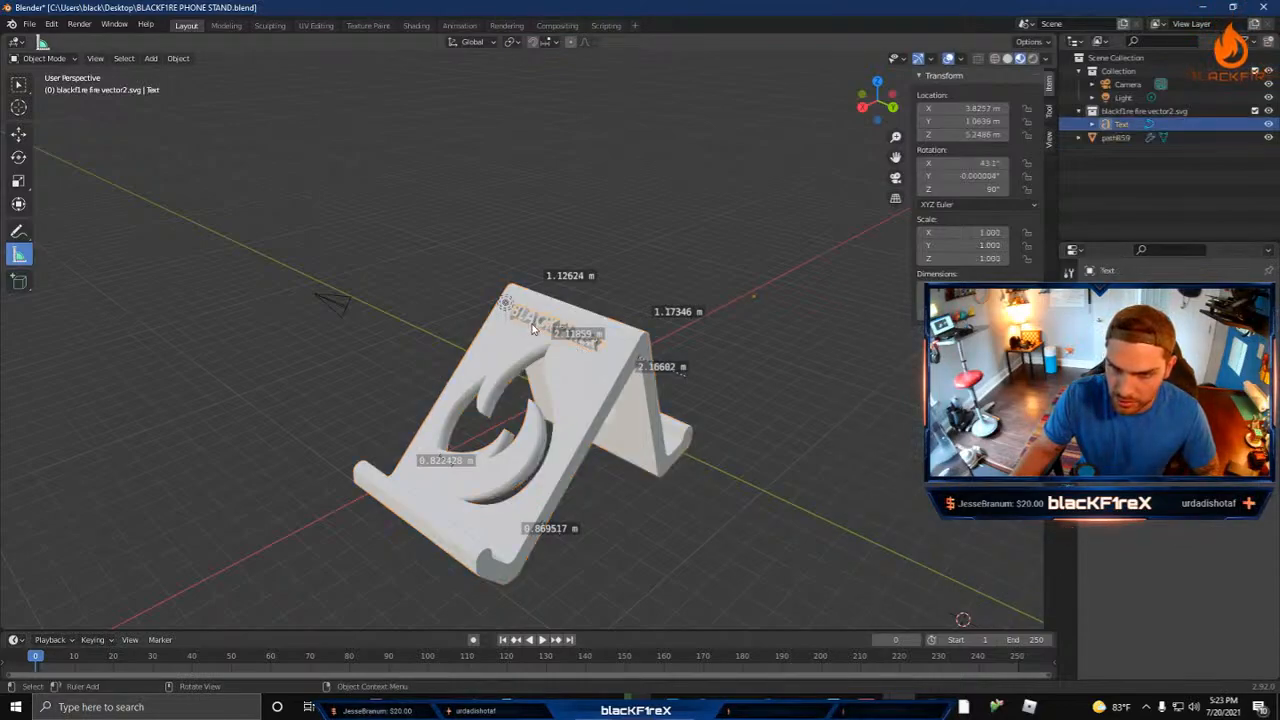
right_click(531, 324)
click(527, 354)
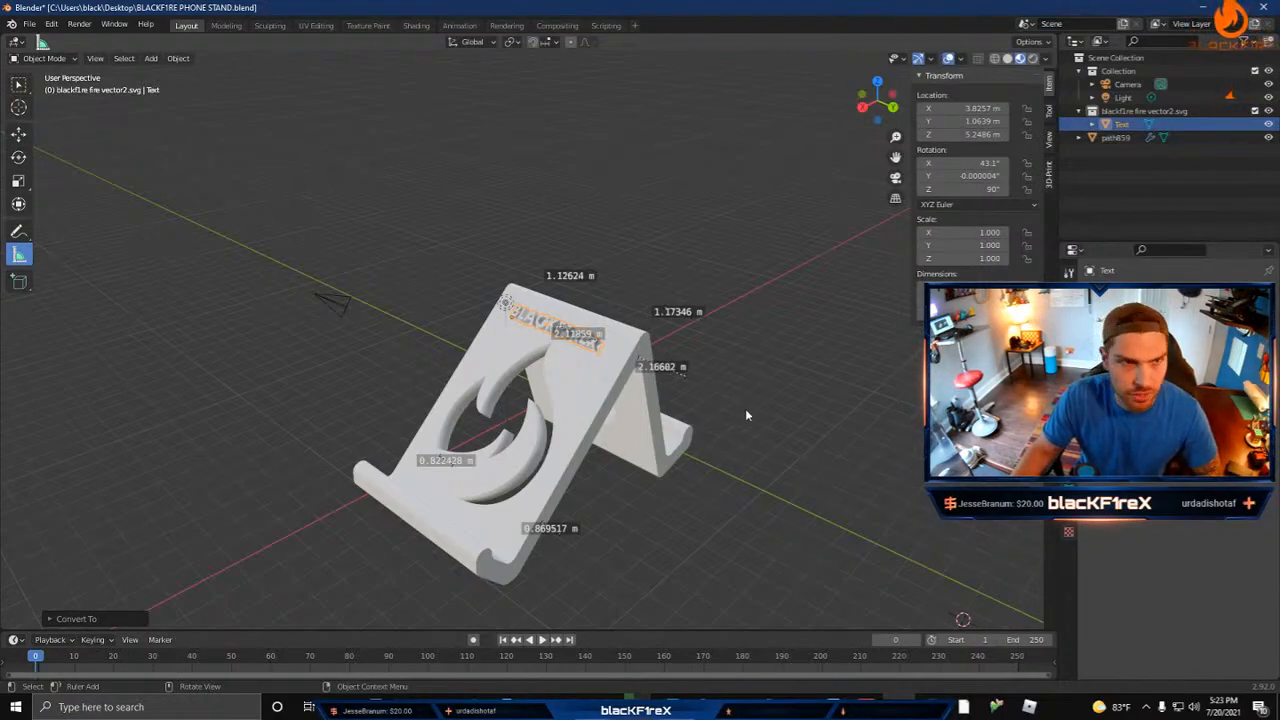
Step: Apply the stand's Boolean cut with the lettering as the cutter, and delete the lettering object
click(626, 378)
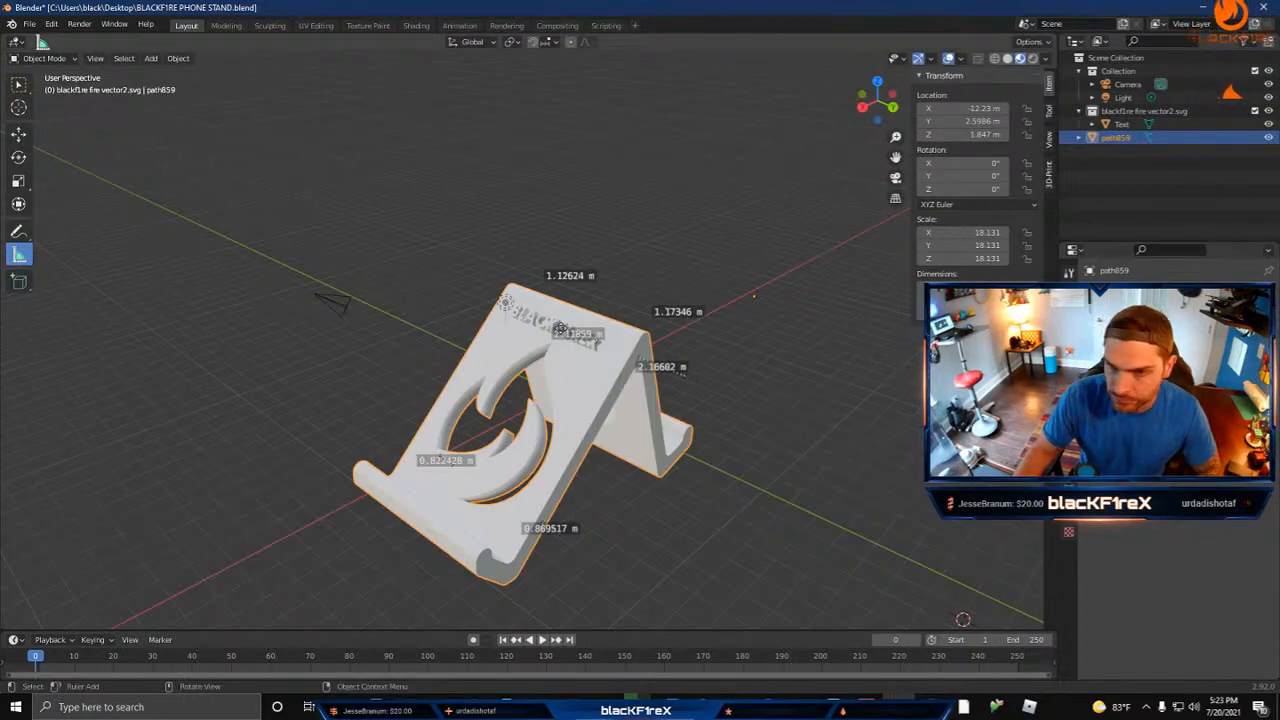
click(519, 318)
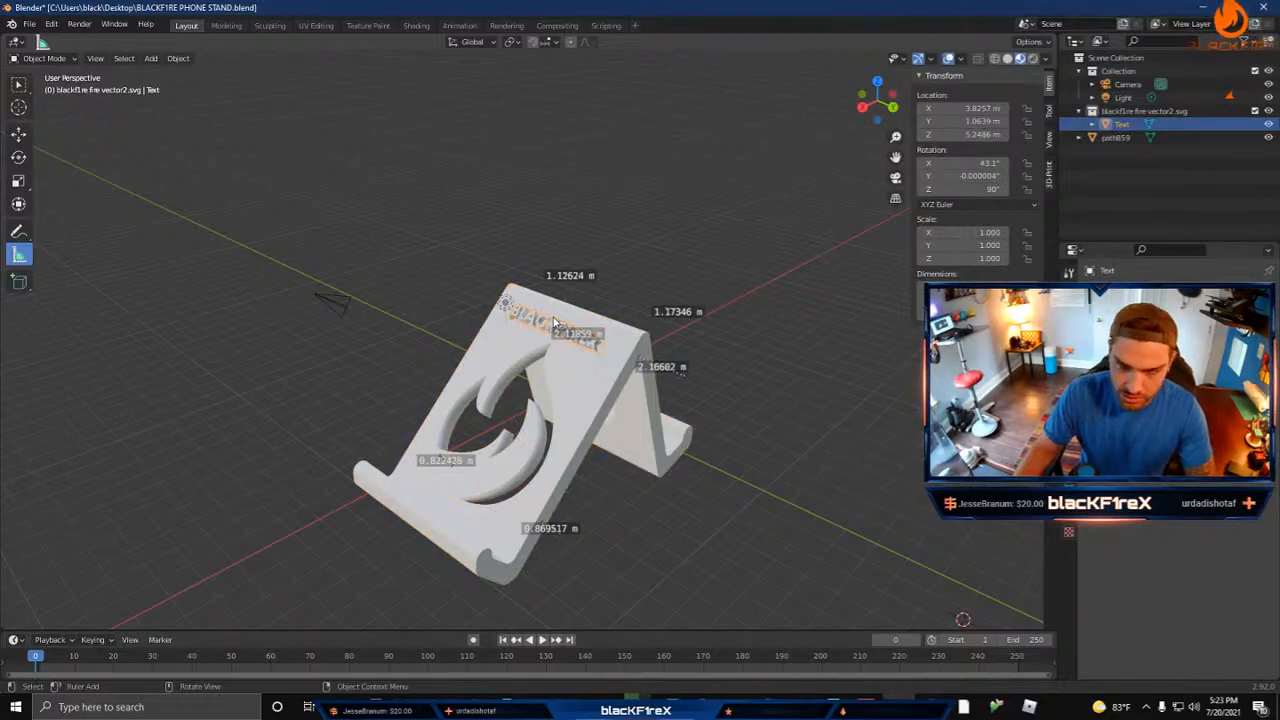
key(Delete)
Step: Check the engraved lettering on the stand and save BLACKF1RE PHONE STAND.blend
scroll(578, 366, up, 8)
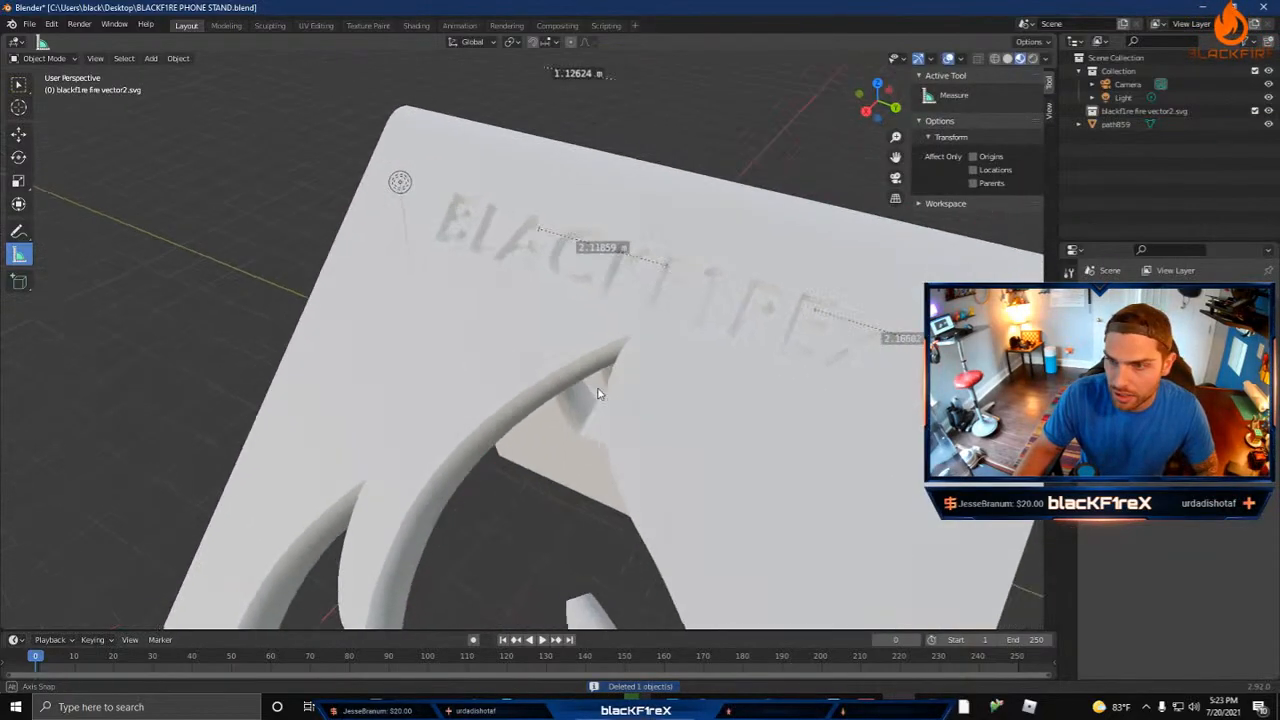
middle_drag(598, 393, 649, 409)
scroll(676, 396, down, 4)
middle_drag(792, 424, 780, 474)
scroll(712, 410, down, 3)
middle_drag(823, 434, 830, 405)
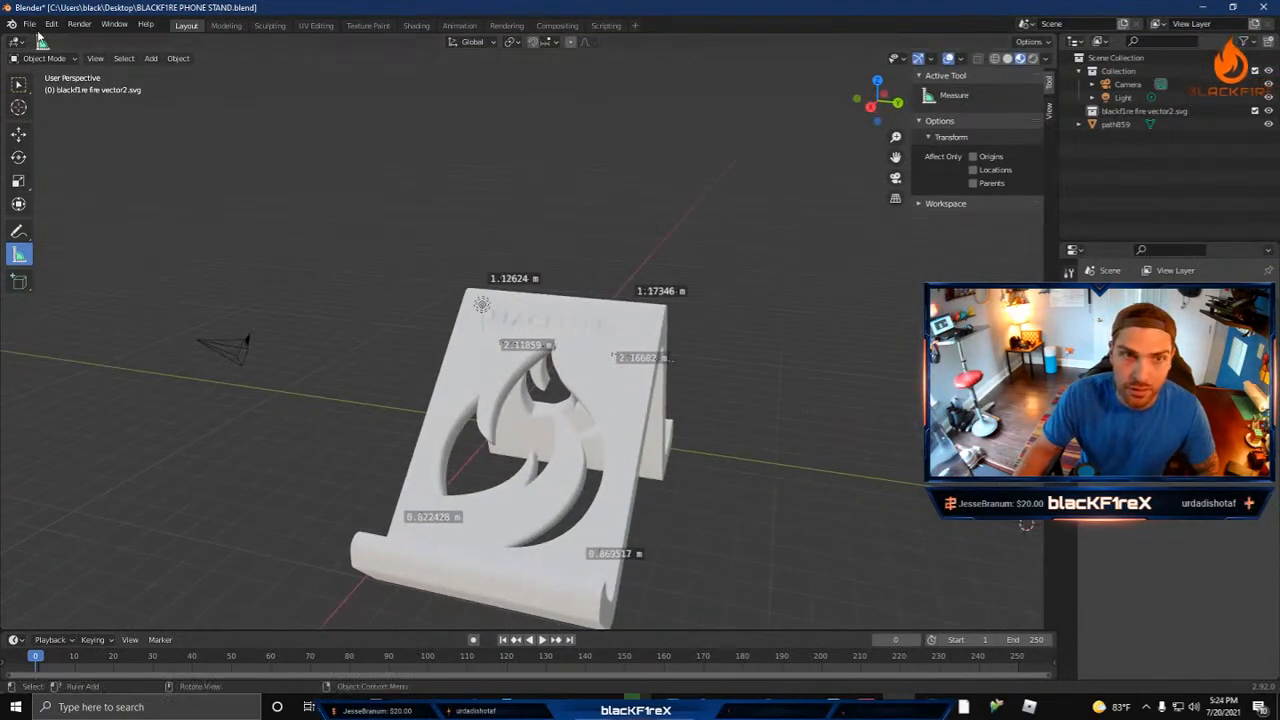
click(30, 24)
click(62, 114)
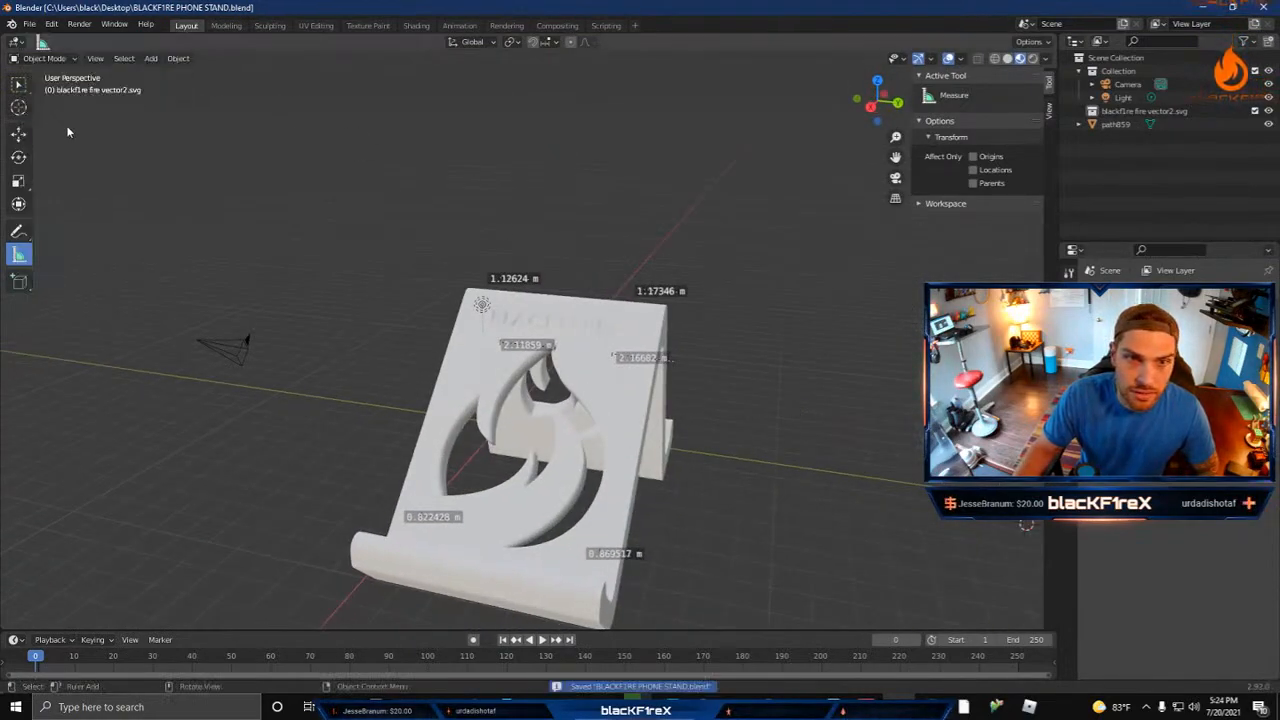
Step: Start an STL export of the phone stand and browse to the 3D Printing folder on WOW DRIVE (G:)
click(30, 24)
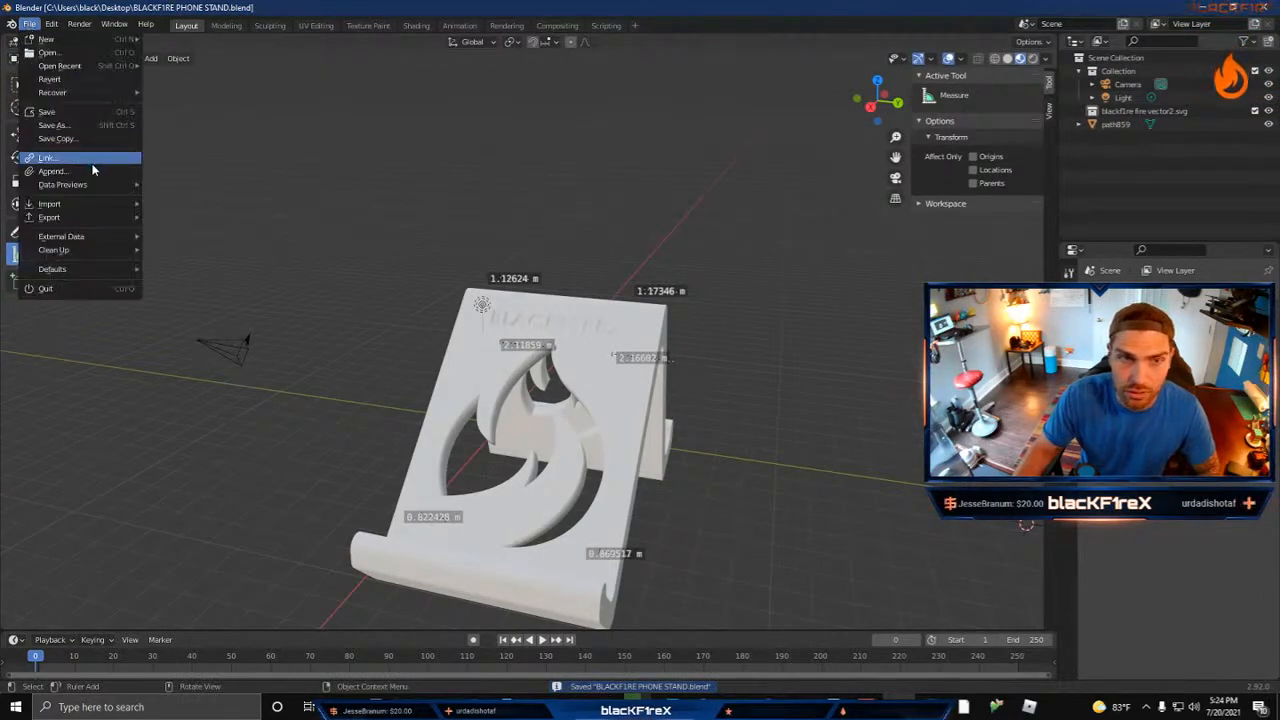
mouse_move(90, 217)
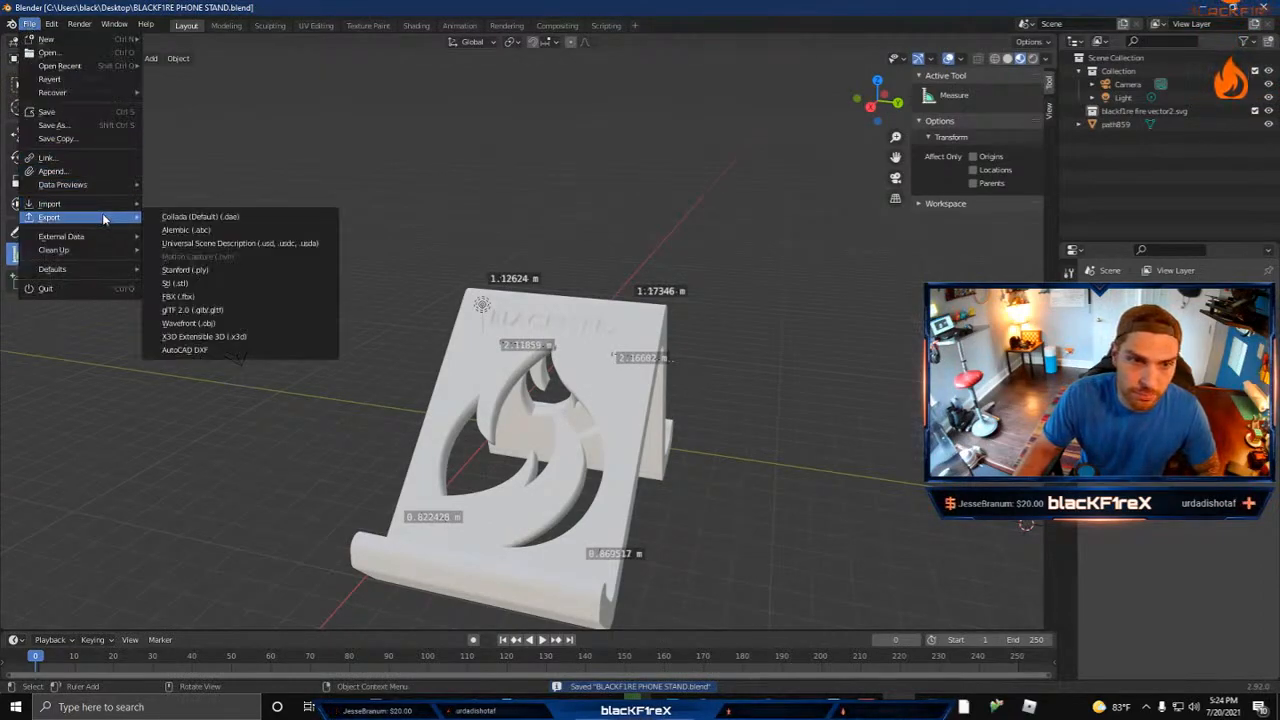
click(232, 283)
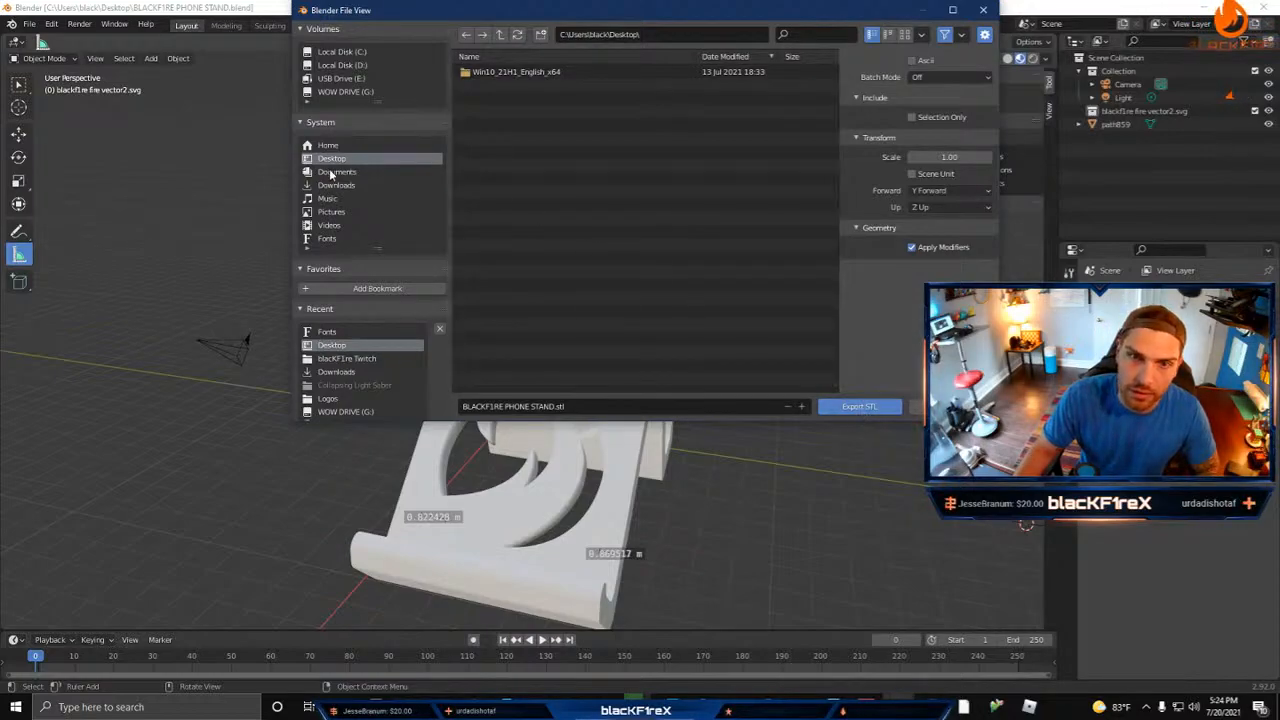
scroll(340, 379, down, 1)
click(340, 384)
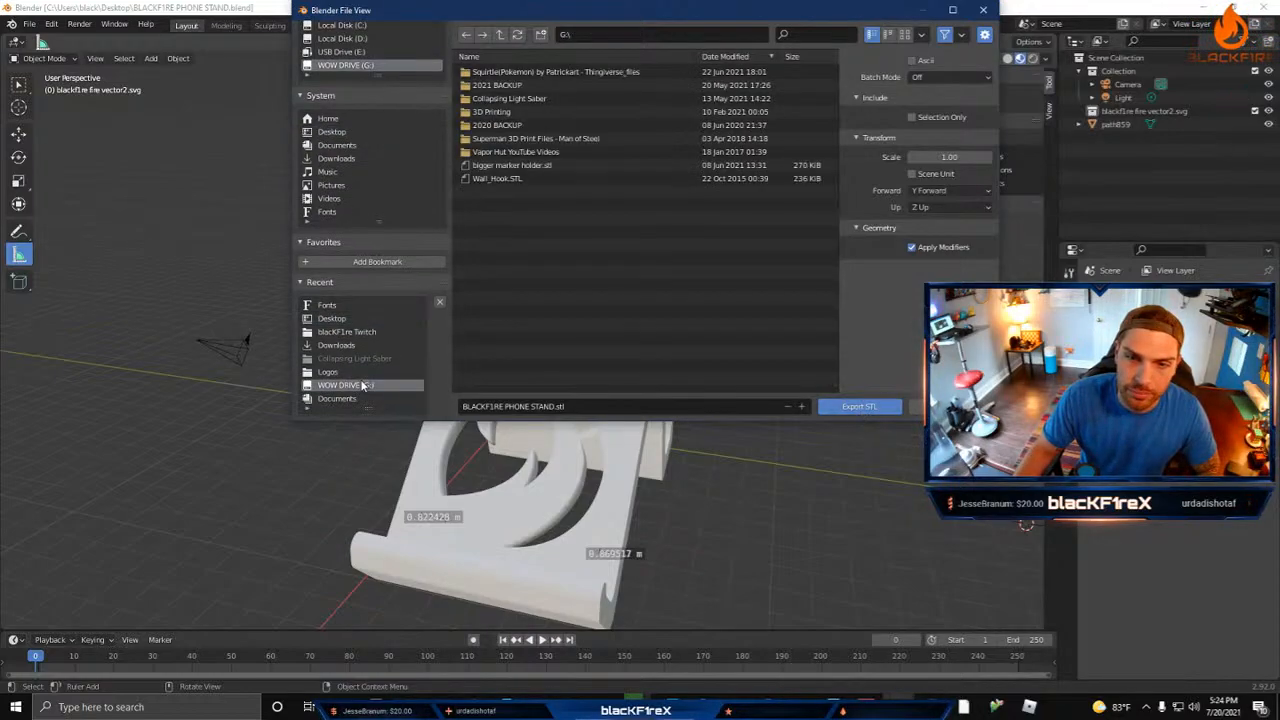
double_click(510, 111)
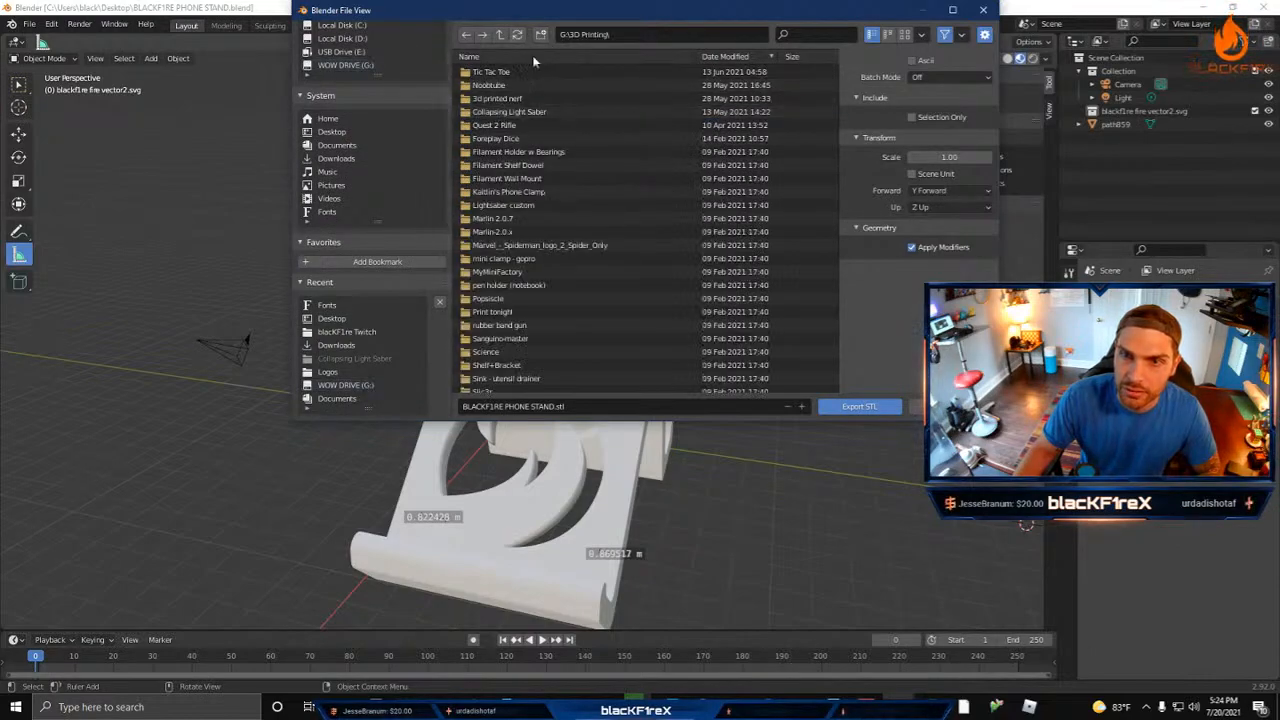
Step: Create a folder named blacKF1re phone stand and export BLACKF1RE PHONE STAND.stl into it
click(540, 35)
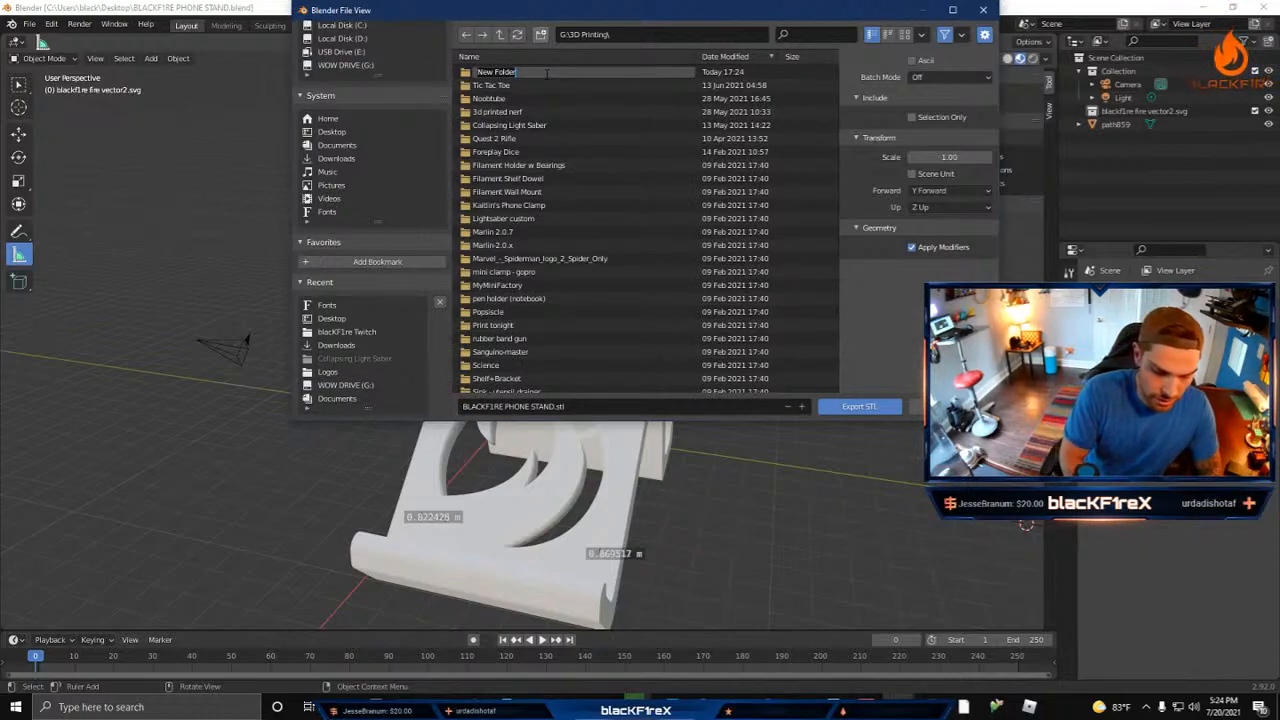
text(Blac)
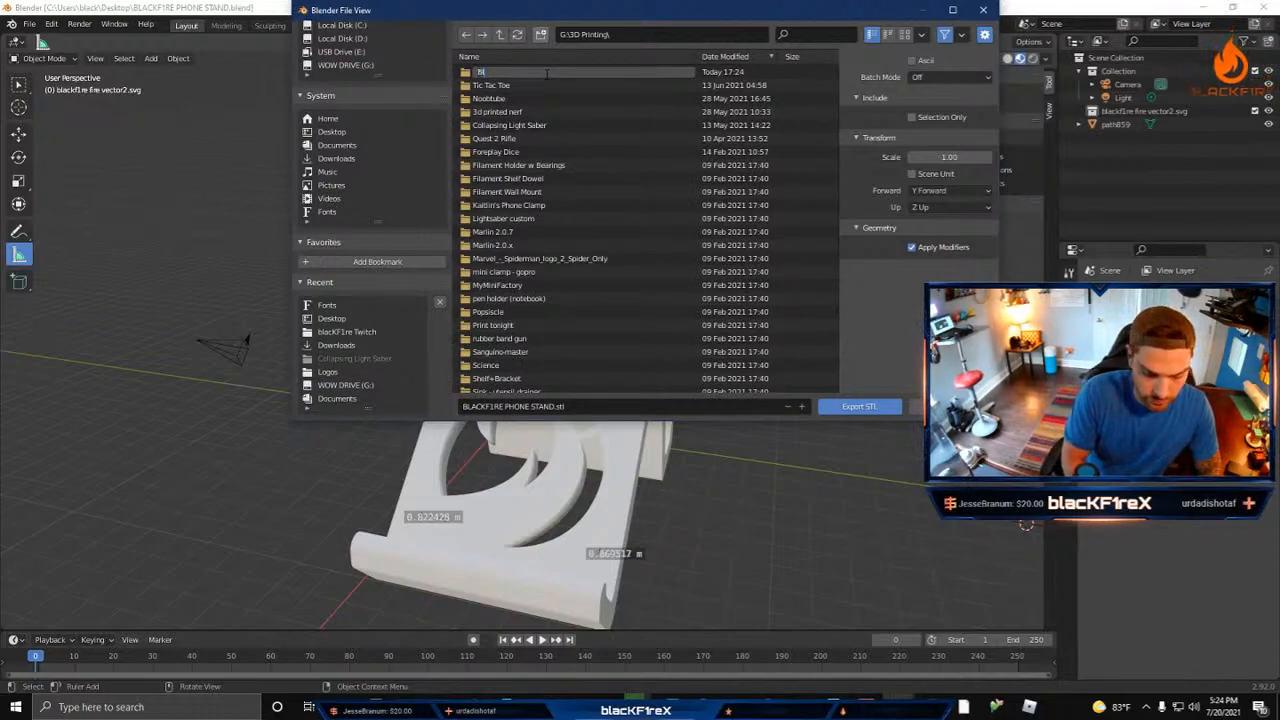
text(blackF1r)
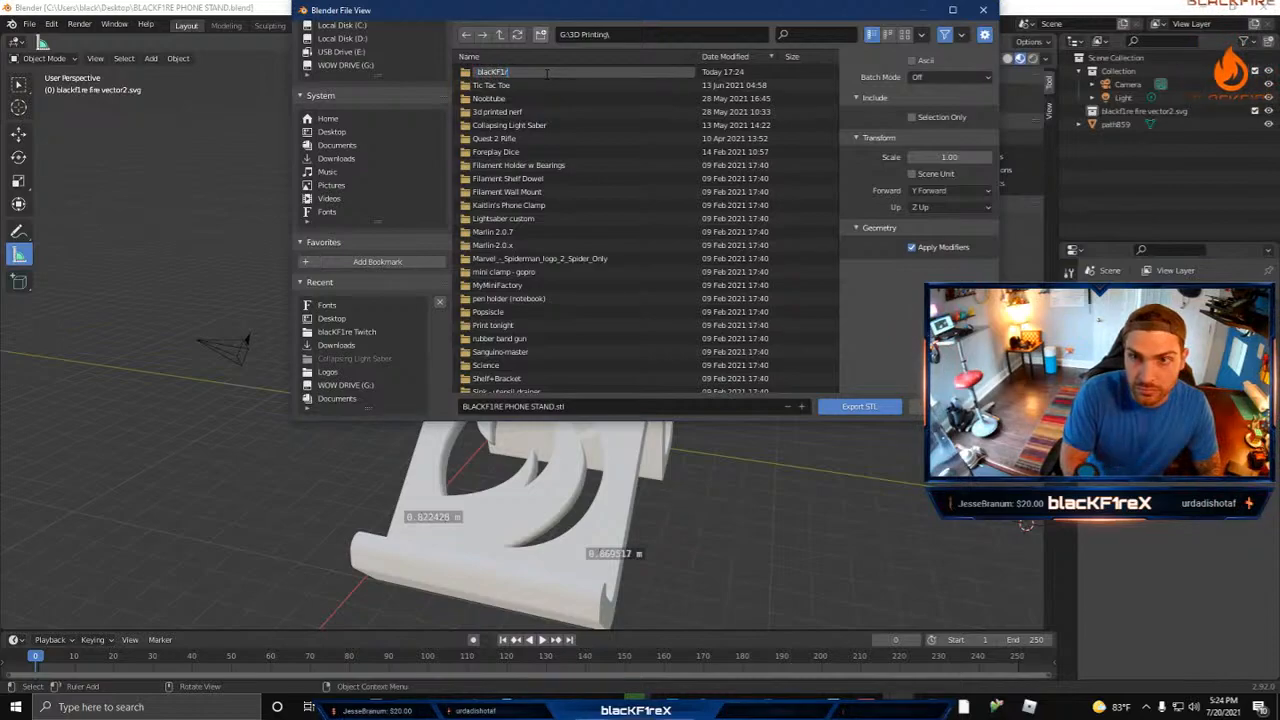
text(e plhone stand)
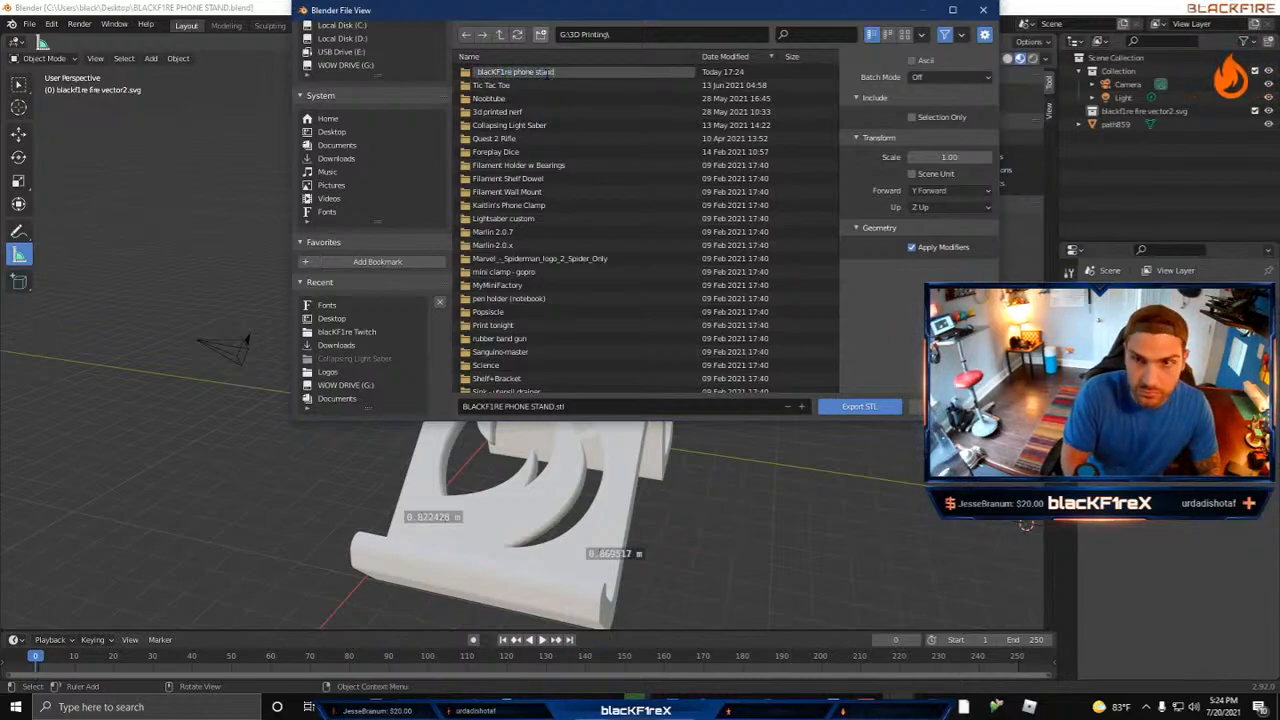
key(Return)
double_click(545, 73)
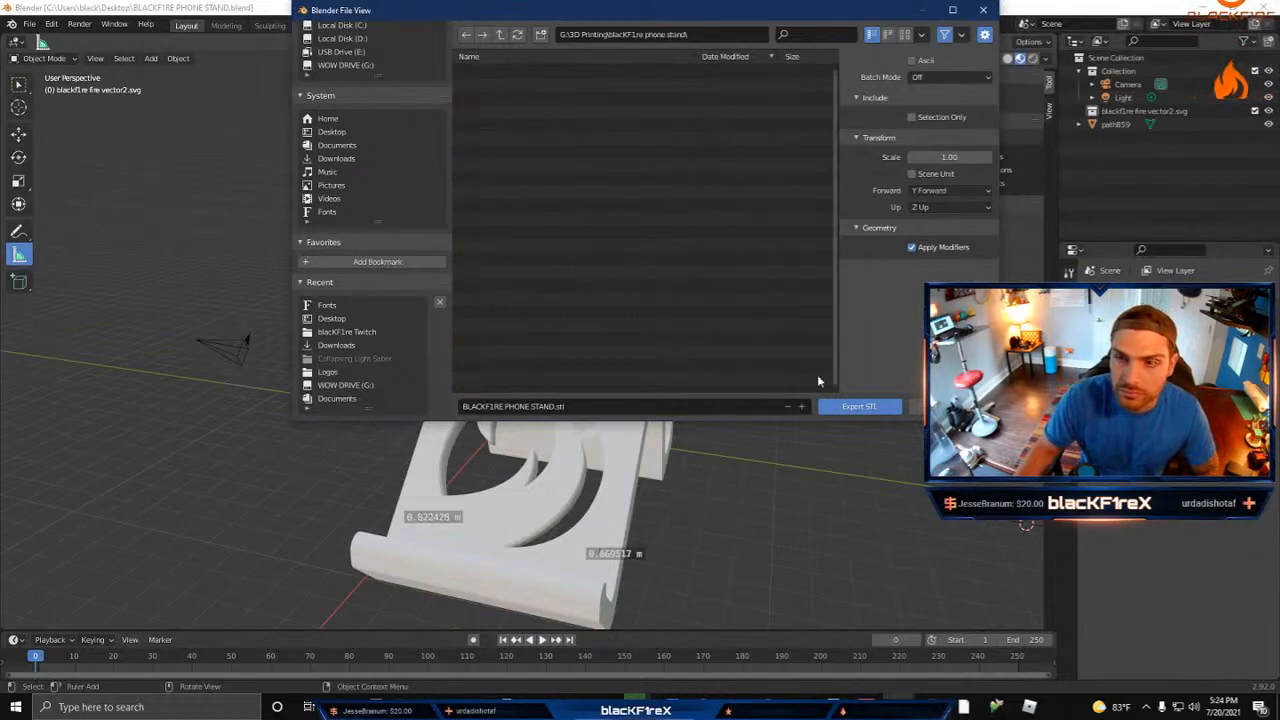
click(860, 406)
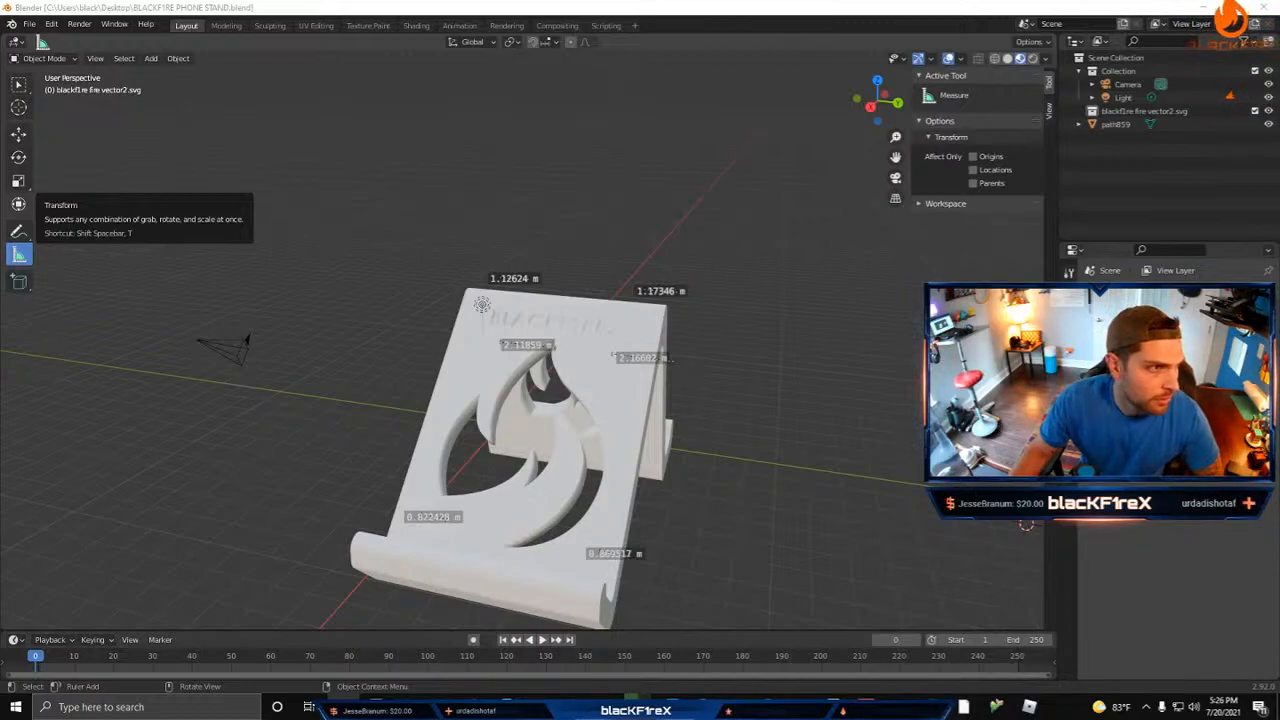
Step: Open the exported BLACKF1RE PHONE STAND file in Ultimaker Cura, maximize the window, and view the model on the build plate
drag(0, 86, 527, 130)
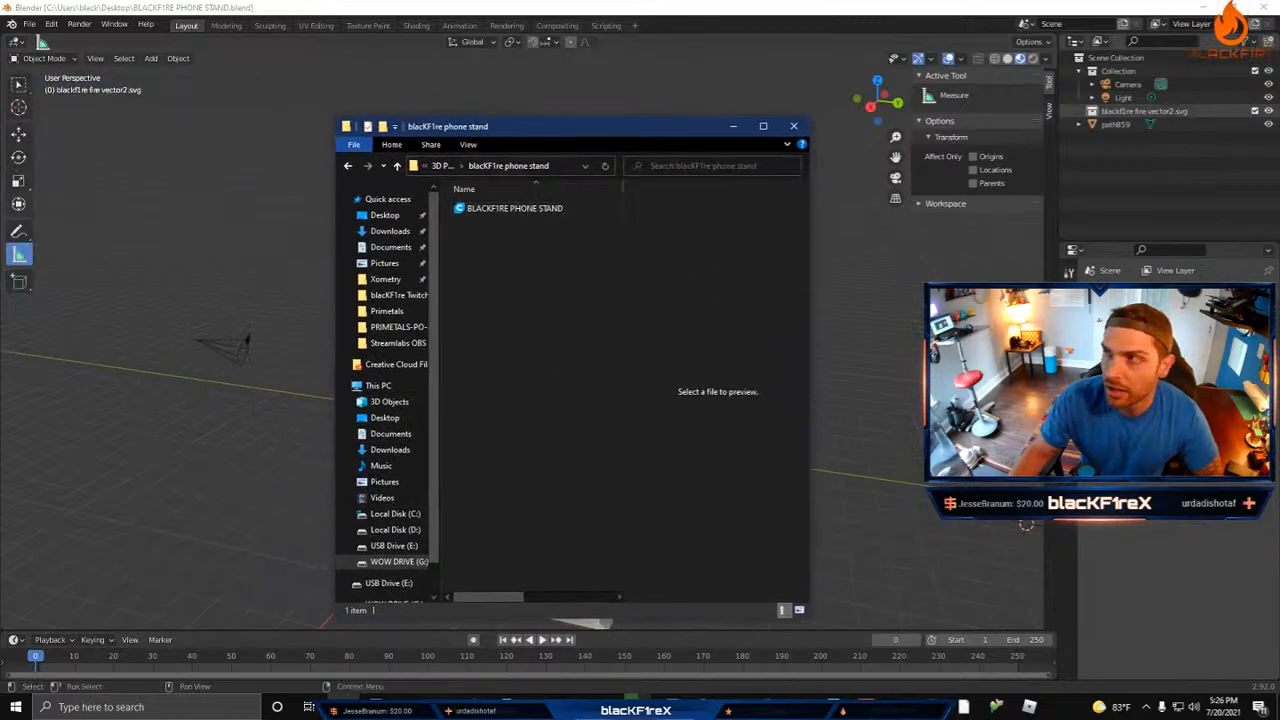
click(480, 208)
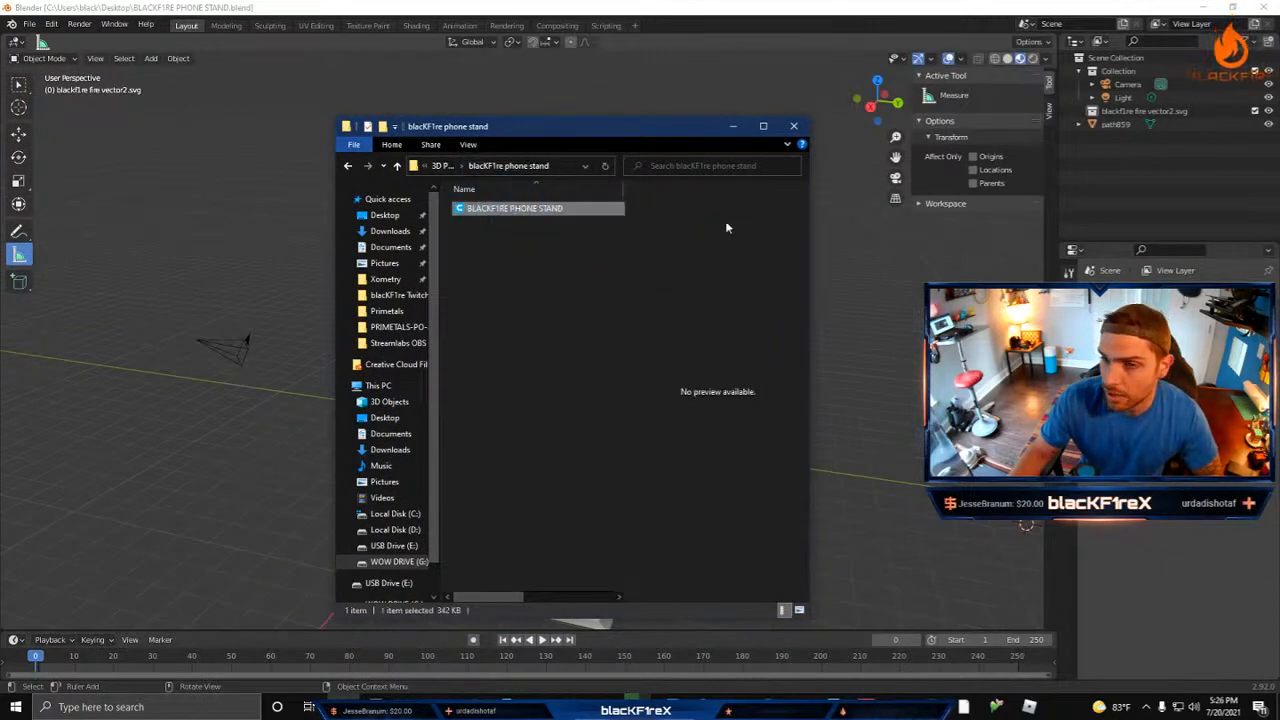
click(733, 126)
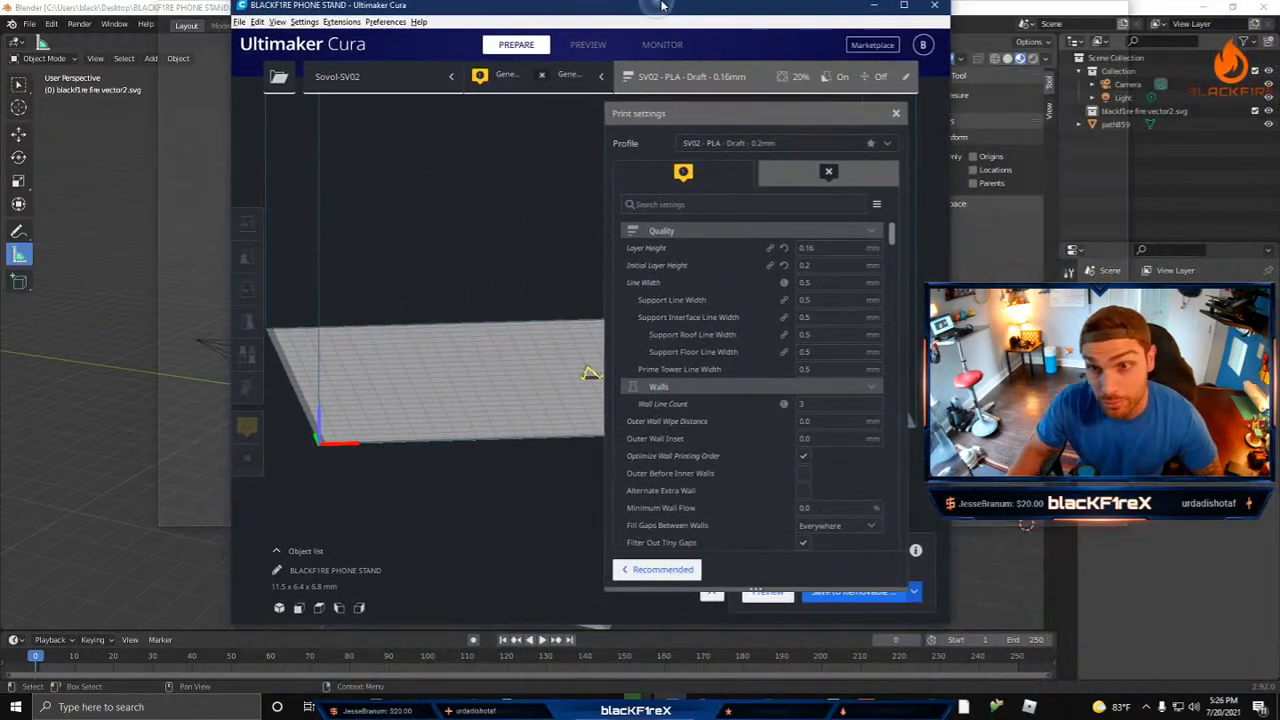
double_click(662, 6)
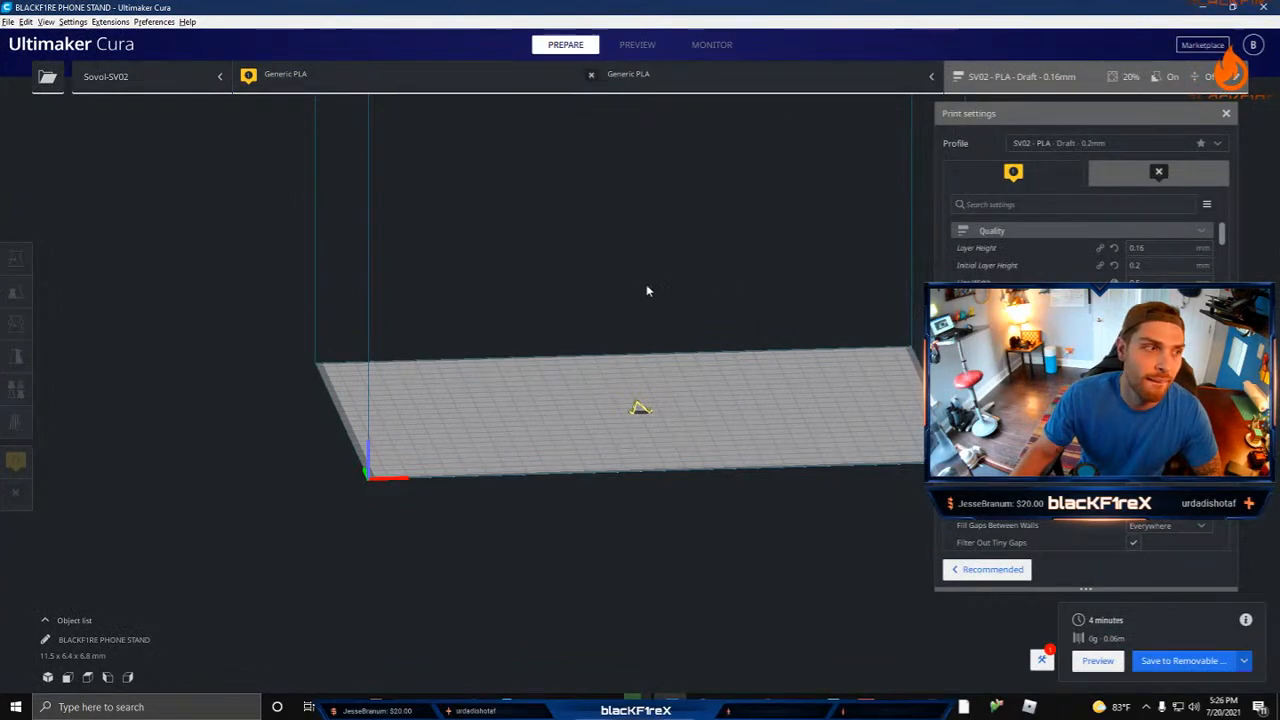
right_drag(623, 323, 560, 426)
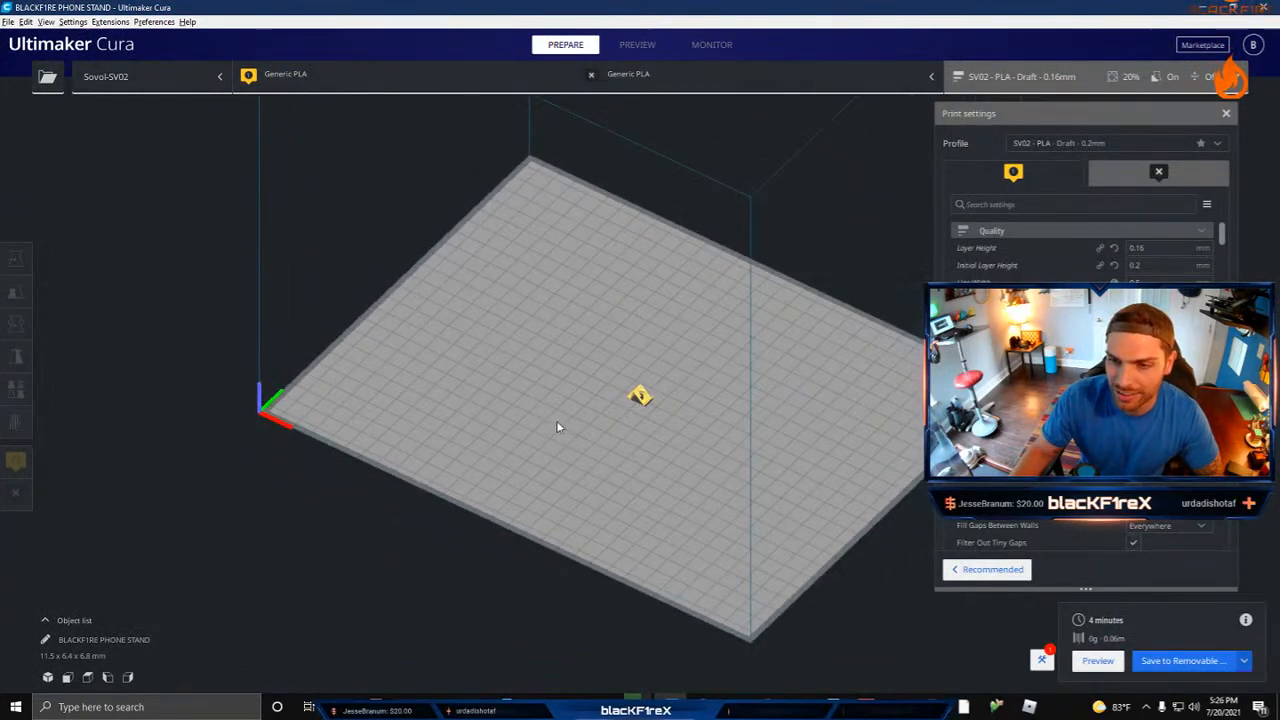
Step: Scale the phone stand model uniformly to 1000%
click(639, 394)
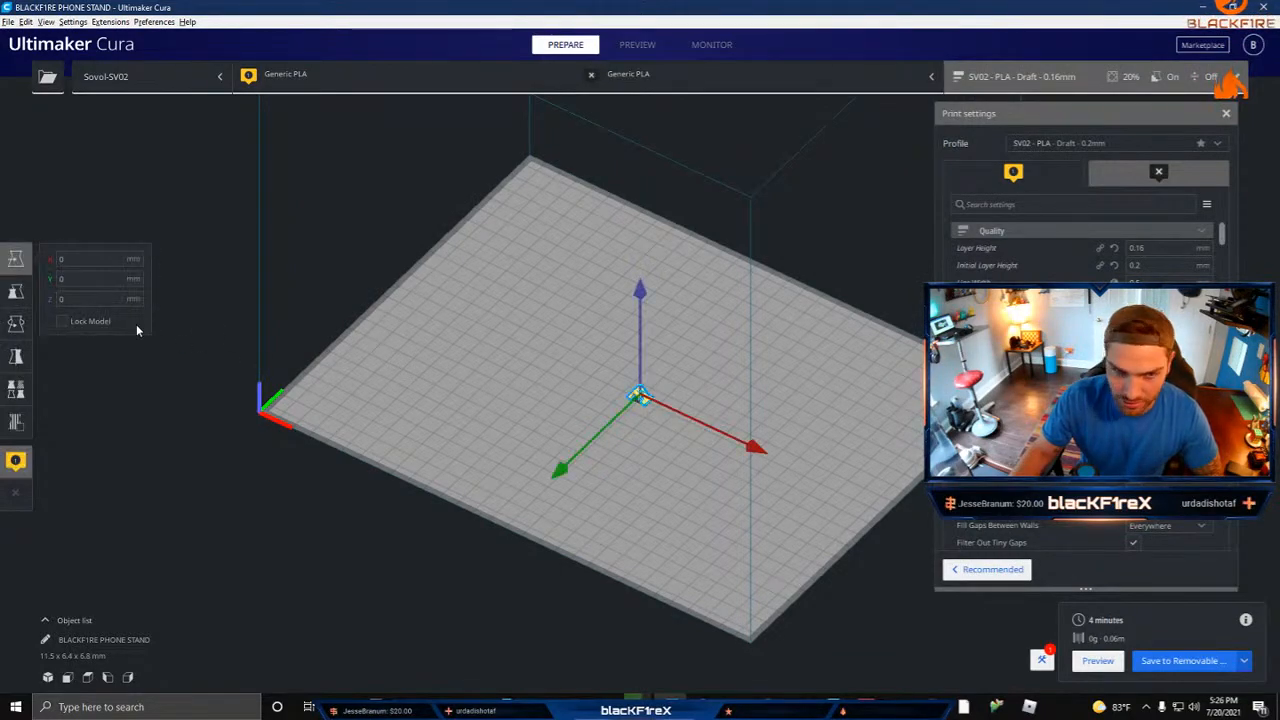
click(17, 290)
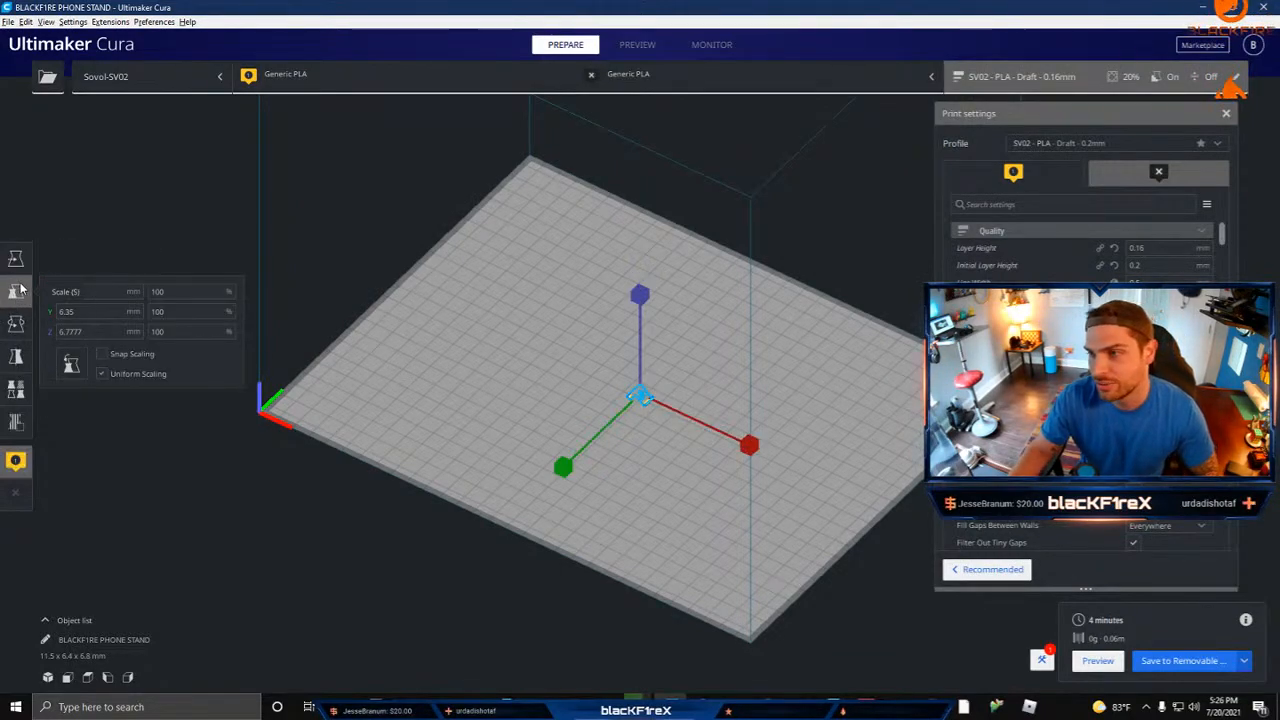
click(103, 331)
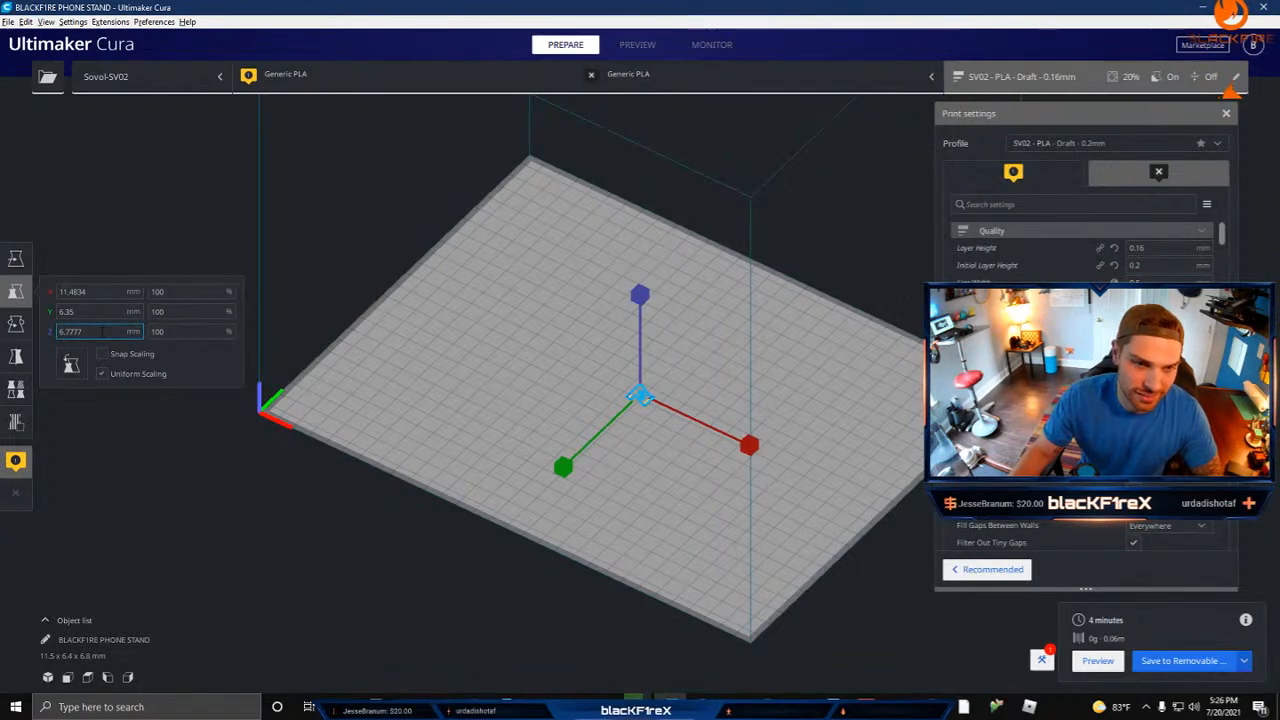
drag(103, 331, 64, 331)
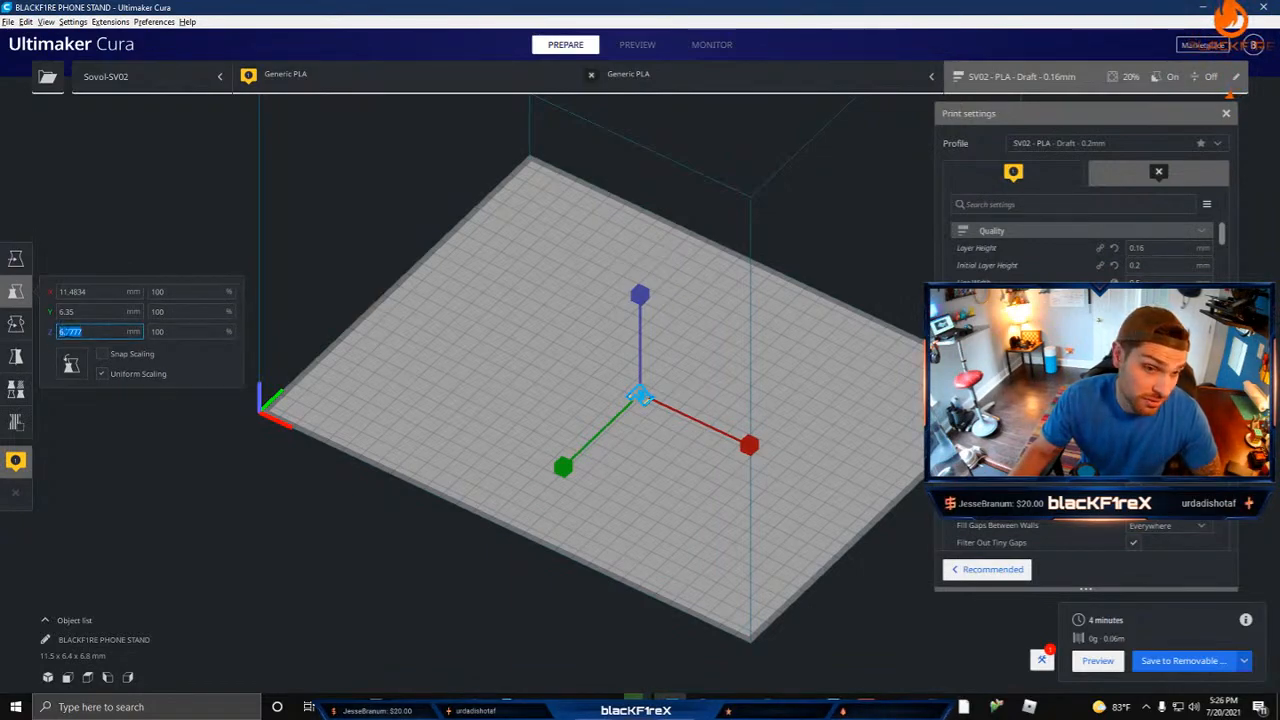
click(160, 331)
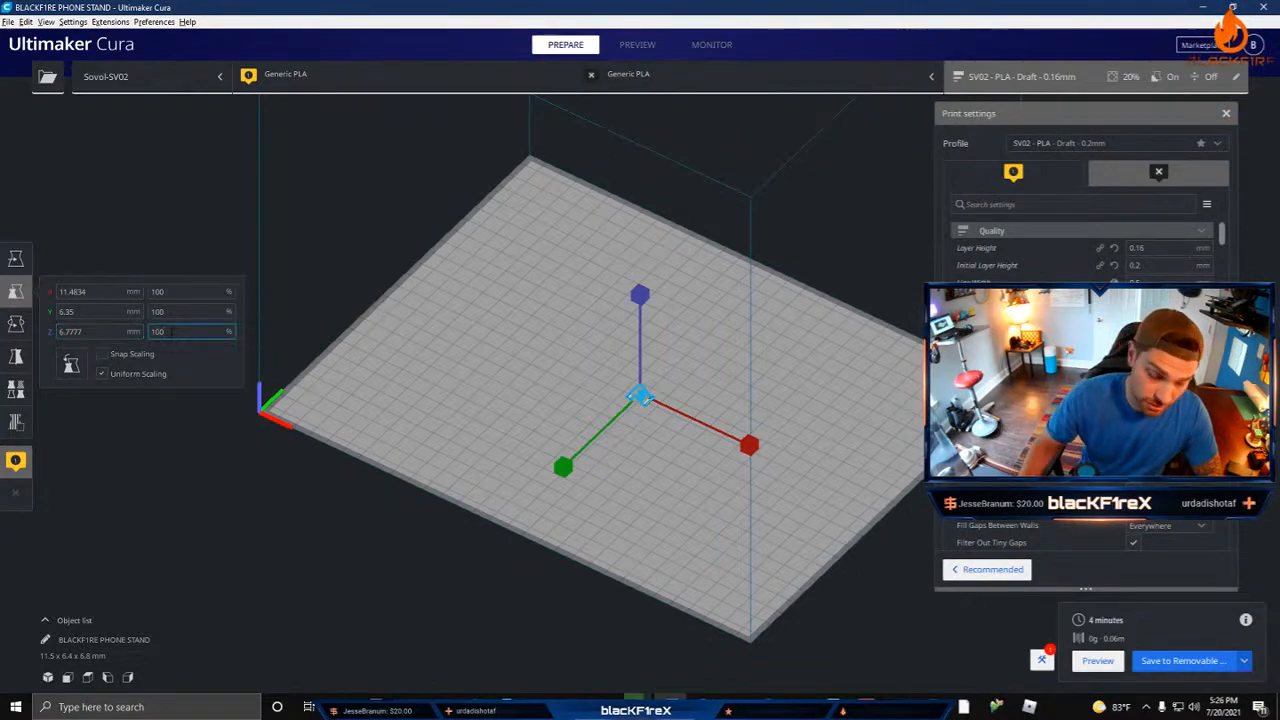
text(0)
key(Return)
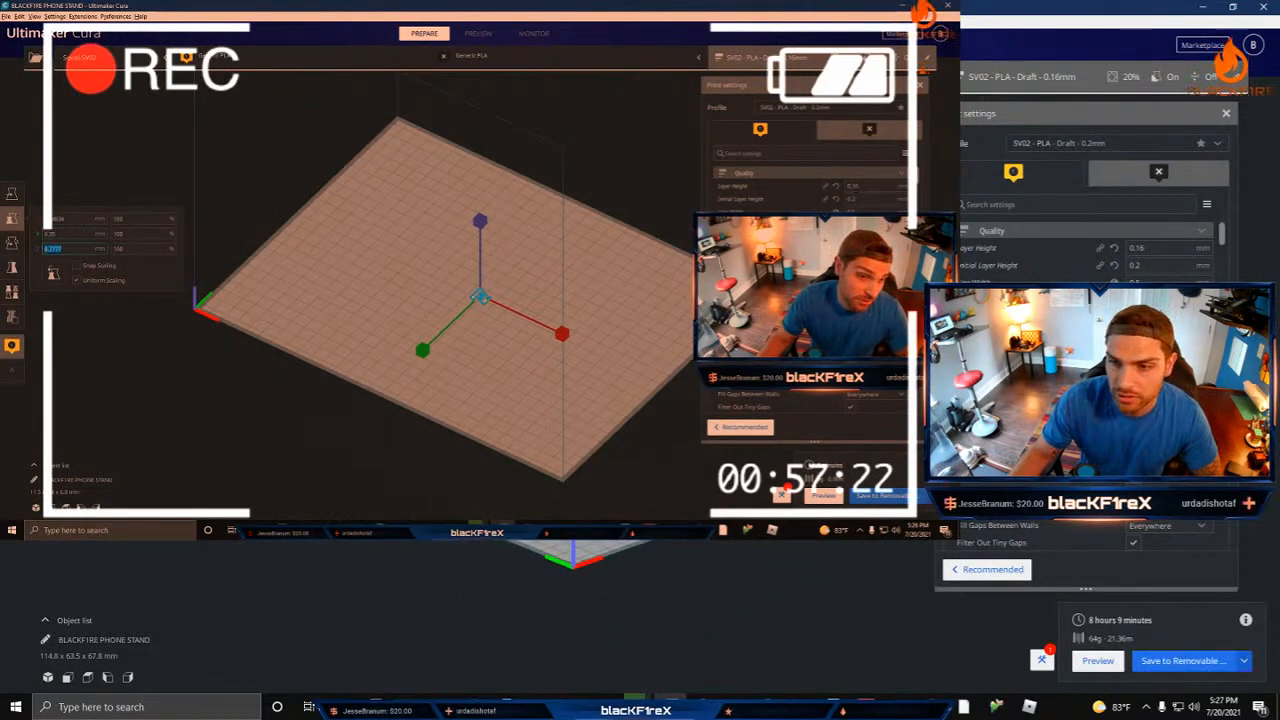
Step: Show the sliced layer preview of the phone stand and move the print settings away from the layer slider
right_drag(620, 380, 380, 320)
click(121, 250)
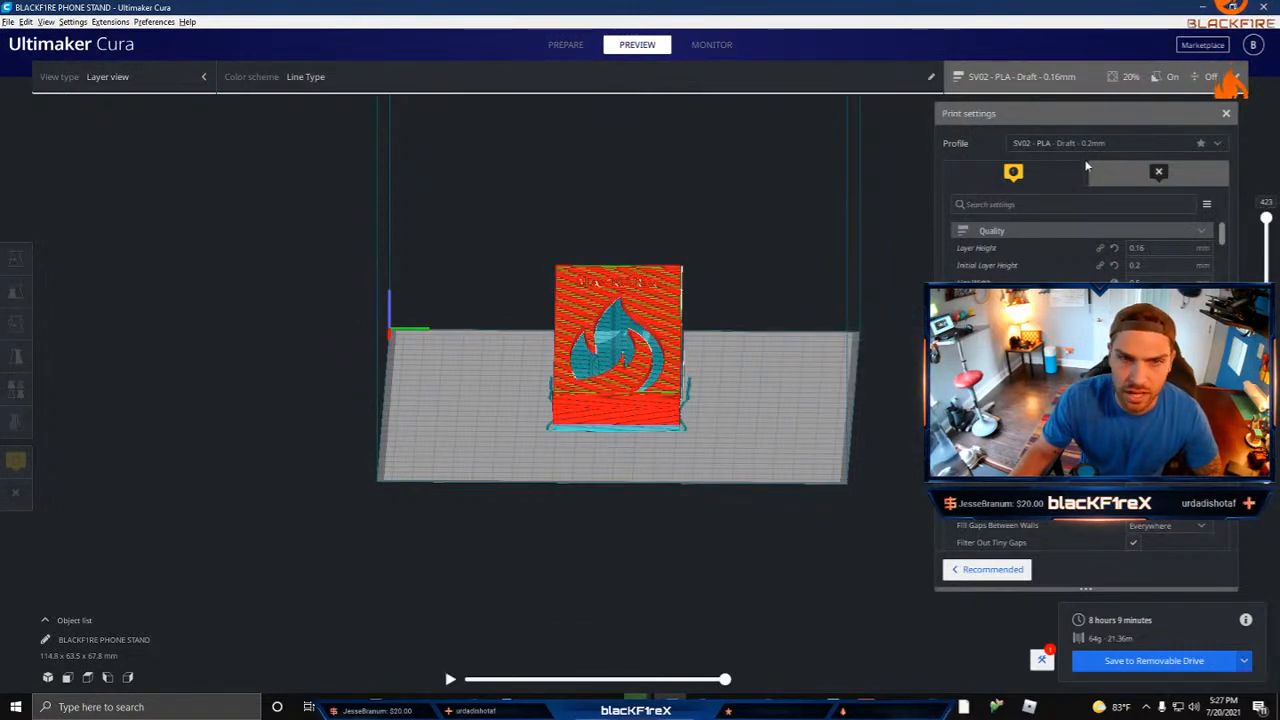
drag(1083, 113, 205, 119)
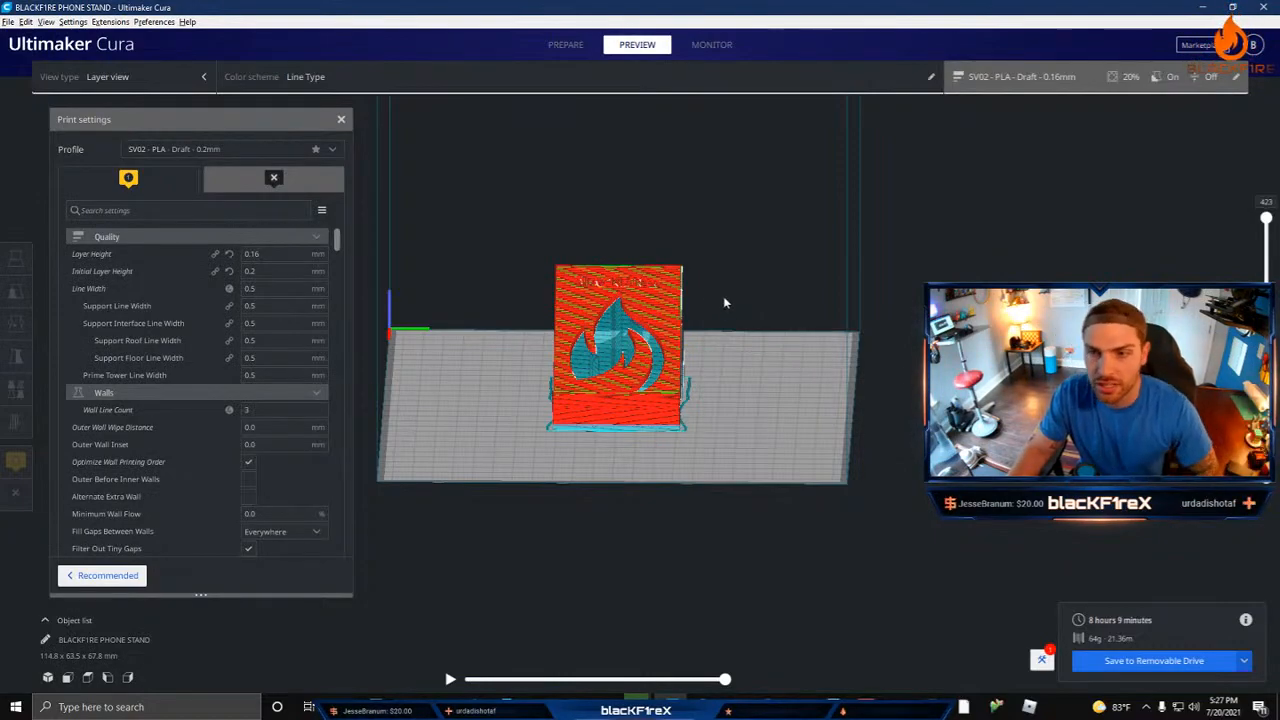
Step: Examine the flame cutouts, supports and engraved lettering of the sliced stand up close
scroll(723, 296, up, 10)
scroll(866, 350, up, 6)
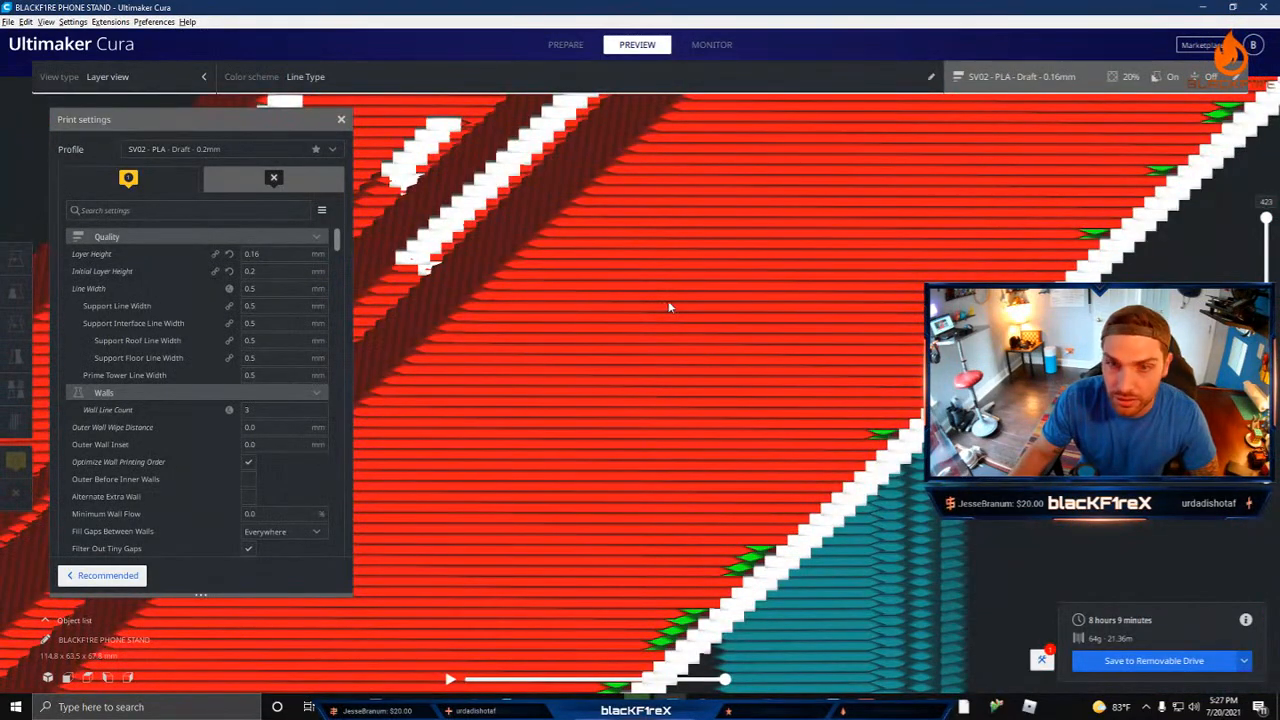
scroll(693, 291, down, 8)
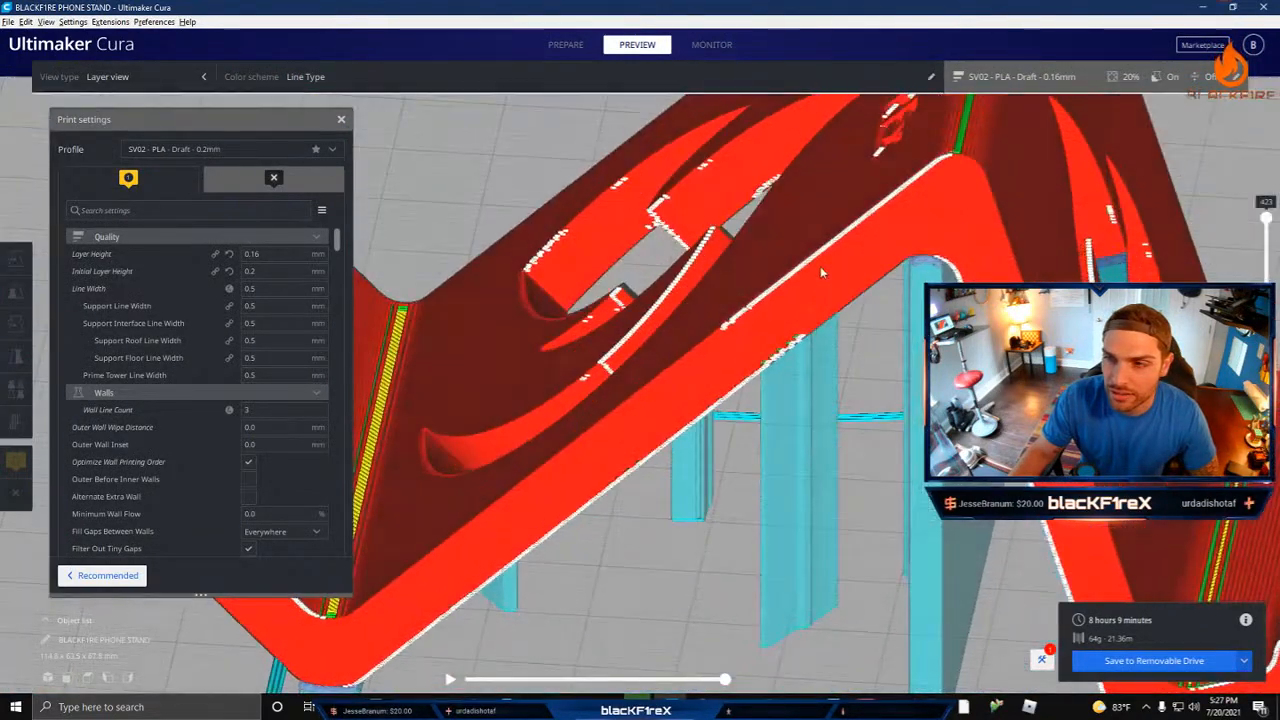
right_drag(820, 267, 814, 284)
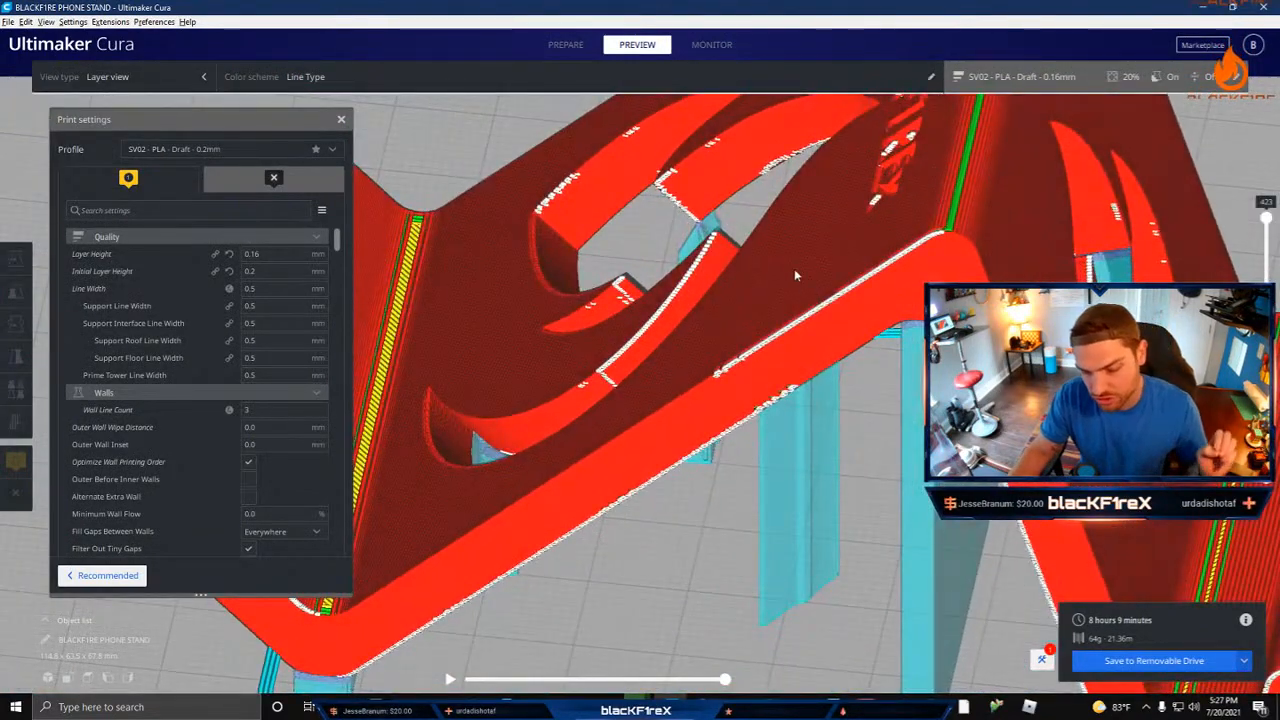
middle_drag(863, 242, 665, 461)
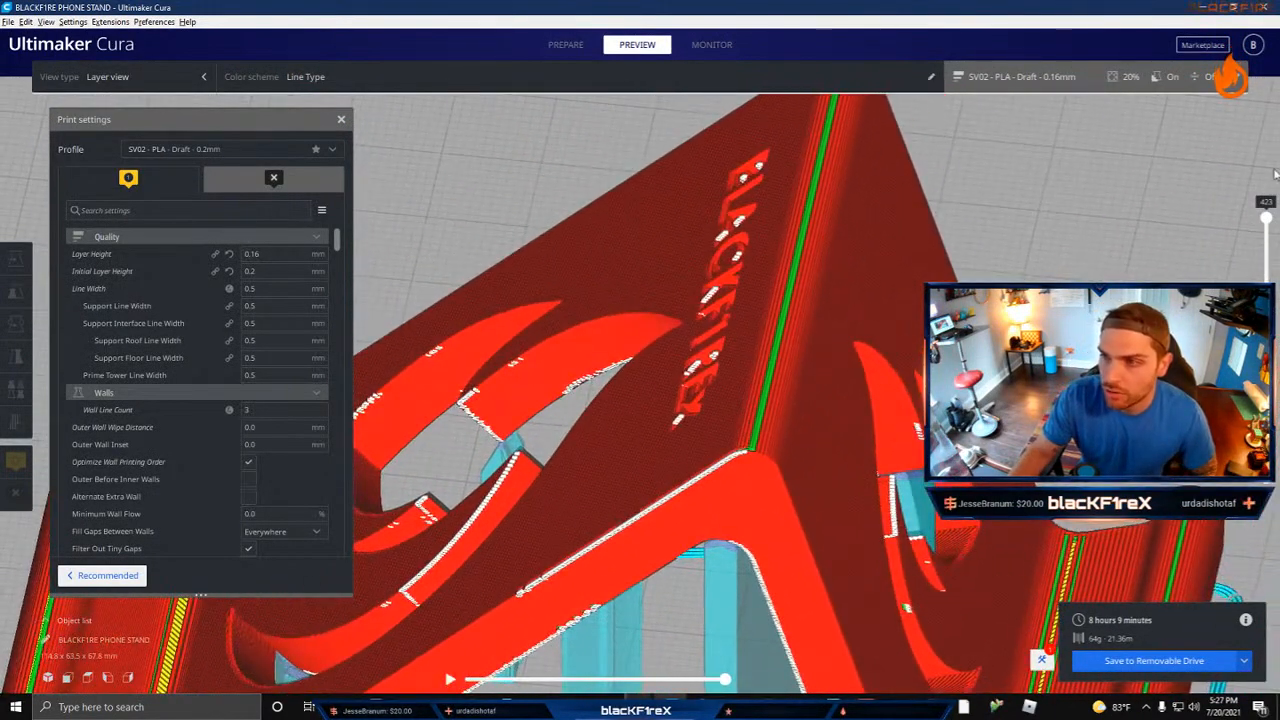
Step: Lower the preview to layer 342, play its toolpath simulation, and examine the support structure between the two walls
drag(1265, 221, 1262, 268)
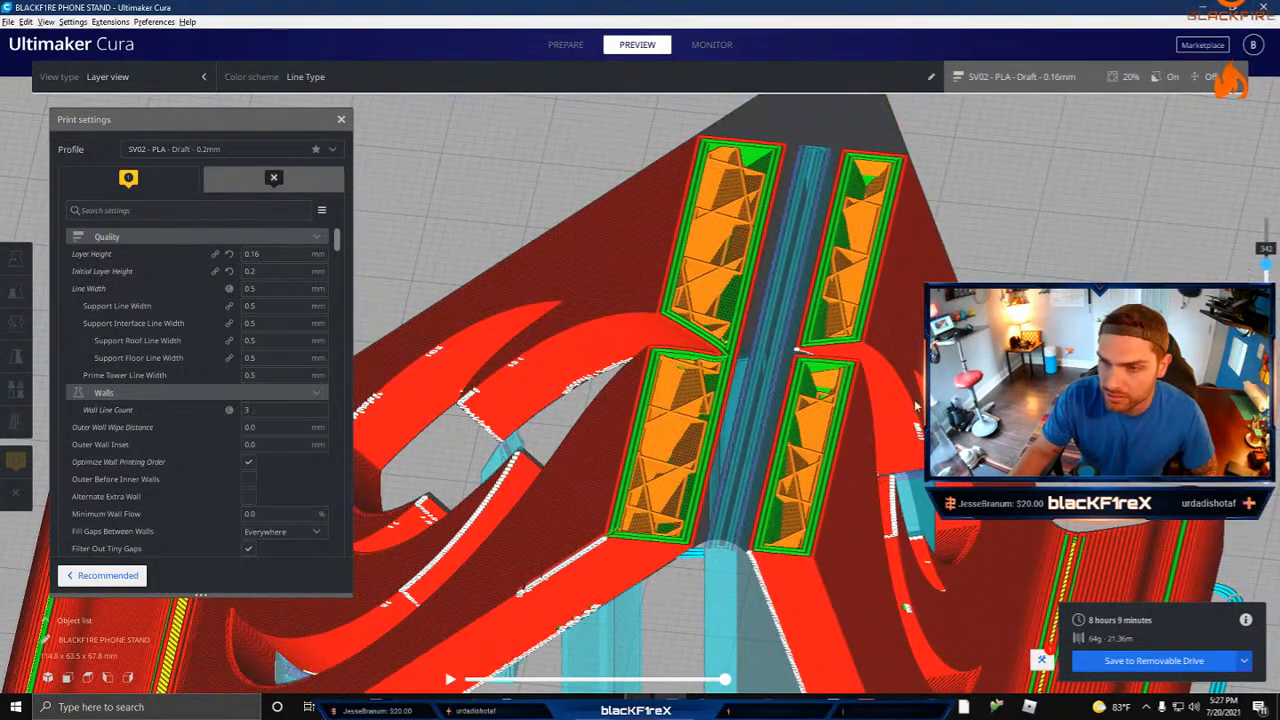
click(453, 680)
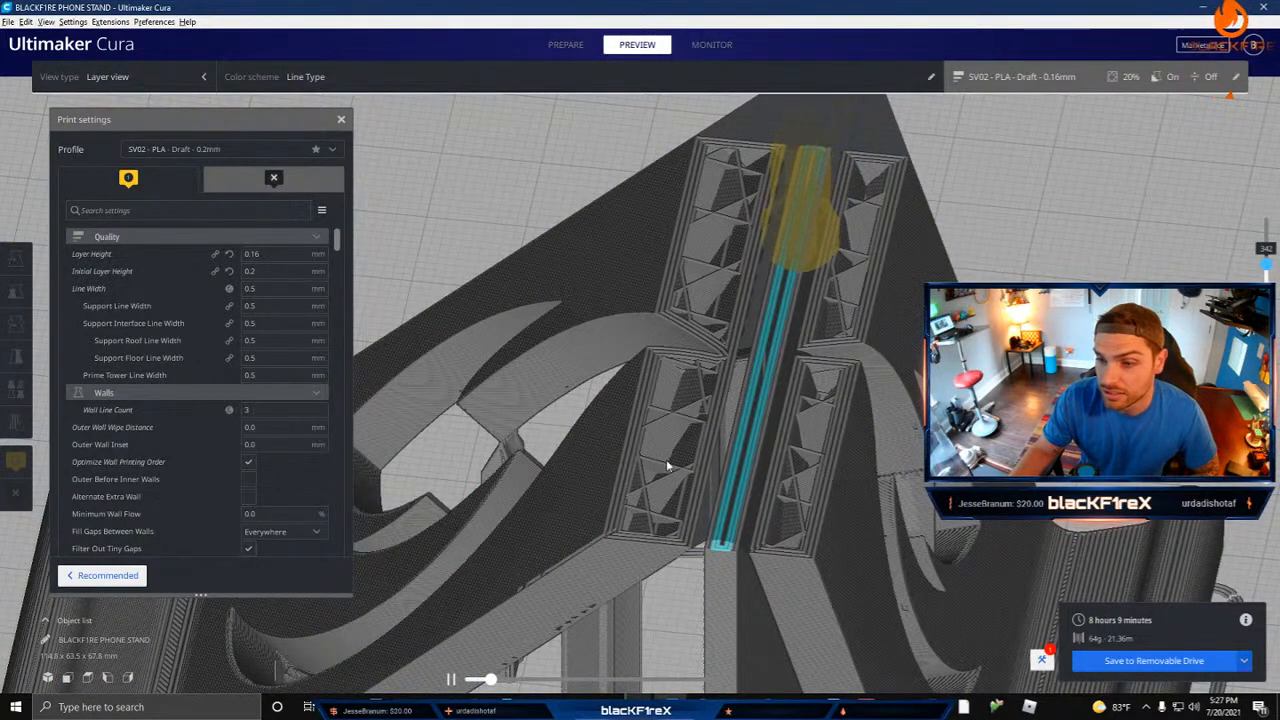
scroll(743, 564, down, 5)
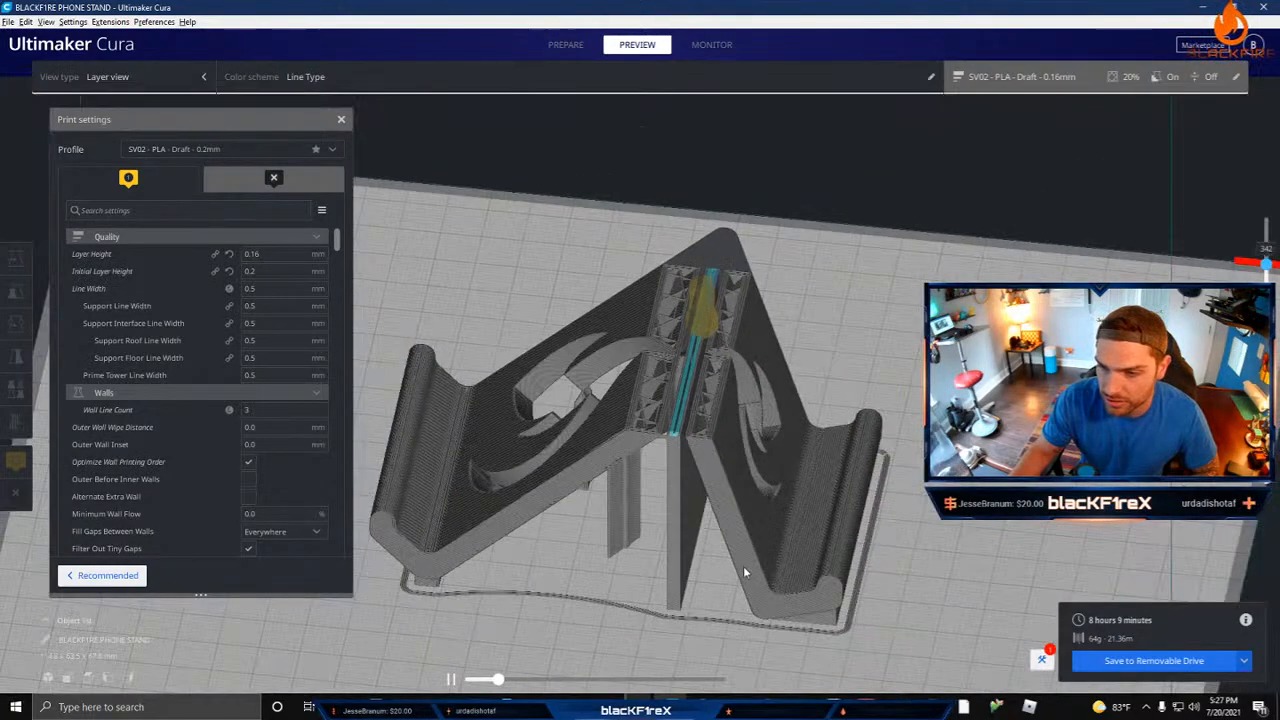
right_drag(792, 460, 683, 316)
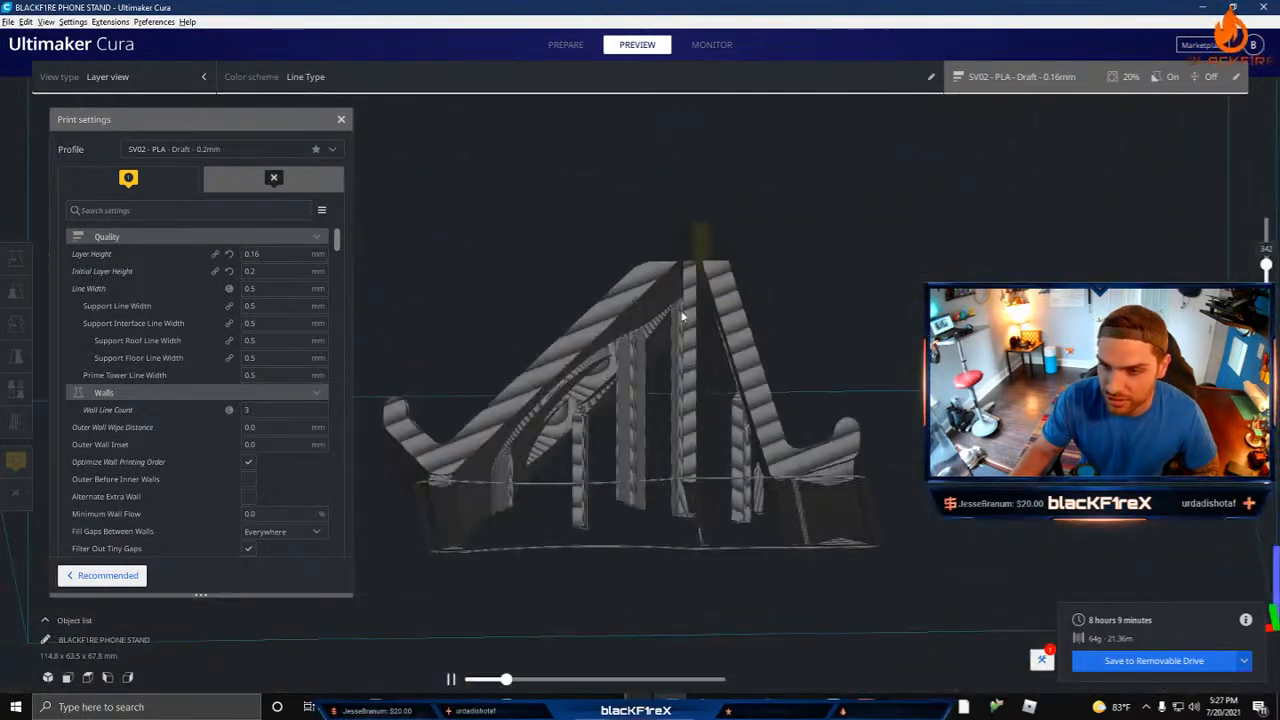
right_drag(640, 420, 600, 385)
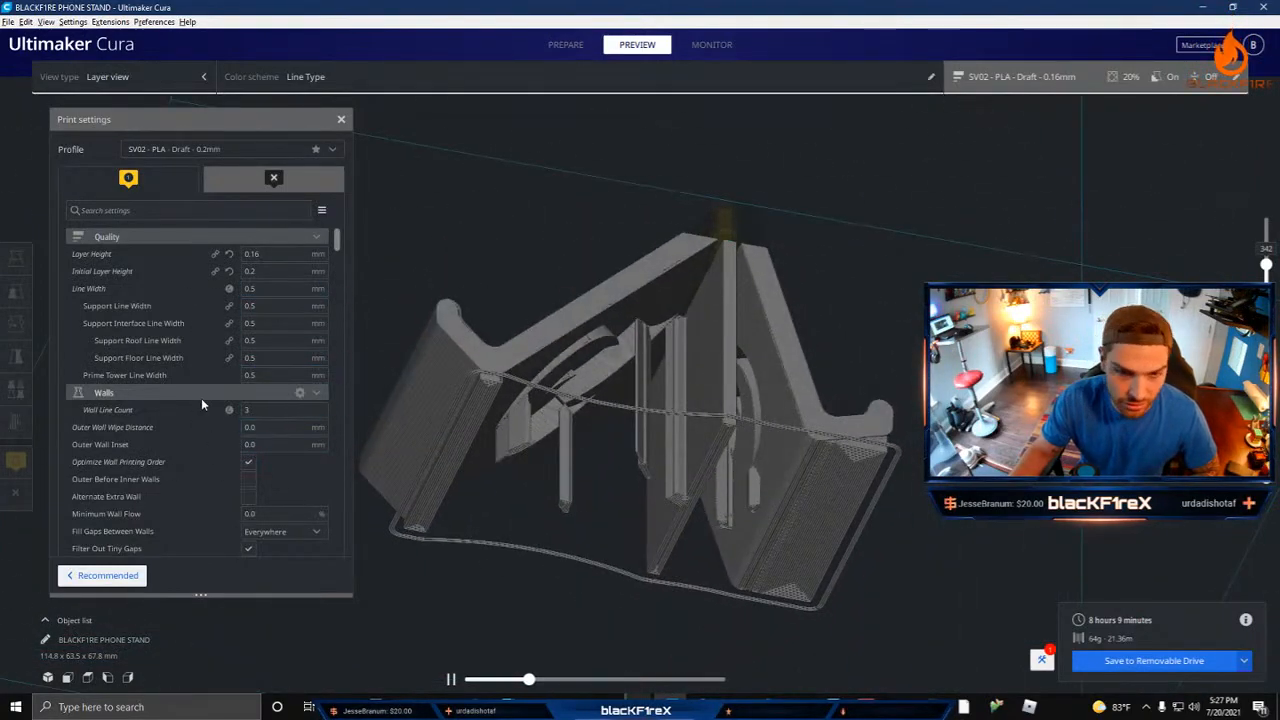
right_drag(746, 276, 705, 345)
scroll(709, 332, up, 5)
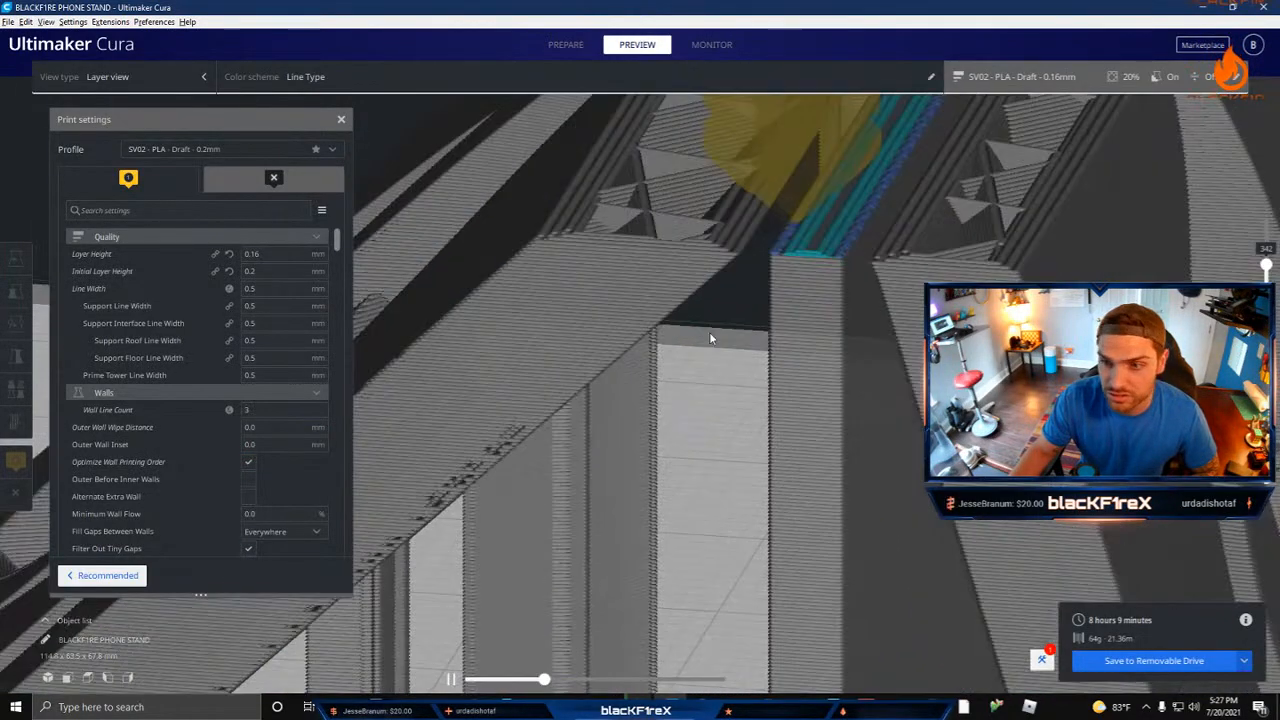
right_drag(795, 319, 813, 413)
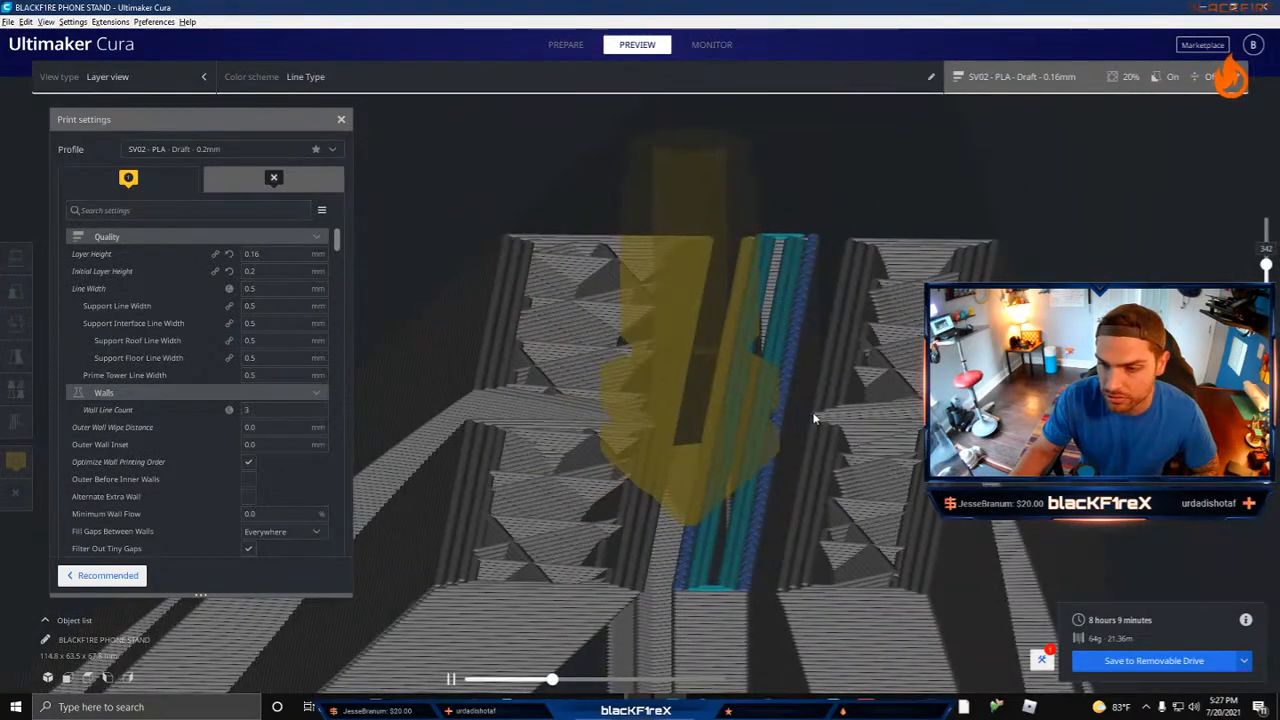
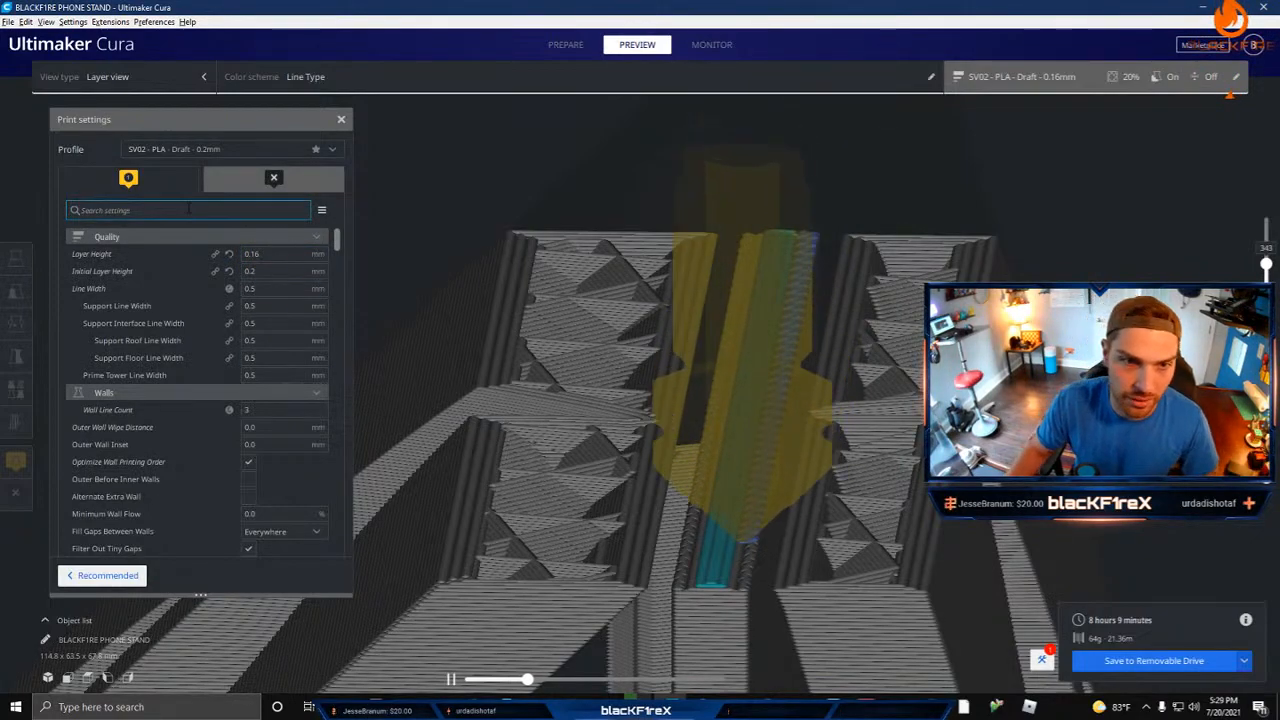
Step: Set the layer height and the initial layer height to 0.3 mm and re-slice the stand
click(207, 150)
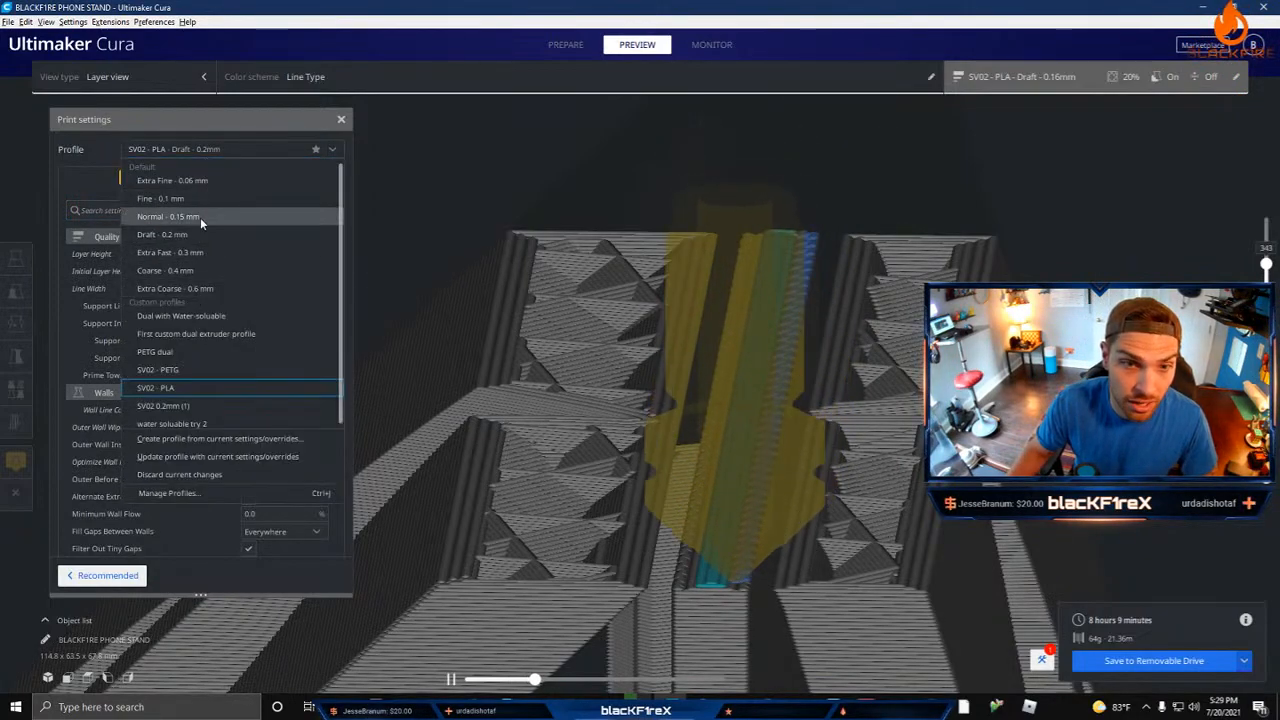
click(118, 120)
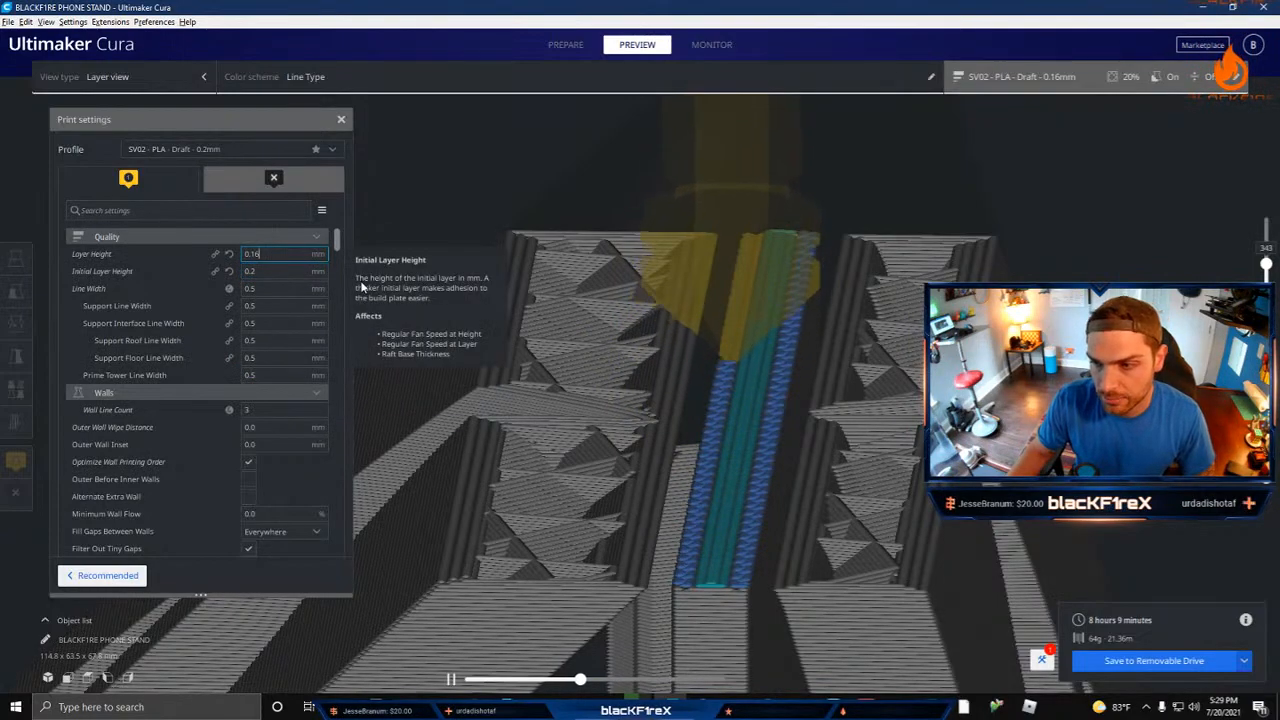
scroll(283, 398, down, 3)
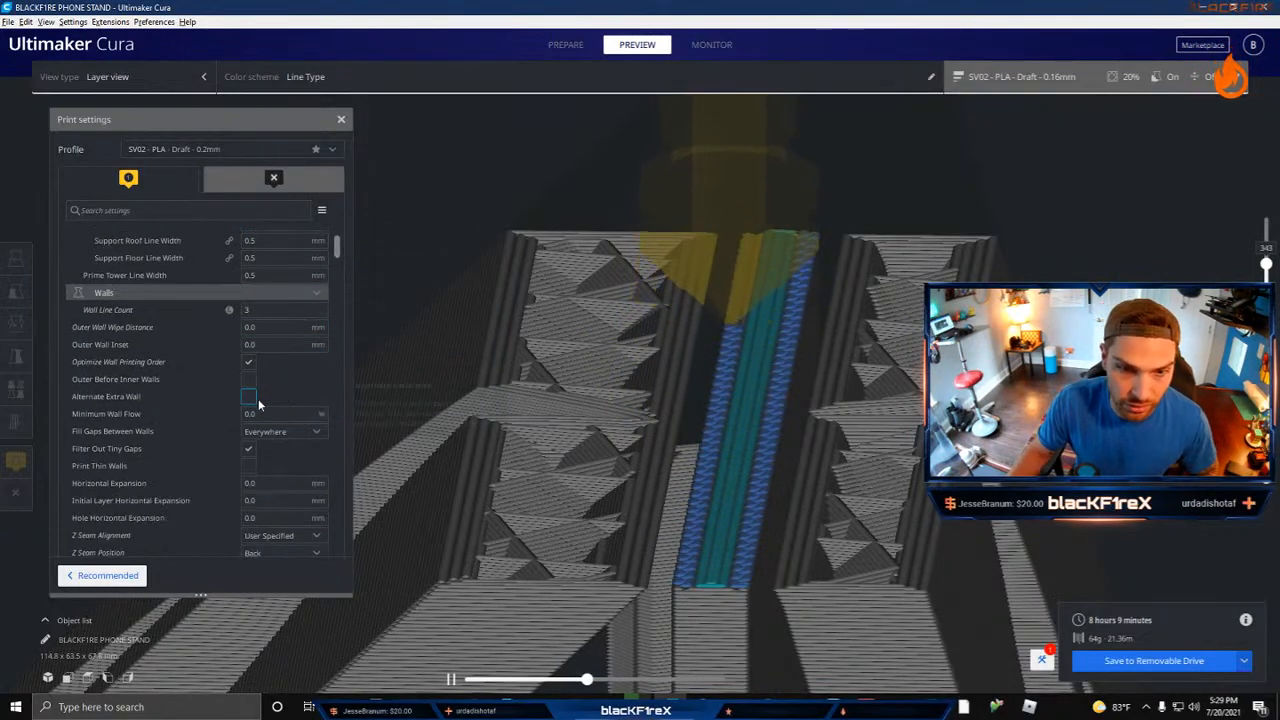
scroll(259, 400, up, 3)
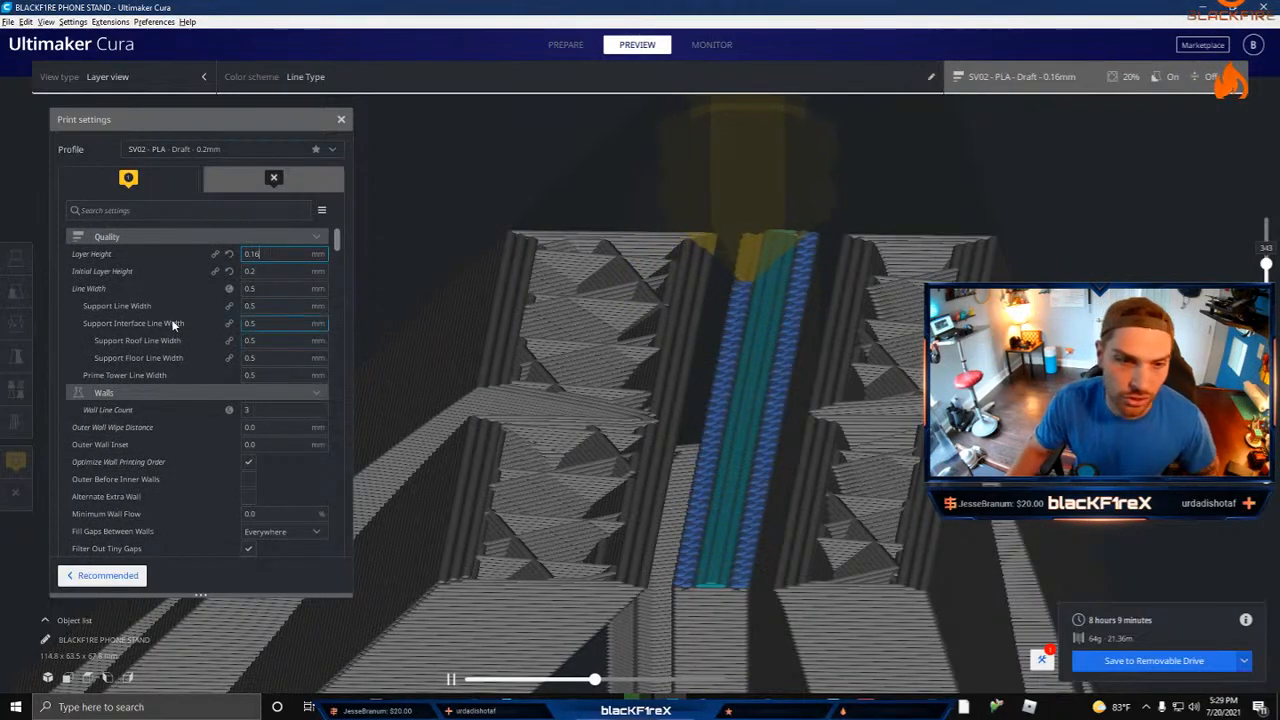
scroll(141, 454, down, 3)
scroll(147, 456, up, 3)
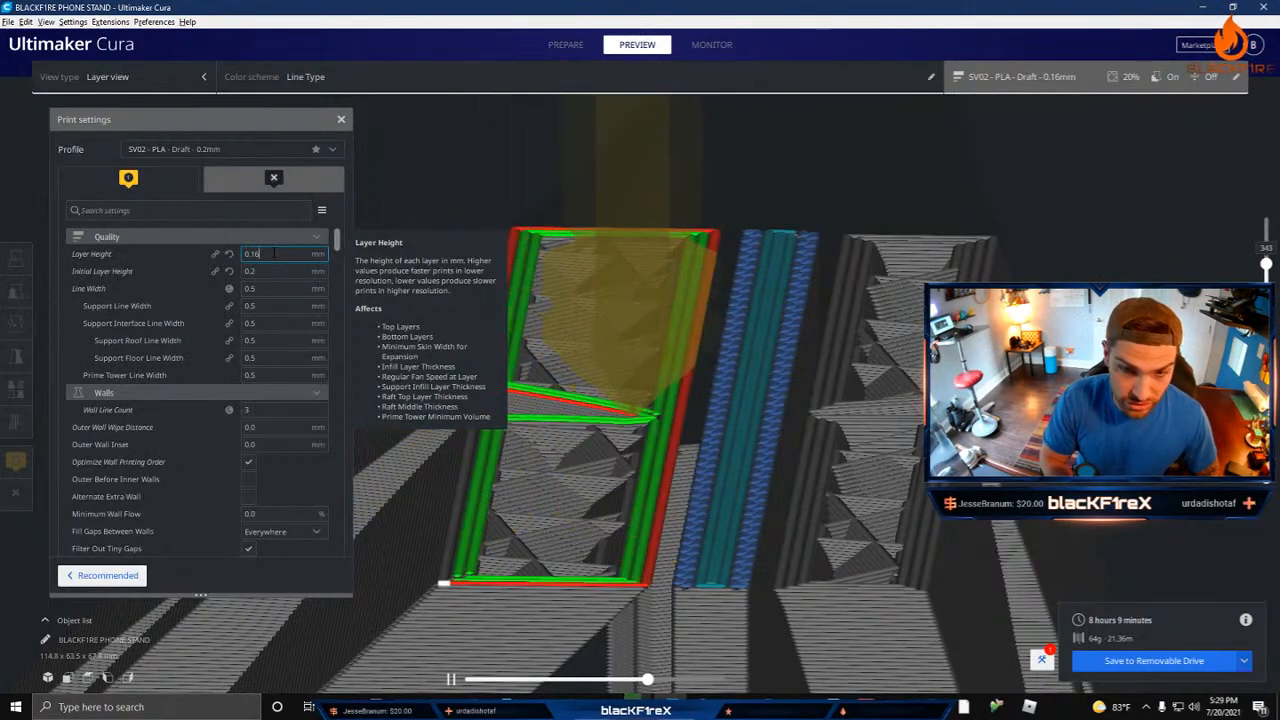
key(BackSpace)
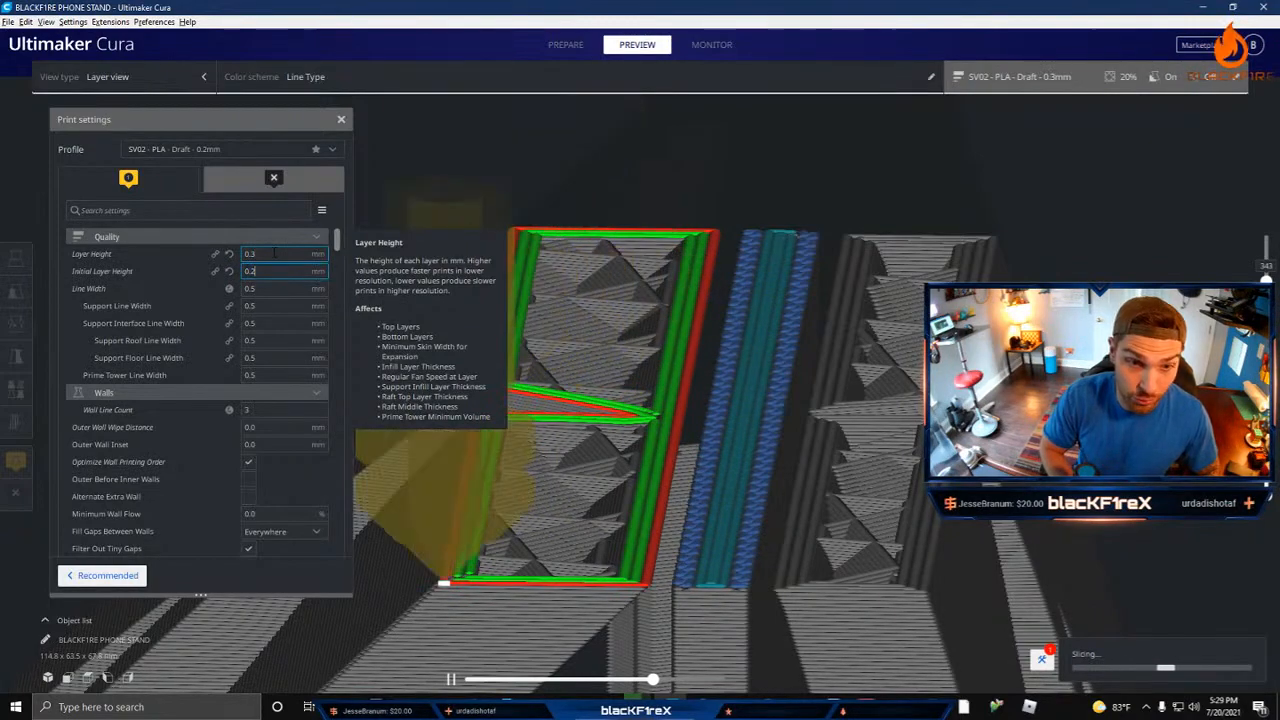
text(3)
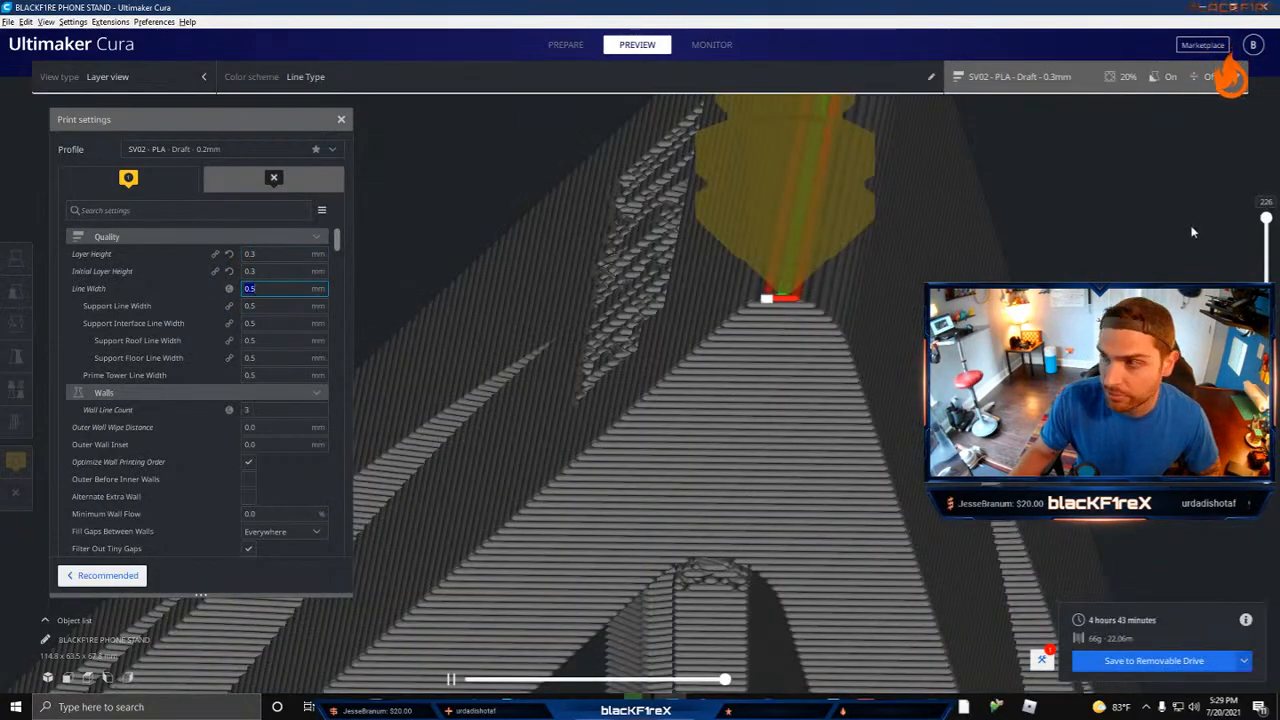
Step: Examine the re-sliced stand's lettering and flame cutouts, lowering the layer preview to where the hanging flame tip starts on its support
right_drag(672, 375, 663, 528)
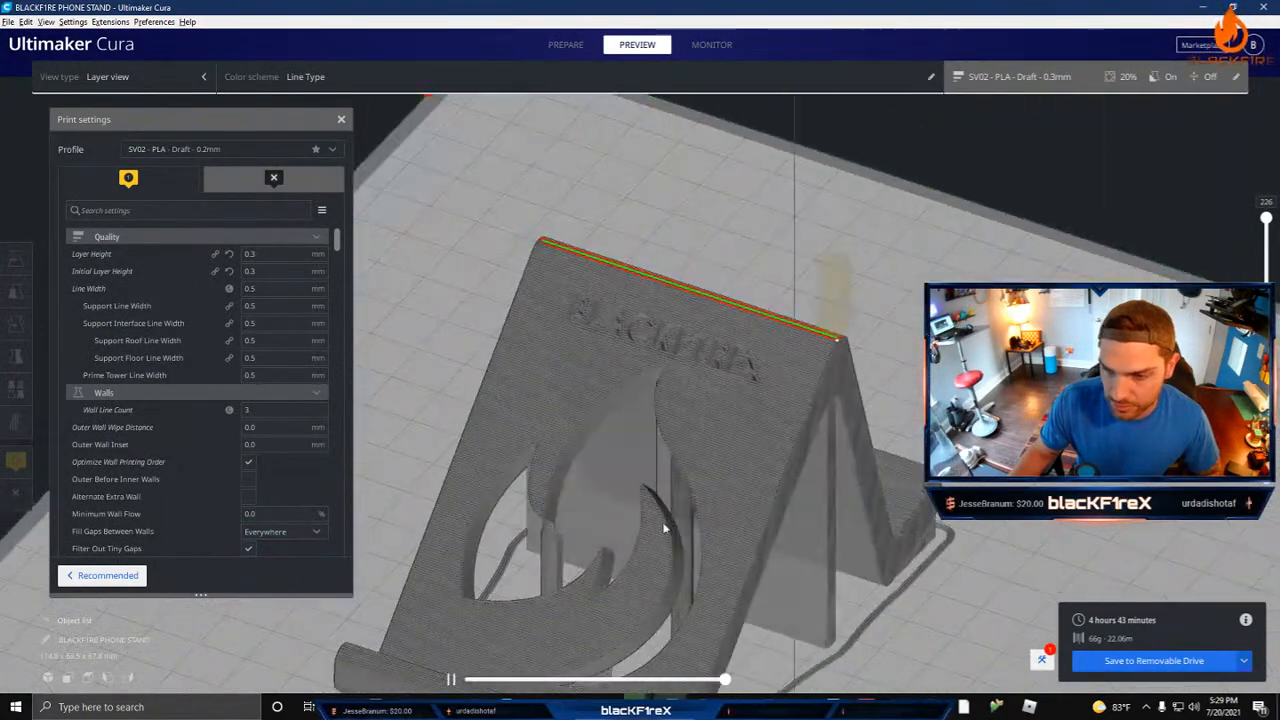
right_drag(550, 533, 591, 537)
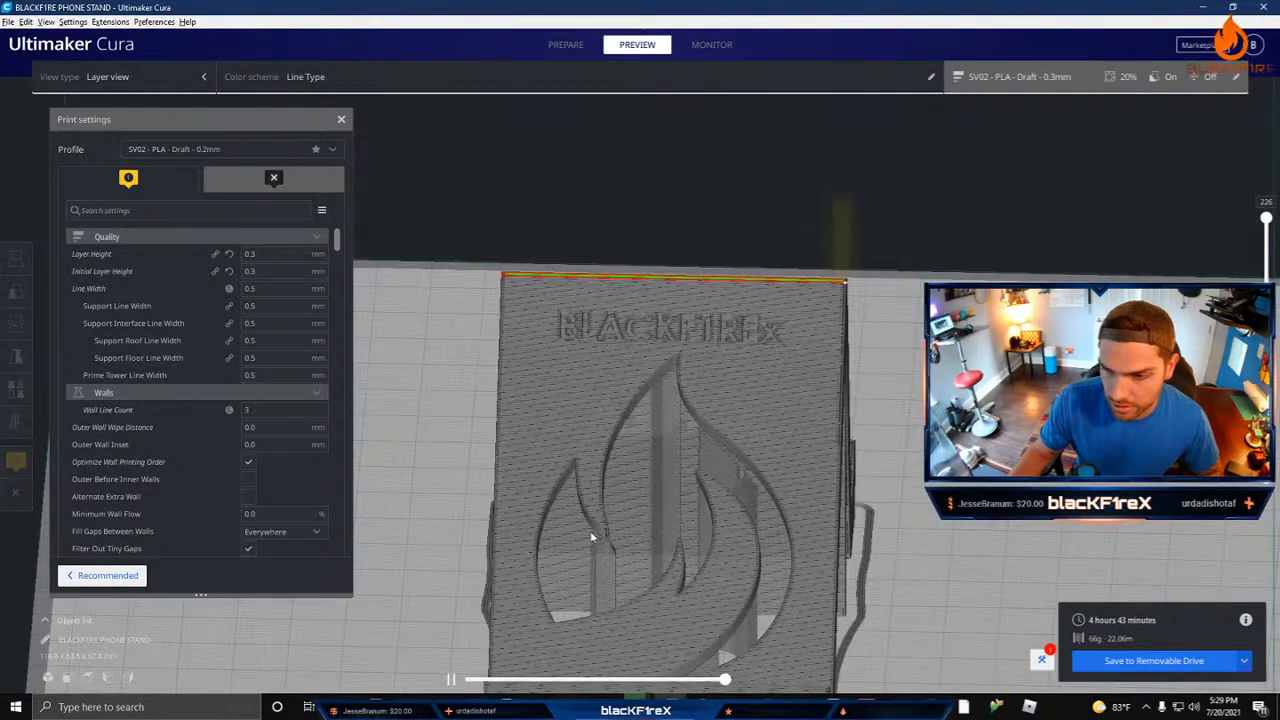
right_drag(720, 493, 637, 491)
scroll(699, 436, up, 5)
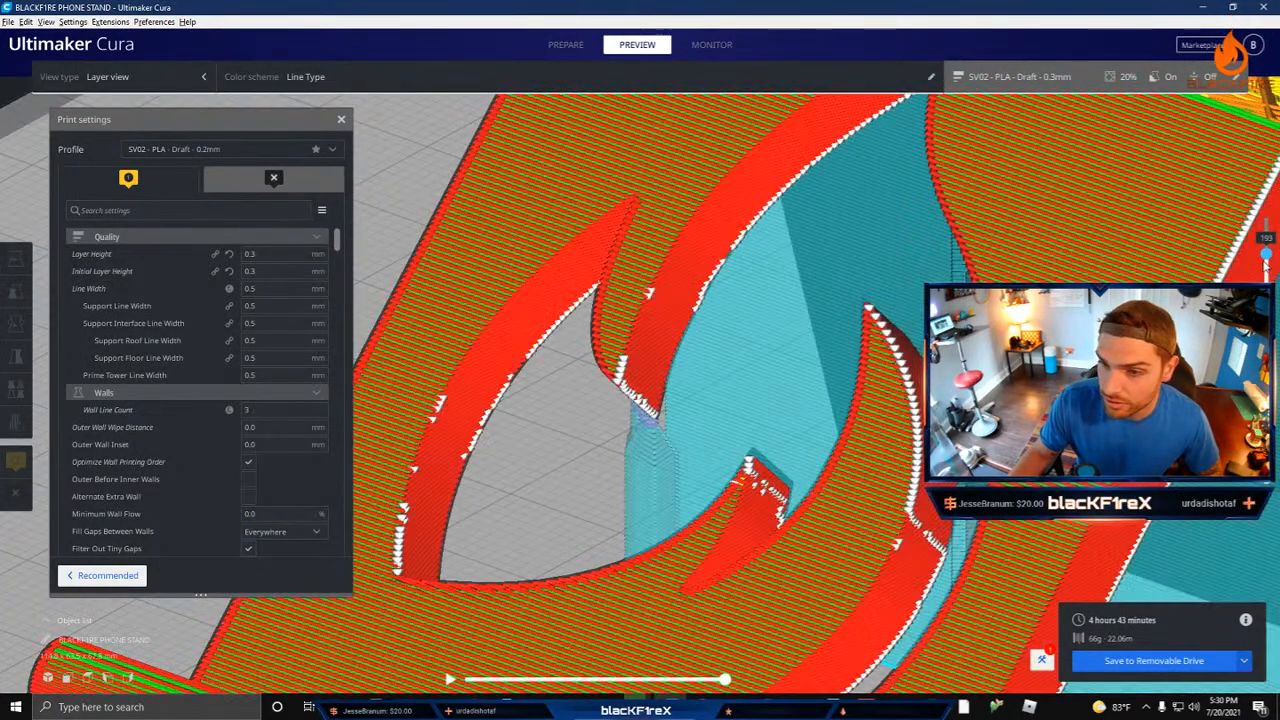
drag(1266, 335, 1266, 365)
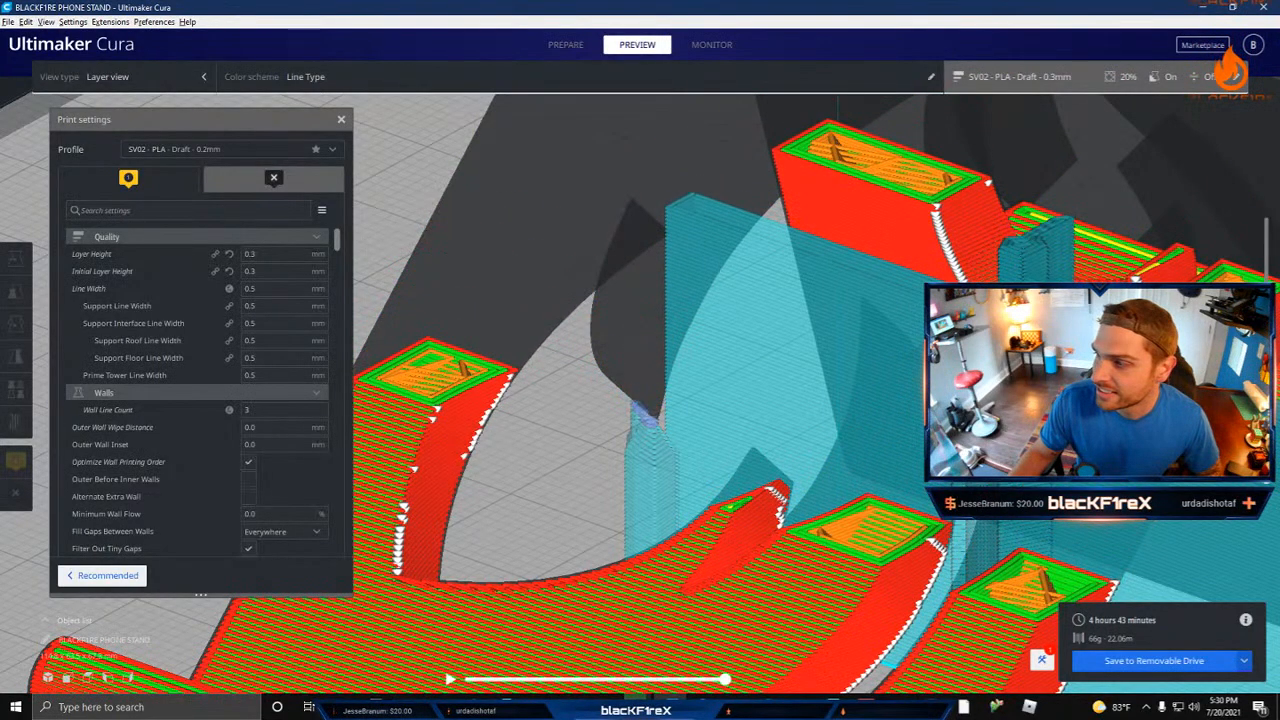
key(Up)
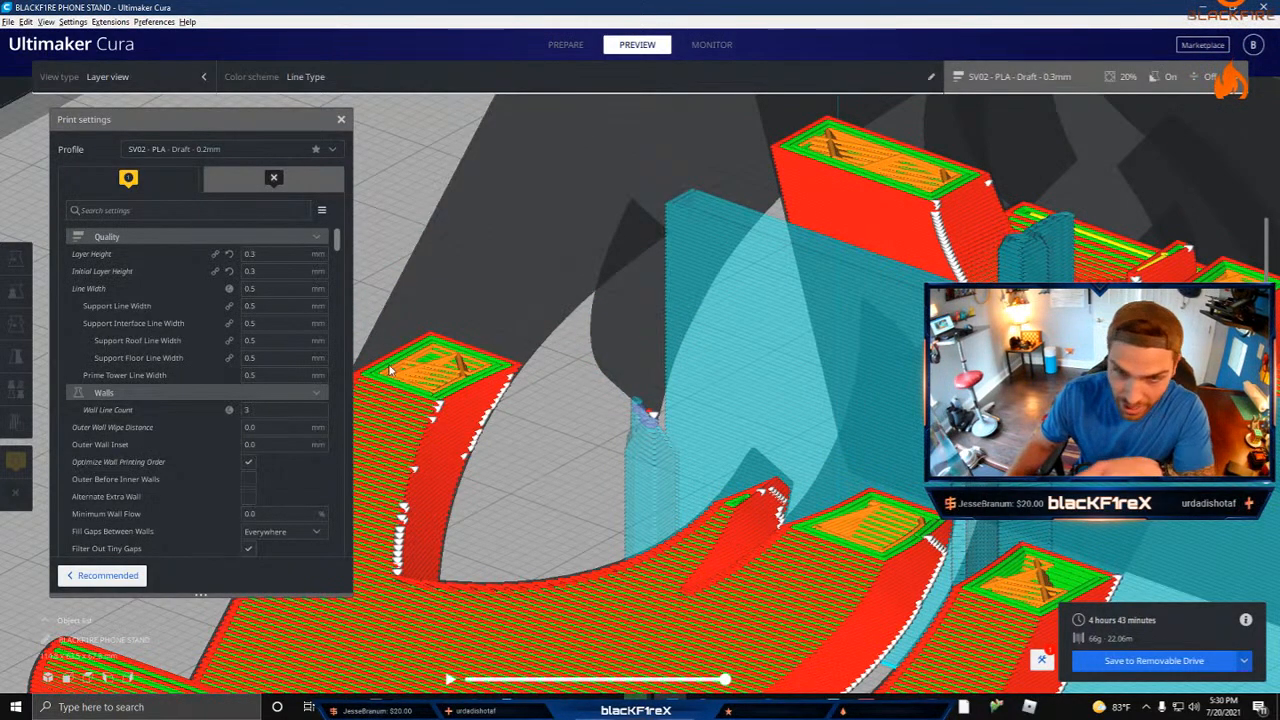
Step: Collapse the Quality, Walls, Top/Bottom, Infill, Material, Speed, Travel and Cooling categories to reach the Support settings
scroll(180, 400, down, 10)
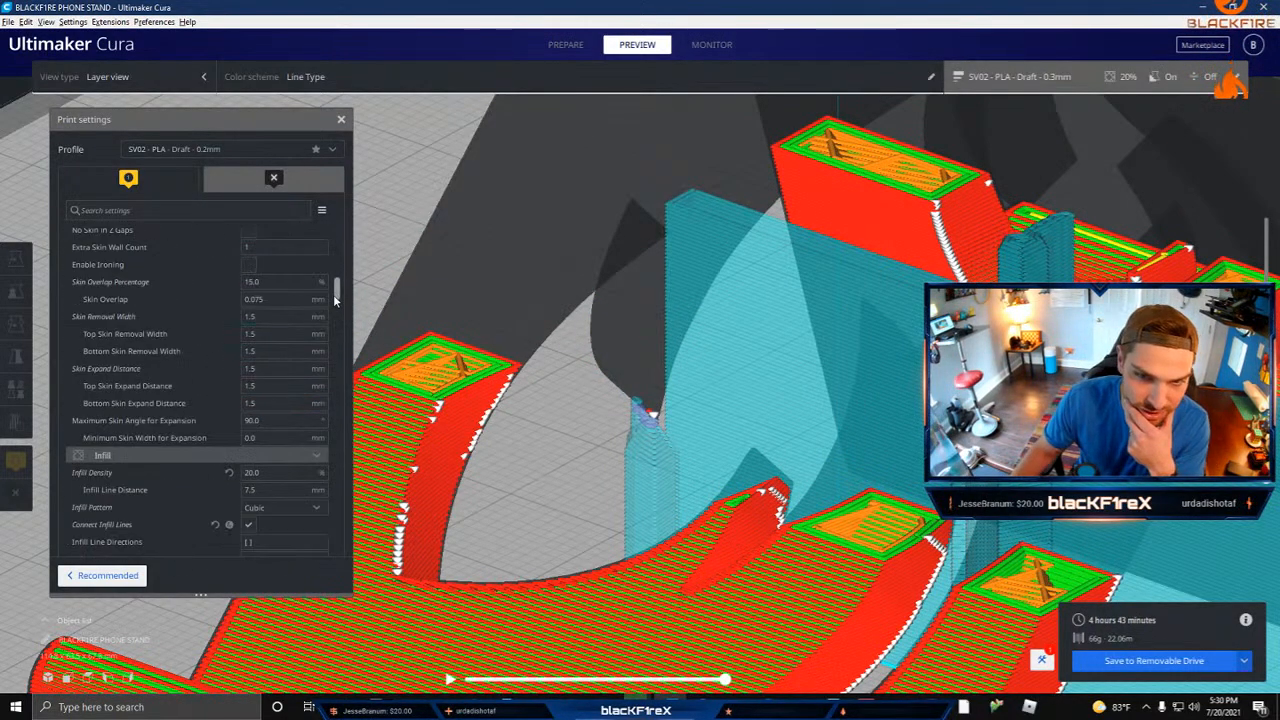
drag(333, 294, 246, 247)
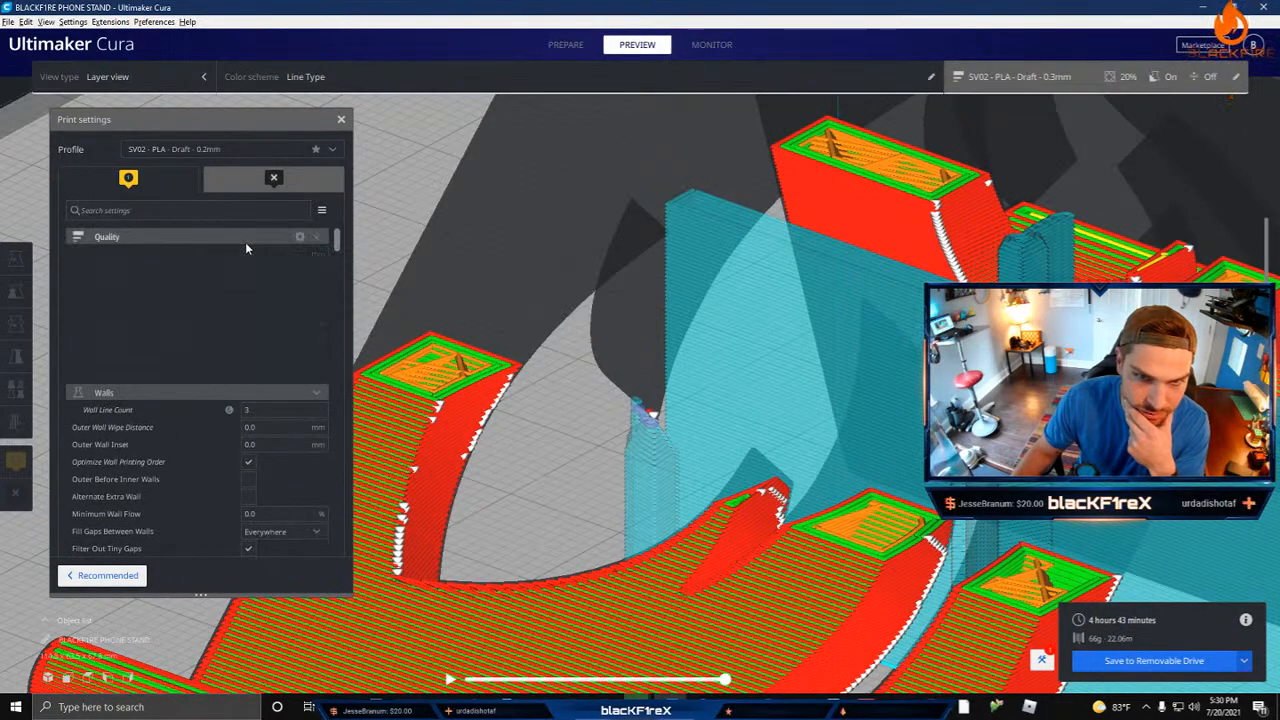
click(240, 253)
click(228, 271)
click(214, 286)
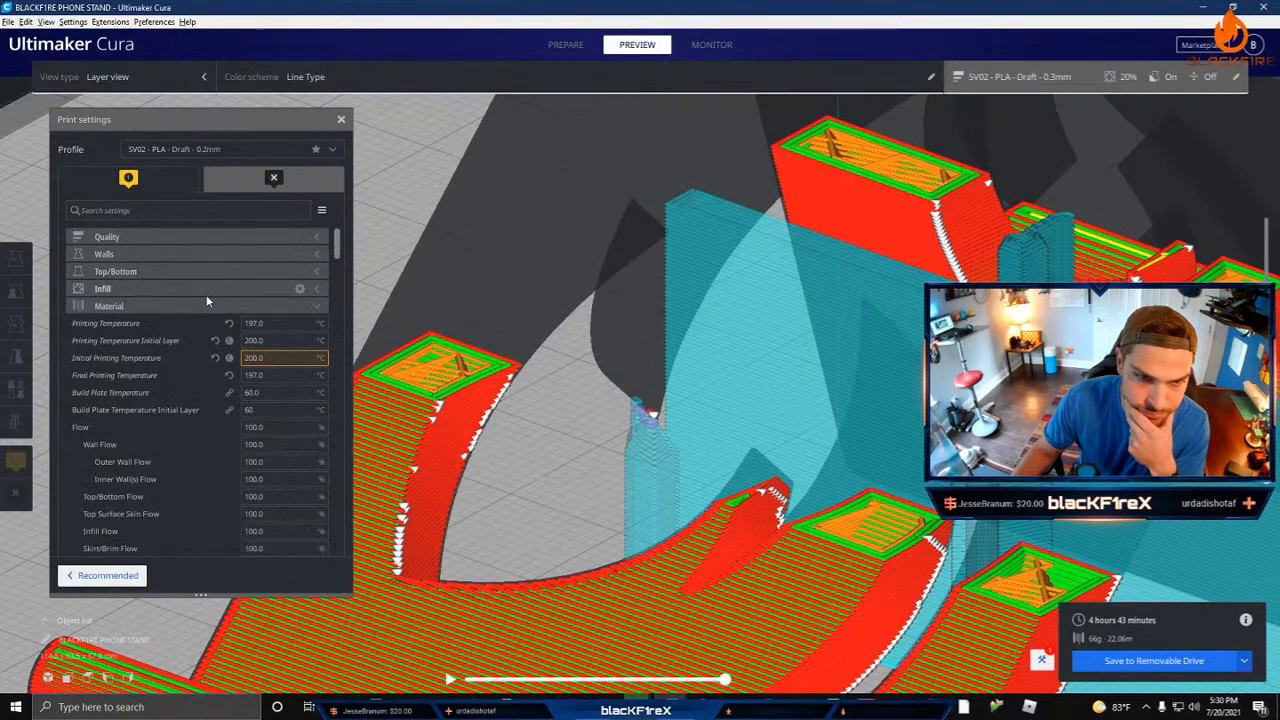
click(205, 304)
click(192, 323)
click(188, 340)
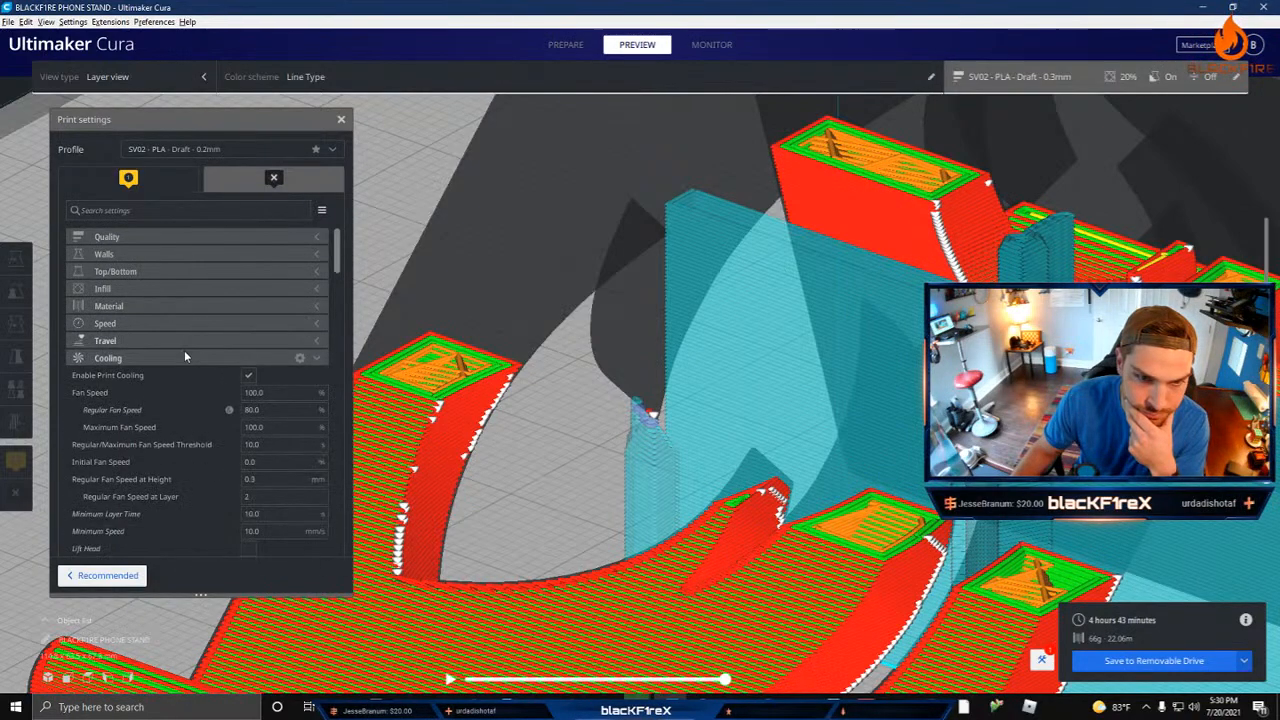
click(184, 358)
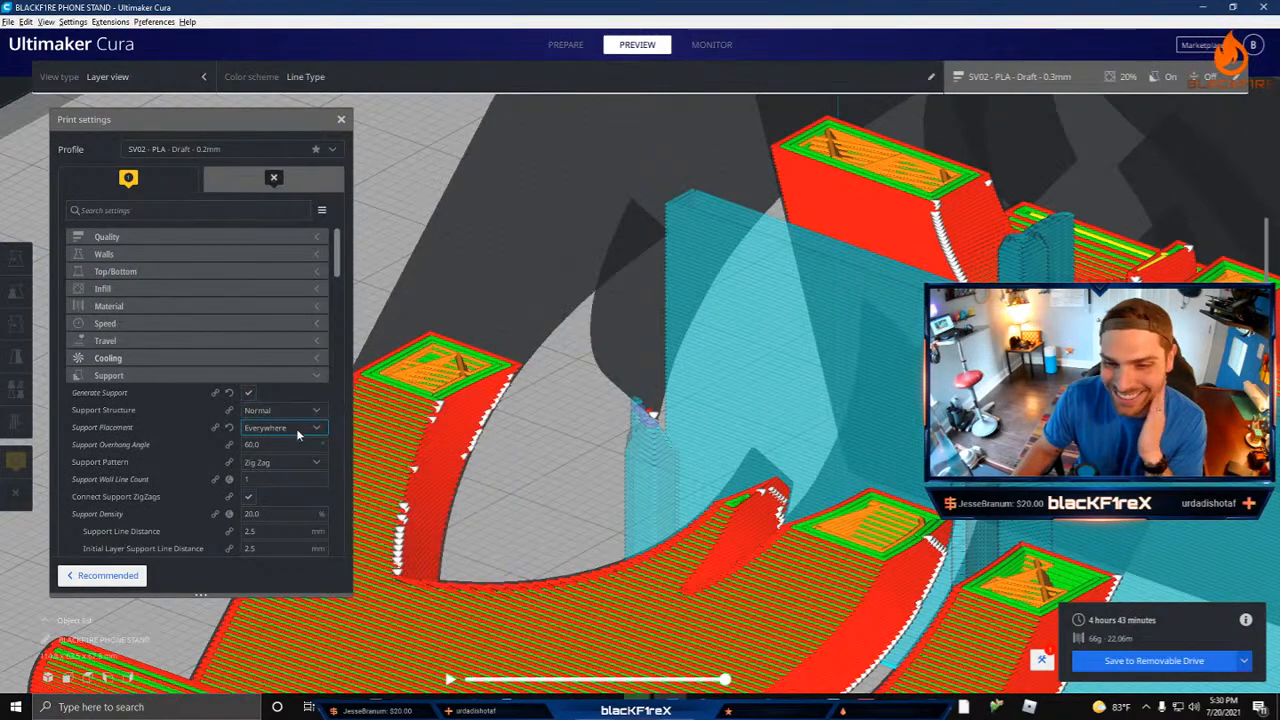
Step: Turn off support generation and examine the layers where the hanging flame tip starts without support
click(248, 392)
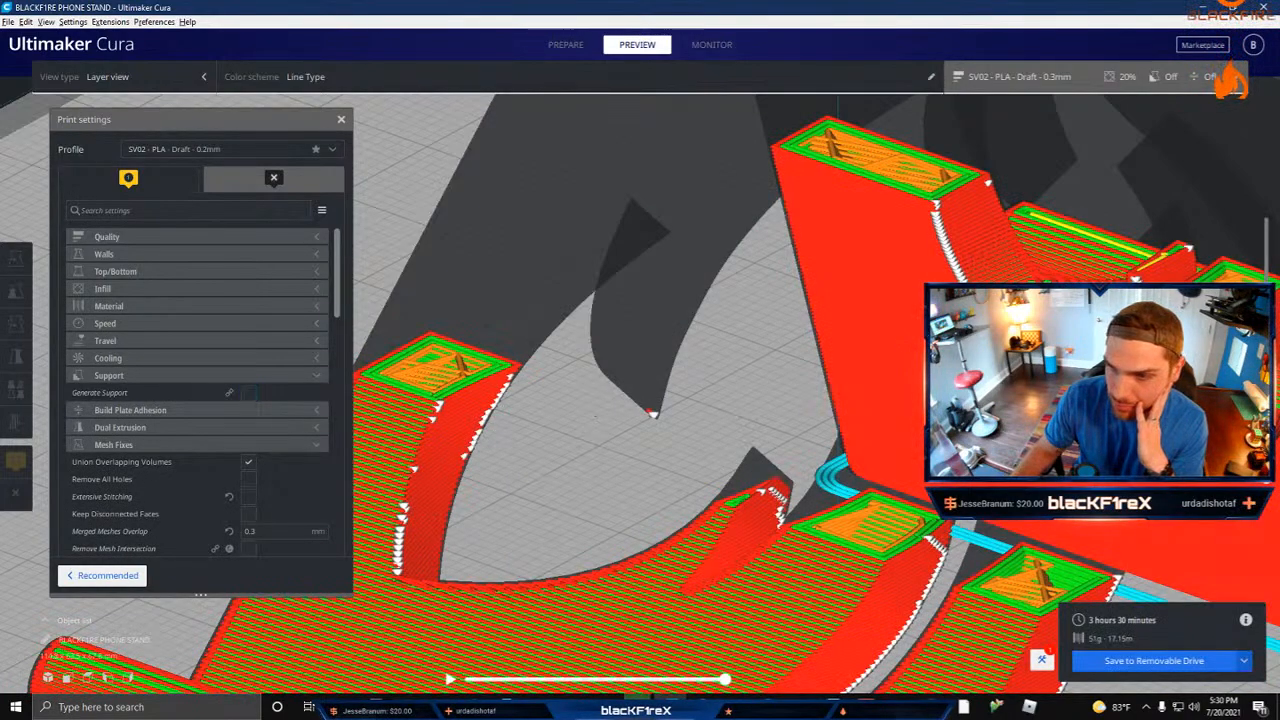
drag(1266, 402, 1266, 394)
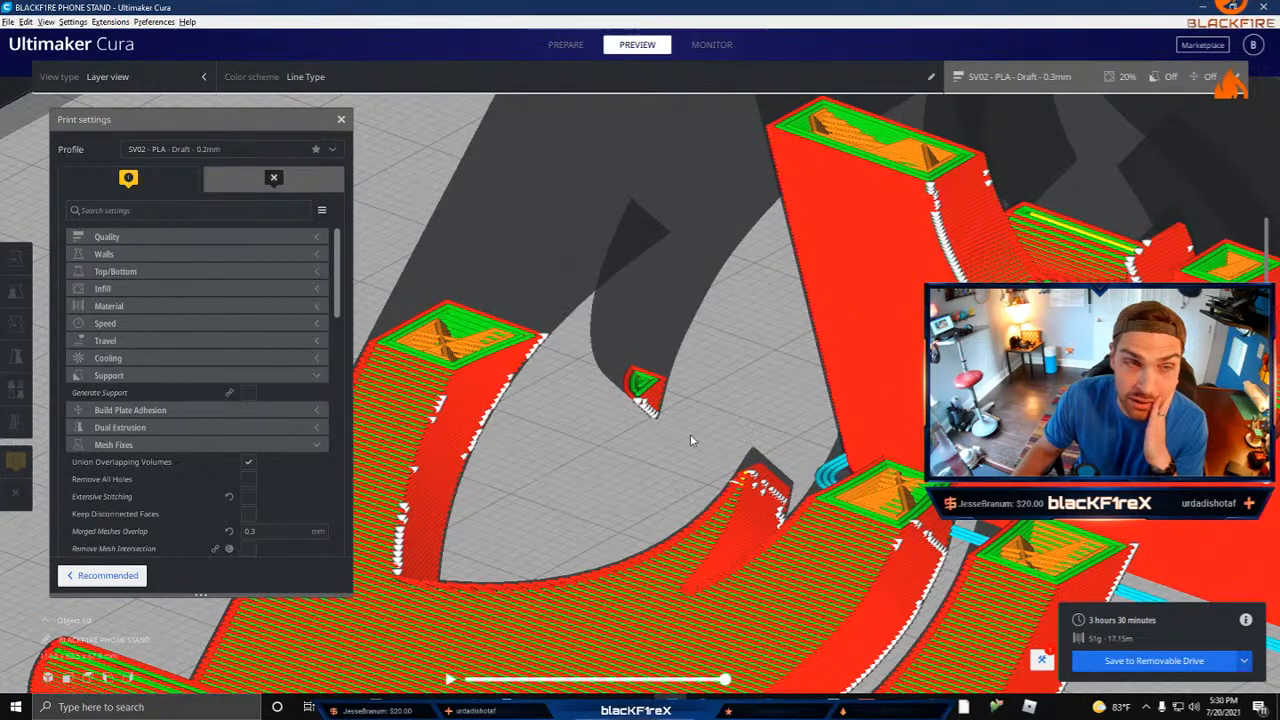
scroll(717, 418, up, 10)
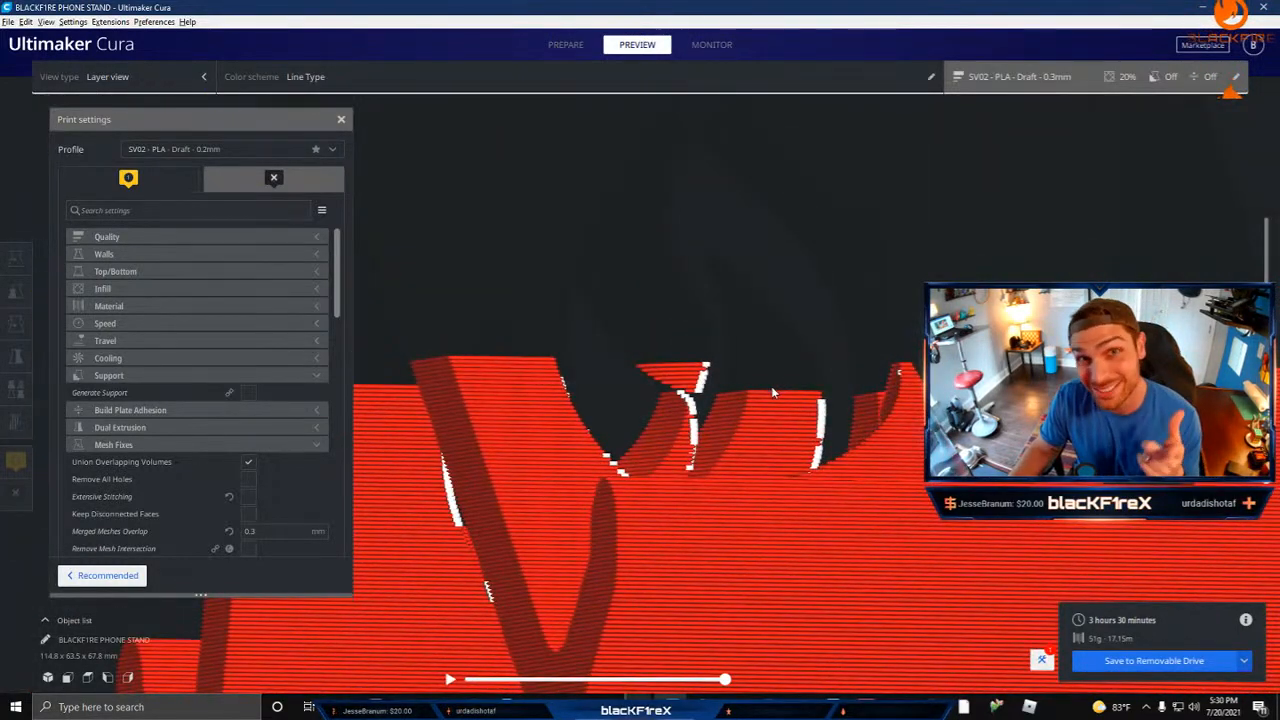
right_drag(638, 426, 774, 478)
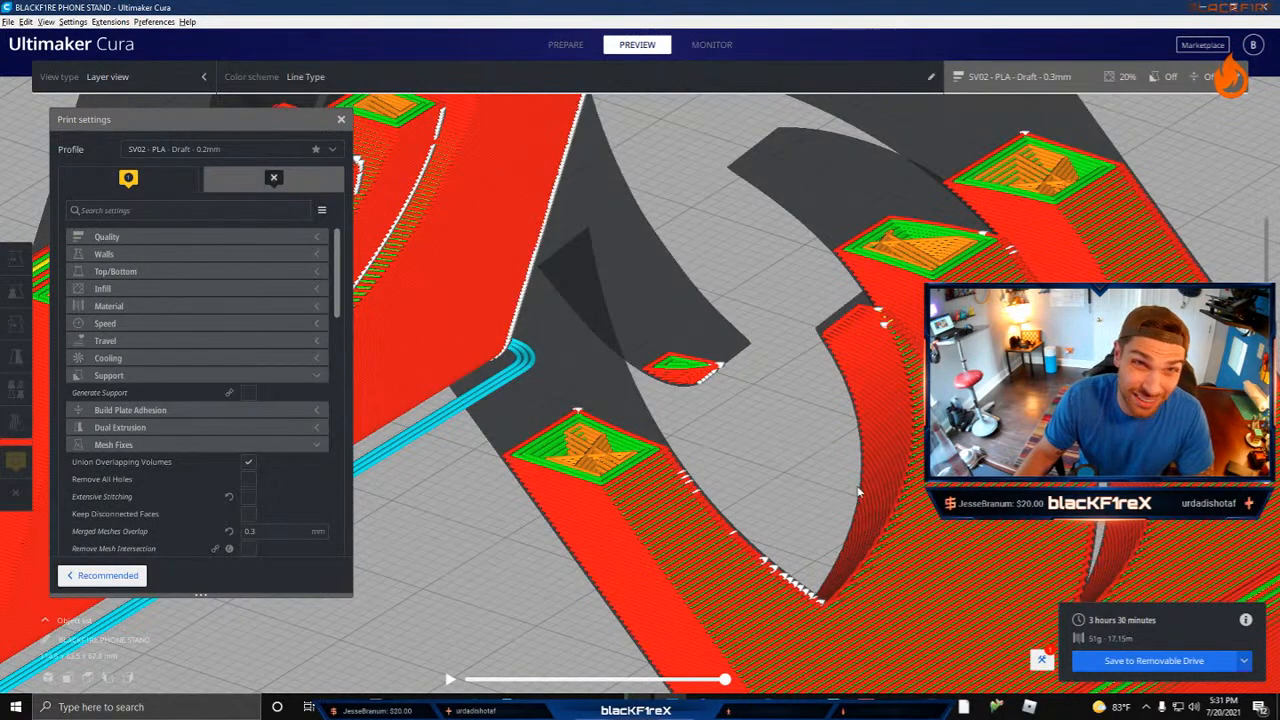
scroll(818, 410, down, 5)
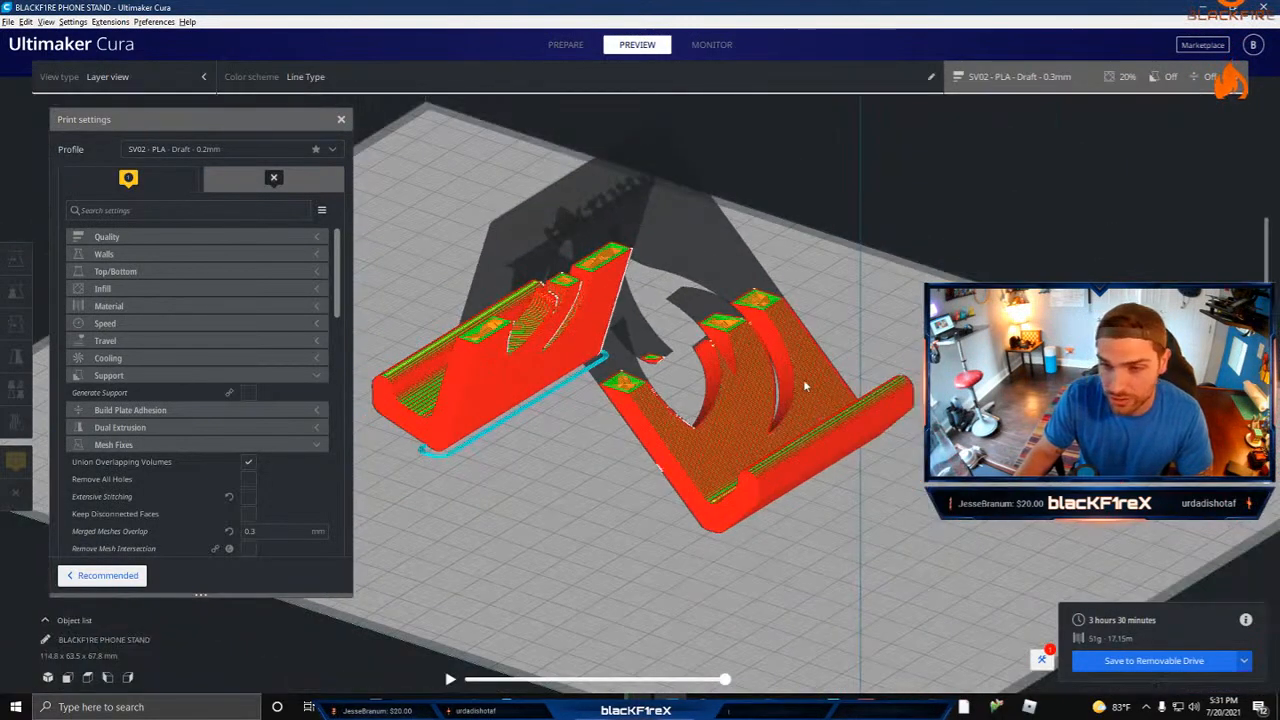
right_drag(806, 386, 345, 262)
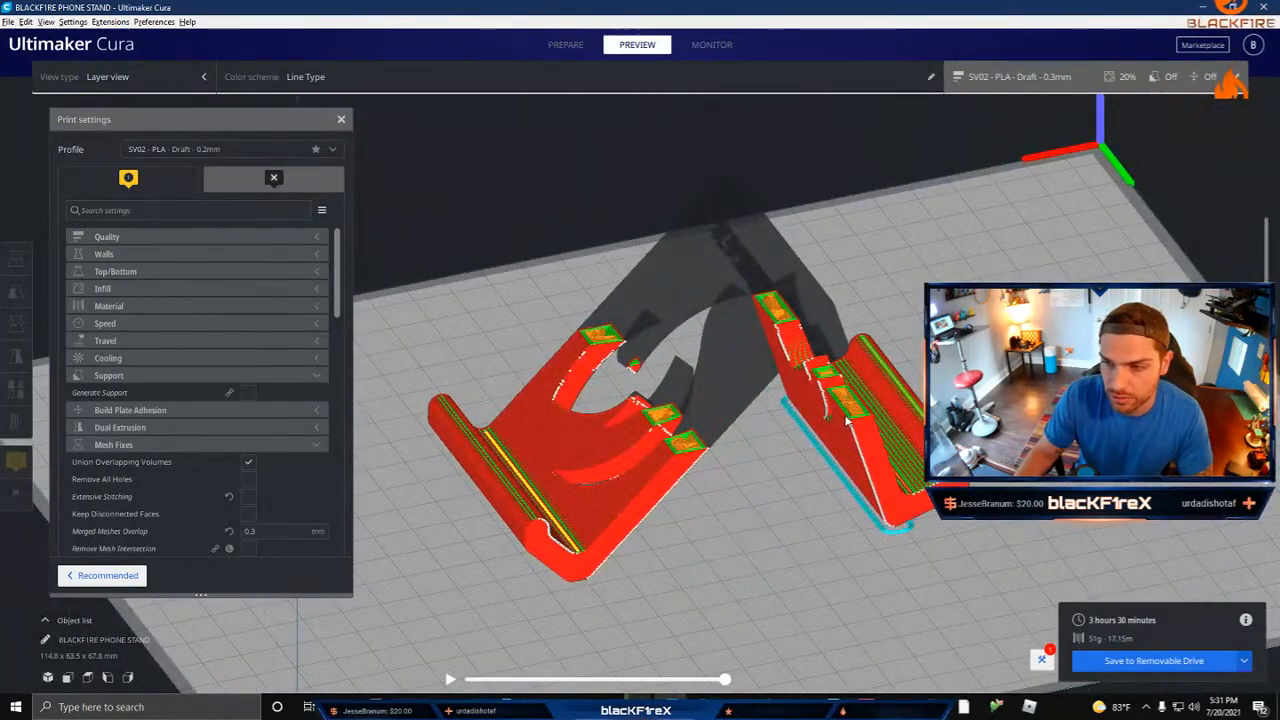
right_drag(701, 384, 798, 246)
Step: Rotate the phone stand 90° so that it lies on its side edge with the lettering running vertically
click(615, 187)
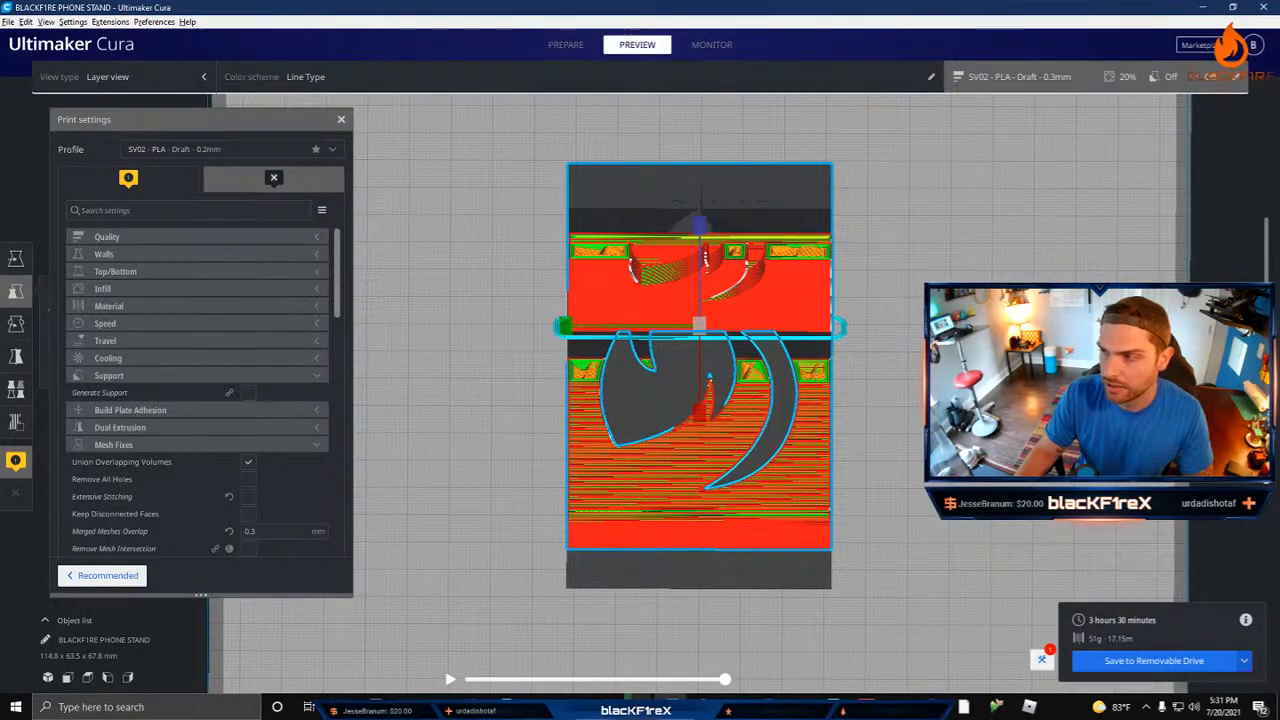
click(15, 323)
right_drag(820, 249, 908, 182)
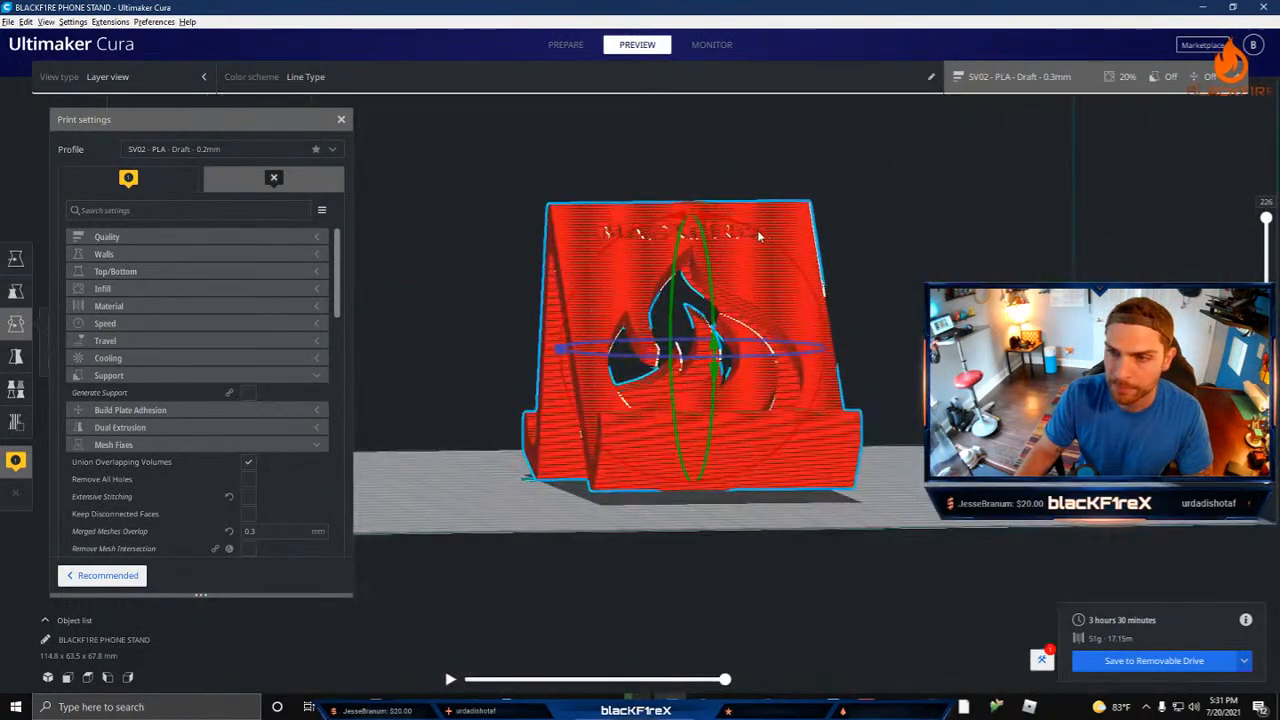
drag(758, 231, 477, 350)
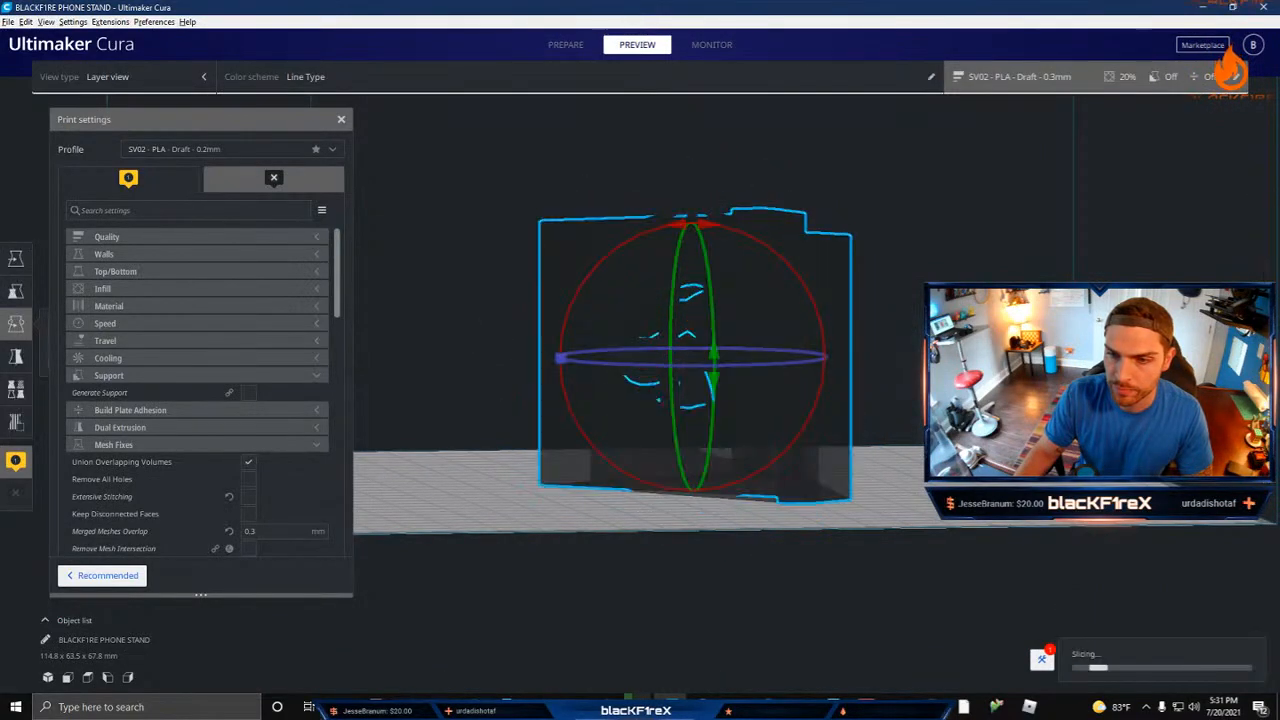
click(637, 370)
right_drag(637, 370, 851, 391)
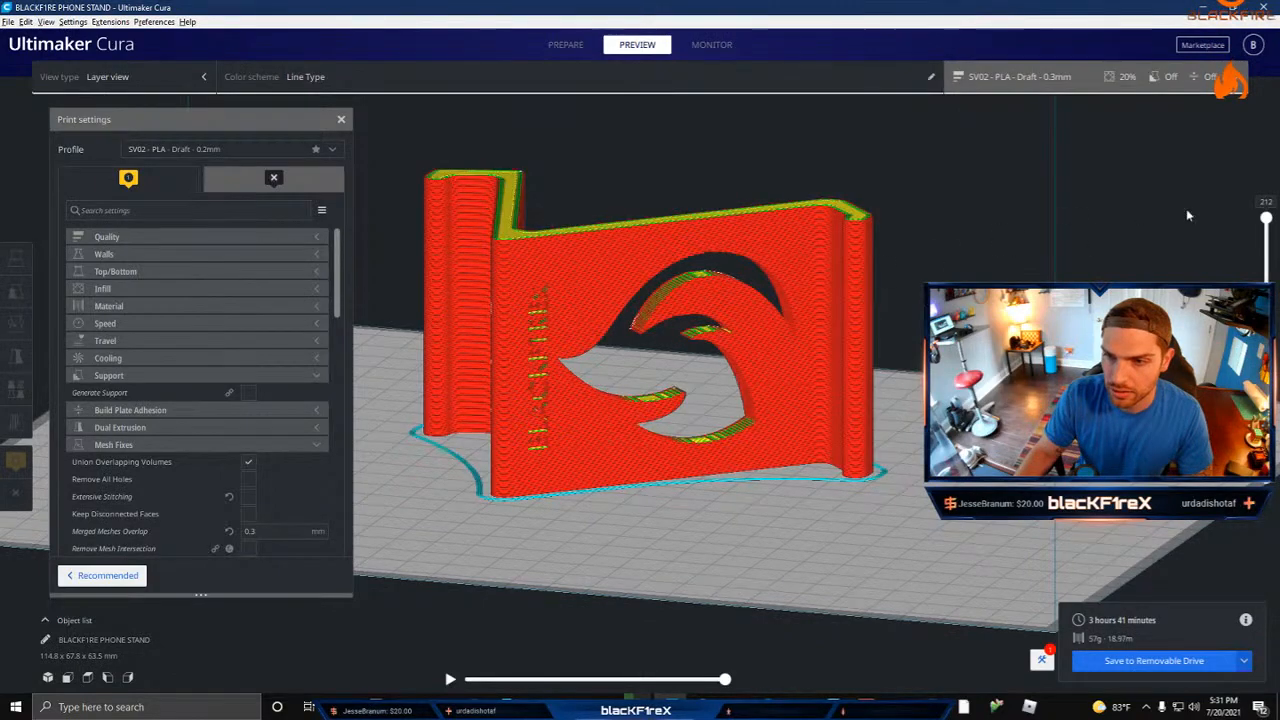
Step: Lower the layer preview to check the flame overhangs in the sideways orientation, and undo the rotation
drag(1266, 218, 1265, 300)
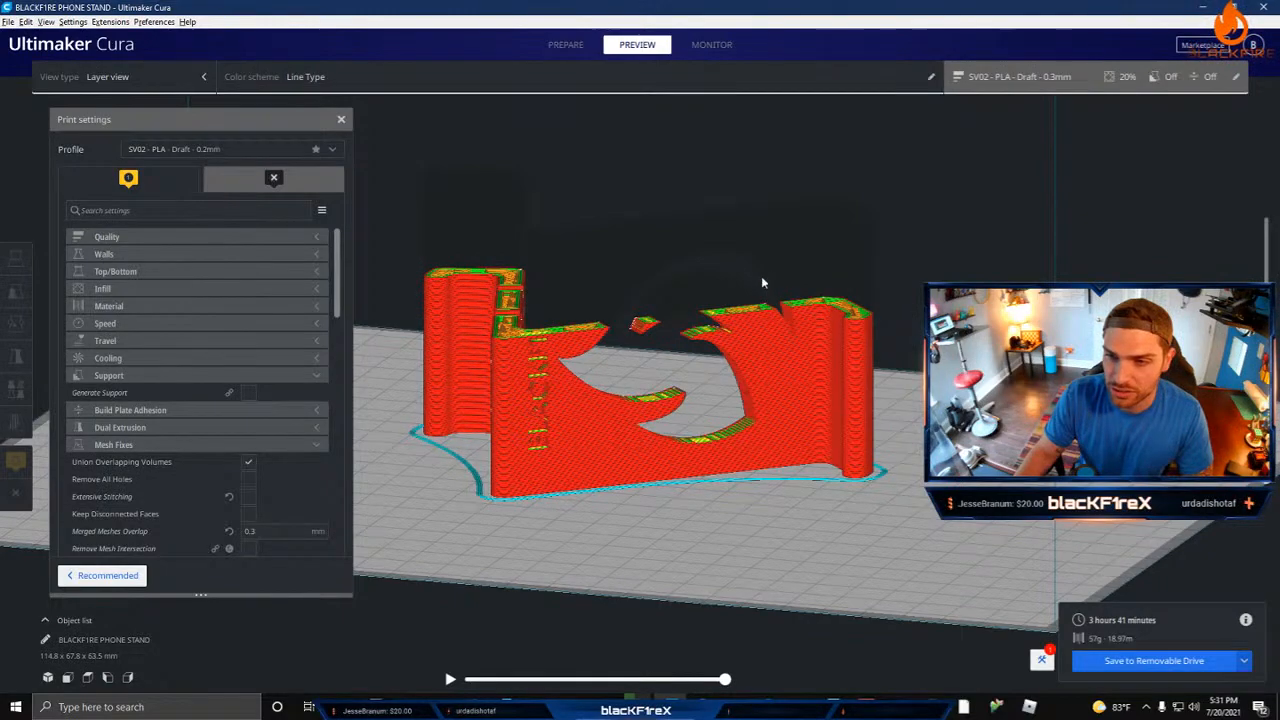
right_drag(761, 283, 747, 314)
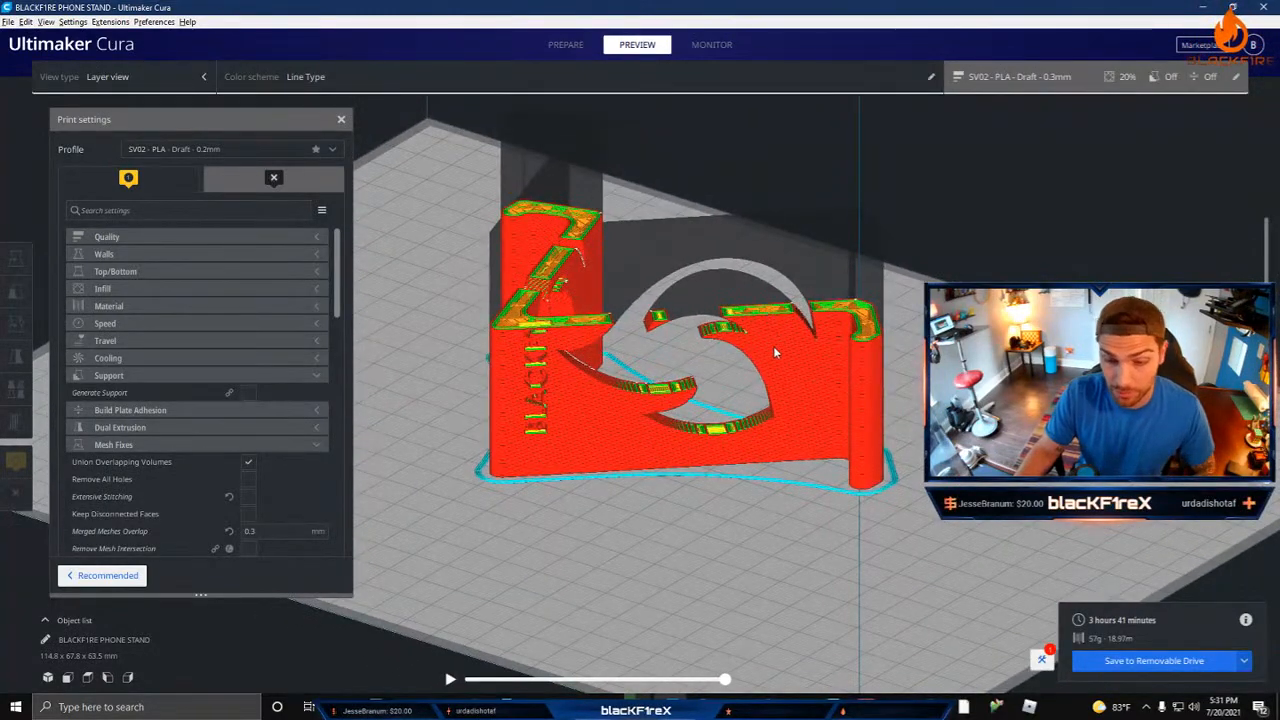
key(ctrl+z)
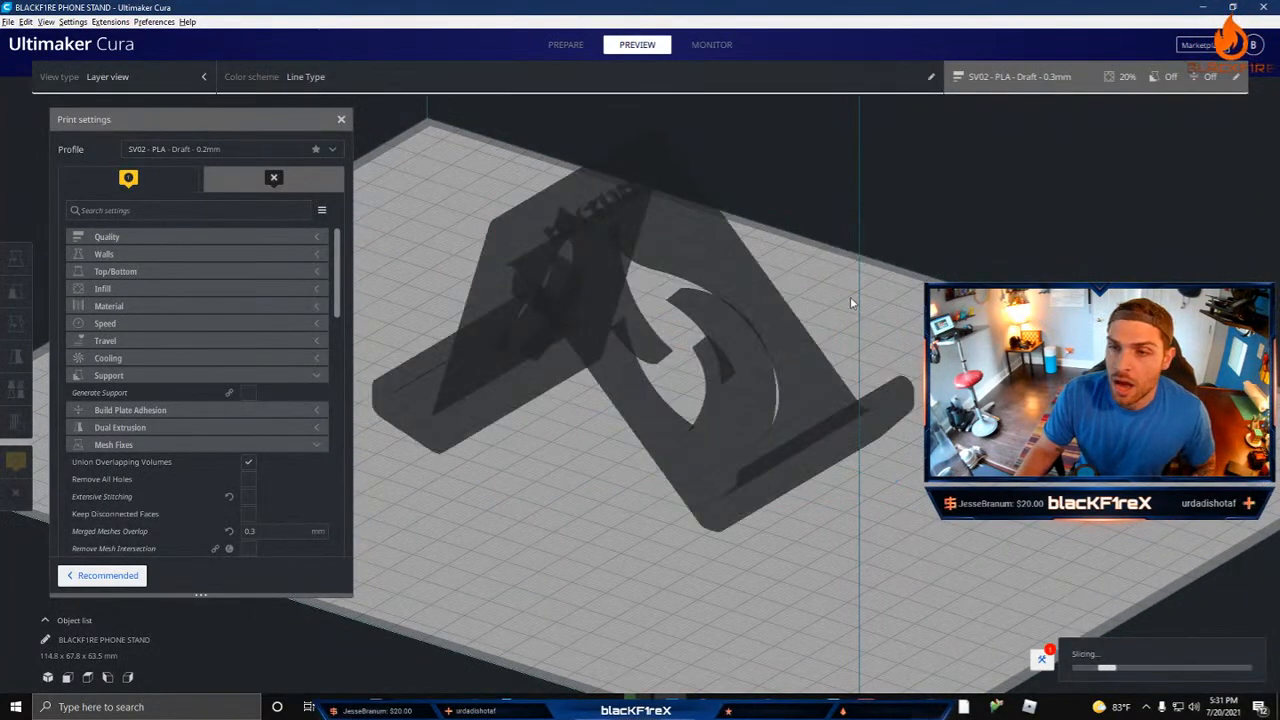
Step: Turn support generation back on and examine the support structures beneath the upright stand
right_drag(850, 296, 445, 302)
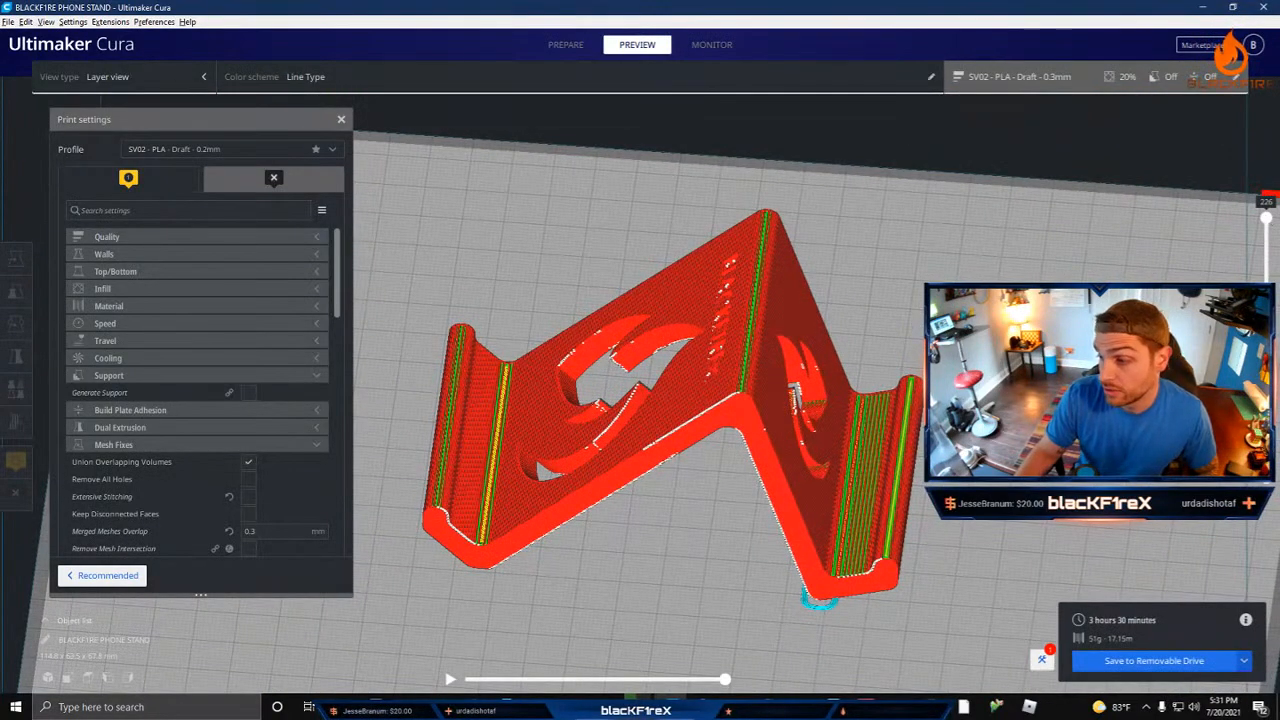
click(248, 394)
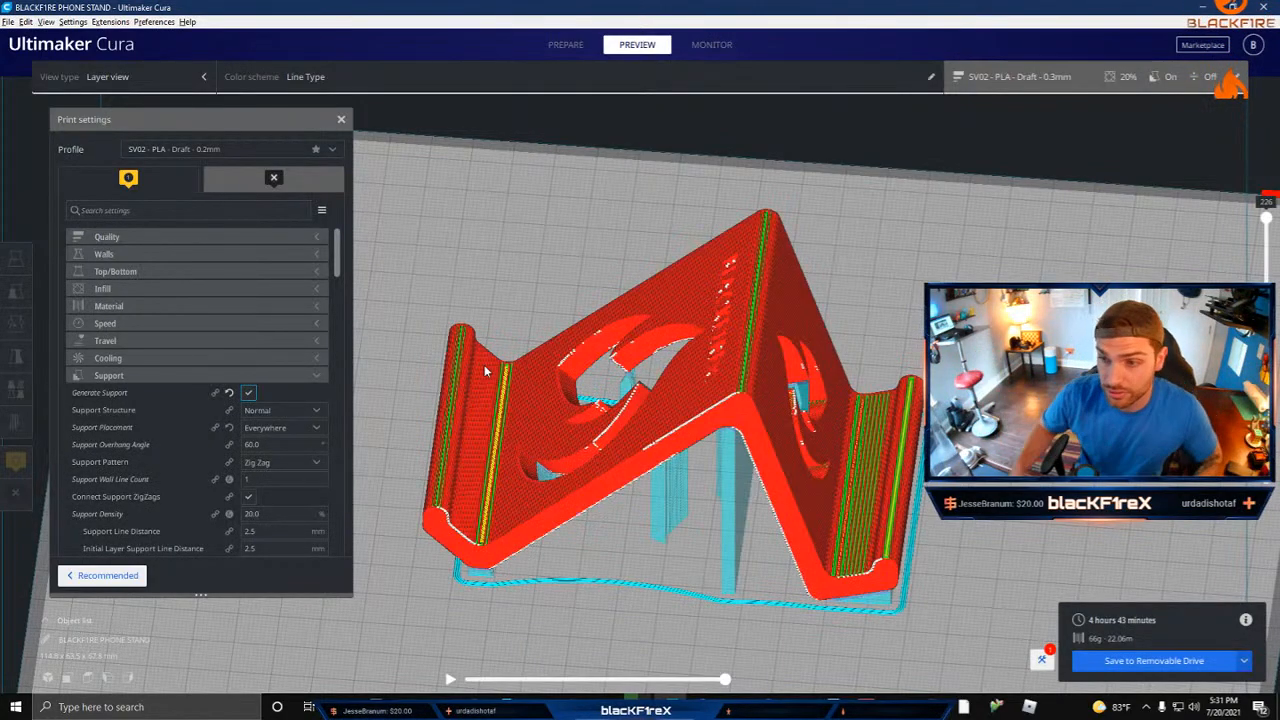
right_drag(457, 289, 539, 311)
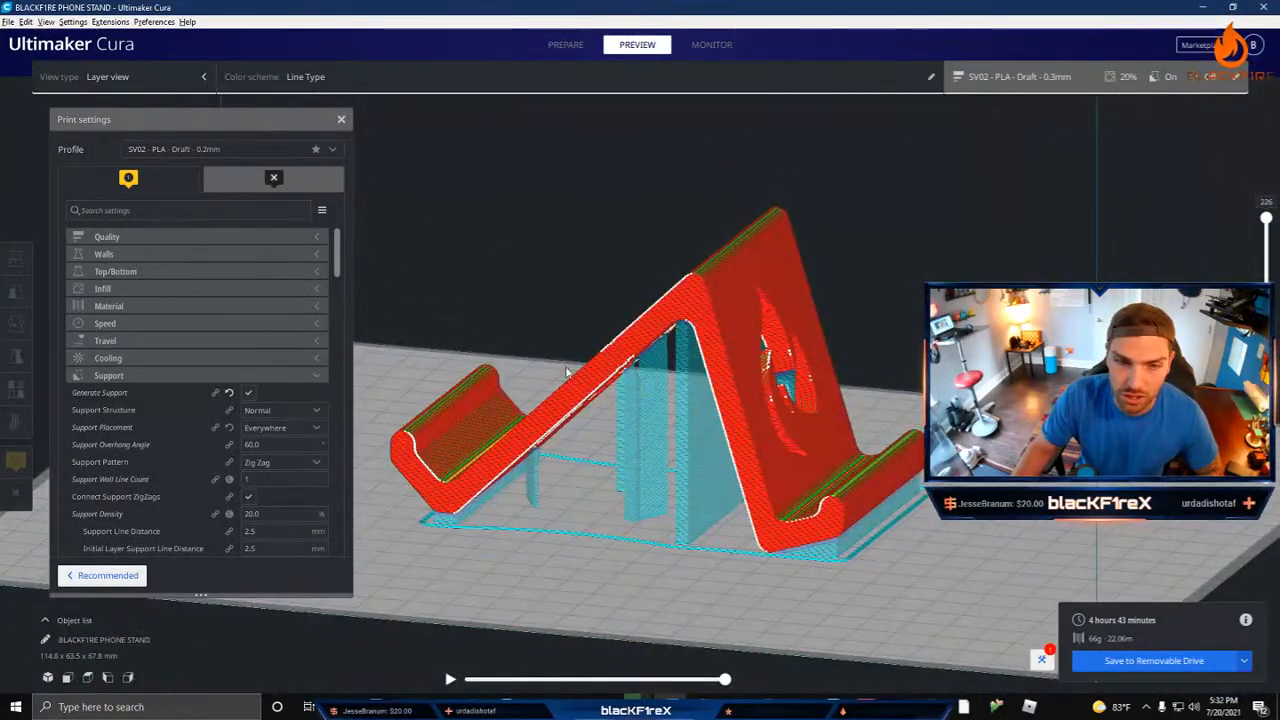
right_drag(566, 372, 701, 368)
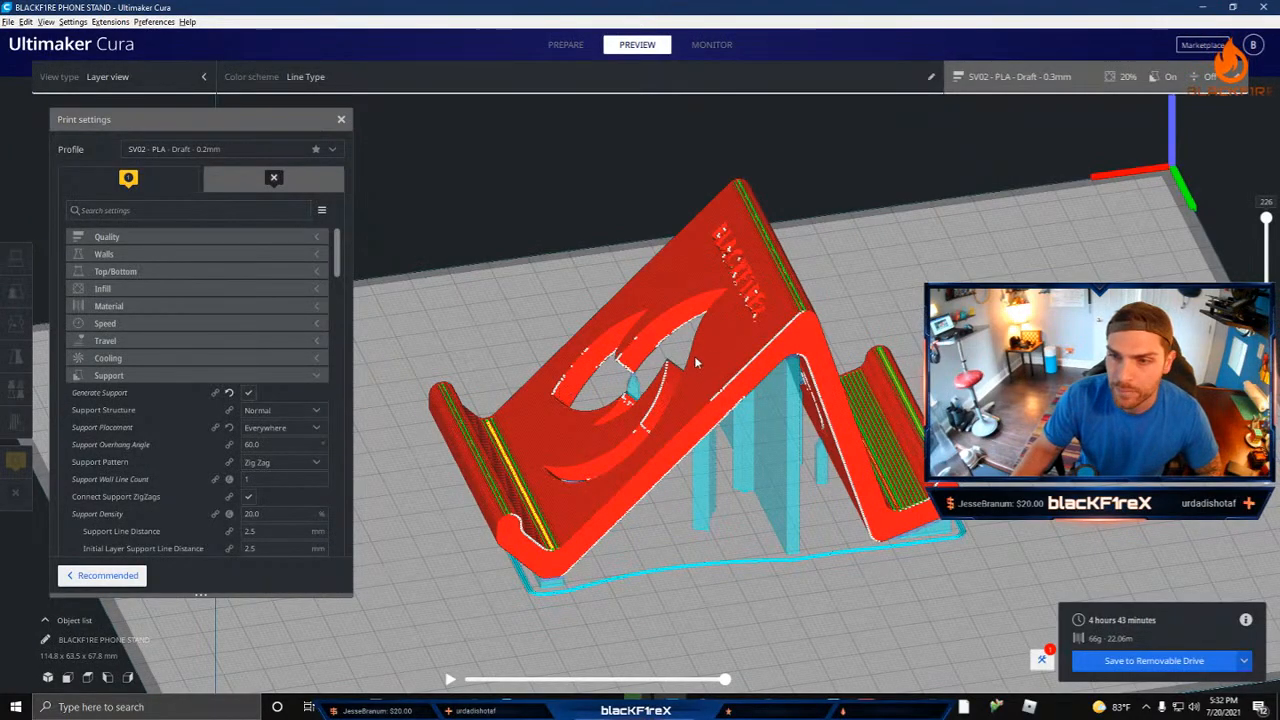
scroll(229, 449, down, 1)
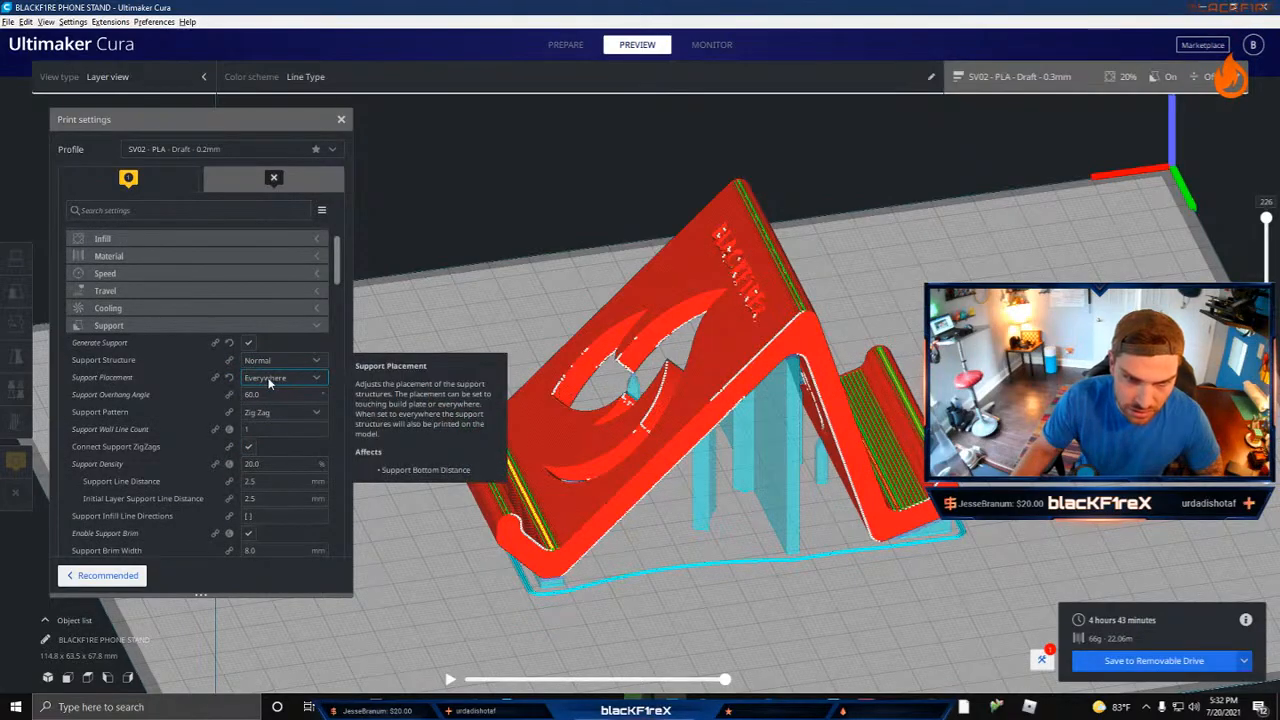
Step: Try a support overhang angle of 55° and compare the supports generated beneath the phone stand
right_drag(656, 367, 160, 340)
right_drag(496, 409, 630, 435)
scroll(233, 393, down, 3)
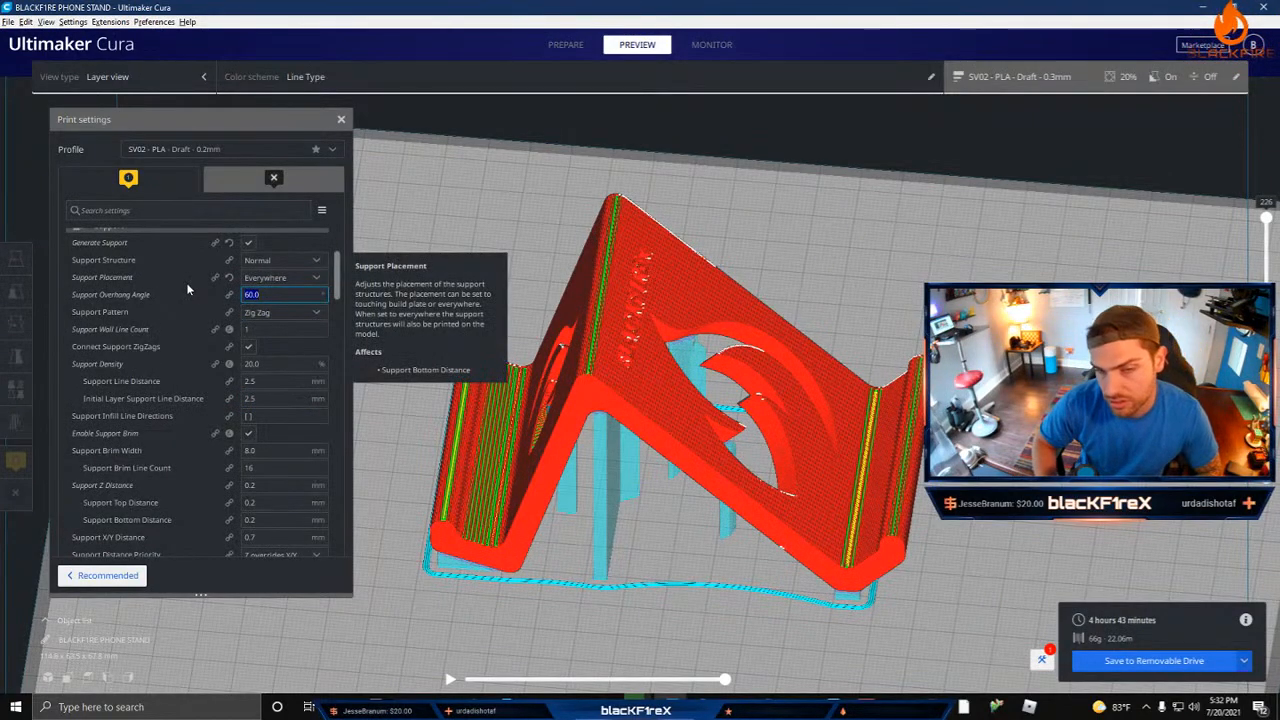
text(55)
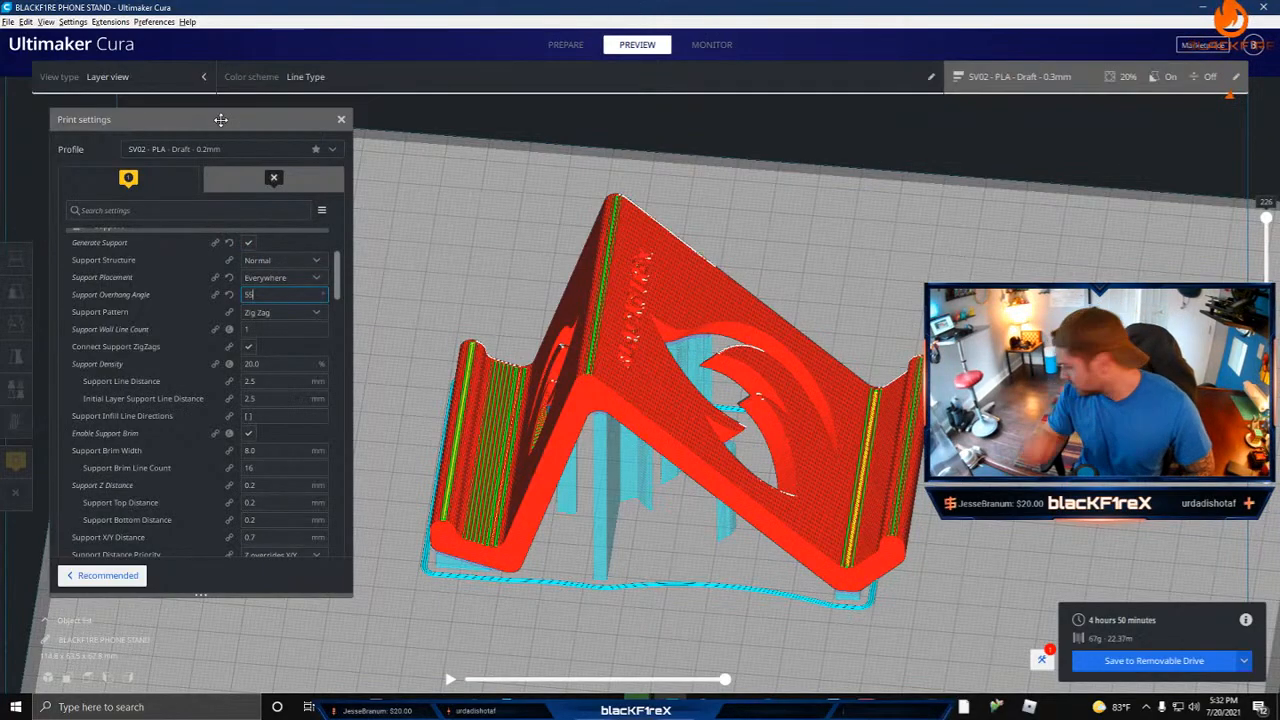
right_drag(452, 355, 681, 386)
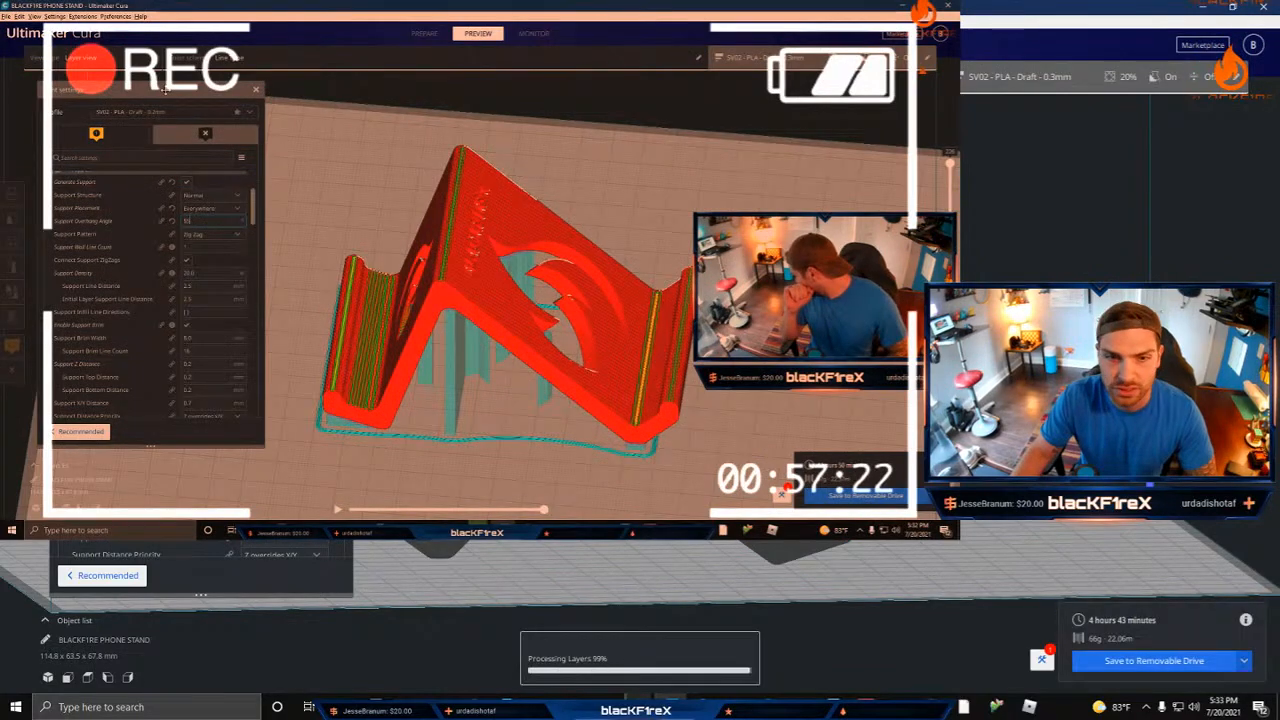
Step: Examine the support structures beneath the flame cutouts at a lowered layer
scroll(200, 400, down, 1)
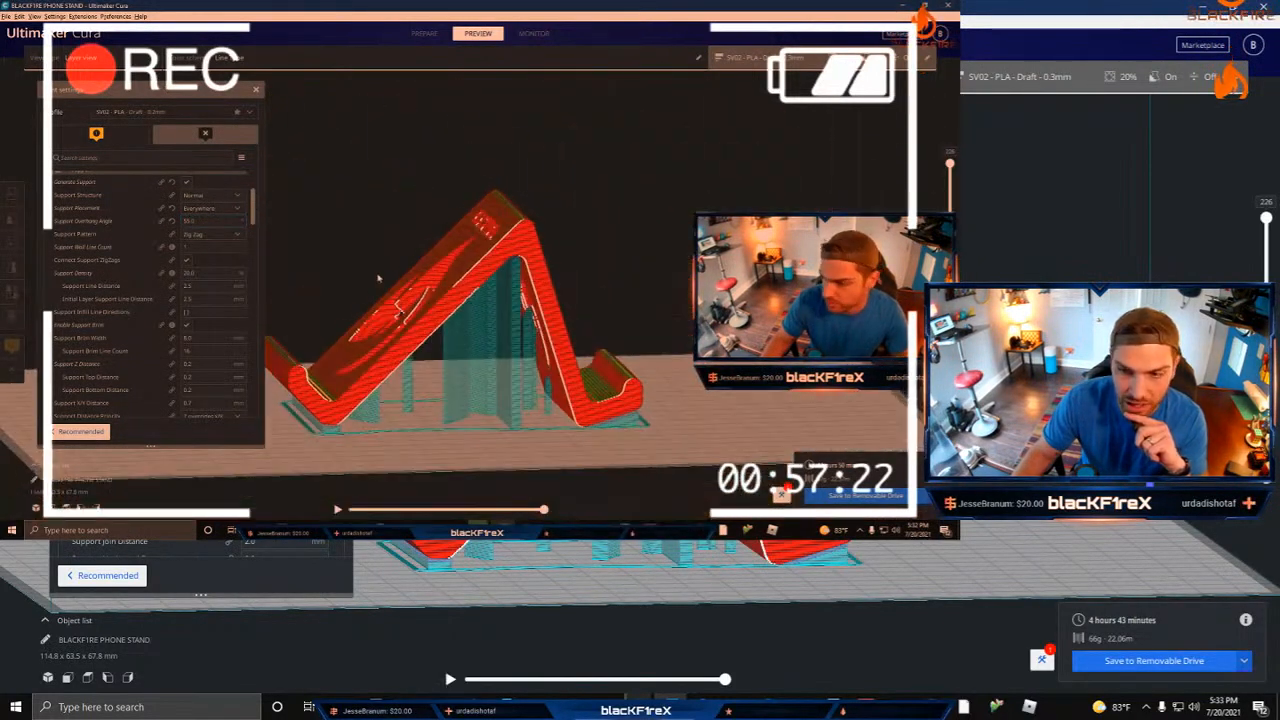
right_drag(640, 340, 650, 430)
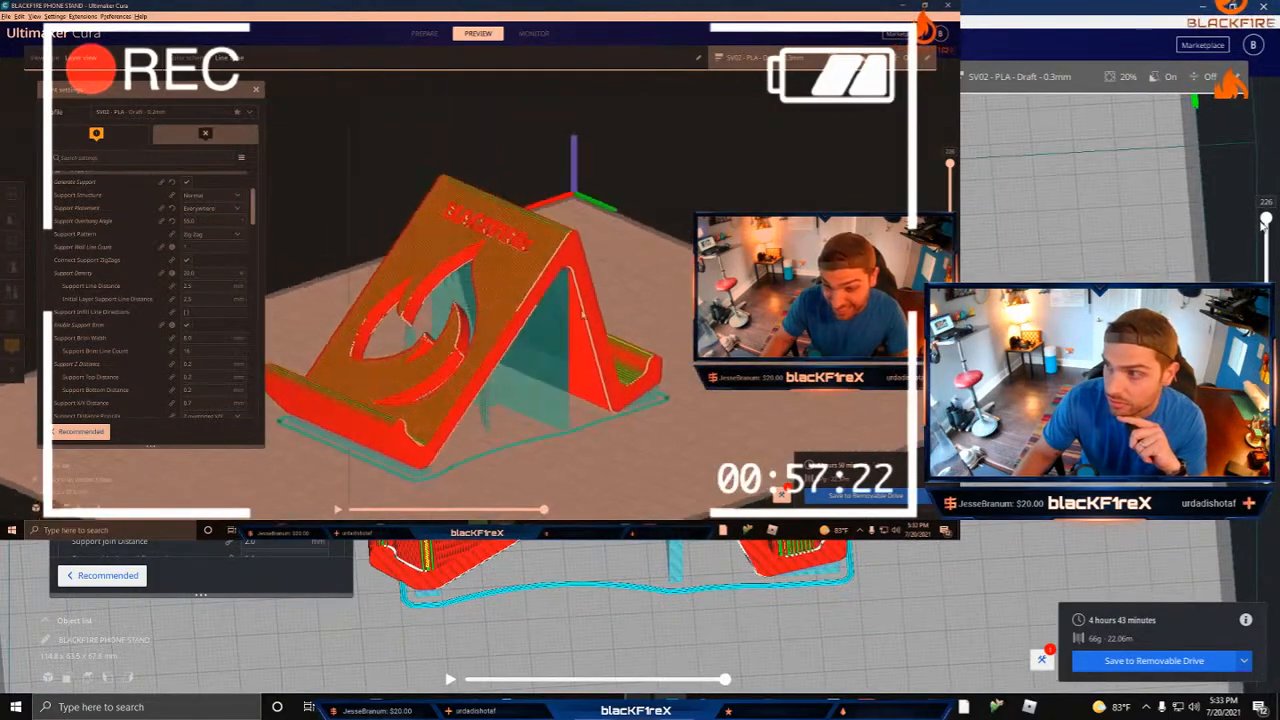
scroll(640, 380, up, 5)
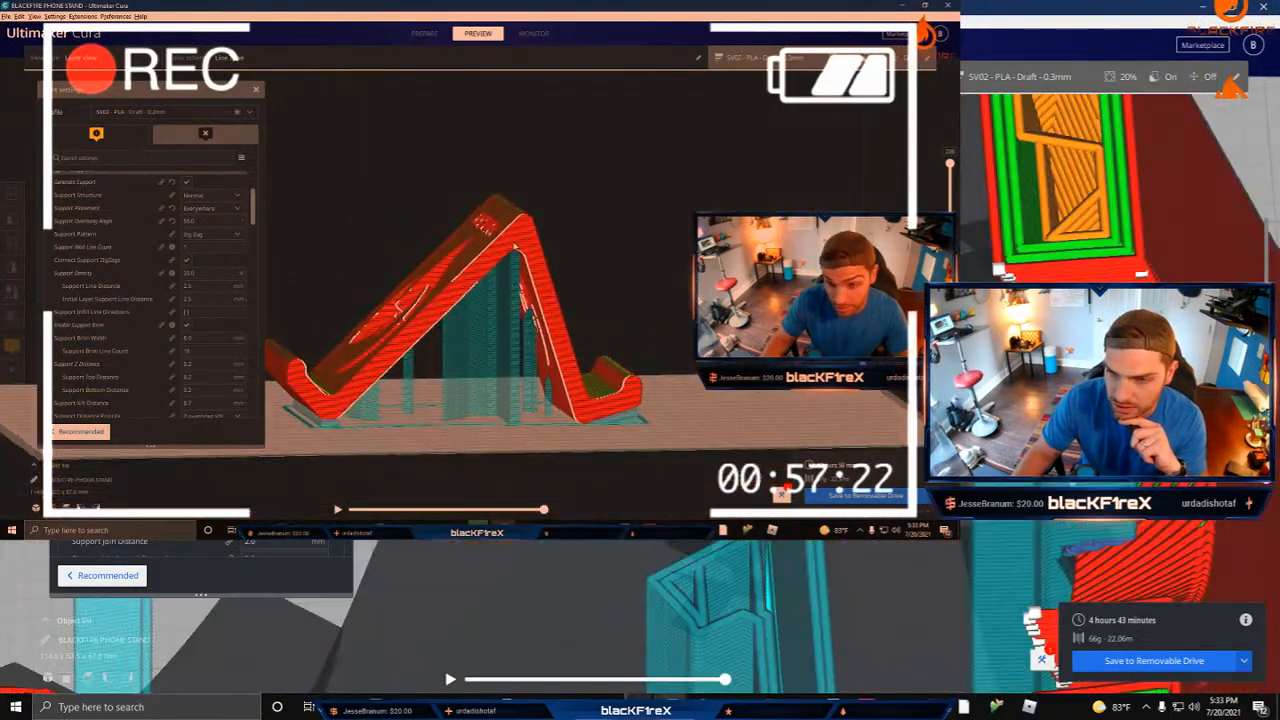
right_drag(640, 380, 656, 558)
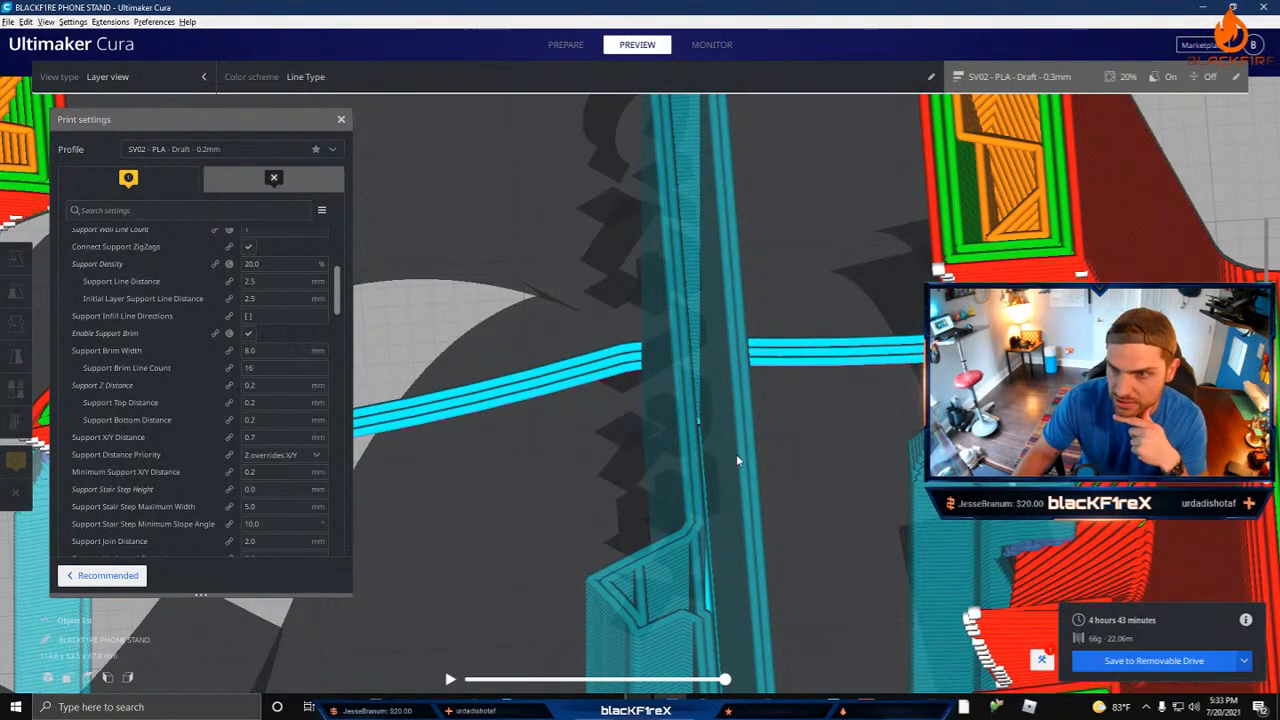
scroll(737, 457, down, 5)
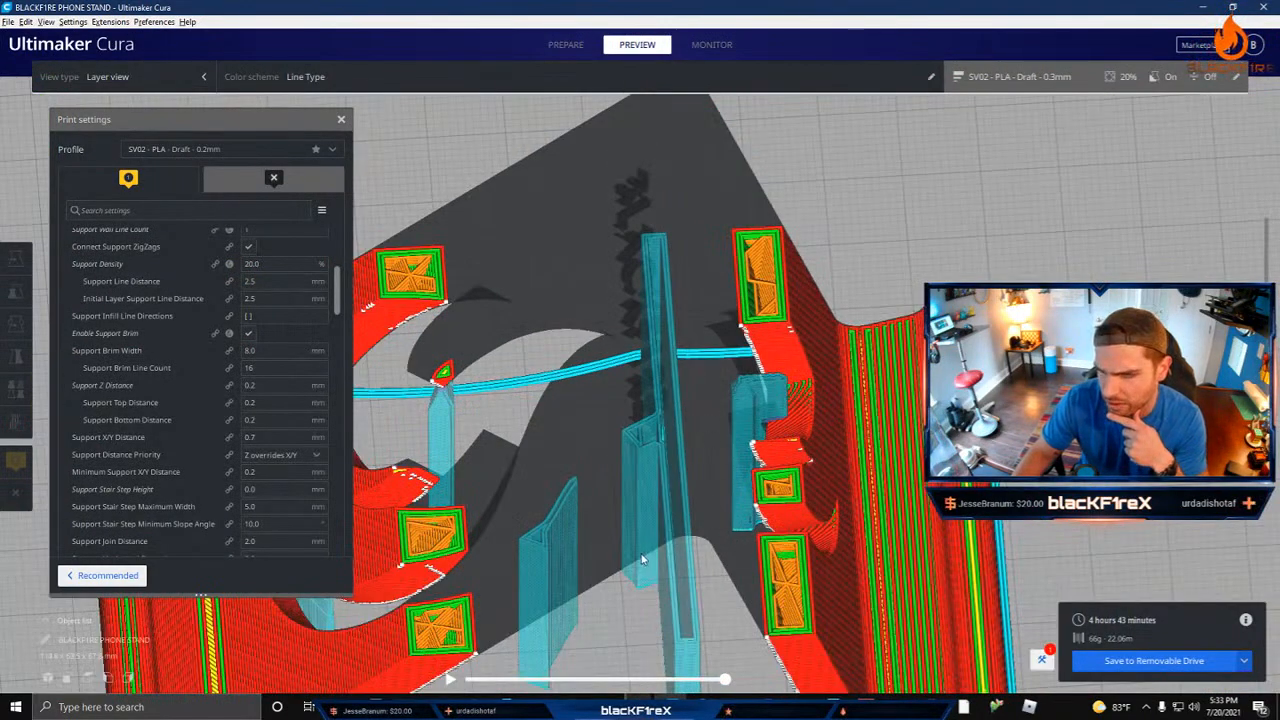
right_drag(643, 560, 643, 468)
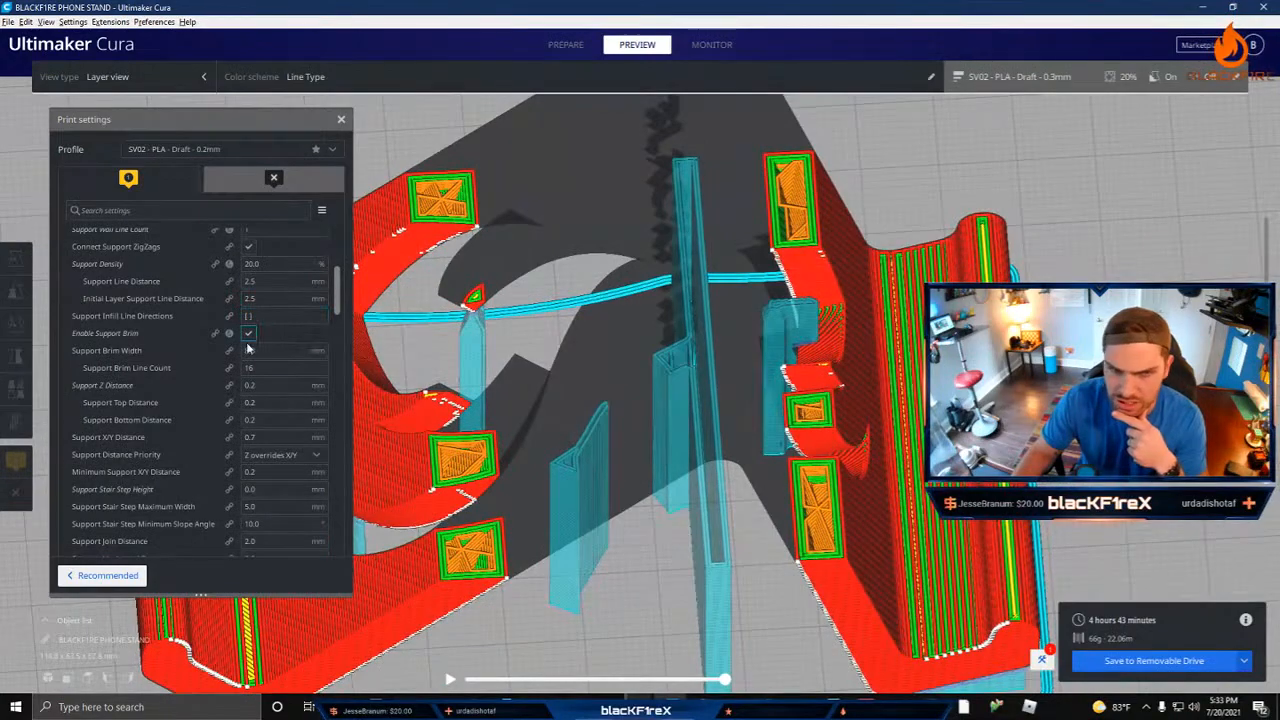
Step: Set the Support Z Distance to 0.3 mm
scroll(266, 335, down, 2)
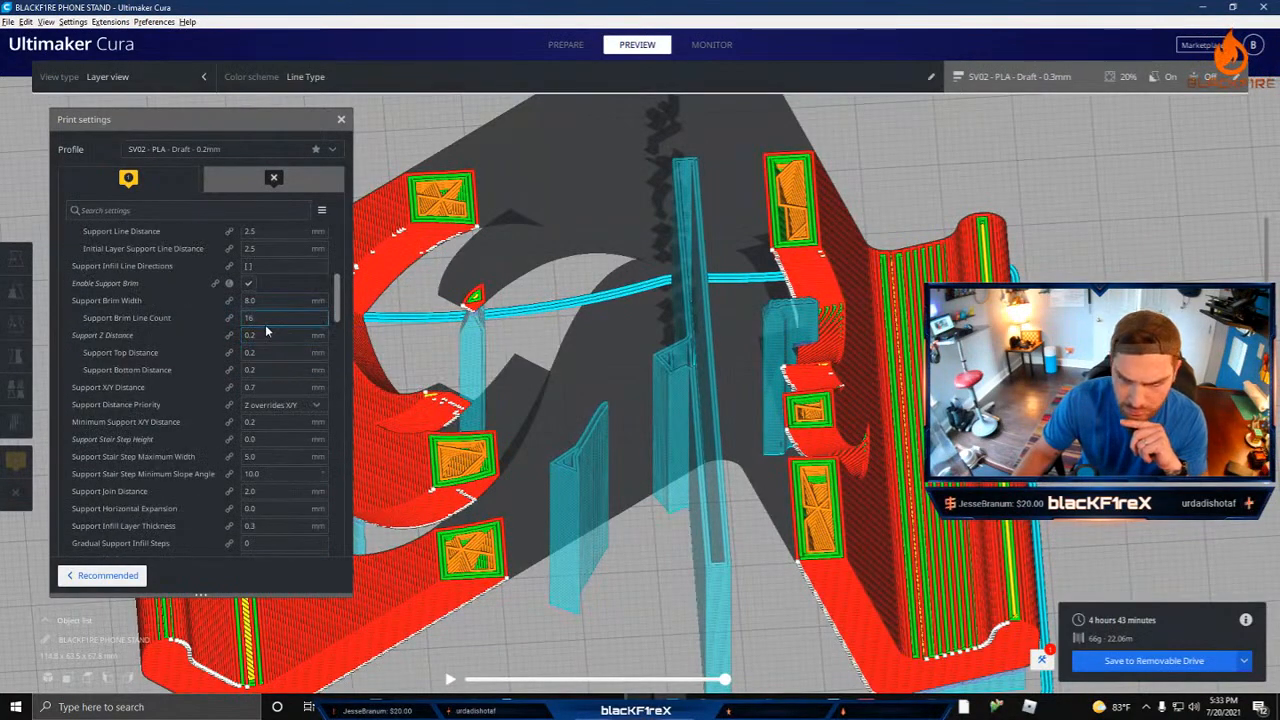
scroll(266, 335, down, 2)
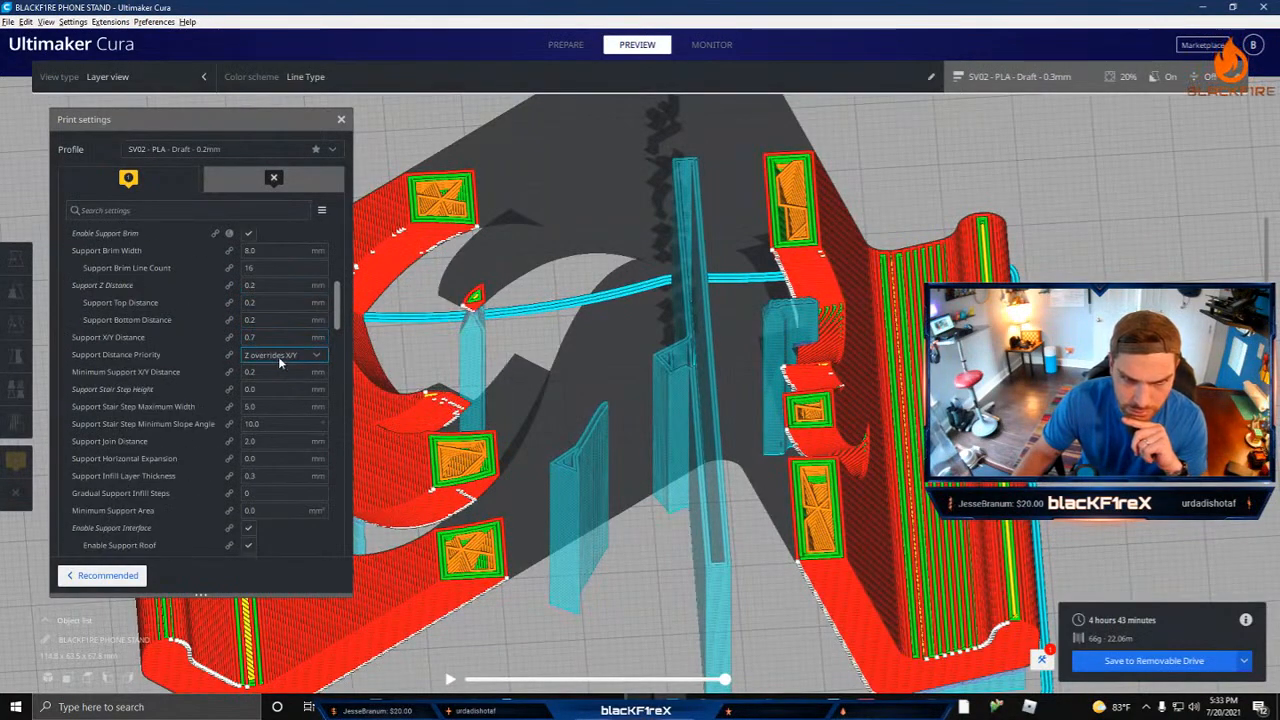
scroll(280, 338, down, 1)
scroll(280, 338, up, 1)
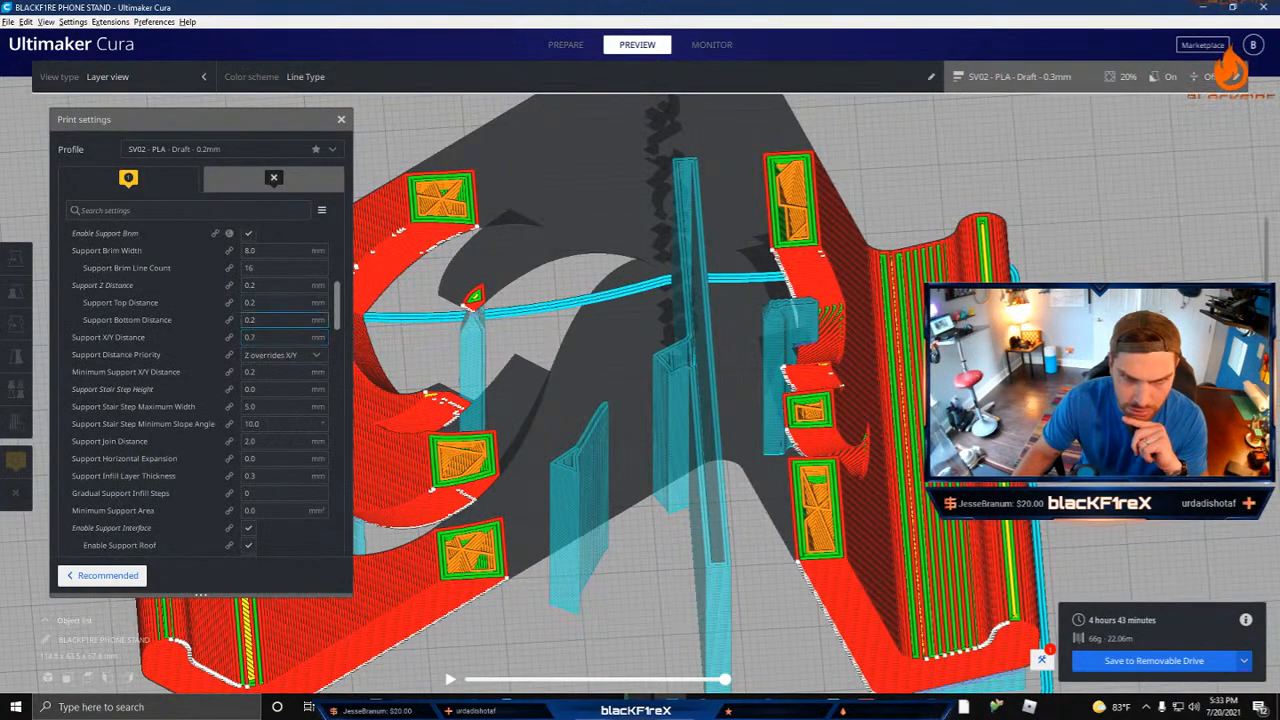
click(265, 285)
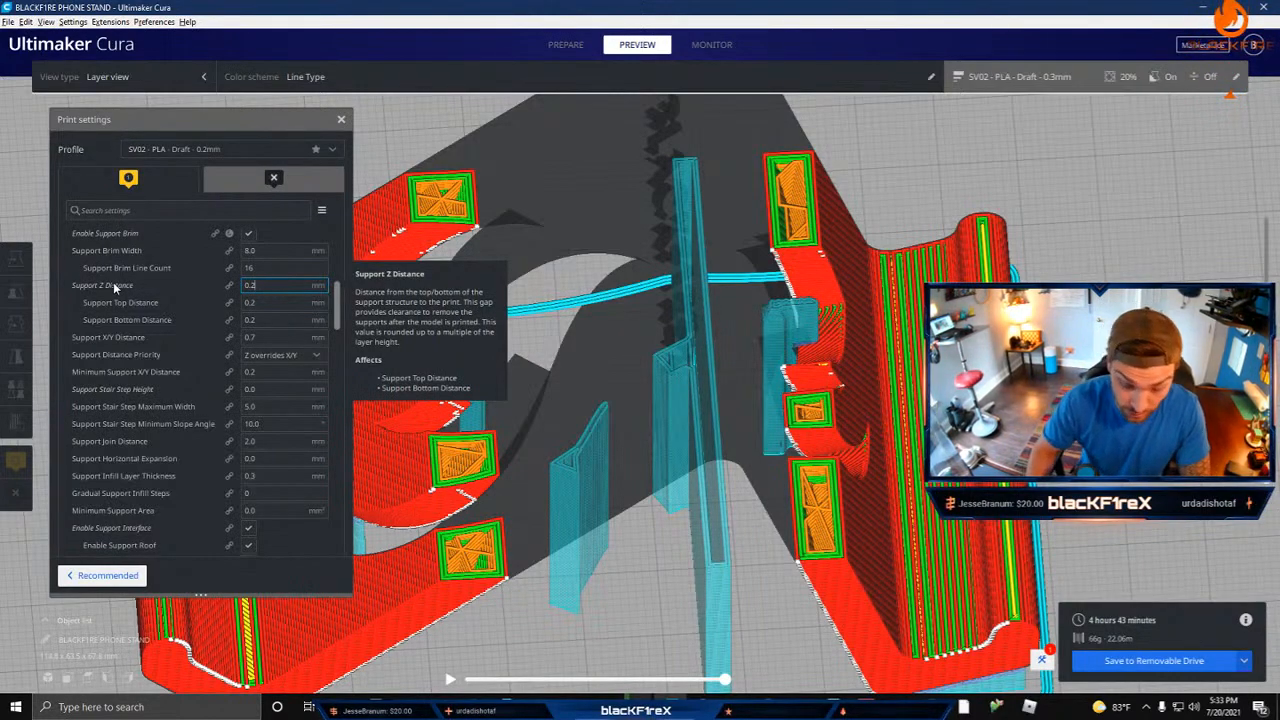
key(BackSpace)
text(3)
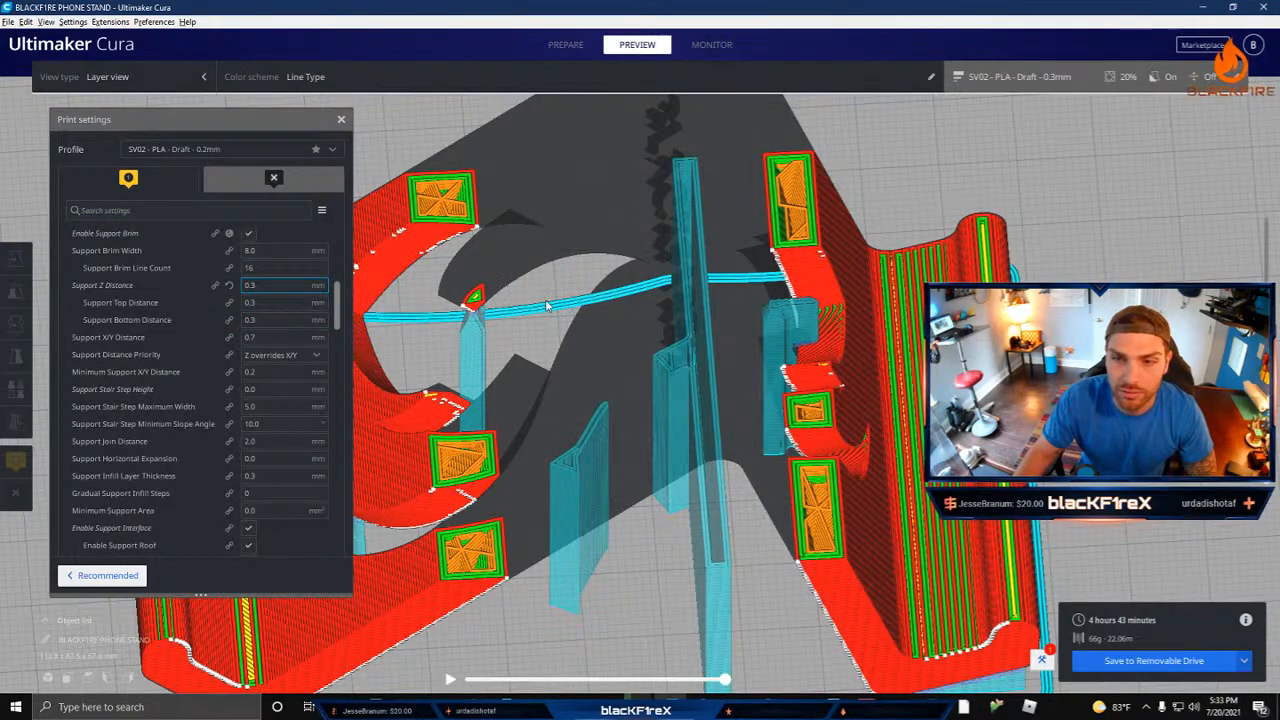
Step: Review the support interface settings and step through the layers where the support roof meets the hanging flame tip
right_drag(547, 306, 604, 386)
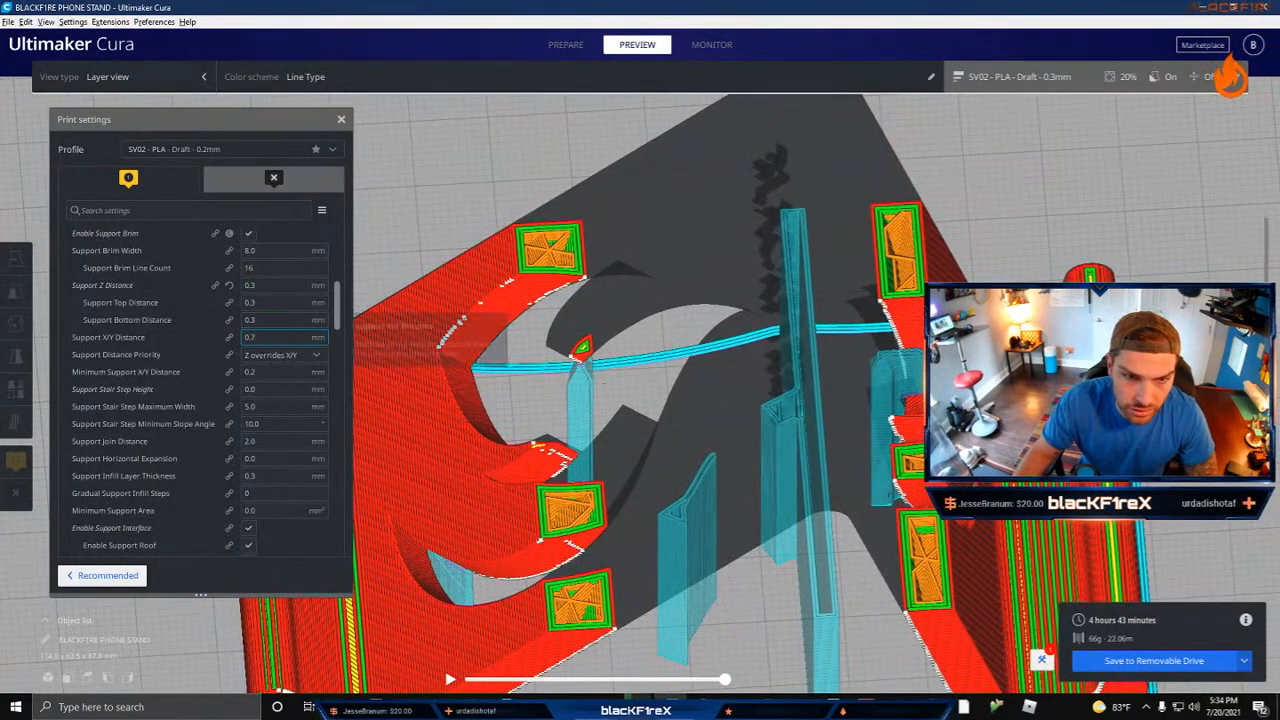
scroll(267, 319, down, 3)
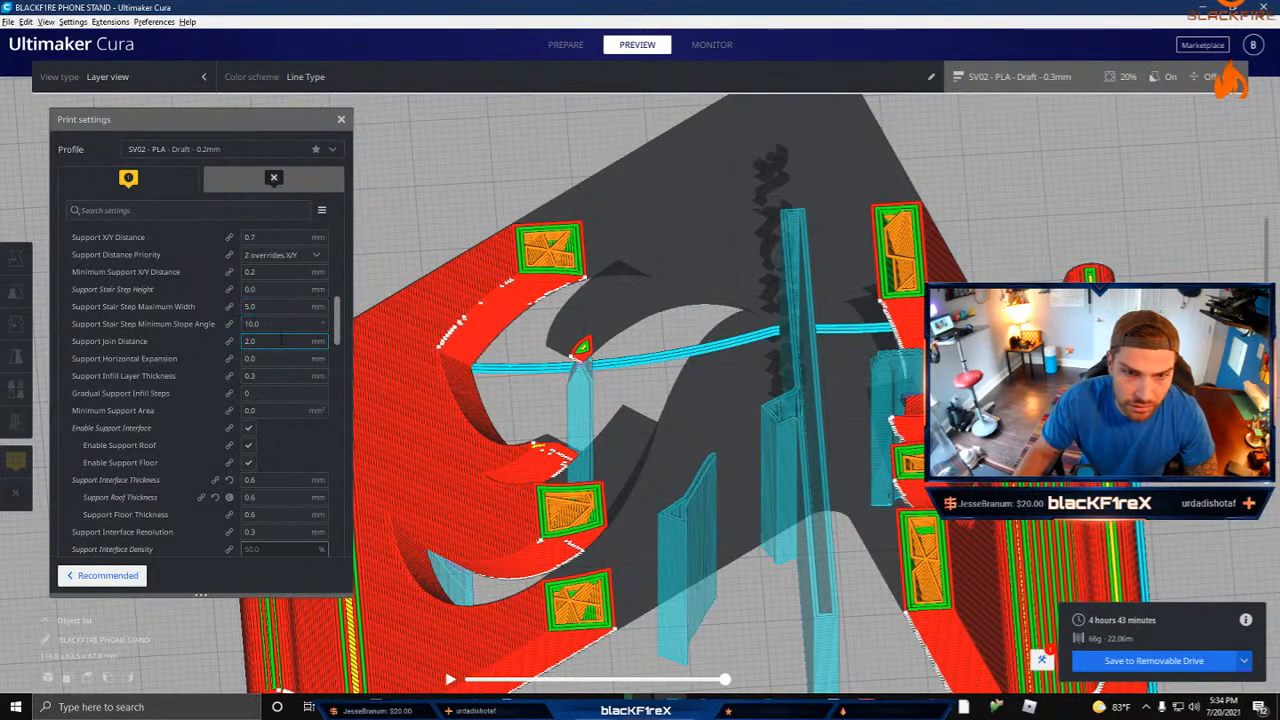
scroll(250, 340, down, 3)
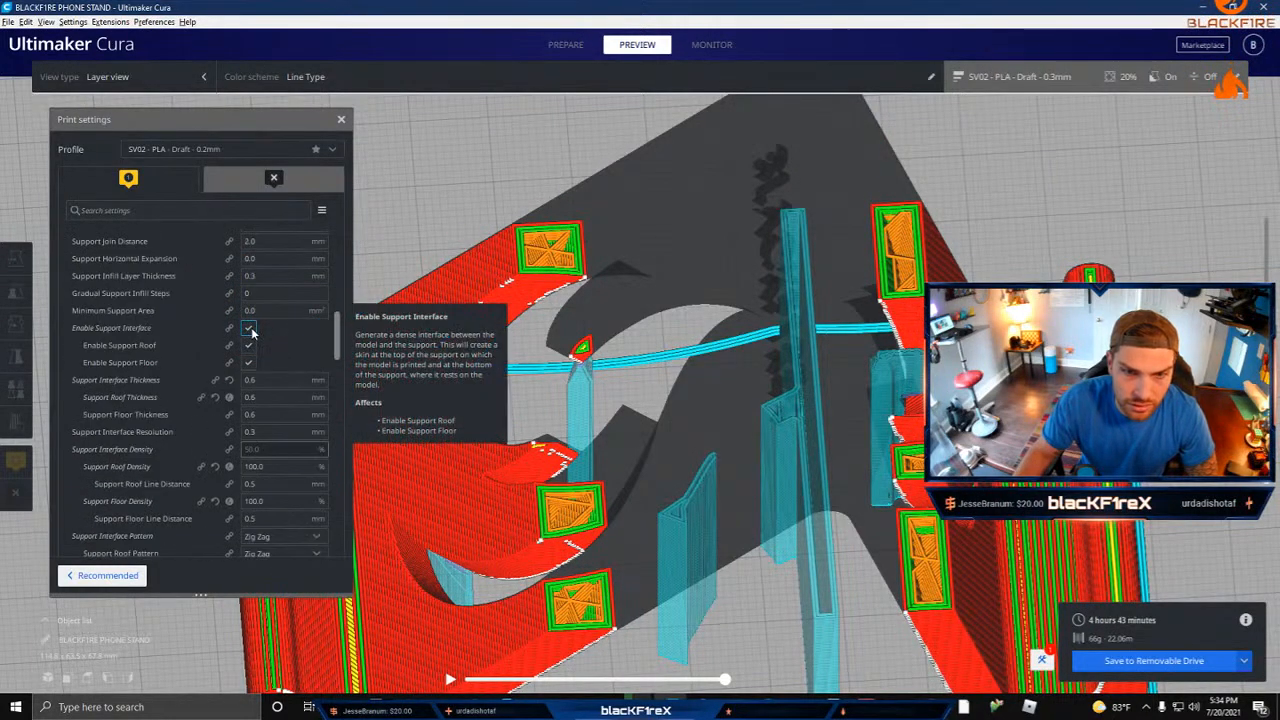
scroll(570, 363, up, 5)
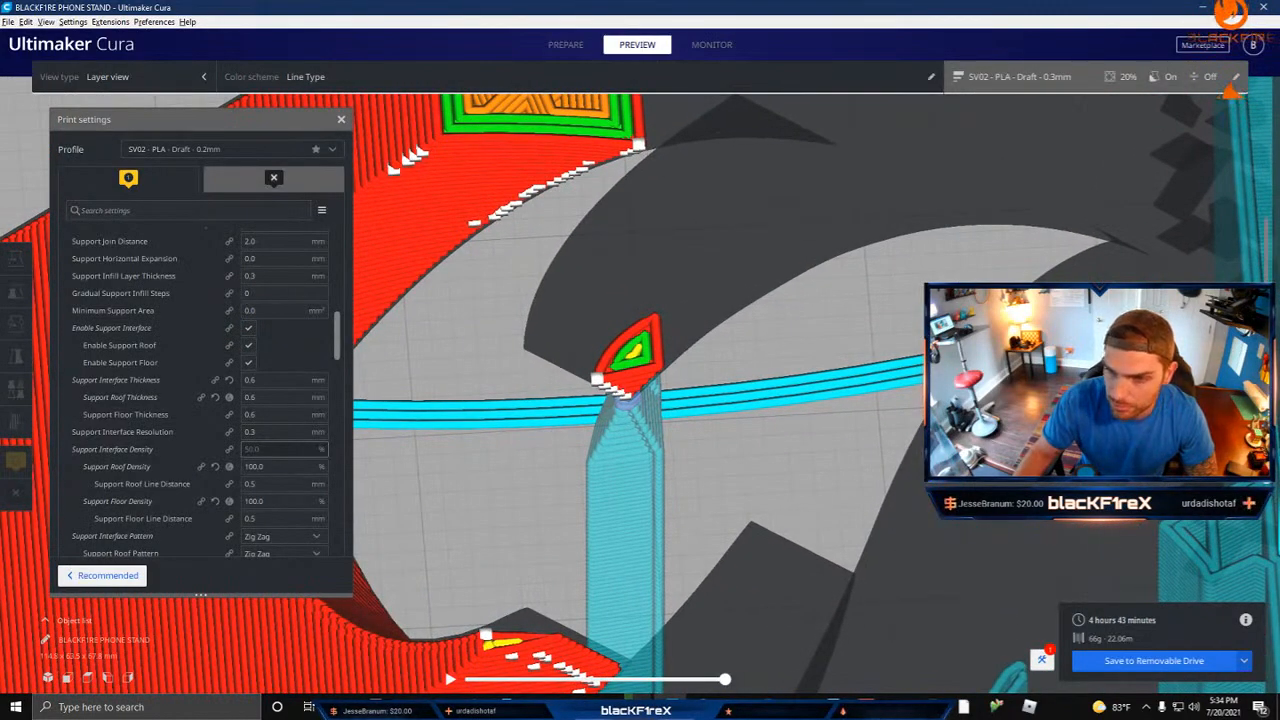
drag(1267, 350, 1267, 354)
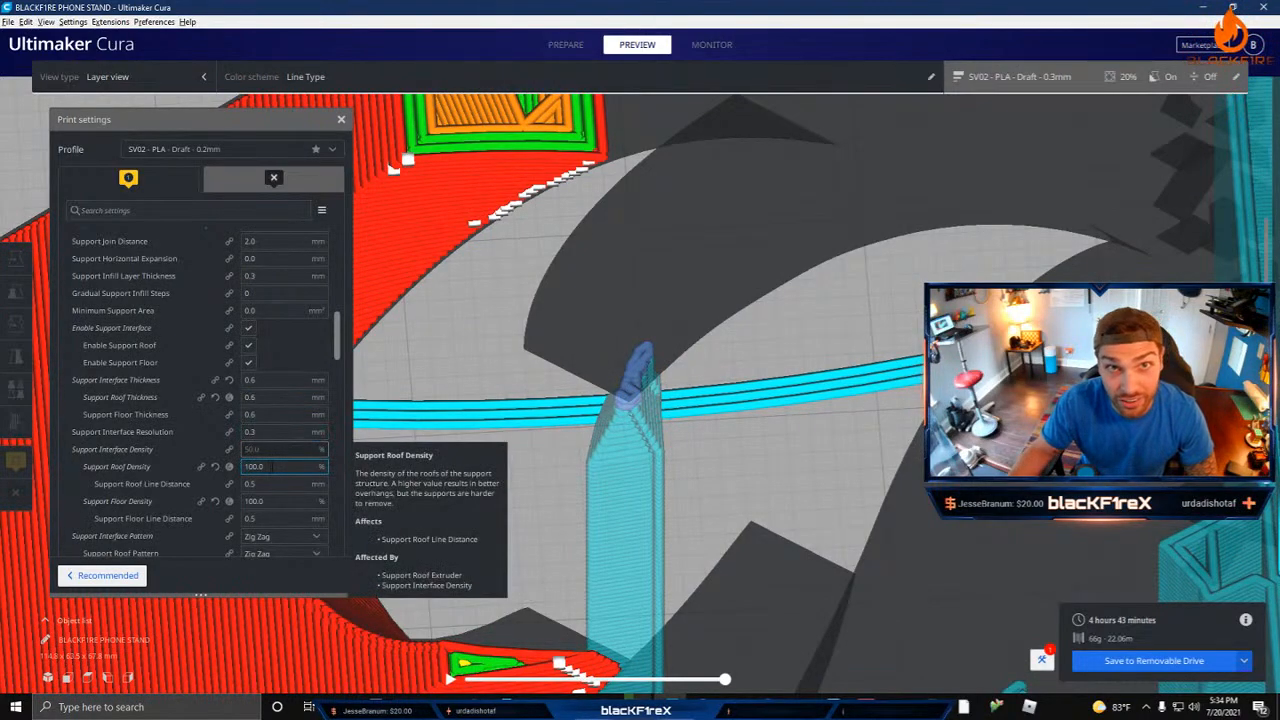
click(271, 466)
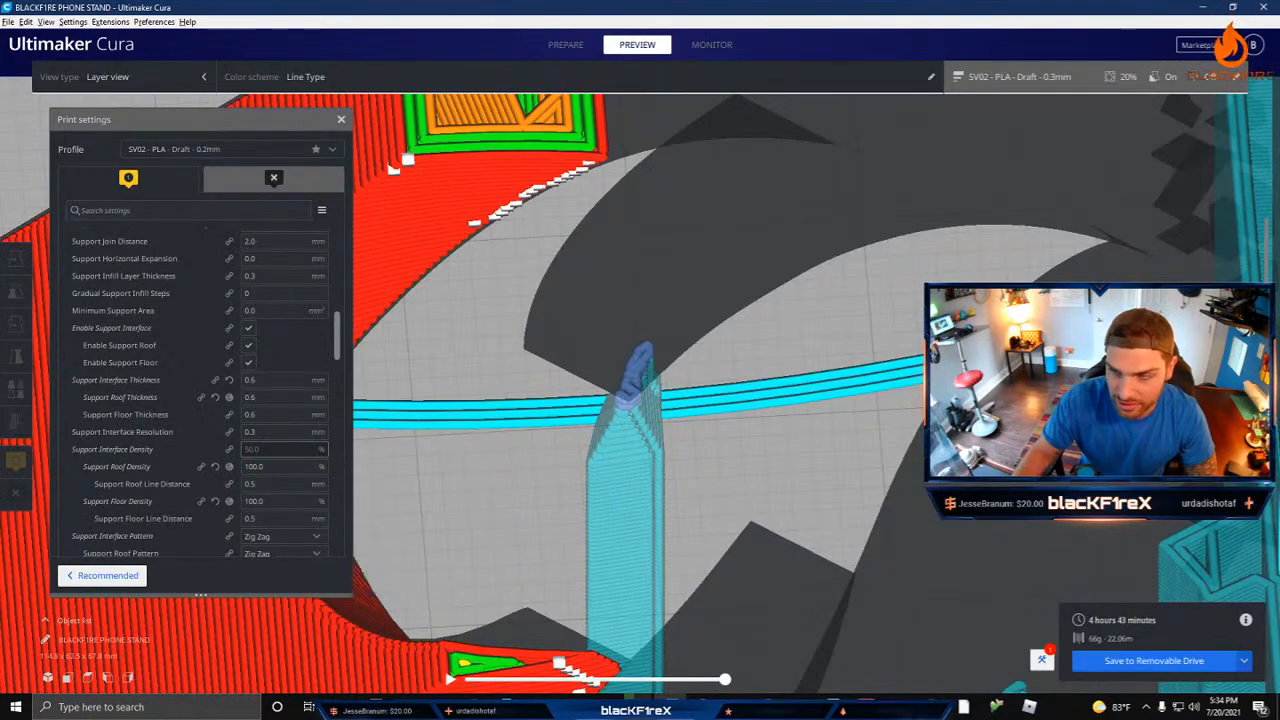
mouse_move(1270, 354)
mouse_down()
mouse_move(1273, 375)
mouse_move(1278, 361)
mouse_up()
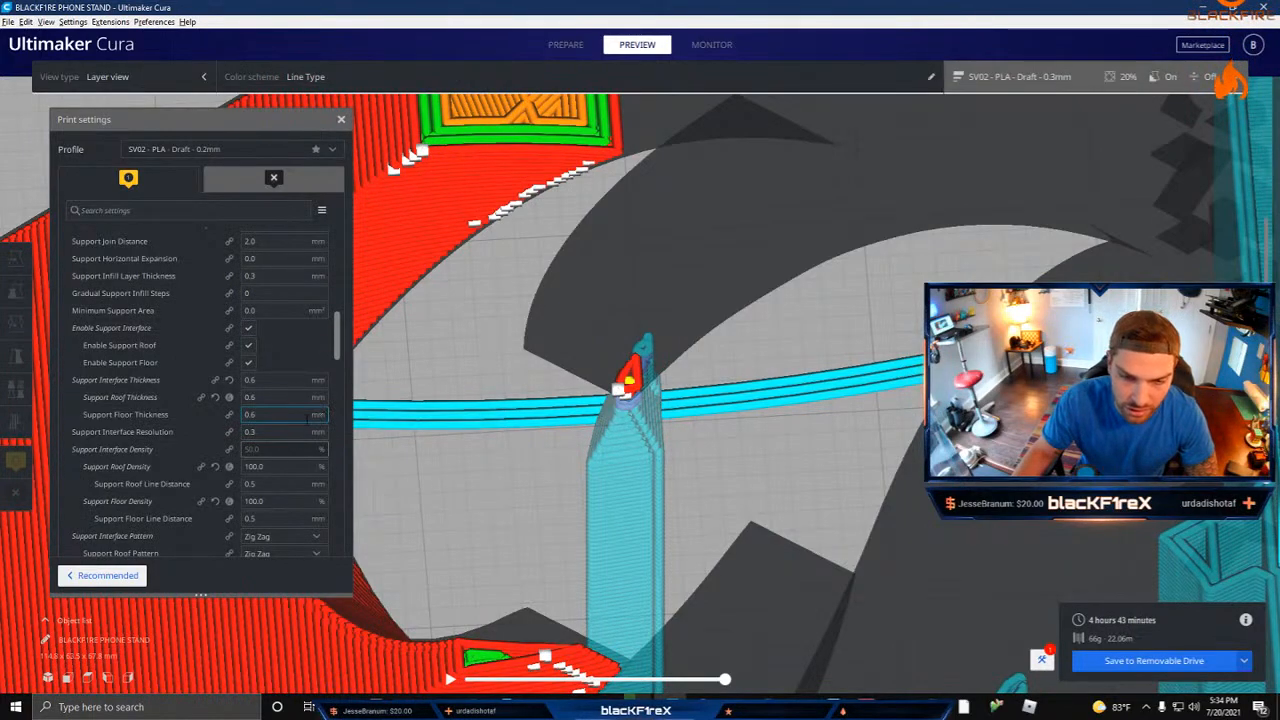
Step: Set the support Tower Diameter and the Maximum Tower-Supported Diameter to 5 mm
scroll(234, 451, down, 1)
scroll(264, 427, down, 6)
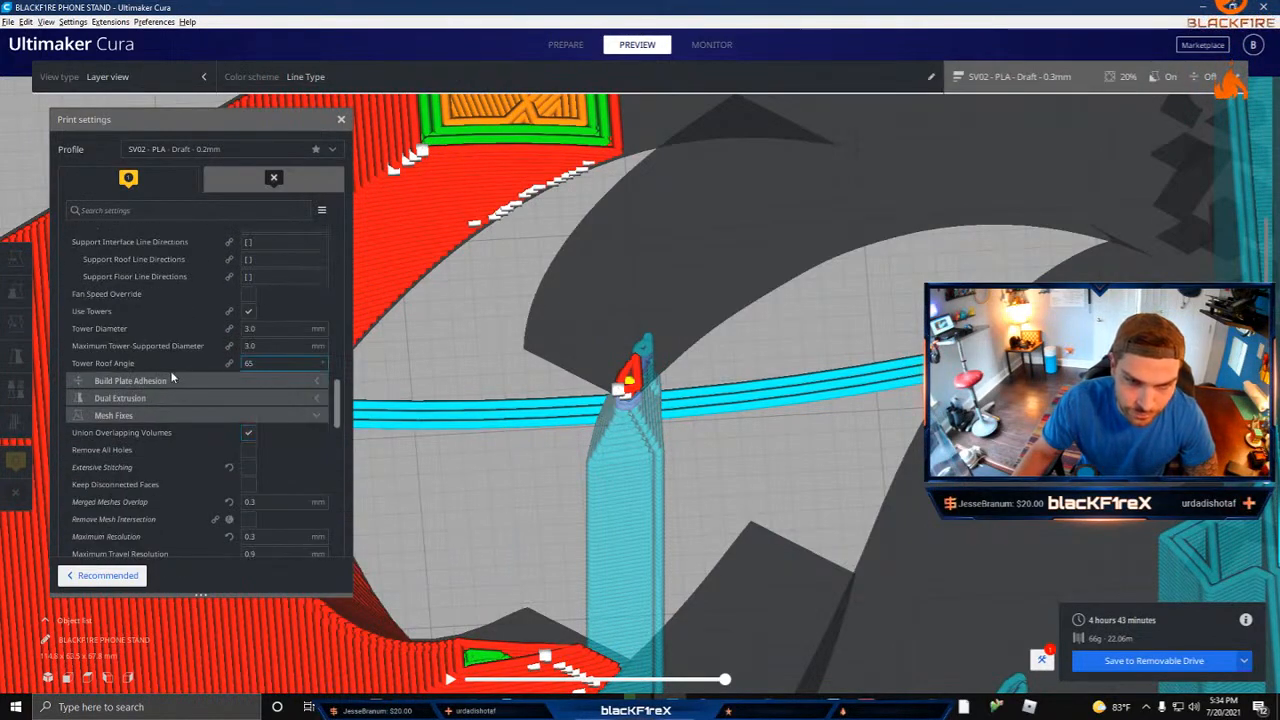
click(284, 331)
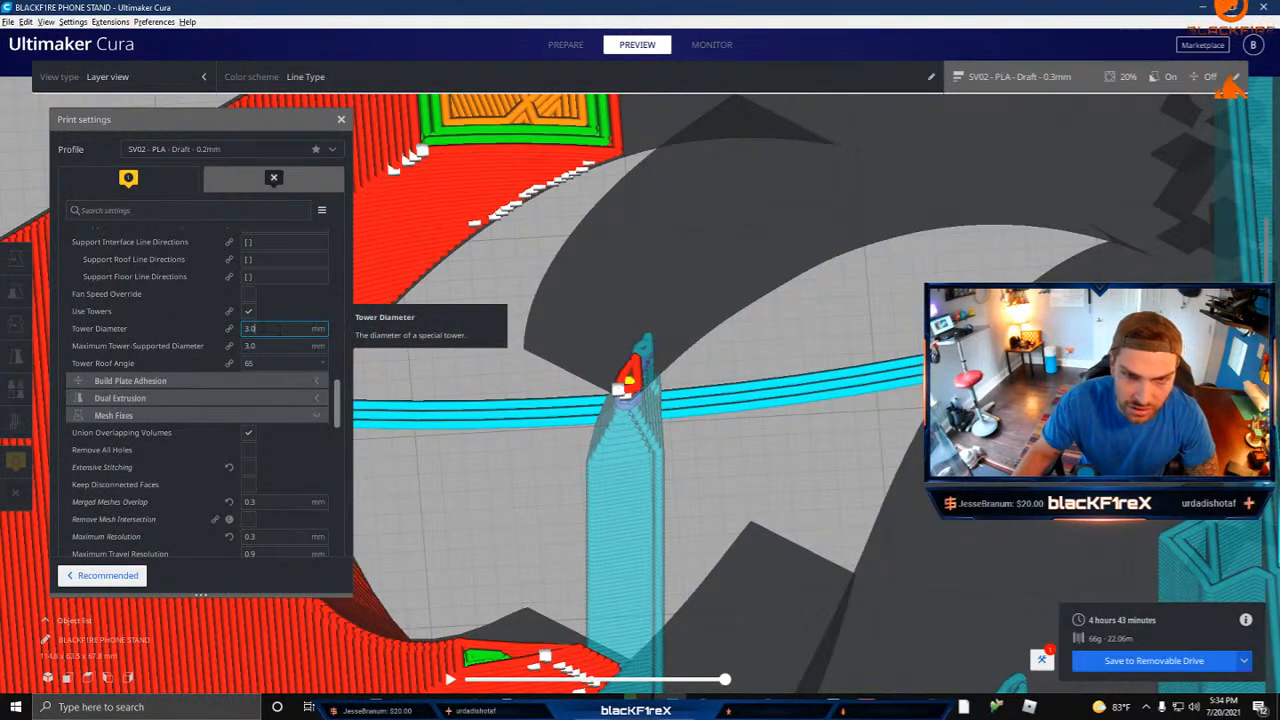
double_click(280, 329)
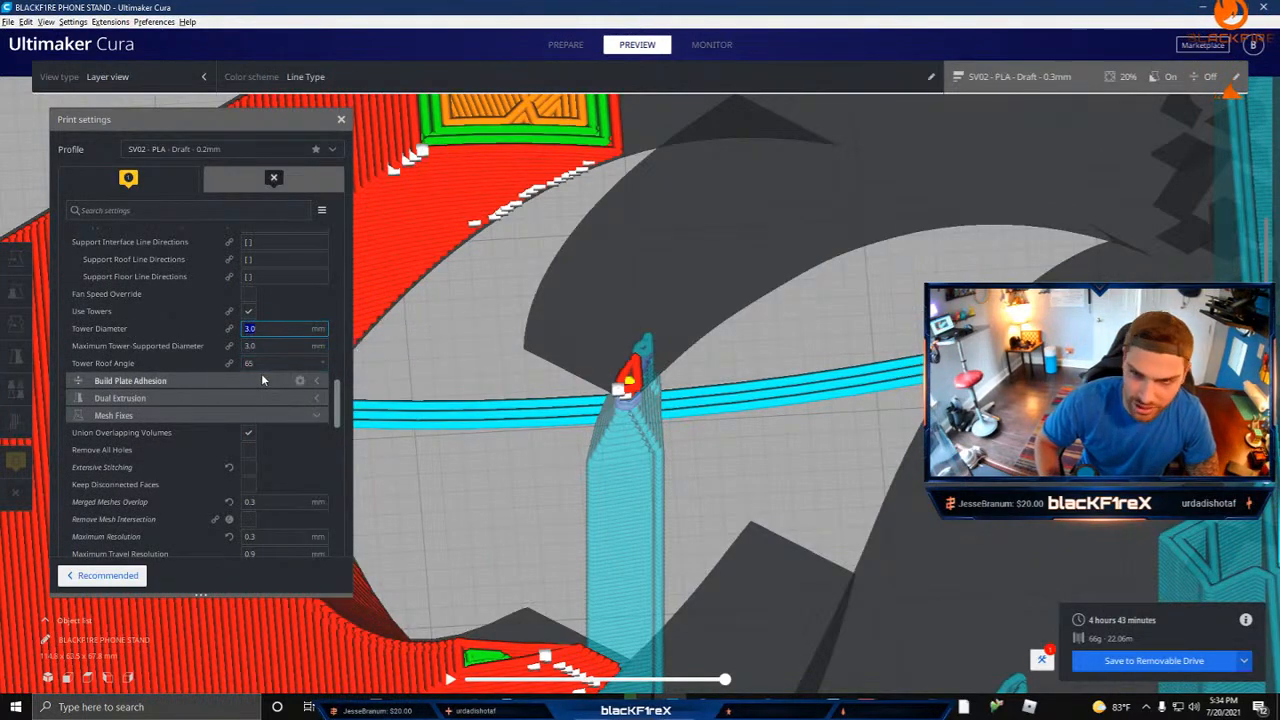
text(5)
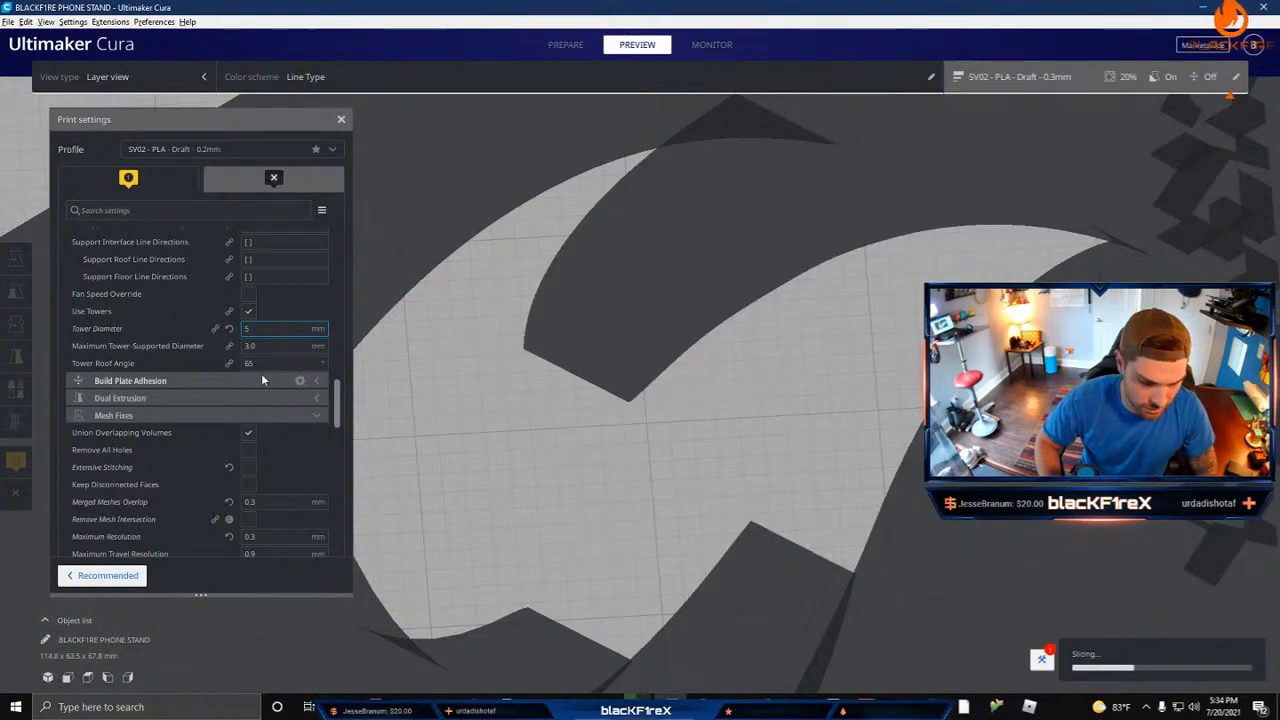
key(Tab)
text(5)
key(Tab)
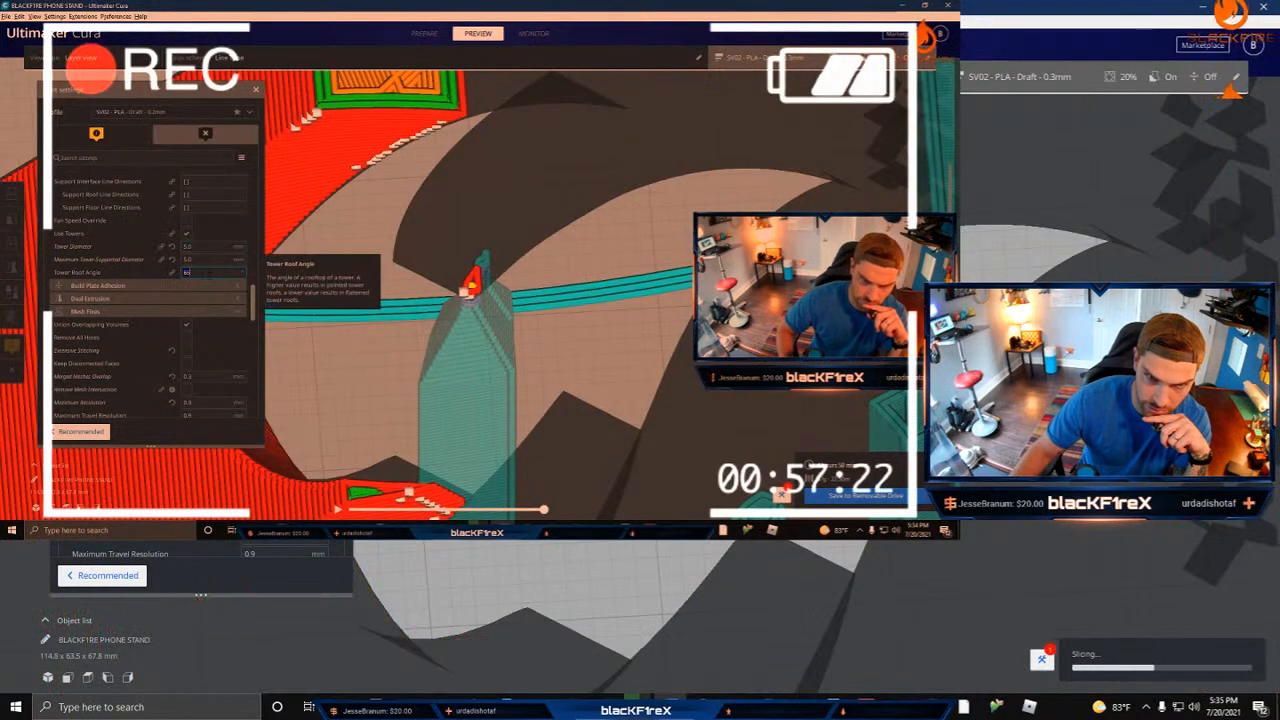
Step: Set the Tower Roof Angle to 50°, Maximum Tower-Supported Diameter to 2 mm and Tower Diameter to 3 mm, checking the towers layer by layer
text(2)
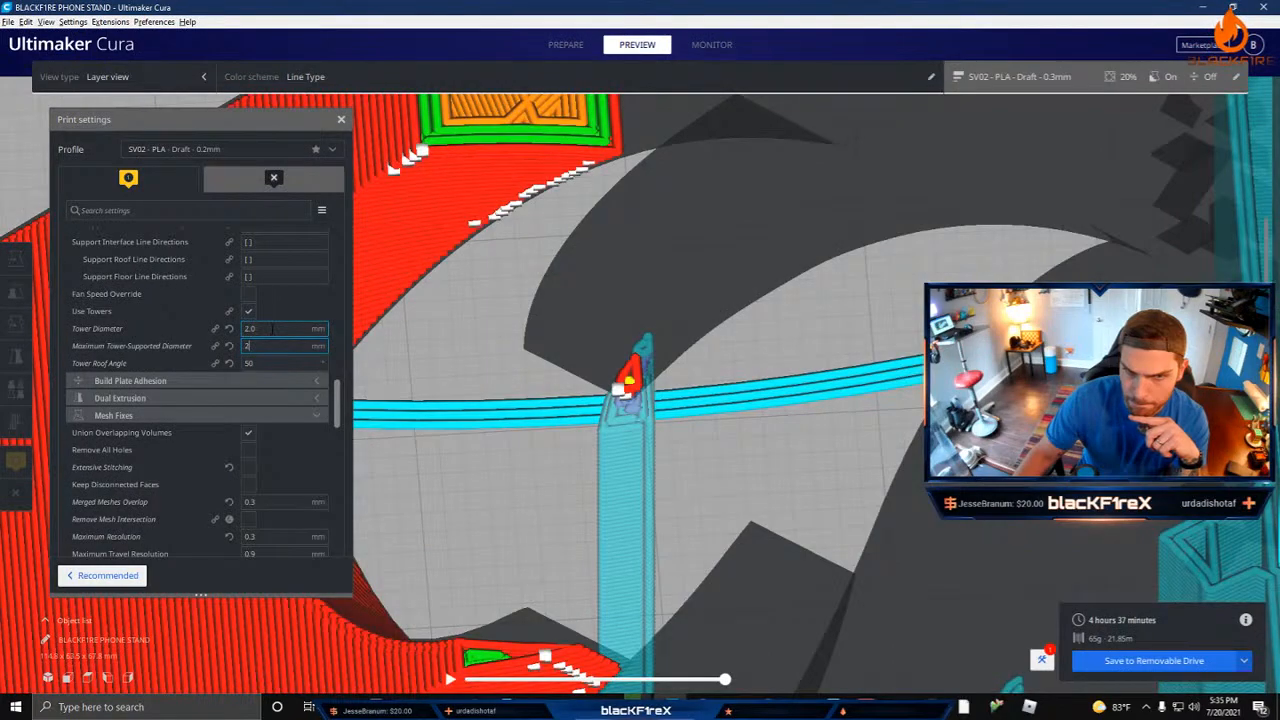
drag(266, 330, 218, 329)
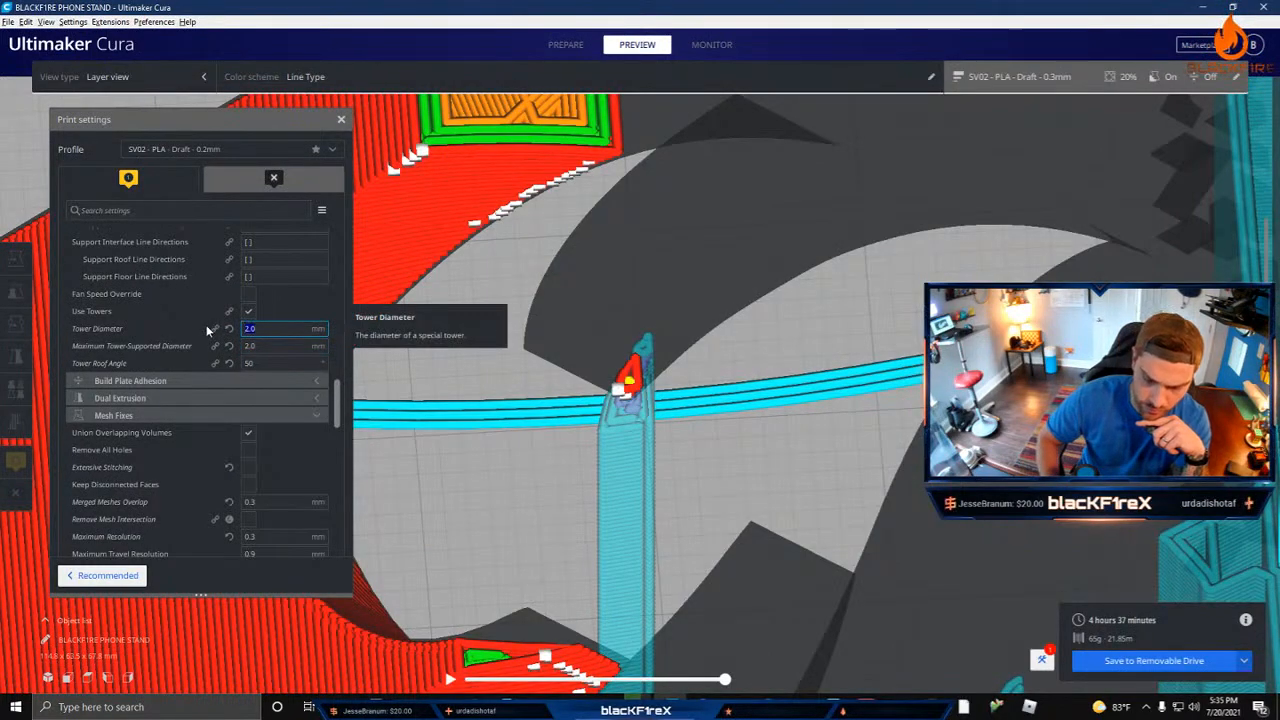
text(3)
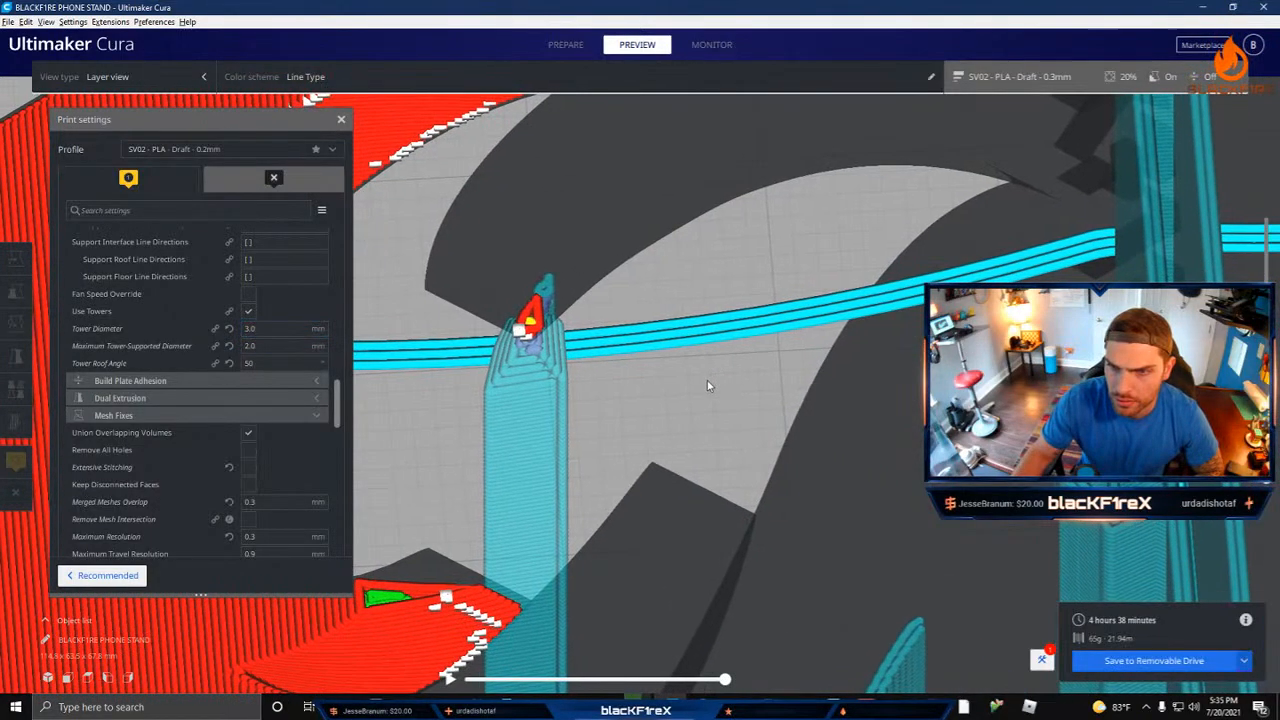
right_drag(707, 381, 746, 363)
scroll(746, 363, down, 5)
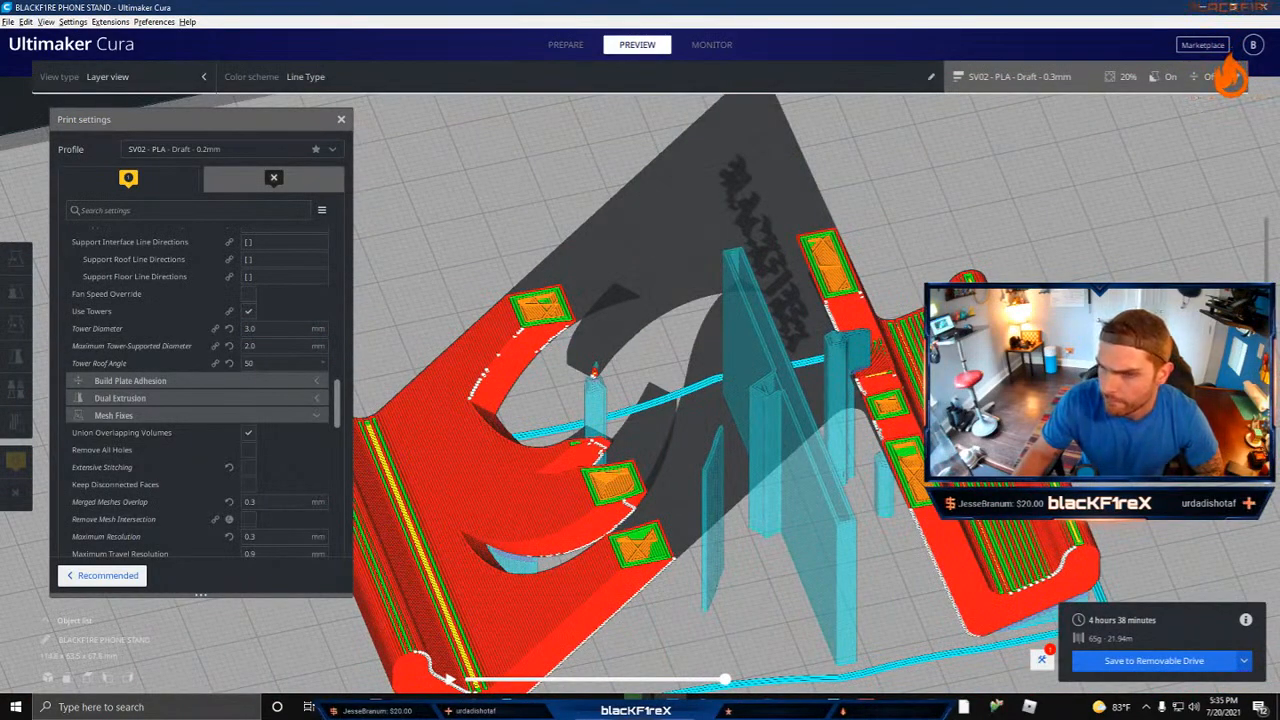
drag(1266, 345, 1266, 480)
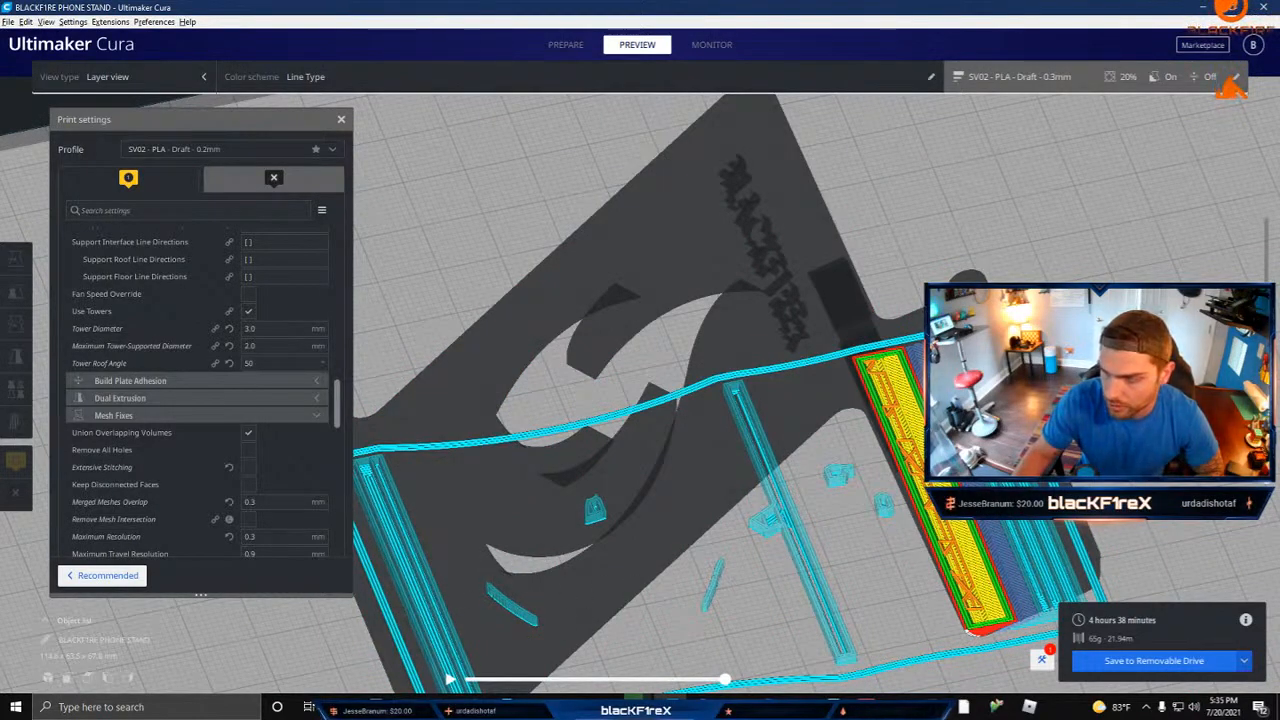
drag(1266, 480, 1266, 428)
Step: Set the Maximum Tower-Supported Diameter to 3 mm and check the support towers up to the flame tip
click(270, 346)
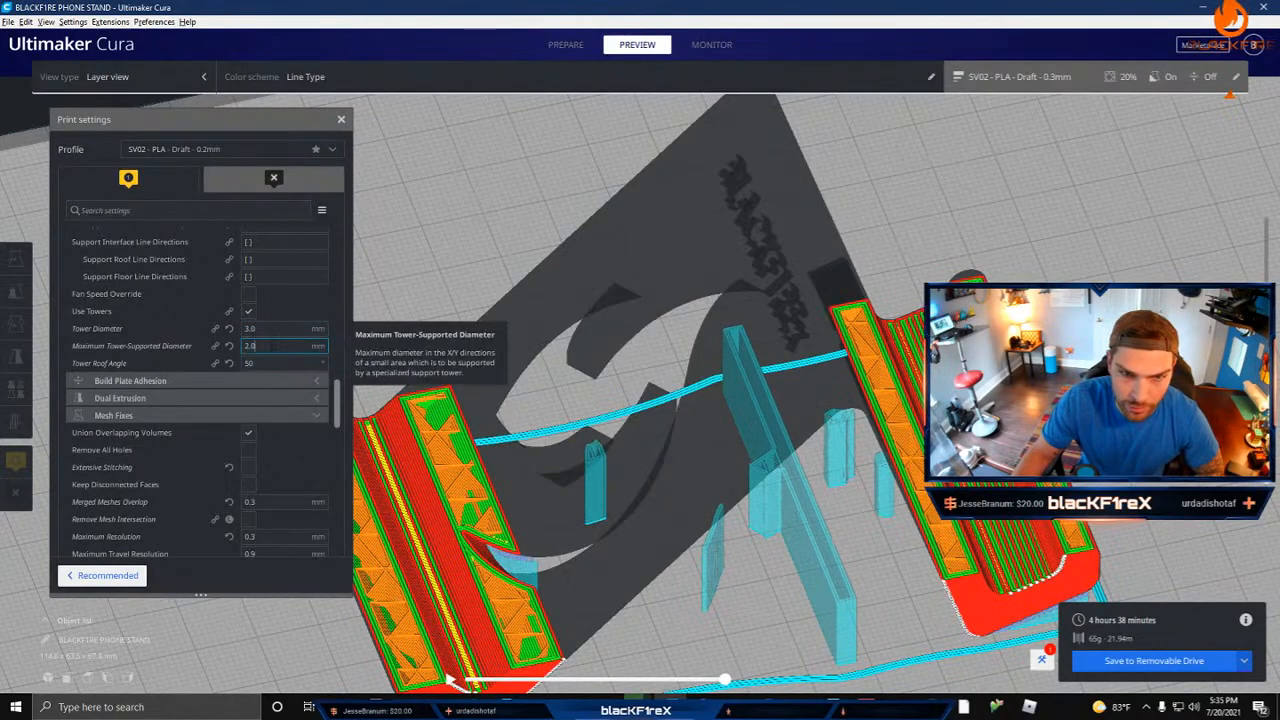
key(BackSpace)
key(BackSpace)
key(BackSpace)
text(3)
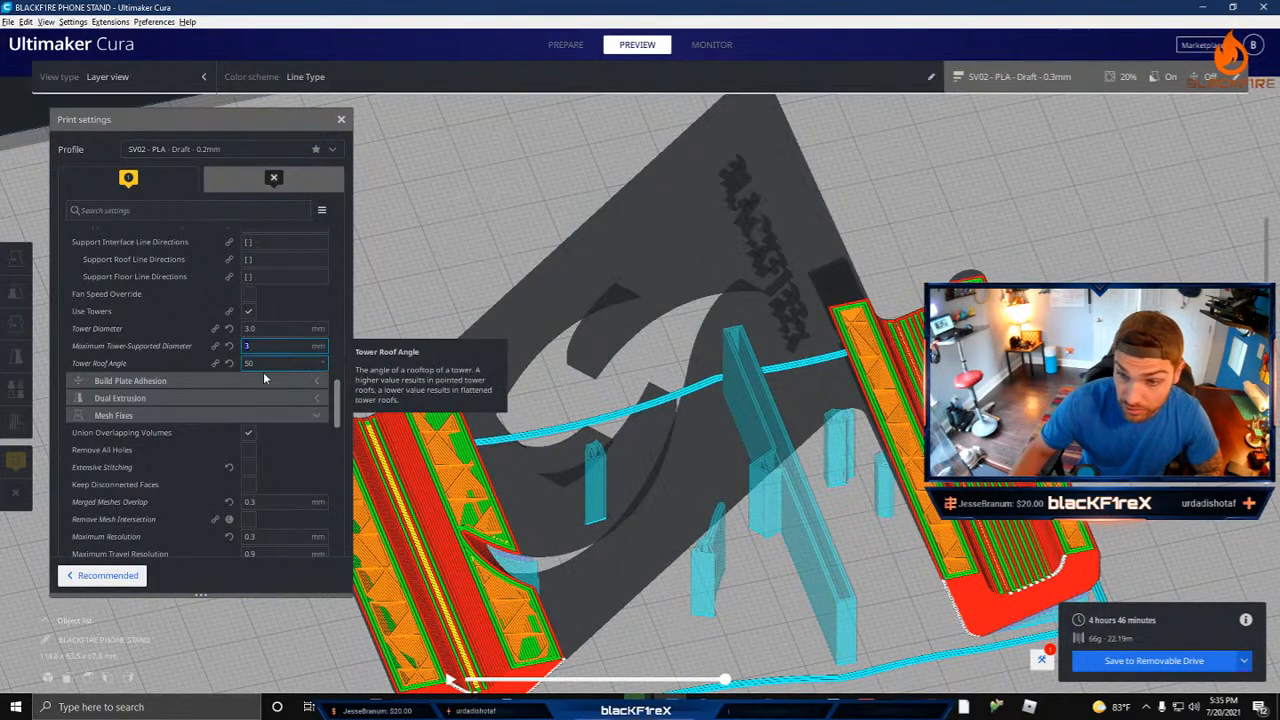
drag(1266, 451, 1266, 390)
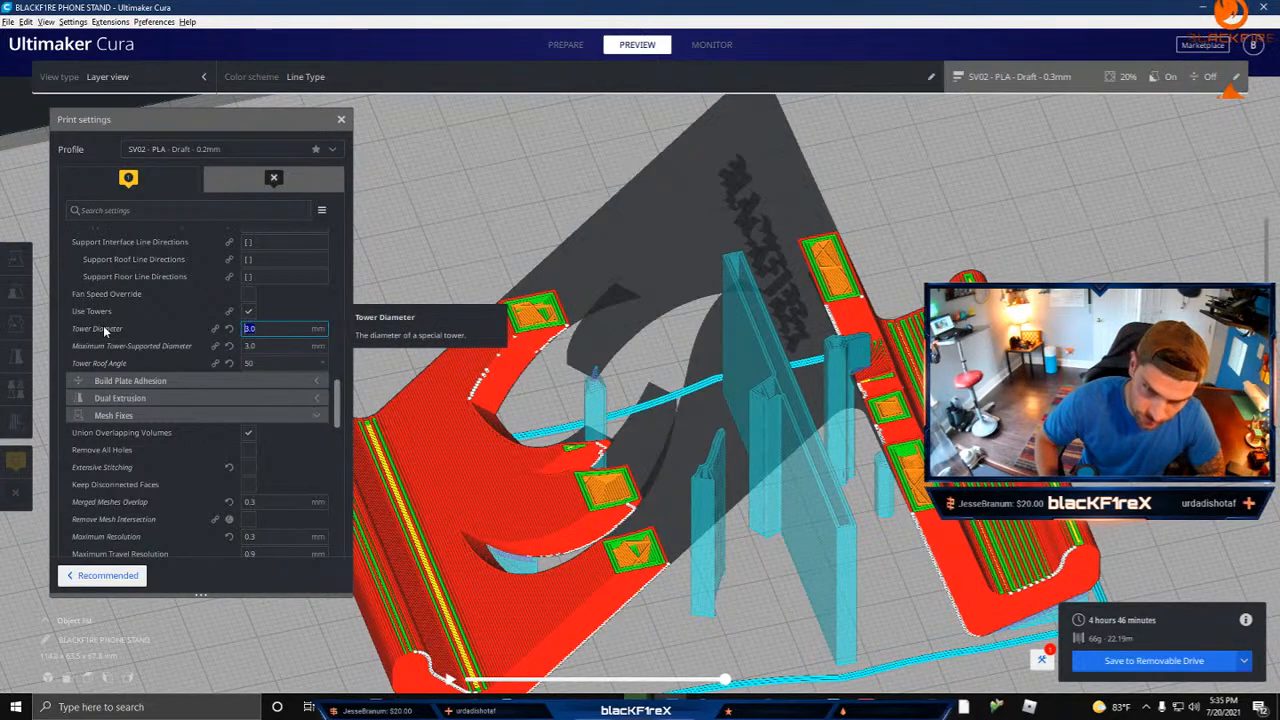
Step: Try Tower Diameters of 2 mm and 5 mm, and return the value to 3 mm
text(2)
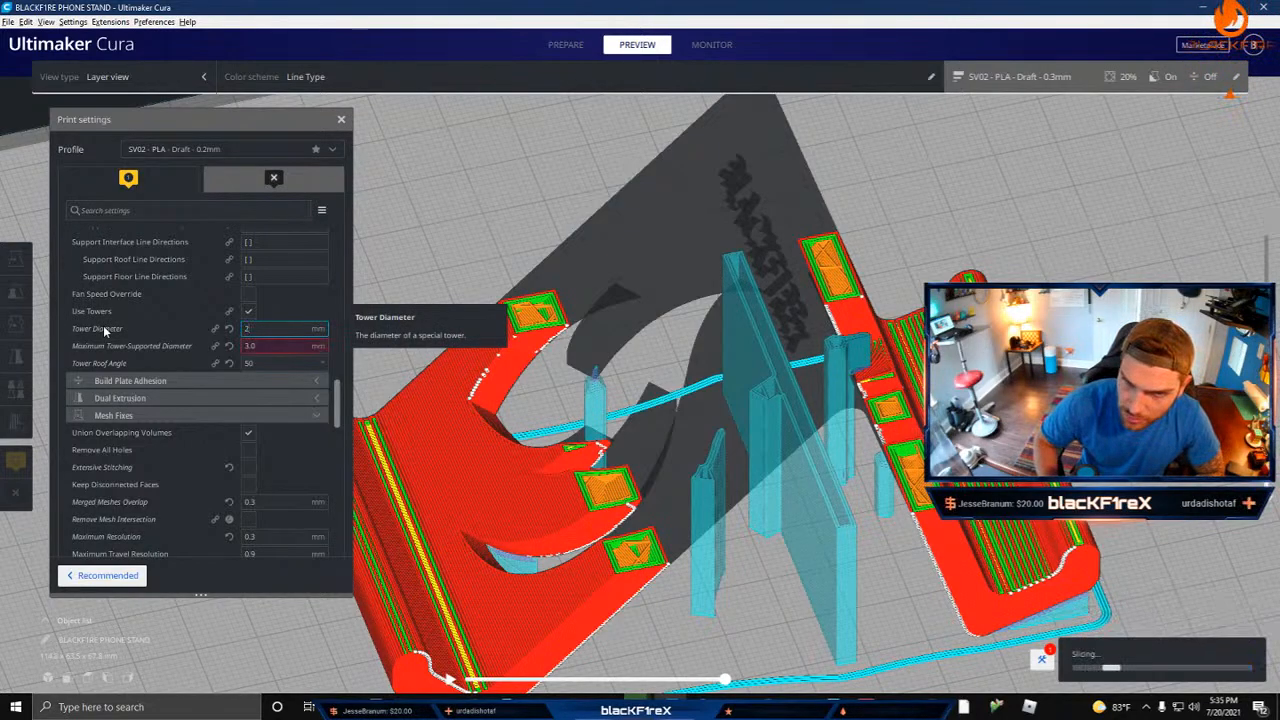
key(BackSpace)
text(5)
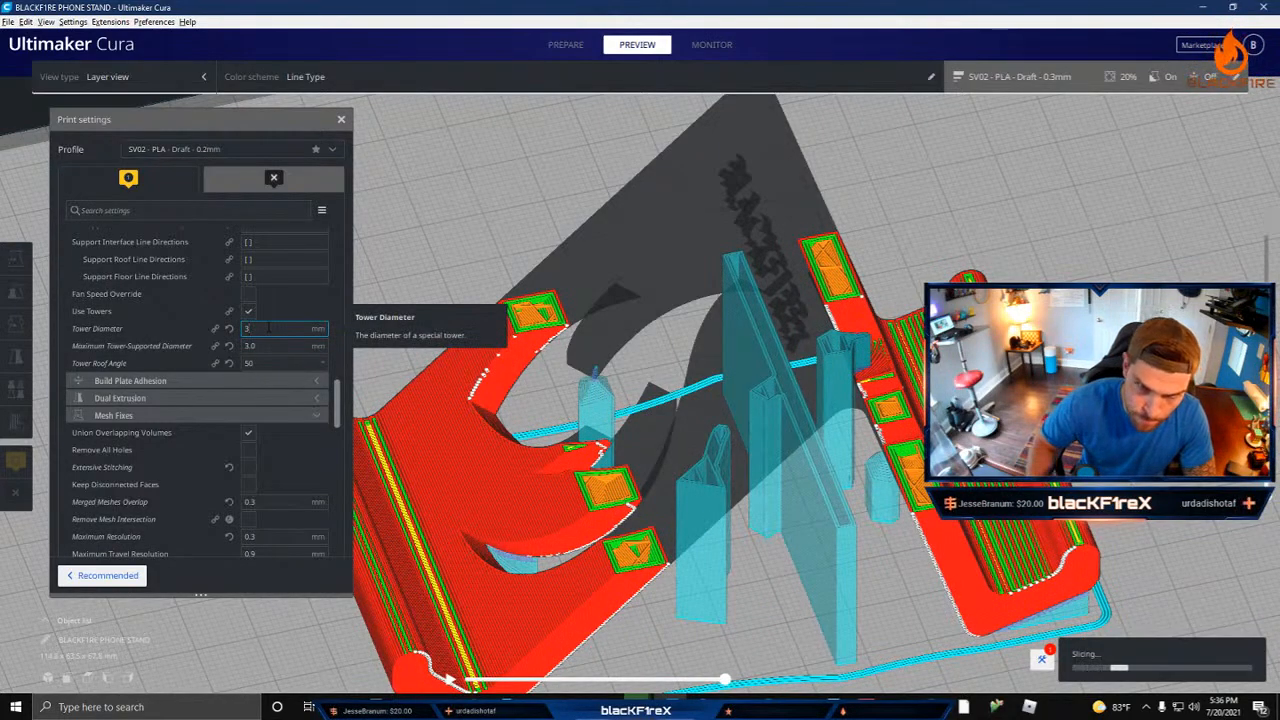
text(3)
Step: Collapse the Mesh Fixes, Experimental and Support categories in the print settings
scroll(238, 360, down, 3)
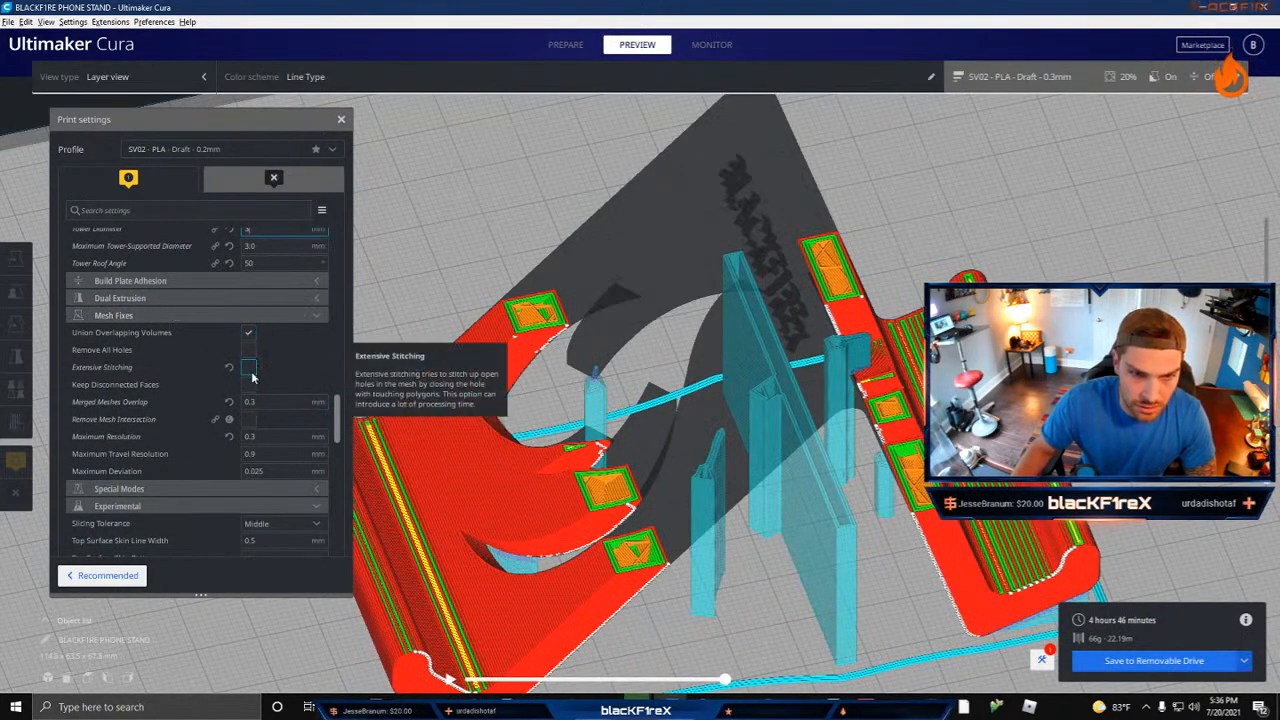
scroll(250, 375, down, 3)
scroll(170, 250, up, 2)
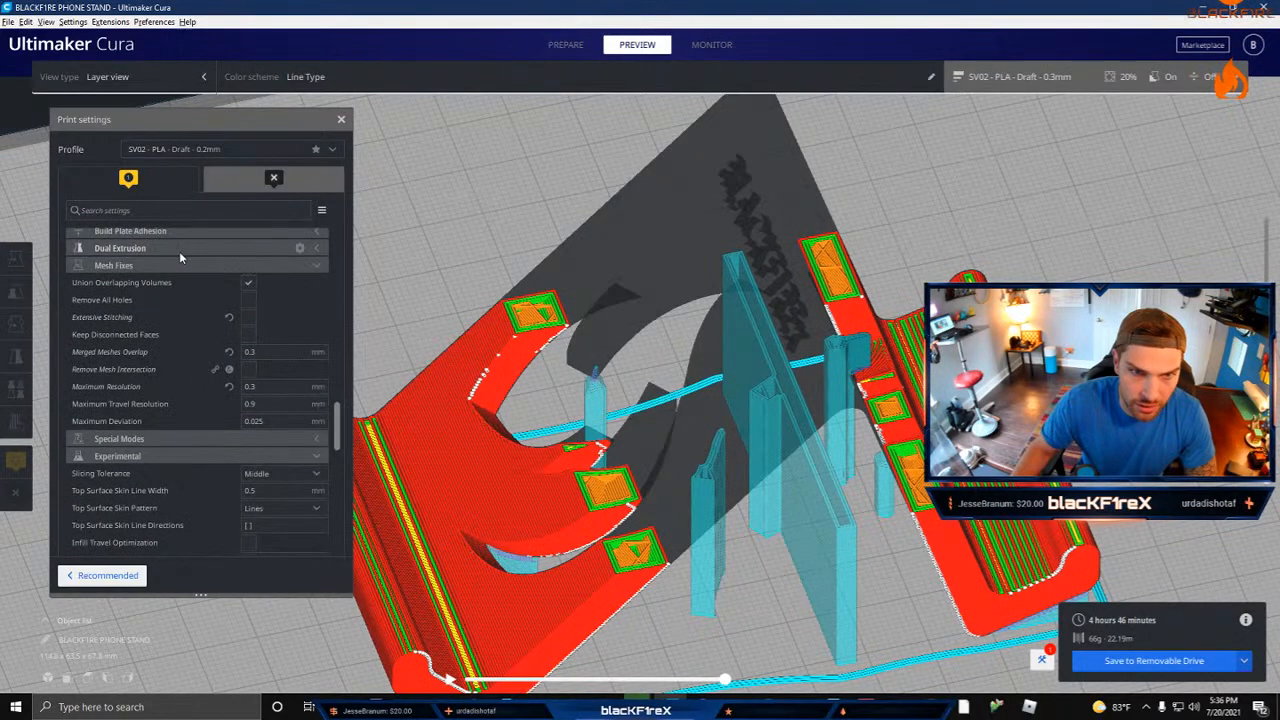
click(131, 268)
scroll(185, 325, up, 5)
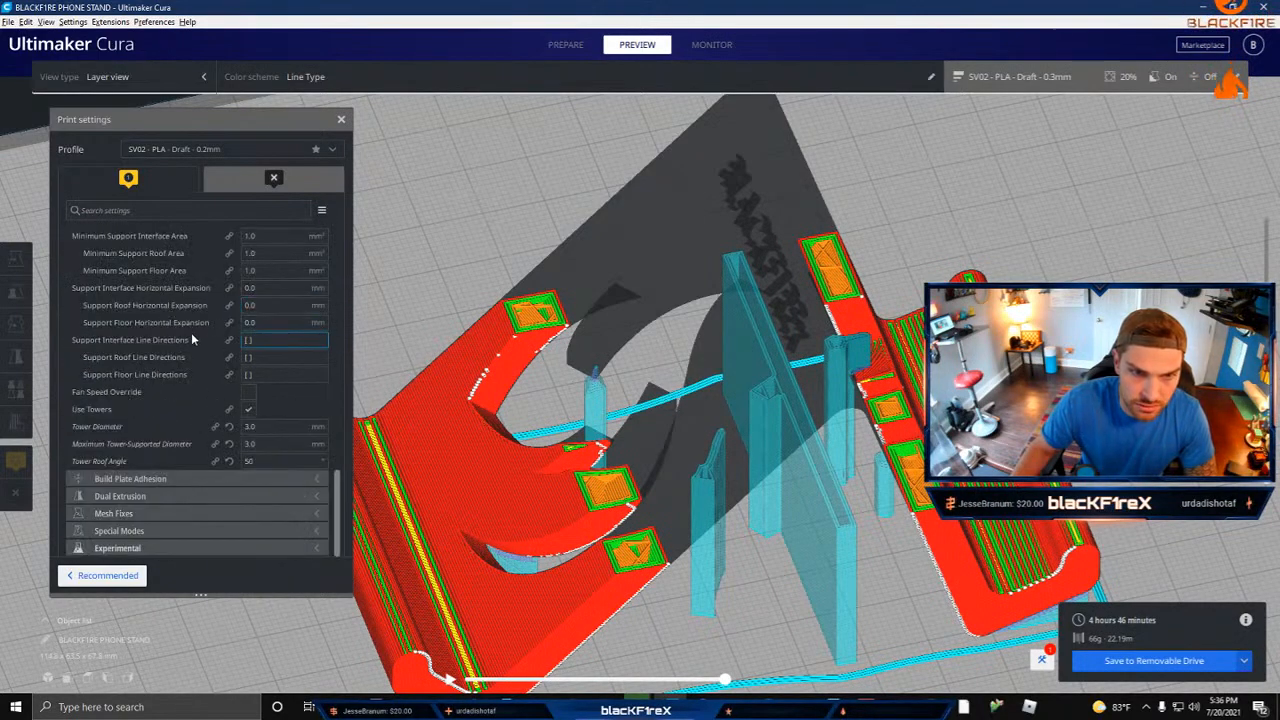
scroll(193, 336, up, 10)
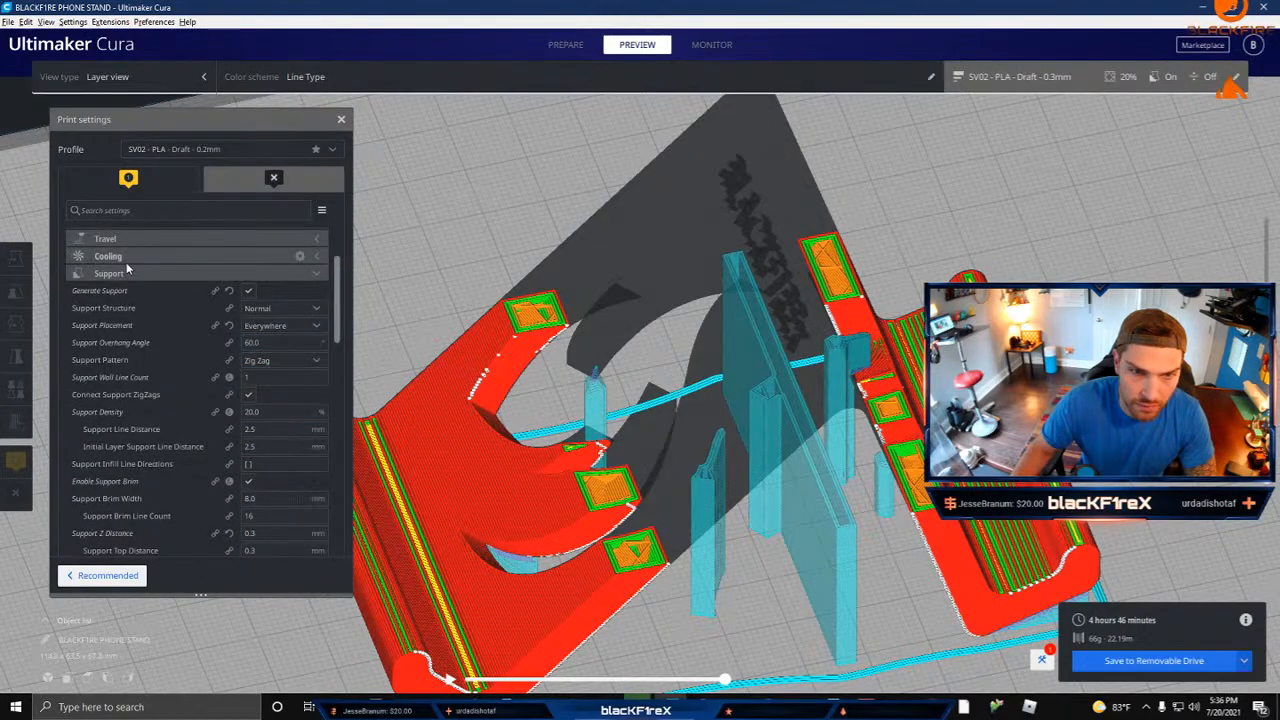
click(128, 273)
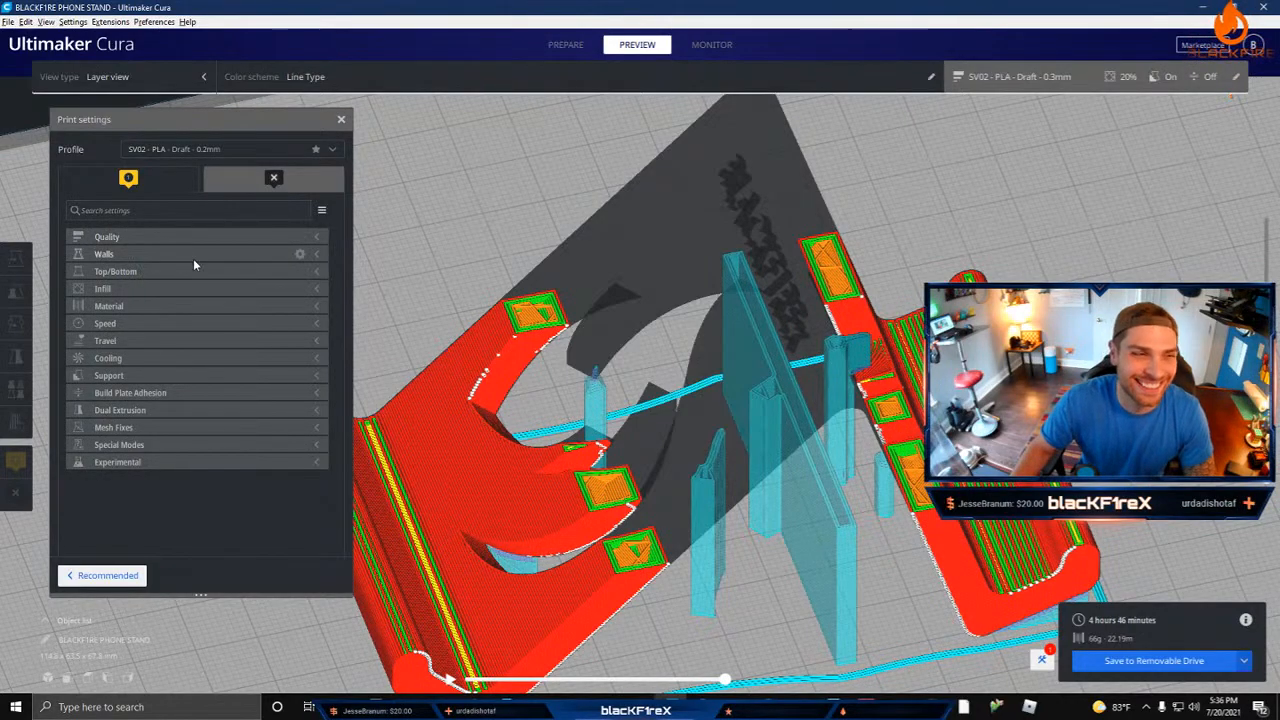
Step: Review the Quality layer heights and line widths, compare the solid model with the sliced preview, and close the print settings
click(165, 240)
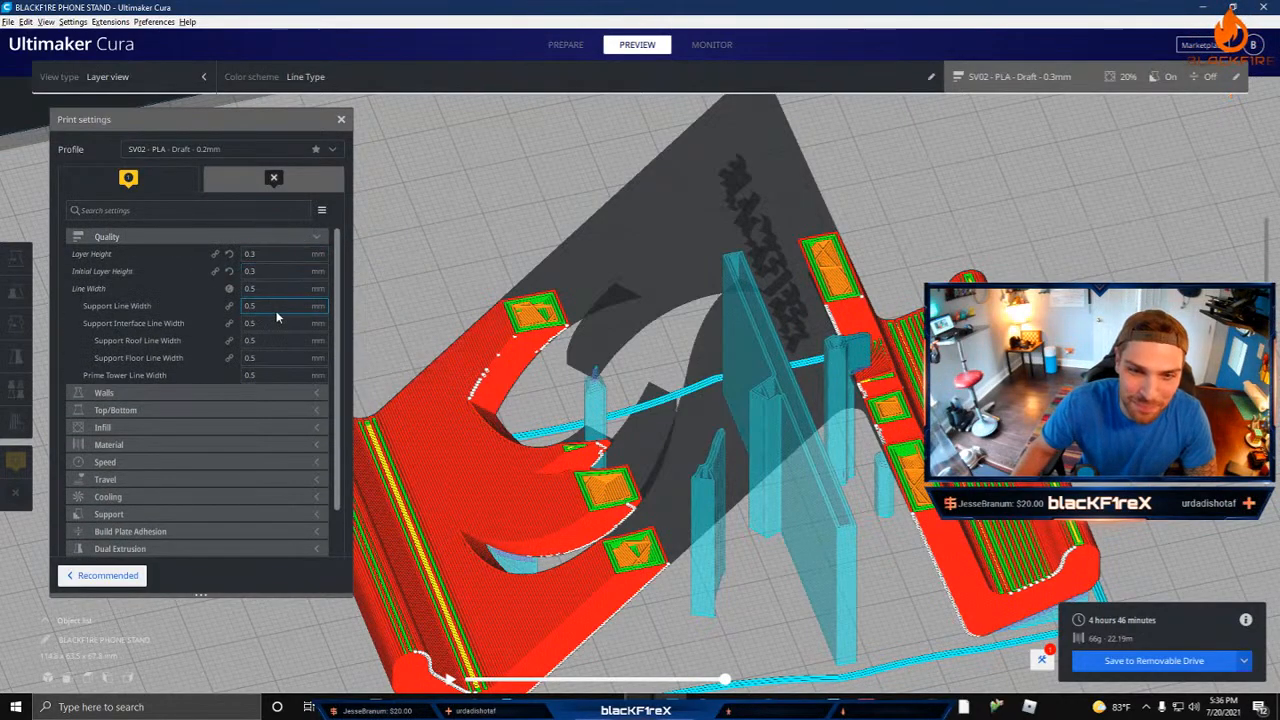
click(186, 234)
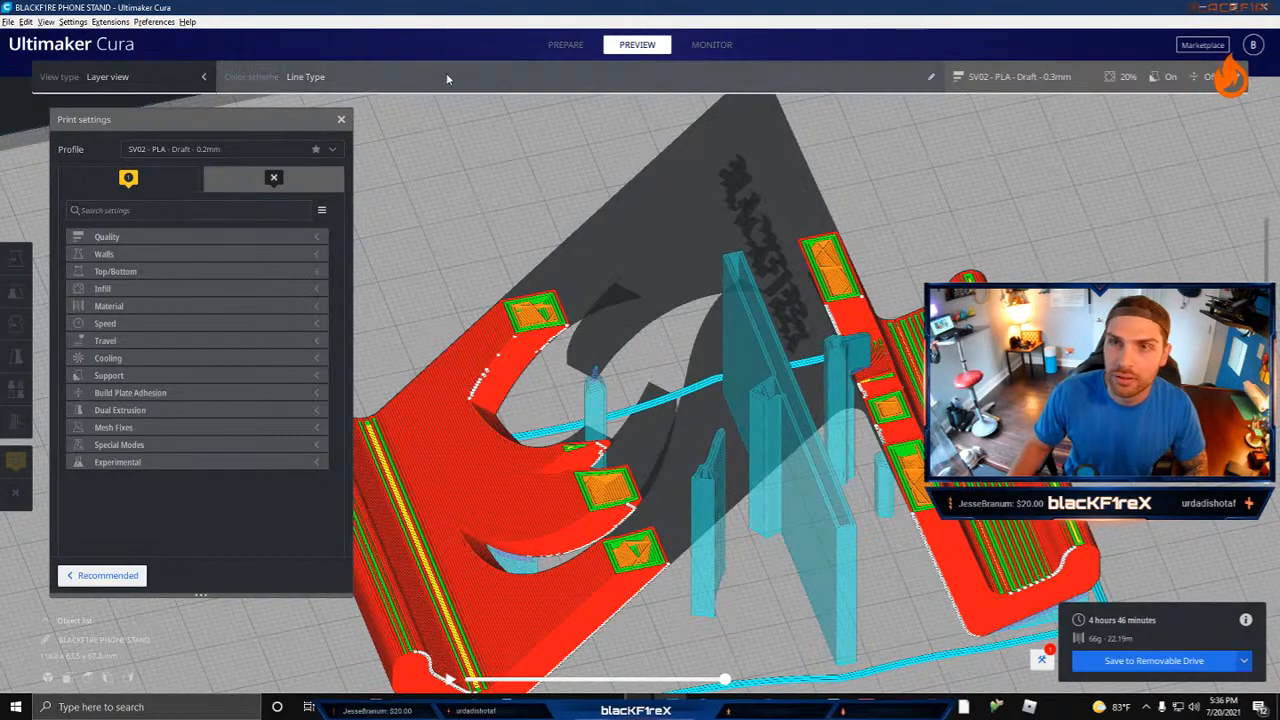
click(565, 44)
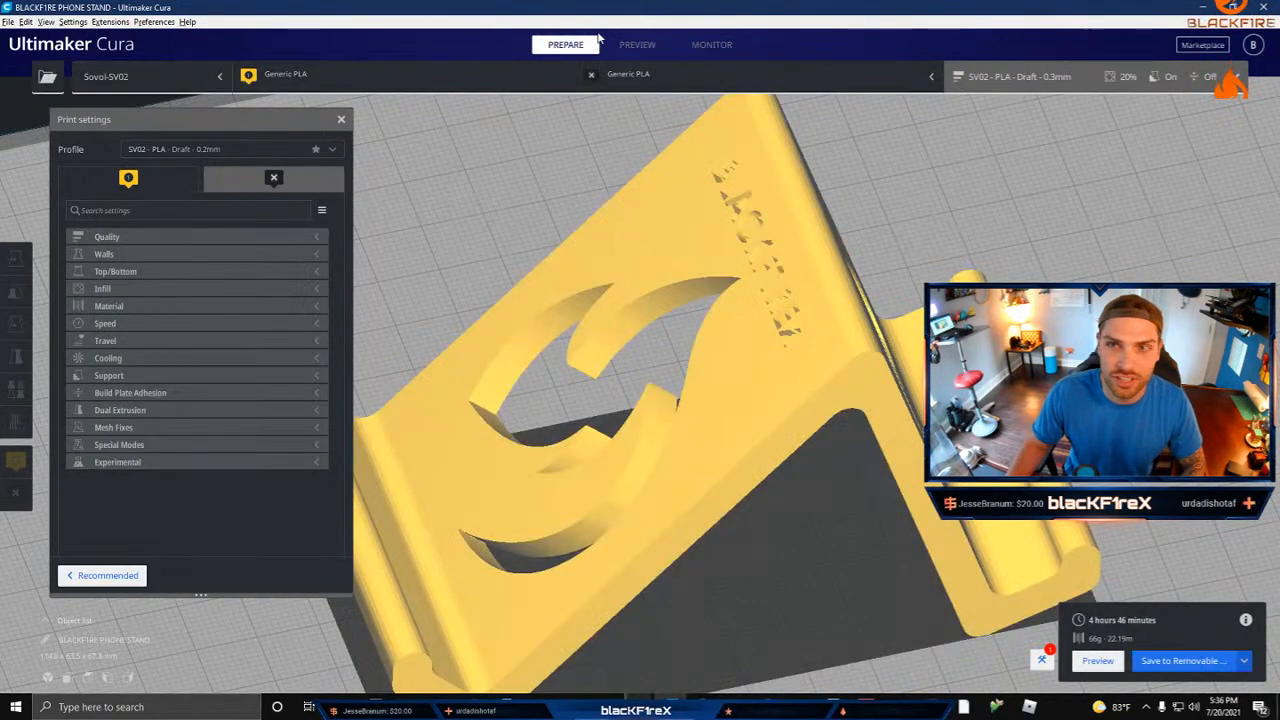
click(637, 45)
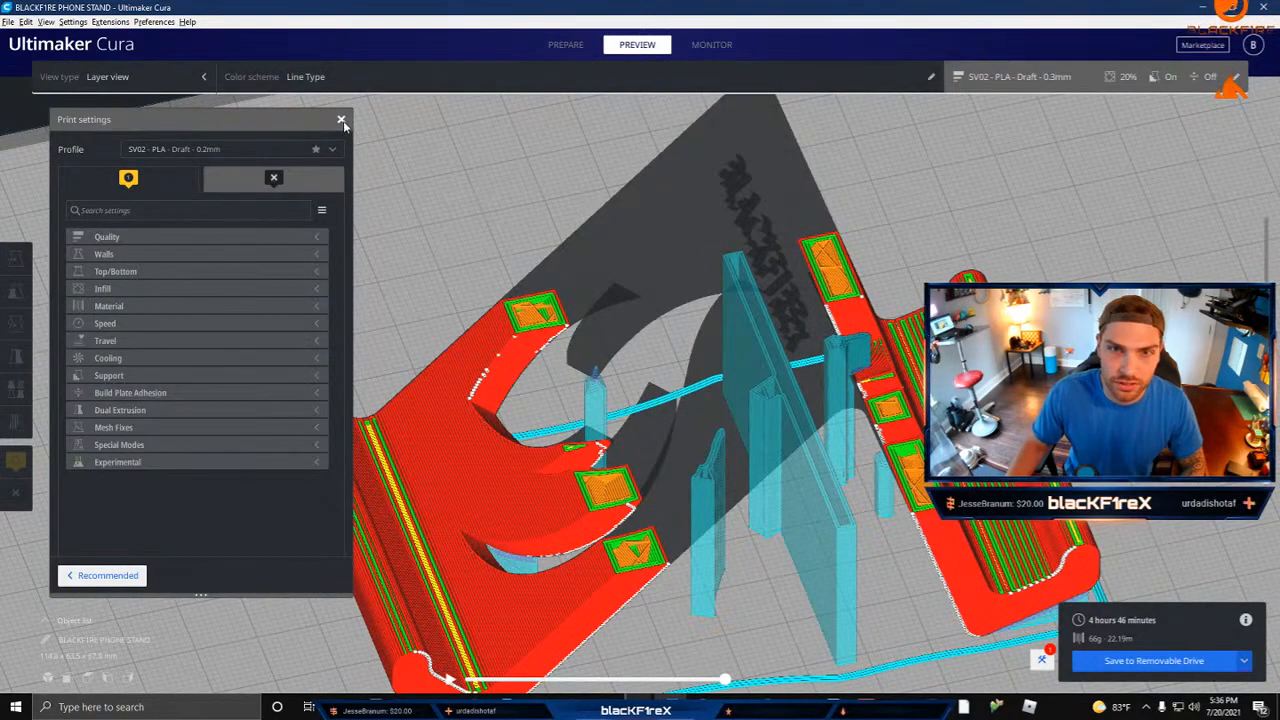
click(341, 119)
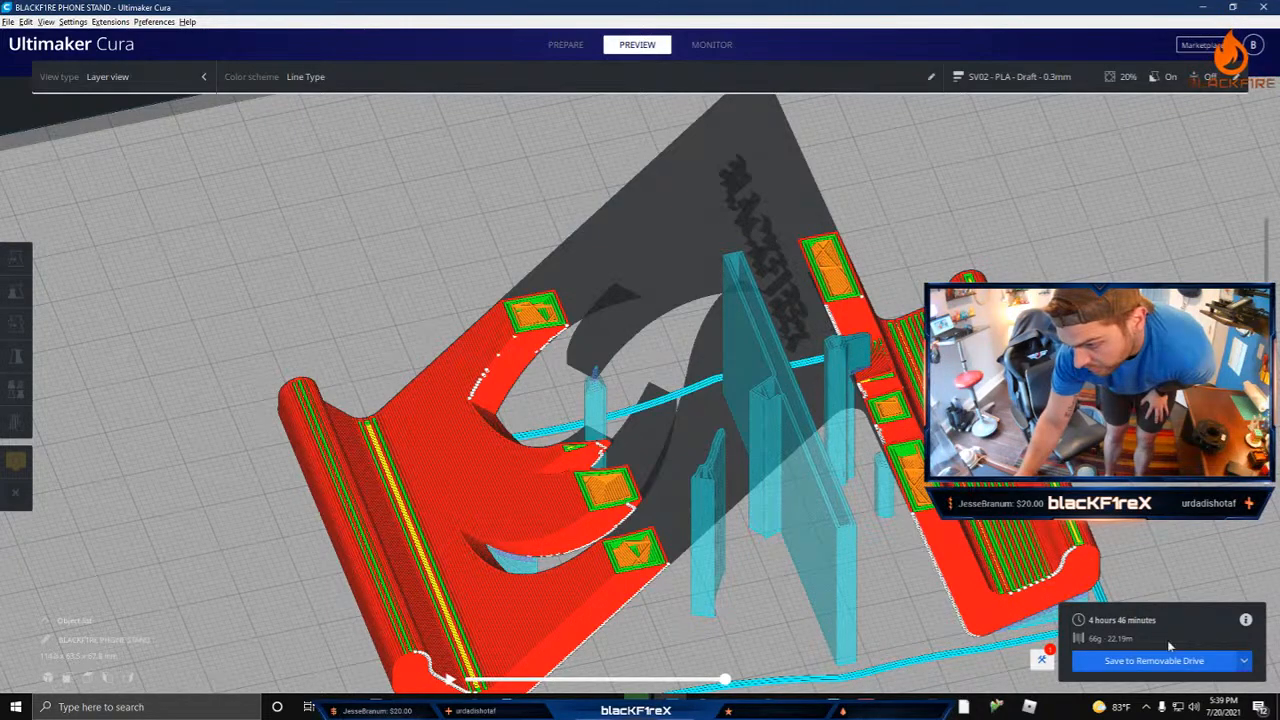
Step: Save the sliced phone stand to the removable drive
click(1114, 663)
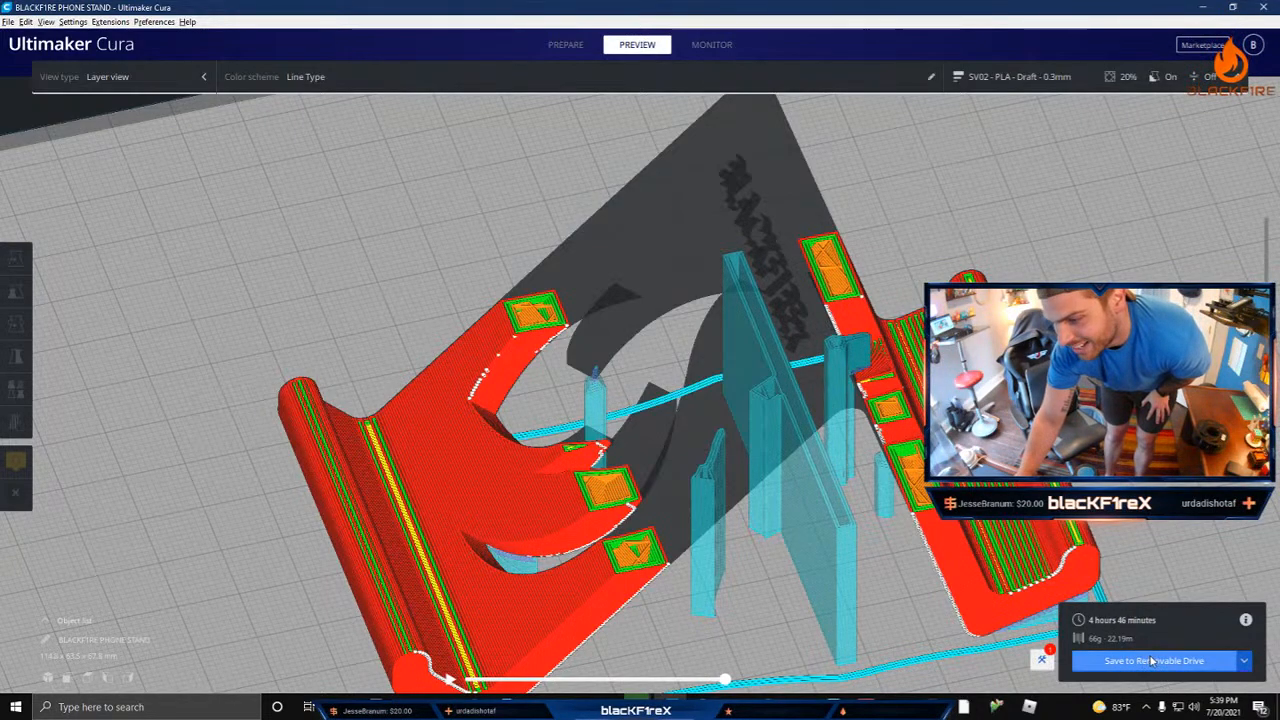
click(734, 669)
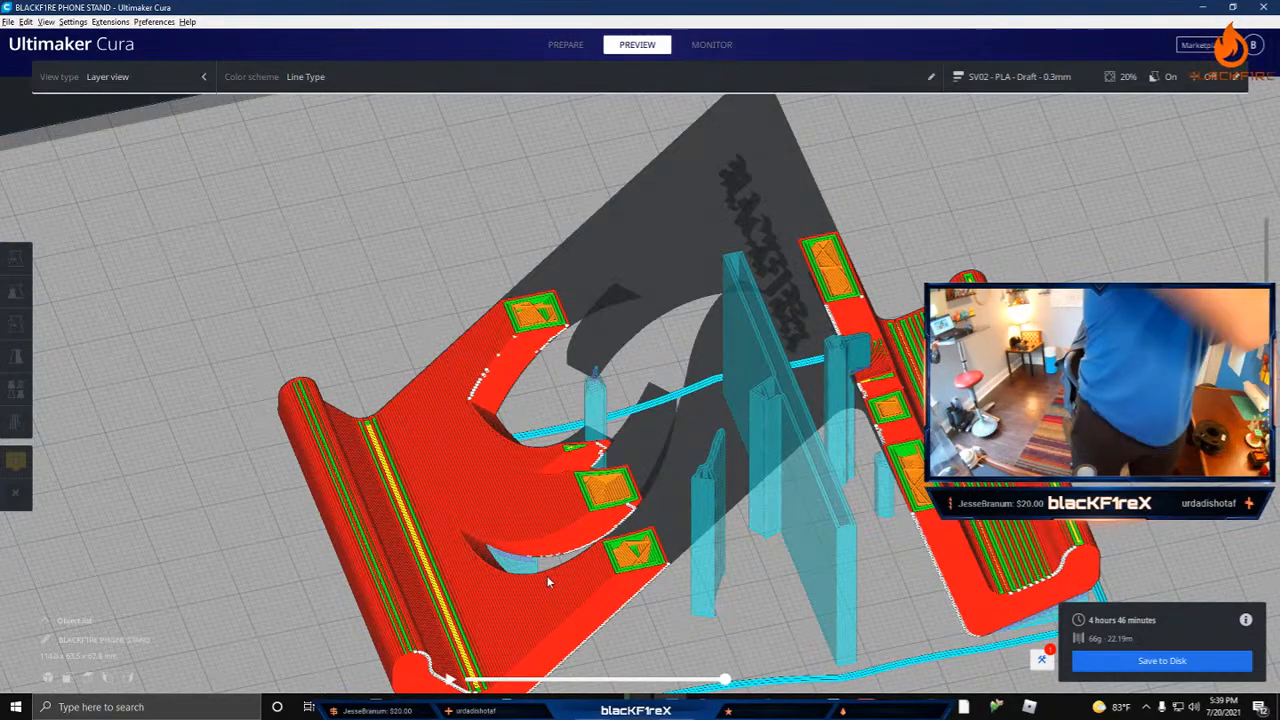
Step: Eject the My Passport Ultra drive through the Windows safe-removal option
click(1146, 706)
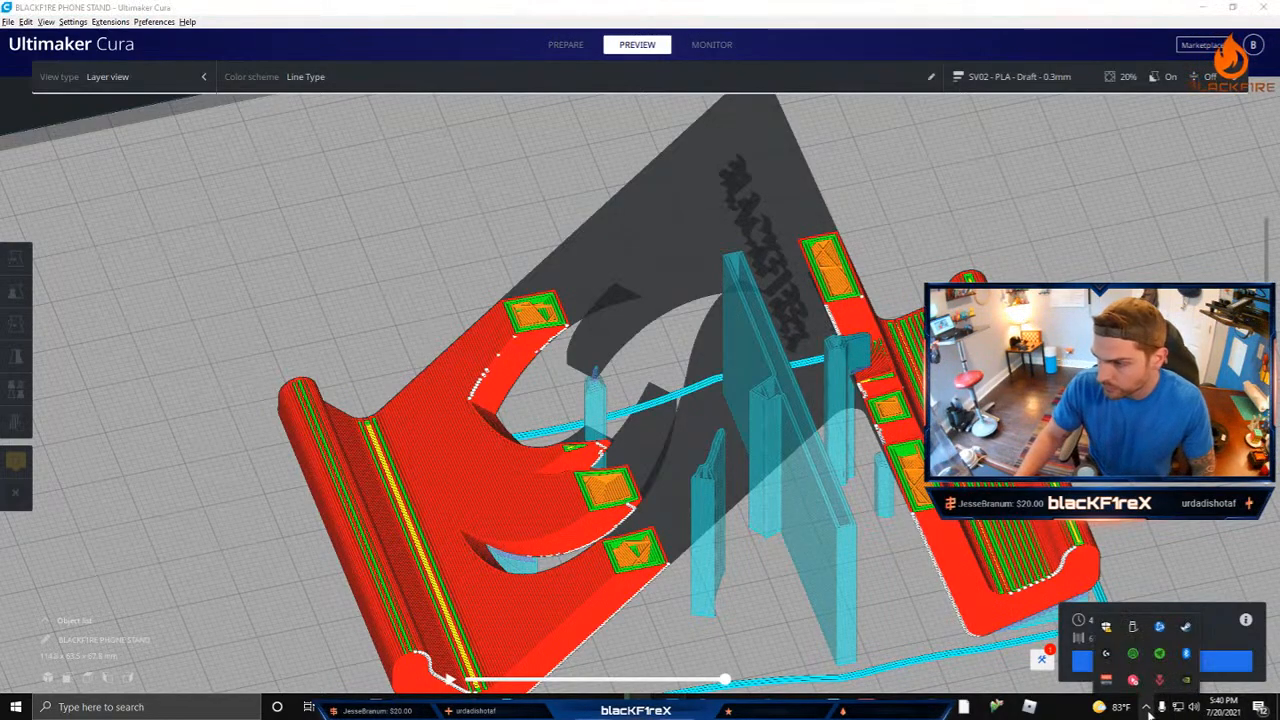
click(1132, 628)
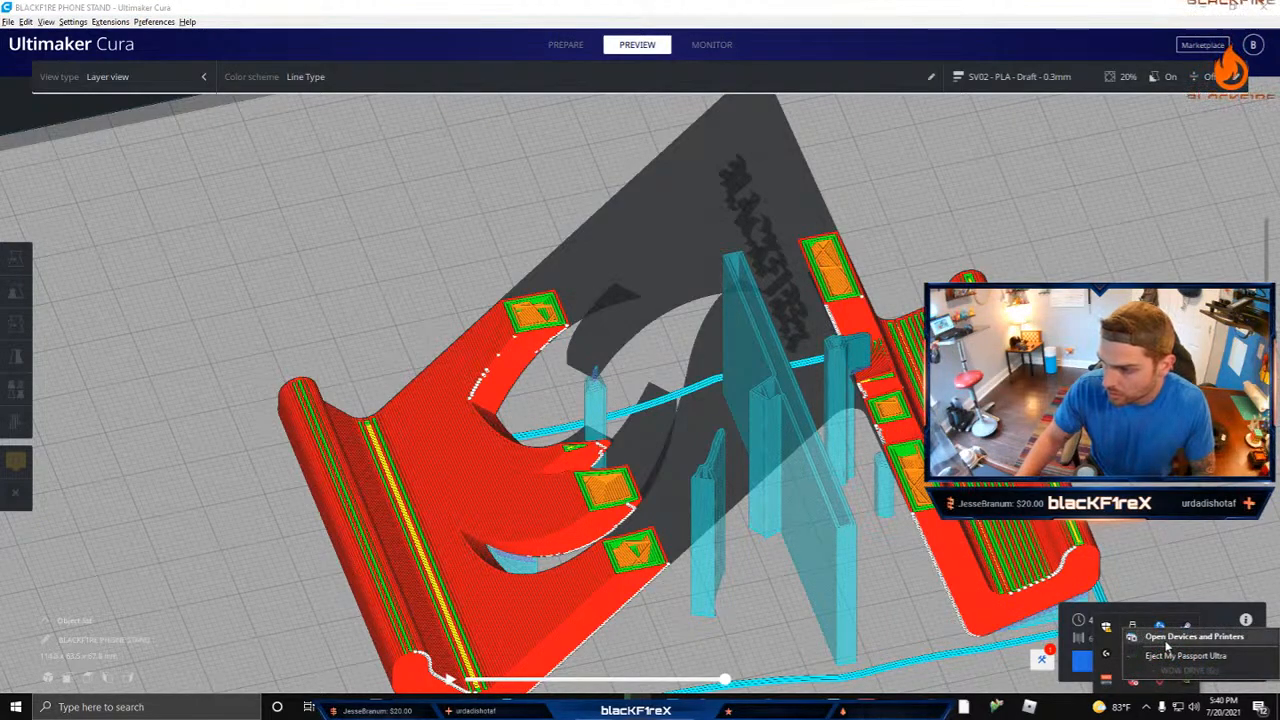
click(1170, 655)
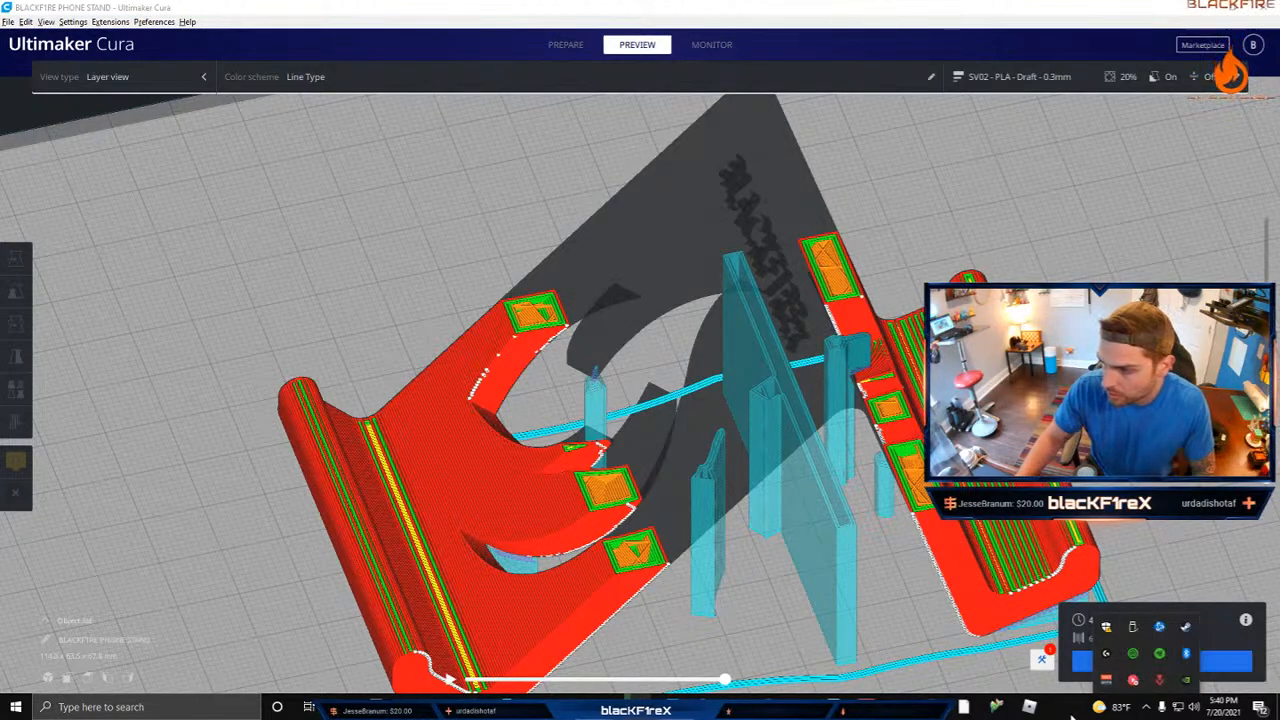
click(1146, 706)
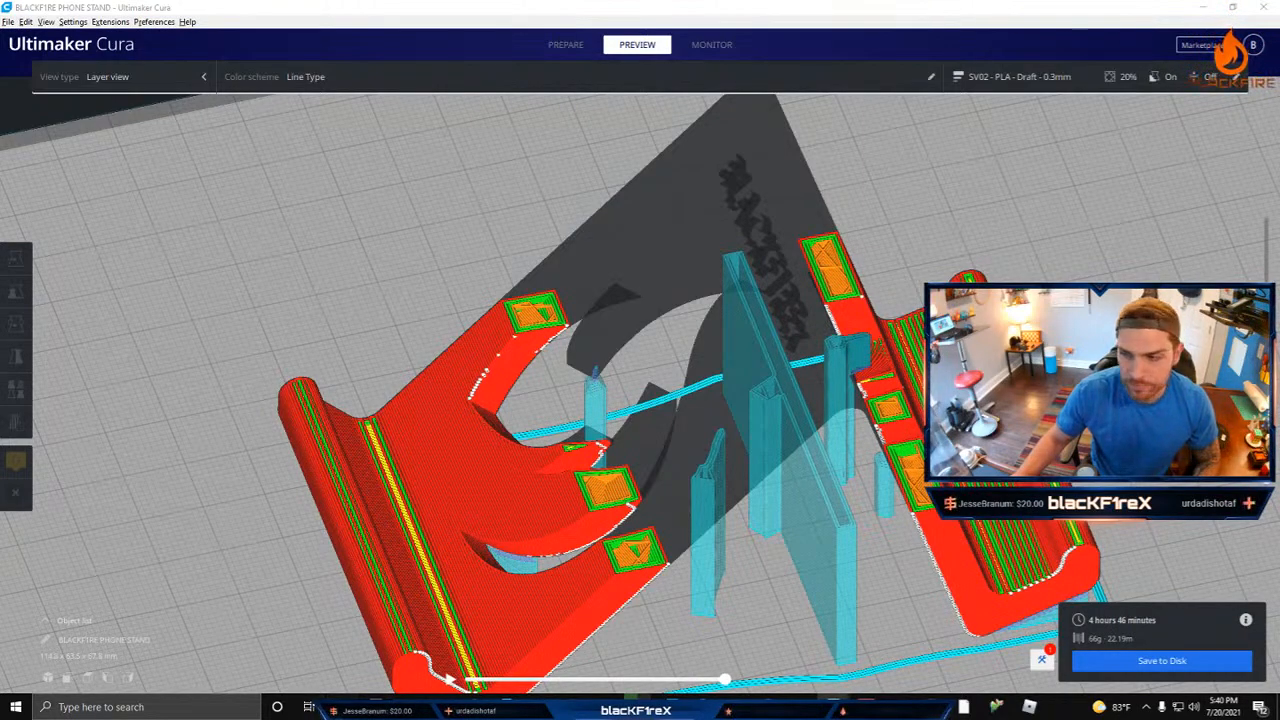
Step: Show only the first layer and run its toolpath simulation through to the end of the layer
mouse_move(343, 708)
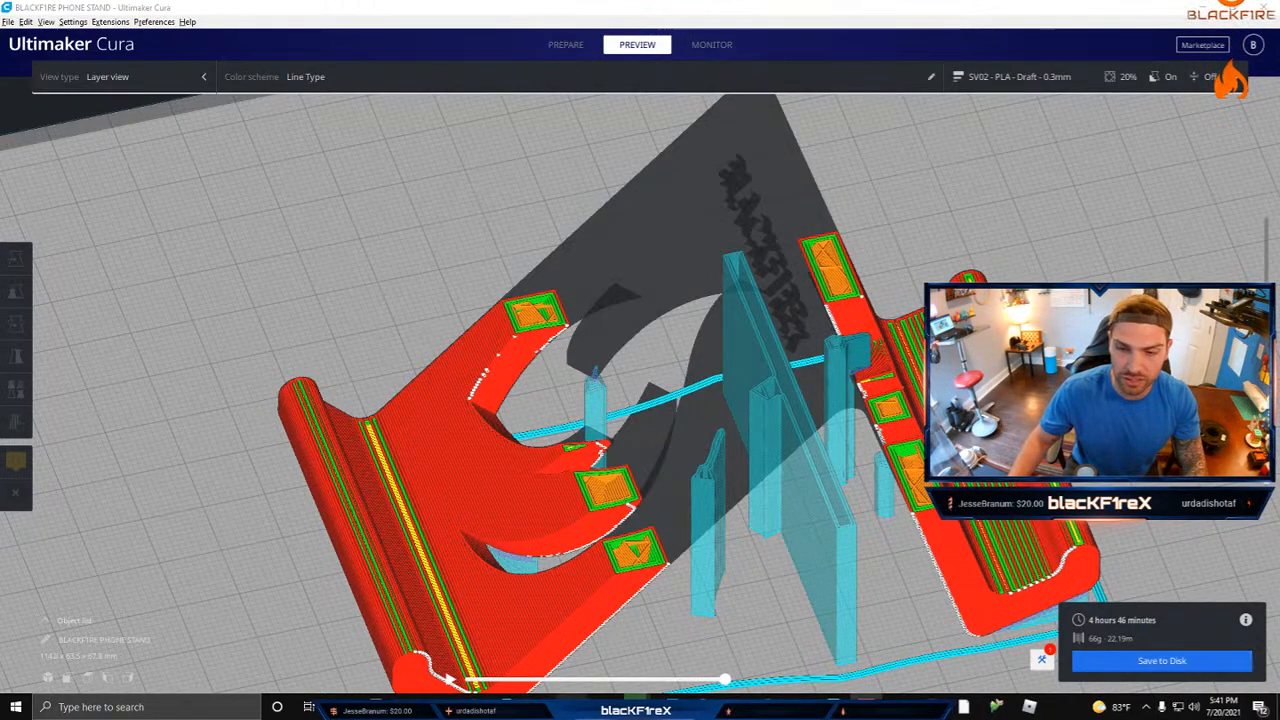
mouse_move(590, 685)
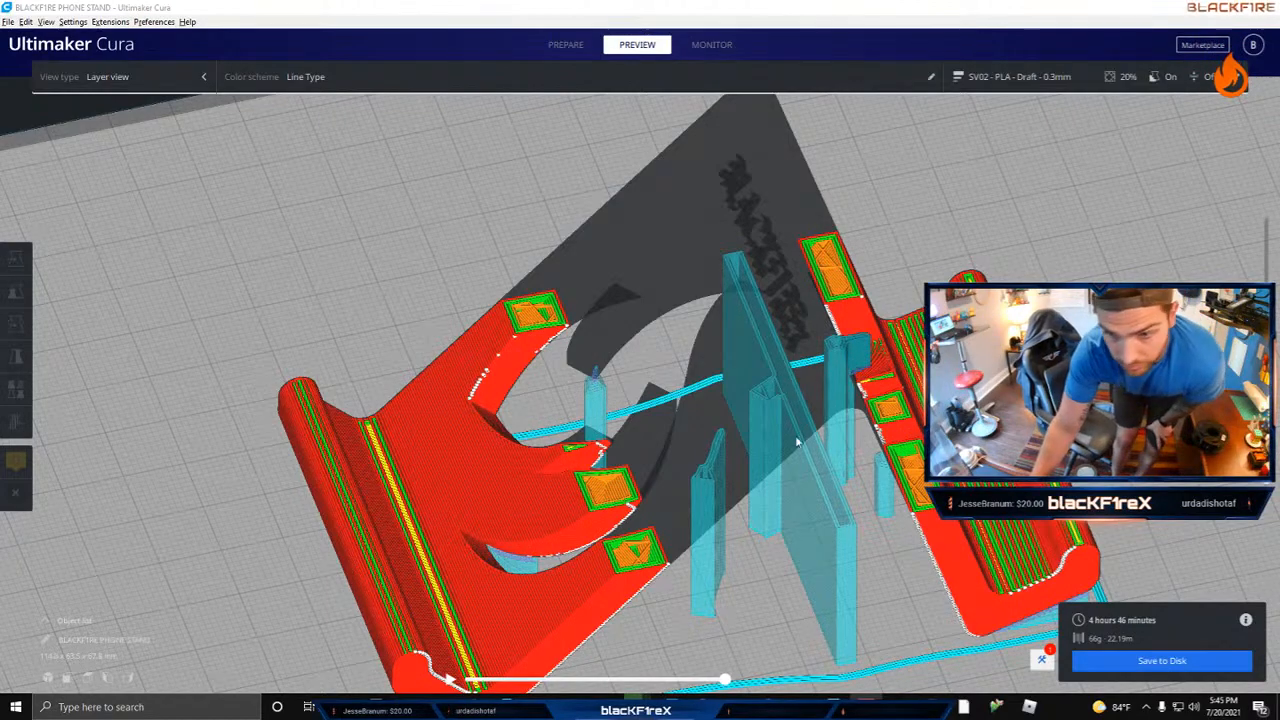
drag(1266, 385, 1266, 470)
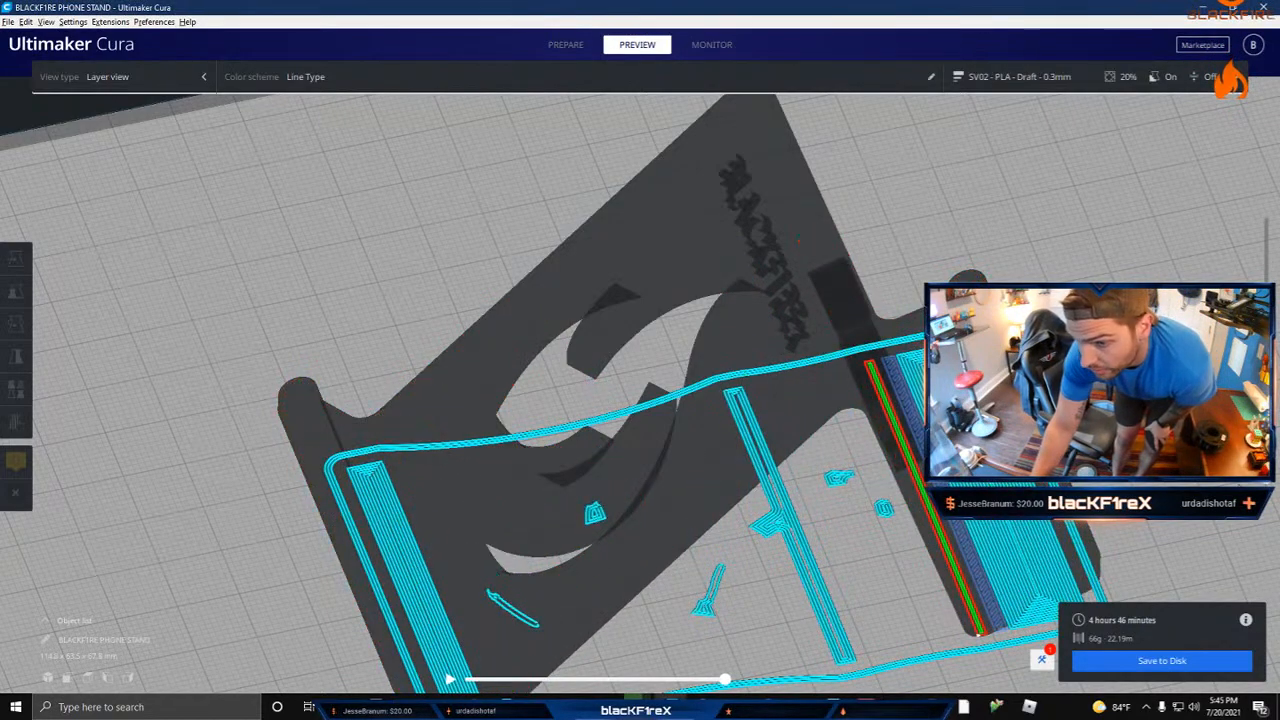
right_drag(611, 531, 582, 412)
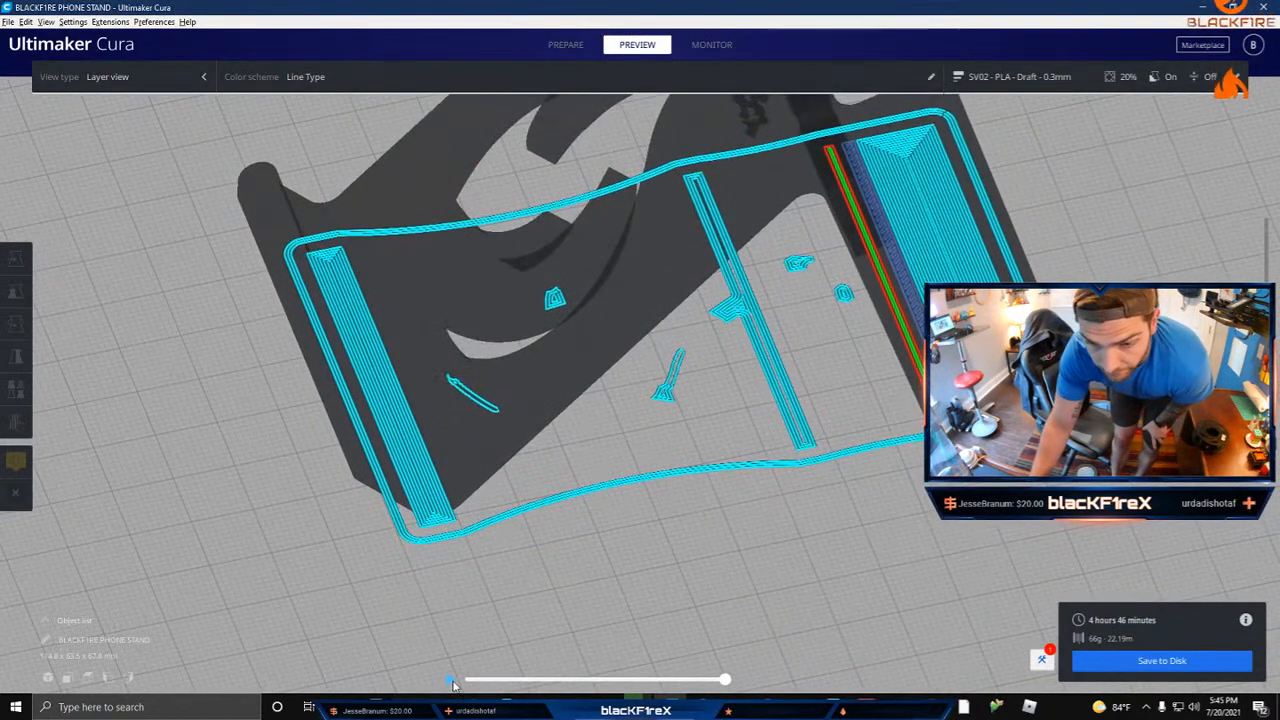
click(451, 680)
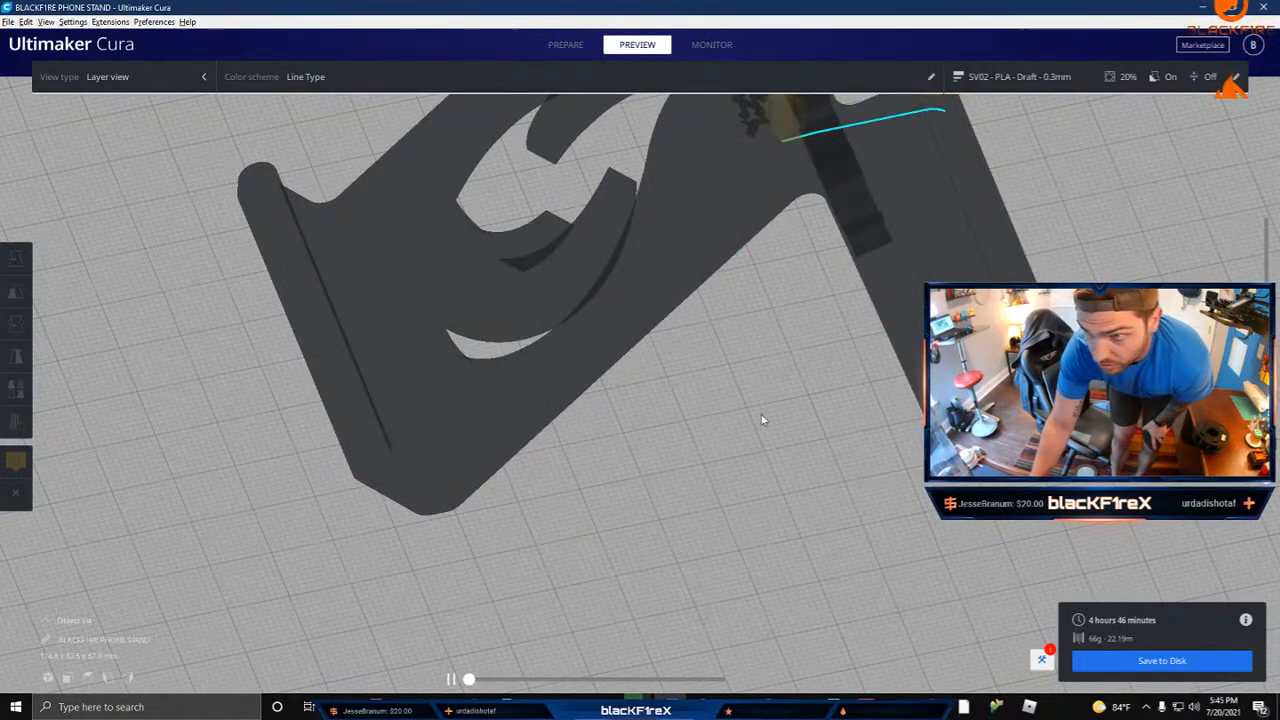
right_drag(762, 420, 620, 436)
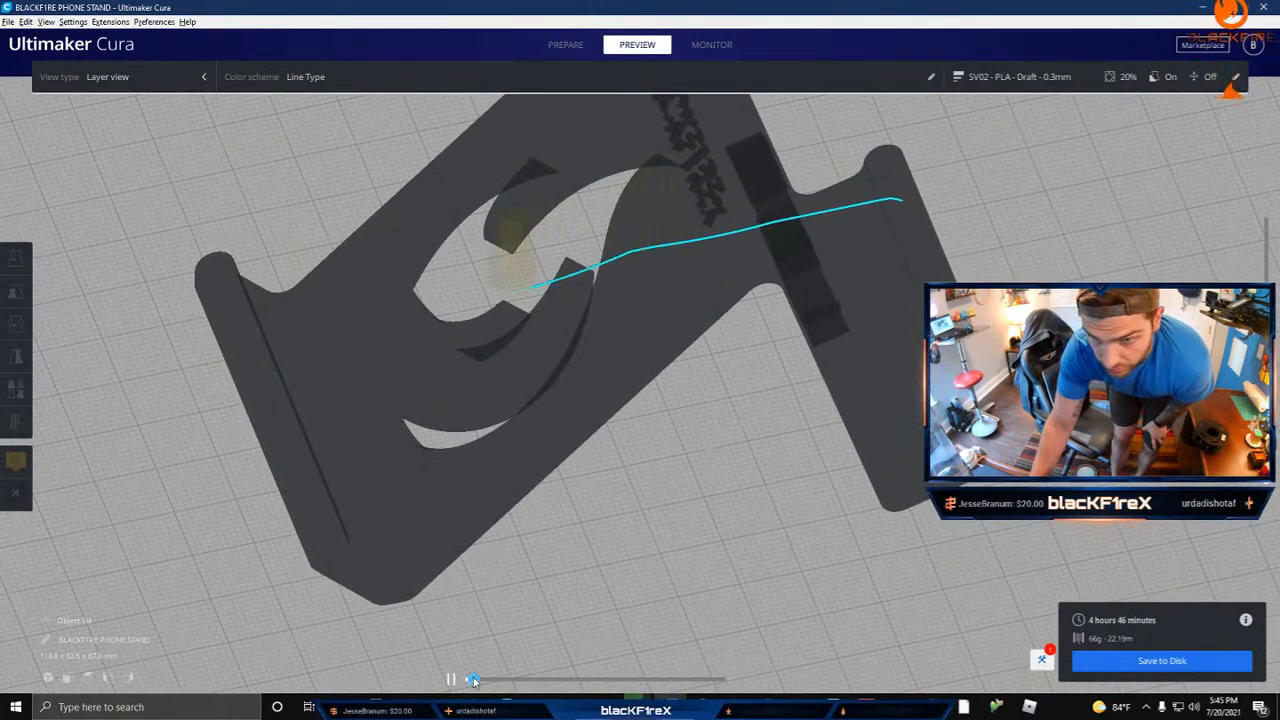
mouse_move(474, 680)
mouse_down()
mouse_move(626, 677)
mouse_move(744, 656)
mouse_up()
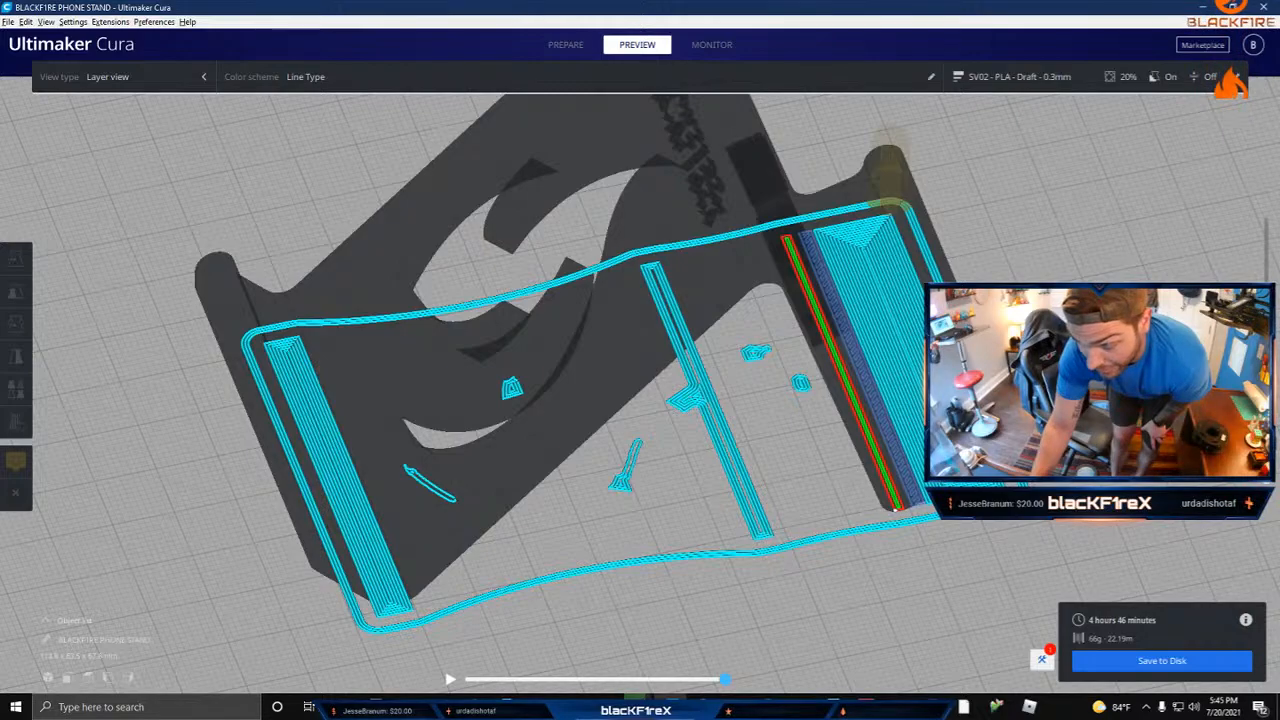
Step: Step up and down through the lowest layers to examine how the supports and the stand's first edge are built, ending on the first layer
key(Up)
key(Up)
key(Up)
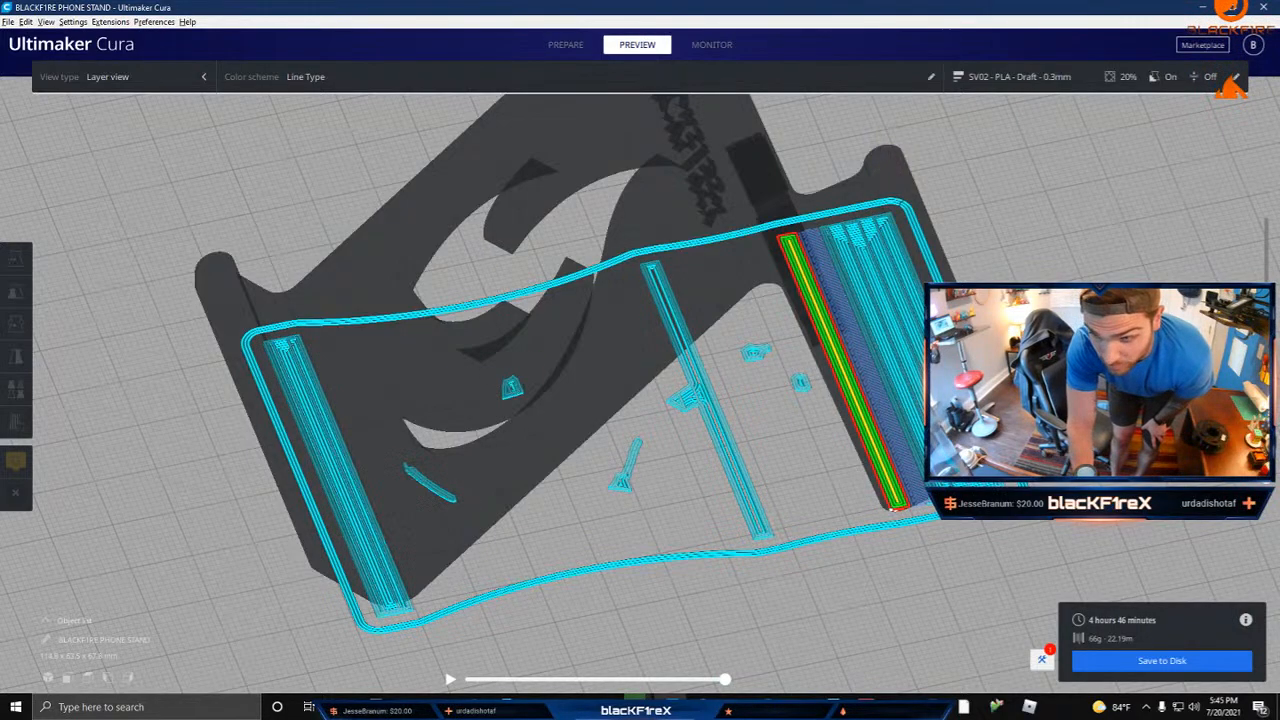
key(Down)
key(Up)
key(Up)
key(Up)
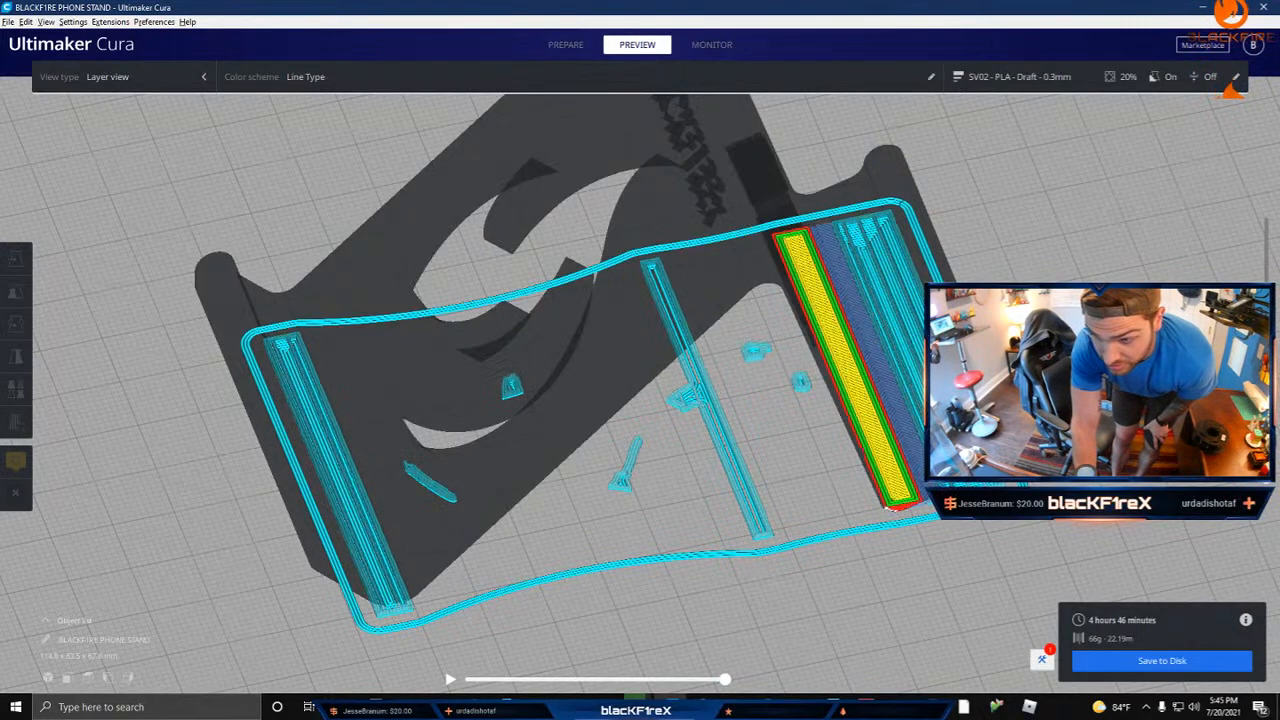
key(Down)
key(Down)
key(Down)
key(Up)
key(Up)
key(Up)
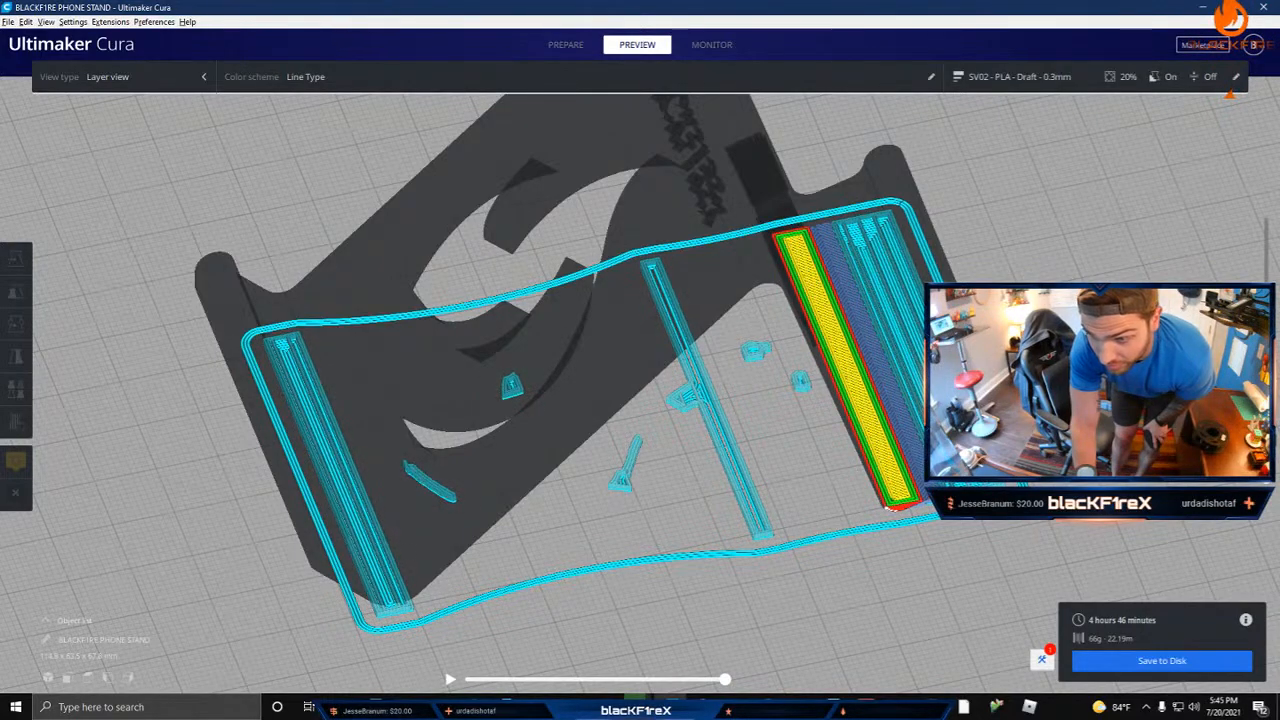
key(Down)
key(Down)
key(Down)
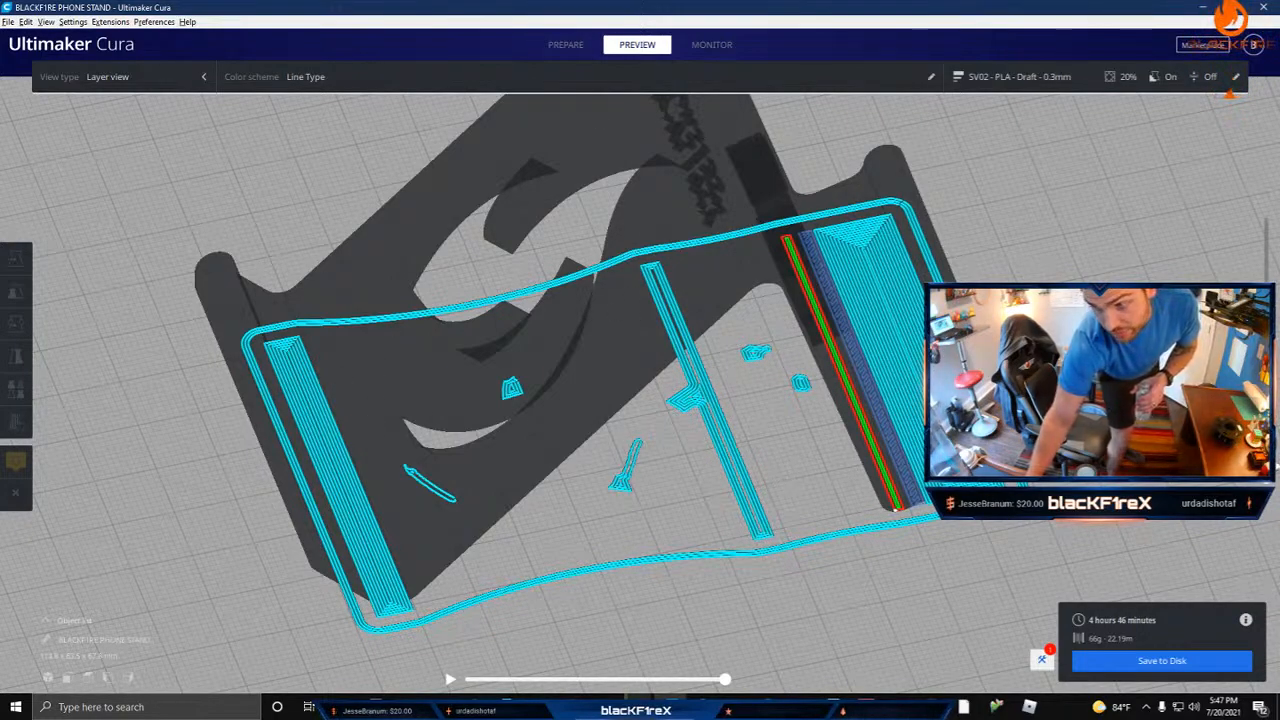
mouse_move(1267, 505)
mouse_down()
mouse_move(1267, 440)
mouse_move(1267, 507)
mouse_up()
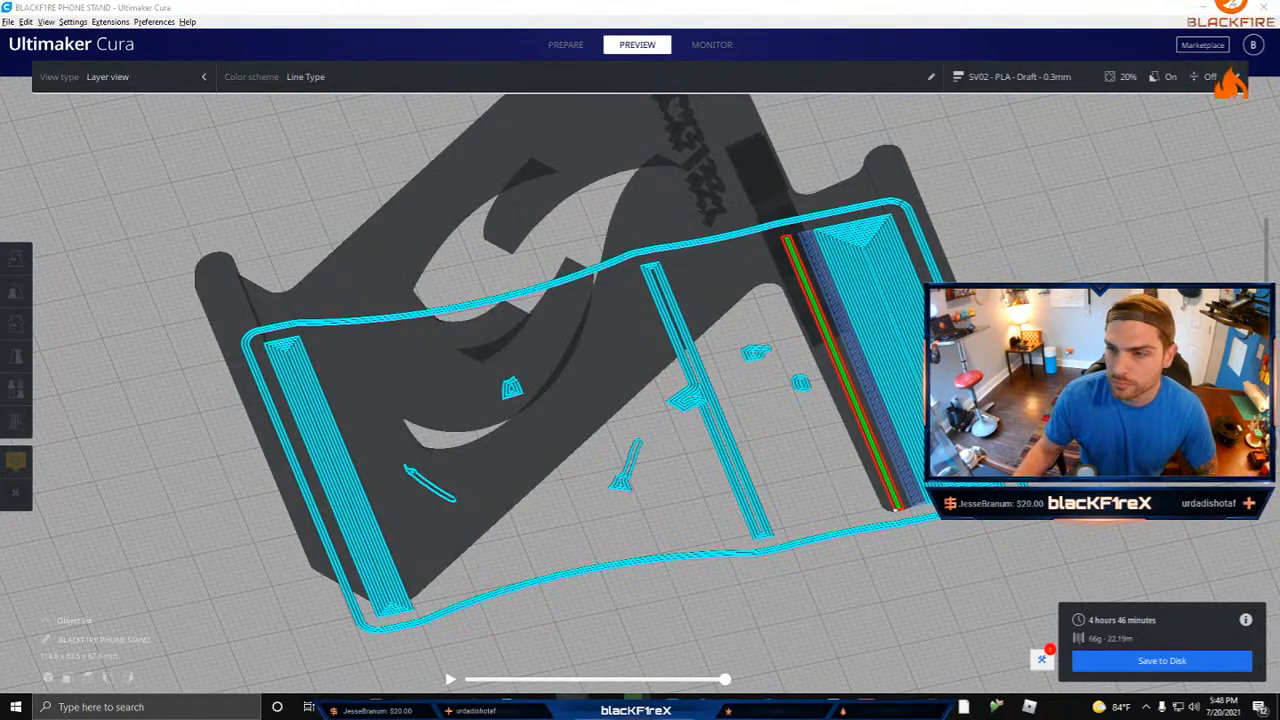
Step: Inspect the complete sliced stand and its supports from several angles up to layer 226, rechecking the first layers in between
drag(1266, 496, 1266, 217)
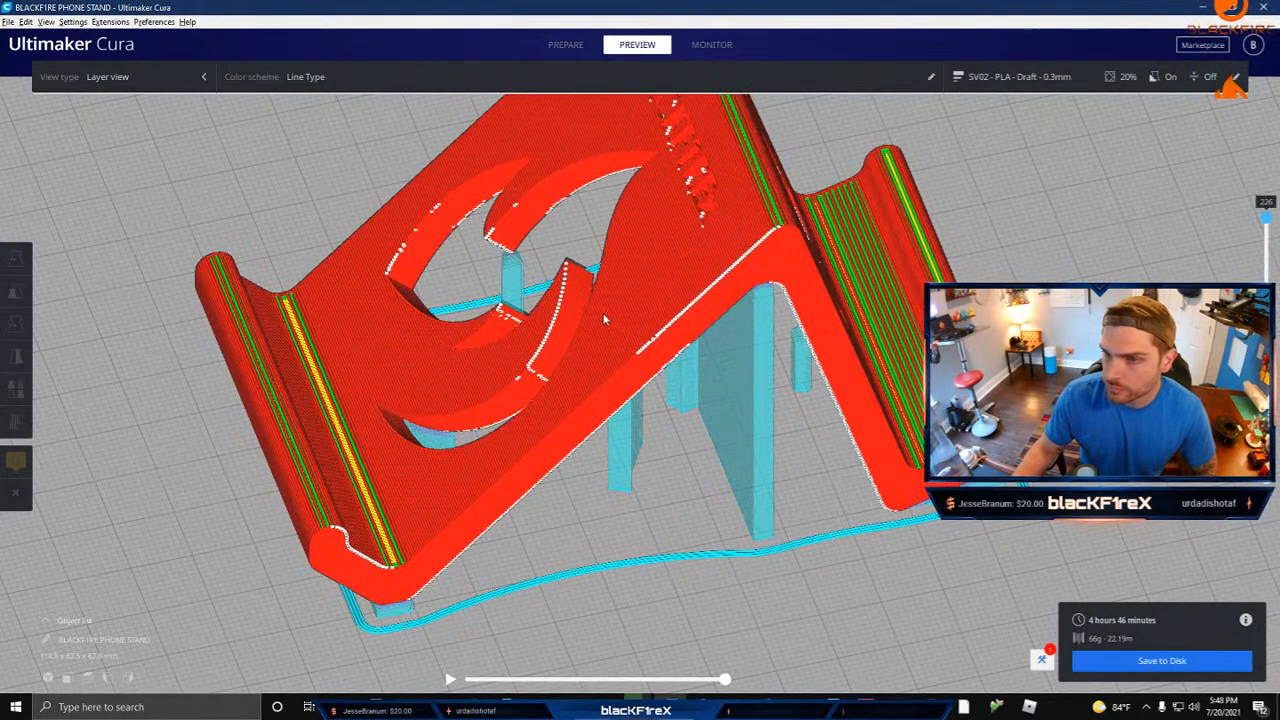
right_drag(604, 316, 686, 285)
middle_drag(667, 302, 706, 334)
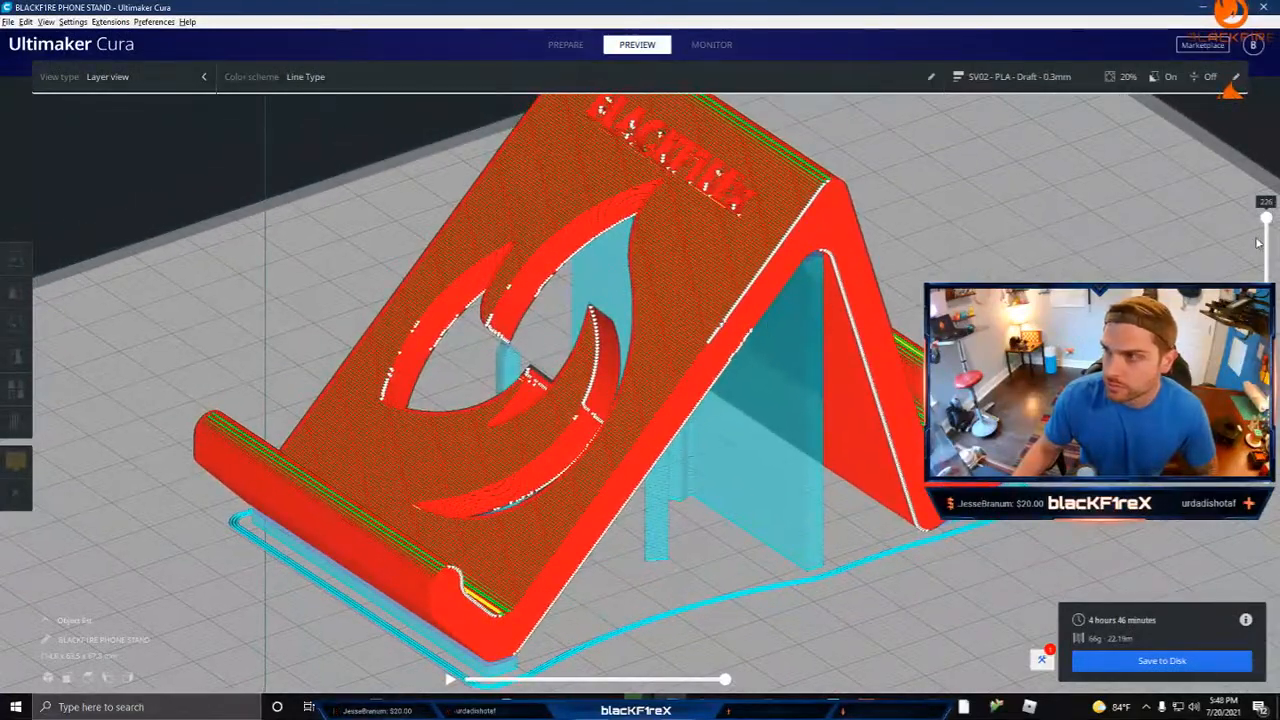
drag(1265, 221, 1266, 480)
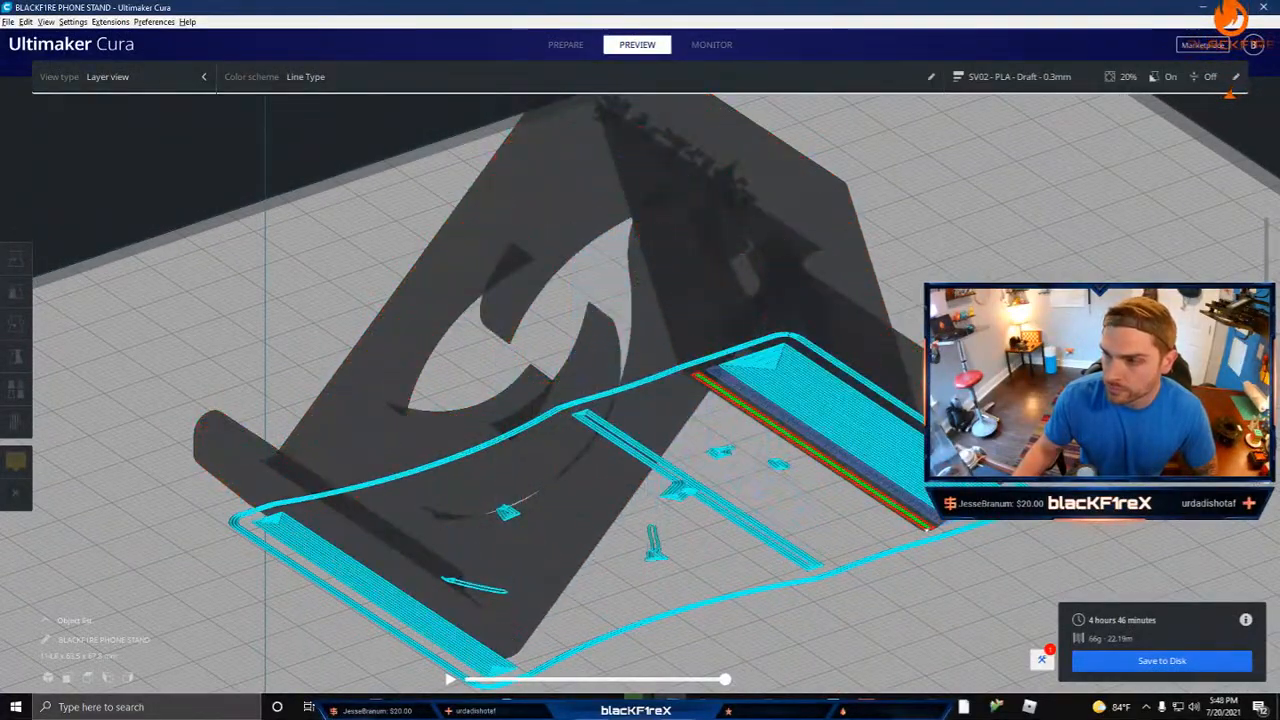
key(Up)
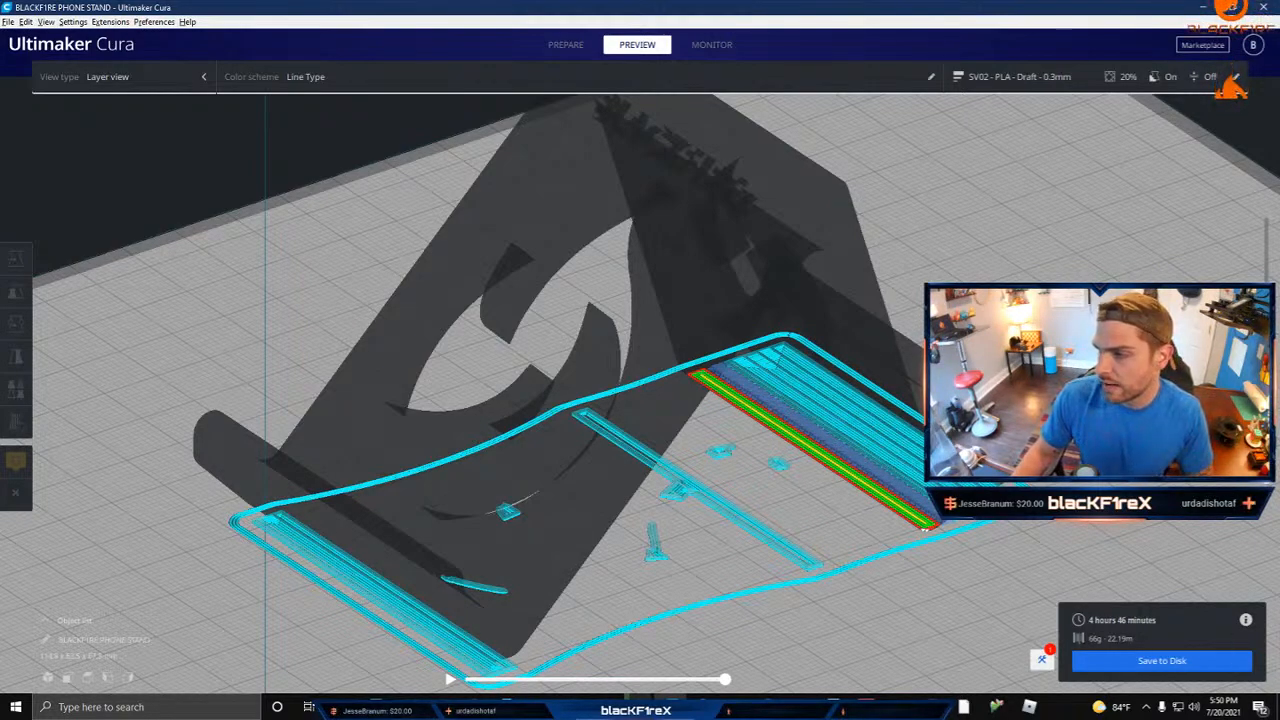
drag(1267, 370, 1258, 212)
right_drag(609, 295, 520, 283)
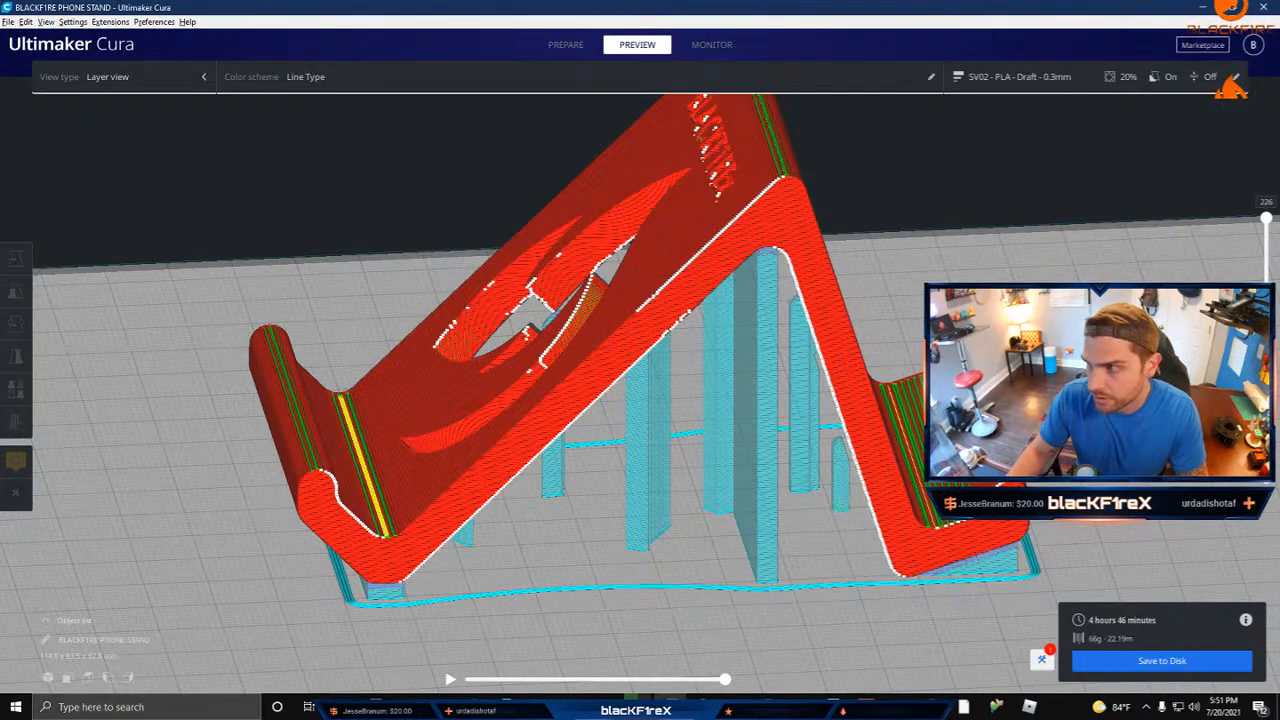
Step: Lower the layer preview from the complete stand to its lowest layers and examine the support footprints and first printed edge
mouse_move(1266, 219)
mouse_down()
mouse_move(1266, 425)
mouse_move(1266, 217)
mouse_up()
mouse_move(577, 310)
right_down()
mouse_move(654, 358)
mouse_move(795, 346)
mouse_move(787, 368)
mouse_move(654, 349)
mouse_move(443, 360)
mouse_move(380, 345)
mouse_move(250, 370)
mouse_move(134, 334)
mouse_move(582, 328)
right_up()
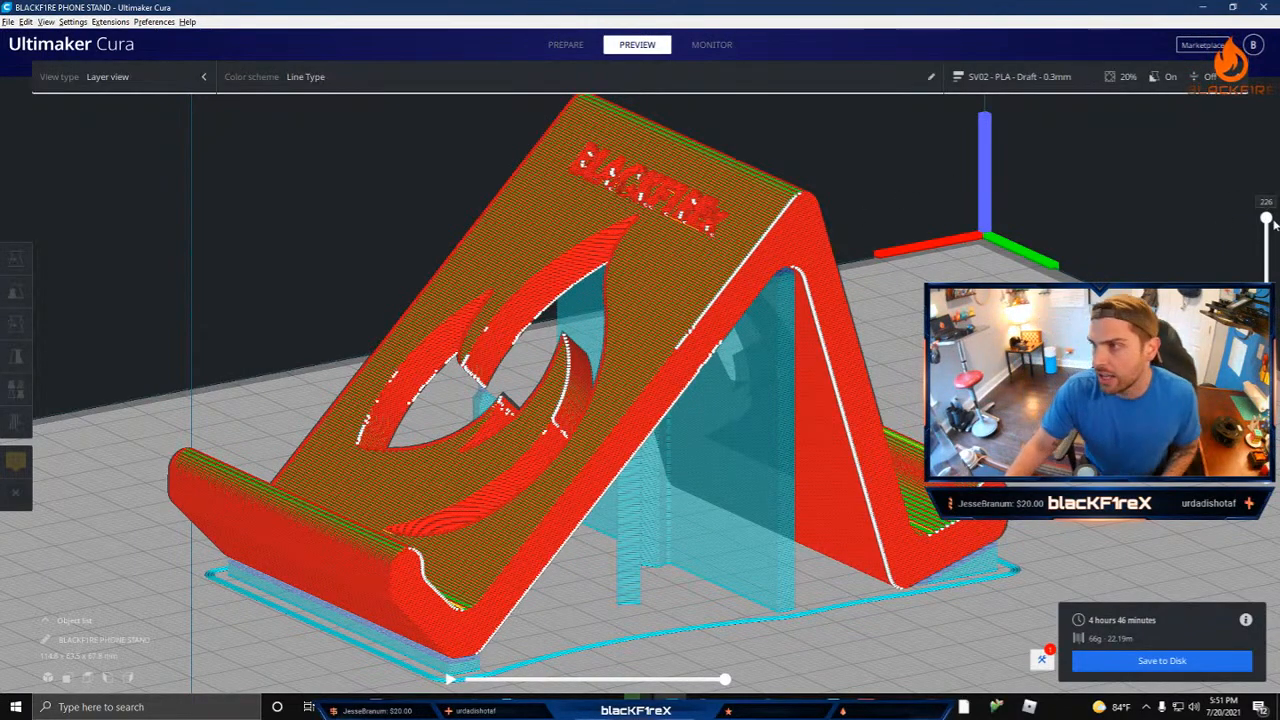
drag(1266, 218, 1222, 549)
key(Up)
key(Up)
key(Up)
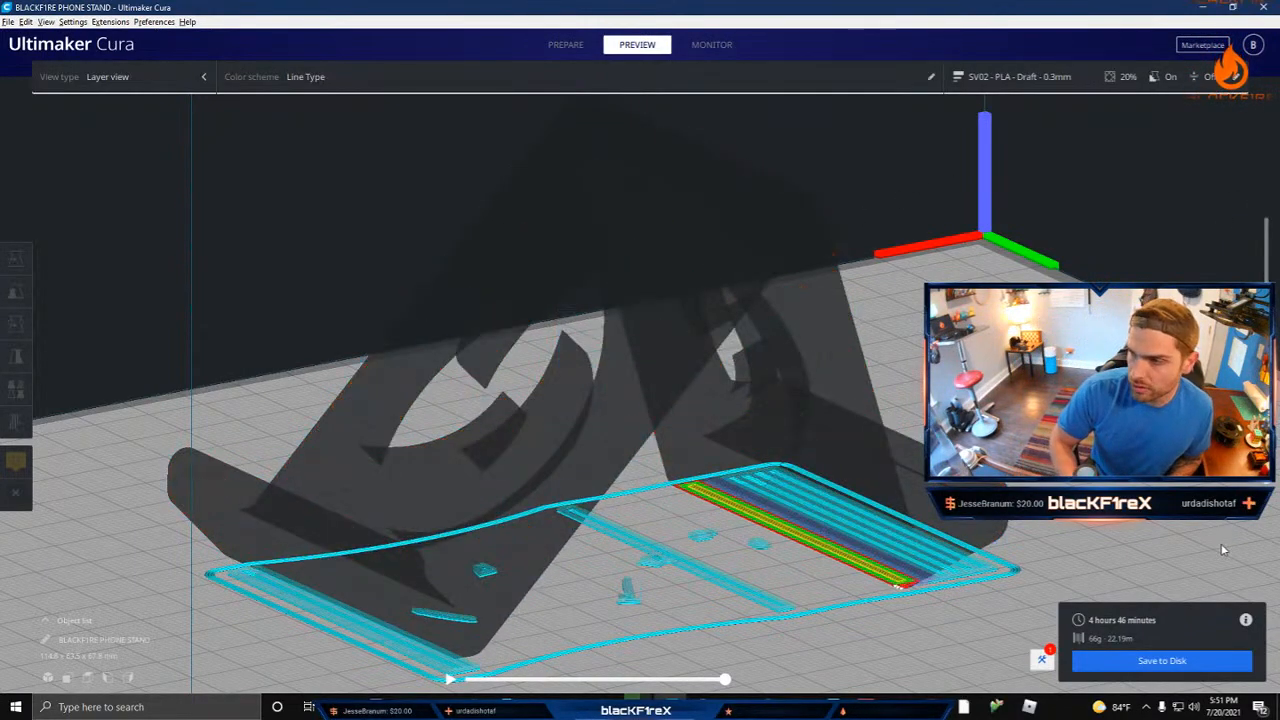
right_drag(1100, 555, 593, 522)
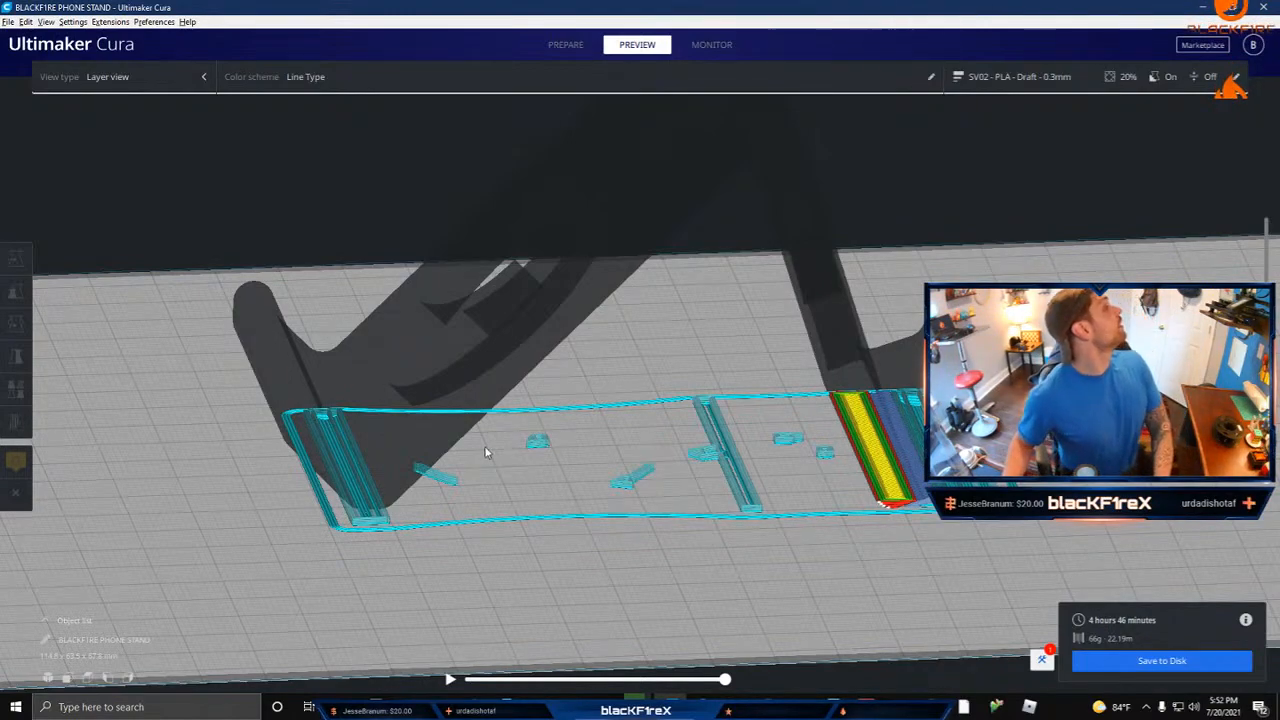
right_drag(486, 450, 486, 453)
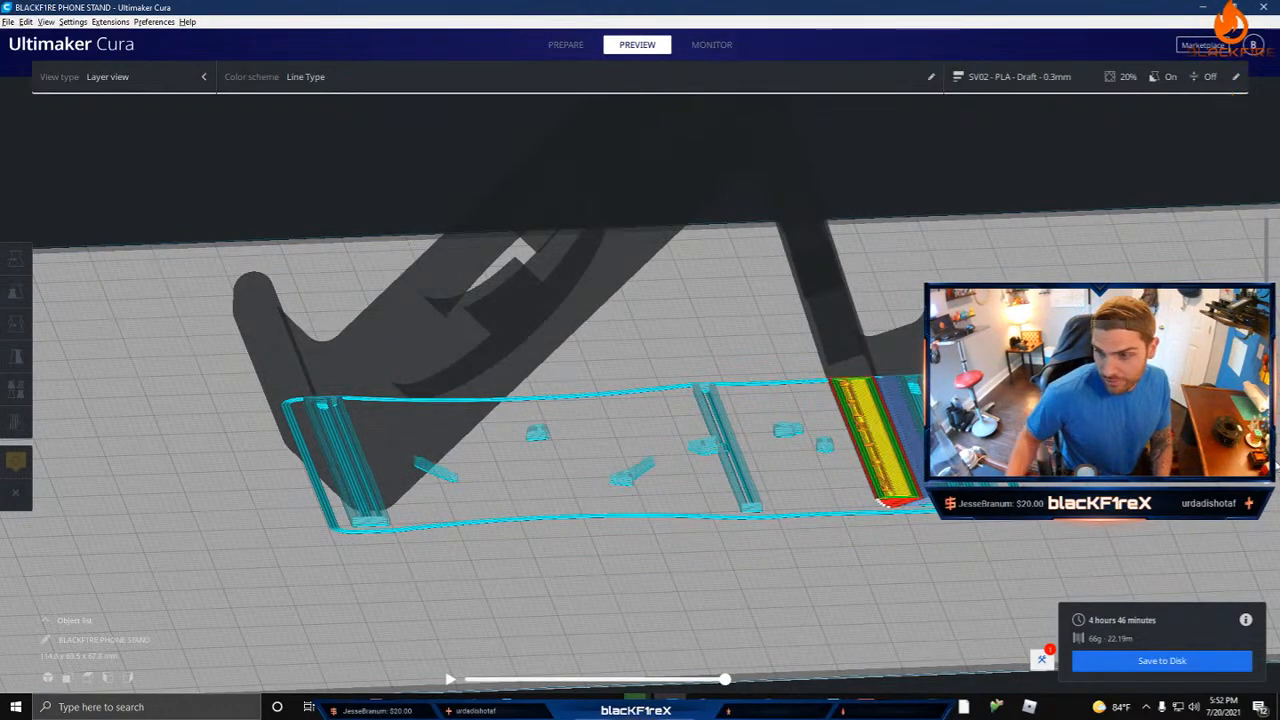
Step: Step down and up through the low layers of the stand's back foot to examine where its infill starts above the supports
scroll(917, 518, up, 10)
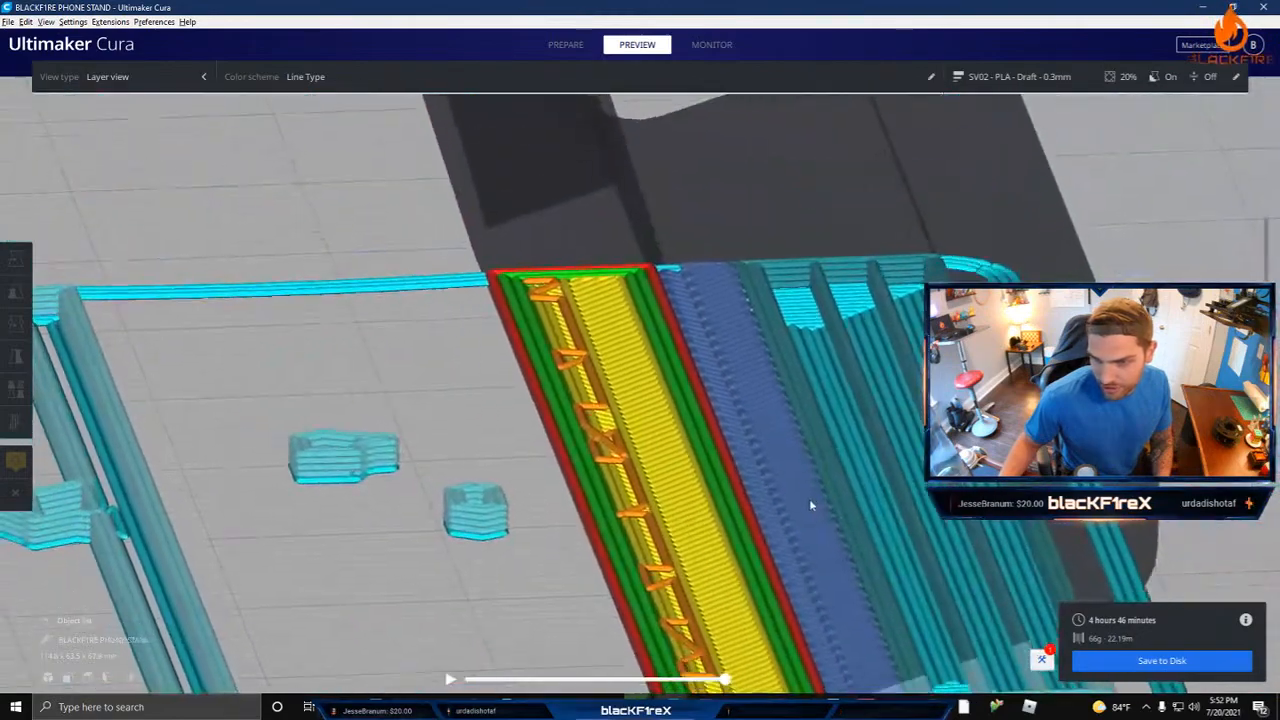
scroll(786, 507, down, 10)
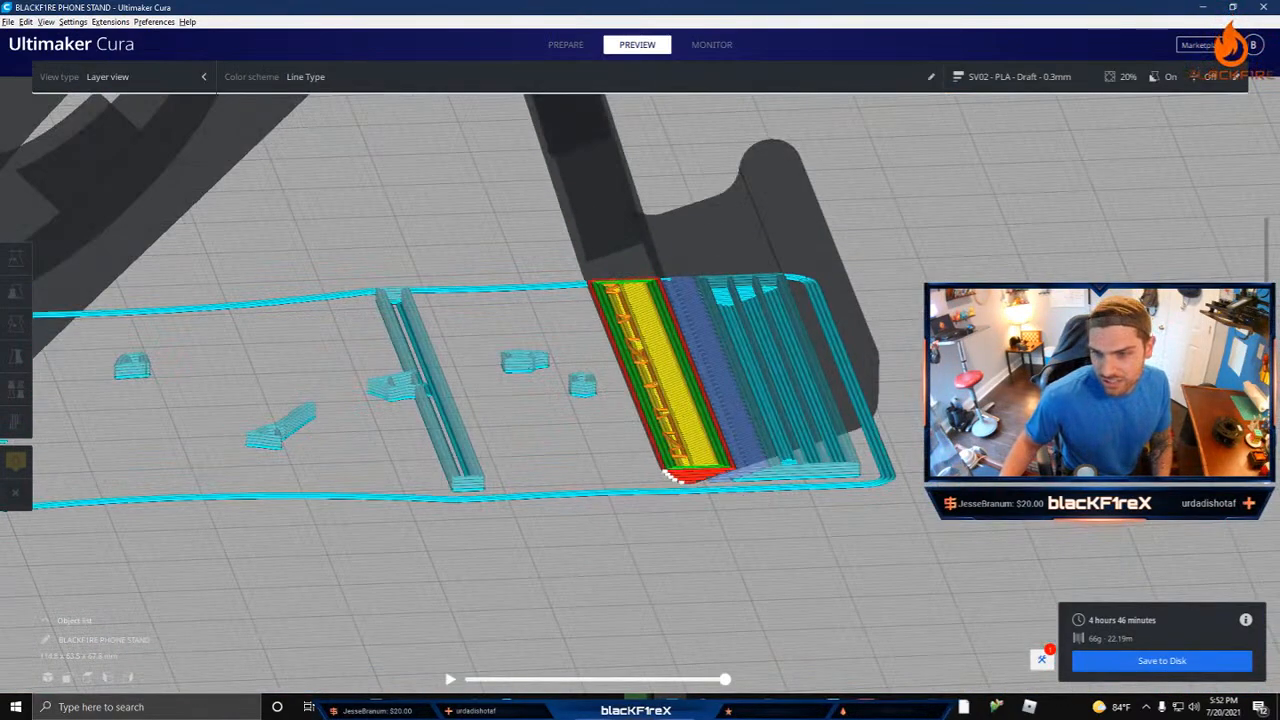
key(Down)
key(Down)
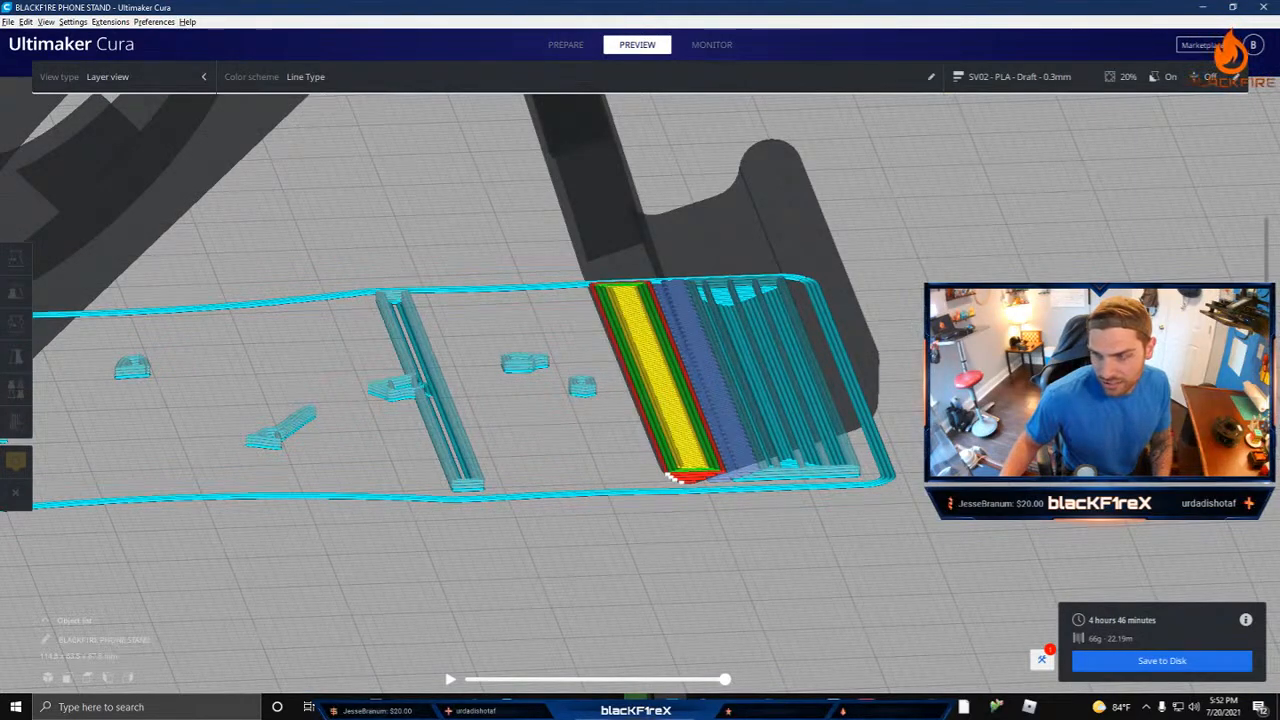
key(Up)
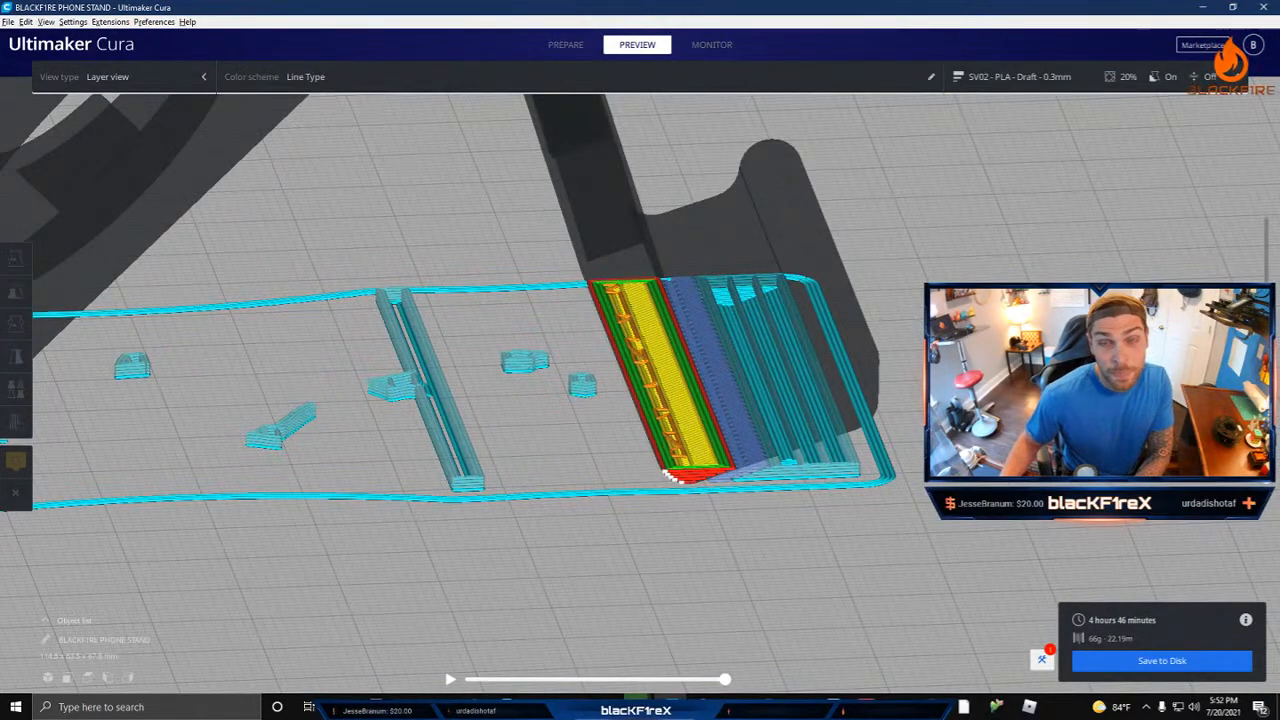
key(Up)
key(Up)
key(Up)
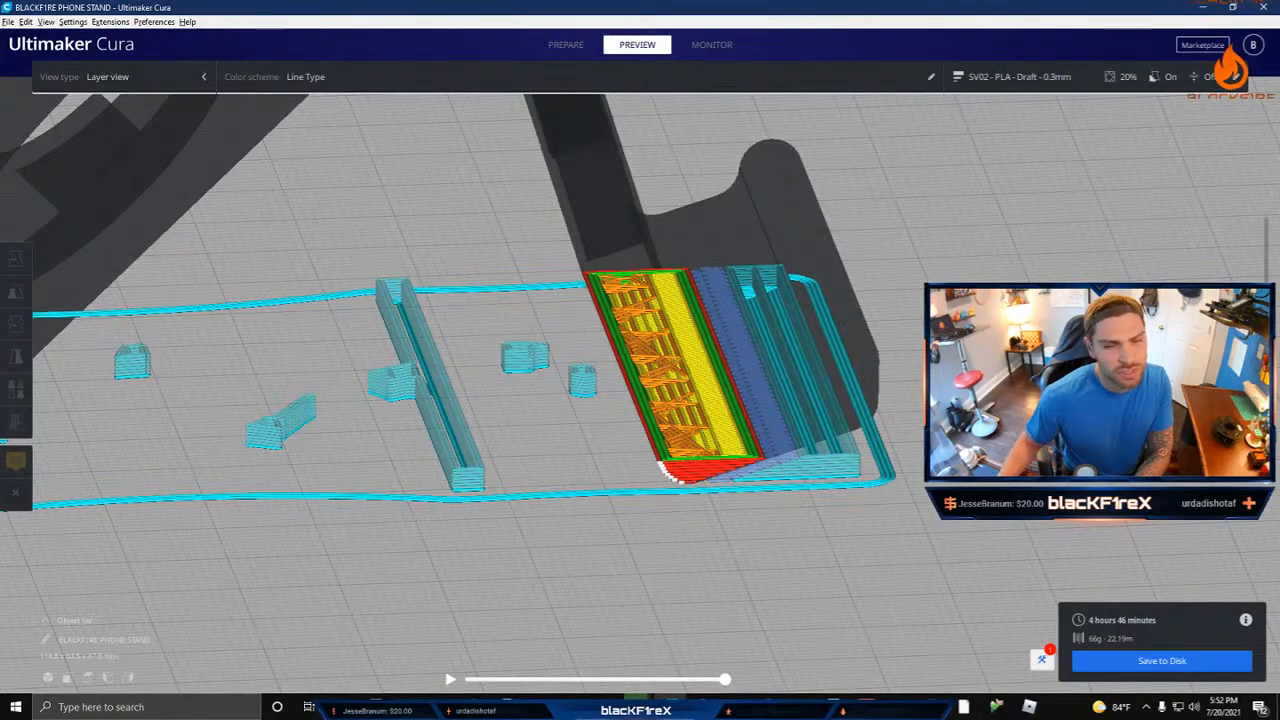
key(Up)
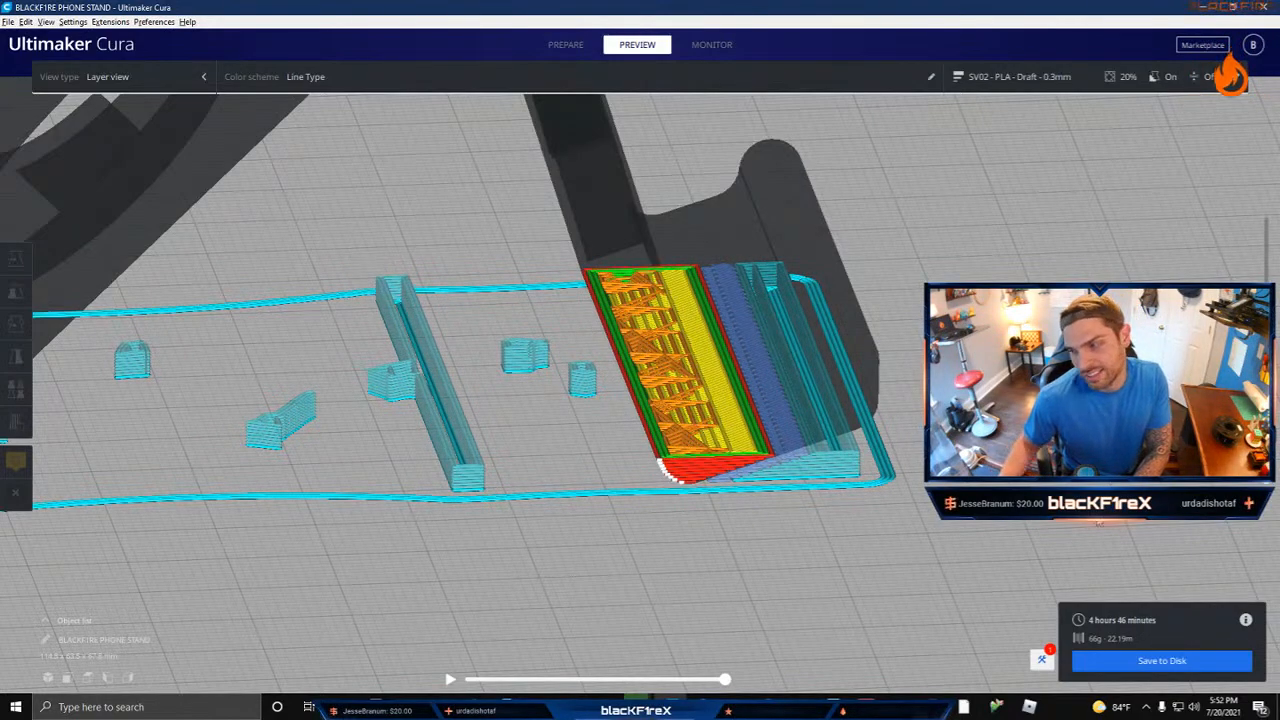
Step: Examine the back foot's infill pattern up close from above while raising the preview several more layers
middle_drag(670, 342, 680, 426)
right_drag(680, 426, 687, 452)
scroll(692, 436, up, 6)
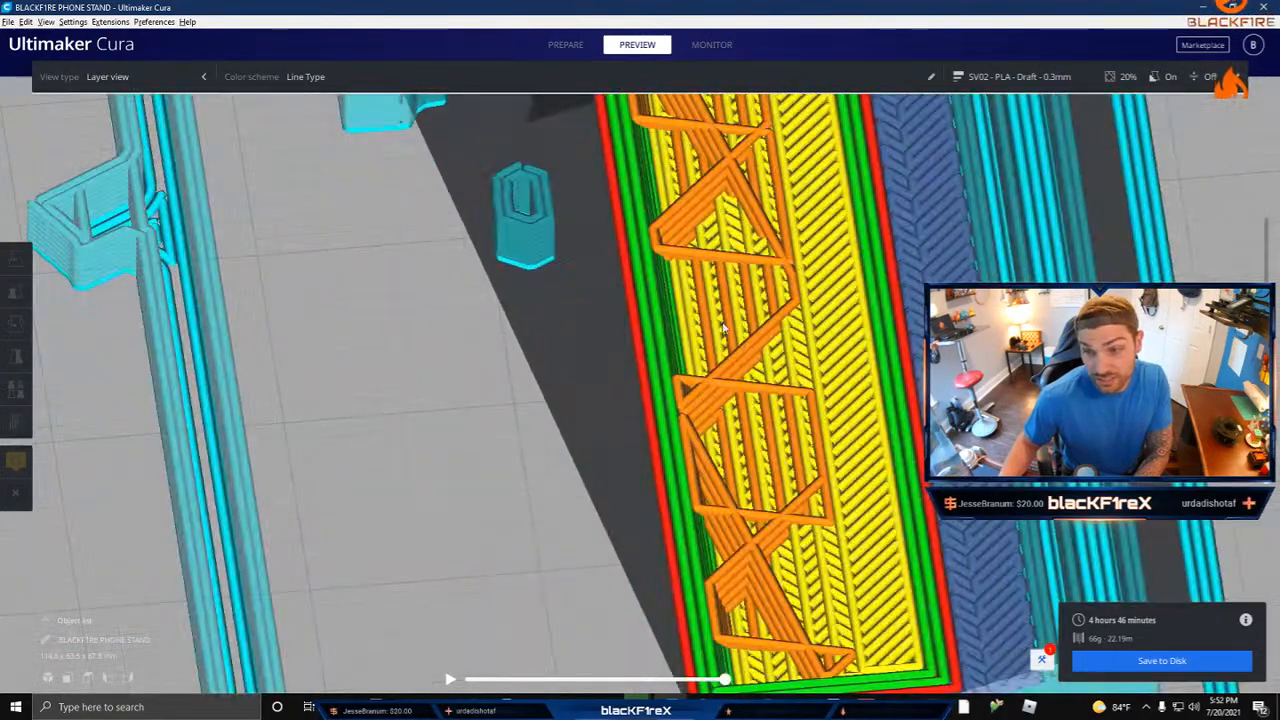
scroll(714, 479, down, 4)
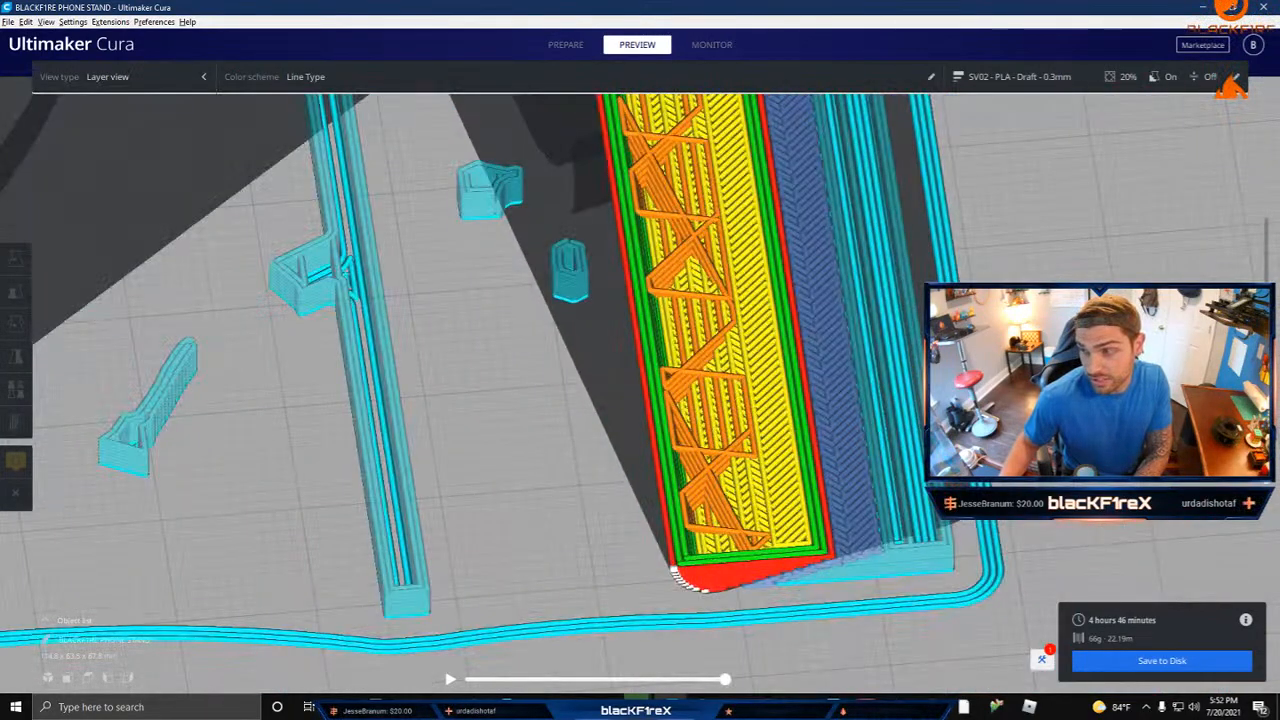
key(Up)
key(Up)
key(Up)
key(Up)
key(Up)
key(Up)
key(Up)
key(Up)
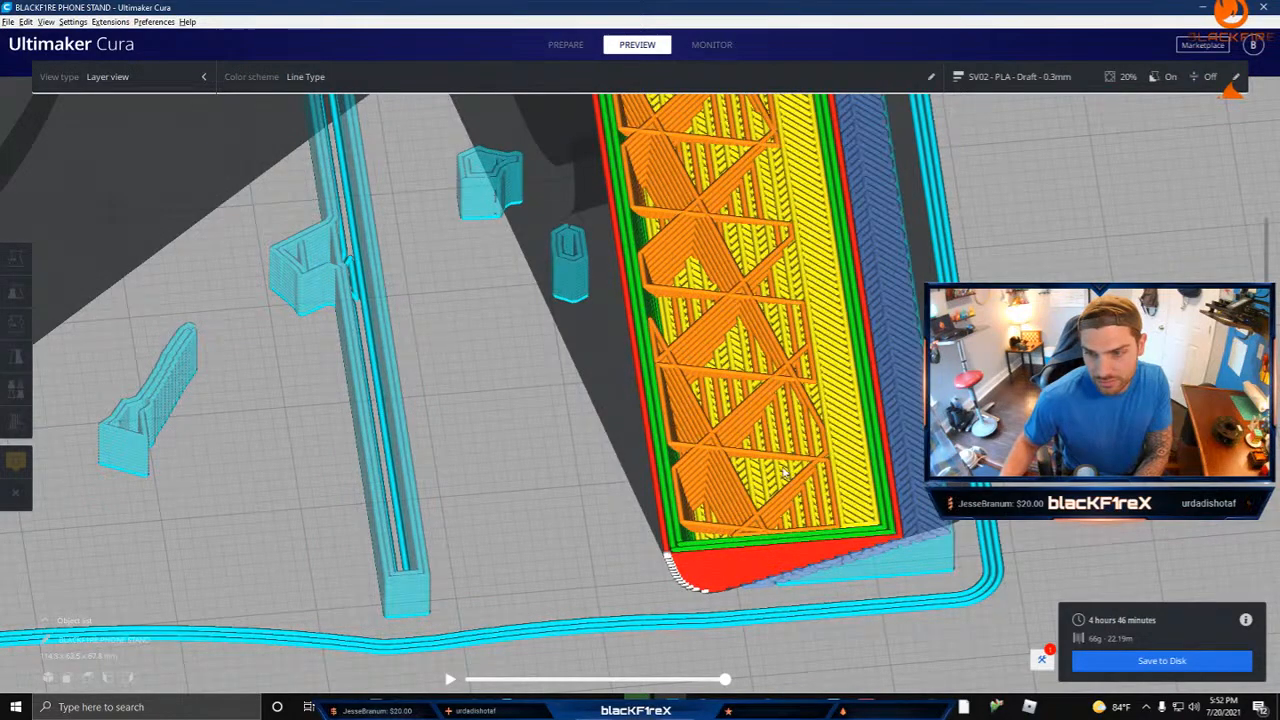
key(Up)
right_drag(786, 359, 779, 481)
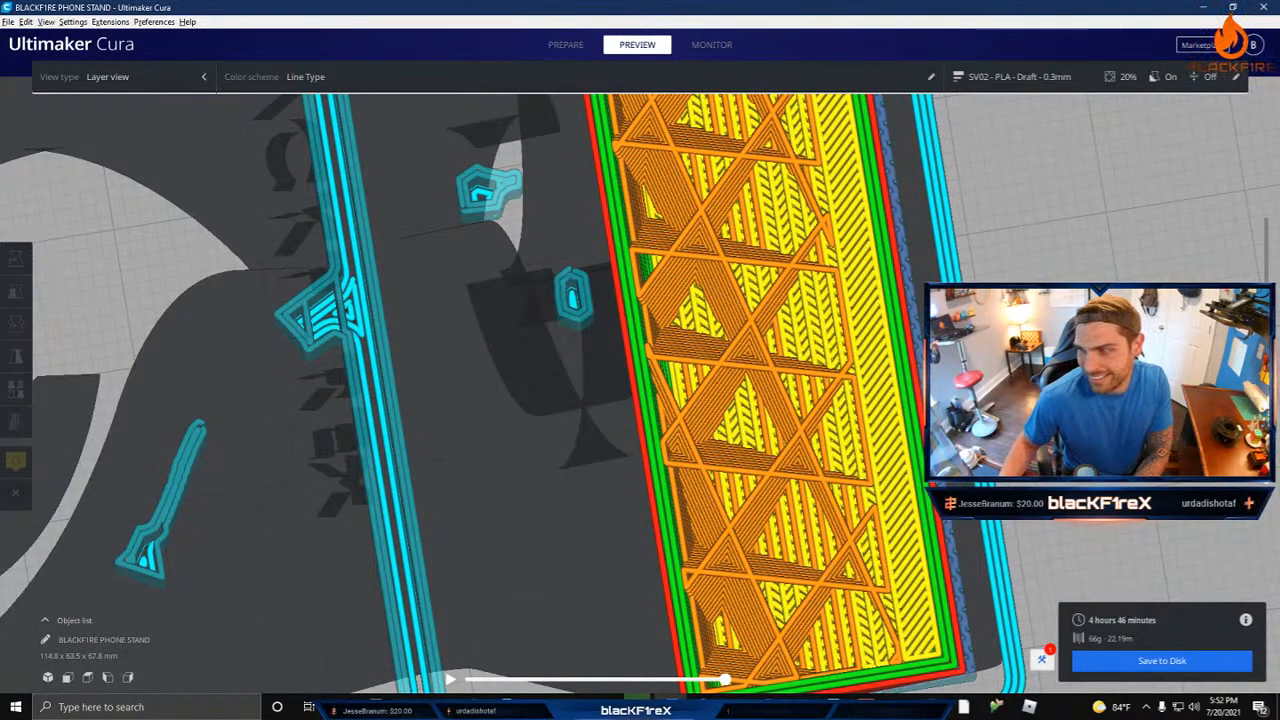
Step: Raise the preview through the back foot's curved lip and step through the layers where the cutout begins in the rear leg
drag(1266, 456, 1266, 438)
middle_drag(1100, 460, 1105, 315)
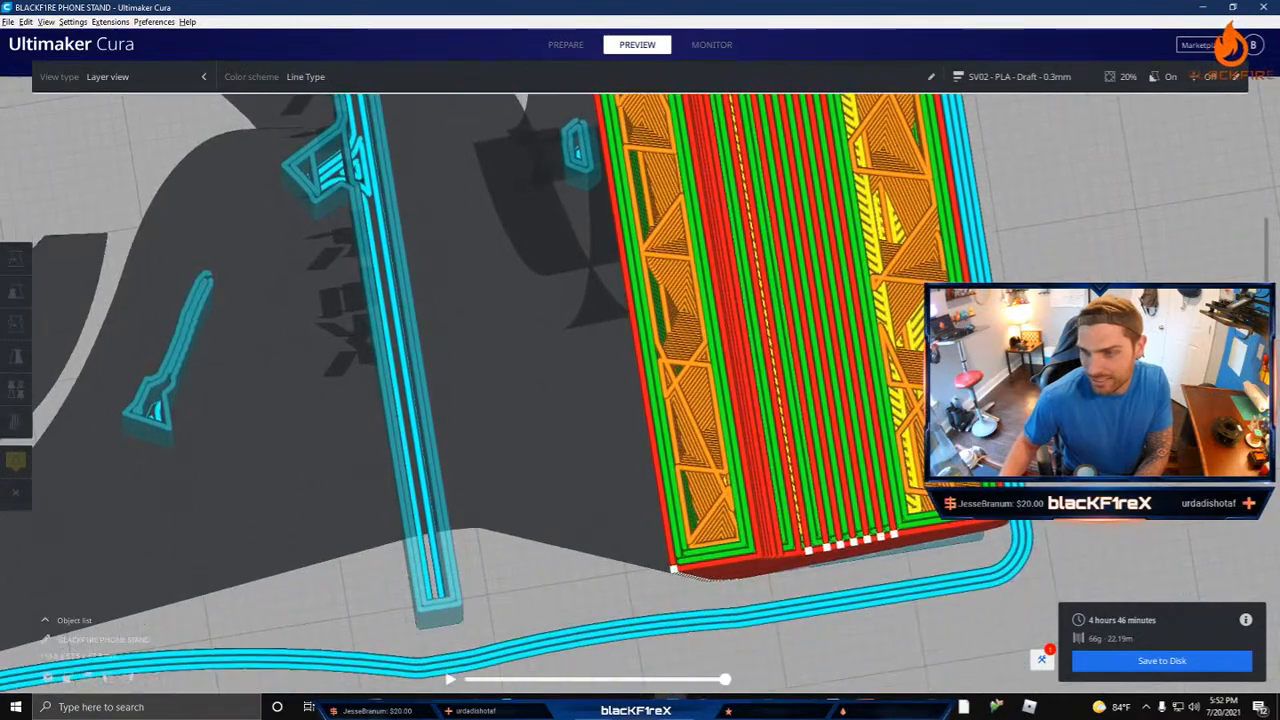
right_drag(1100, 400, 1099, 325)
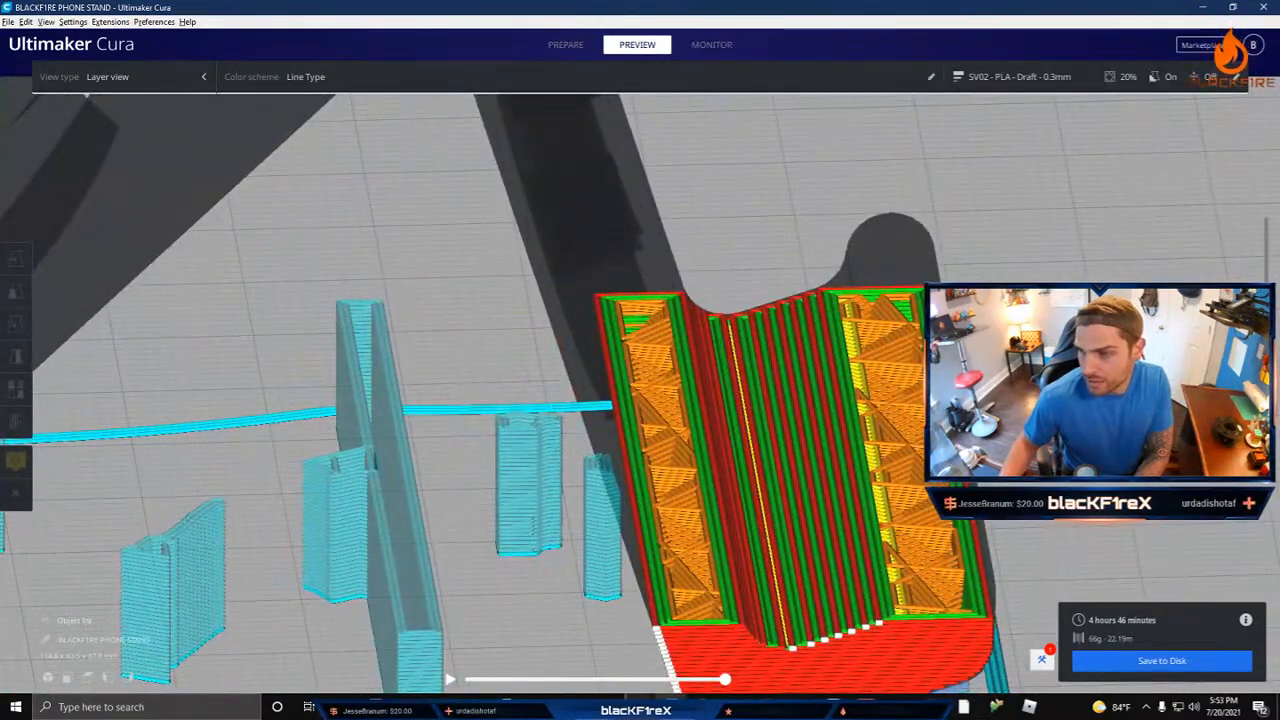
drag(1266, 438, 1266, 390)
key(Up)
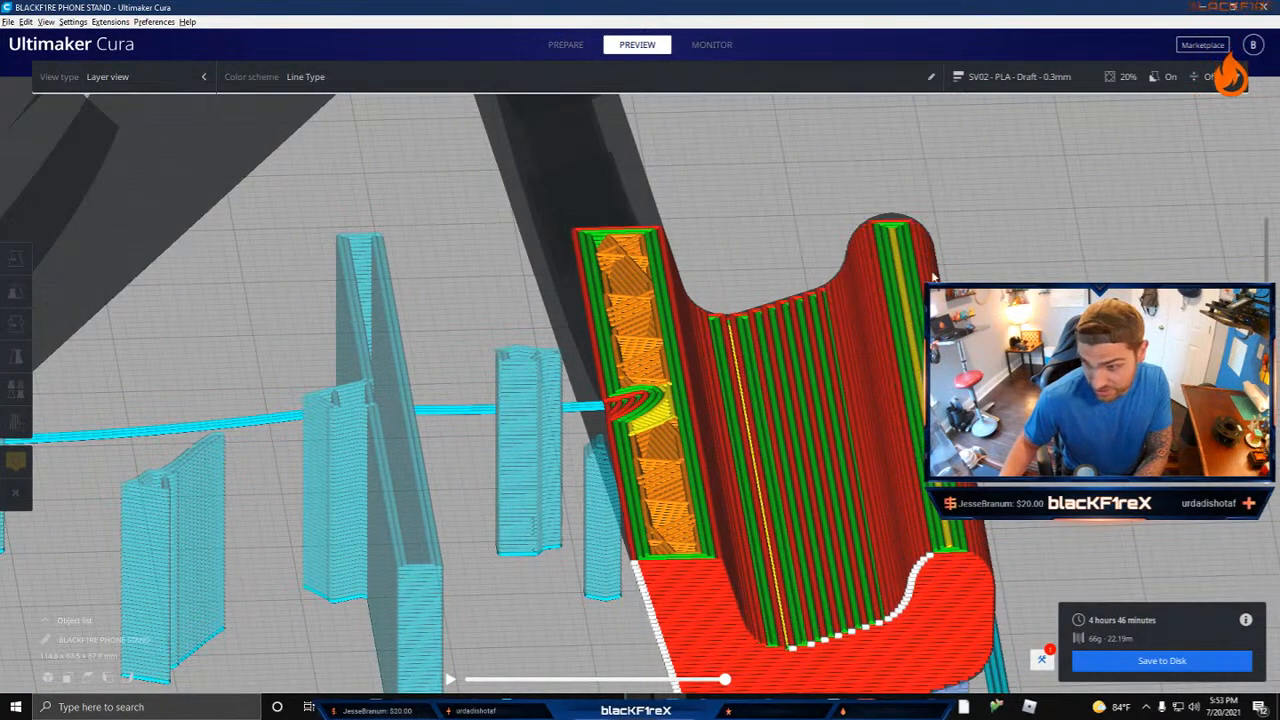
key(Up)
key(Up)
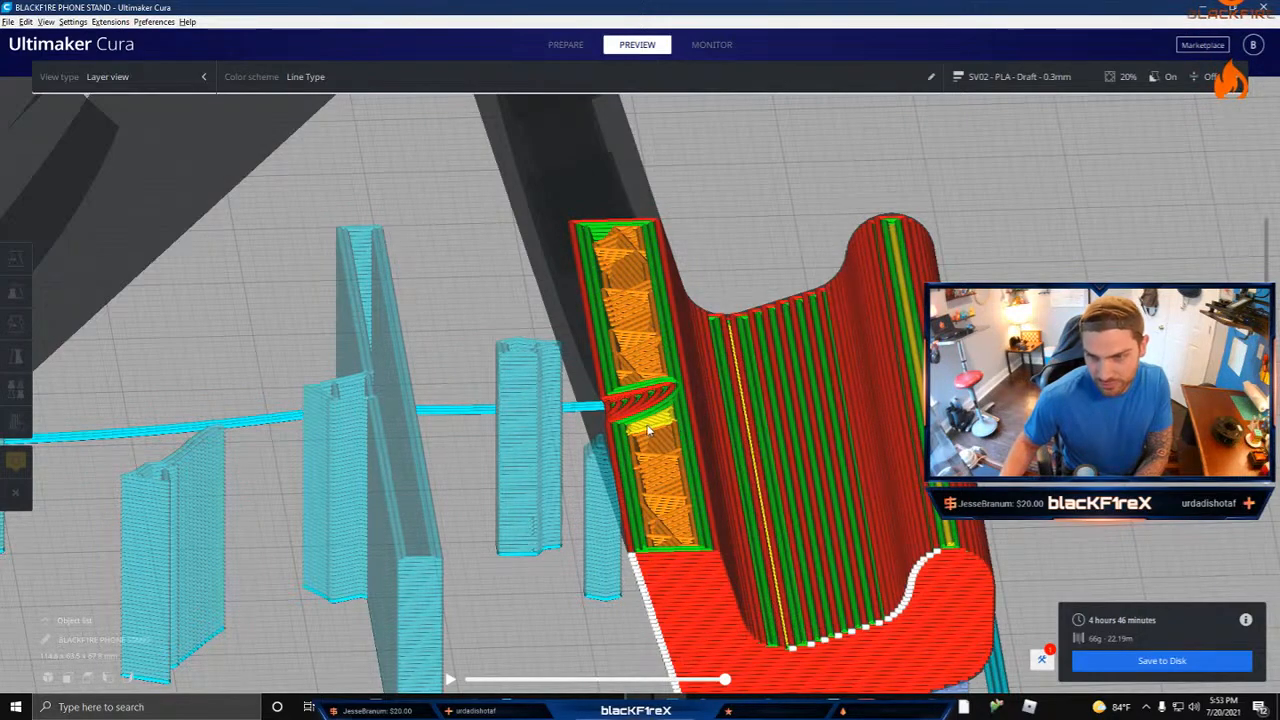
key(Up)
key(Up)
key(Up)
key(Up)
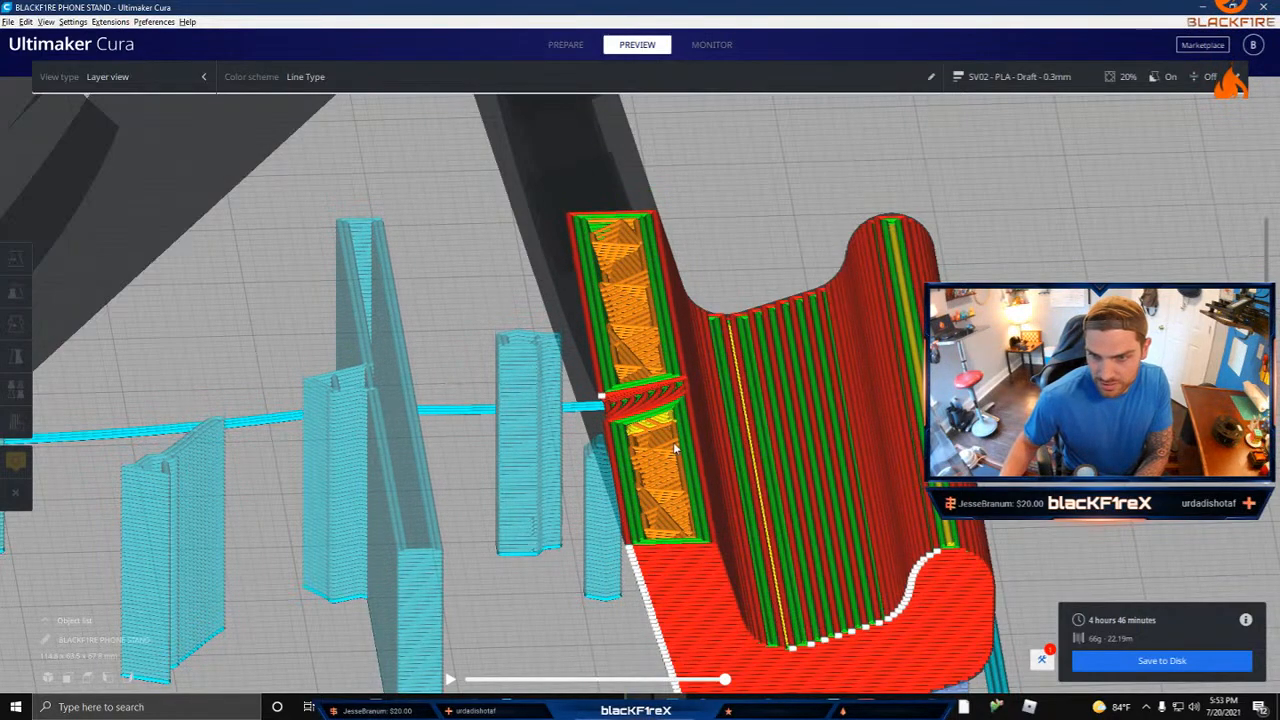
Step: Turn to the front panel, raise the preview to mid-height of the flame cutouts, and inspect the small supported flame tip
middle_drag(674, 448, 629, 452)
right_drag(629, 452, 415, 591)
right_drag(672, 603, 732, 522)
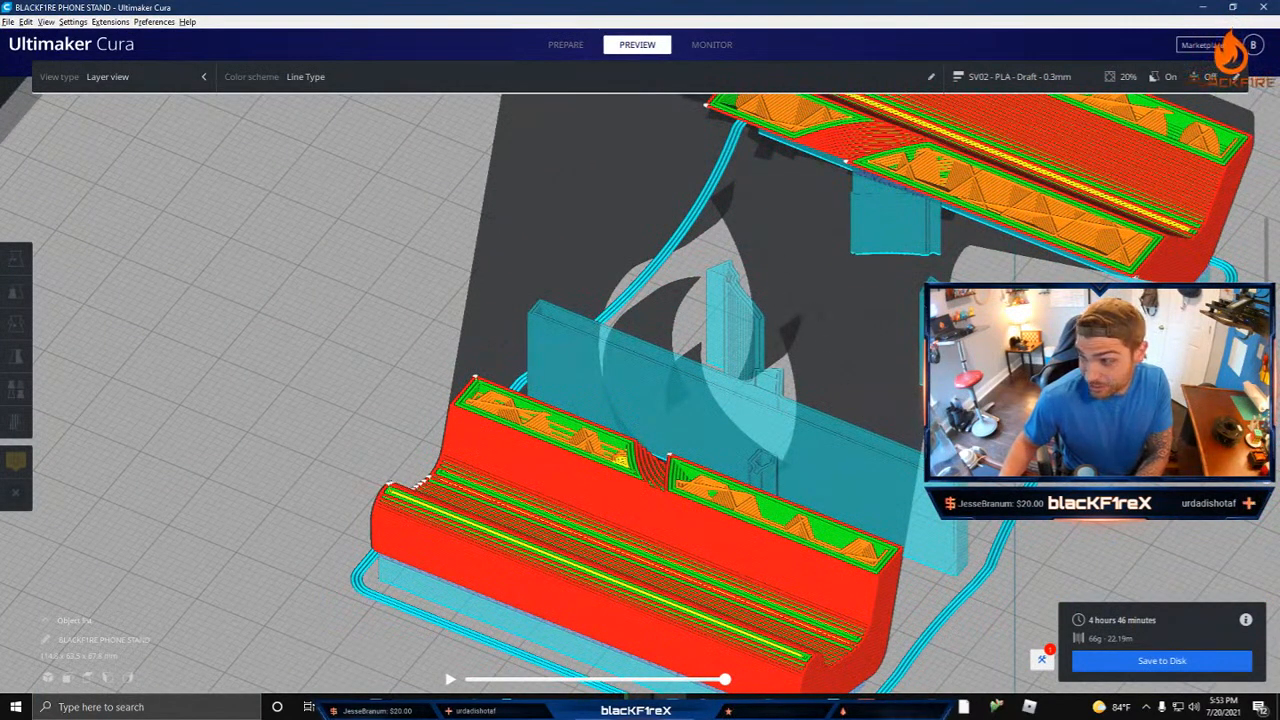
drag(1266, 400, 1266, 328)
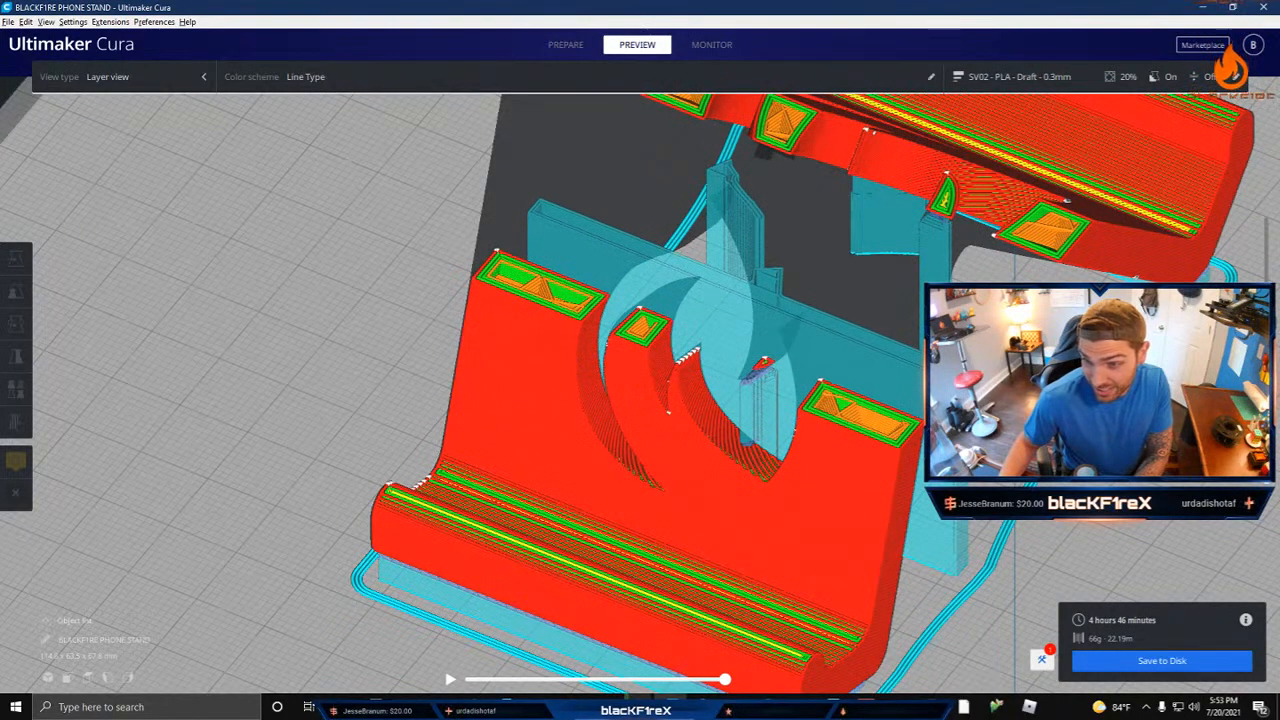
scroll(763, 402, up, 10)
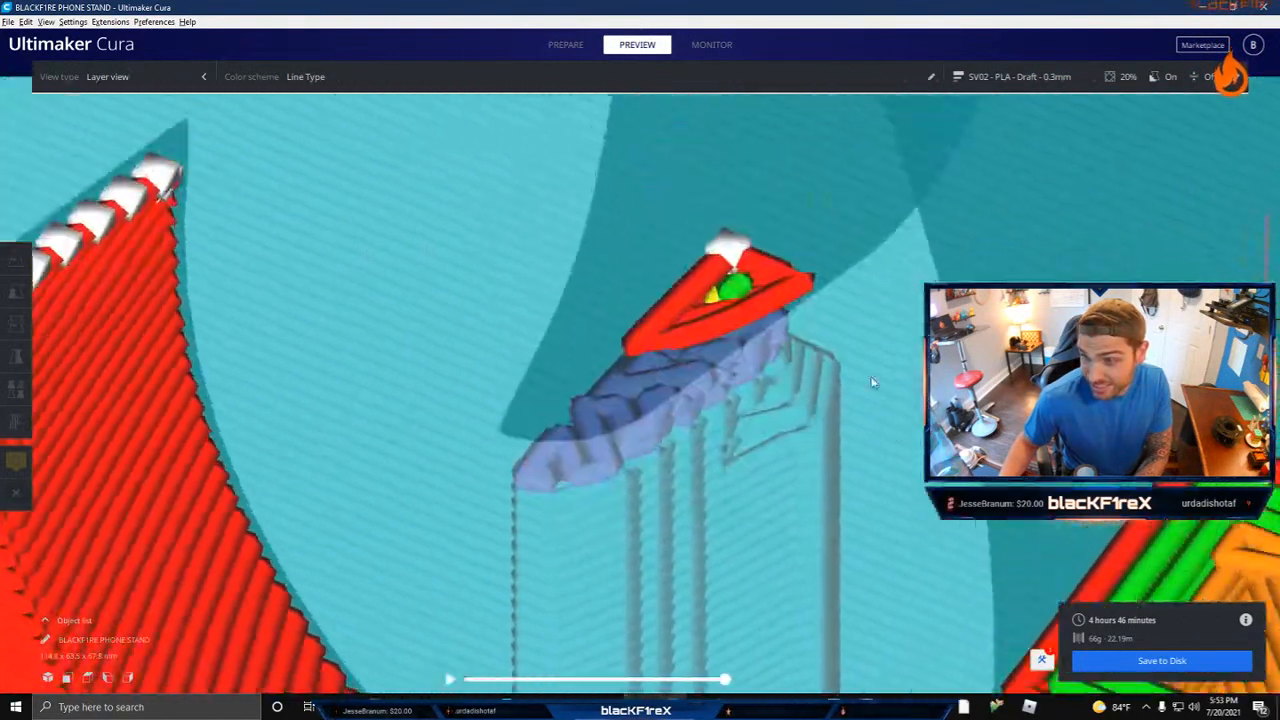
scroll(887, 386, down, 6)
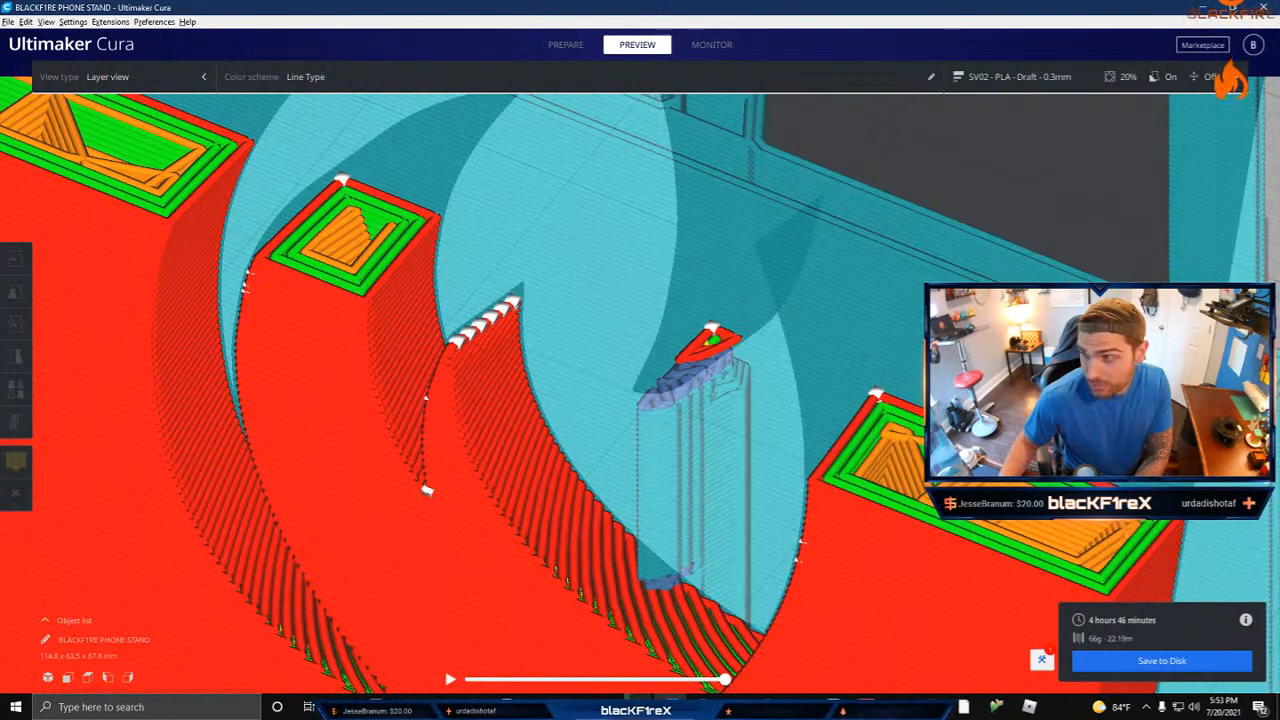
Step: Step down and up through the layers where the front panel's flame tip starts on its support
key(Down)
key(Down)
key(Down)
key(Down)
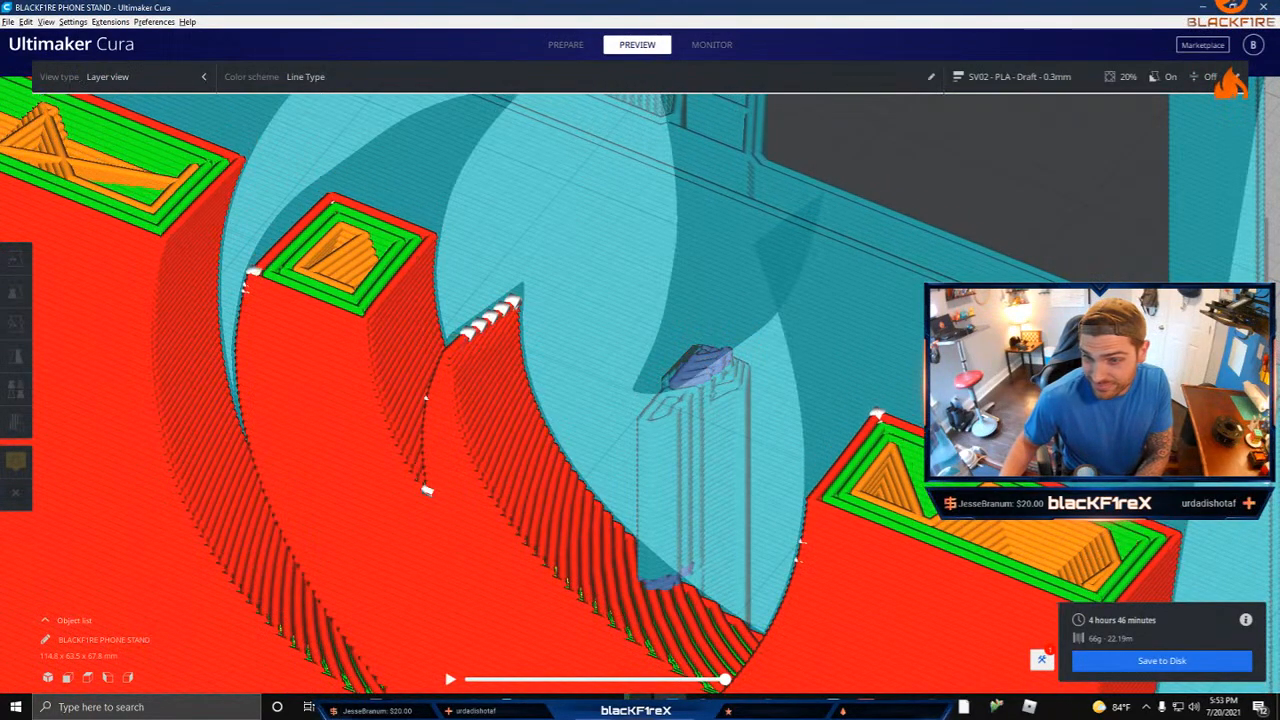
key(Up)
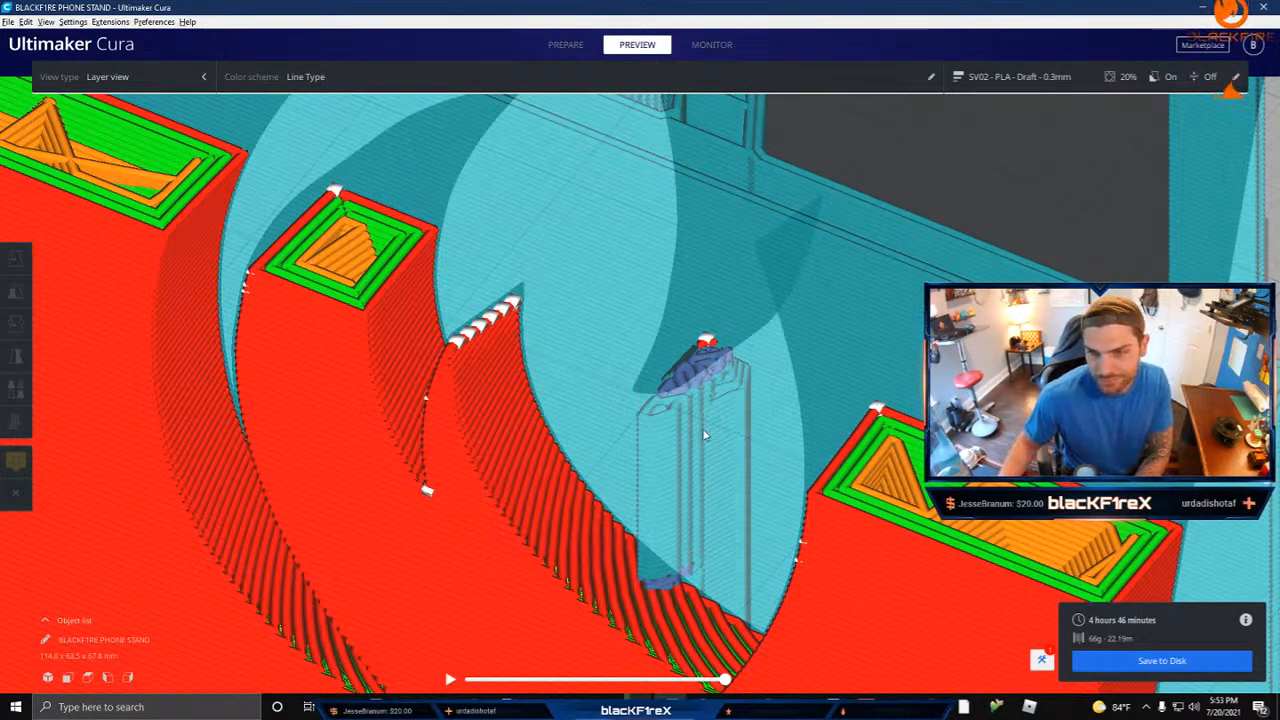
key(Down)
key(Down)
key(Up)
key(Up)
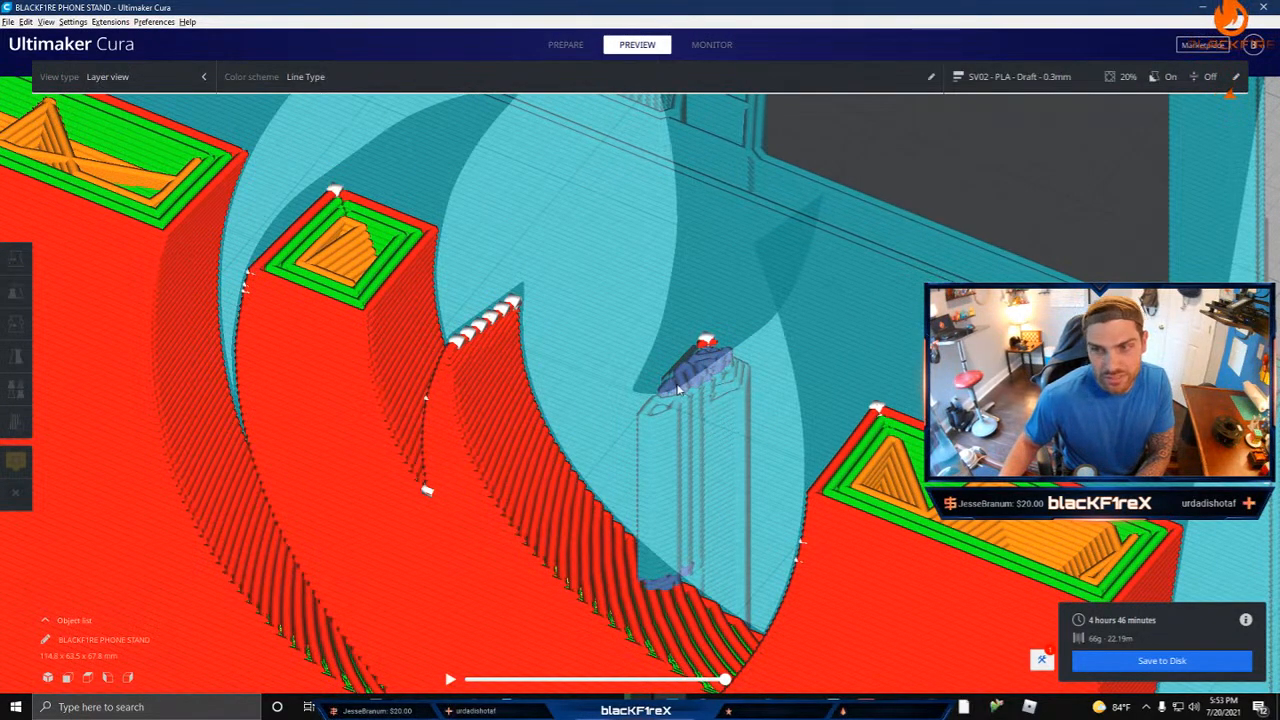
Step: Inspect the front flame tip's support column and the surrounding cutouts from several angles
right_drag(678, 390, 668, 482)
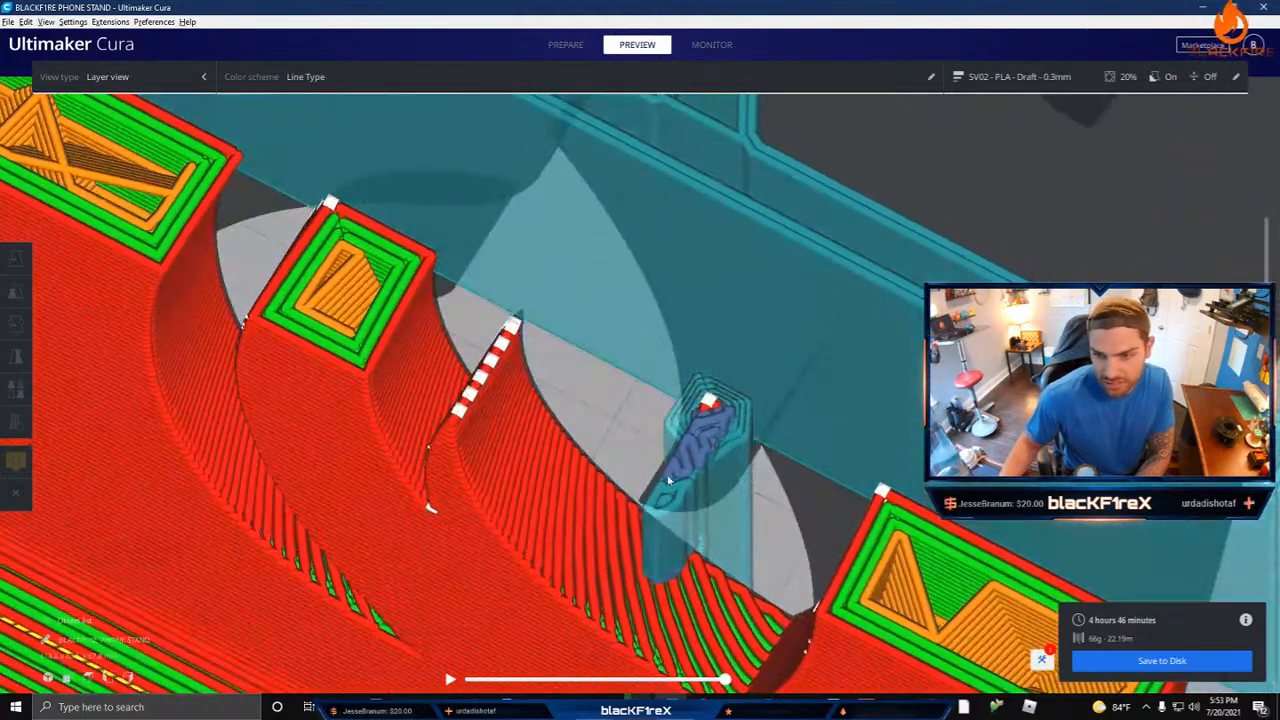
right_drag(755, 543, 700, 465)
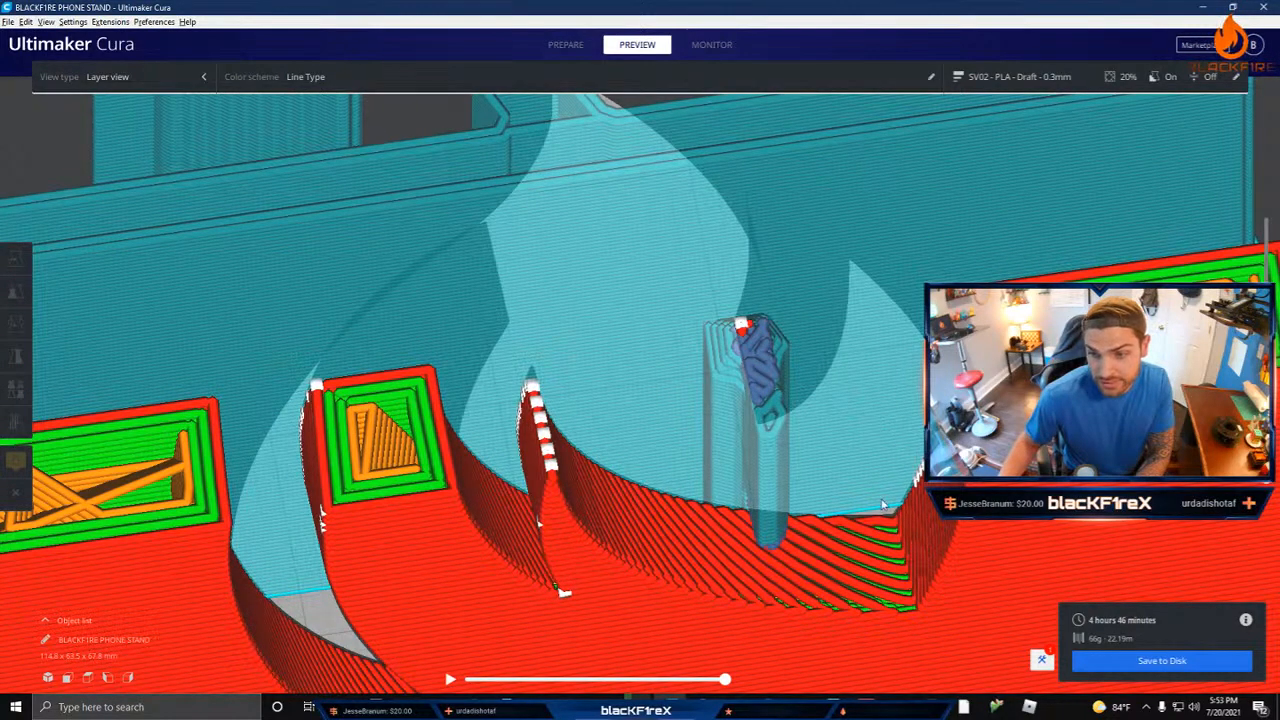
right_drag(882, 503, 680, 400)
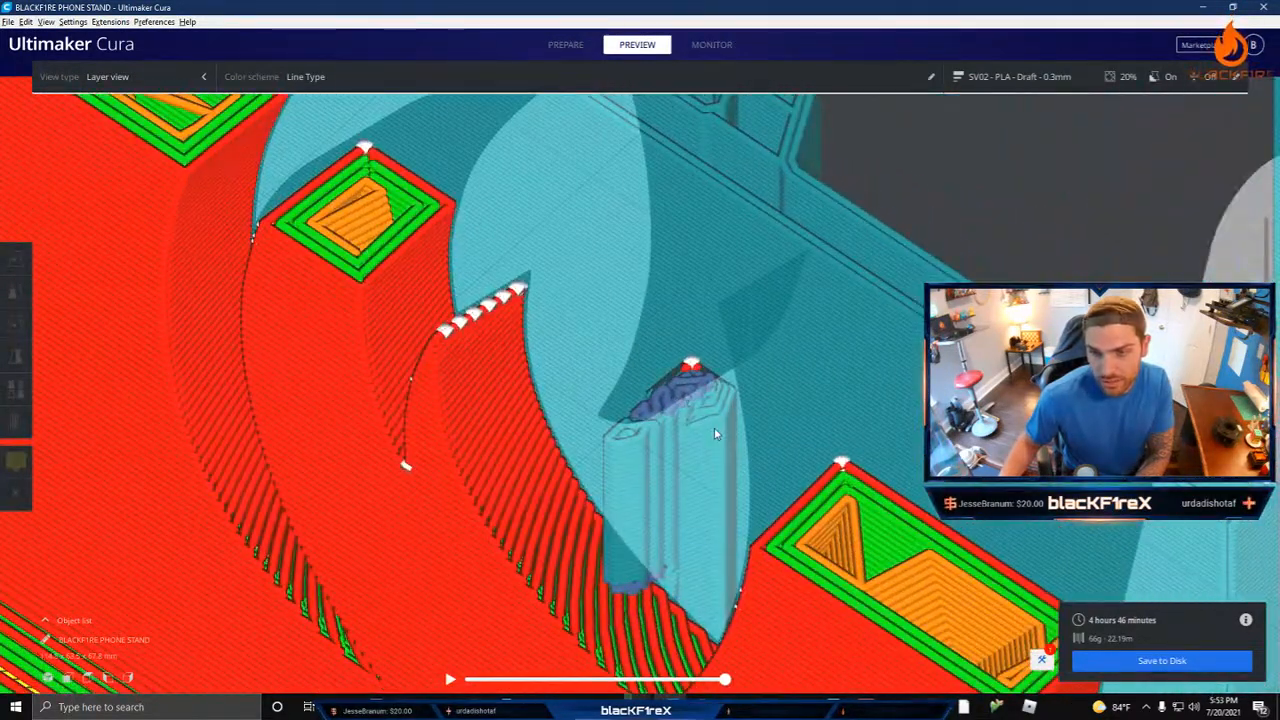
right_drag(594, 391, 697, 401)
middle_drag(697, 401, 700, 393)
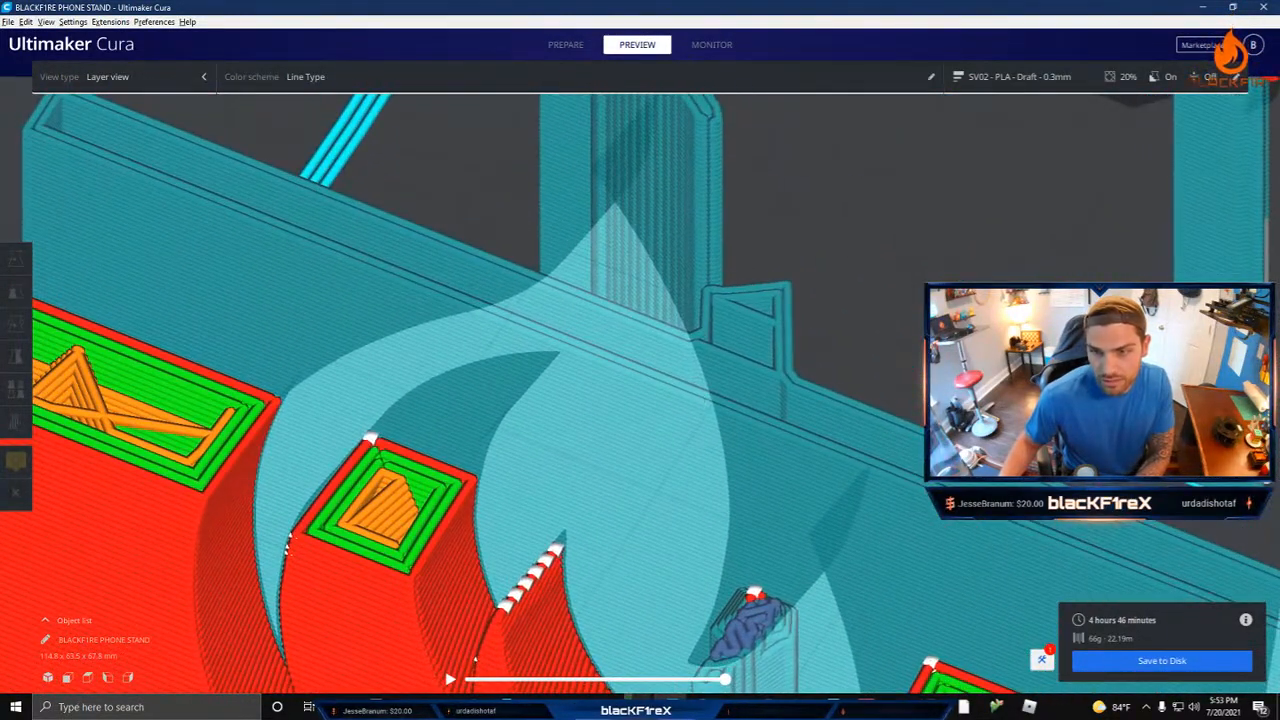
scroll(700, 393, down, 8)
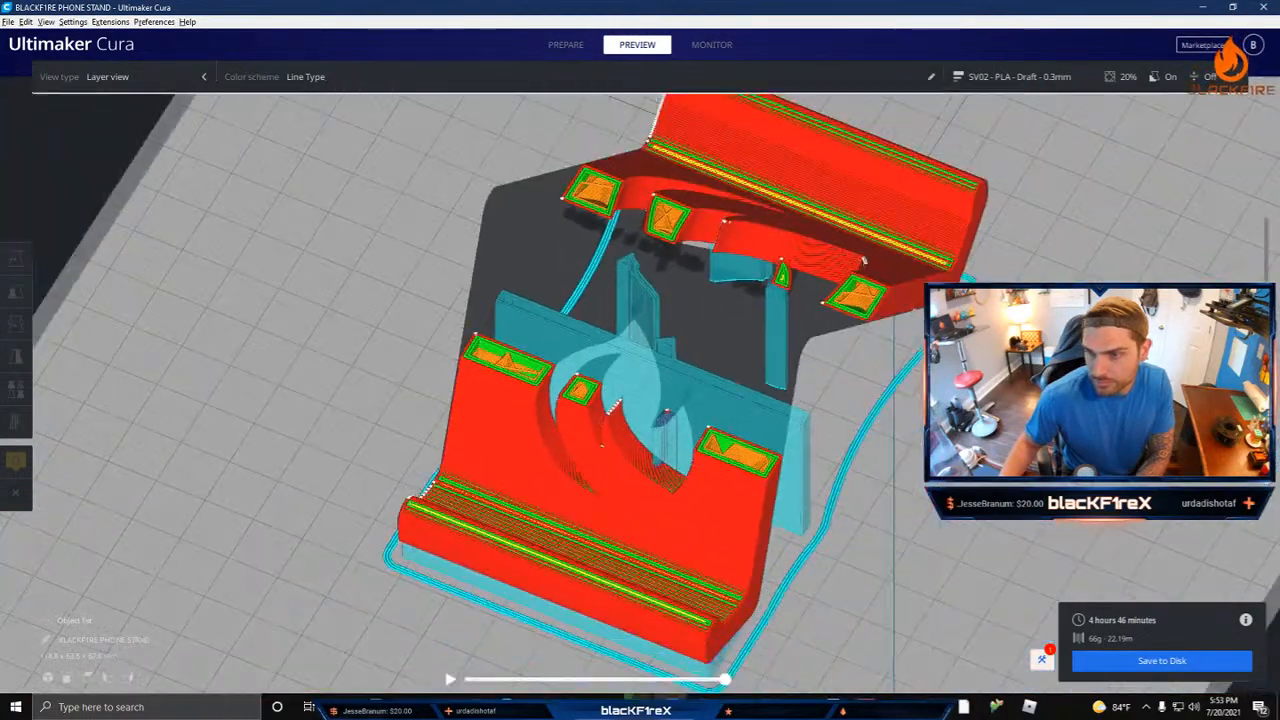
Step: View the flame tip's support from the opposite side, lower the preview to the tip's start, and step up through its first layers
mouse_move(725, 365)
right_down()
mouse_move(800, 317)
mouse_move(965, 275)
mouse_move(710, 355)
right_up()
scroll(710, 355, up, 10)
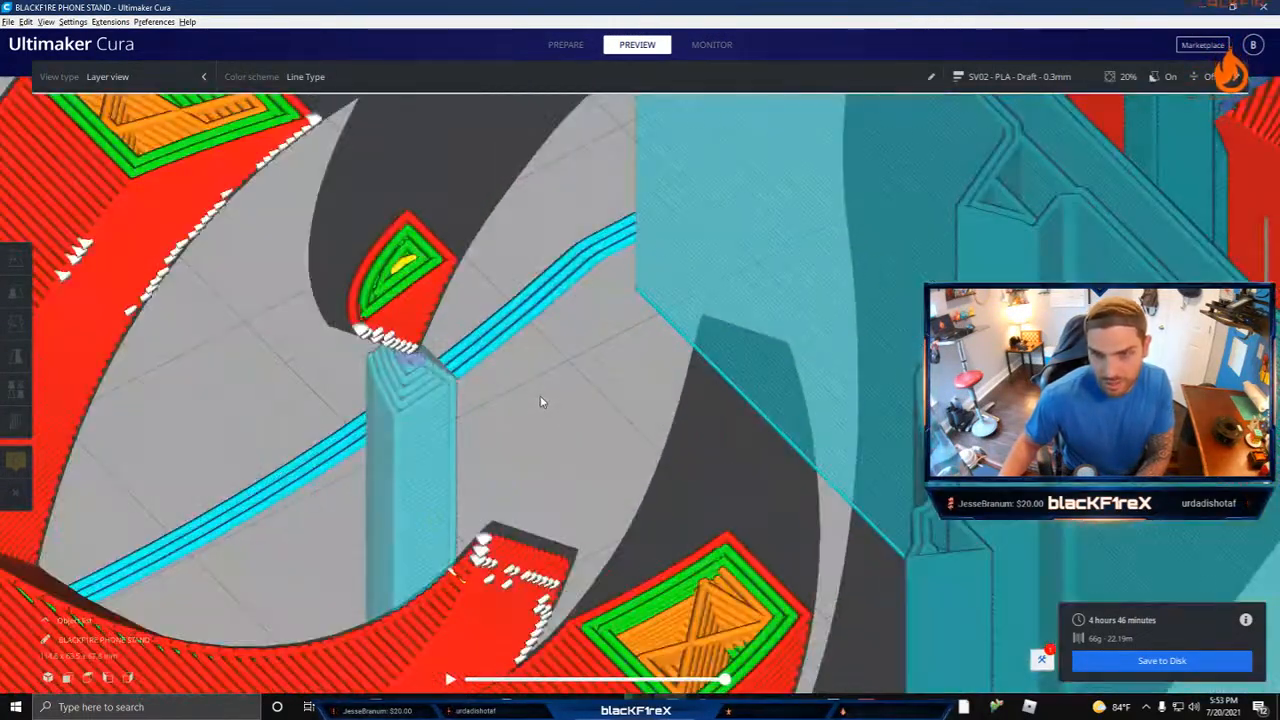
scroll(537, 398, down, 3)
middle_drag(533, 396, 663, 427)
drag(1266, 375, 1266, 386)
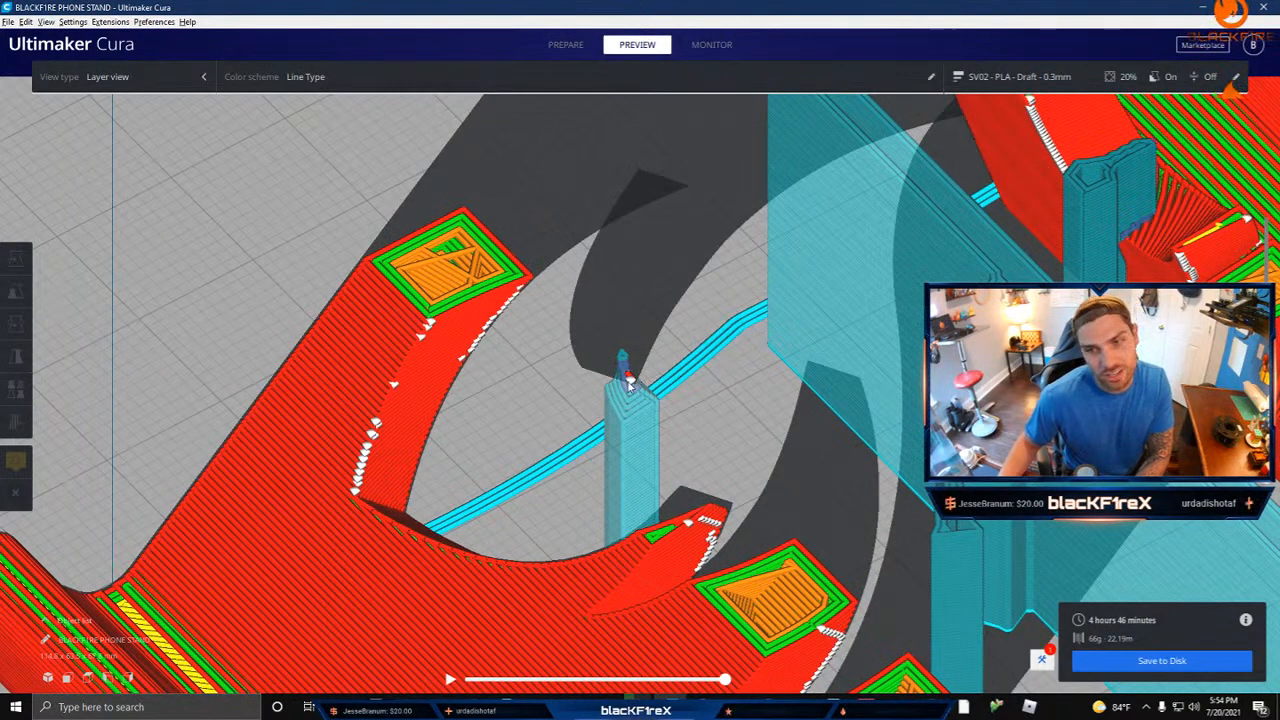
key(Up)
key(Up)
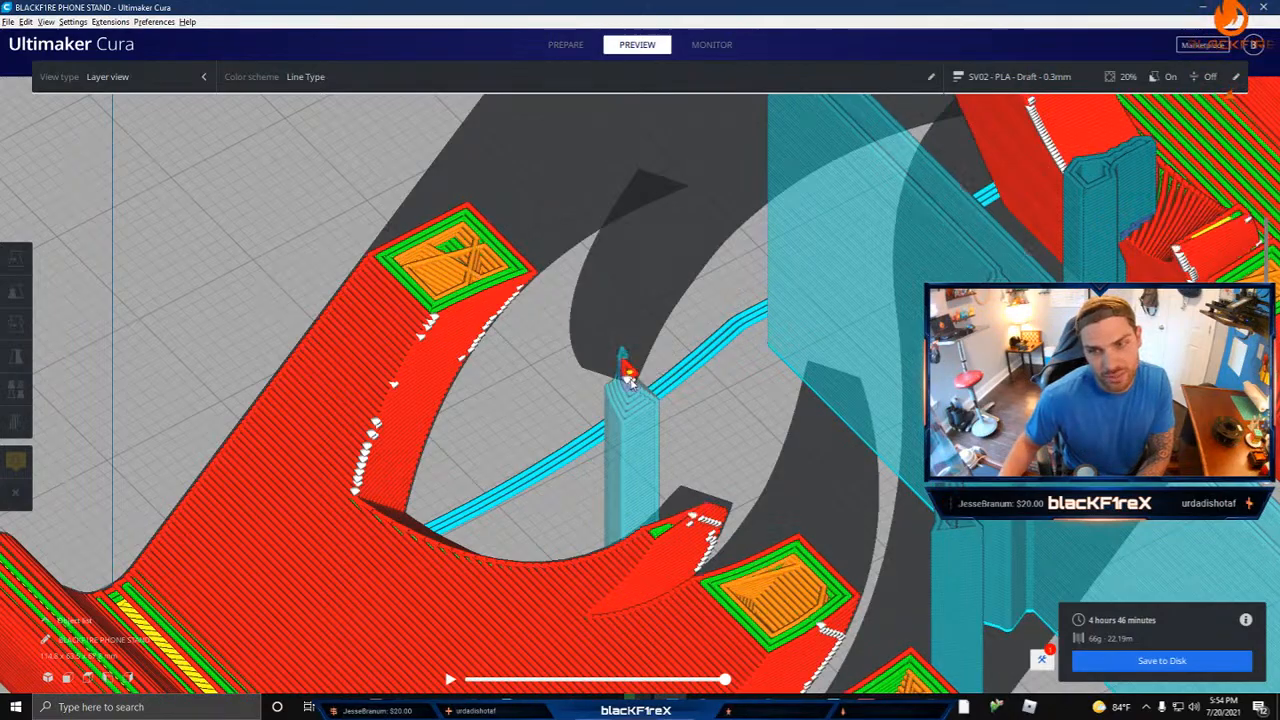
key(Up)
key(Up)
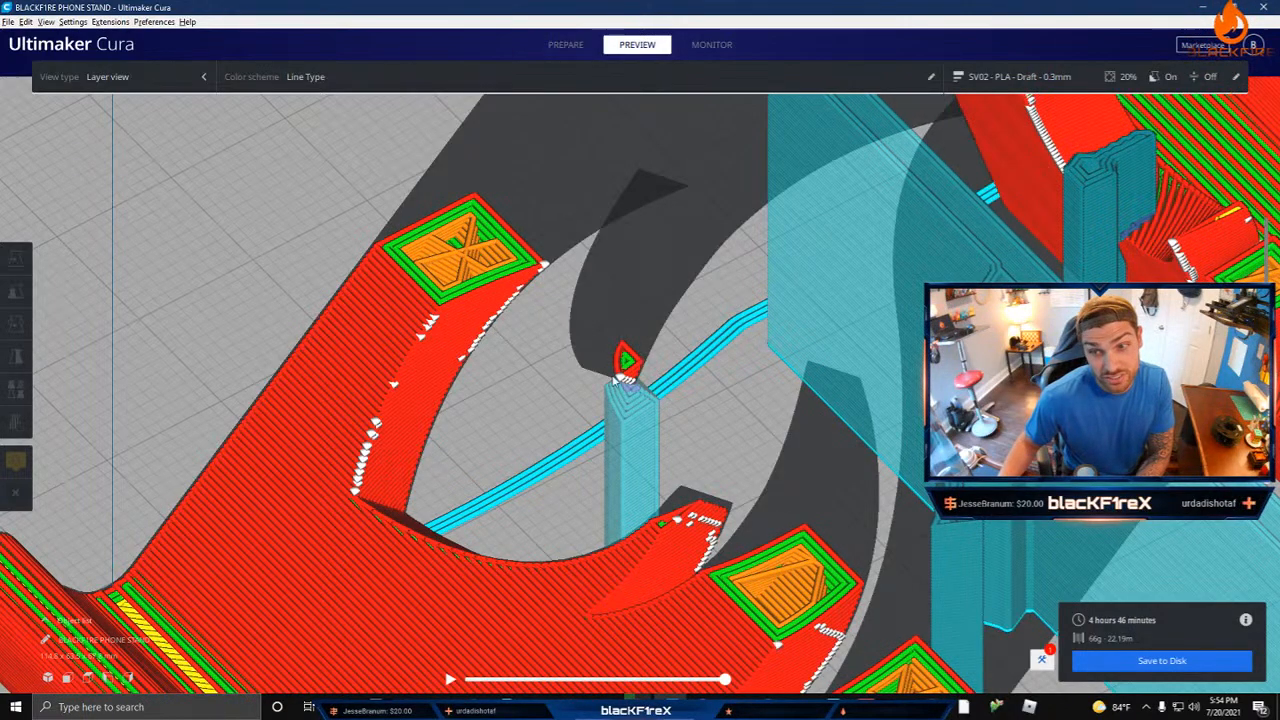
Step: Step up through the layers above the front flame tip's support until the tip nears the neighbouring panel edge
right_drag(641, 411, 970, 430)
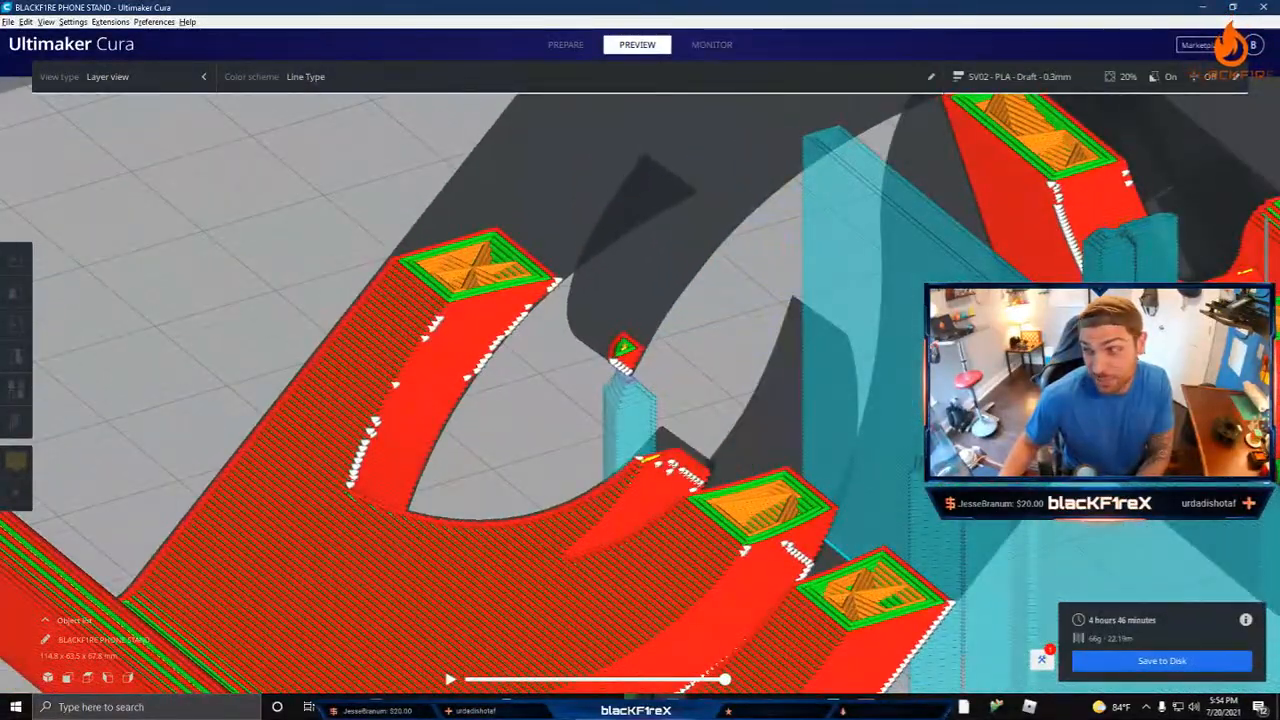
key(Up)
key(Up)
key(Up)
key(Up)
key(Up)
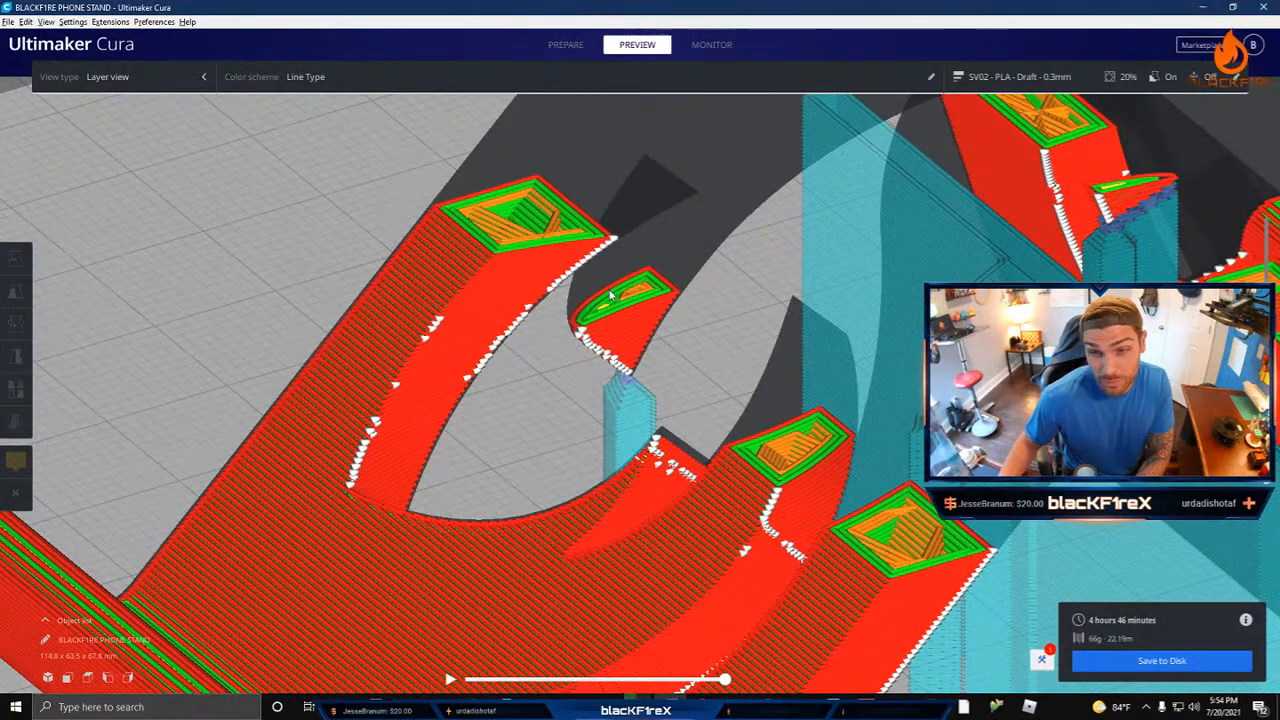
key(Up)
key(Up)
key(Up)
key(Up)
key(Up)
key(Up)
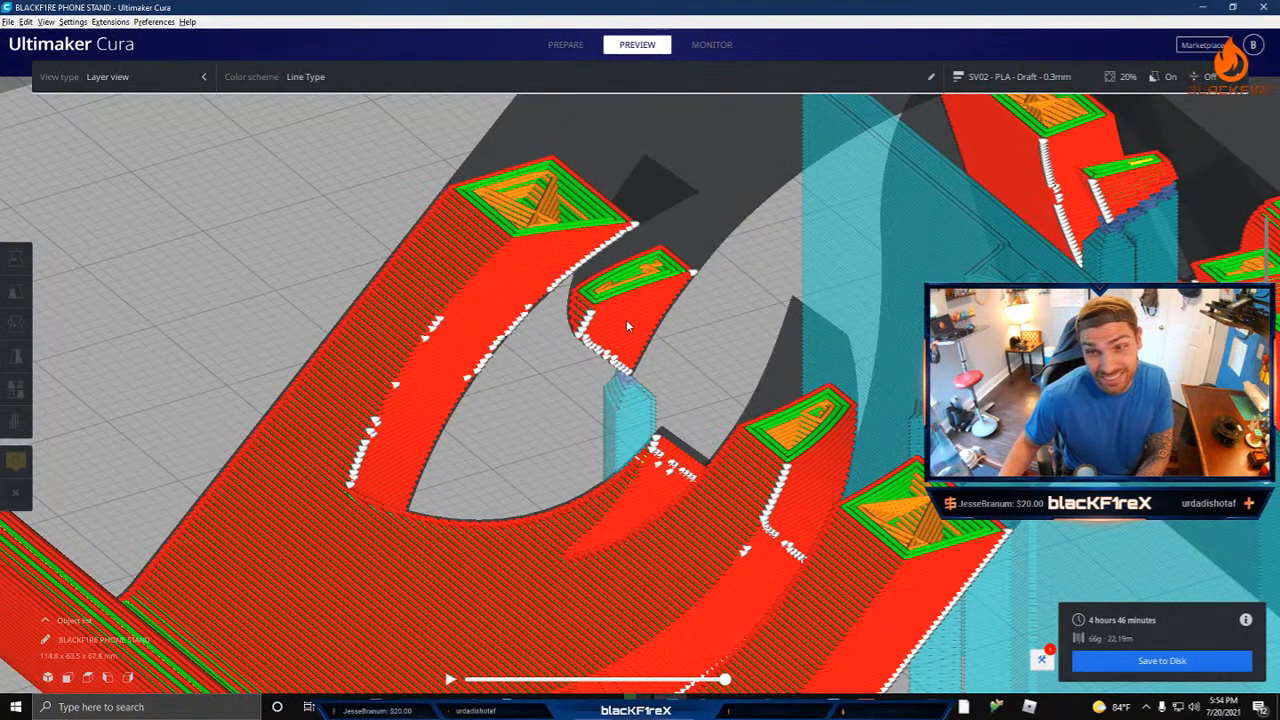
key(Up)
key(Up)
key(Up)
key(Up)
key(Up)
key(Up)
key(Up)
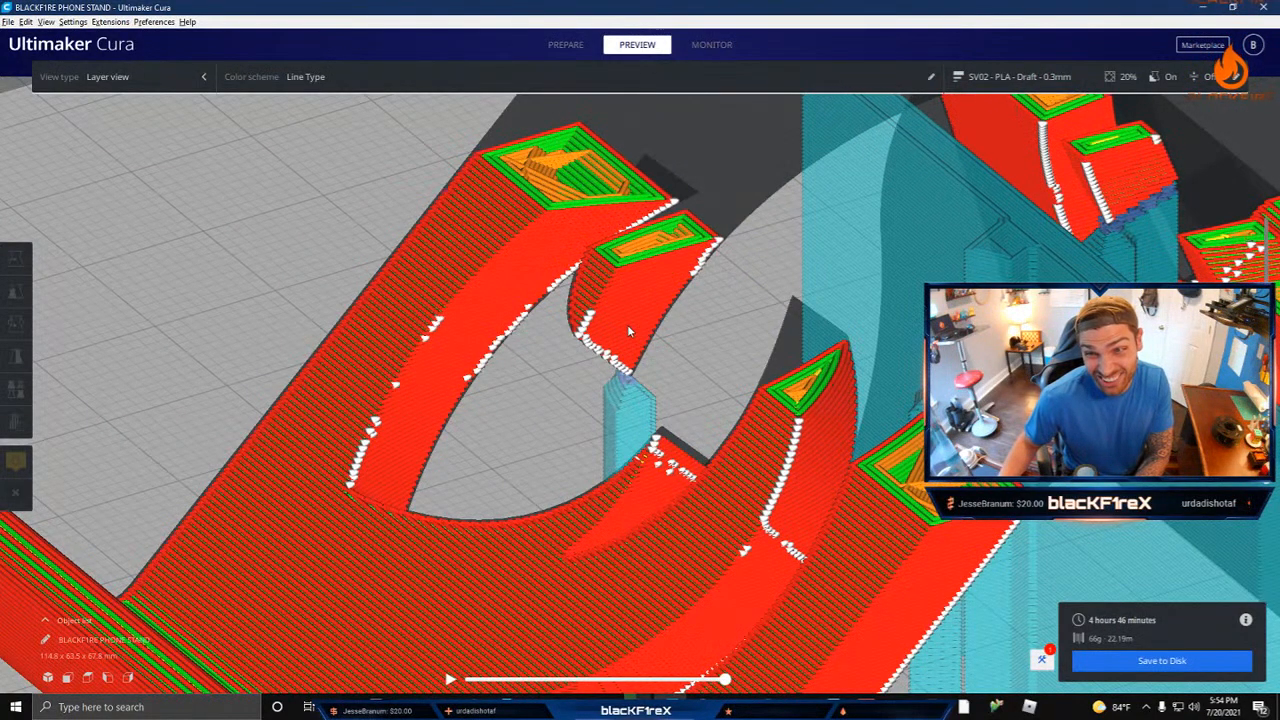
key(Up)
key(Up)
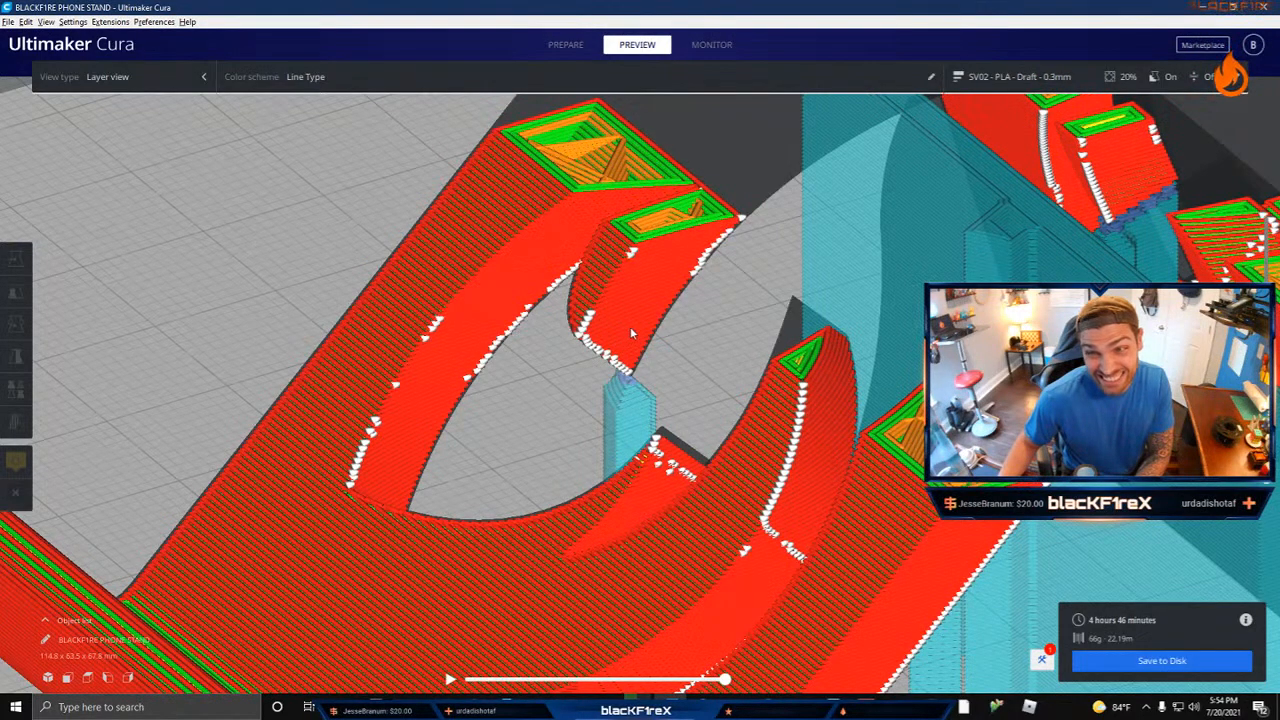
Step: Inspect the flame tip beside the panel edge from several angles, including between both panels, and lower the preview slightly
right_drag(630, 326, 572, 228)
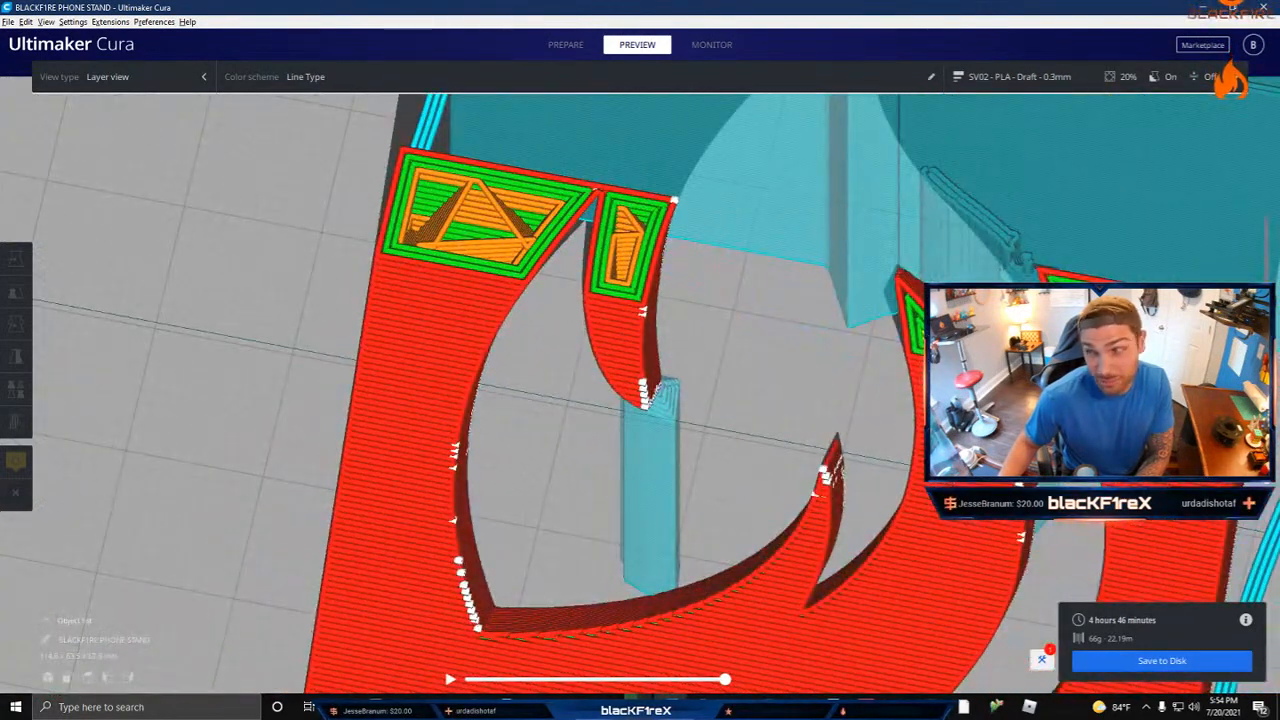
right_drag(758, 268, 576, 251)
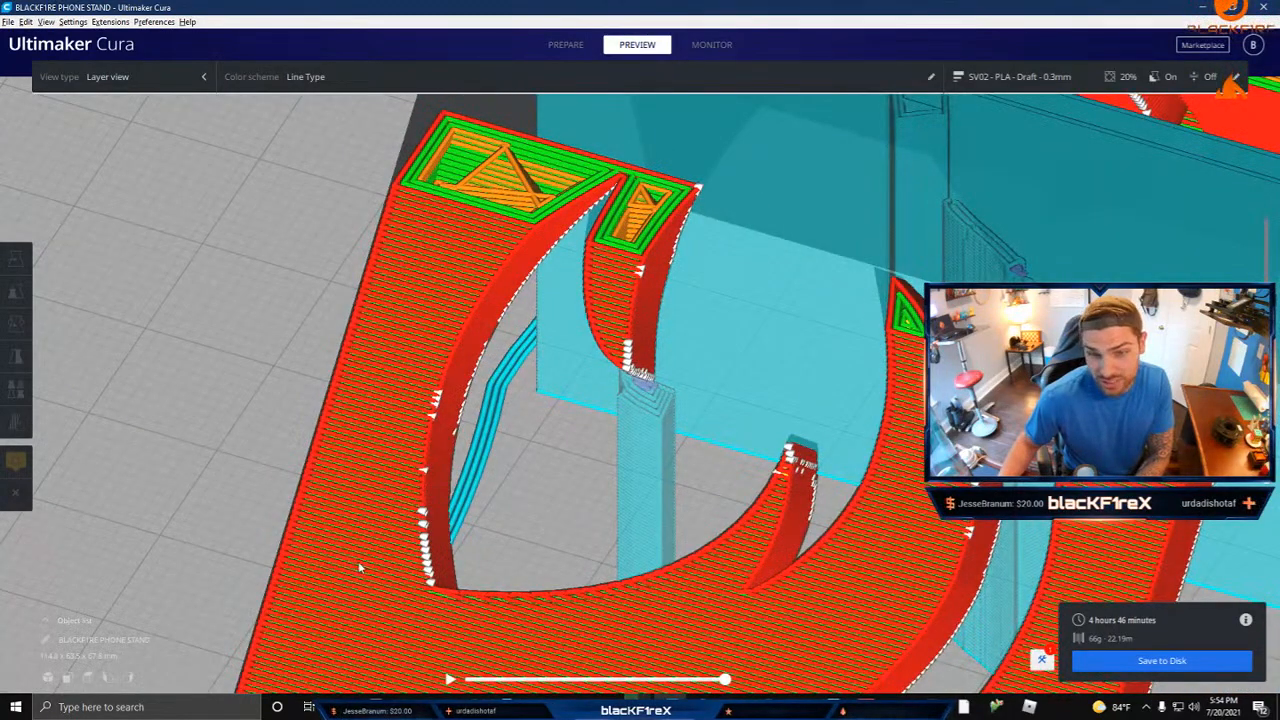
right_drag(360, 568, 573, 246)
right_drag(580, 292, 555, 273)
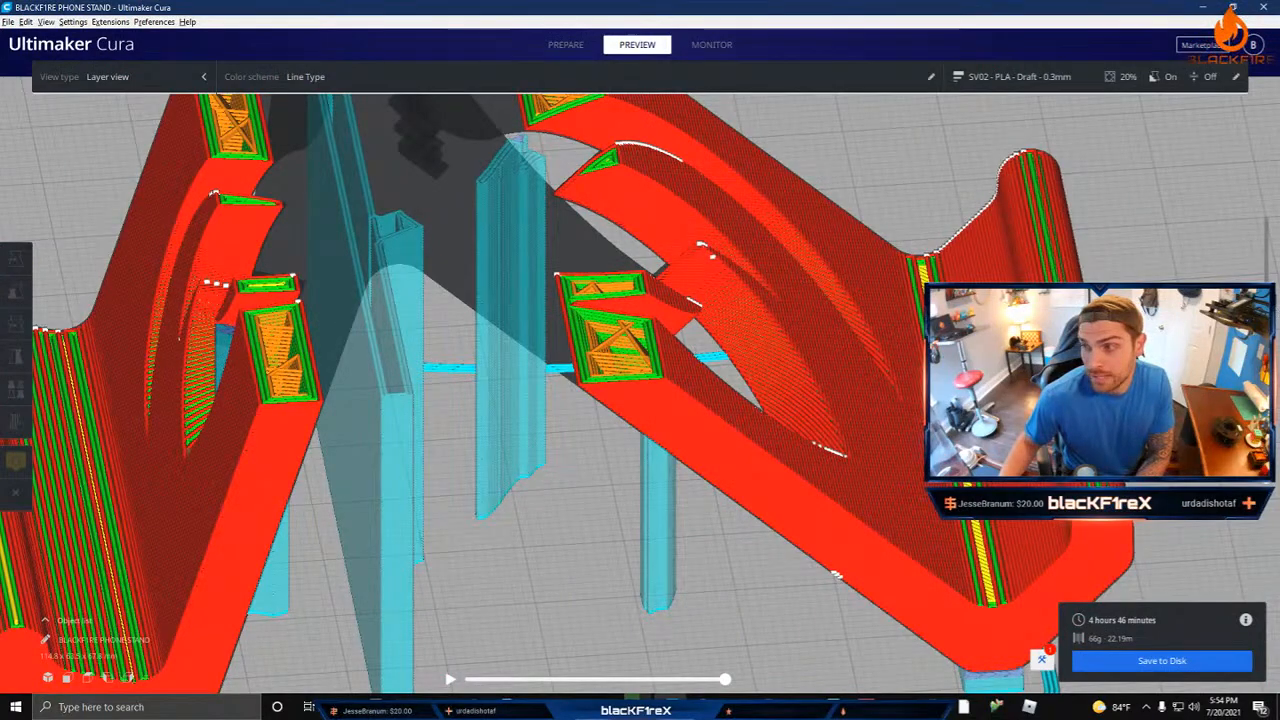
drag(1266, 306, 1266, 322)
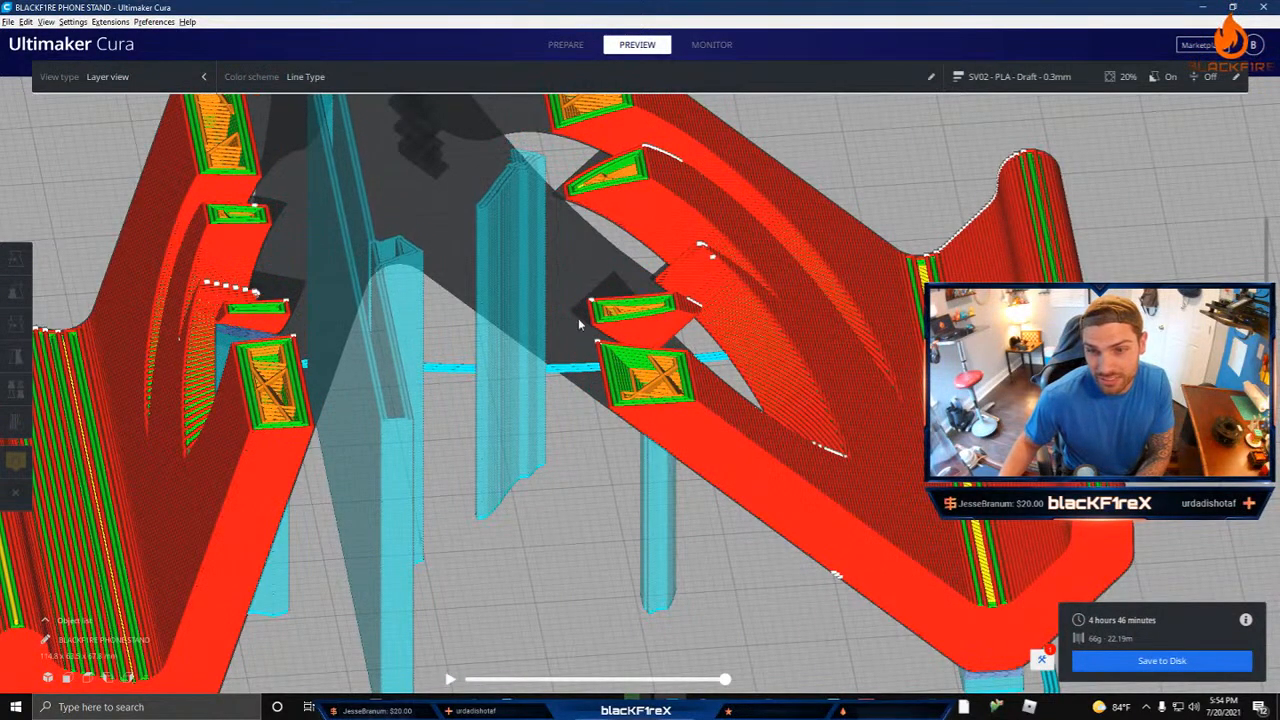
Step: Examine the opposite panel's supported flame tip up close and step down to its first layers above the support interface
right_drag(298, 343, 421, 421)
scroll(425, 408, up, 5)
scroll(420, 421, down, 5)
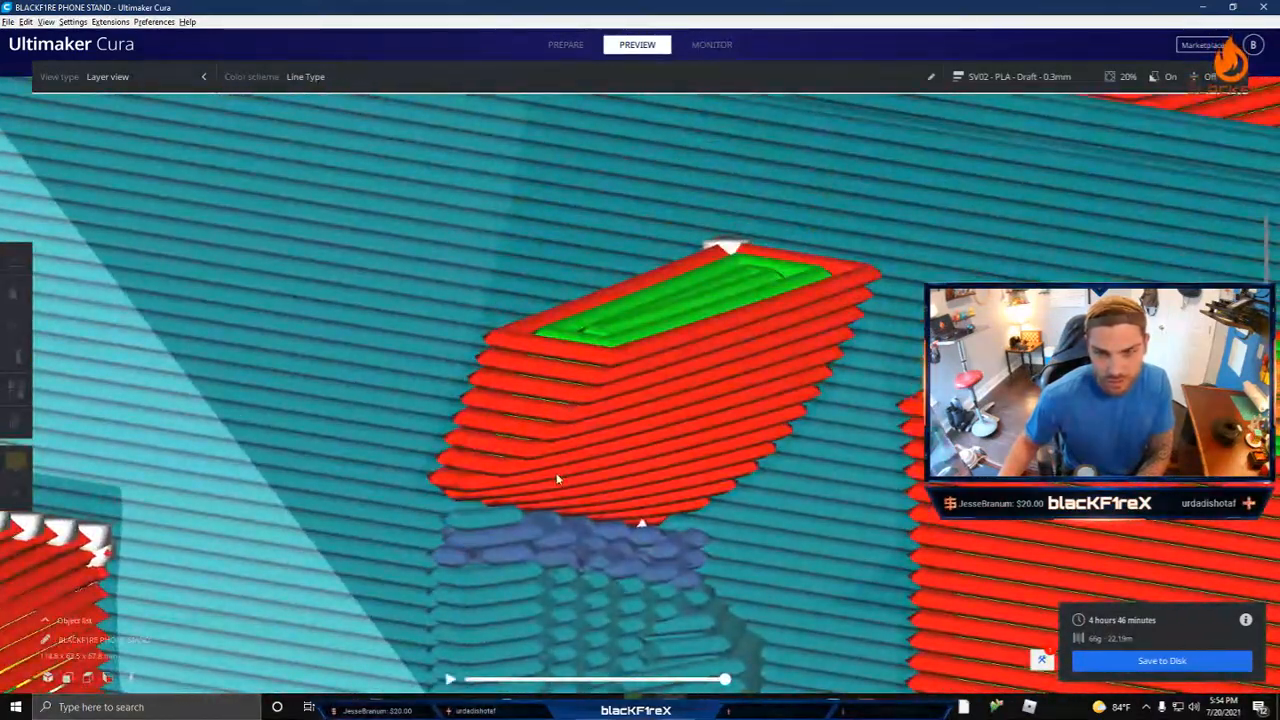
key(Down)
key(Down)
key(Down)
key(Down)
key(Down)
key(Down)
key(Down)
key(Down)
key(Down)
key(Down)
key(Down)
key(Down)
key(Down)
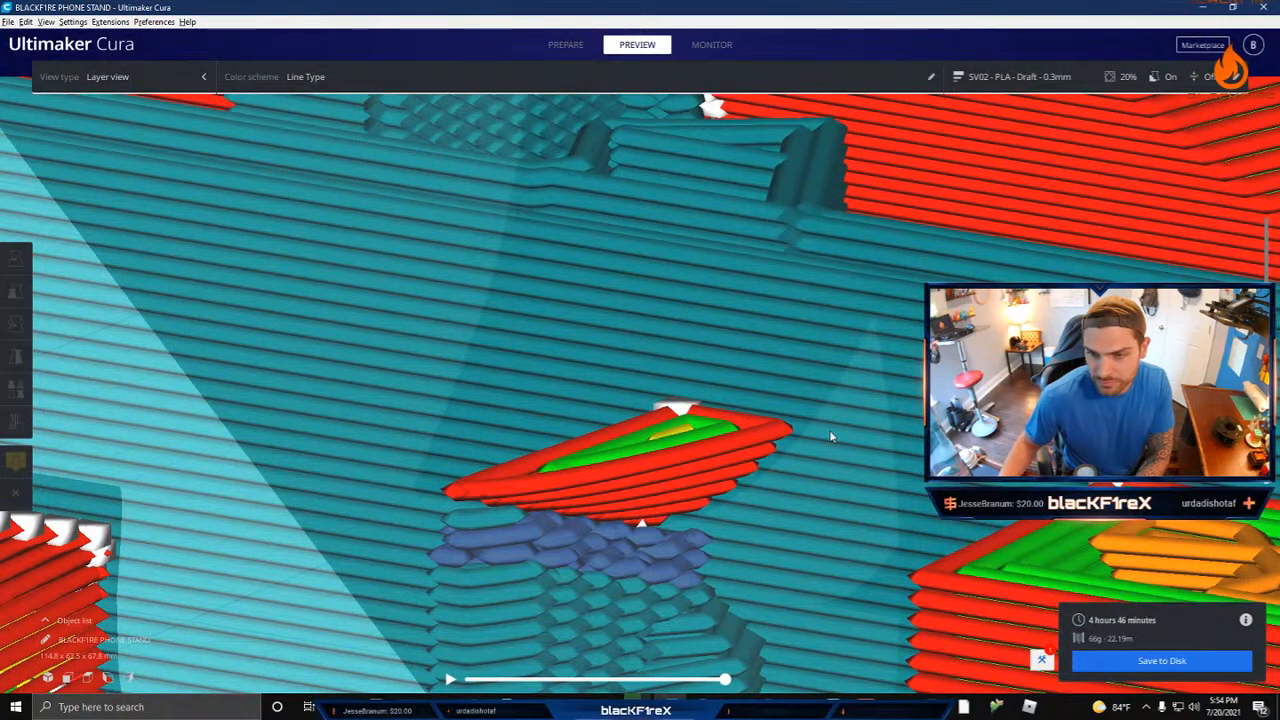
Step: Step up through the opposite flame tip's first layers, viewing its overhang on the support interface from a lower angle
key(Up)
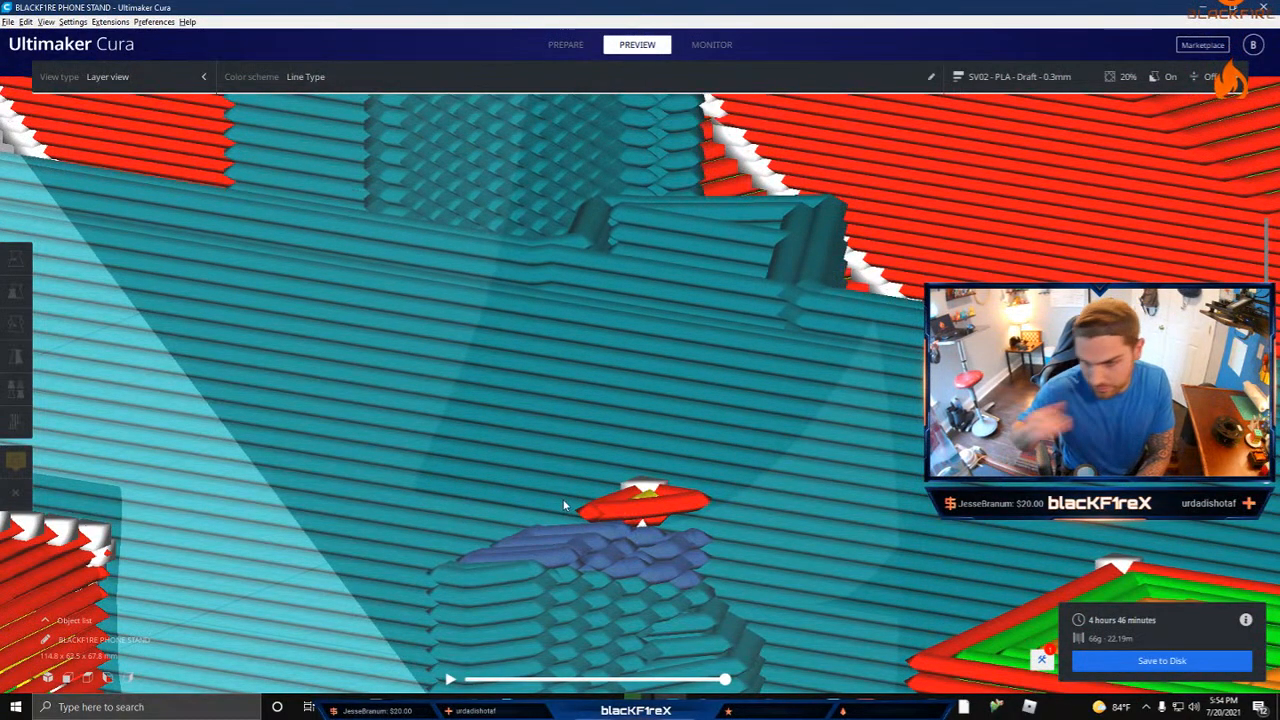
key(Up)
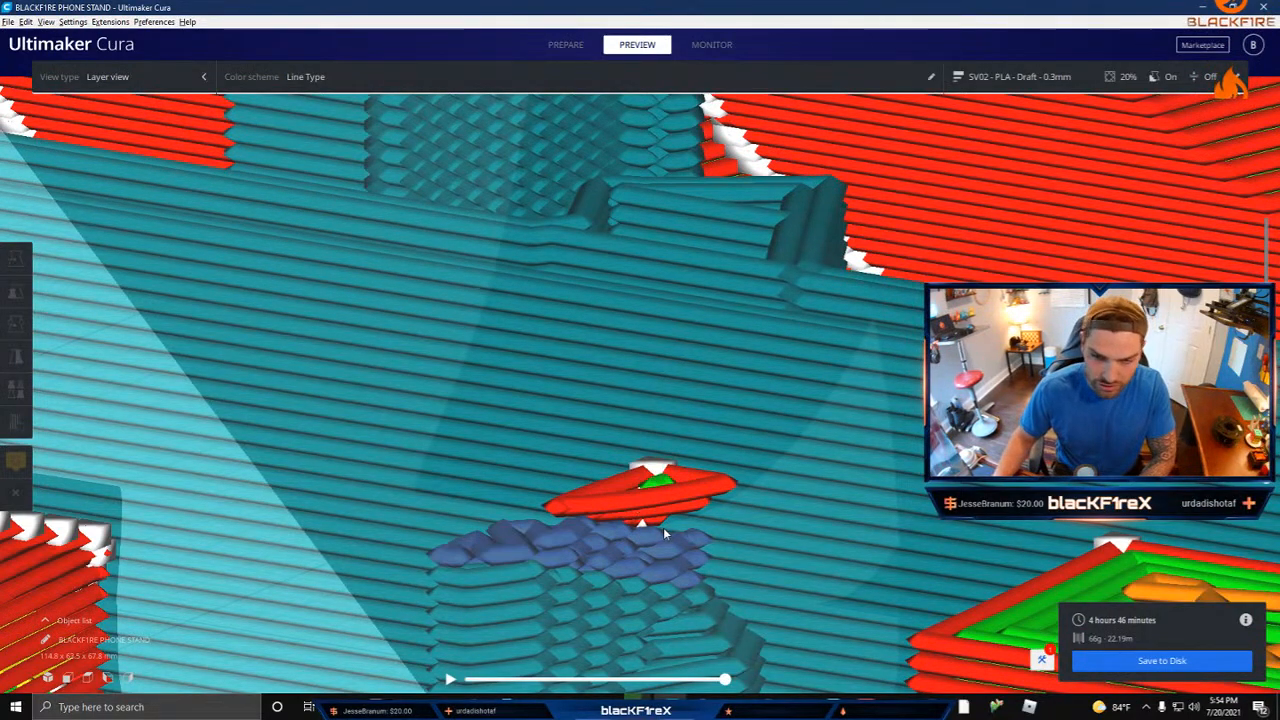
right_drag(663, 527, 627, 531)
key(Up)
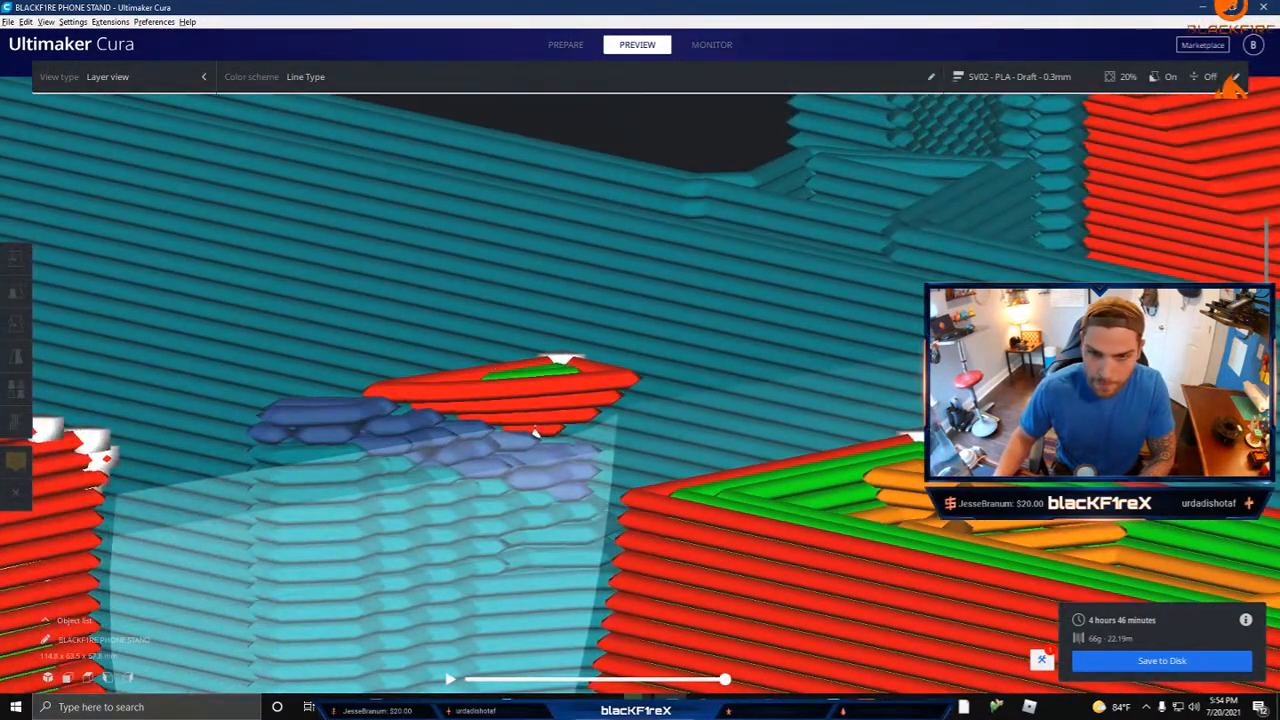
key(Up)
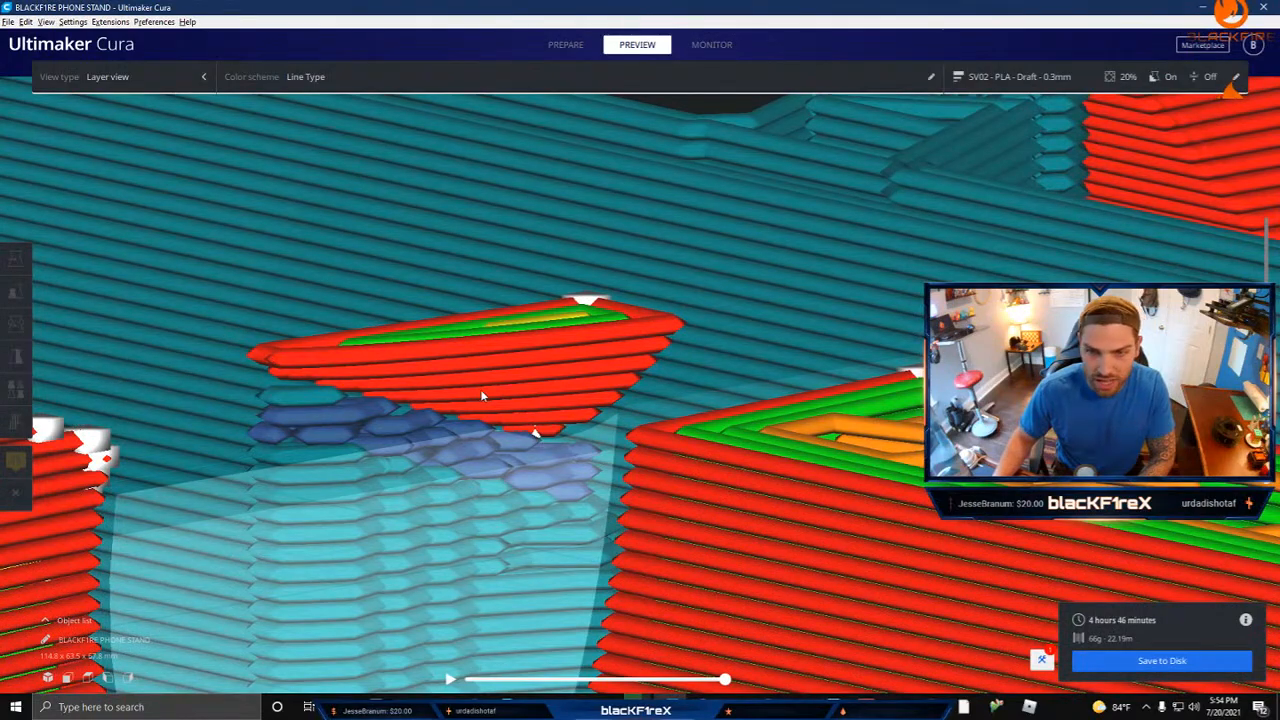
Step: View the stand and its support columns from the side and lower the preview to the start of the flame tip
scroll(483, 394, down, 5)
right_drag(778, 351, 906, 449)
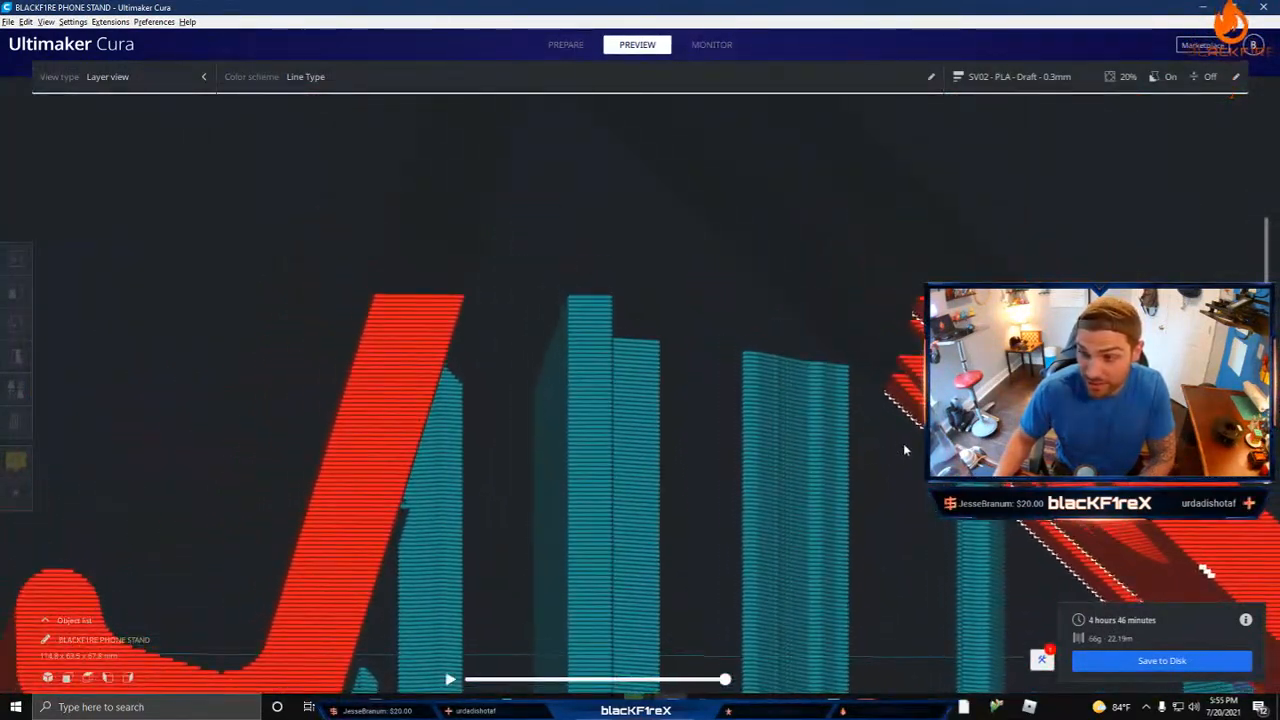
right_drag(312, 472, 694, 486)
drag(1266, 362, 1266, 378)
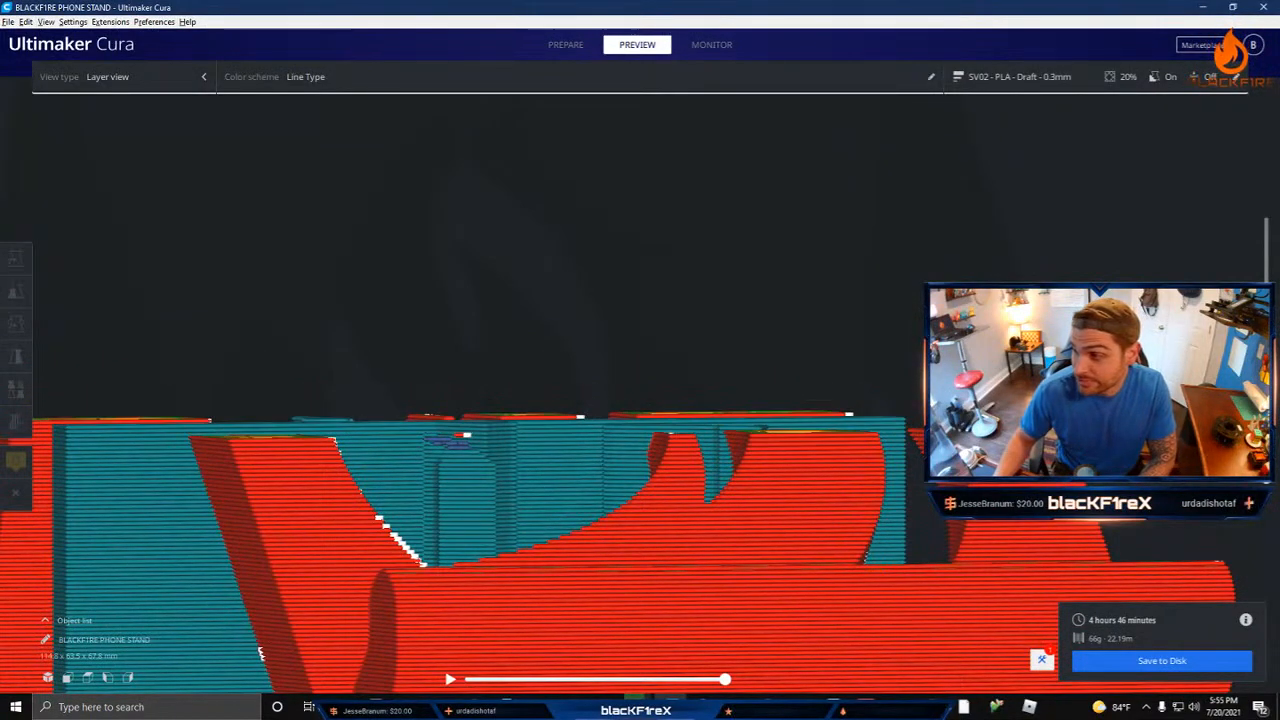
Step: Step up through the flame tip's first layers in side view, and view the whole partially printed stand with its supports
key(Up)
key(Up)
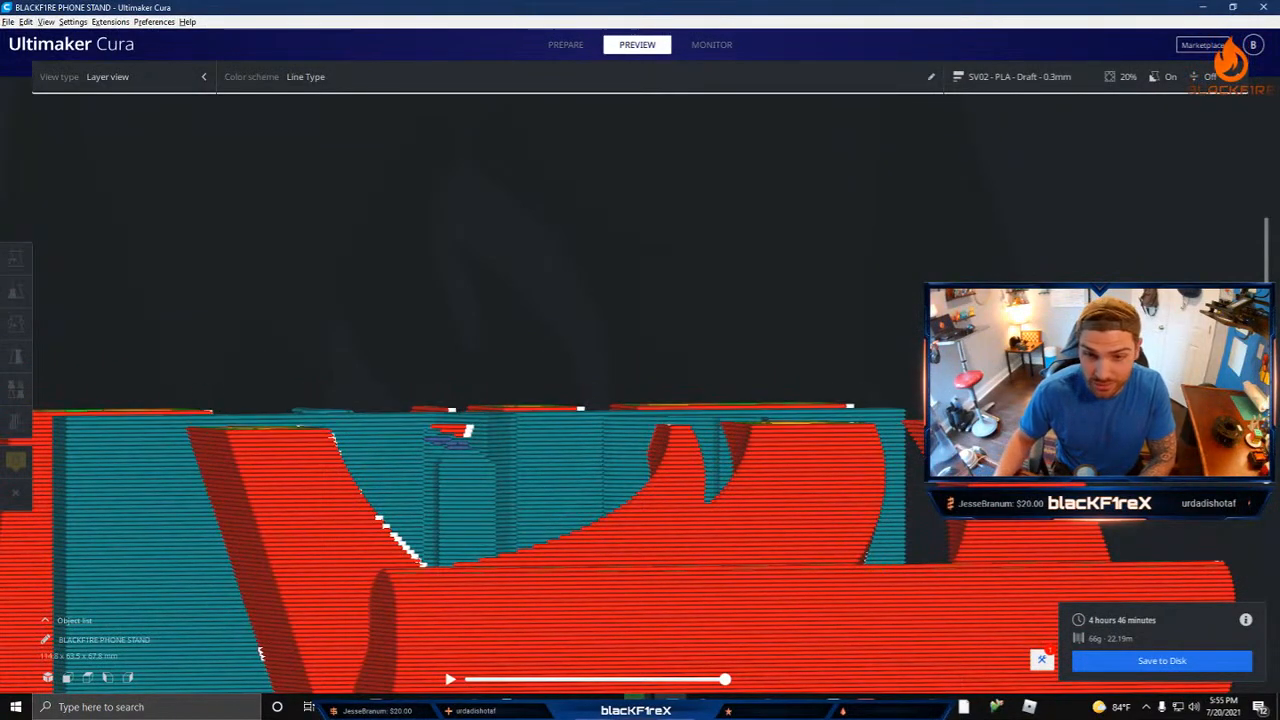
key(Up)
key(Up)
key(Up)
key(Up)
scroll(797, 421, down, 5)
right_drag(894, 397, 586, 390)
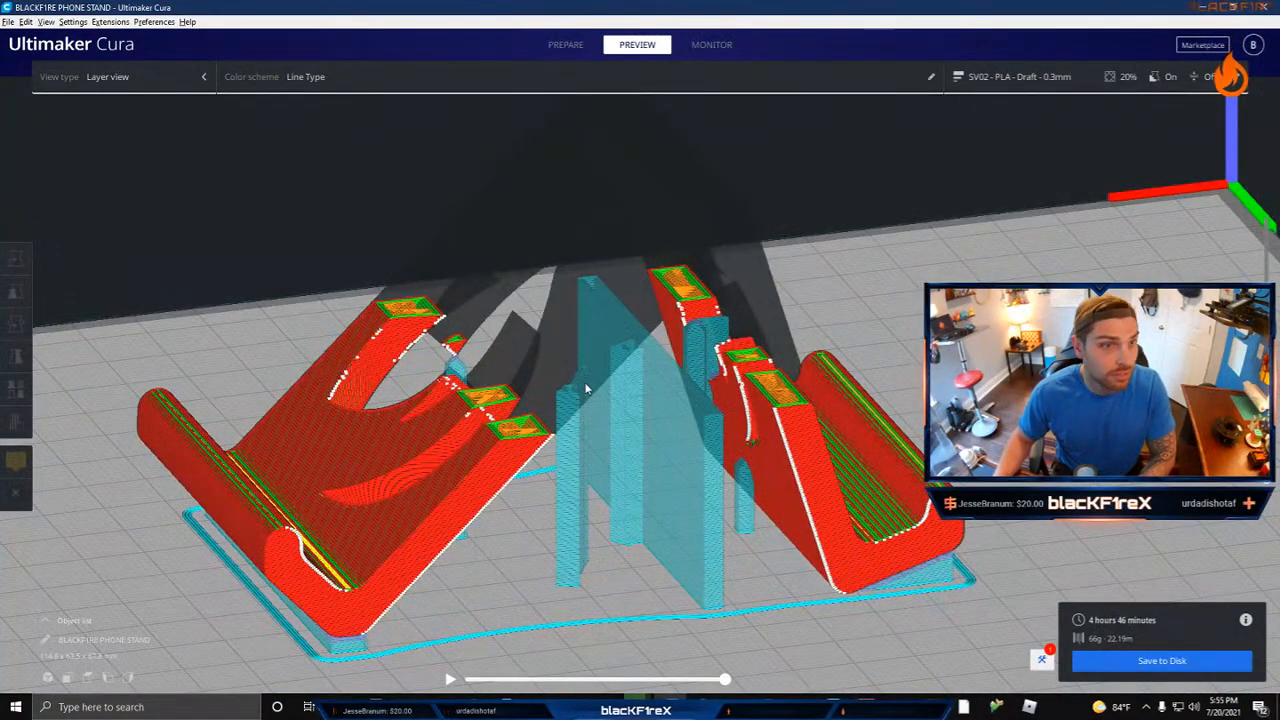
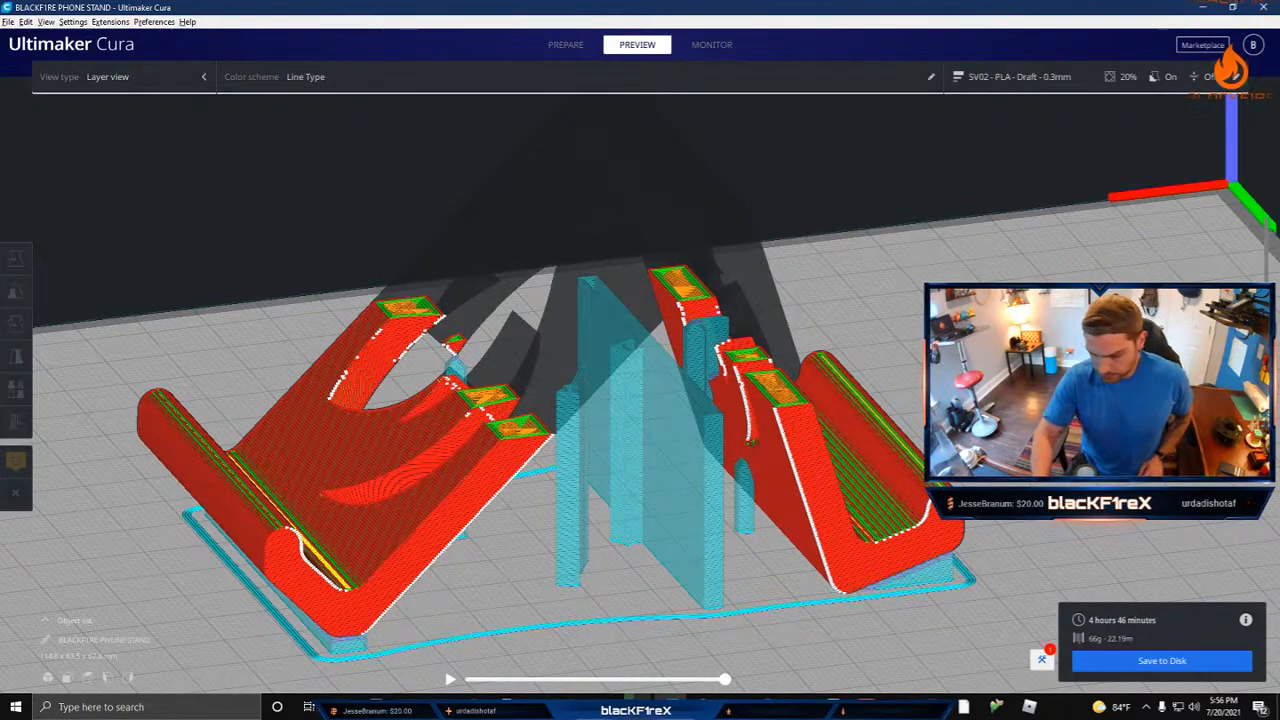
Step: Show all layers of the stand and view its flame cutout and support columns from the front and side
scroll(640, 380, down, 15)
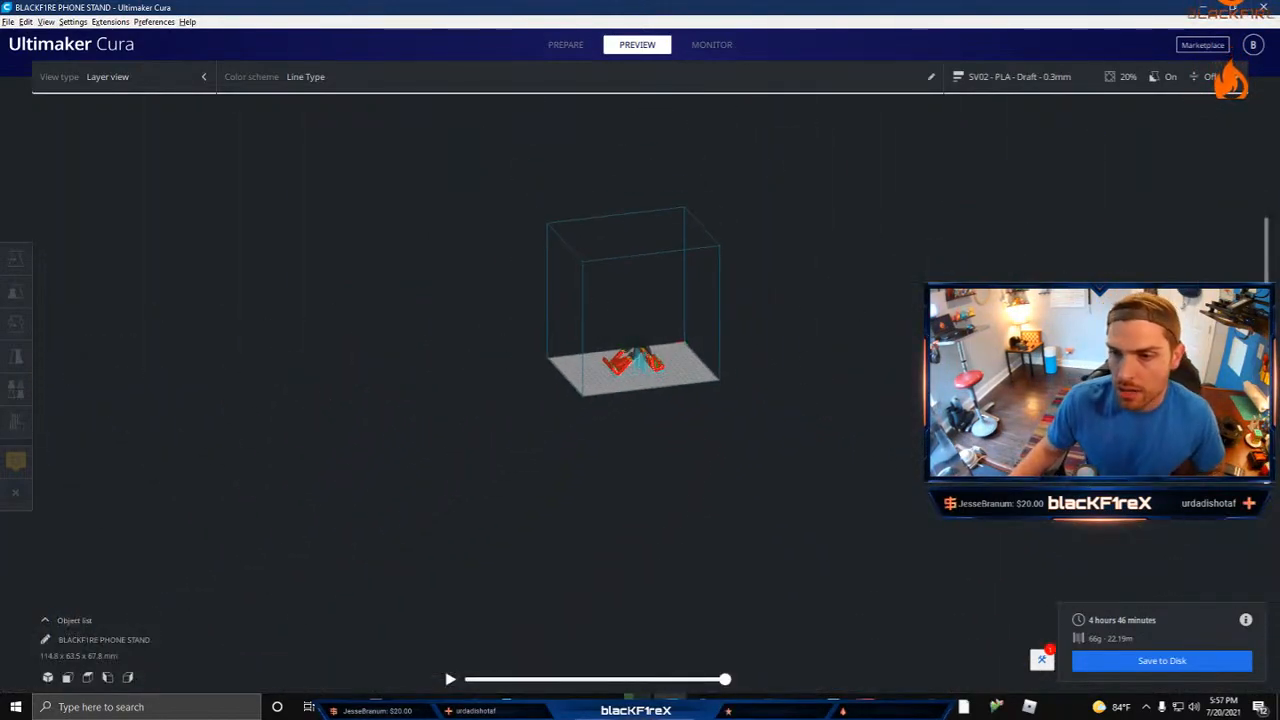
scroll(626, 311, up, 3)
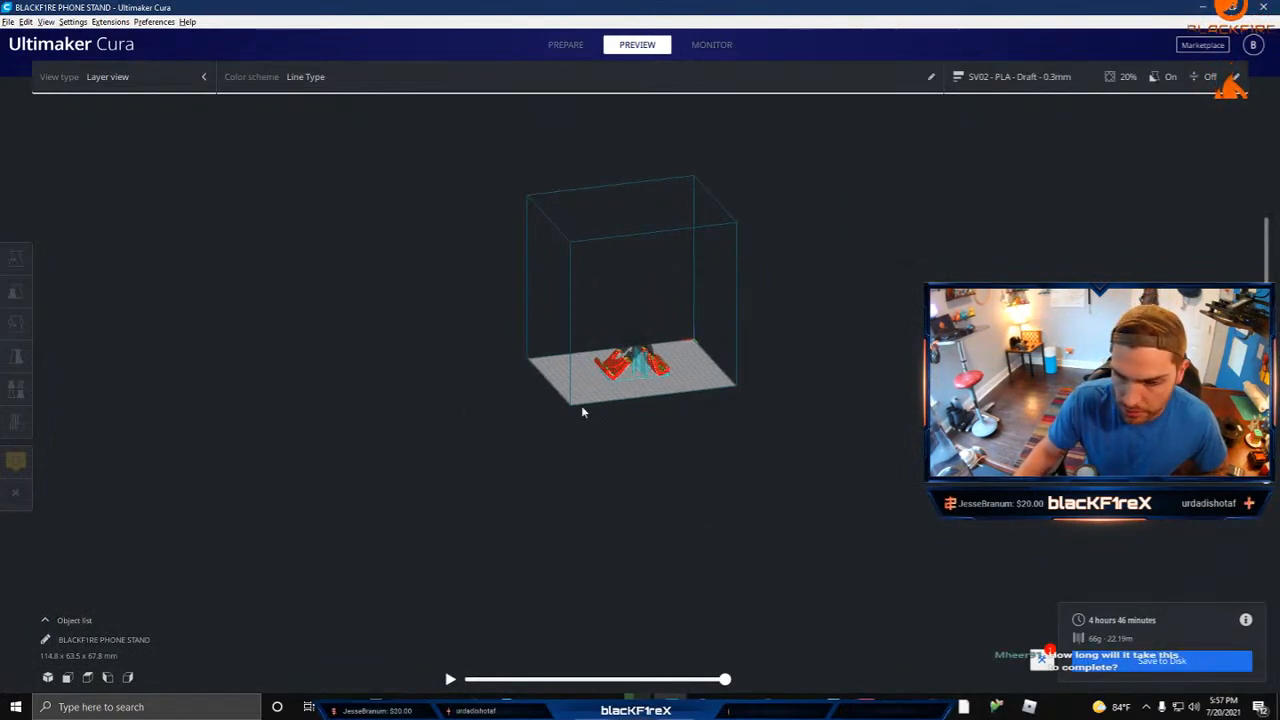
scroll(698, 424, up, 8)
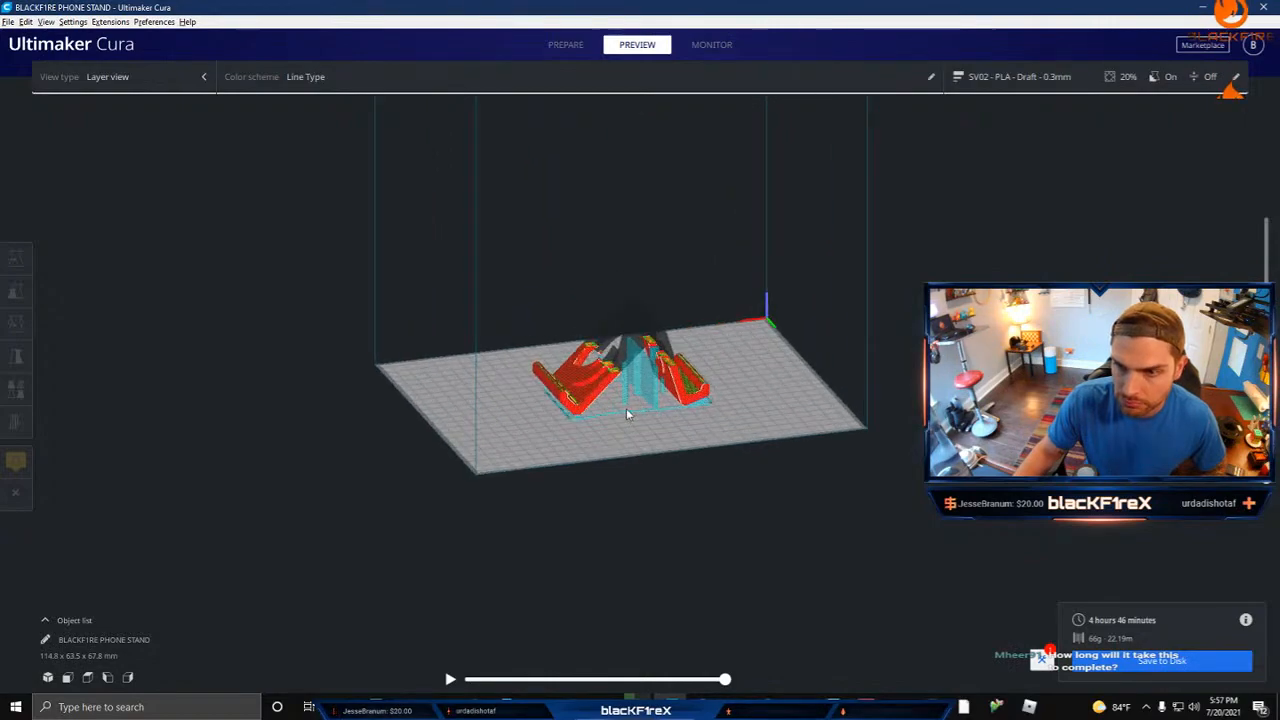
scroll(628, 414, up, 7)
right_drag(481, 387, 357, 310)
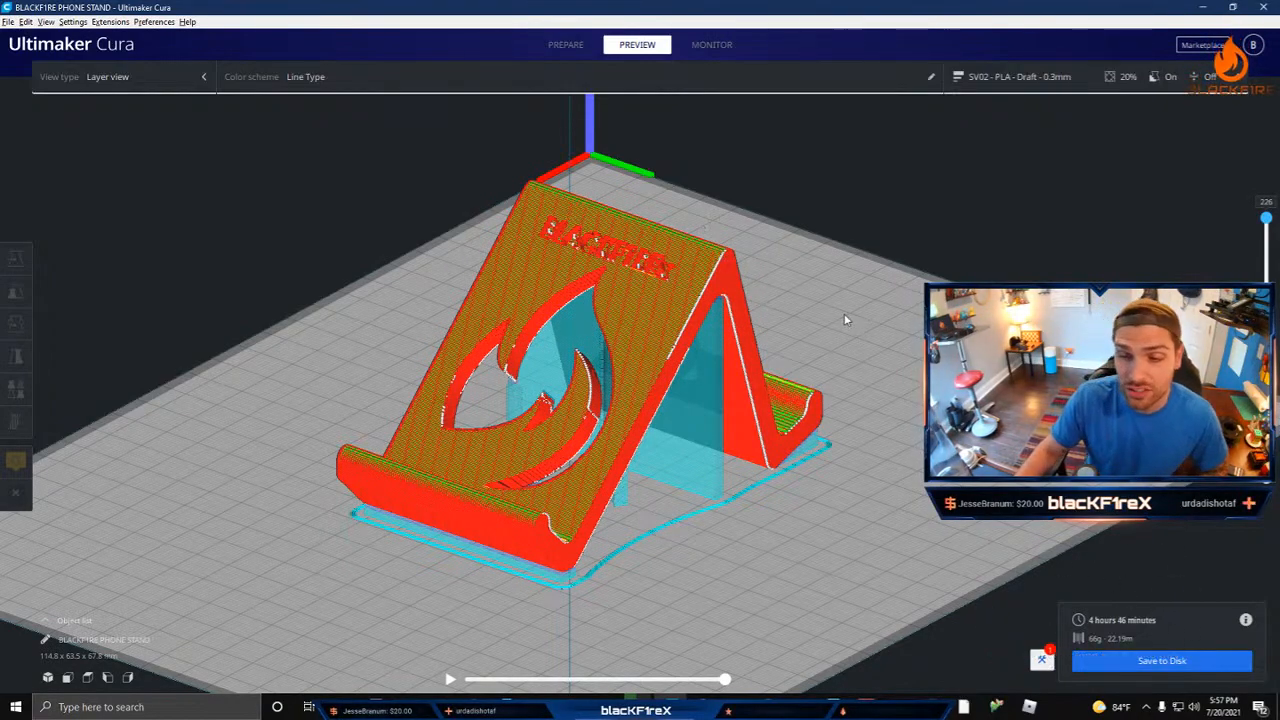
right_drag(844, 314, 586, 331)
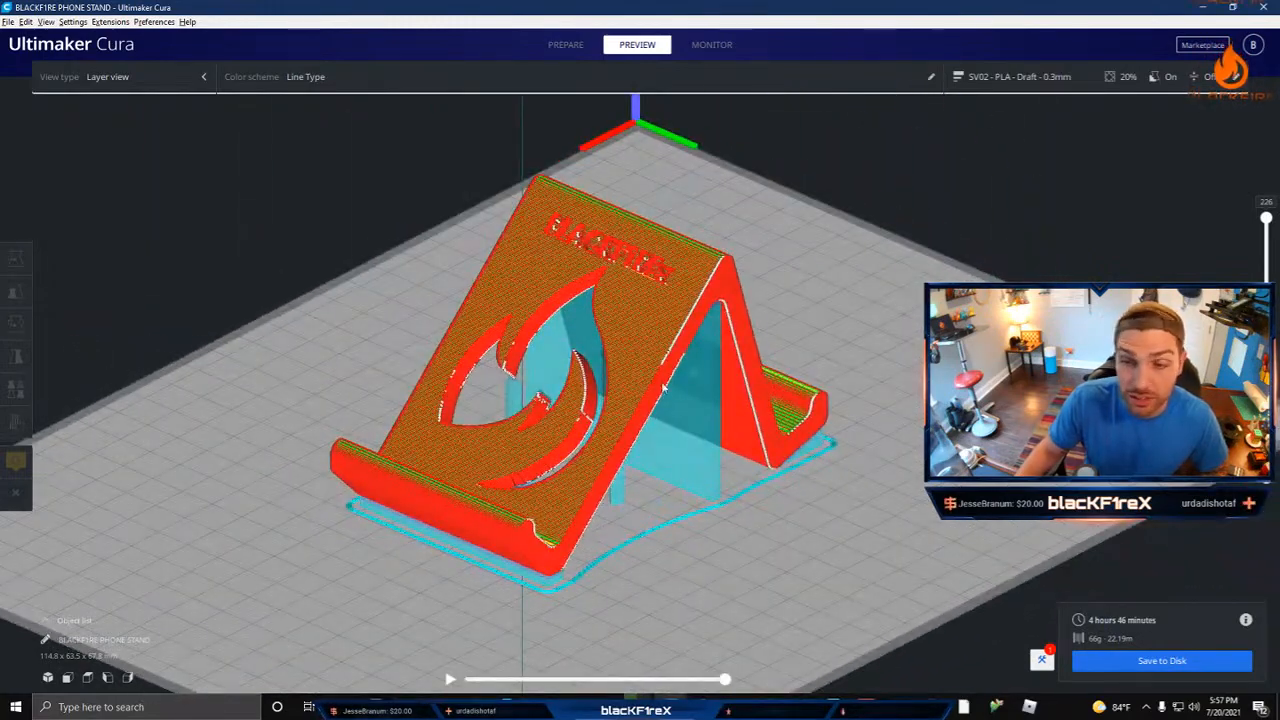
right_drag(664, 388, 608, 386)
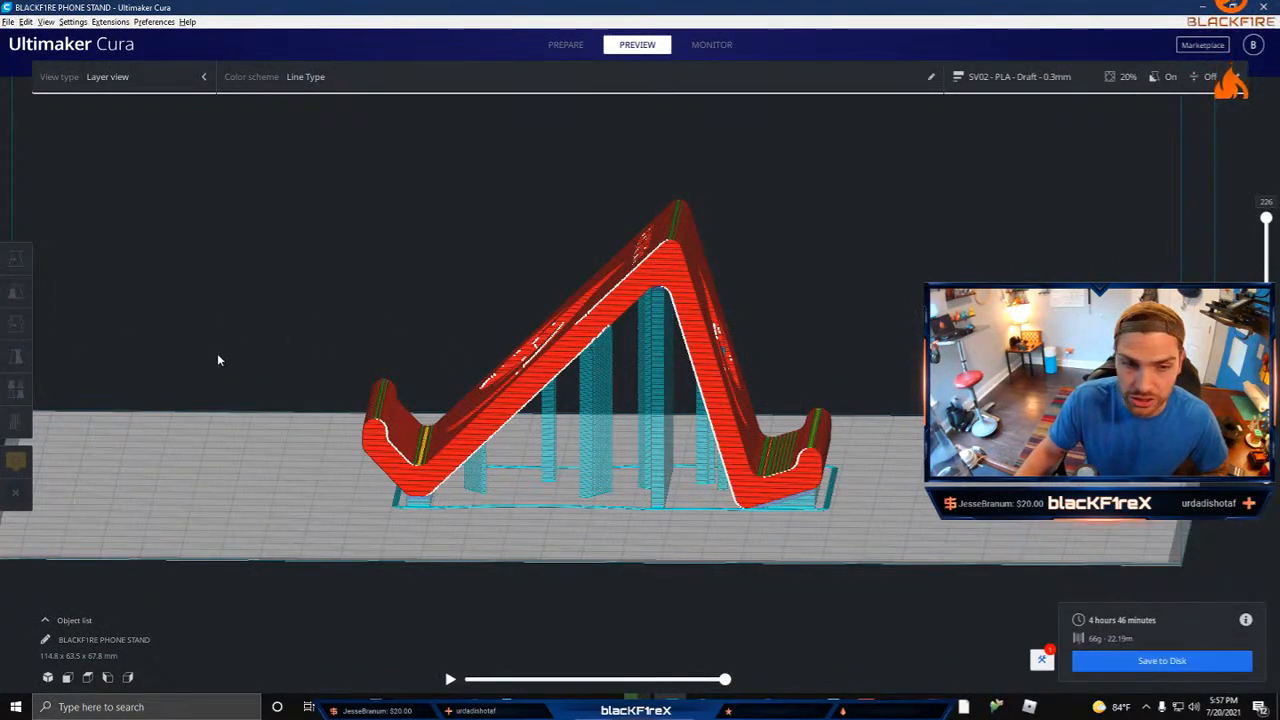
click(120, 77)
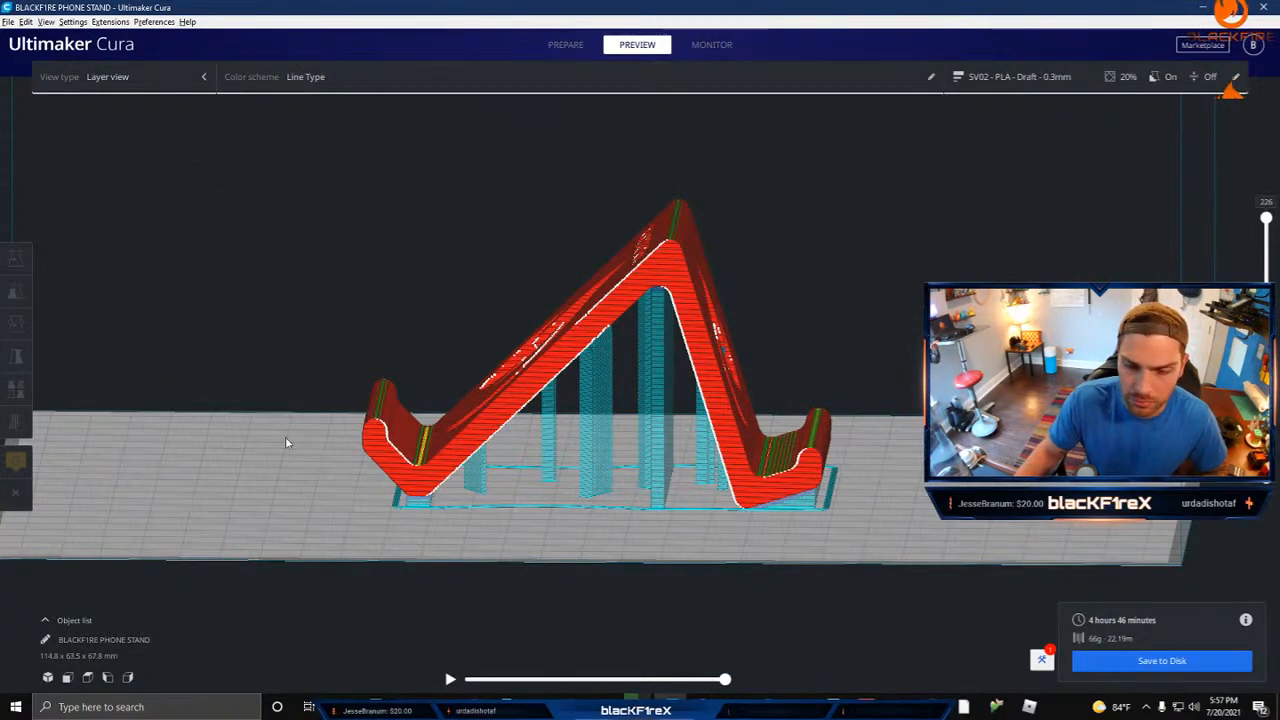
Step: Turn off support generation in the print settings and view the unsupported stand from the side
right_drag(1110, 228, 1080, 150)
click(1047, 76)
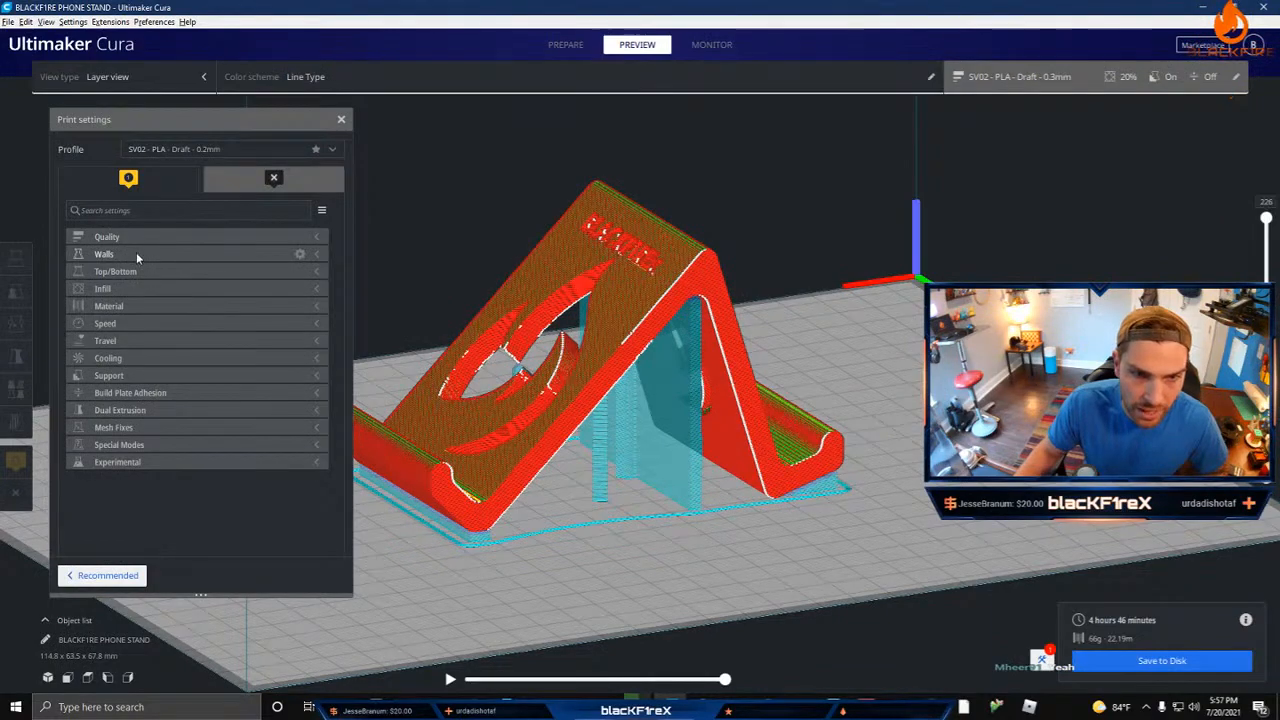
click(137, 374)
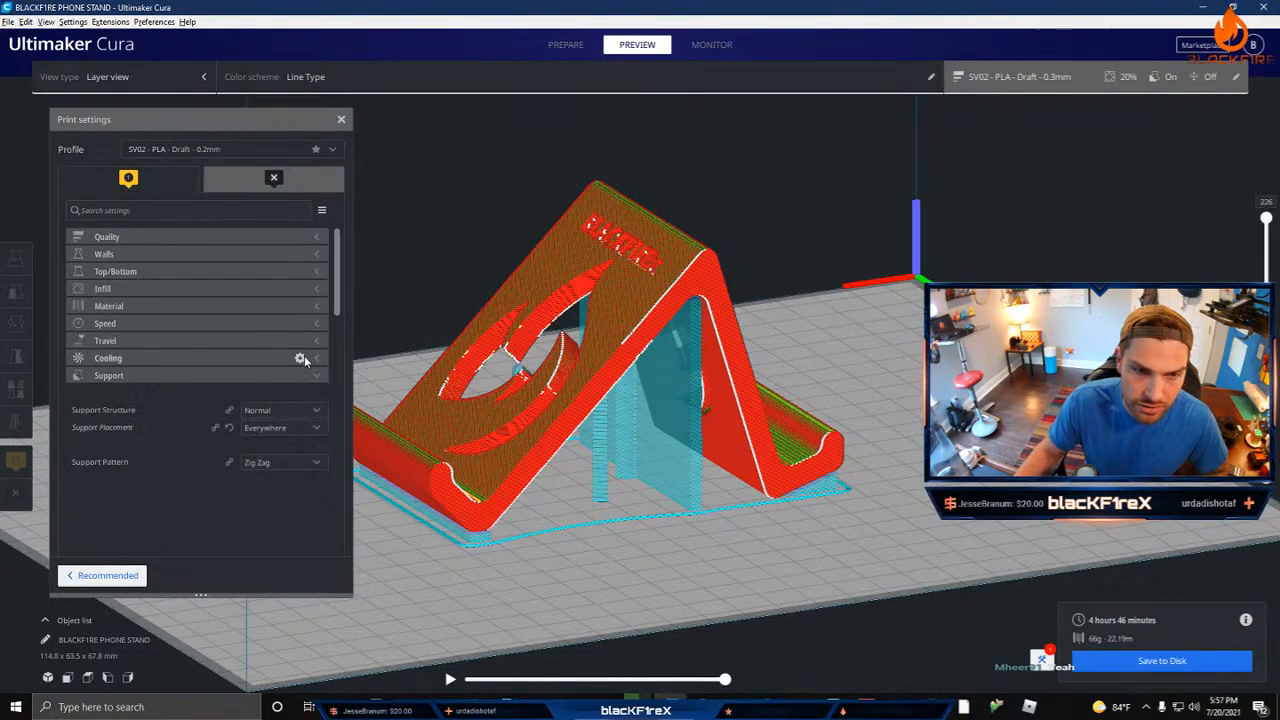
click(248, 392)
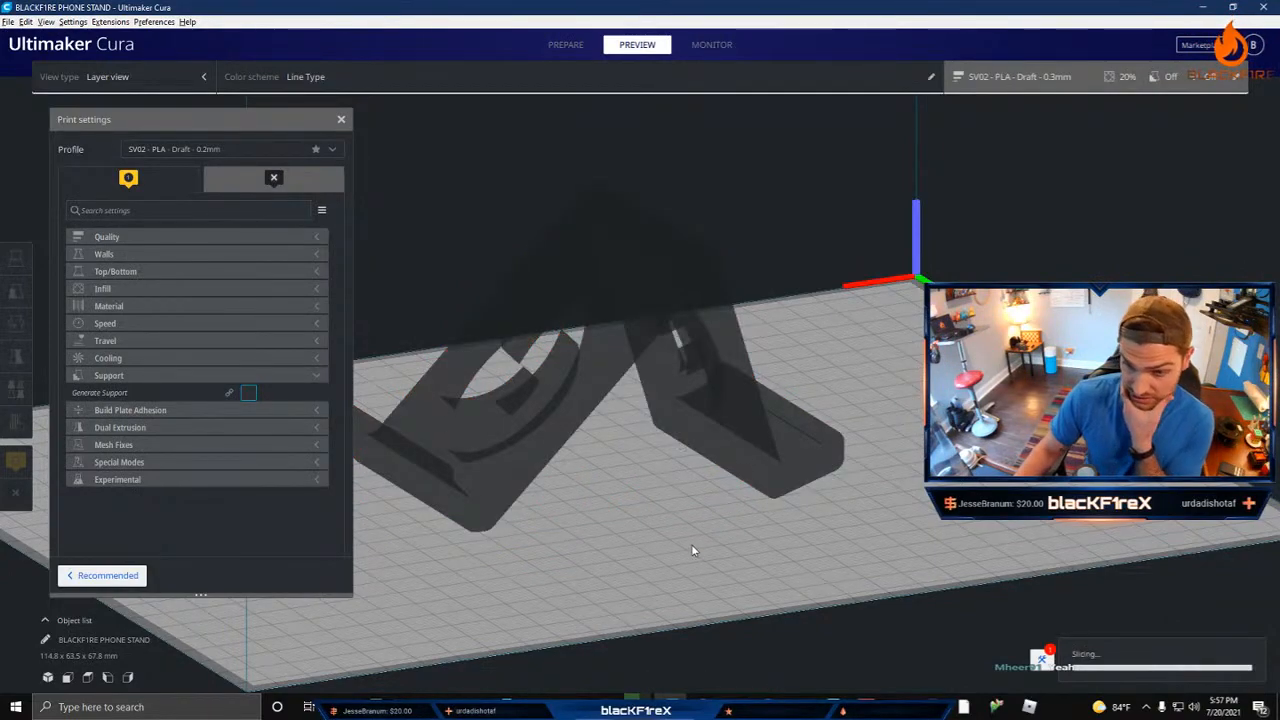
right_drag(691, 545, 576, 503)
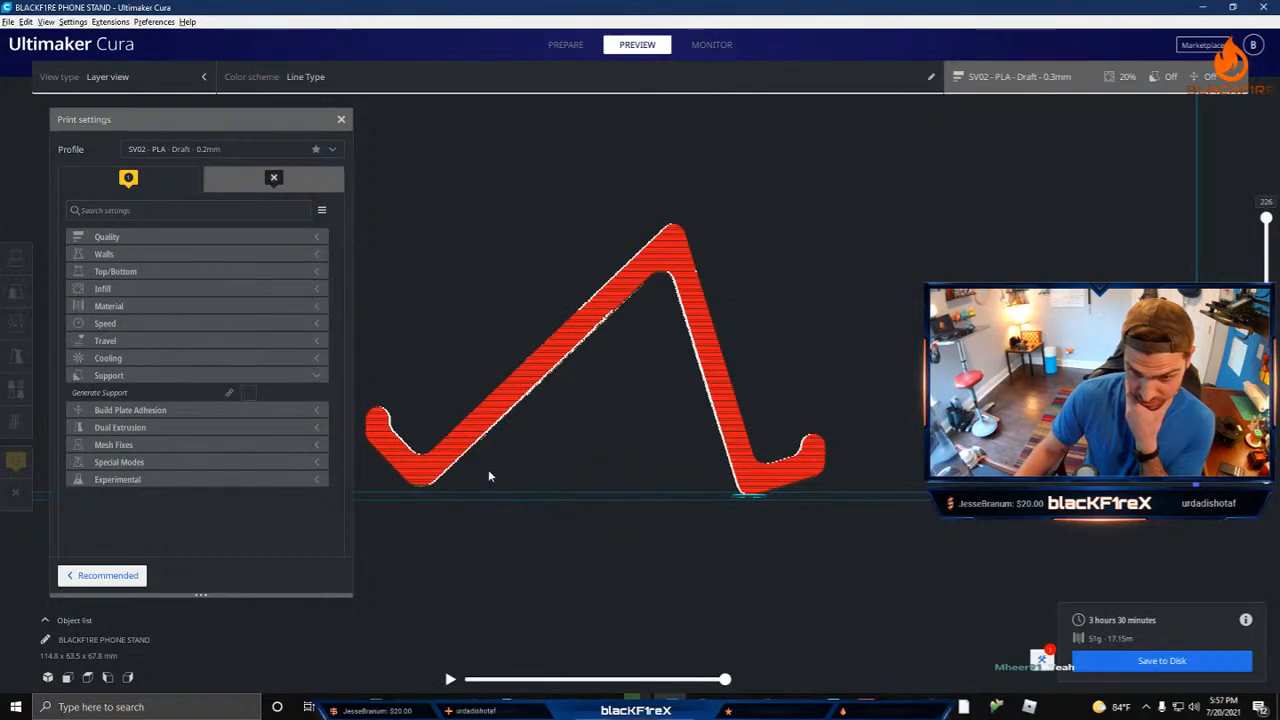
Step: Select the stand and try to tilt it slightly about the Y axis with snap rotation on
click(433, 460)
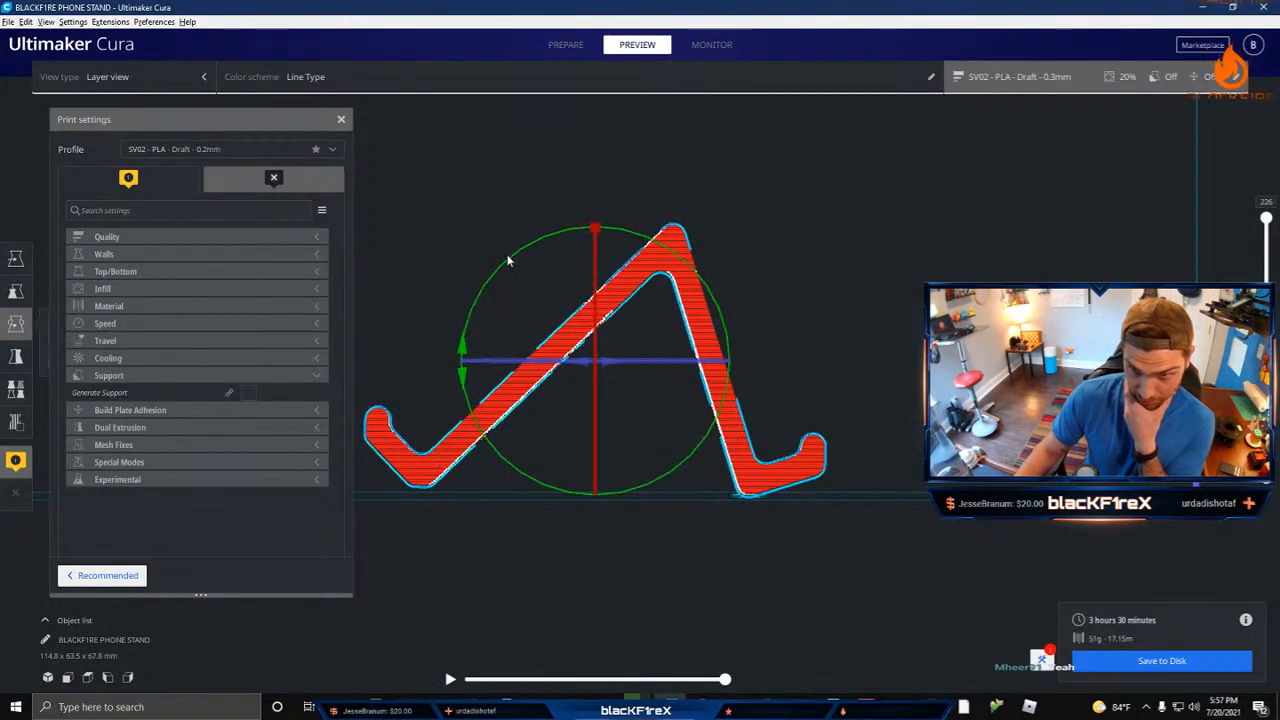
drag(509, 260, 472, 316)
mouse_move(429, 366)
right_down()
mouse_move(466, 346)
mouse_move(429, 383)
mouse_move(412, 362)
right_up()
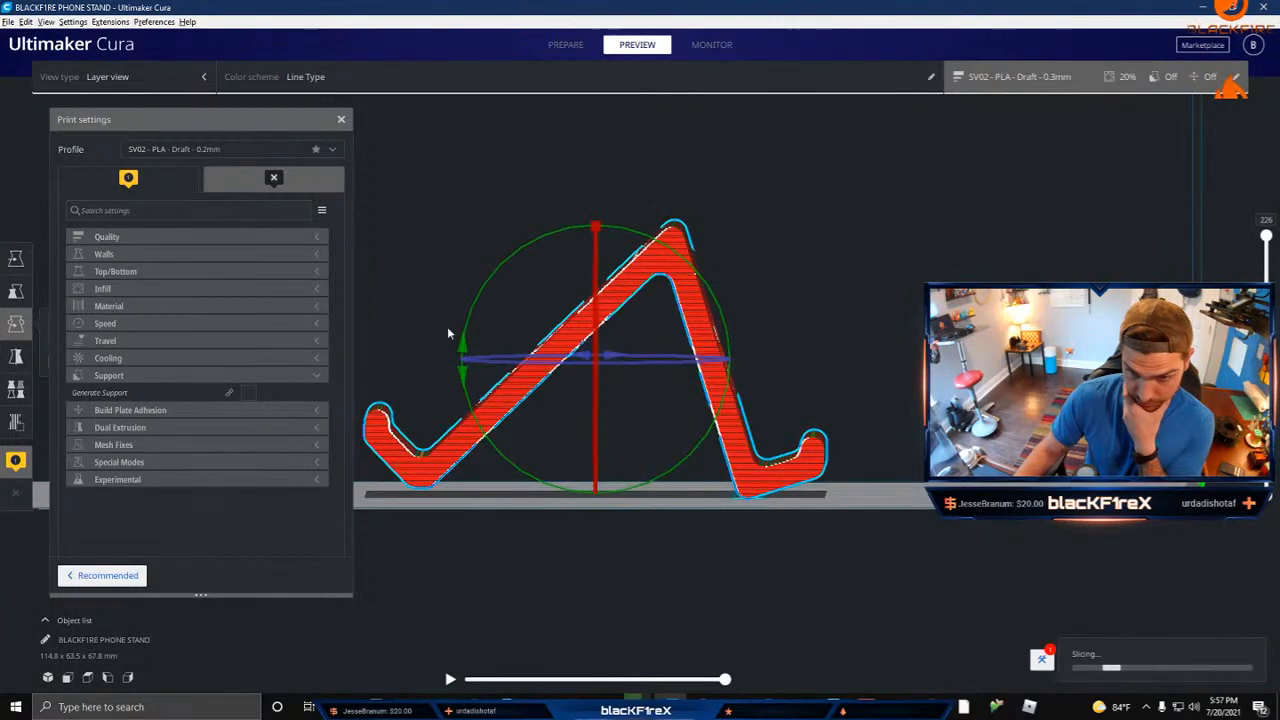
mouse_move(479, 302)
mouse_down()
mouse_move(468, 340)
mouse_move(488, 280)
mouse_up()
Step: Close the print settings, disable snap rotation and tilt the stand slightly about the Y axis
drag(269, 122, 282, 124)
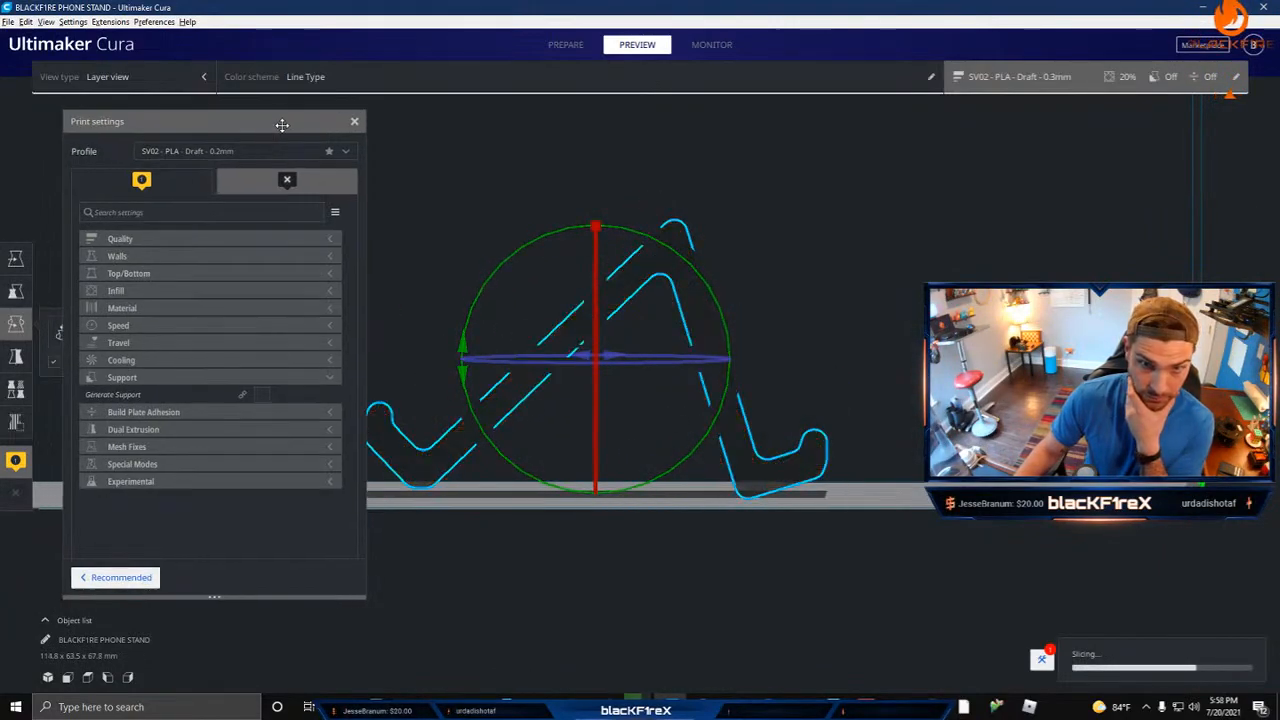
click(354, 121)
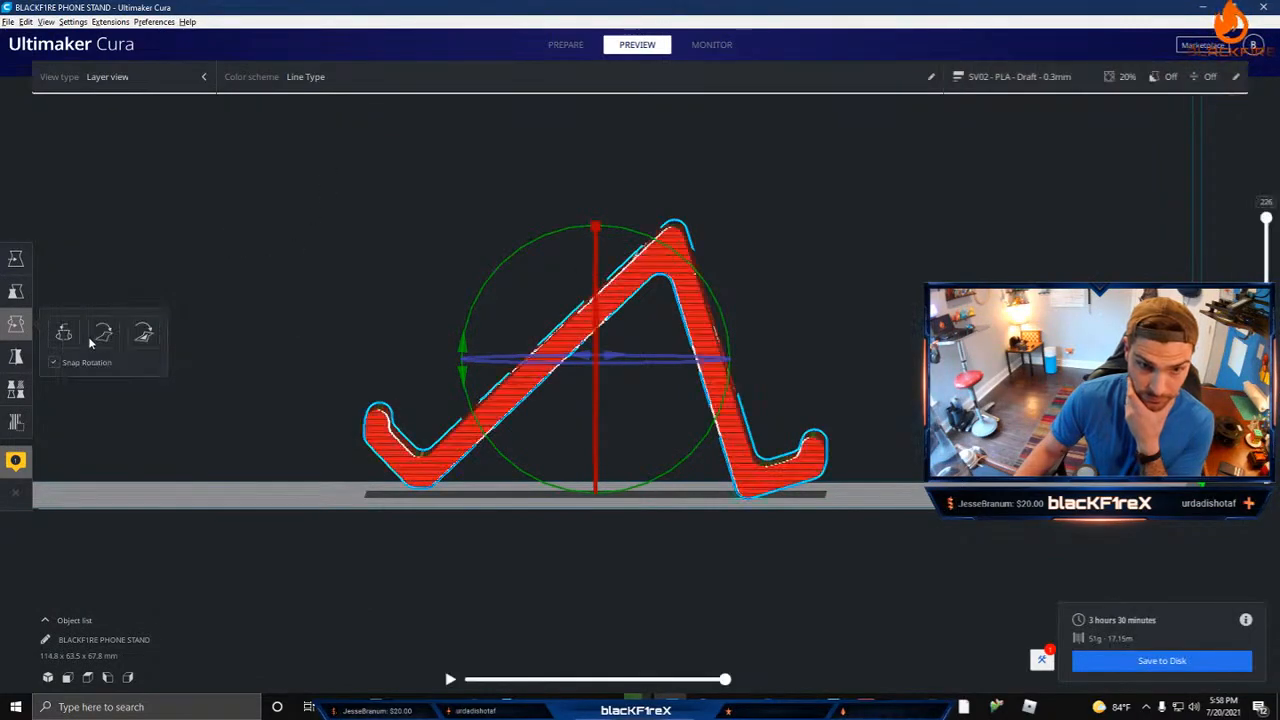
click(57, 366)
drag(506, 261, 500, 263)
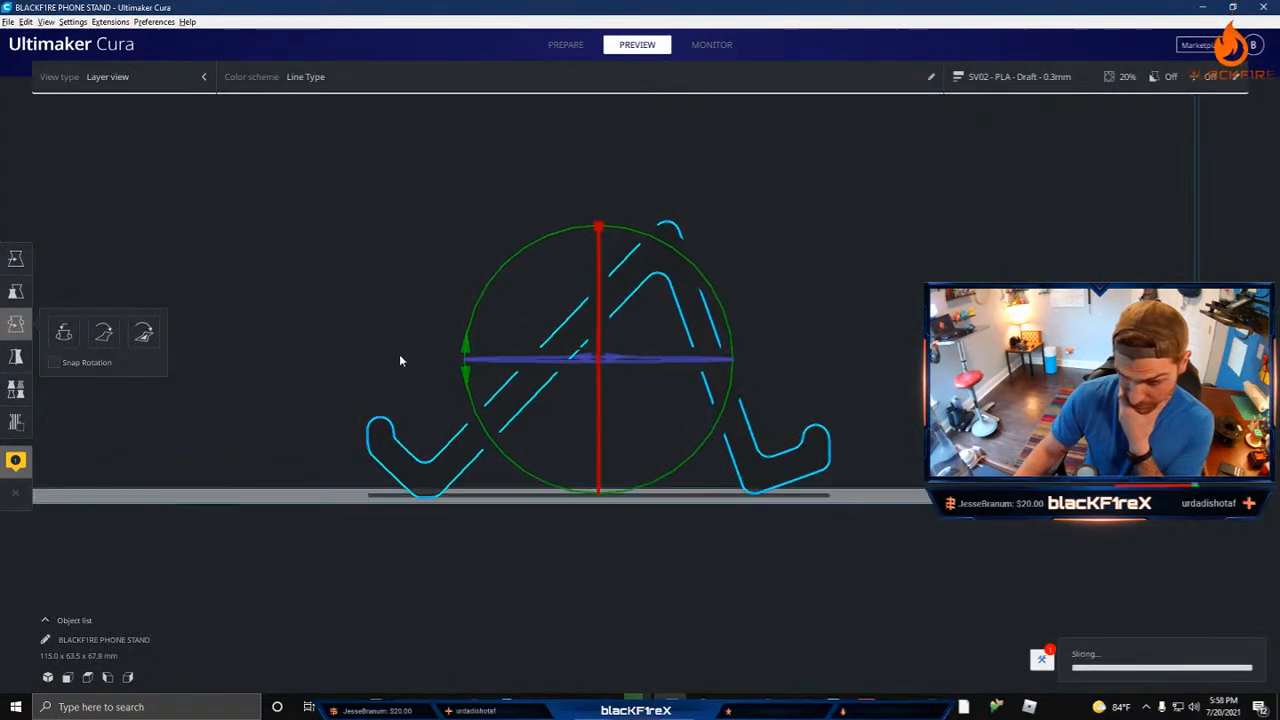
Step: Lower the layer preview to the first layer to check which feet touch the build plate
right_drag(399, 358, 392, 426)
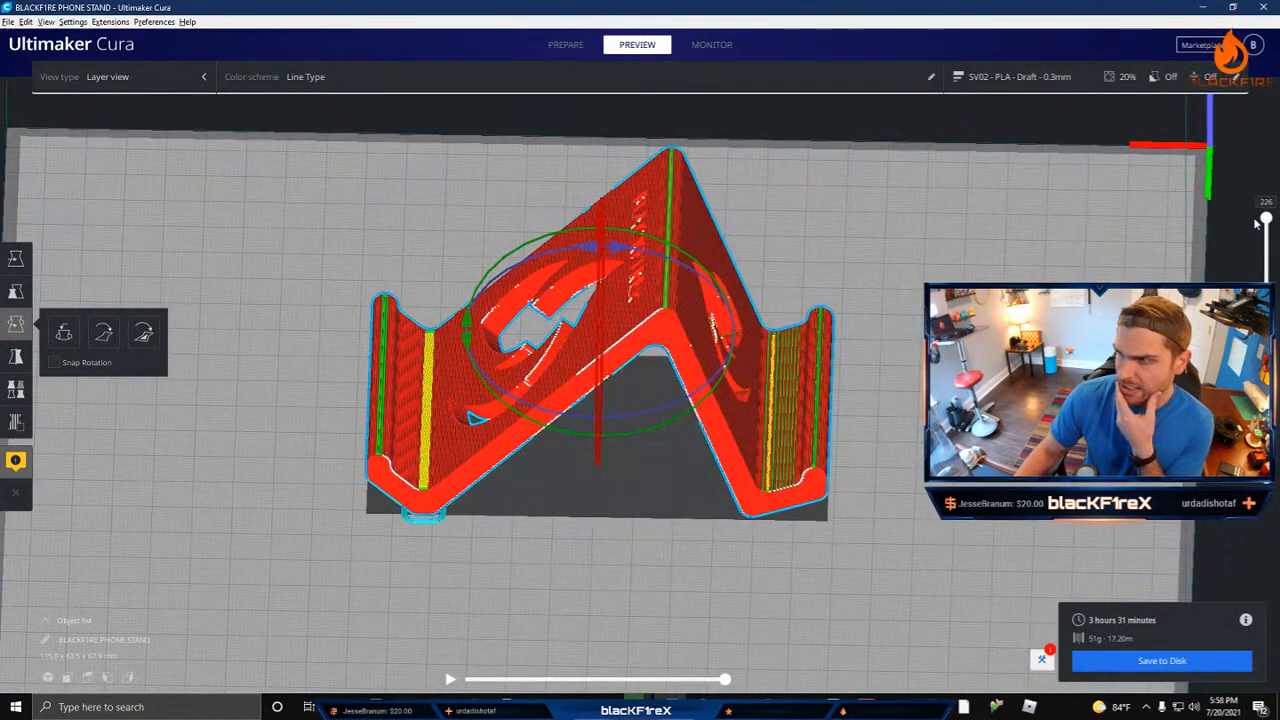
drag(1266, 218, 1266, 440)
drag(1249, 484, 1254, 474)
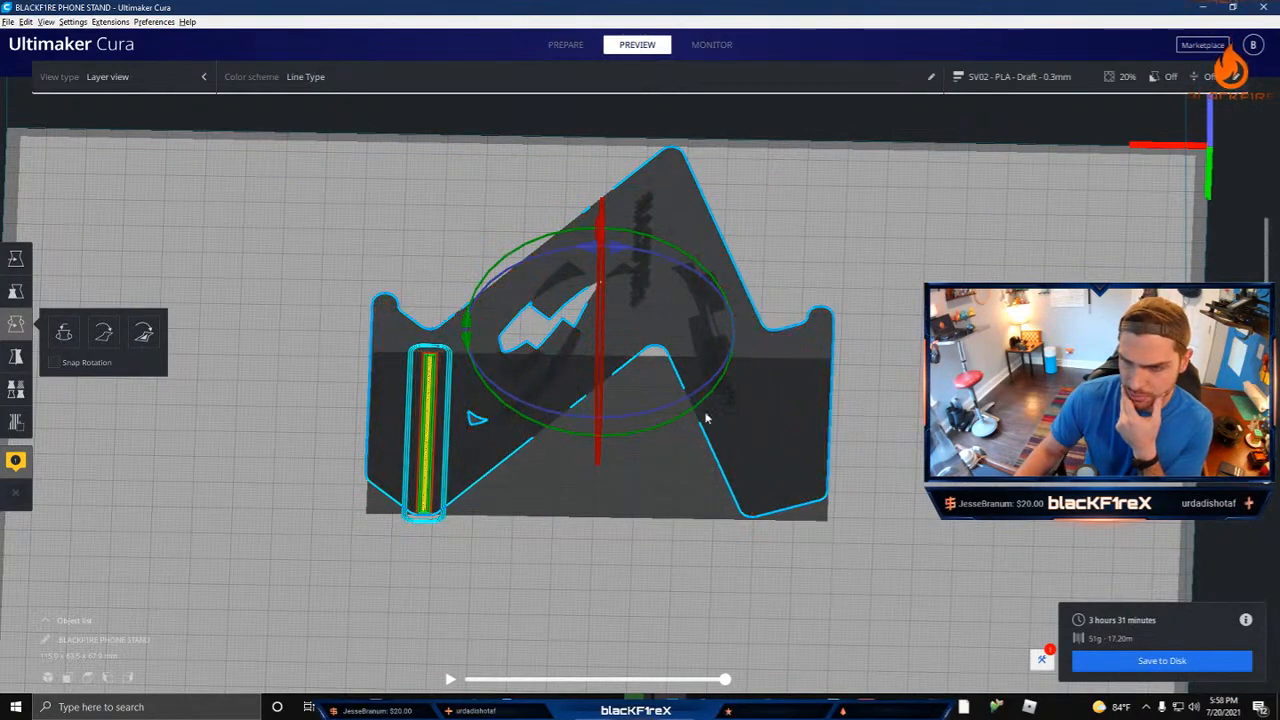
Step: Tilt the stand back about the Y axis in small increments to level its two feet
right_drag(705, 480, 720, 396)
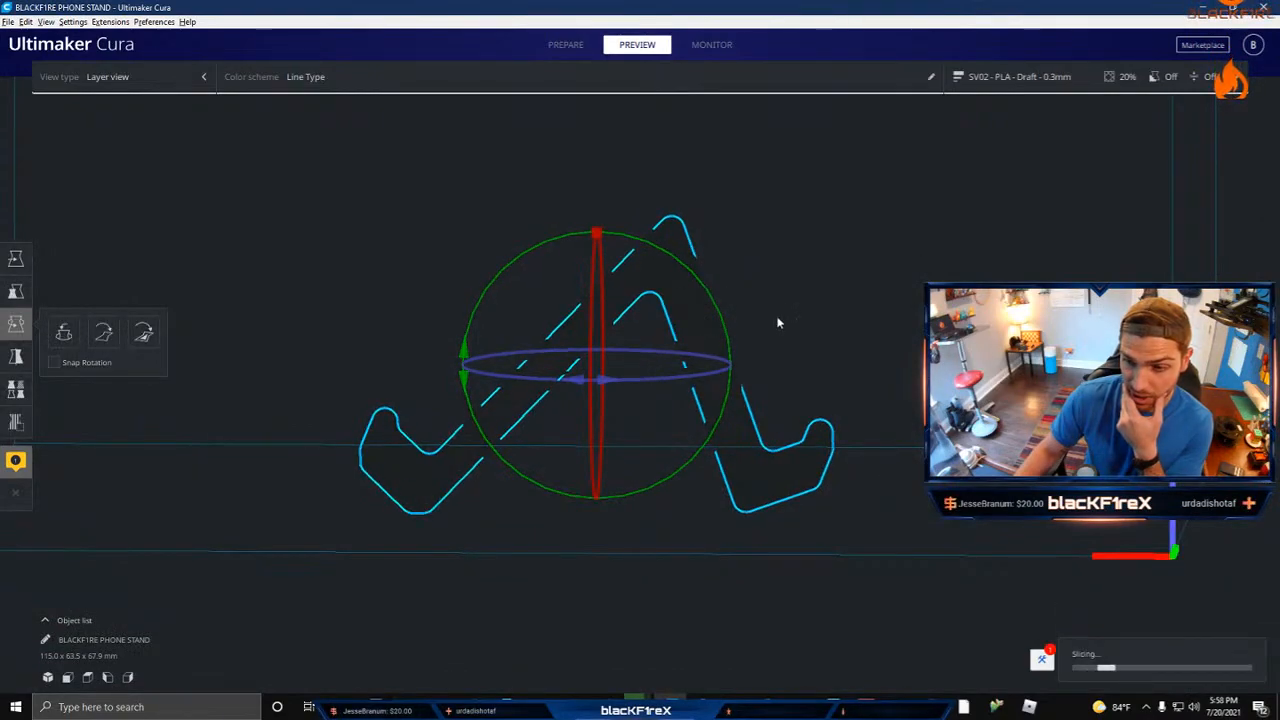
right_drag(778, 319, 771, 351)
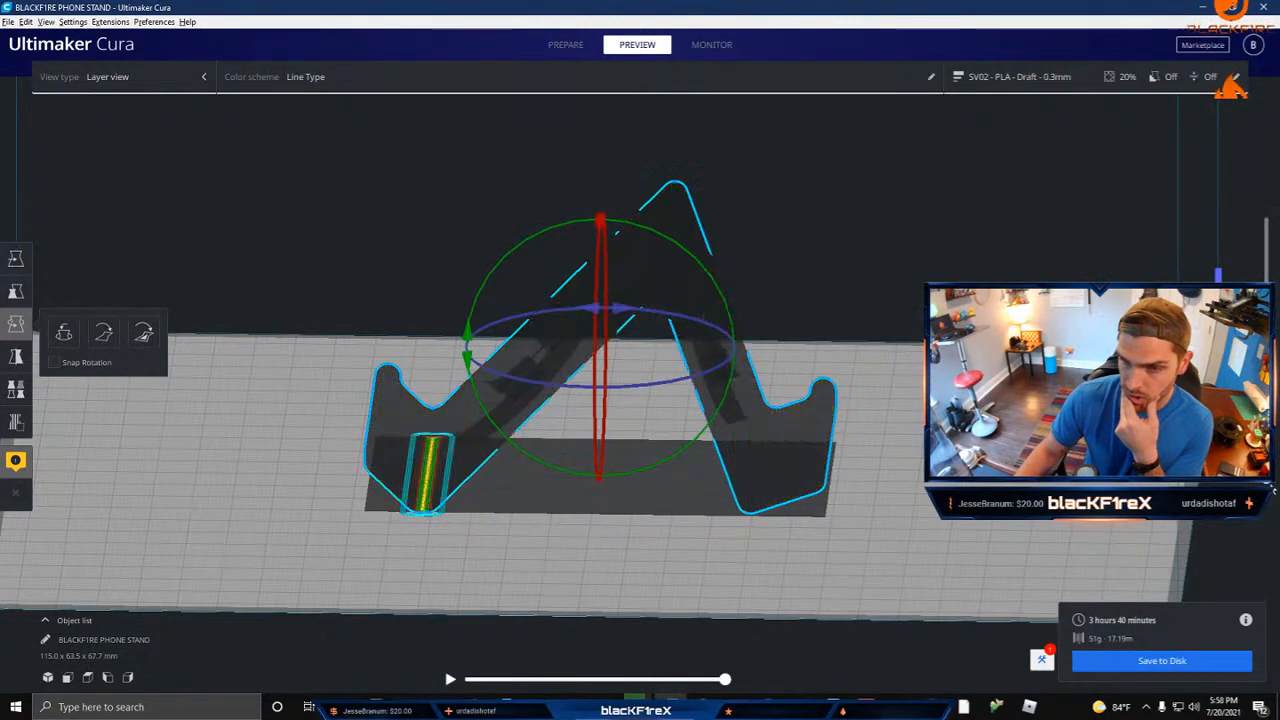
right_drag(838, 512, 730, 380)
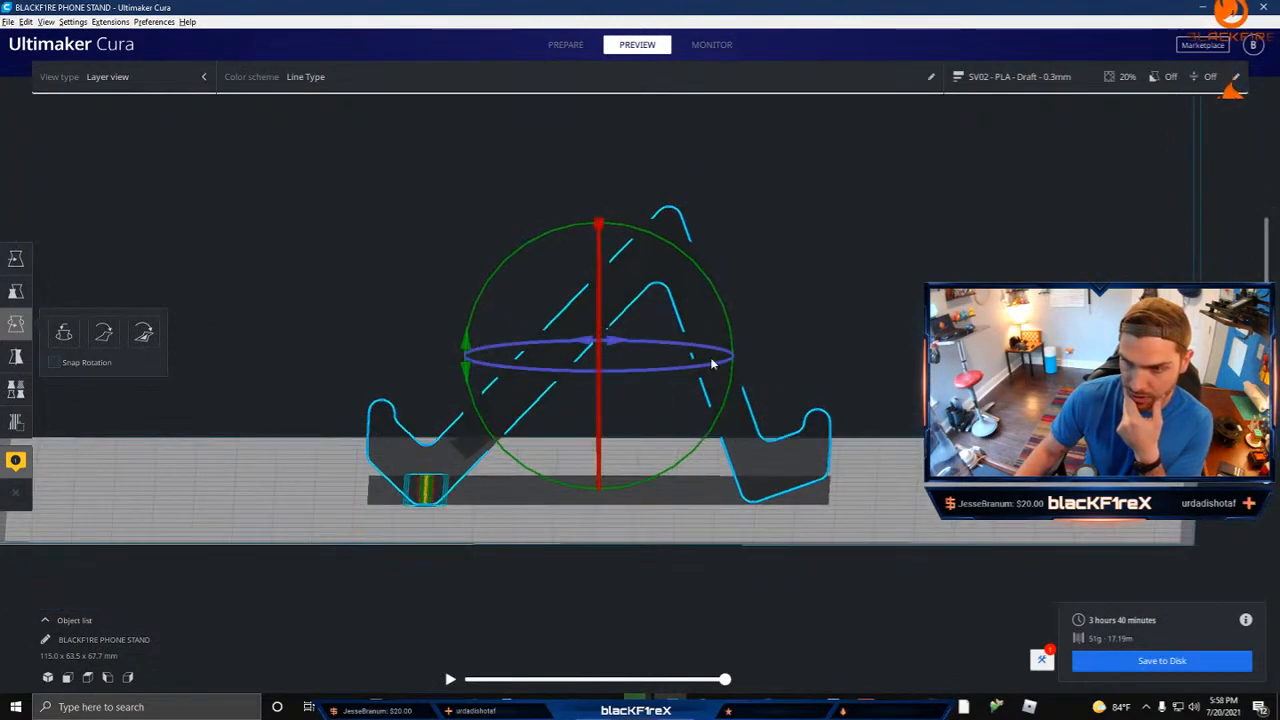
drag(716, 290, 719, 289)
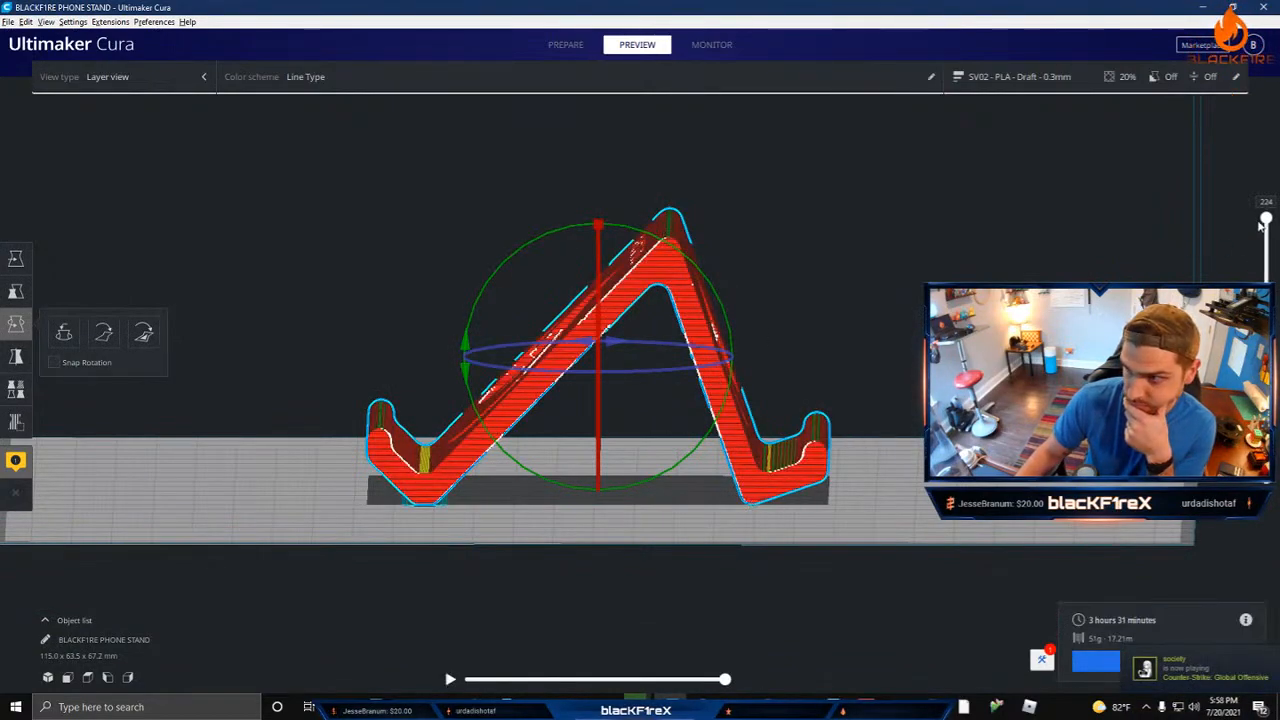
Step: Preview the first layer and fine-tune the stand's Y-axis tilt until both feet rest on the build plate
drag(1266, 219, 1267, 478)
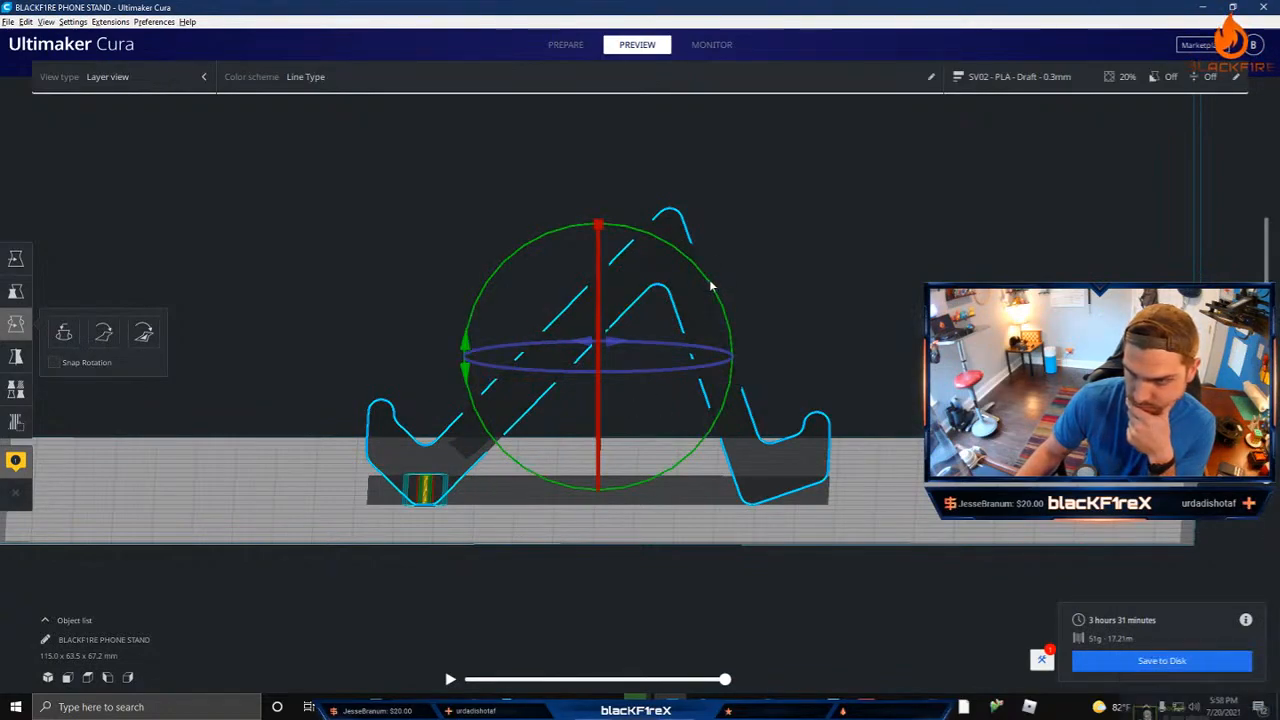
drag(711, 285, 713, 287)
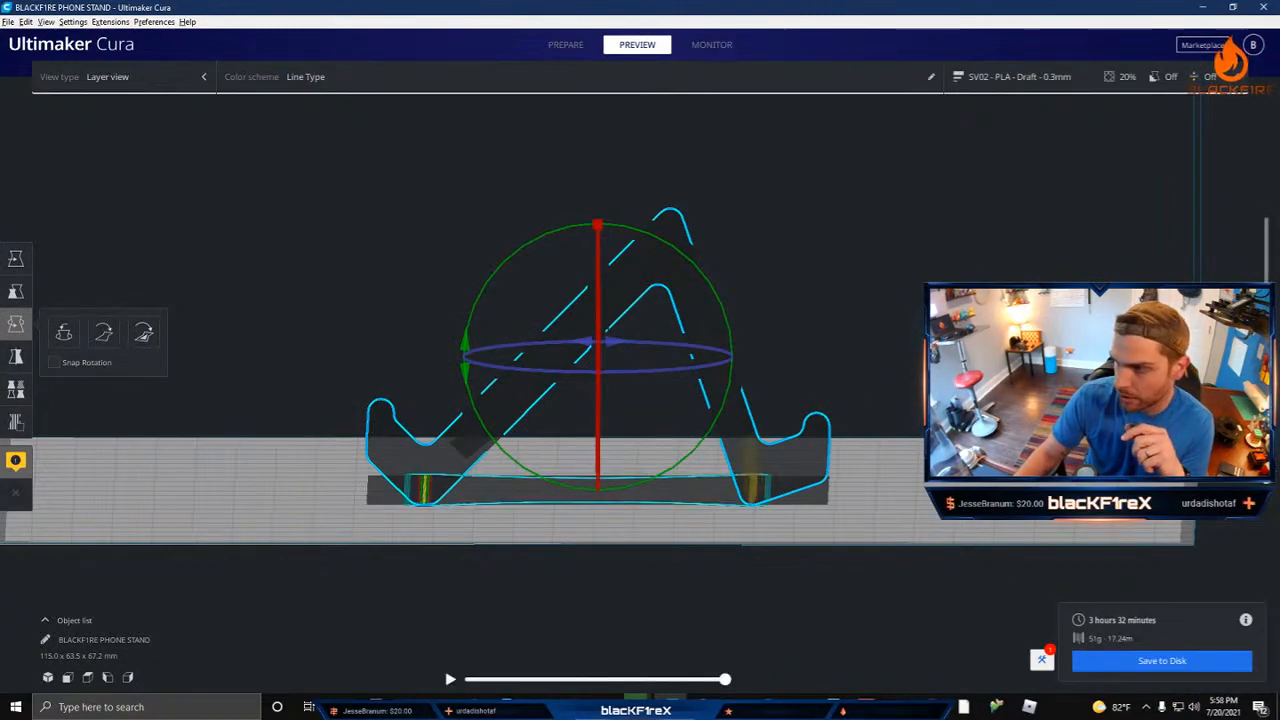
right_drag(785, 422, 797, 528)
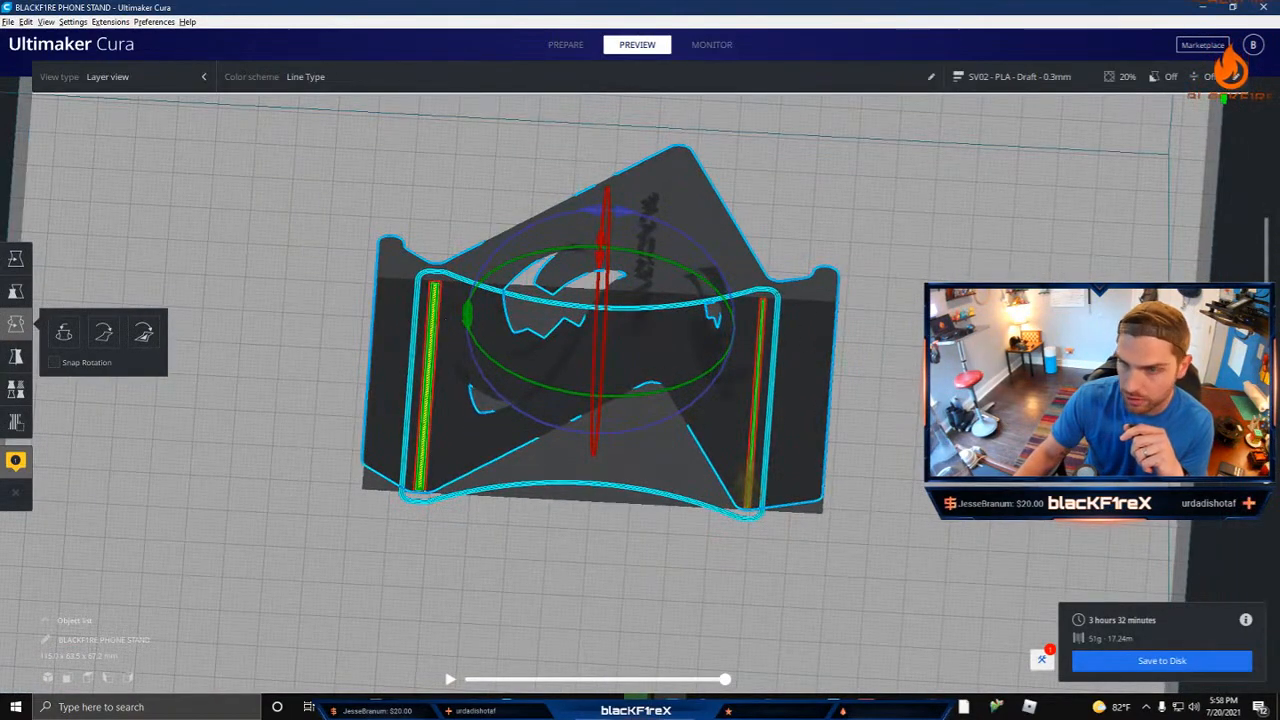
Step: Raise the layer preview midway through the flame cutouts, examine their unsupported overhangs from several sides, and show all layers again
drag(1266, 496, 1266, 421)
scroll(847, 333, up, 5)
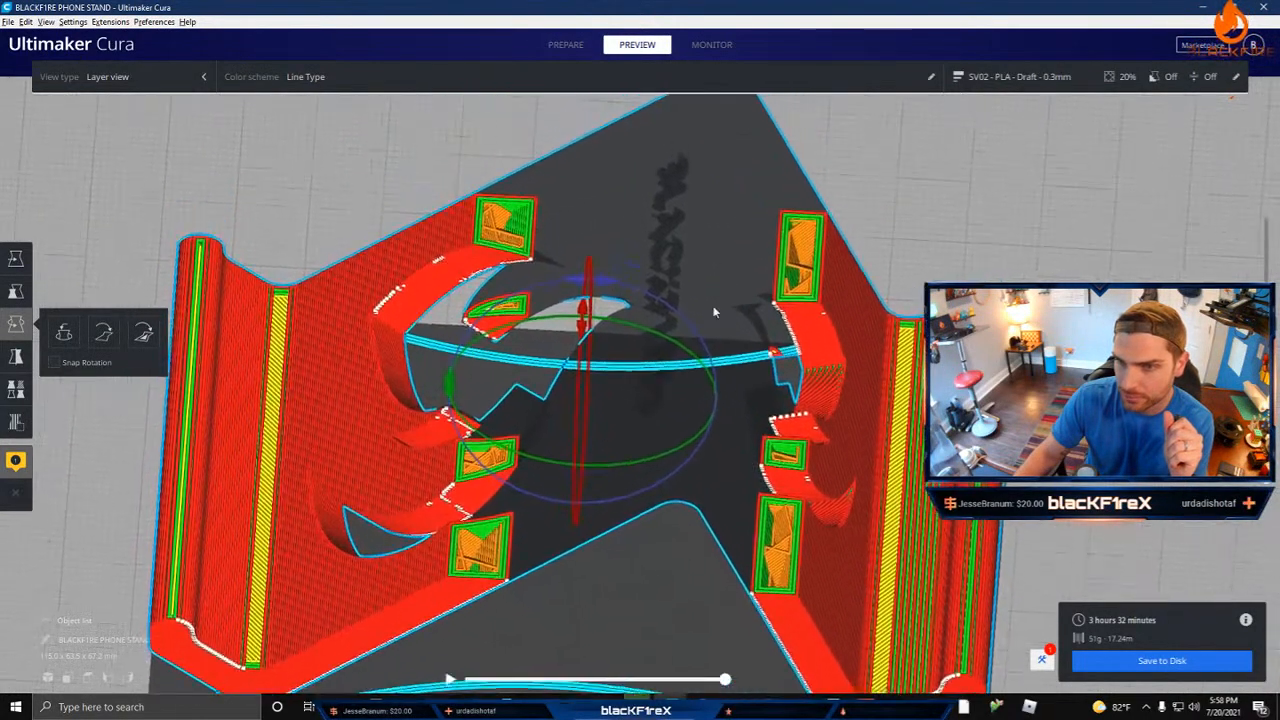
right_drag(863, 350, 840, 453)
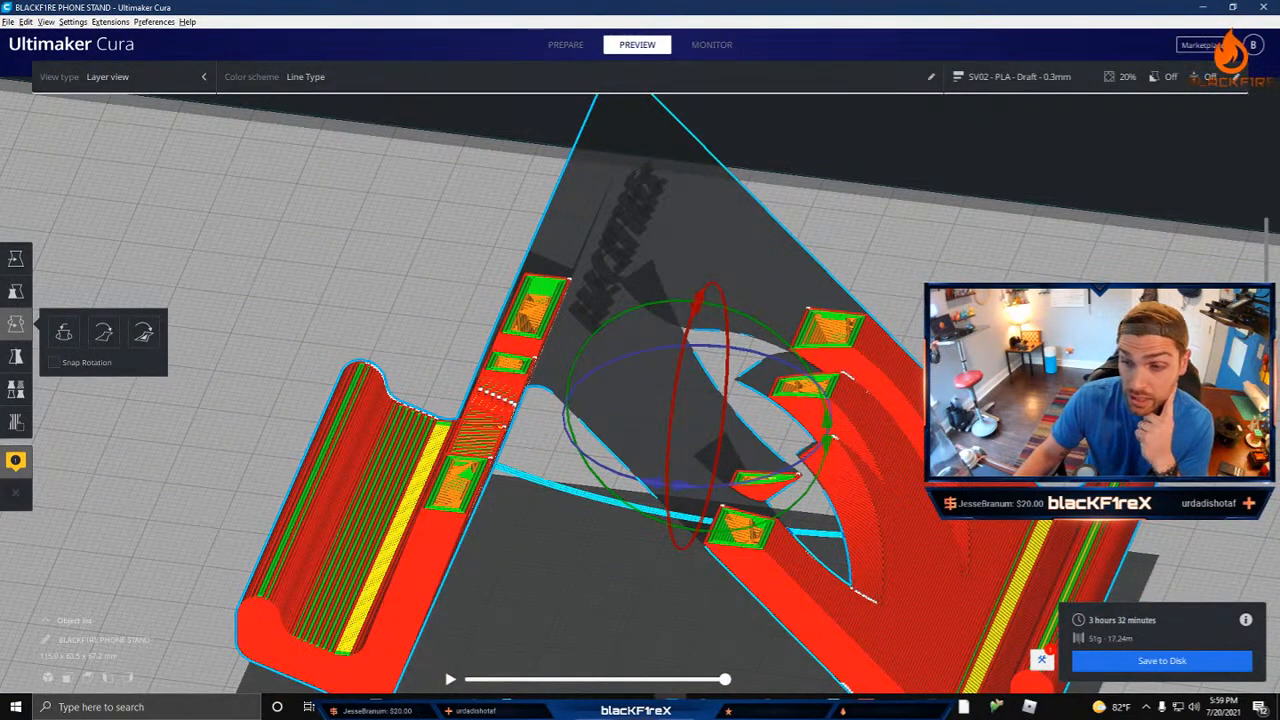
right_drag(908, 484, 518, 289)
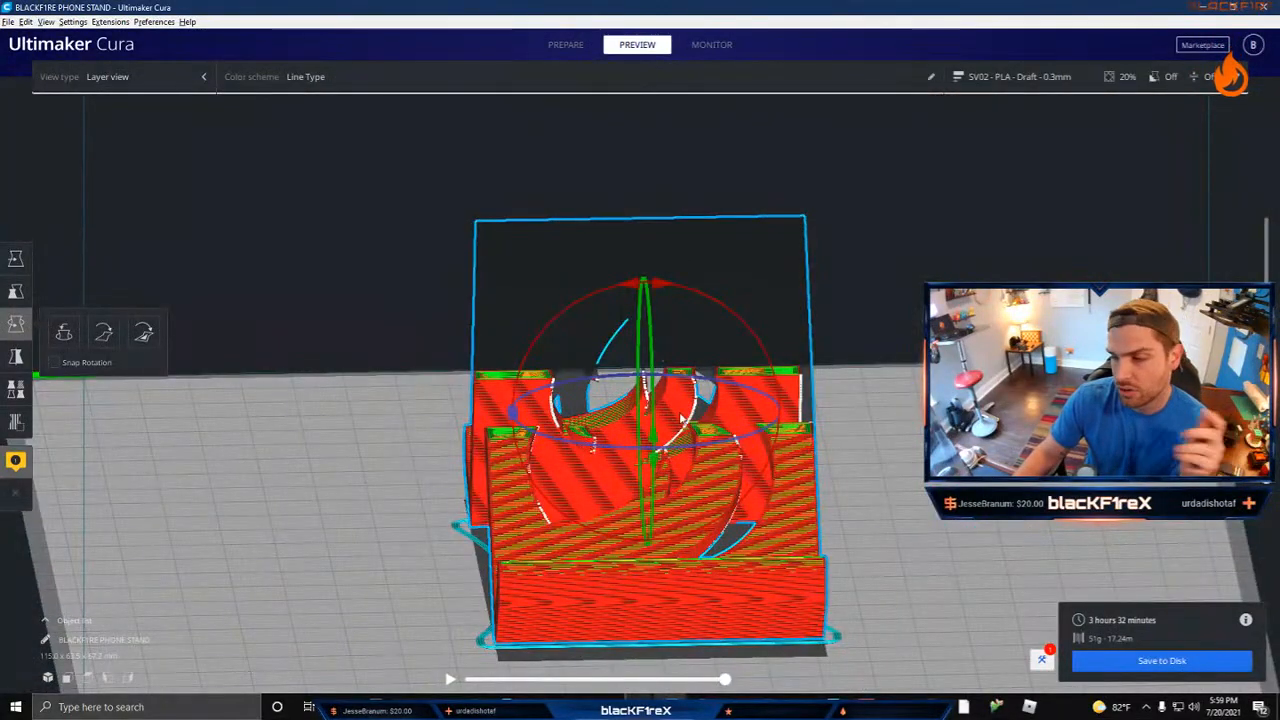
right_drag(858, 580, 1181, 609)
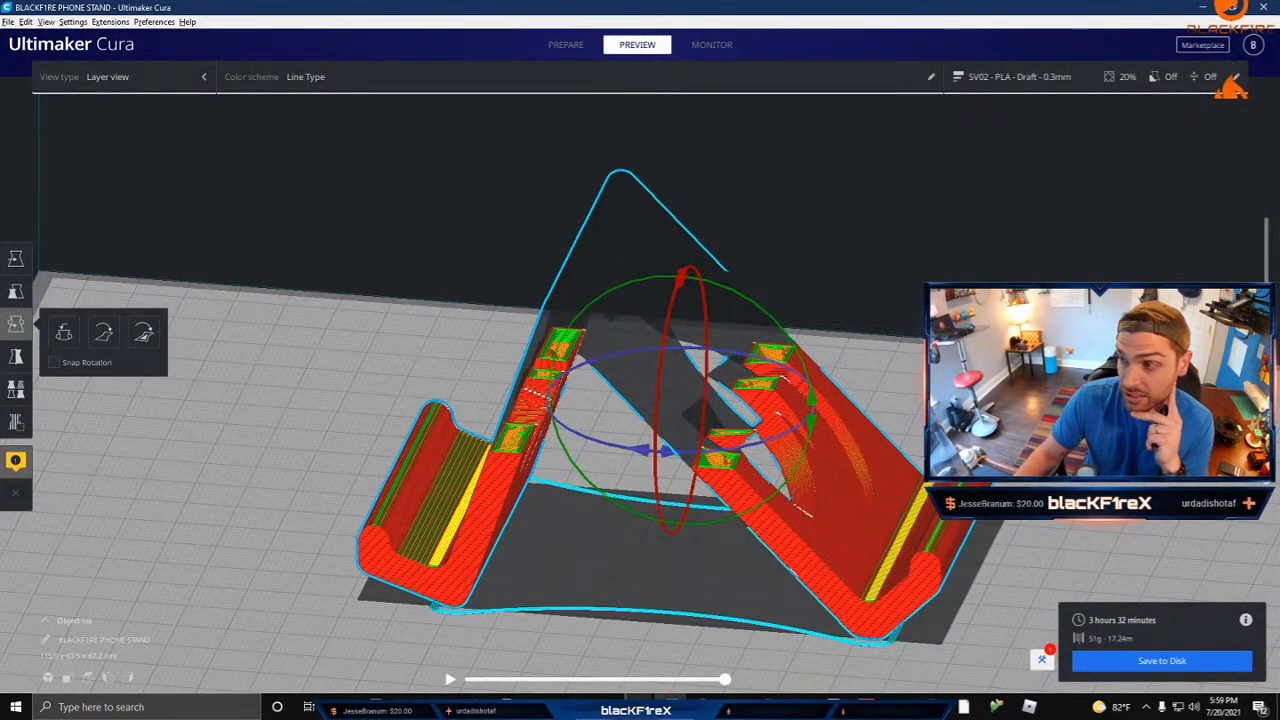
drag(1266, 340, 1266, 208)
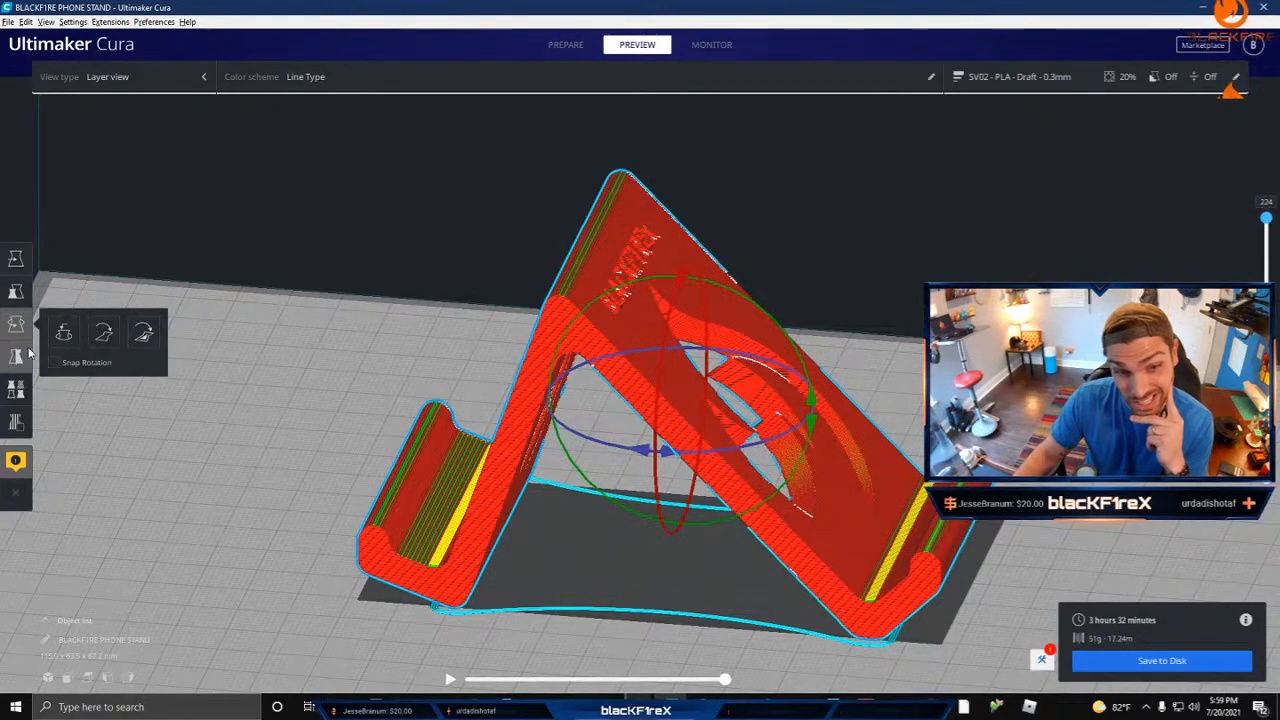
Step: Turn support generation back on for the leveled stand and inspect the supports inside and behind the flame cutout
click(1015, 76)
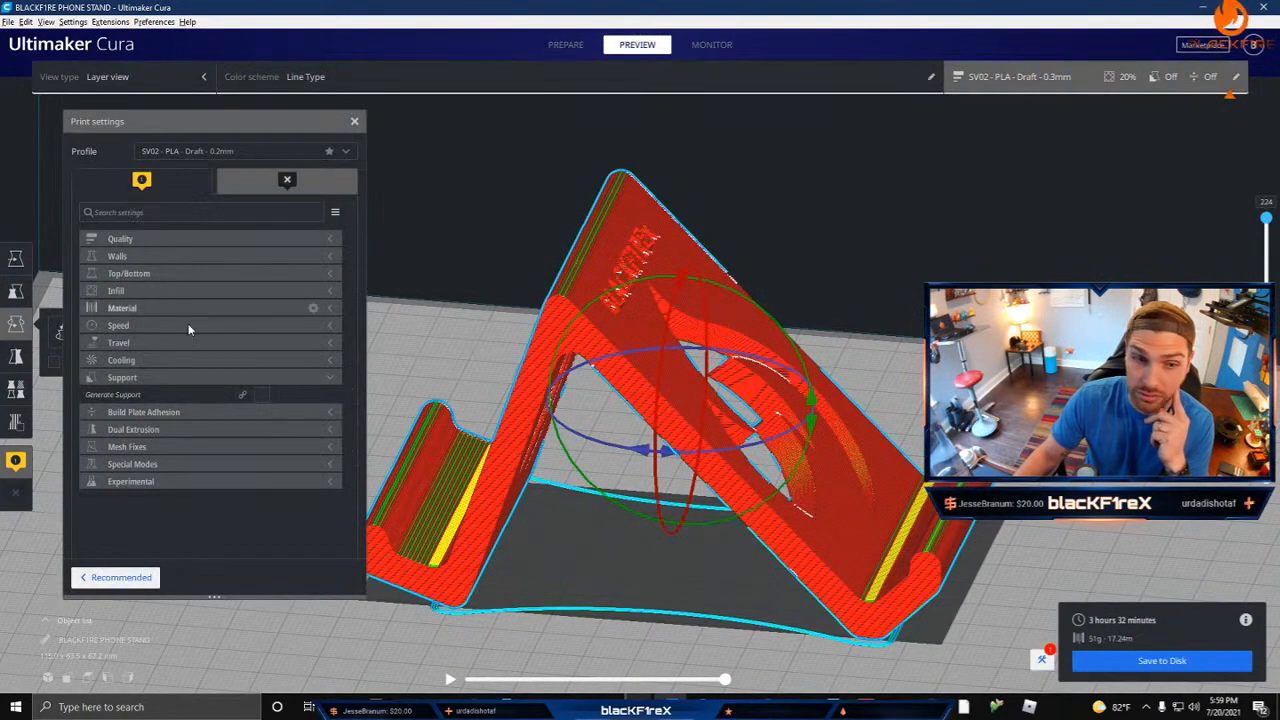
click(261, 394)
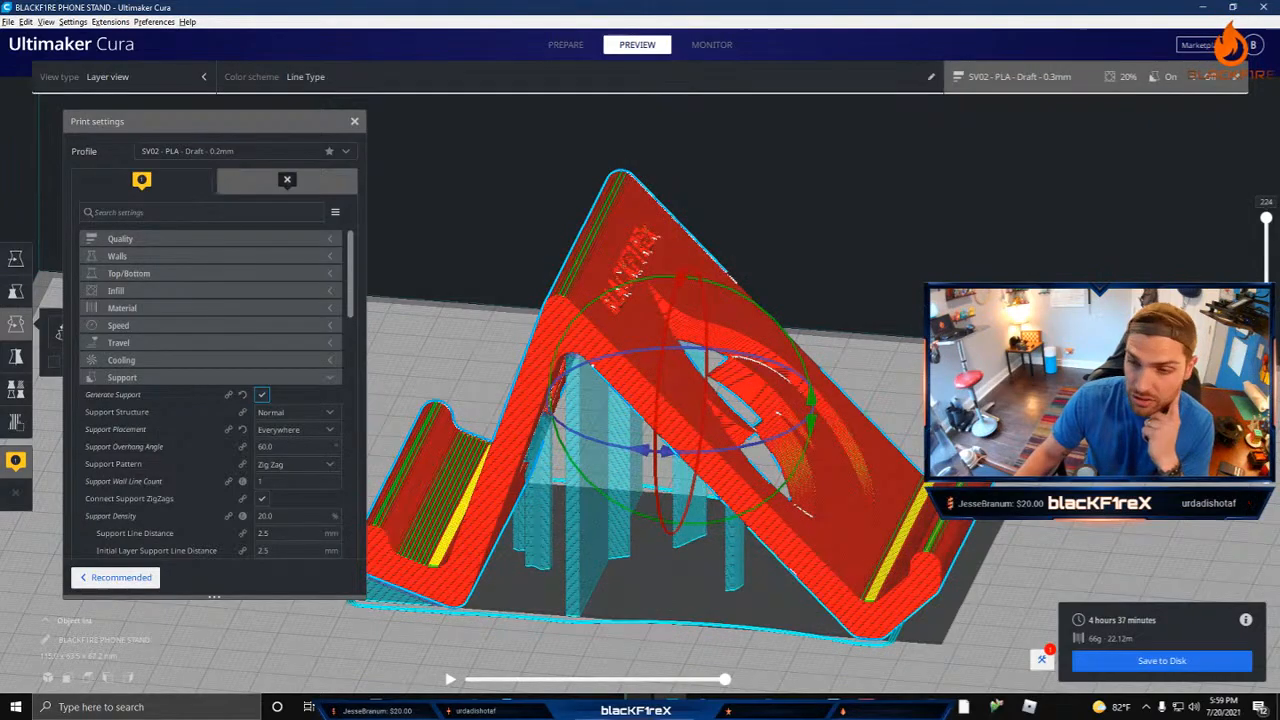
right_drag(905, 345, 750, 313)
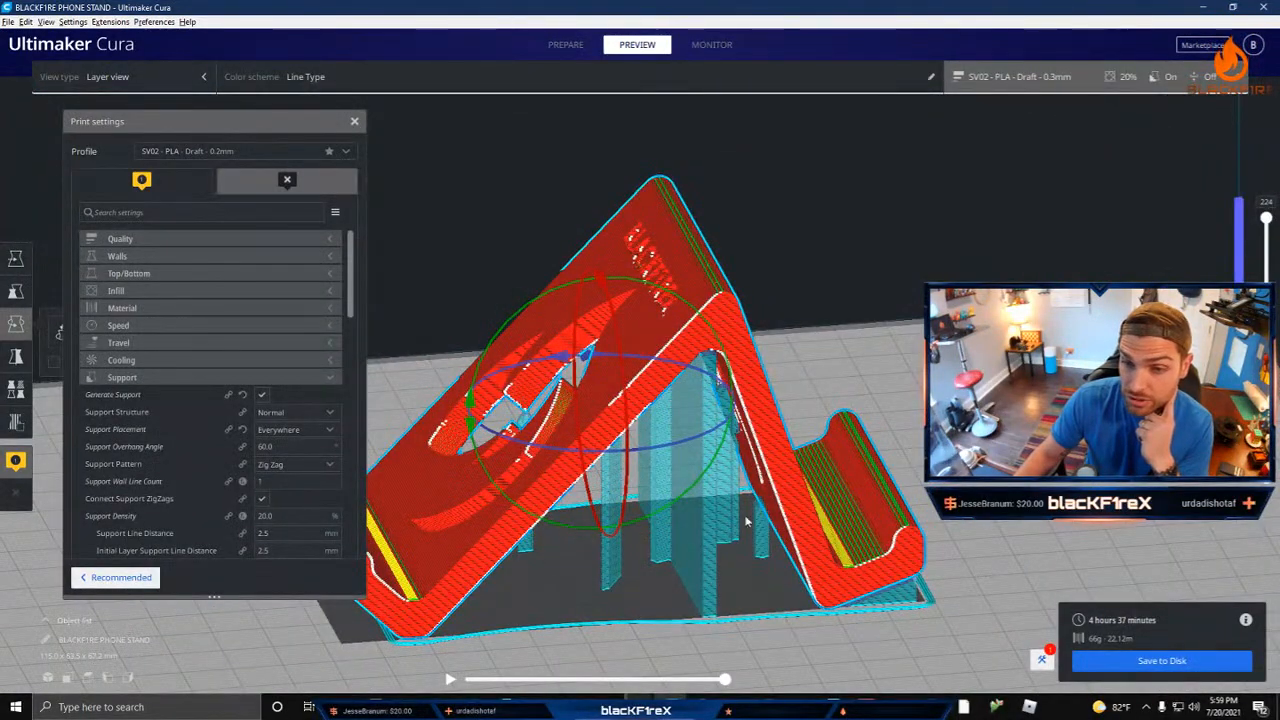
right_drag(745, 520, 640, 478)
scroll(620, 562, up, 5)
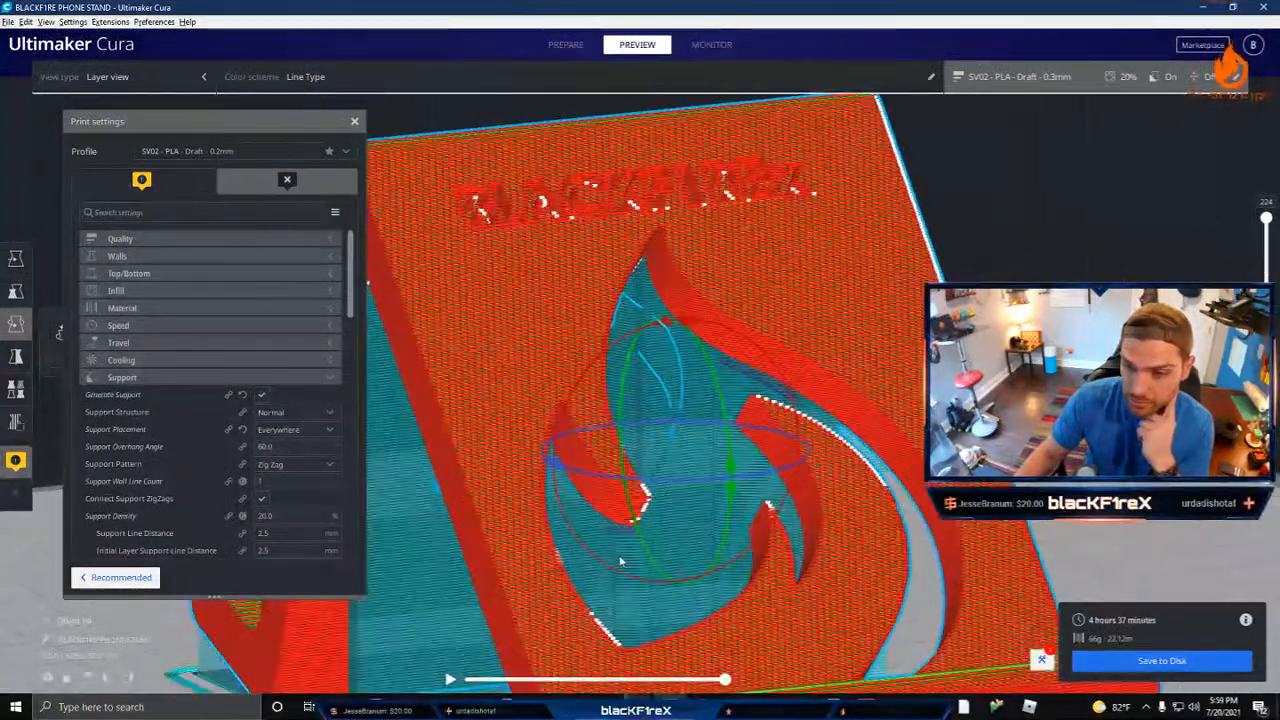
scroll(620, 562, up, 8)
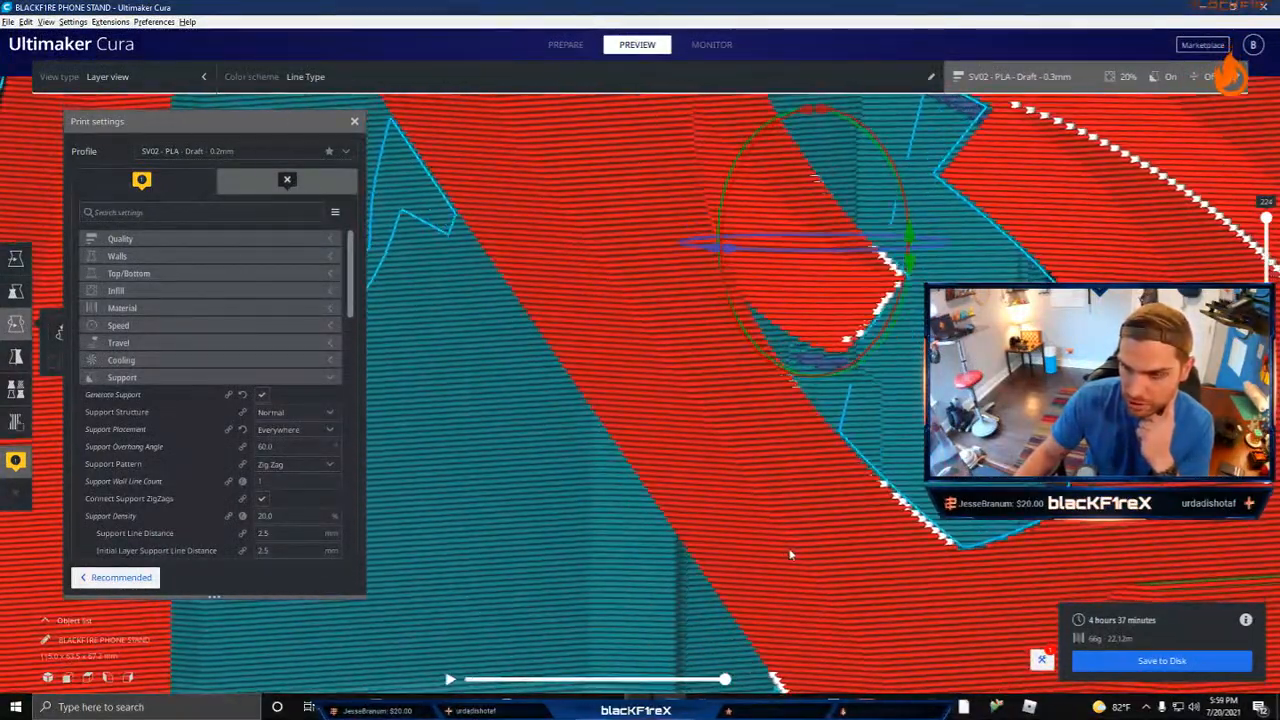
Step: Lower the layer preview to partway up the flame cutouts and inspect the supports beneath the cutout tips
right_drag(790, 554, 1085, 556)
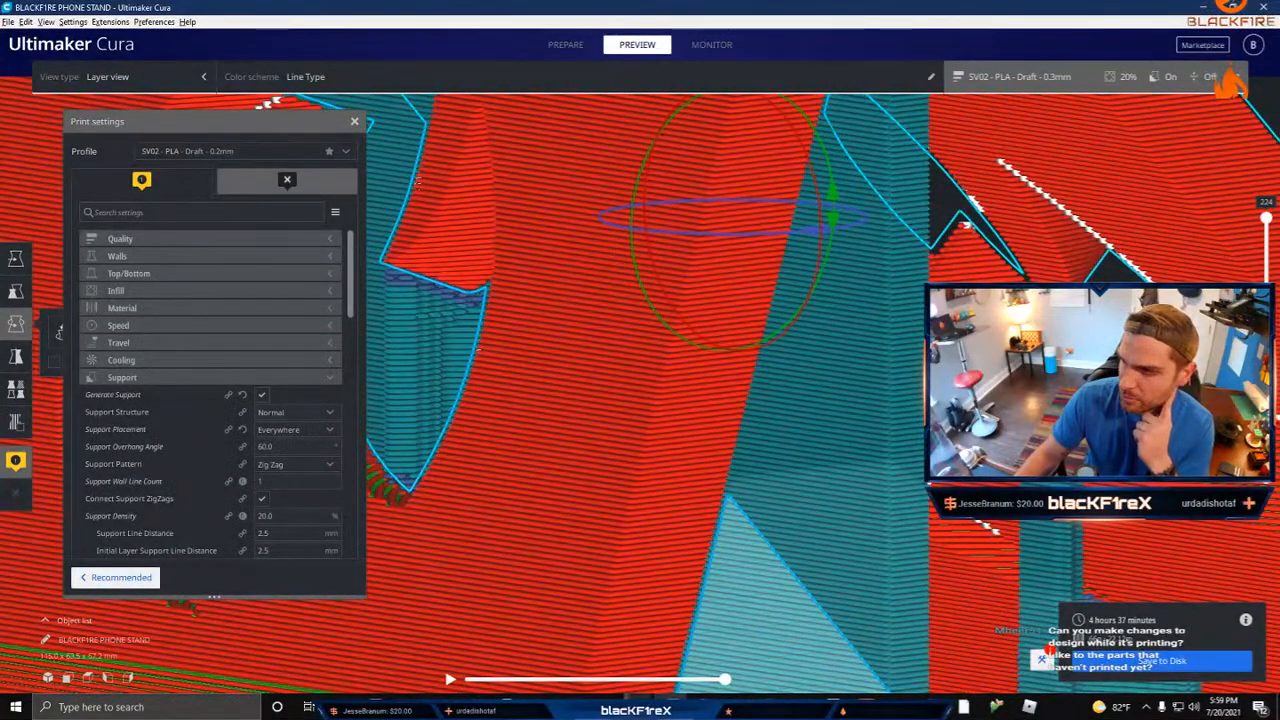
right_drag(1085, 505, 1024, 518)
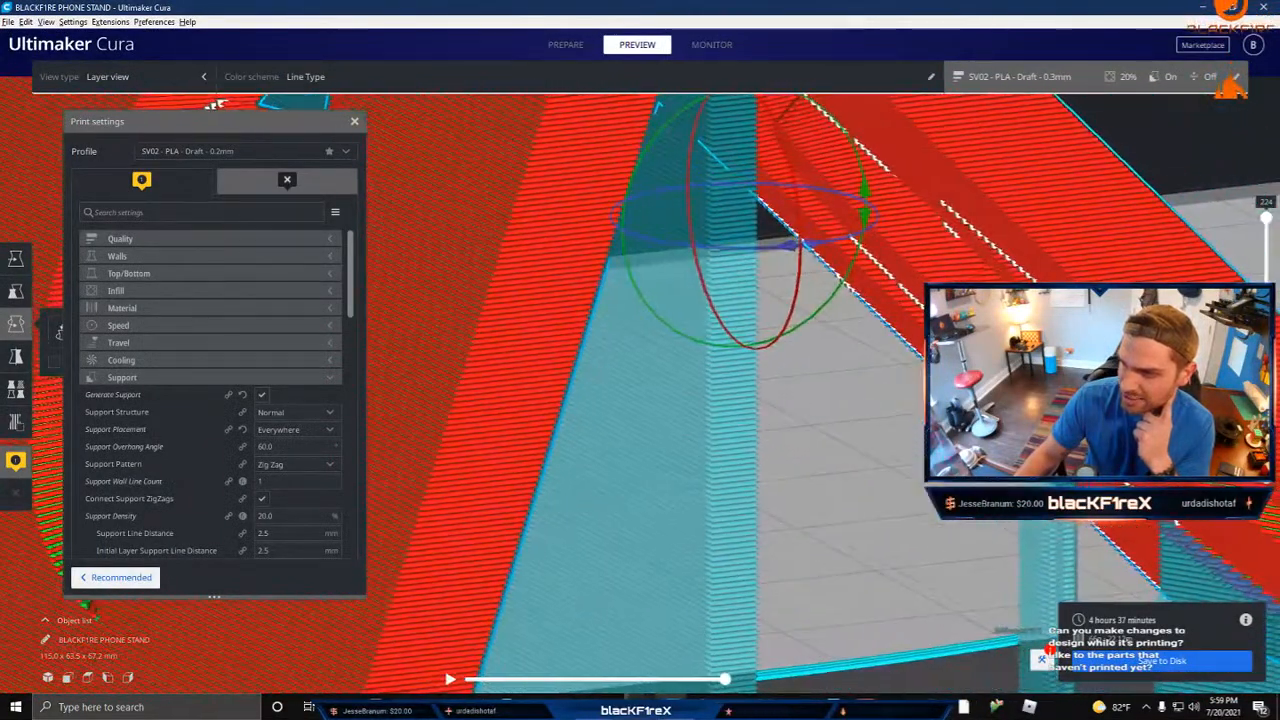
click(1260, 229)
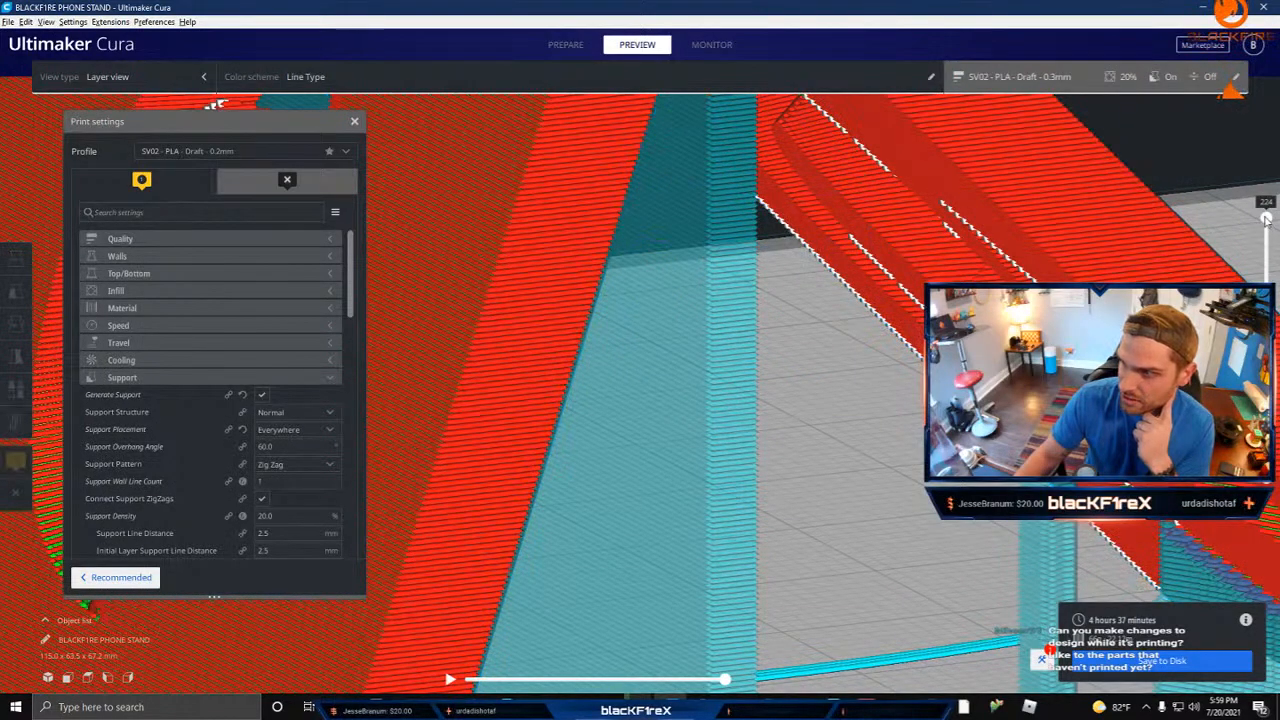
drag(1267, 221, 1267, 281)
right_drag(850, 400, 770, 315)
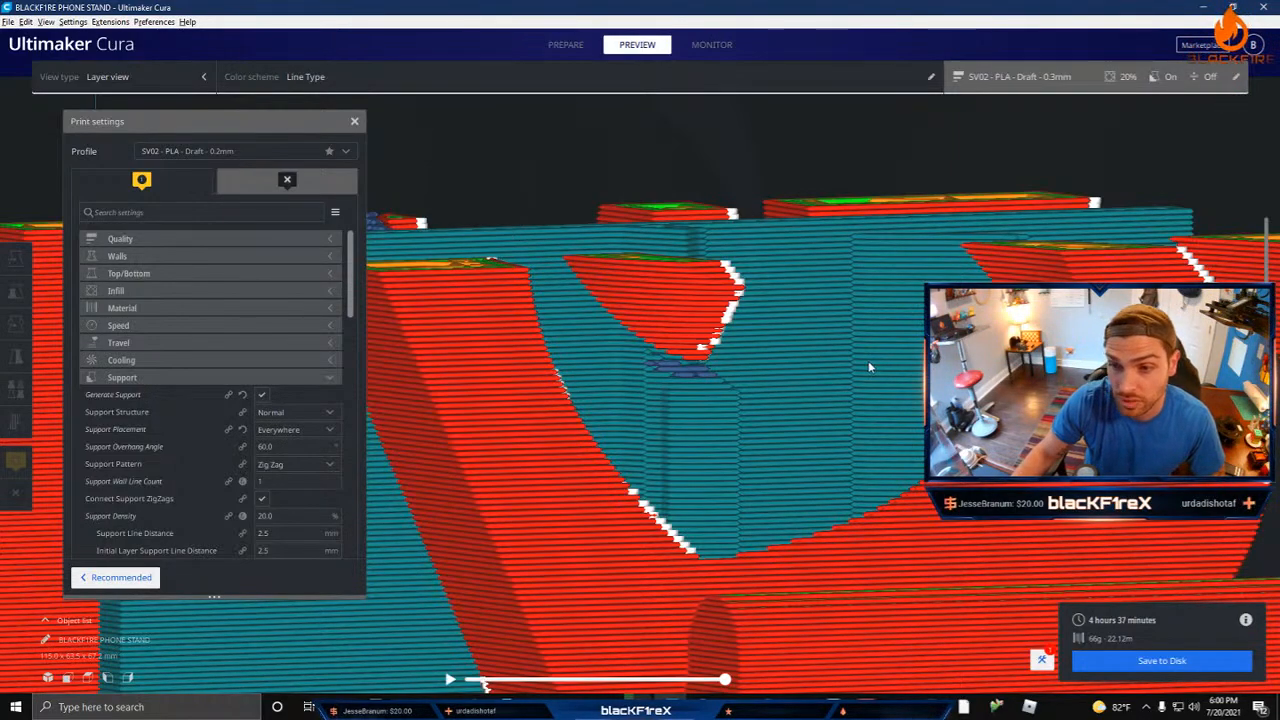
right_drag(869, 367, 608, 323)
scroll(762, 339, down, 4)
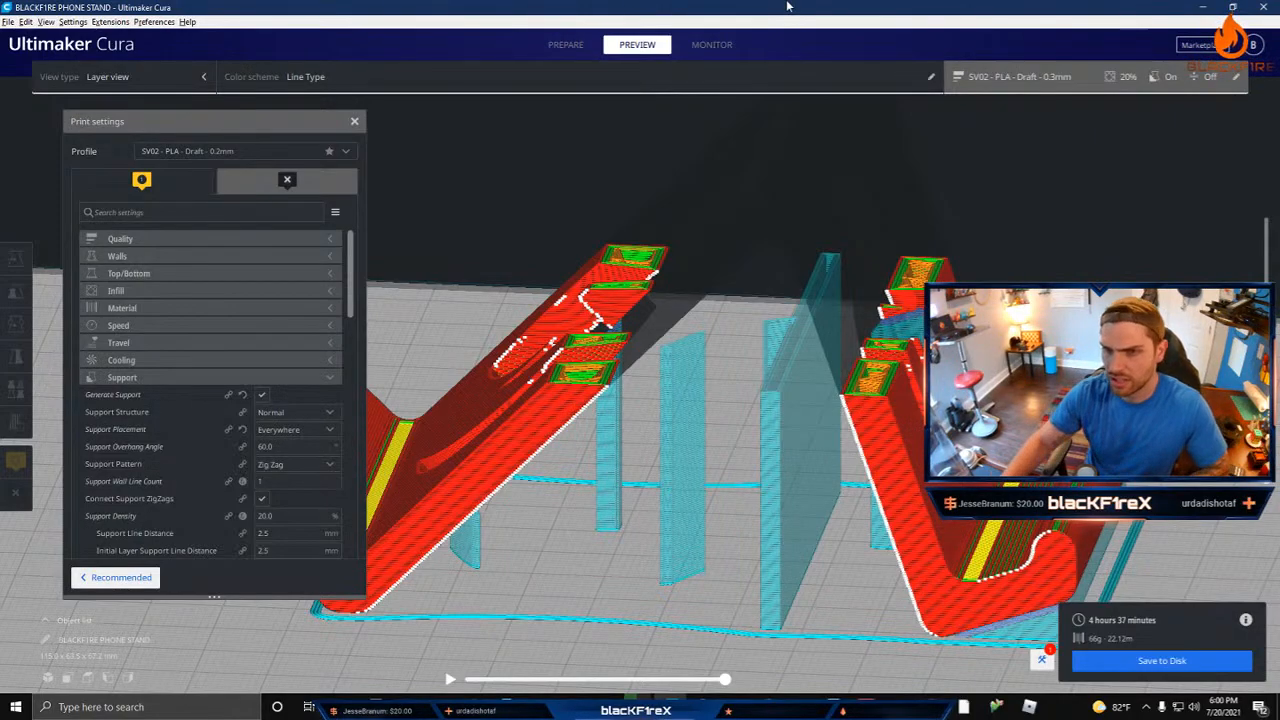
Step: Examine the sliced arms and freestanding support columns of the stand from the side and from above
right_drag(694, 212, 808, 298)
right_drag(453, 376, 761, 294)
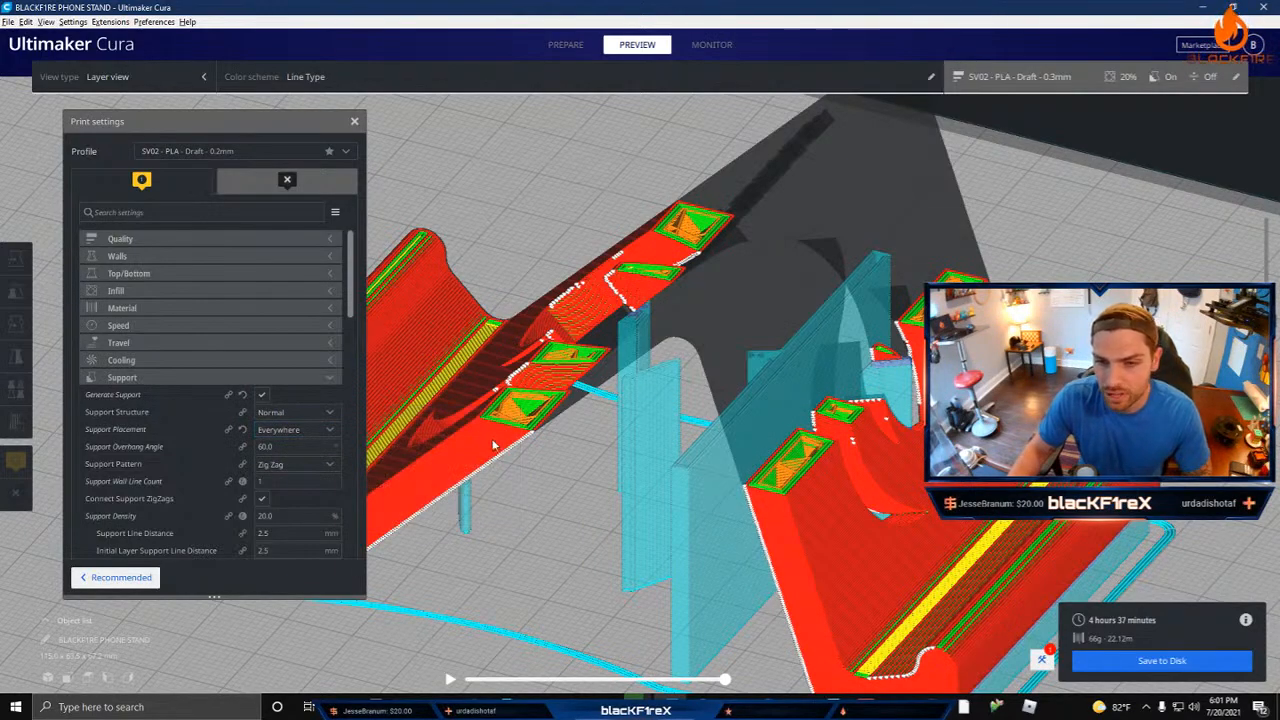
right_drag(493, 445, 580, 425)
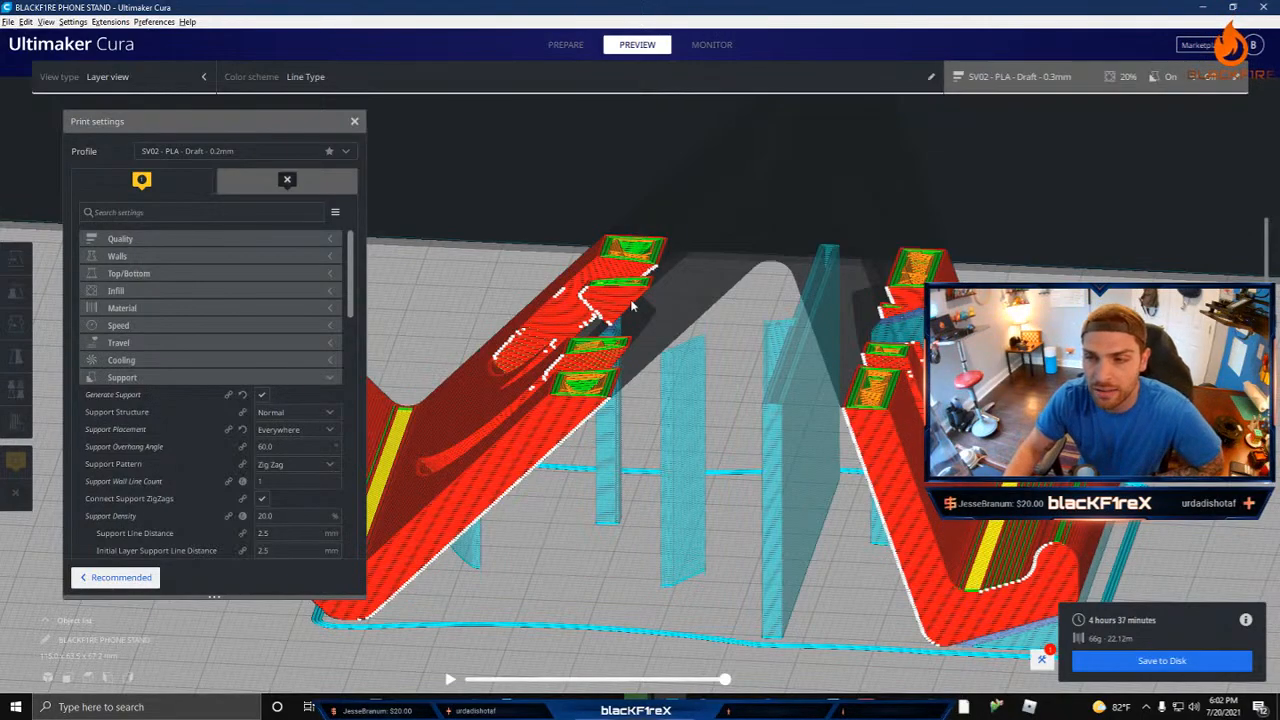
right_drag(742, 409, 782, 370)
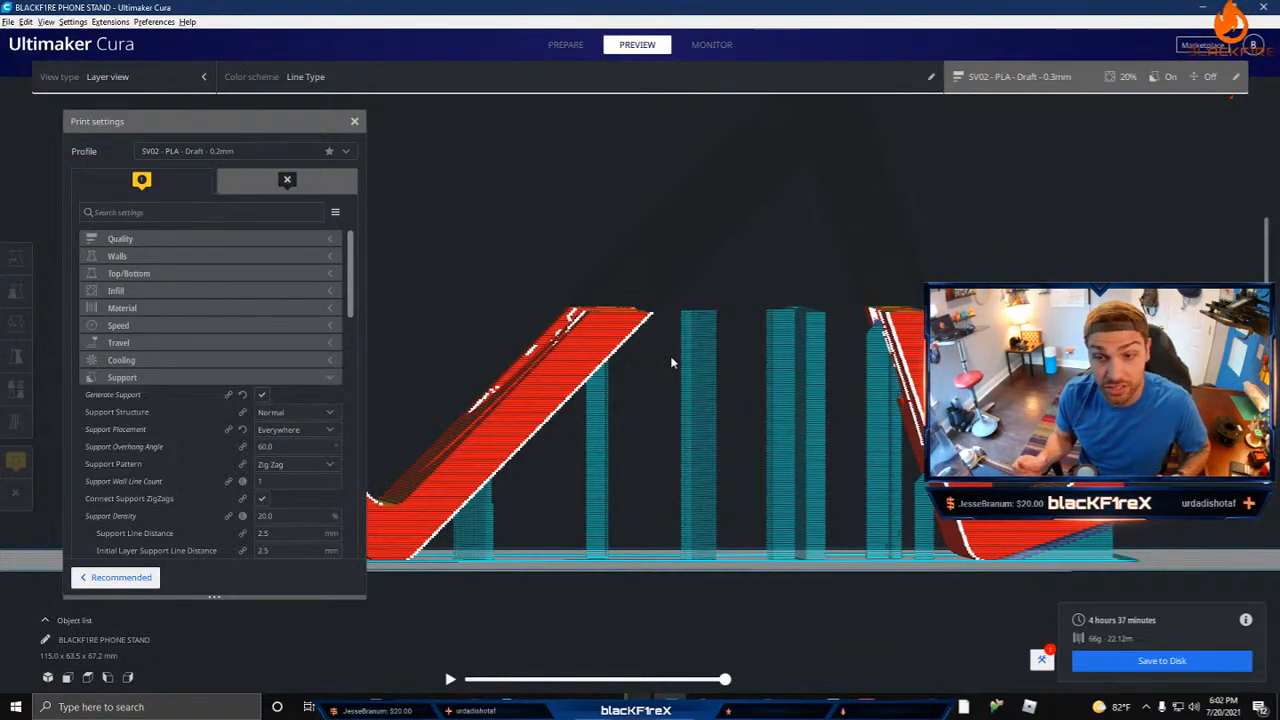
right_drag(639, 366, 770, 480)
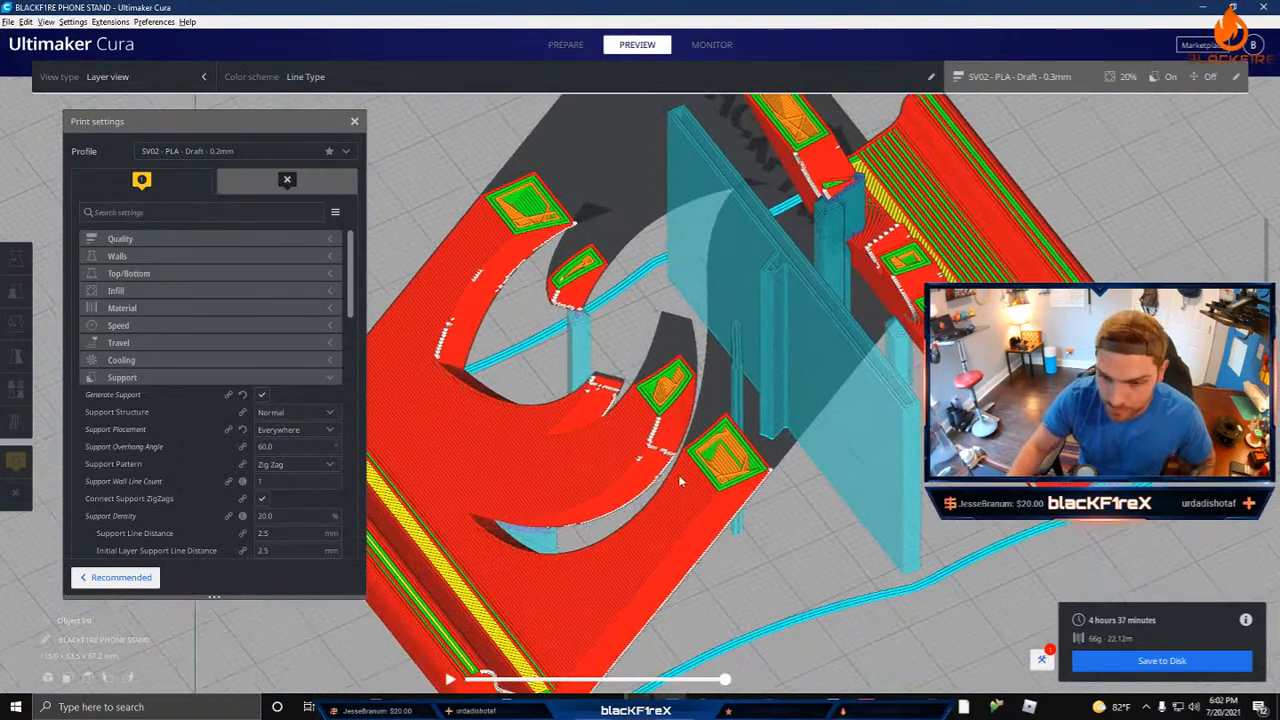
middle_drag(770, 480, 850, 380)
Step: Lower the preview to the first layer, check the foot's contact strip, and advance one layer to compare it
drag(1266, 430, 1266, 500)
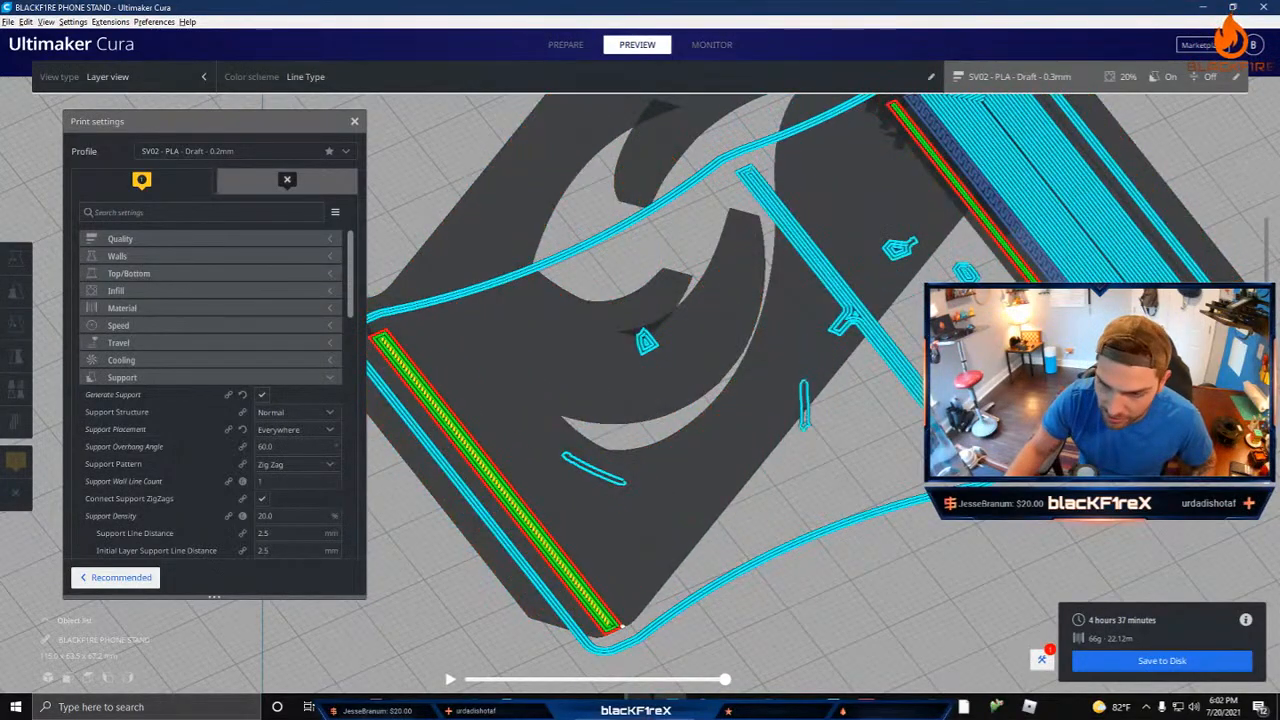
mouse_move(700, 400)
right_down()
mouse_move(765, 445)
mouse_move(704, 423)
right_up()
middle_drag(704, 423, 808, 373)
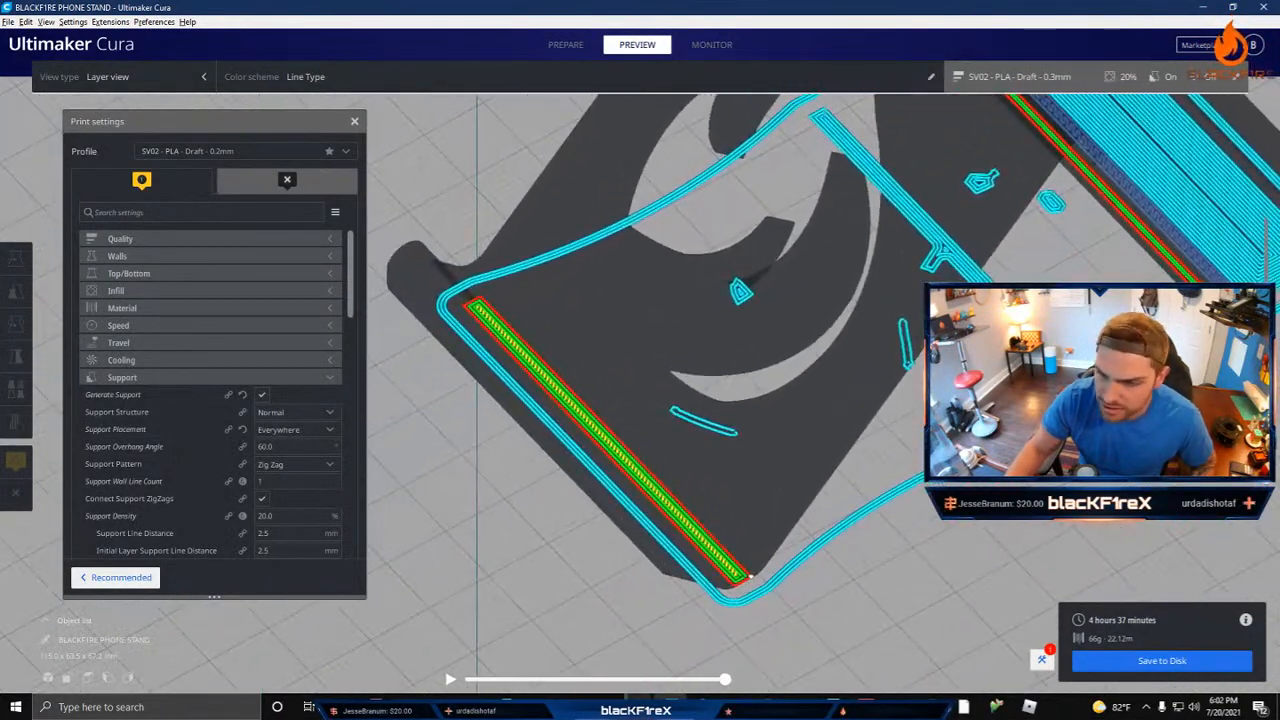
key(Up)
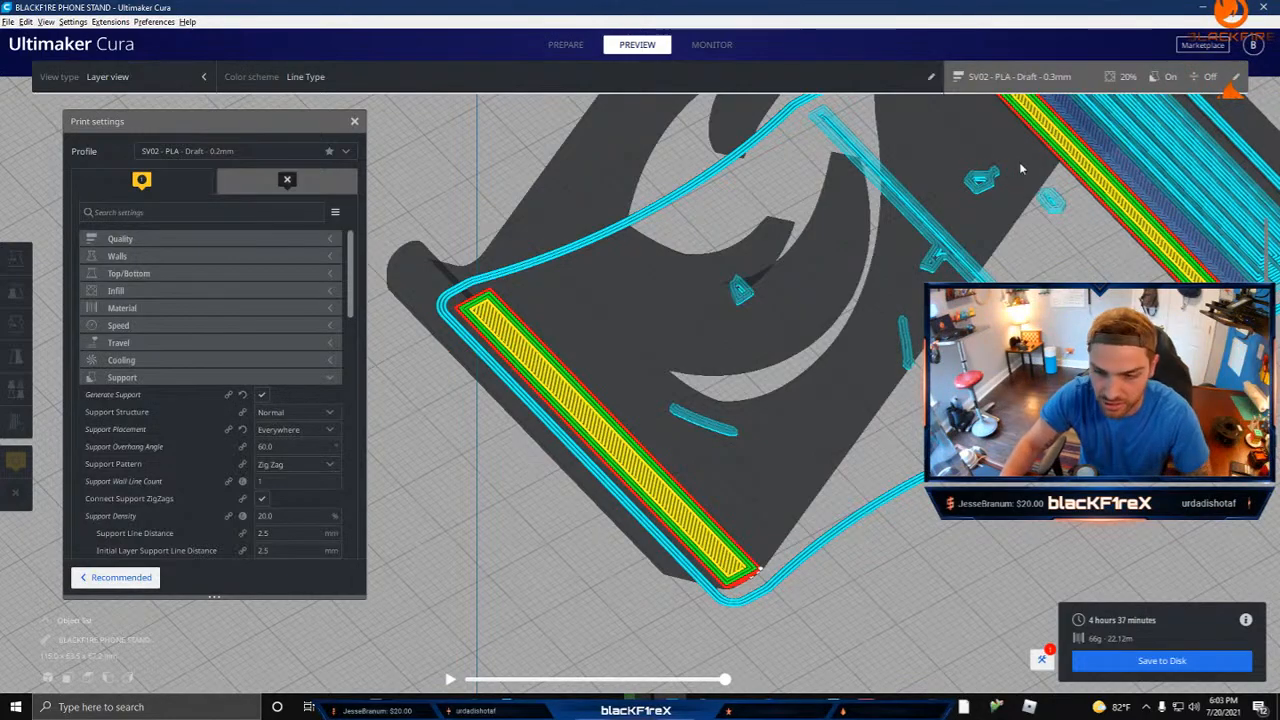
Step: Inspect the bottom layers of both feet, the support bases and the surrounding skirt from several angles
right_drag(729, 335, 825, 345)
middle_drag(1120, 430, 876, 440)
right_drag(925, 480, 1014, 537)
right_drag(971, 580, 955, 547)
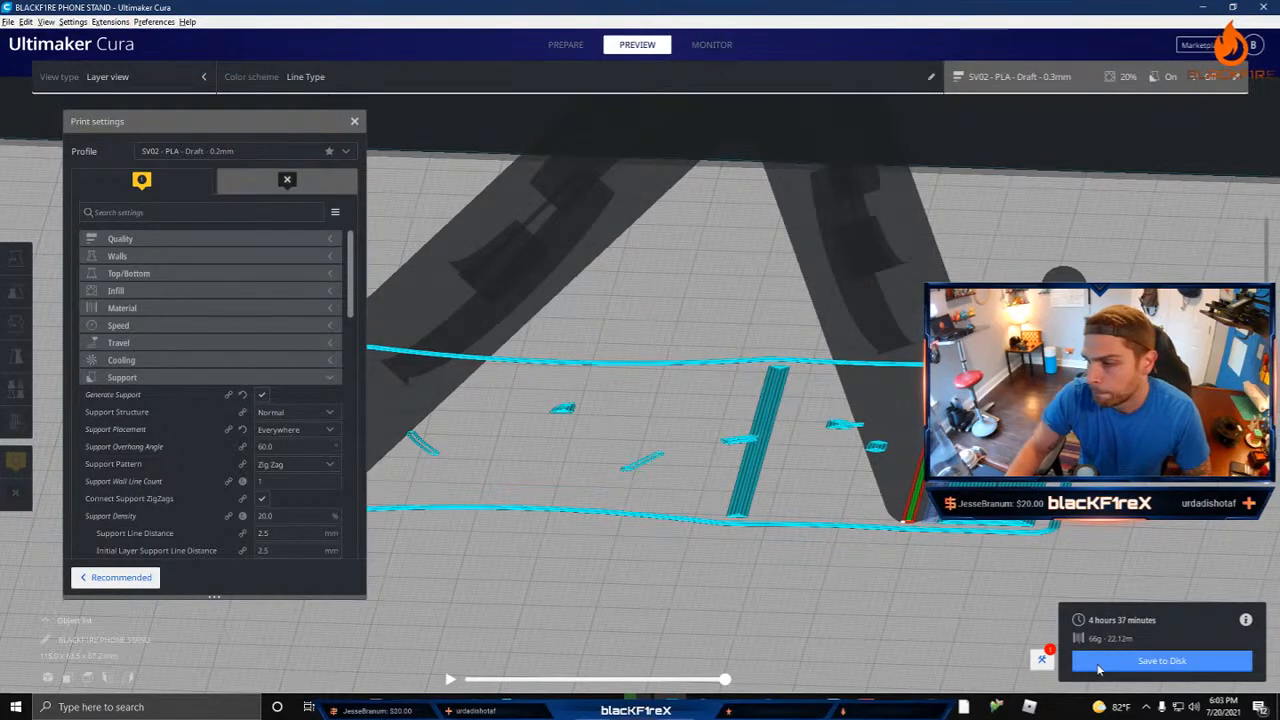
right_drag(738, 490, 814, 527)
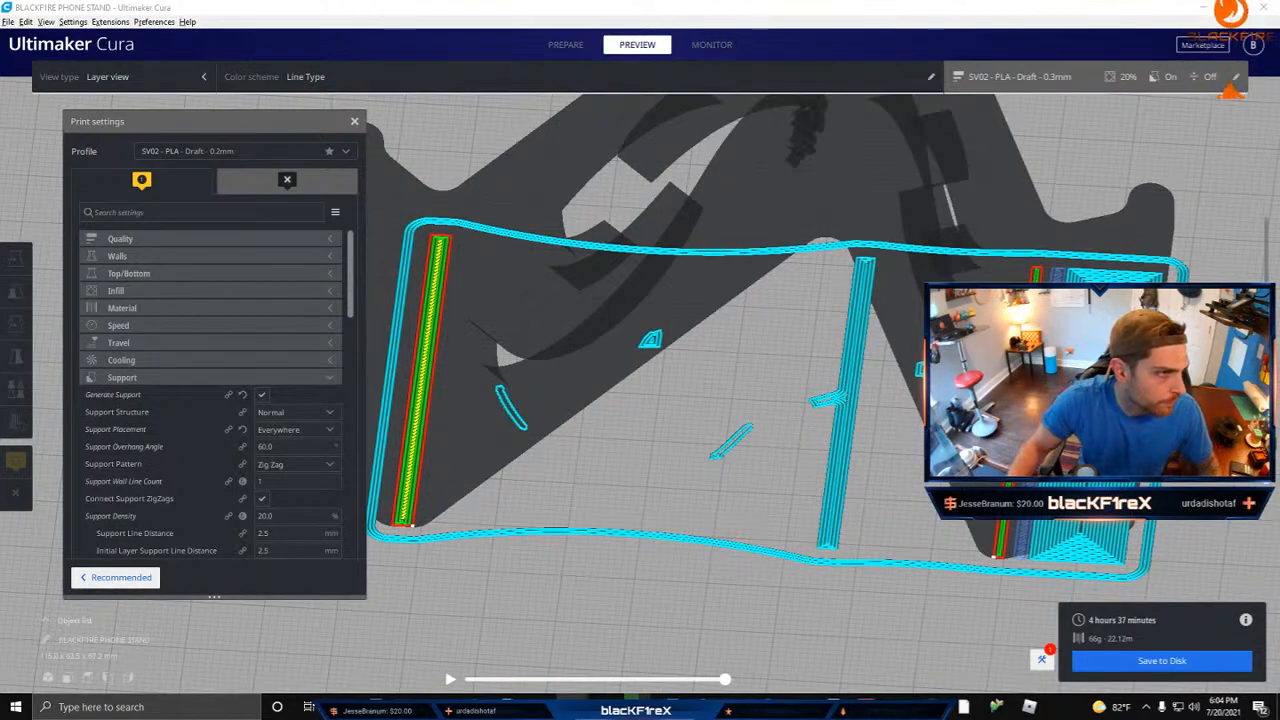
Step: Switch to the Google Photos video of the 3D printer in the browser and play it muted in full screen
key(alt+Tab)
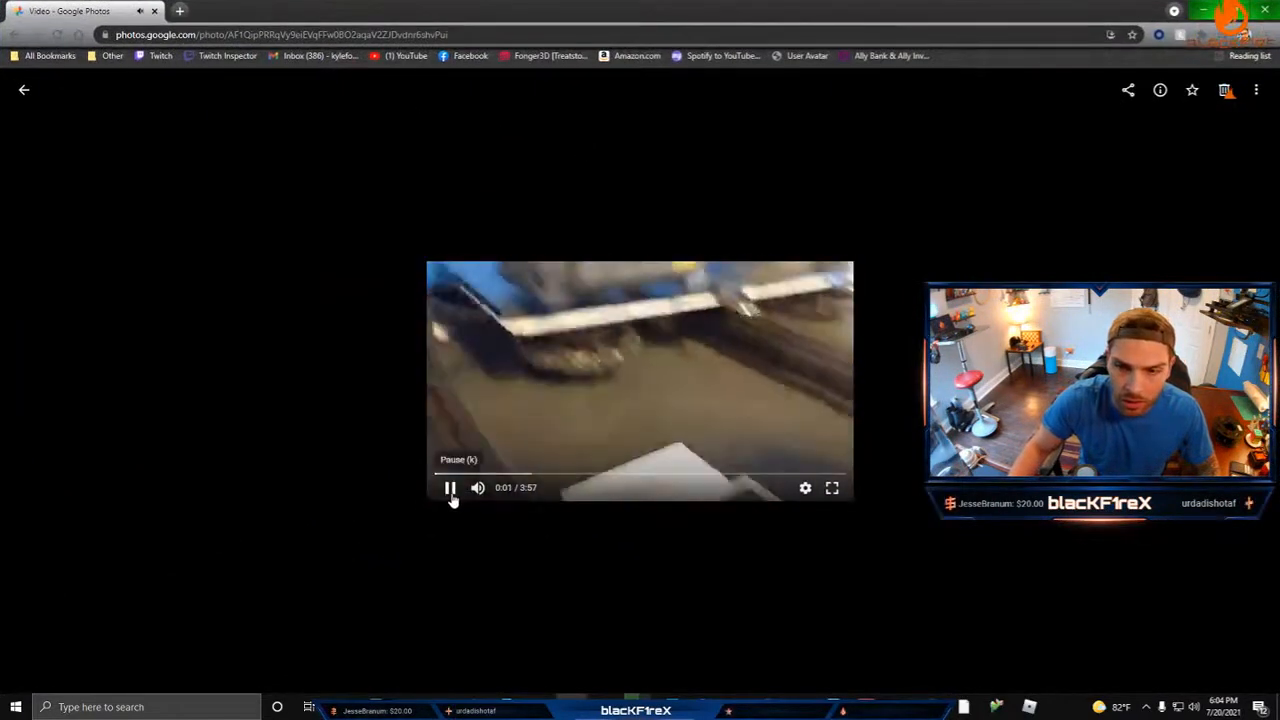
click(450, 488)
click(452, 488)
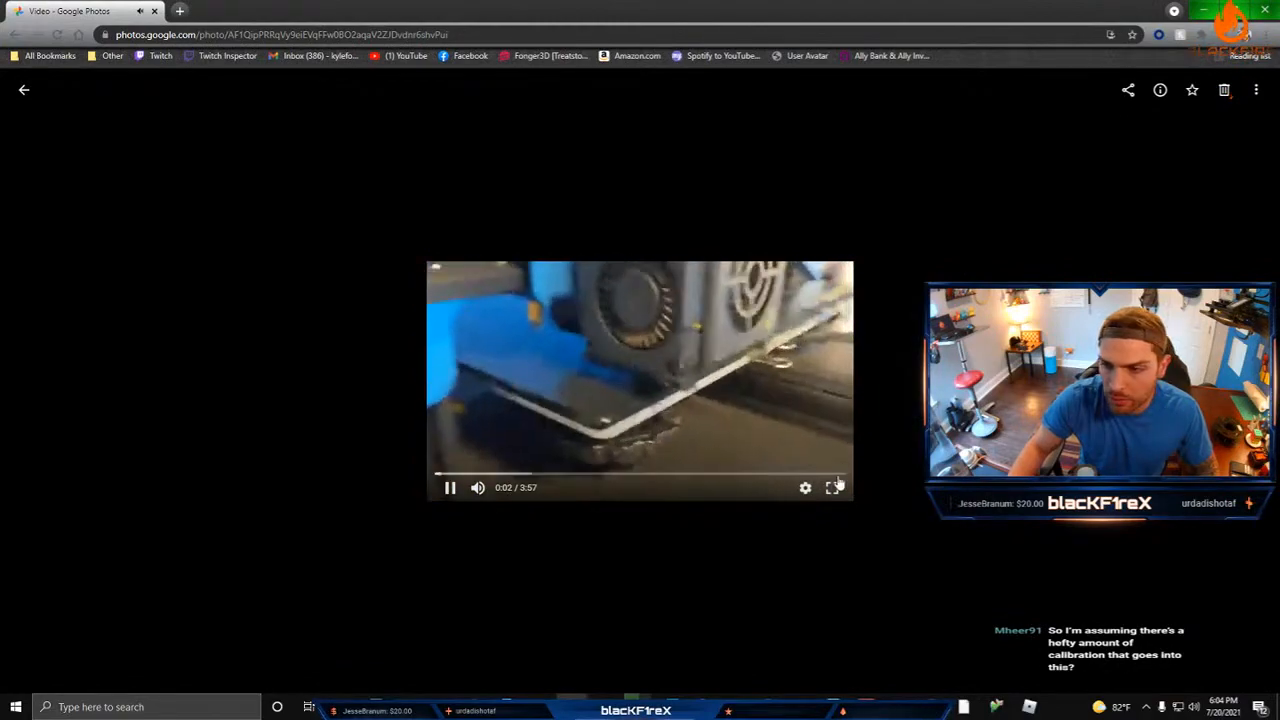
click(478, 488)
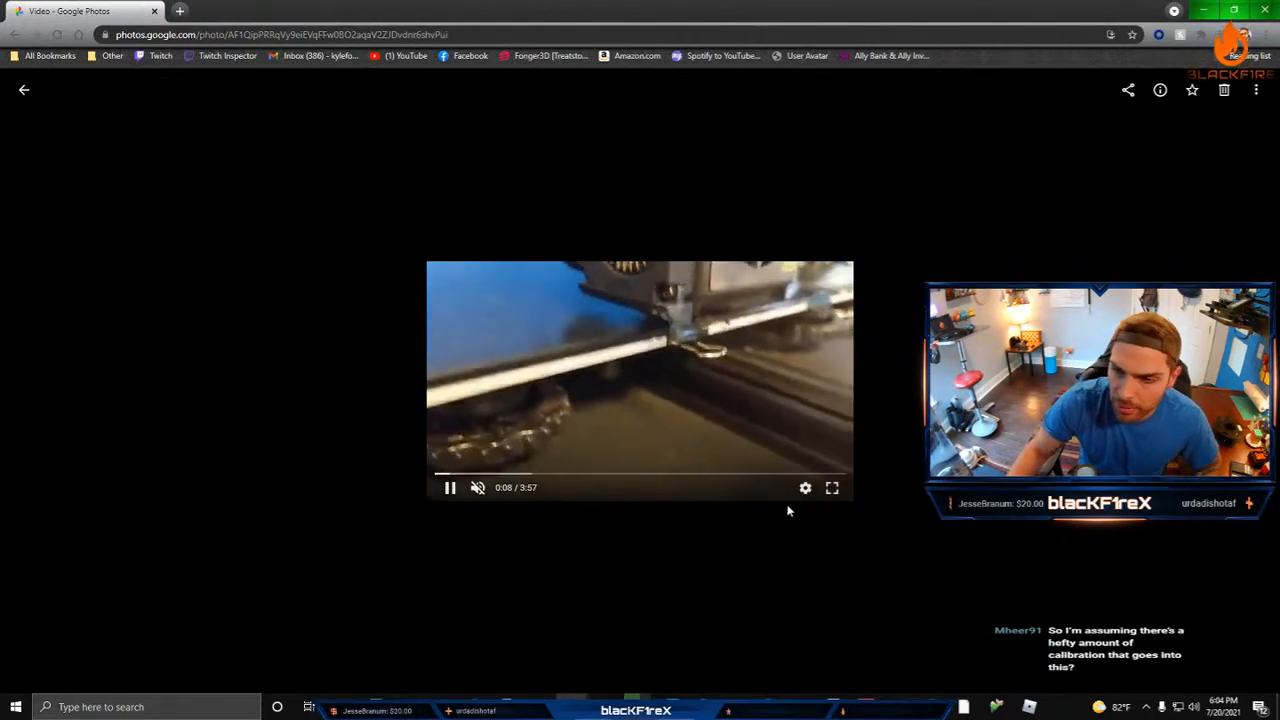
click(832, 488)
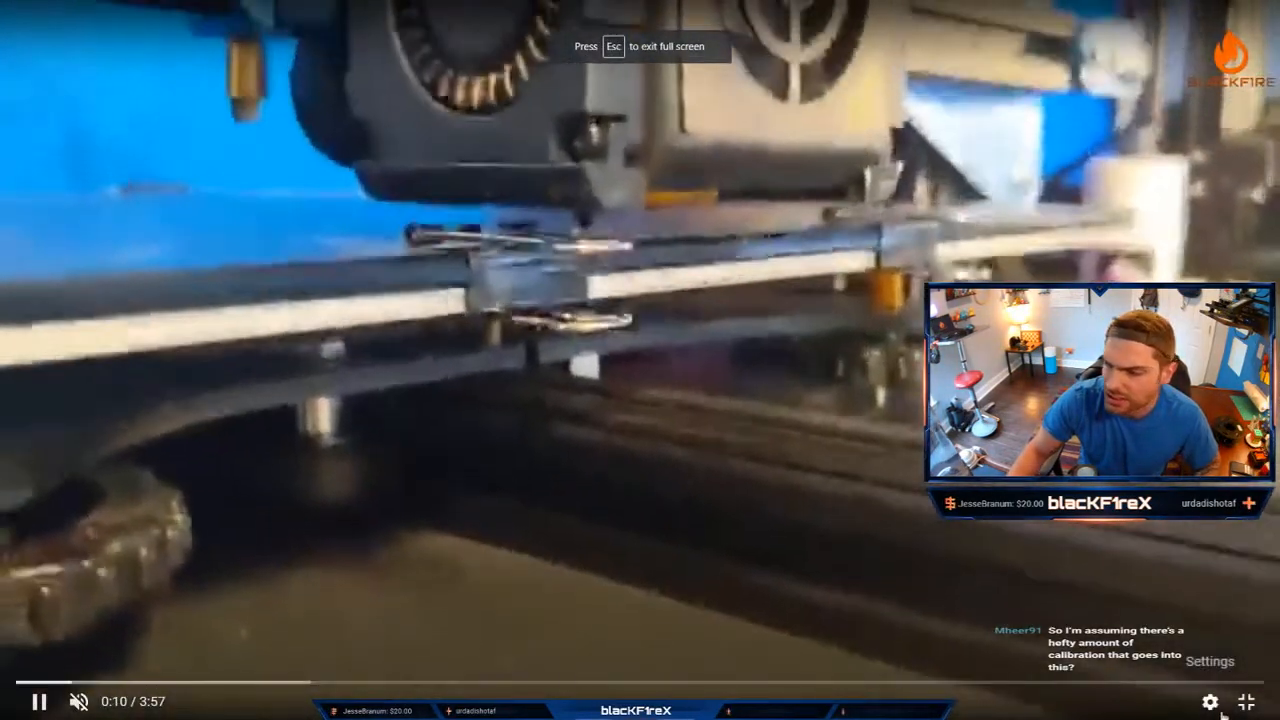
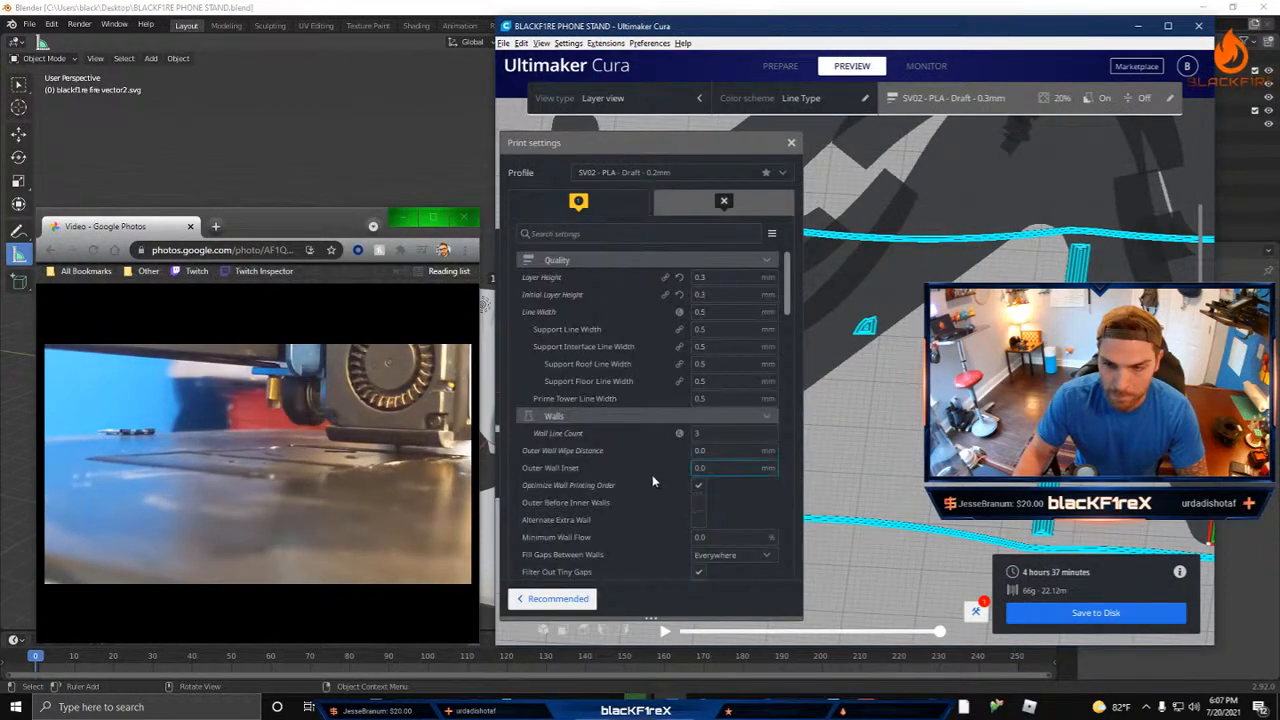
Step: Review the Quality and Walls print settings of the SV02 - PLA profile
right_click(598, 342)
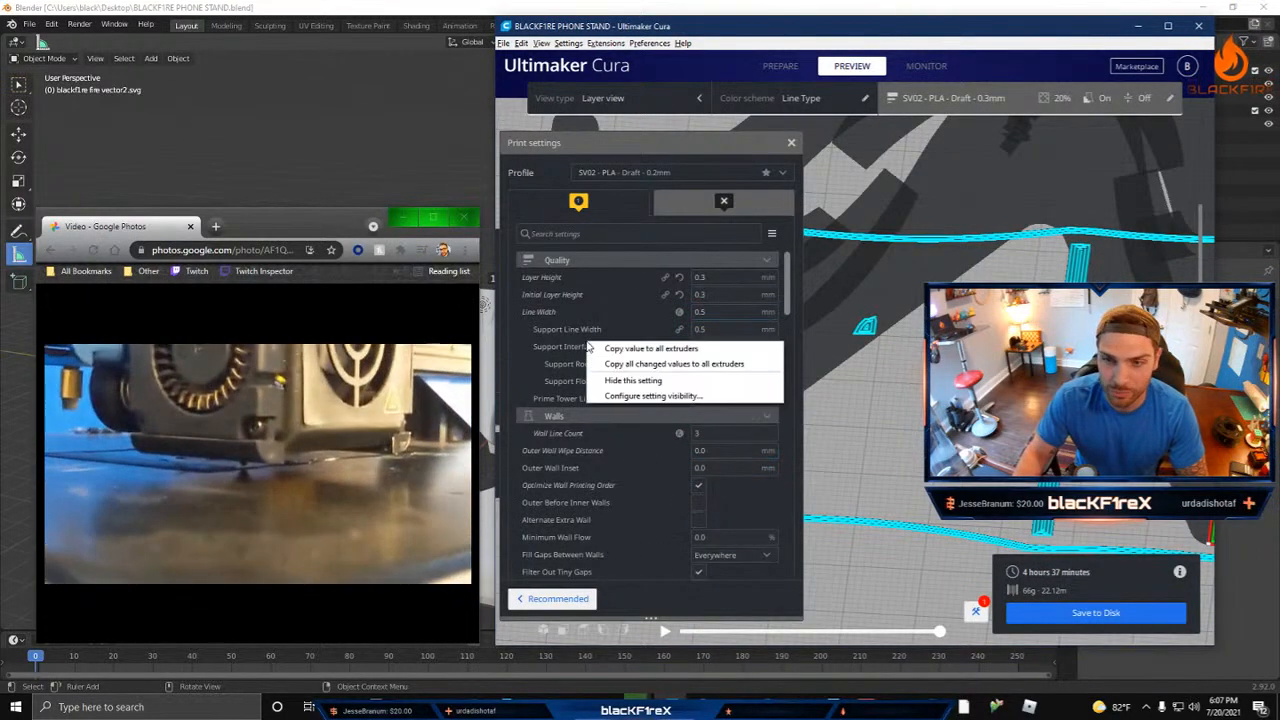
click(634, 258)
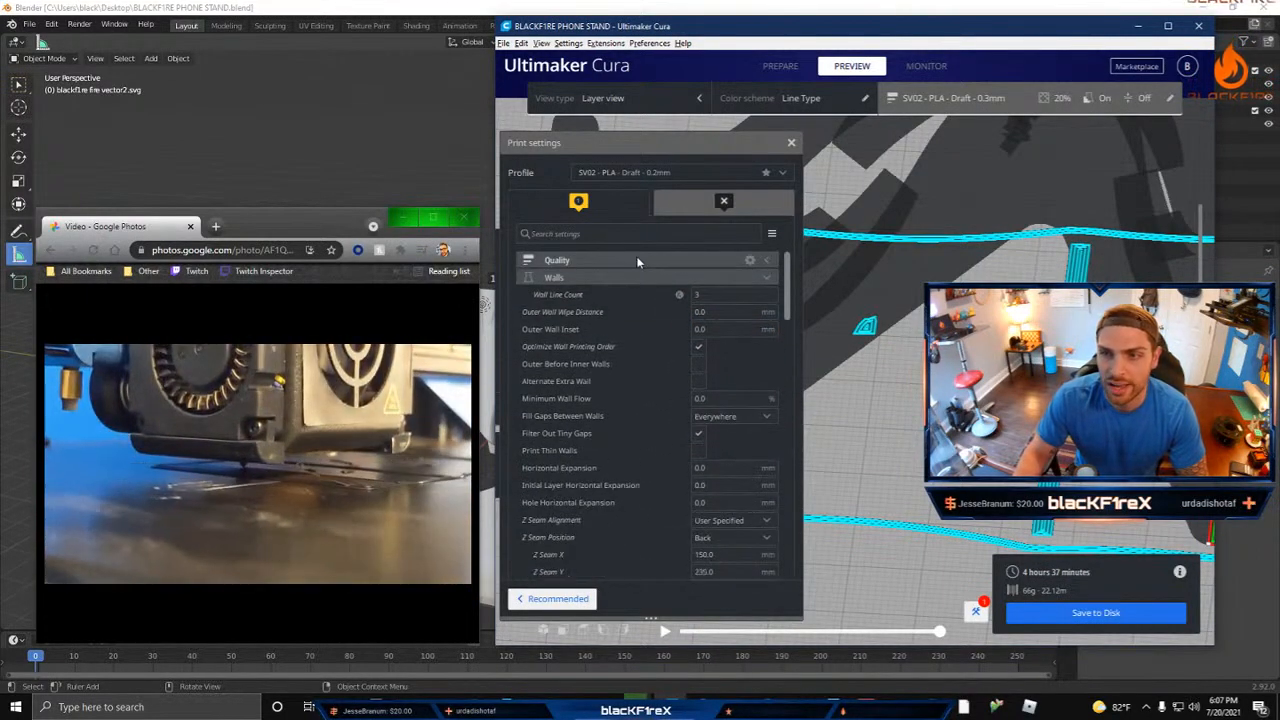
click(637, 260)
scroll(629, 370, down, 1)
scroll(630, 369, down, 5)
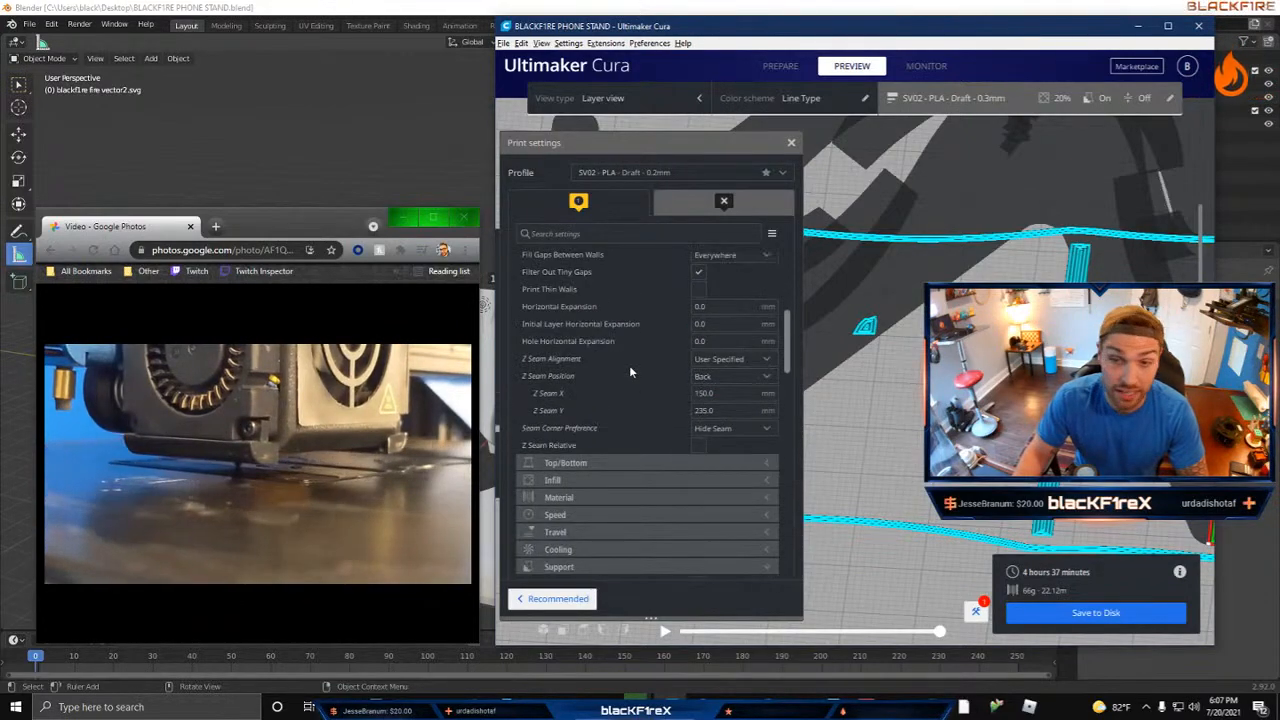
scroll(632, 367, up, 6)
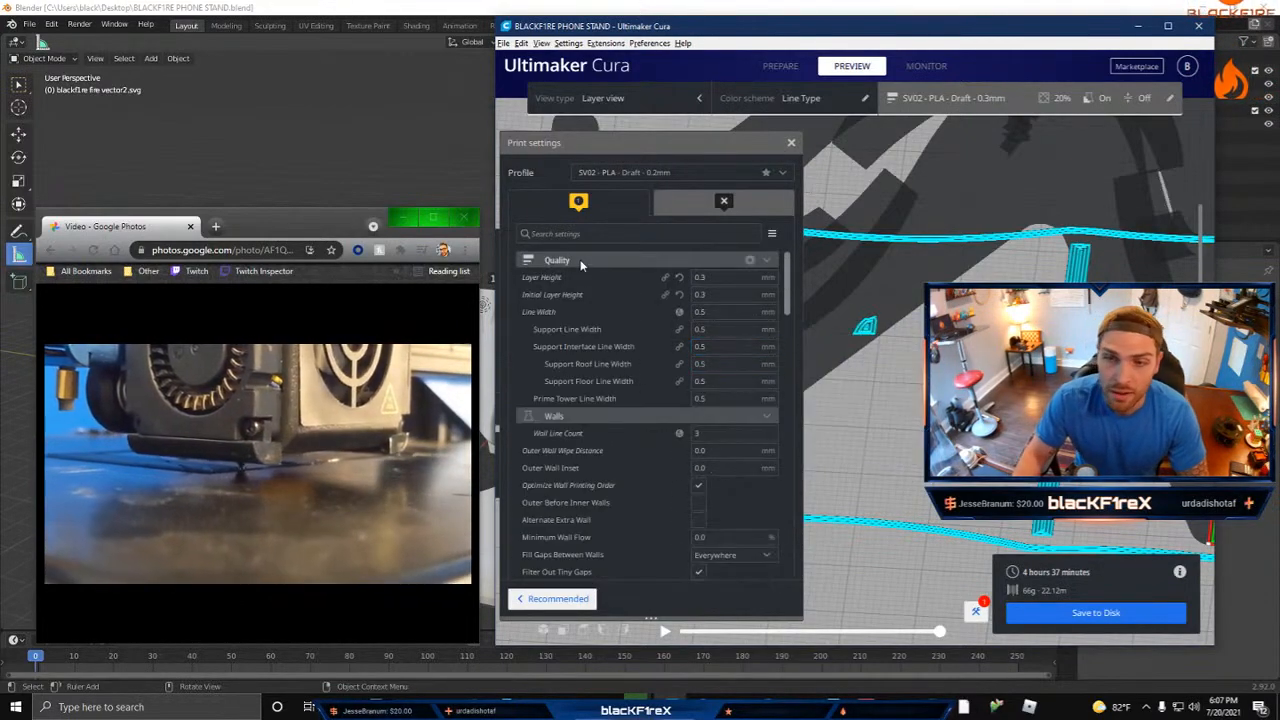
Step: Open the profile management preferences and set the setting visibility to the Basic preset
click(654, 173)
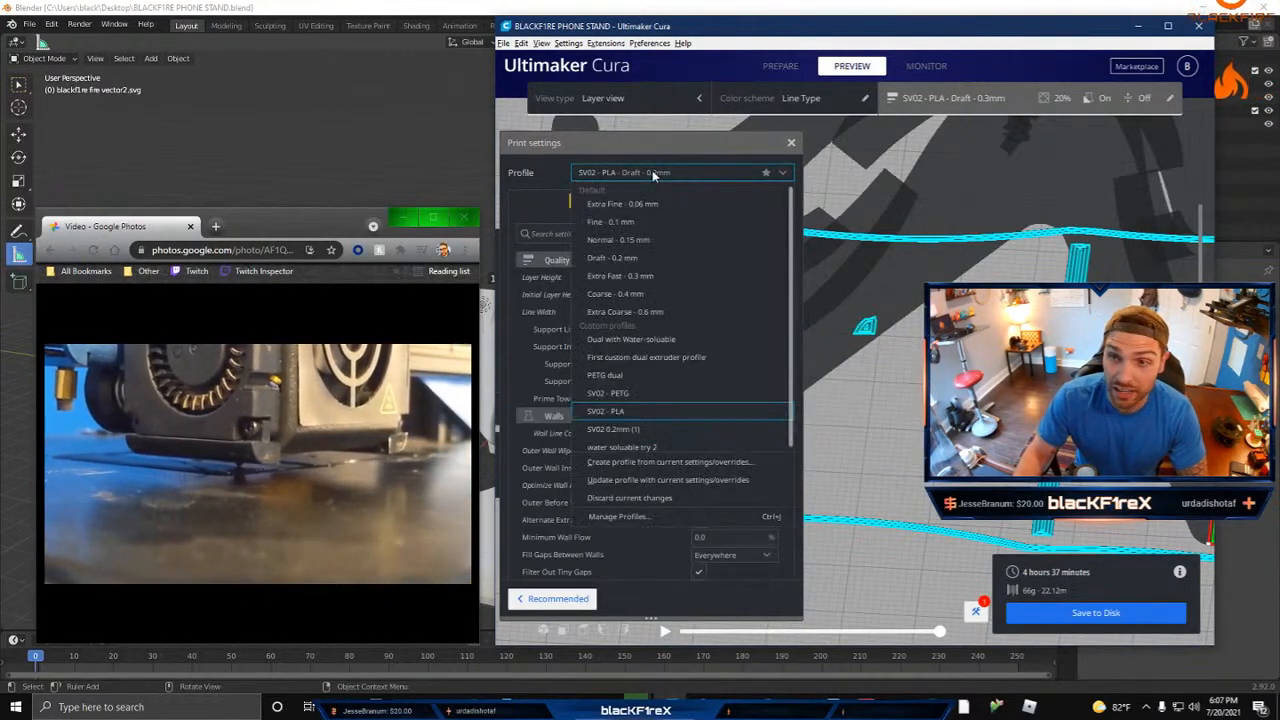
click(662, 516)
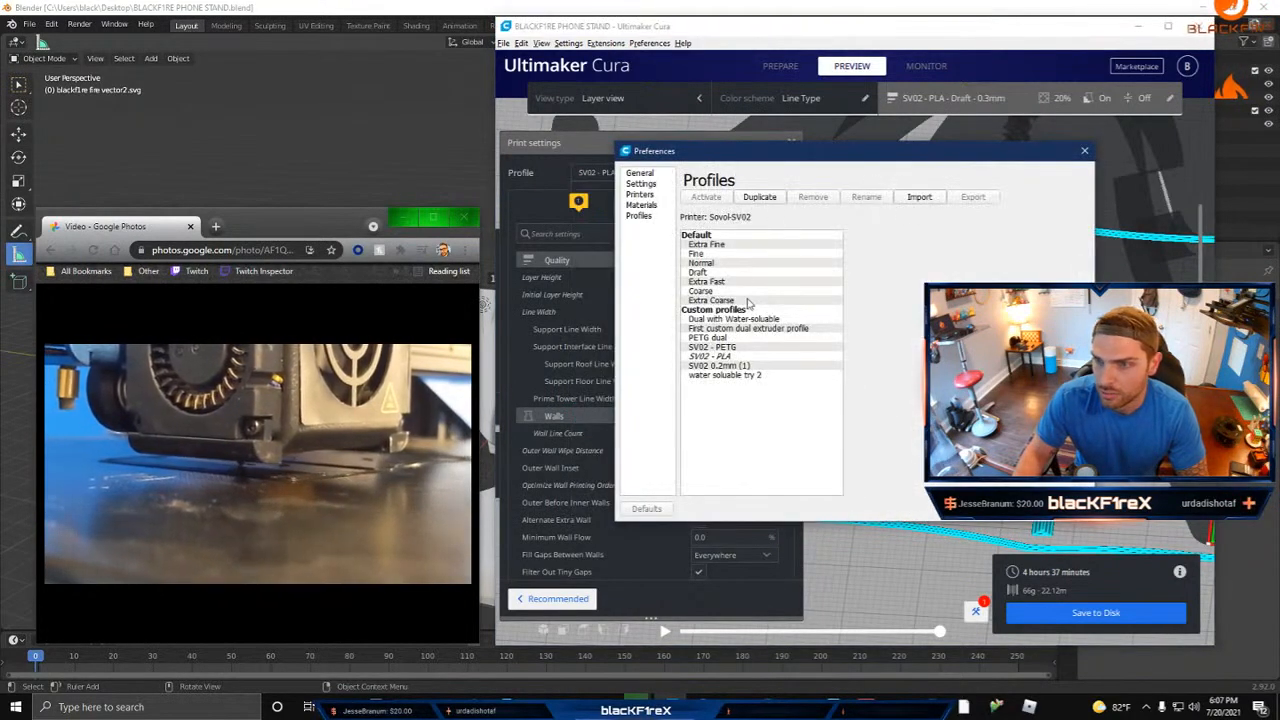
click(641, 184)
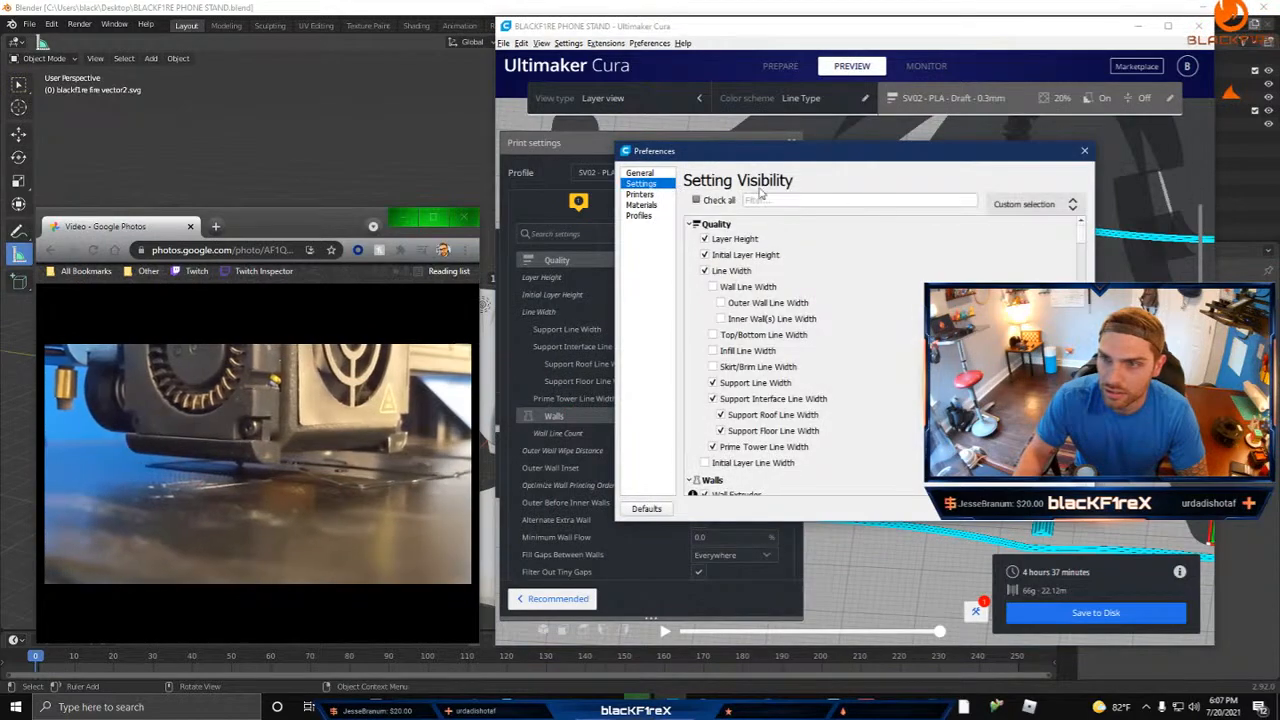
click(1030, 205)
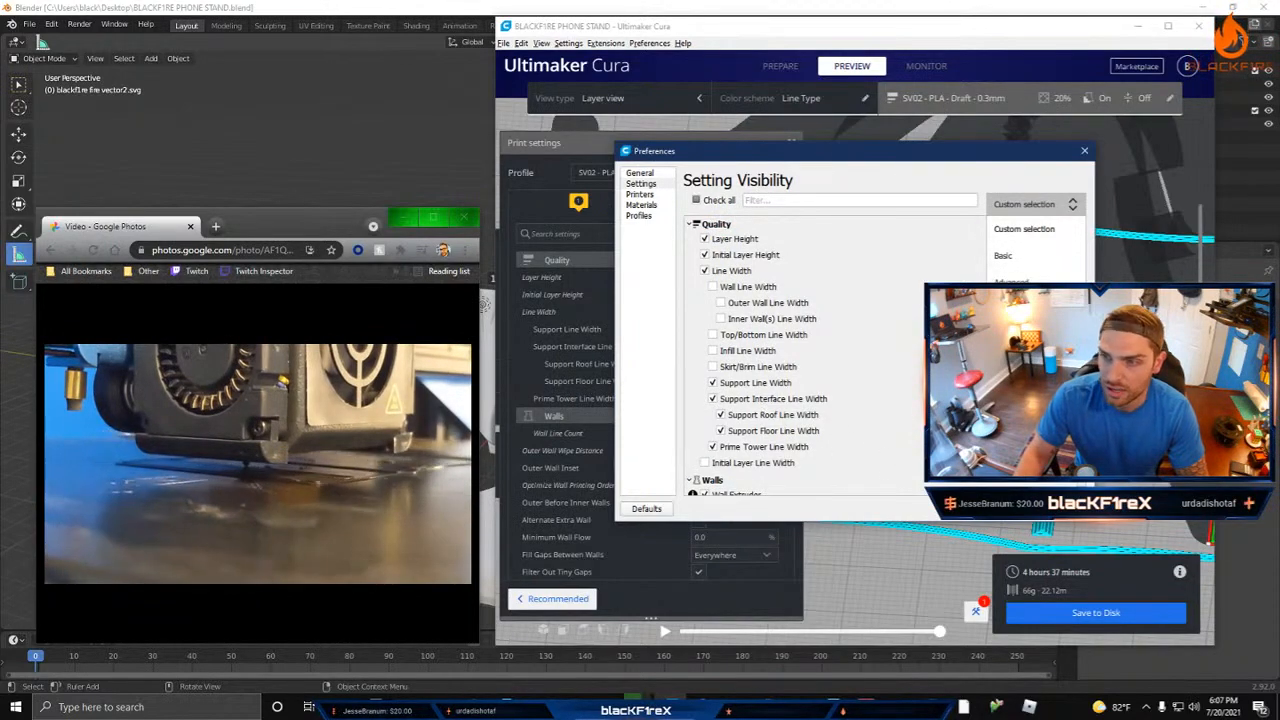
click(1004, 256)
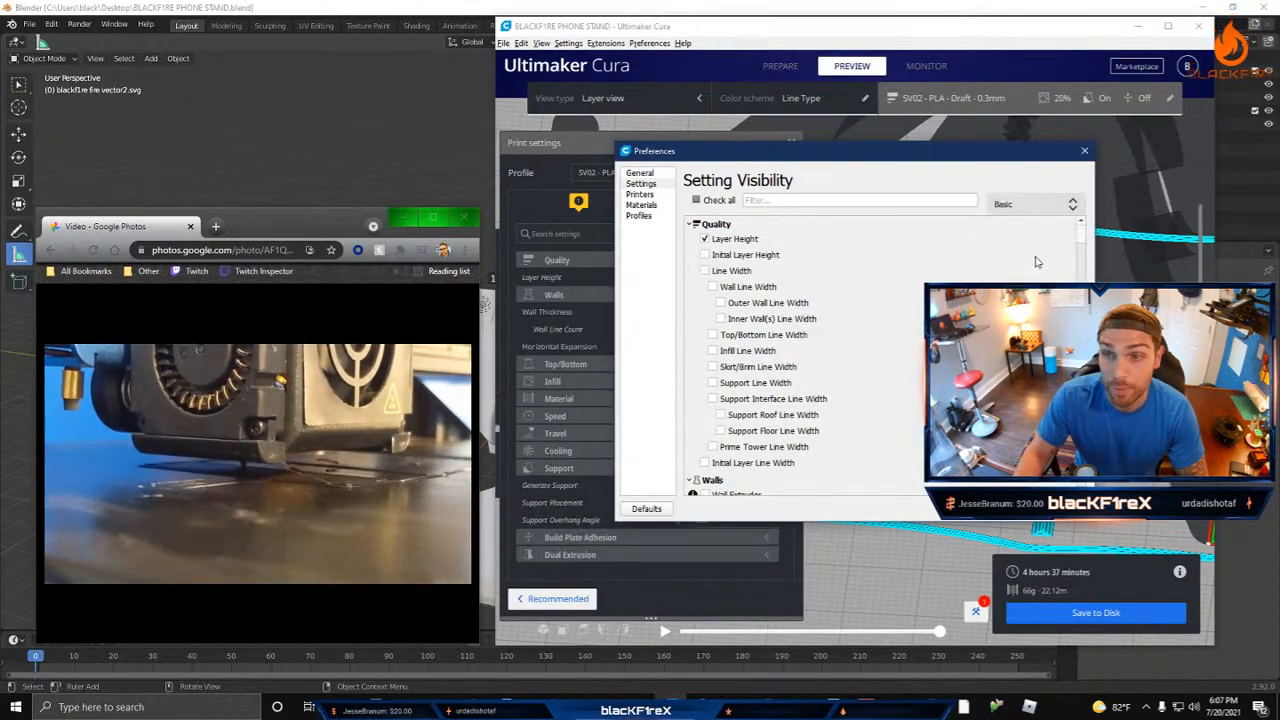
click(1063, 509)
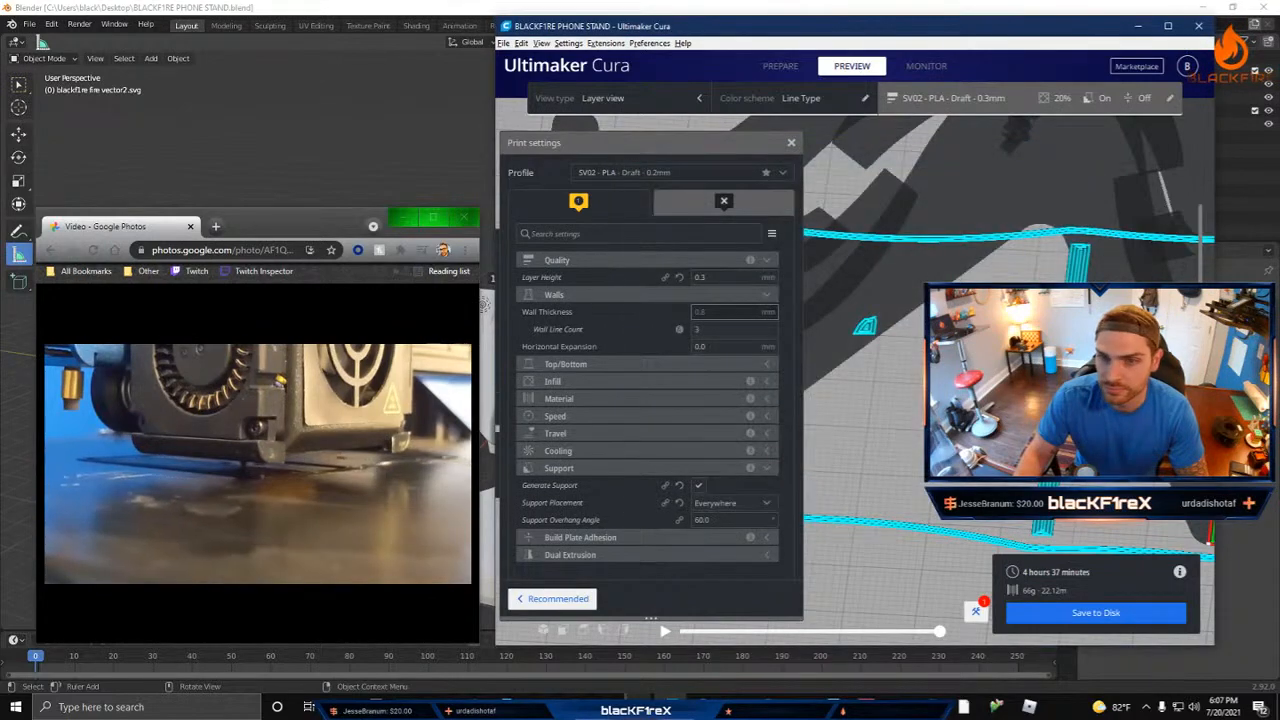
Step: Expand the Top/Bottom, Infill, Material, Speed, Travel and Cooling categories and review their basic settings
click(654, 368)
scroll(640, 450, down, 1)
click(652, 420)
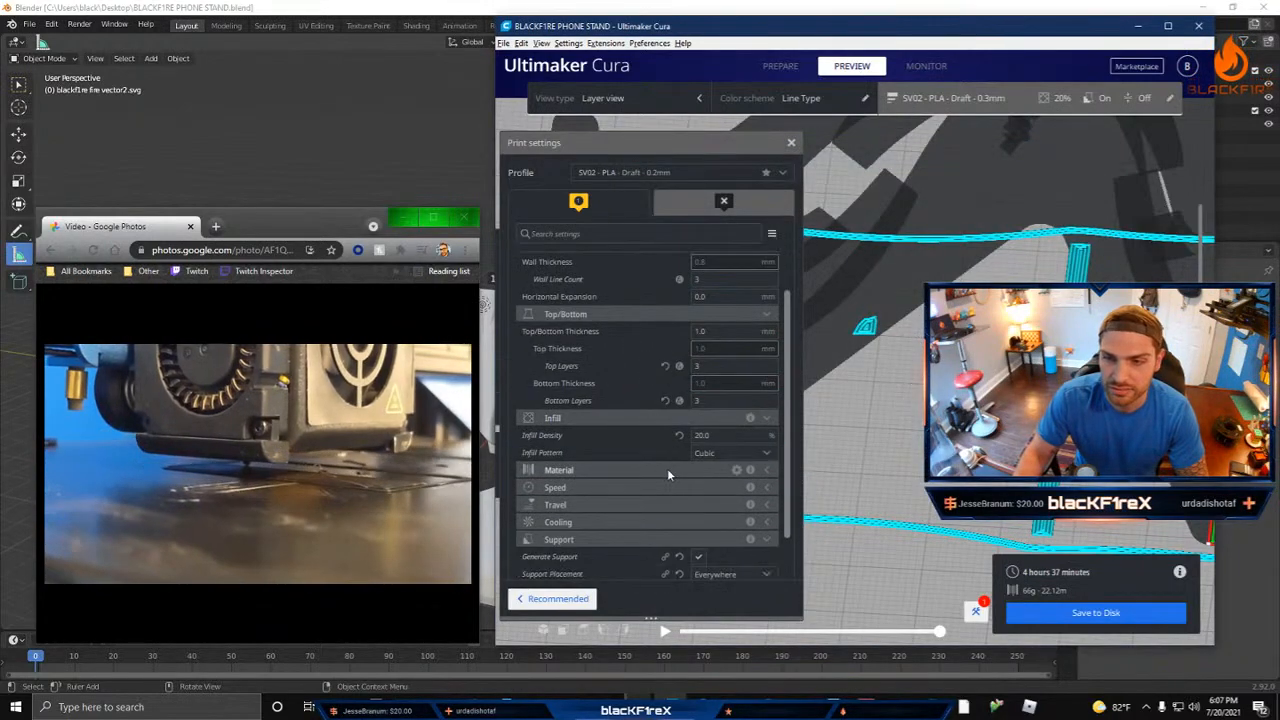
click(667, 470)
scroll(678, 415, down, 2)
click(672, 433)
scroll(675, 420, down, 1)
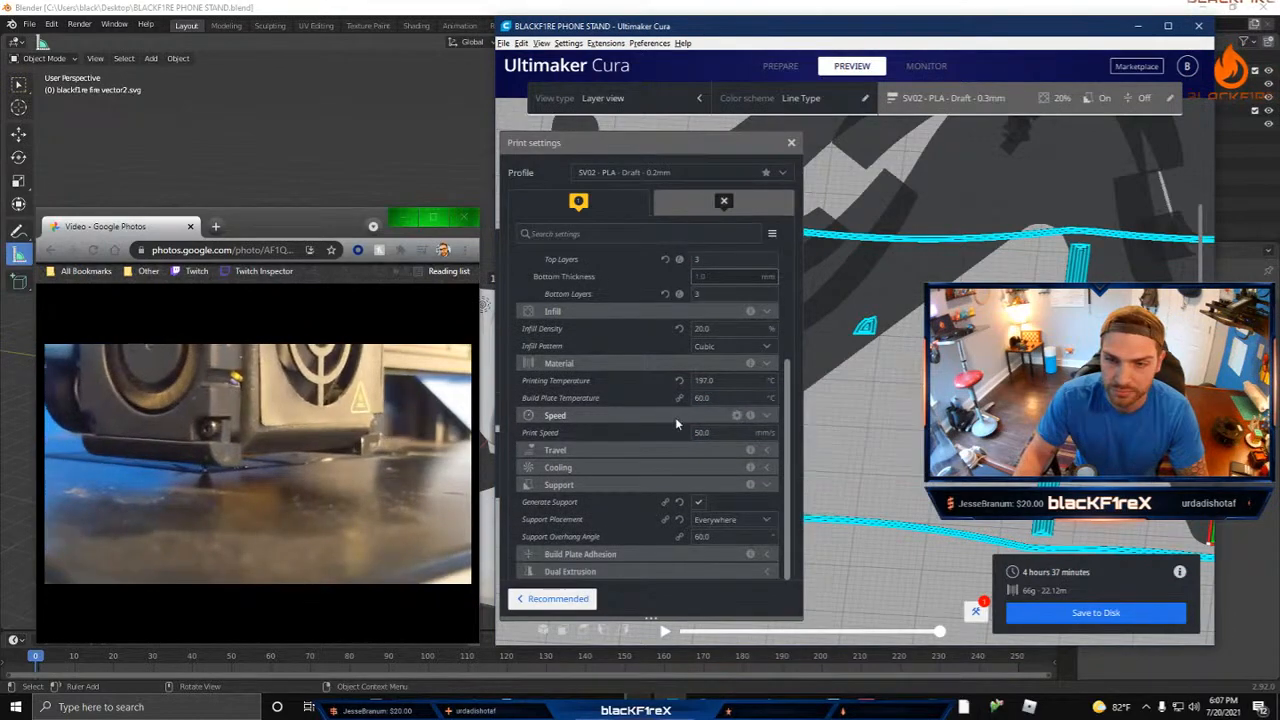
click(643, 449)
scroll(686, 445, down, 1)
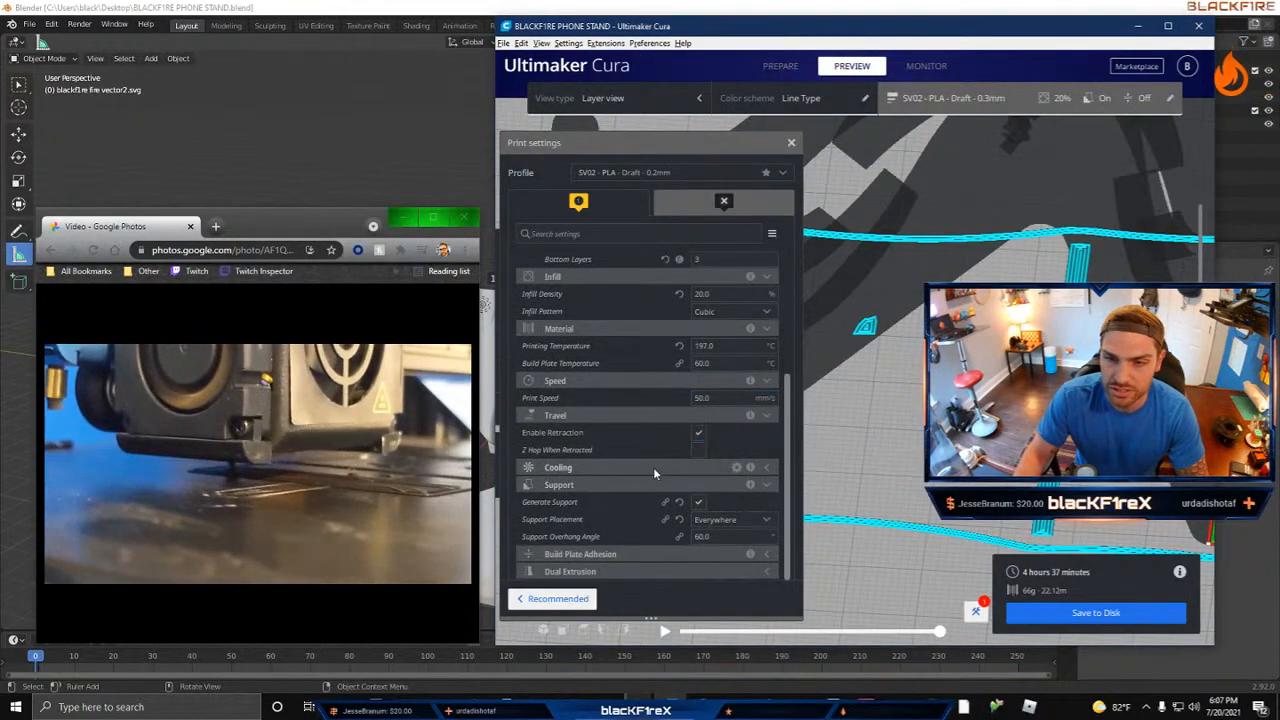
click(655, 467)
scroll(603, 386, down, 1)
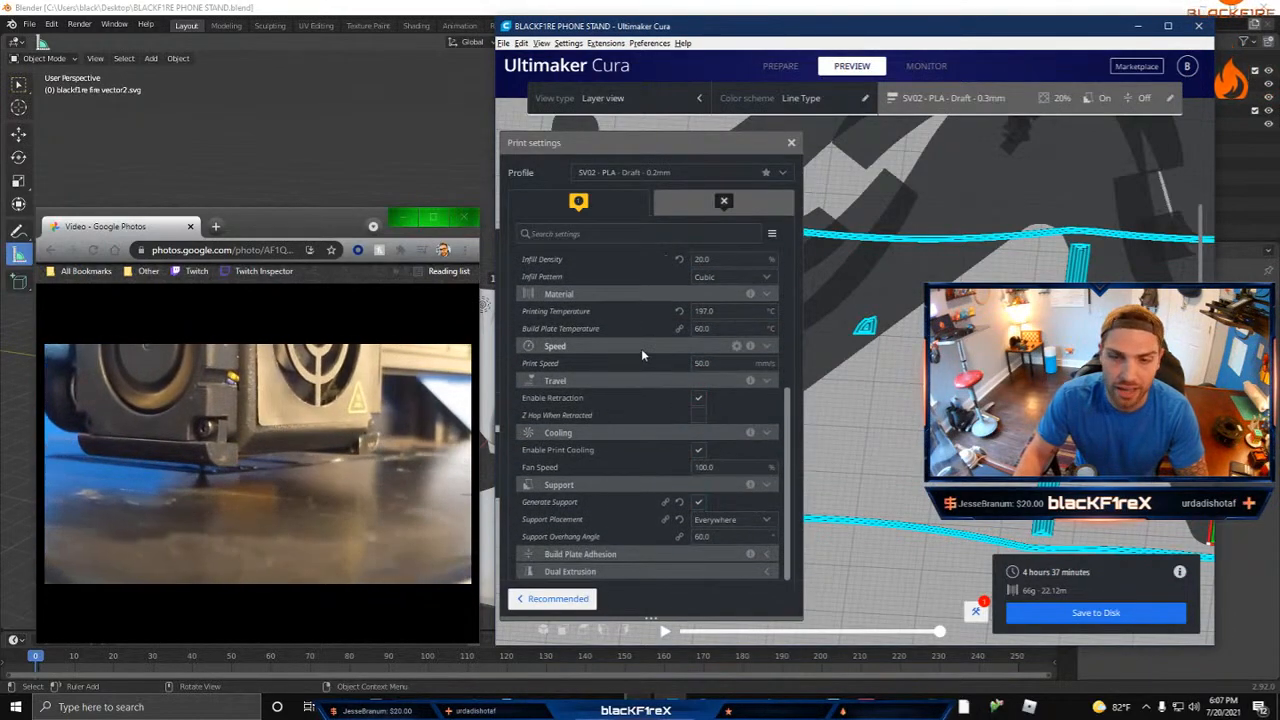
scroll(645, 427, up, 7)
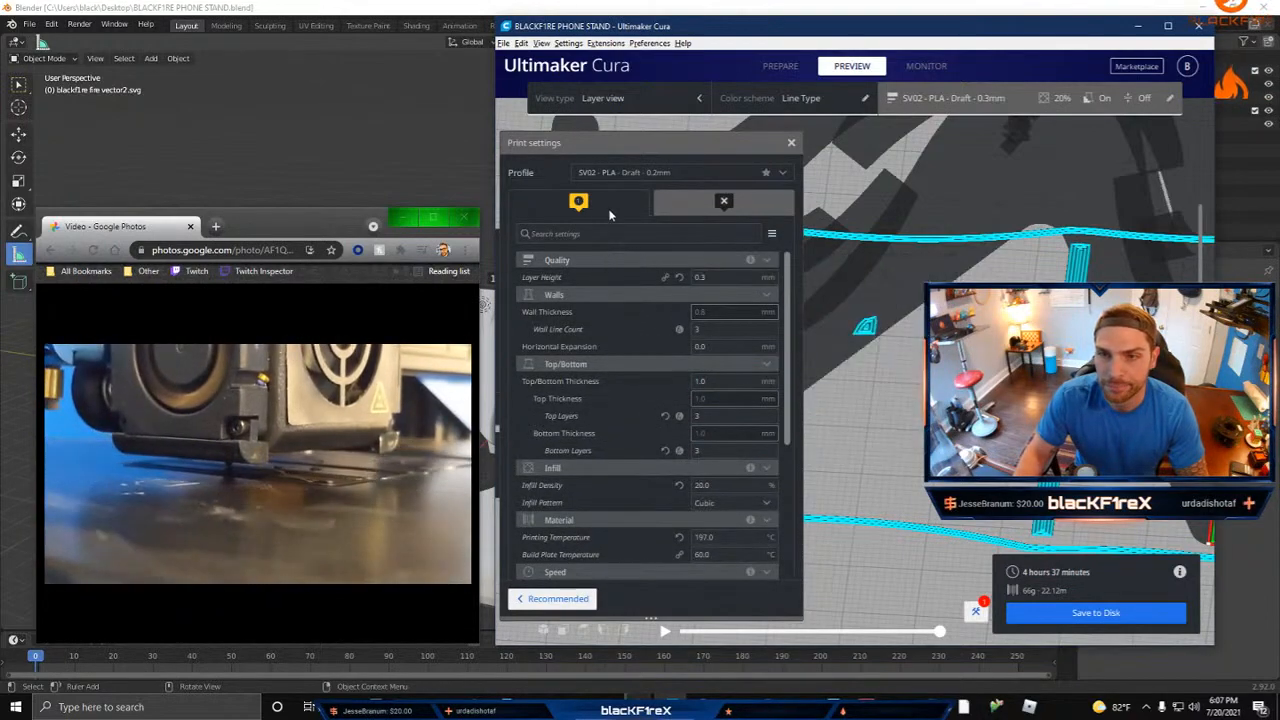
Step: Try the Normal - 0.15 mm and Extra Fast - 0.3 mm profiles in turn, dismissing the discard-or-keep prompt each time
click(612, 173)
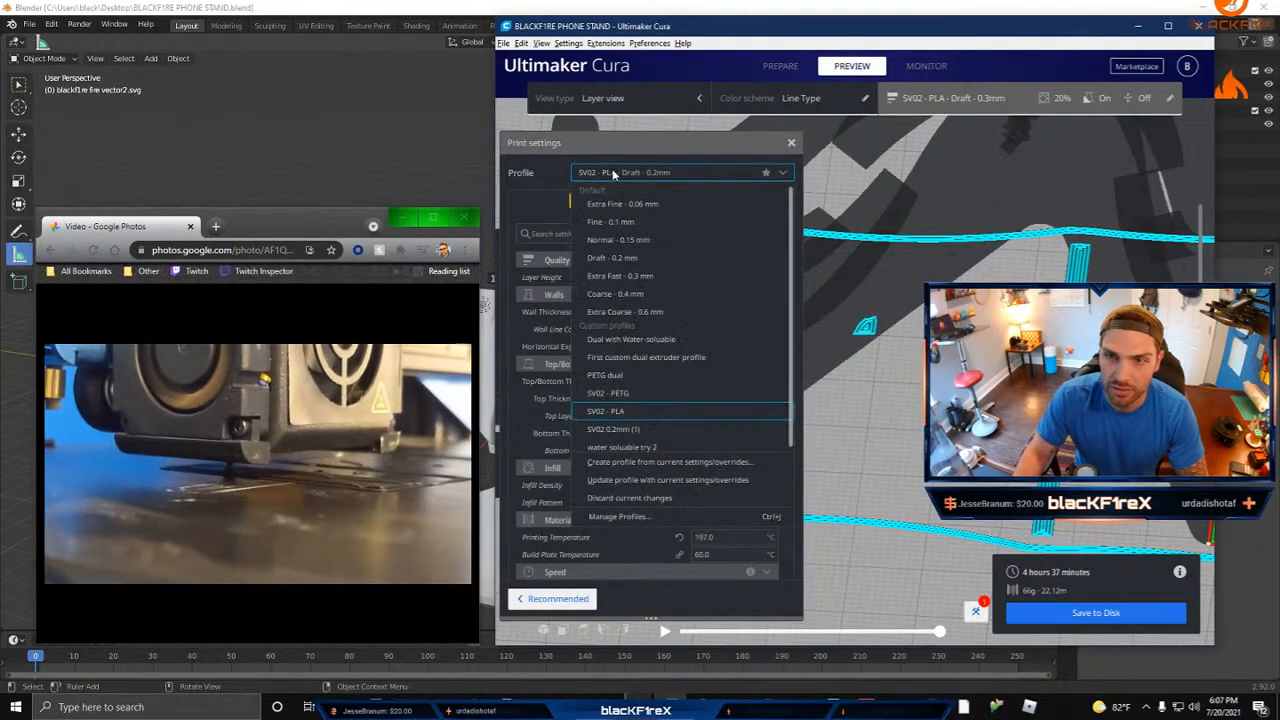
click(656, 246)
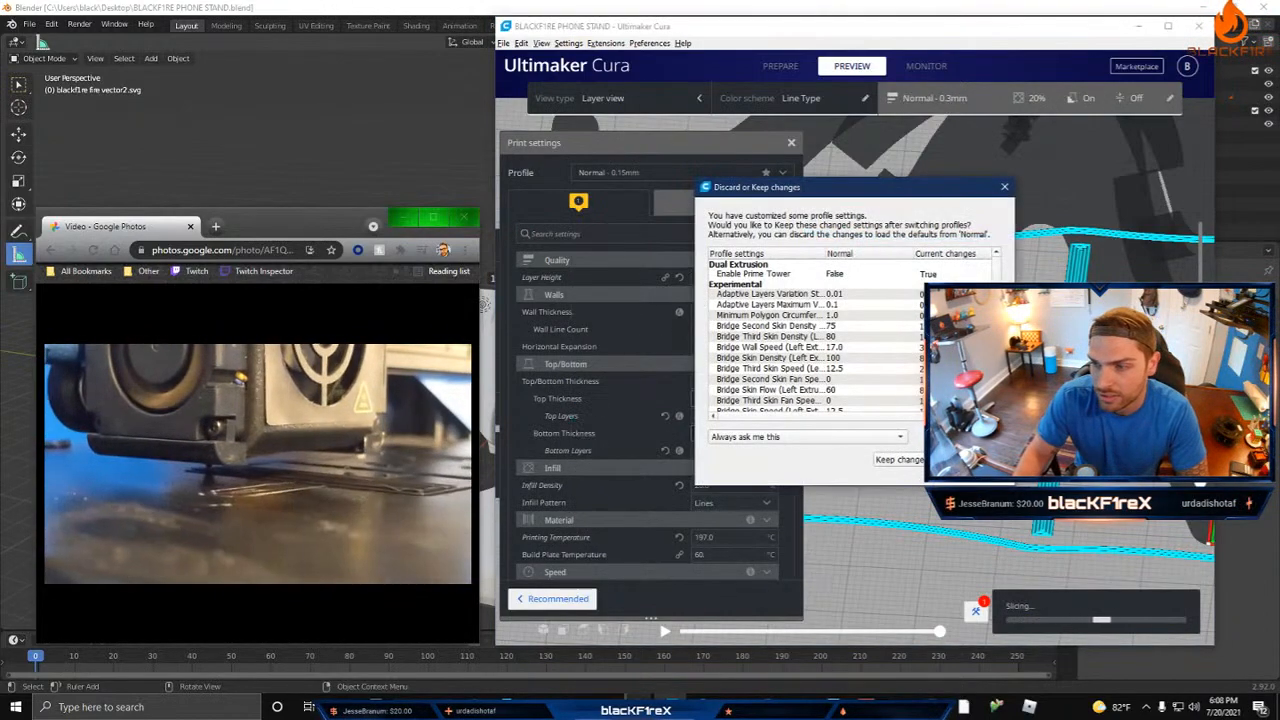
click(1005, 188)
click(612, 177)
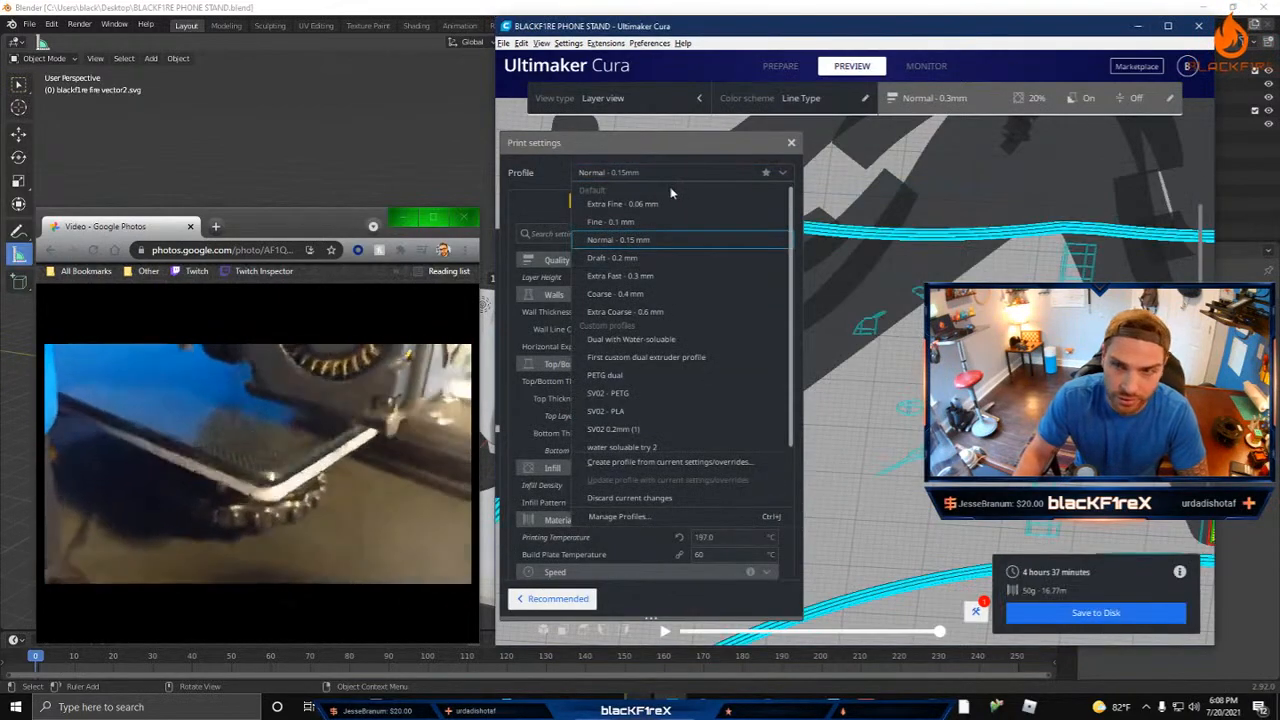
click(626, 275)
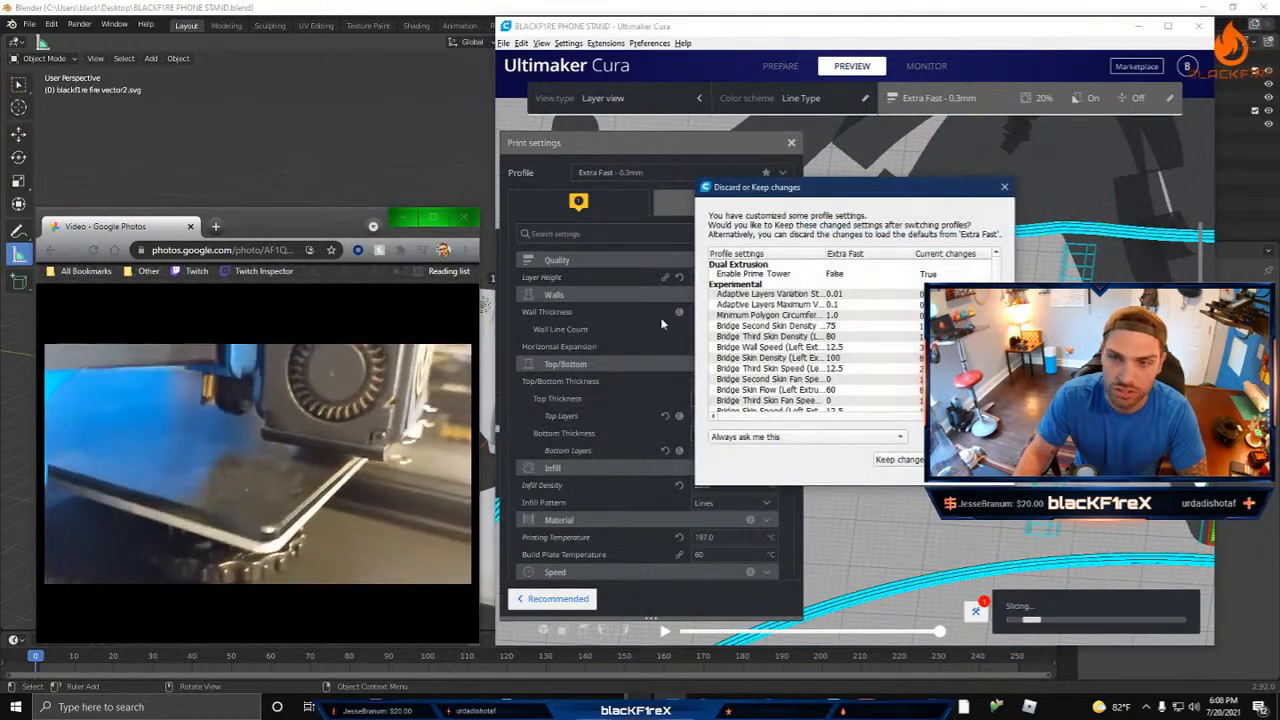
click(1005, 188)
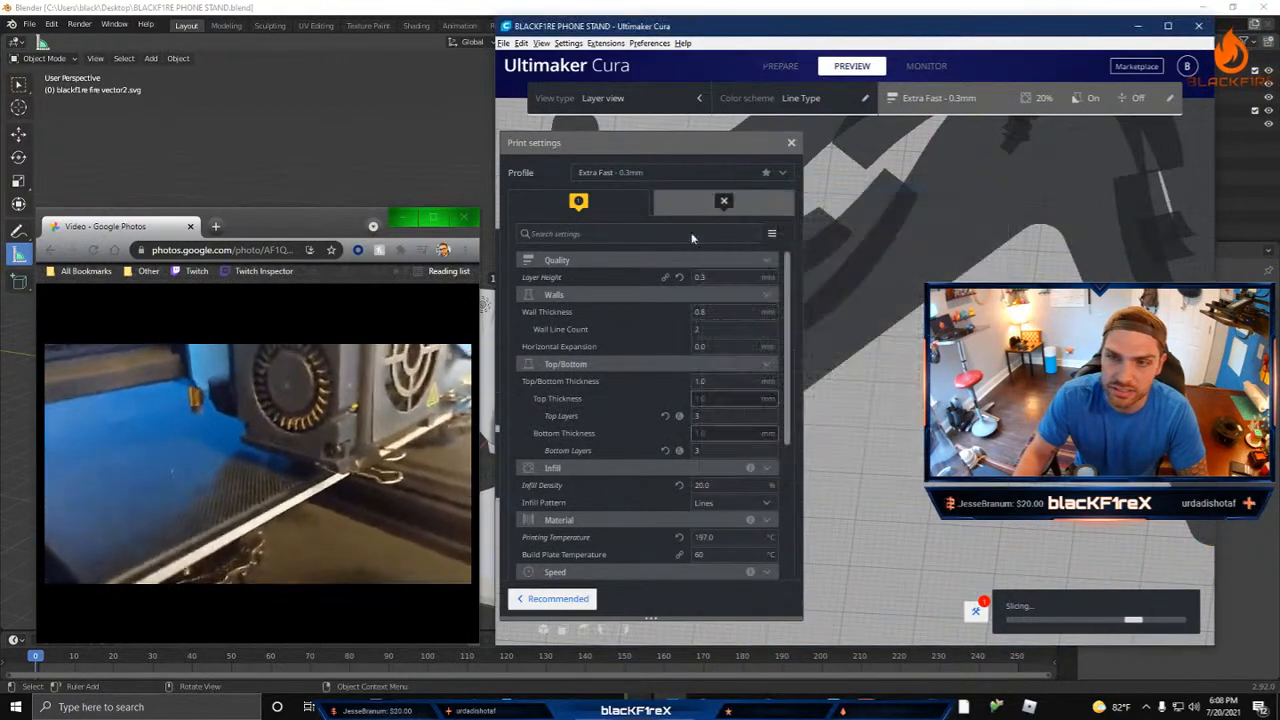
Step: Switch the print profile back to Normal - 0.15 mm and dismiss the discard-or-keep prompt
click(622, 177)
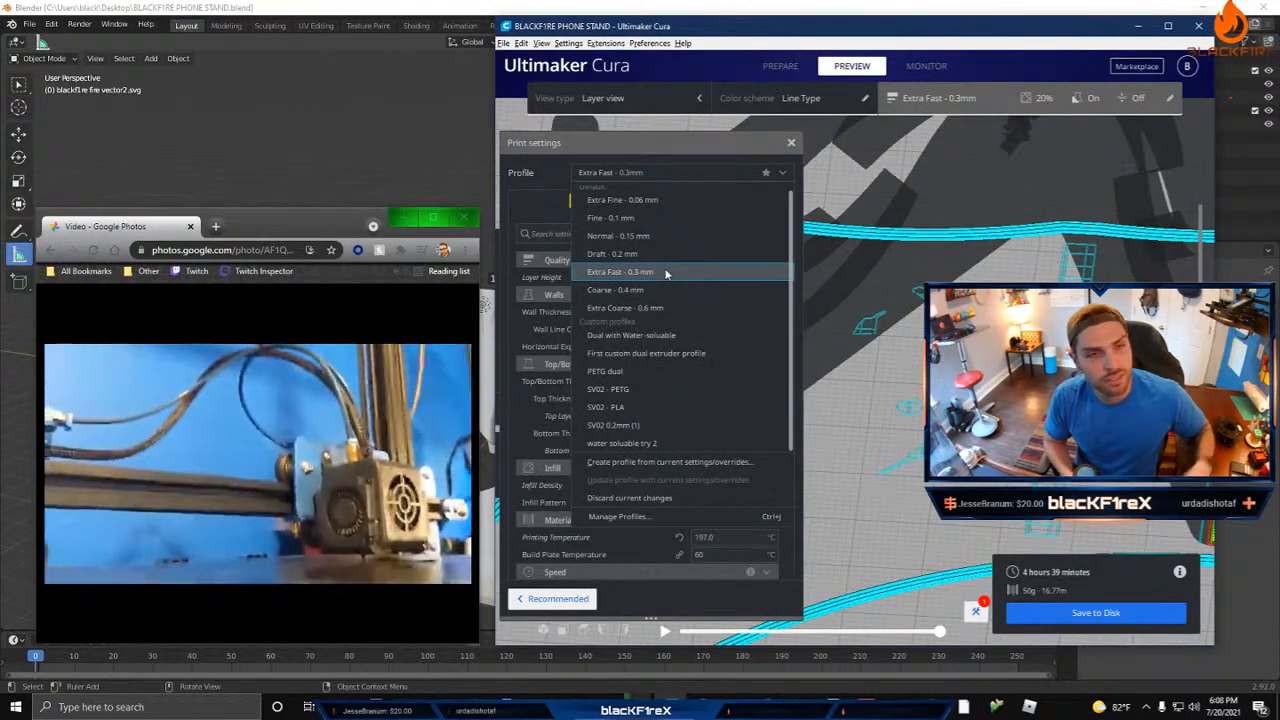
click(648, 236)
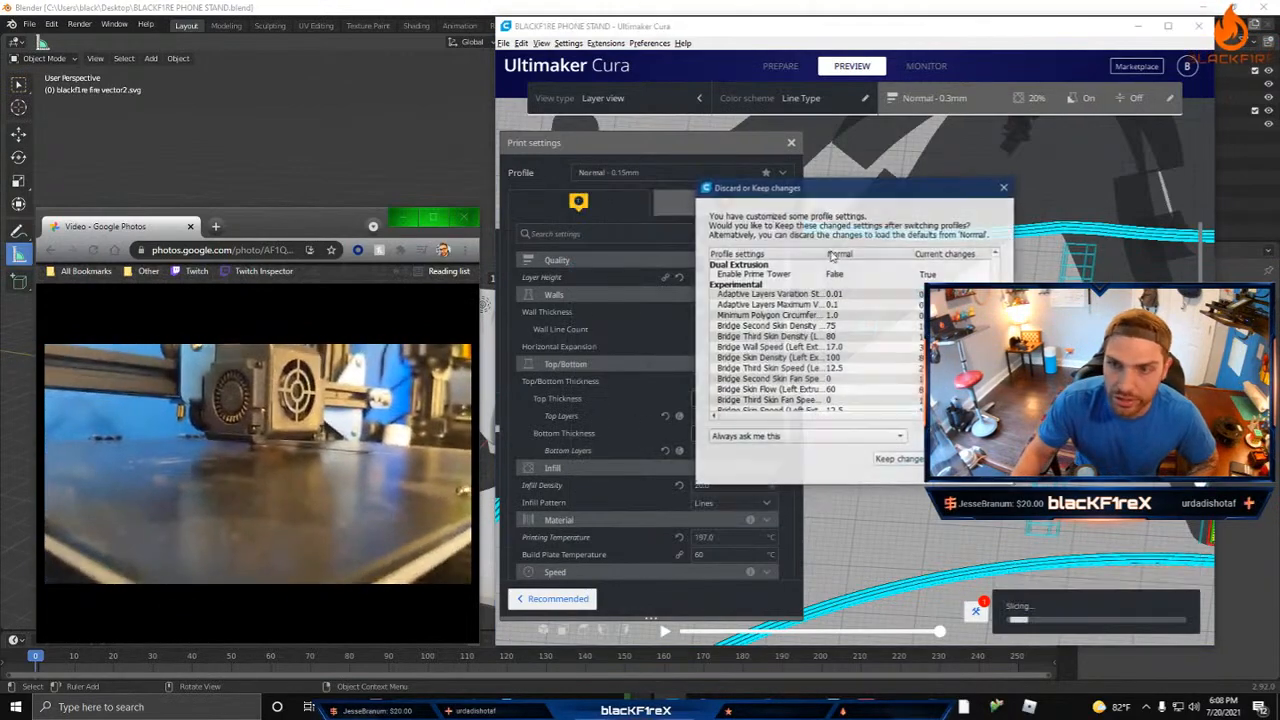
click(1004, 188)
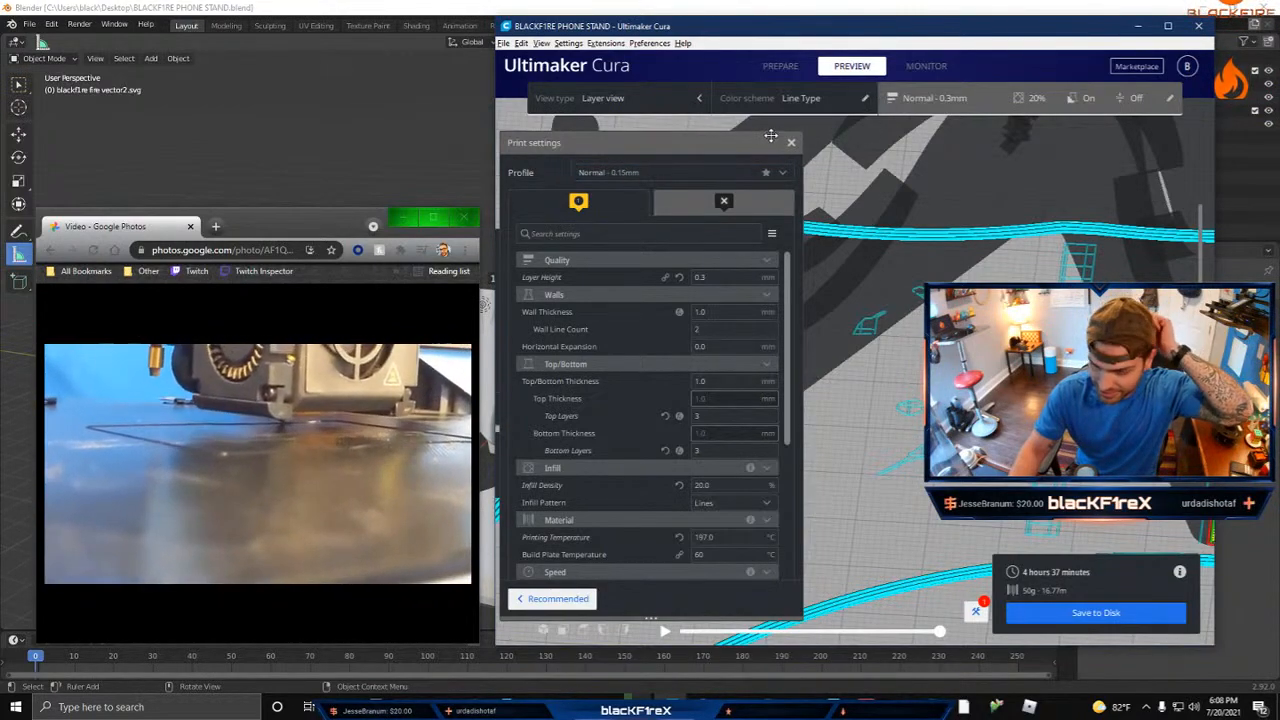
Step: Review the basic settings of the Normal profile, from Quality and Walls down to Cooling and Support
click(693, 234)
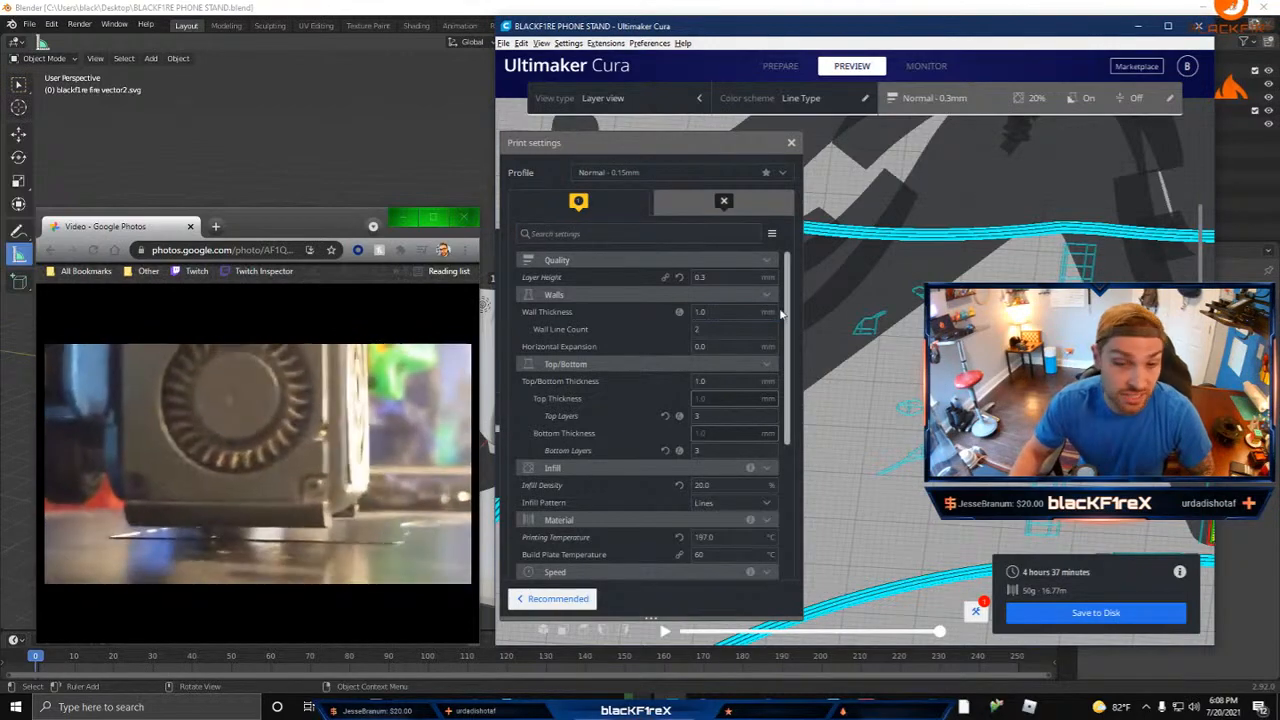
click(720, 346)
scroll(680, 440, down, 3)
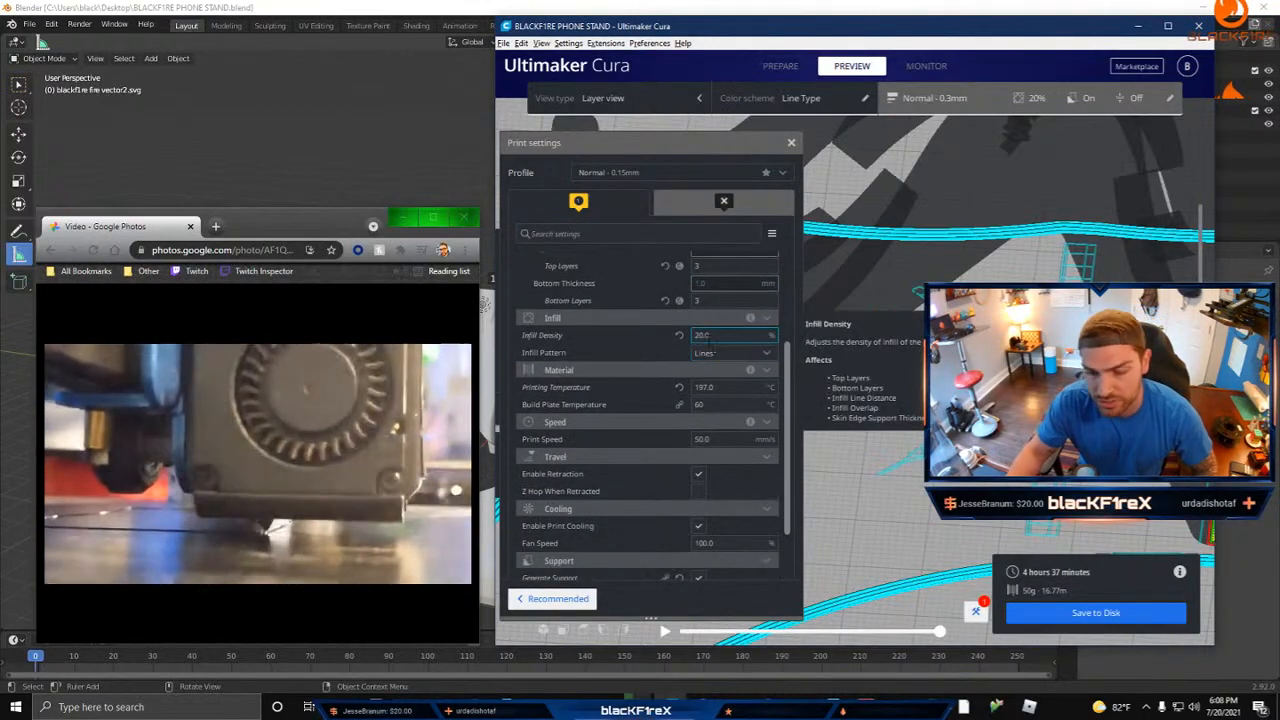
scroll(680, 447, down, 2)
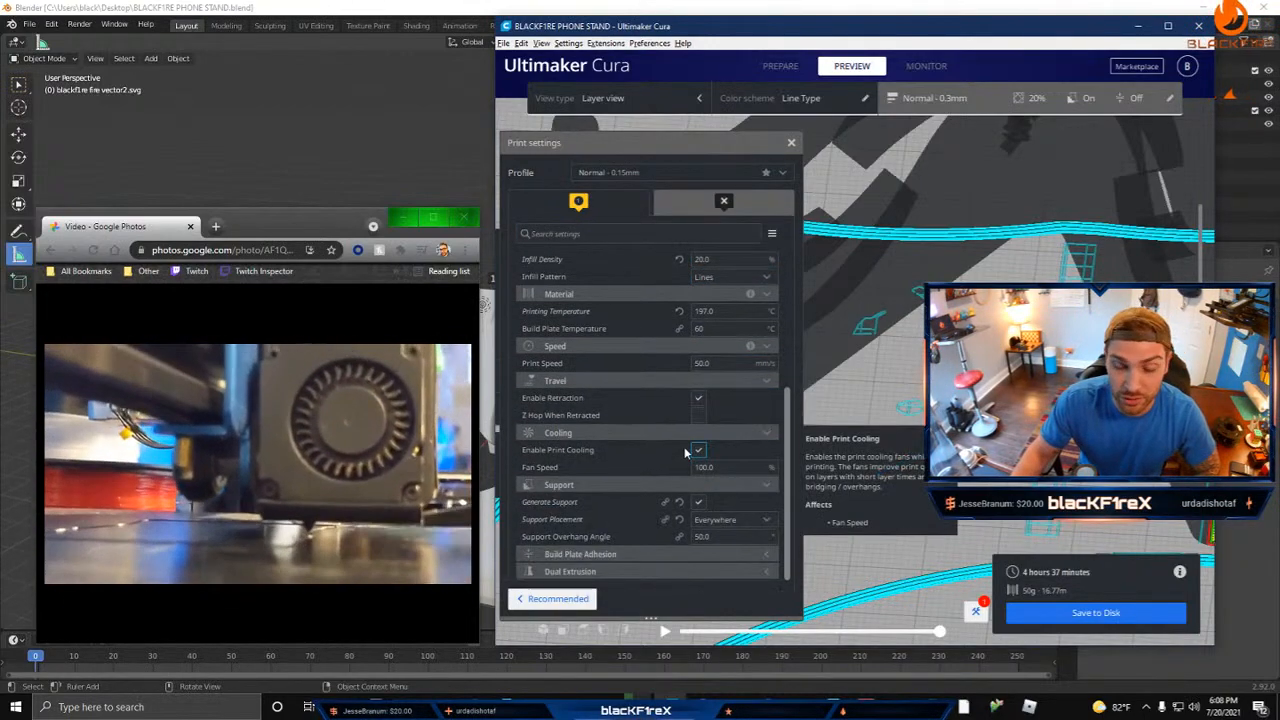
mouse_move(444, 438)
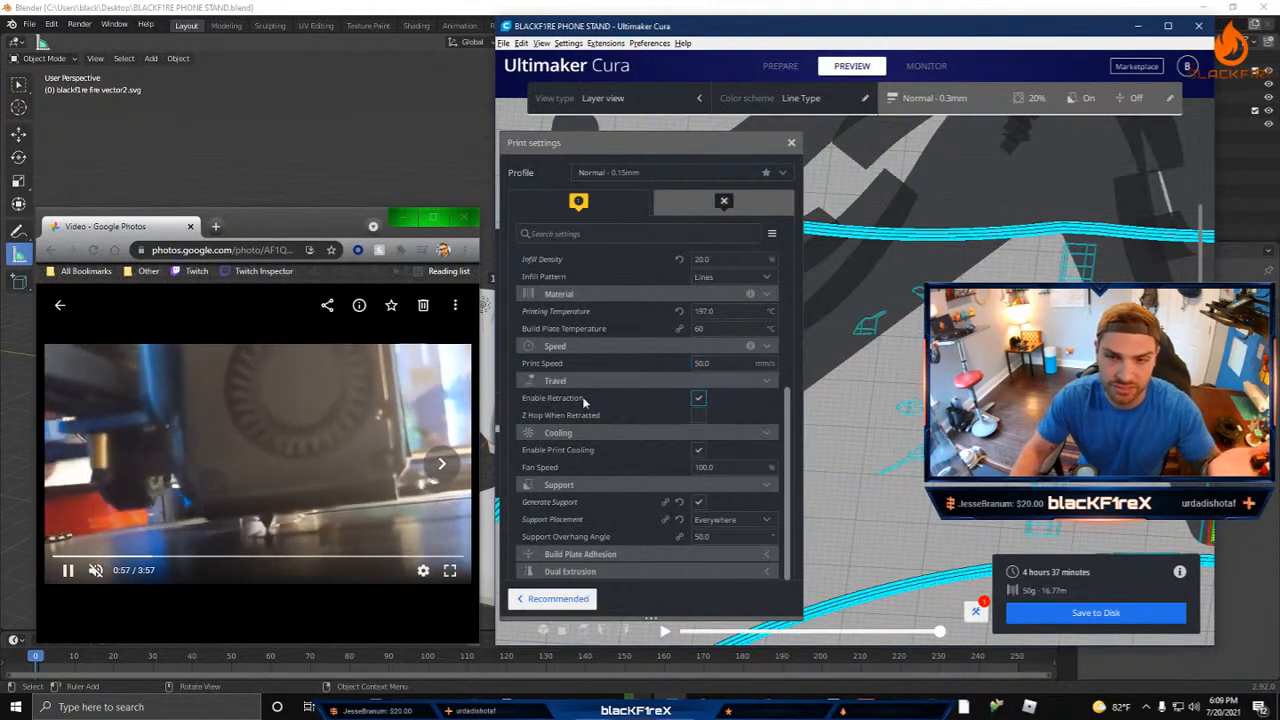
scroll(595, 360, up, 5)
scroll(590, 340, up, 1)
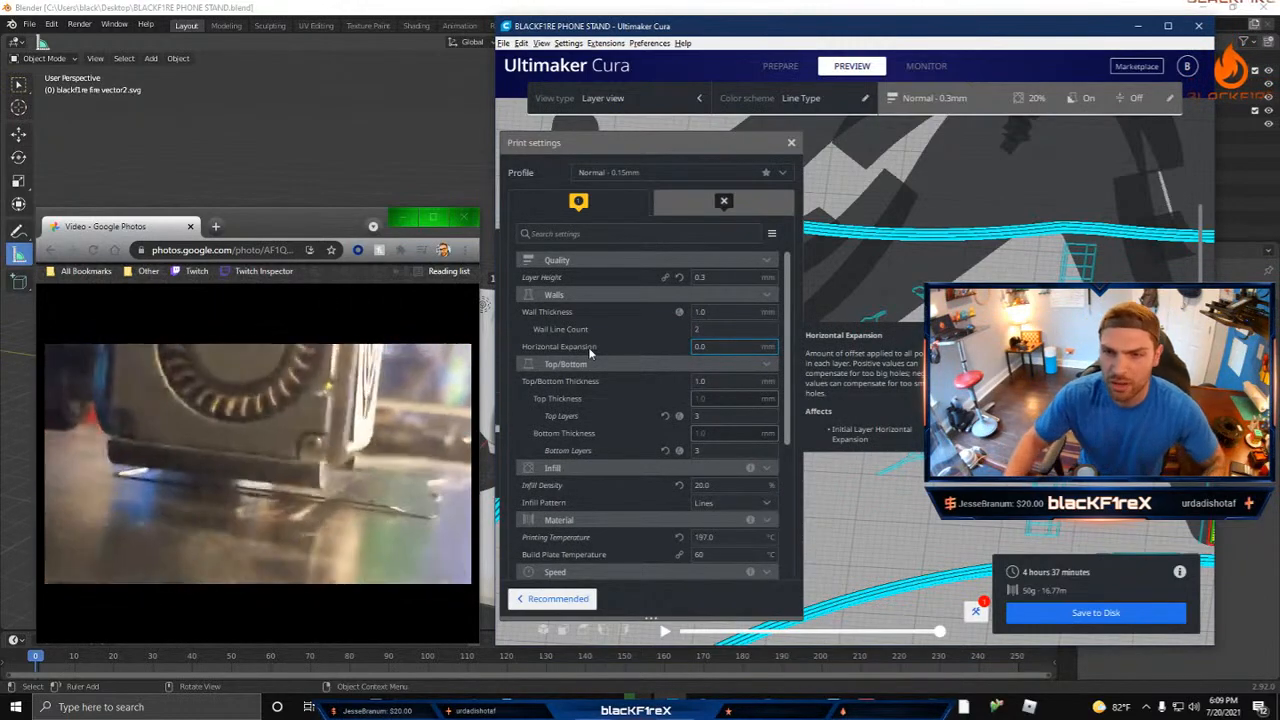
Step: Discard the current changes to the Normal profile and set the setting visibility to Custom selection
click(676, 173)
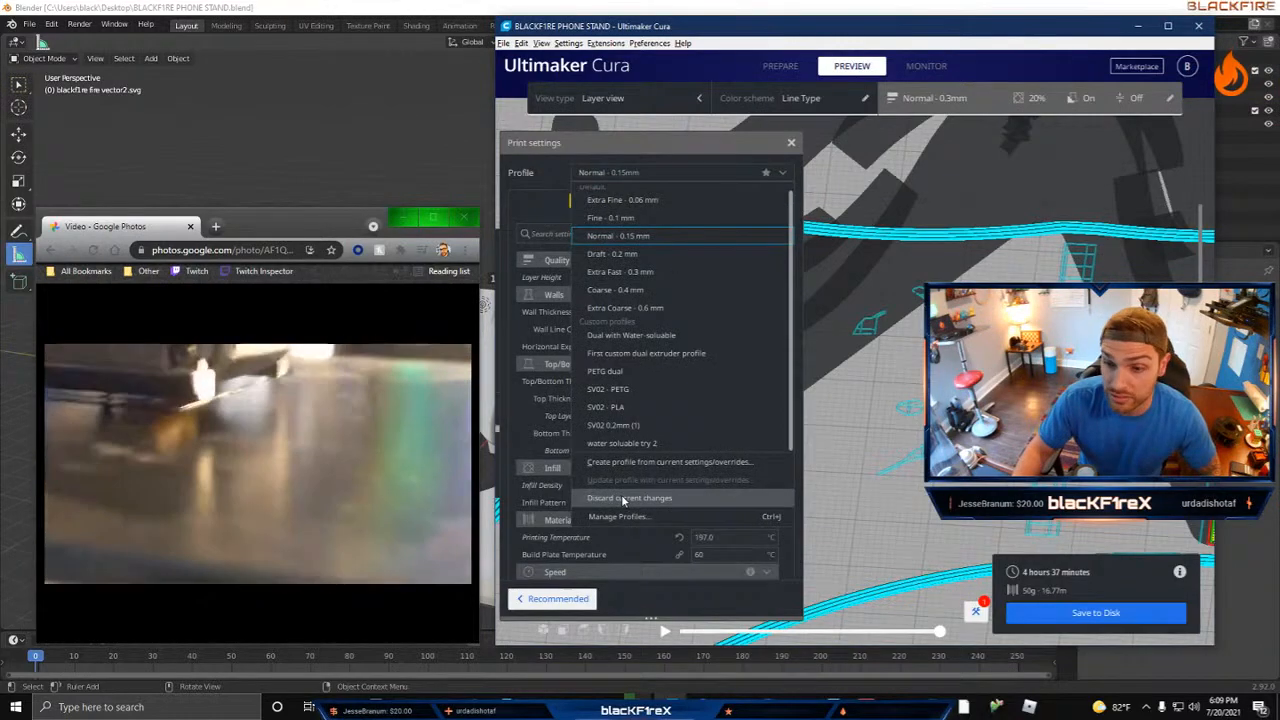
click(623, 499)
click(613, 176)
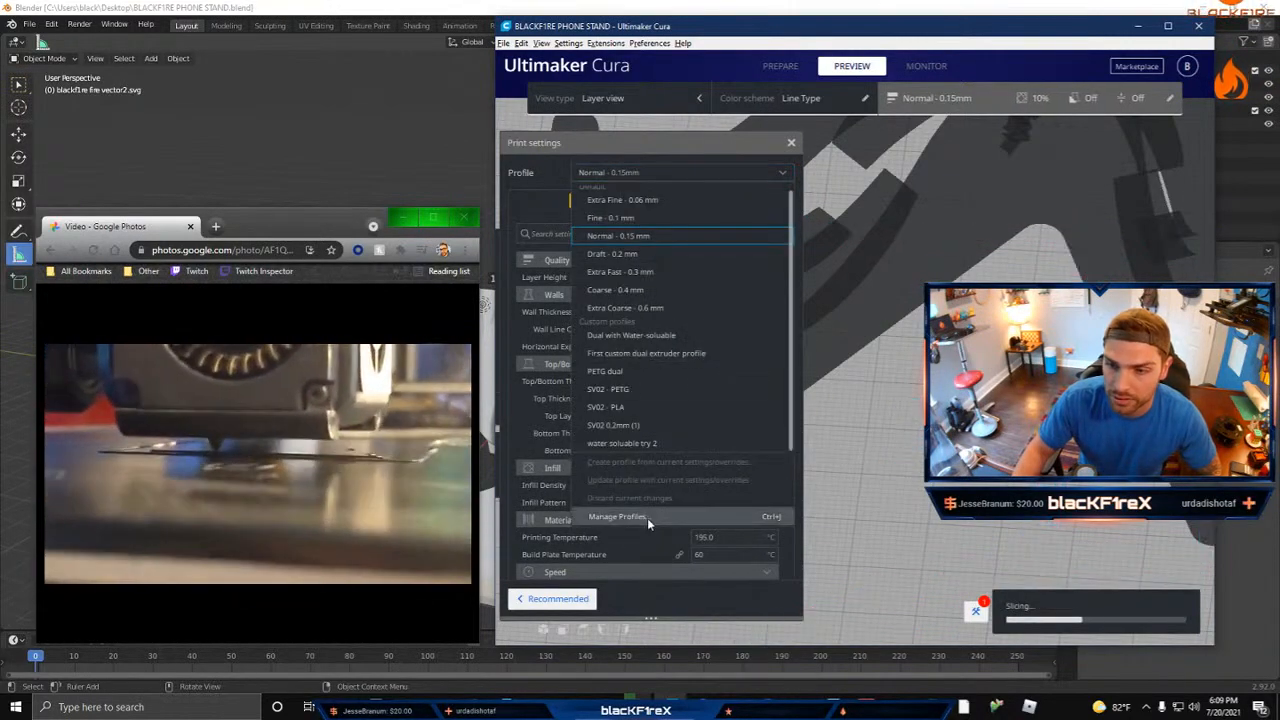
click(630, 516)
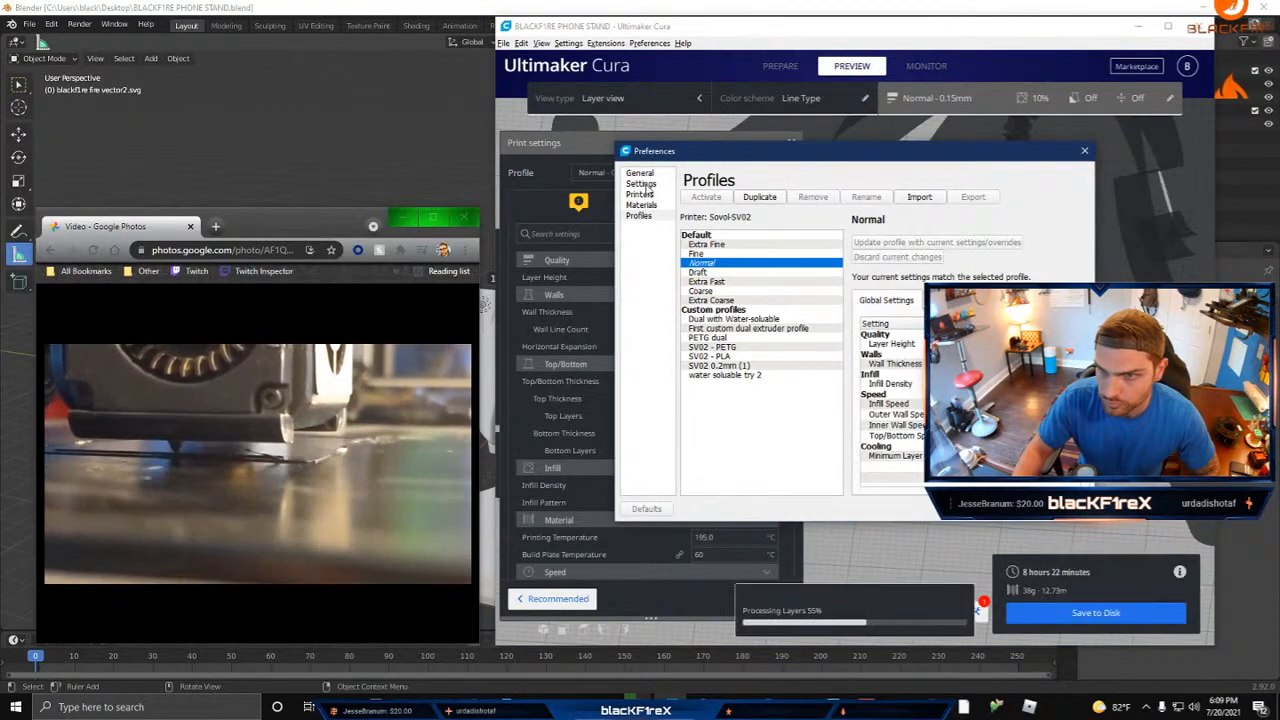
click(641, 184)
click(1035, 204)
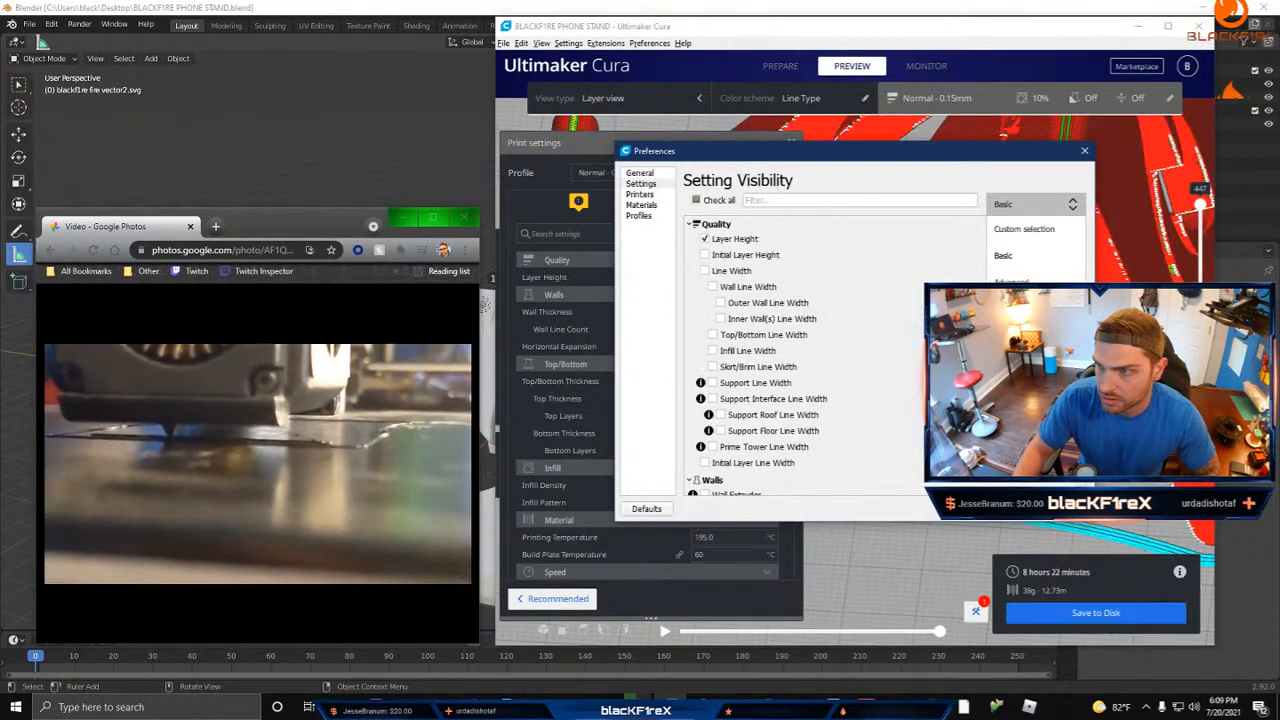
click(1021, 232)
click(1063, 509)
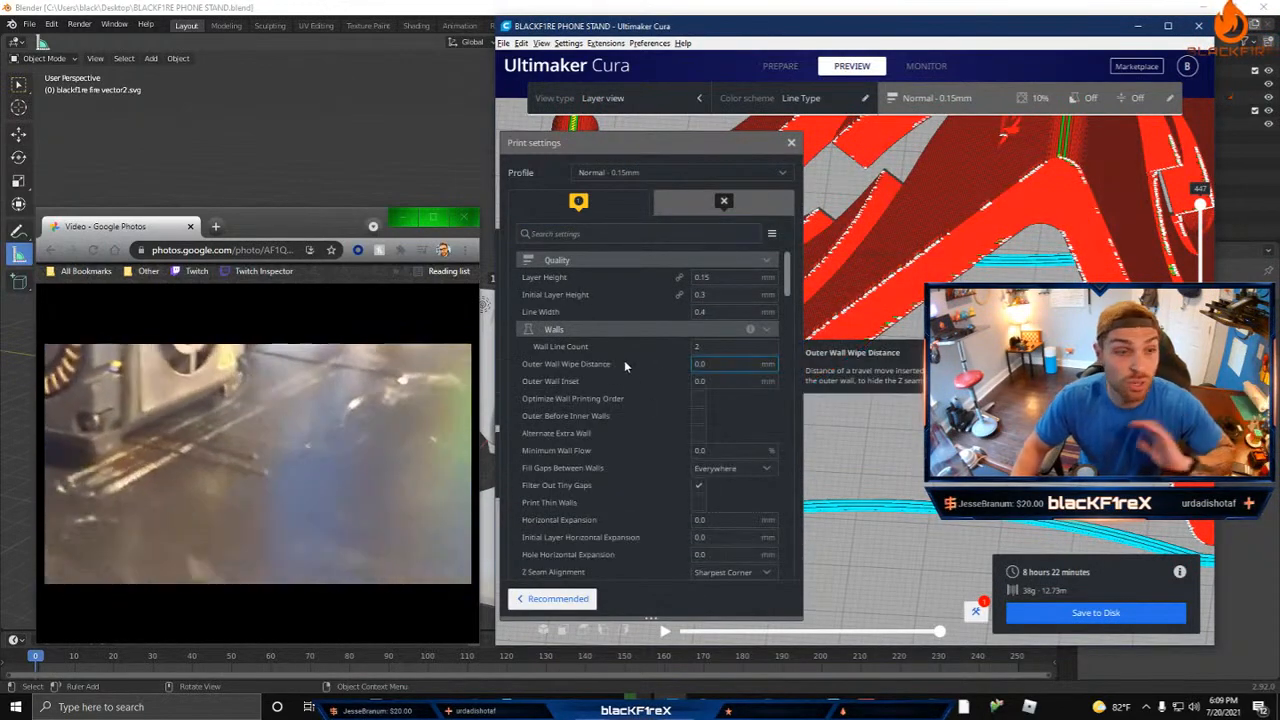
Step: Review the Walls, Top/Bottom and Infill settings of the Normal profile, including the Z Seam Alignment options
scroll(590, 363, down, 1)
scroll(590, 363, down, 1)
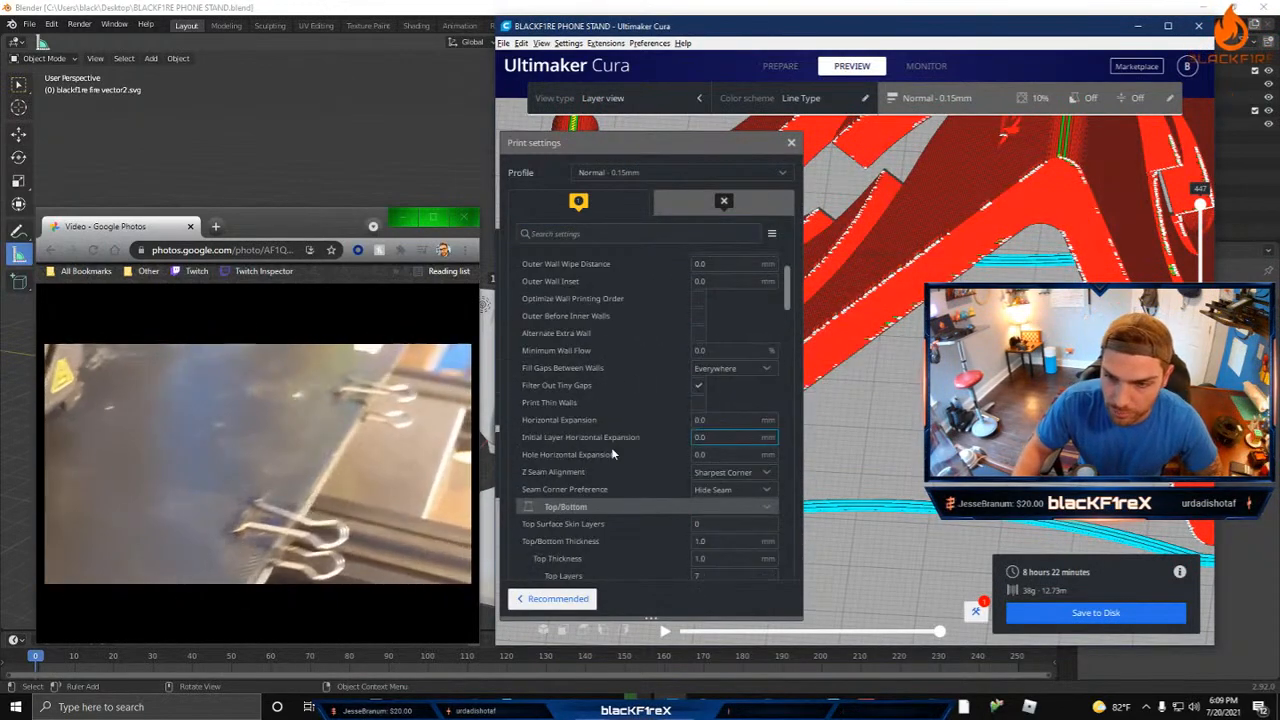
mouse_move(564, 296)
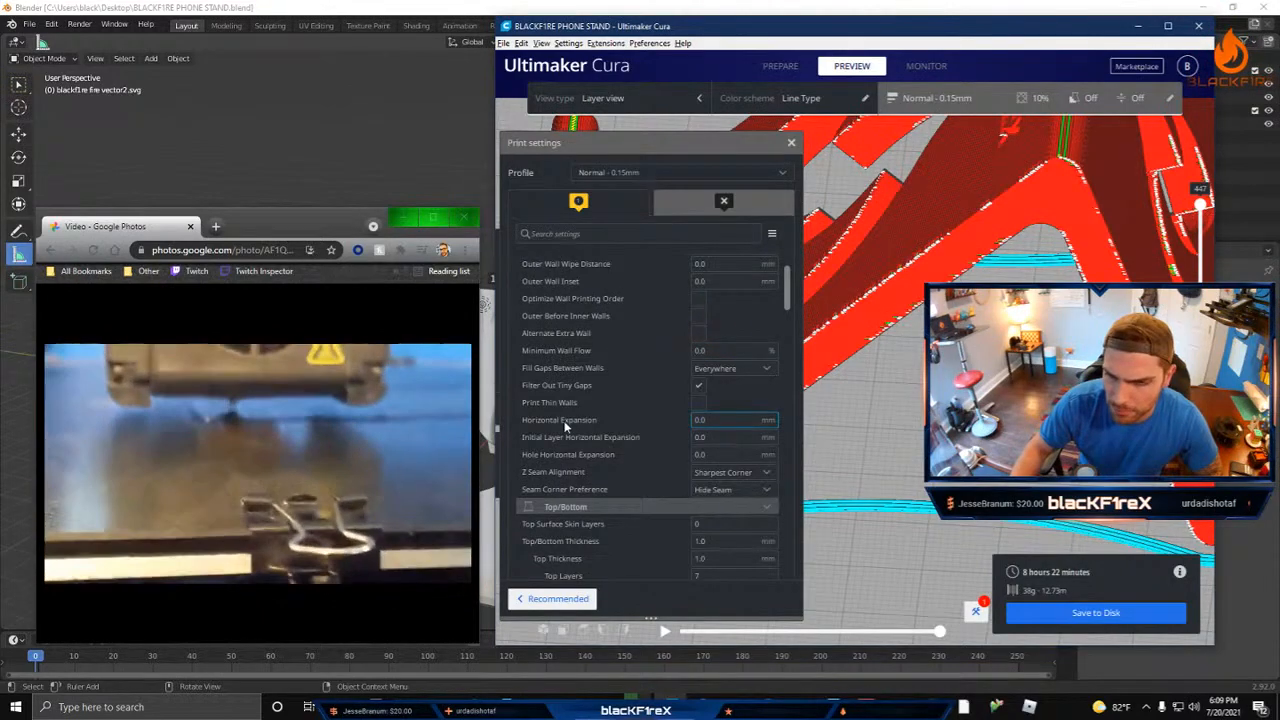
mouse_move(564, 420)
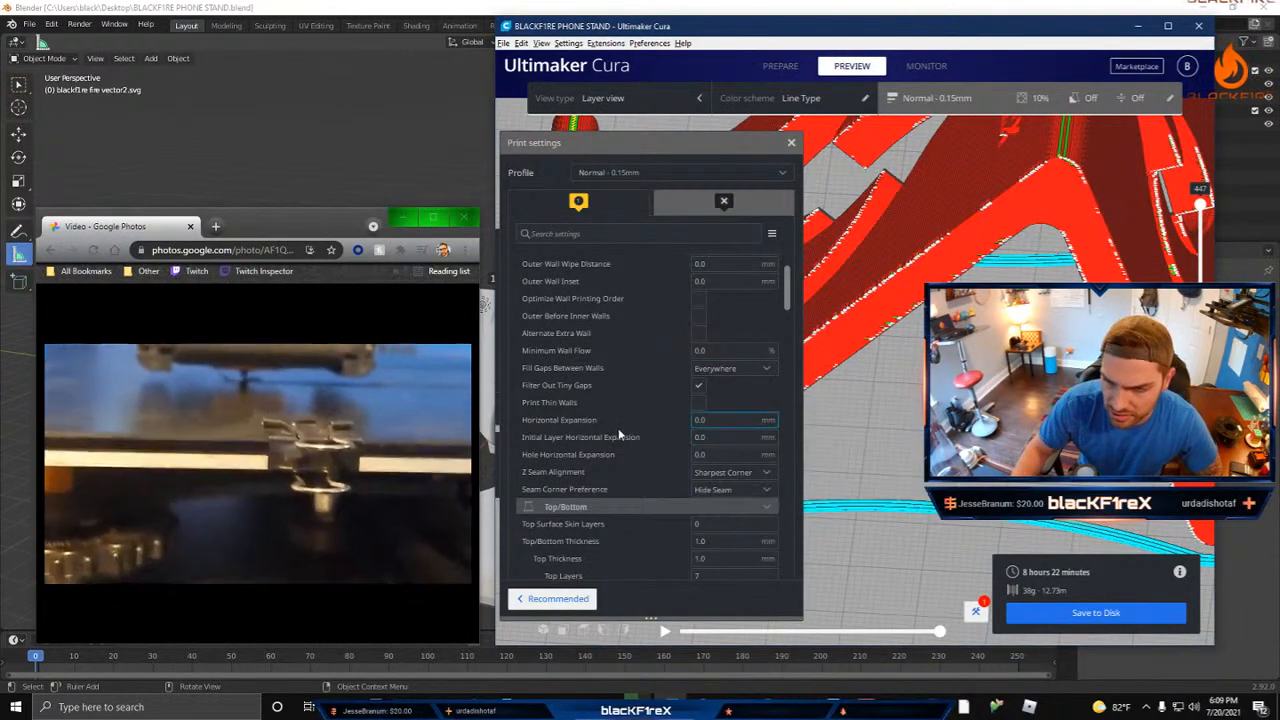
scroll(624, 438, down, 3)
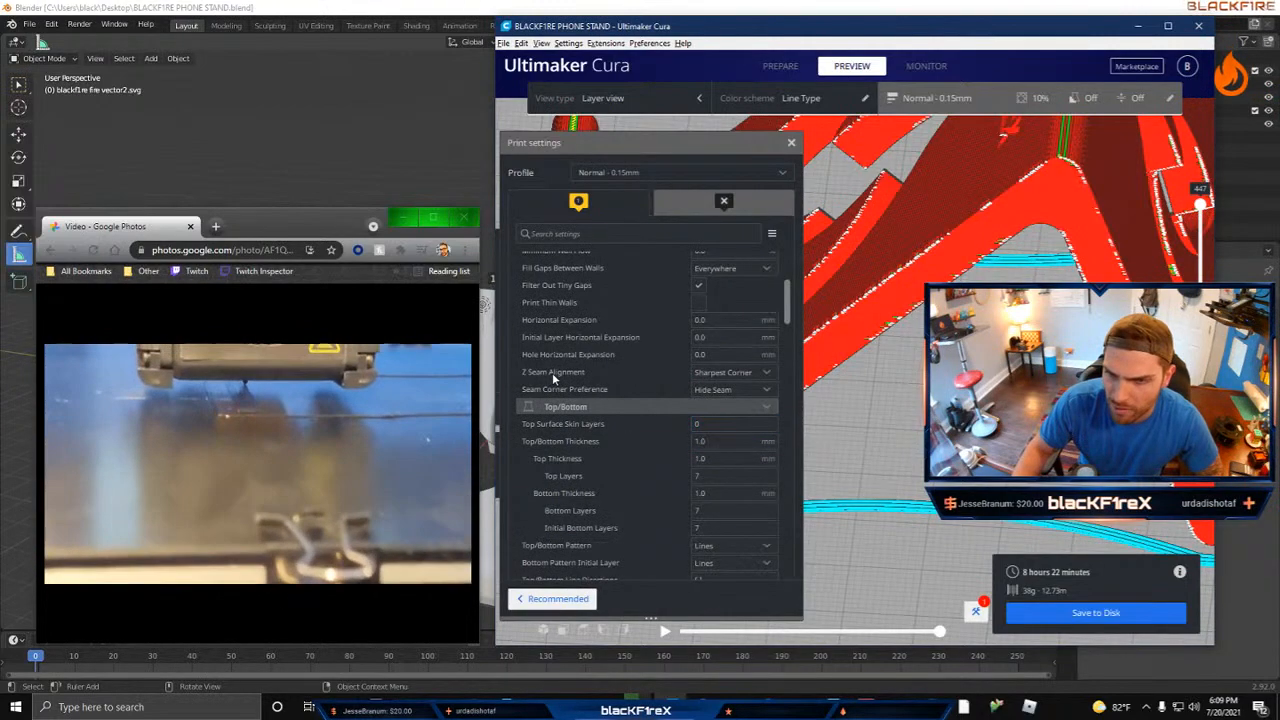
click(727, 373)
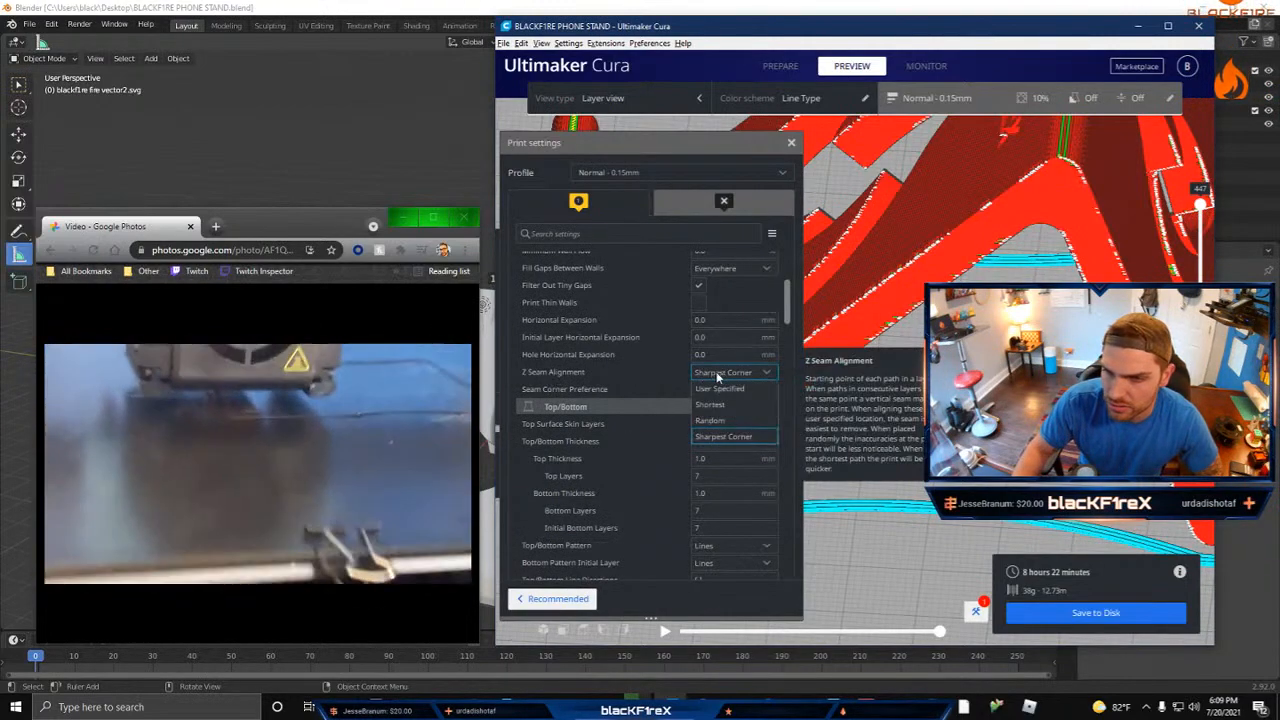
click(716, 375)
scroll(600, 380, down, 5)
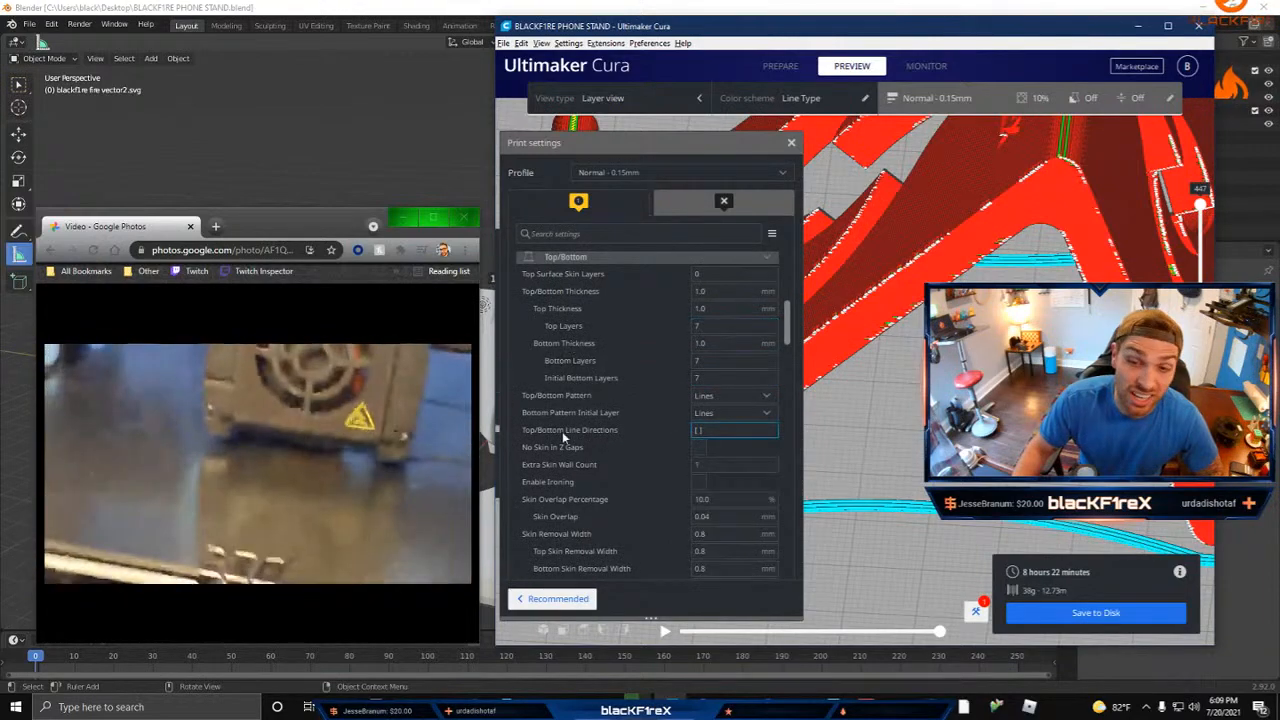
mouse_move(545, 446)
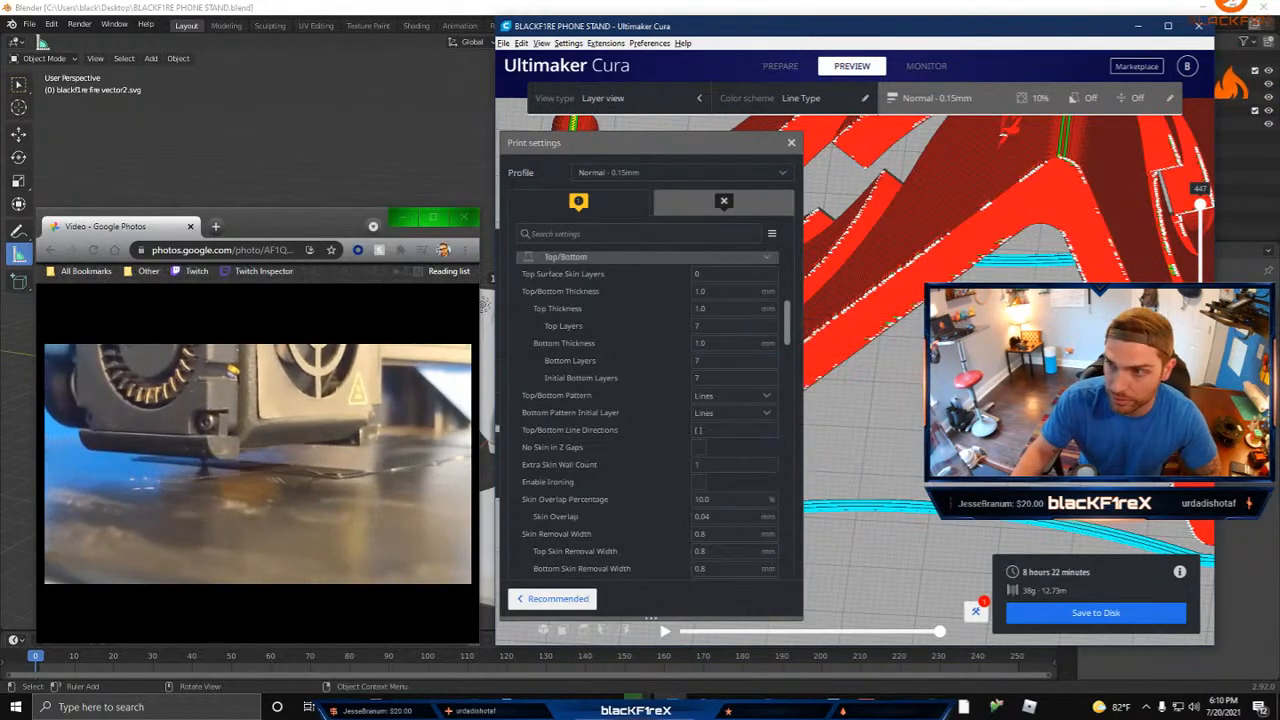
right_drag(870, 430, 850, 410)
scroll(950, 345, up, 3)
scroll(950, 345, down, 3)
scroll(644, 468, down, 4)
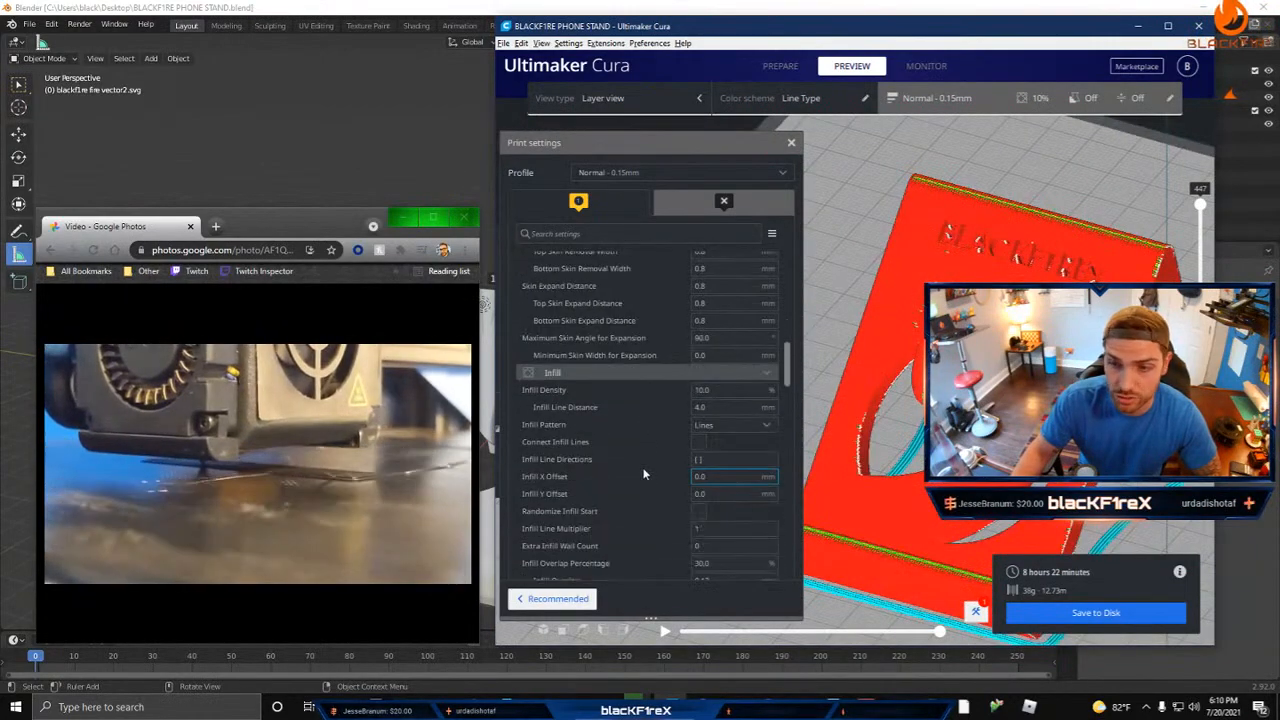
Step: Collapse every expanded settings category, from Quality and Walls through Top/Bottom, Infill, Material, Speed, Travel and Cooling to Support
scroll(620, 400, up, 4)
click(598, 406)
click(591, 424)
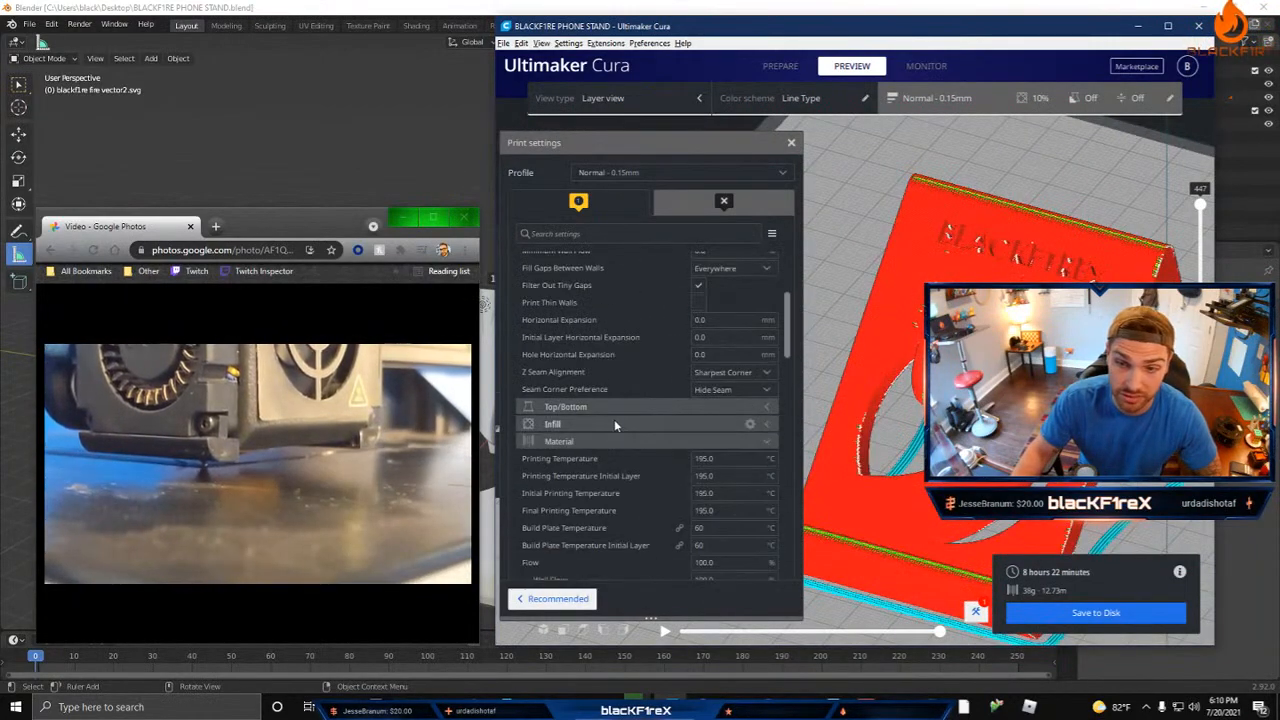
click(595, 441)
click(596, 458)
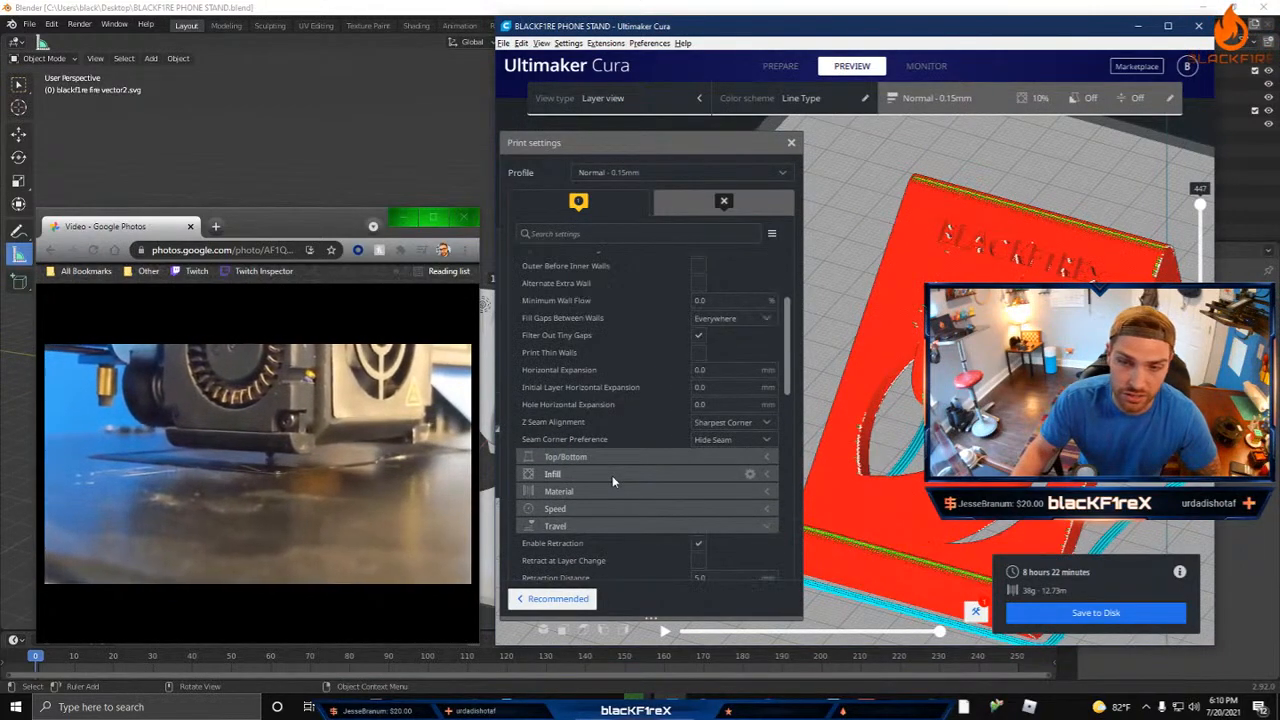
click(604, 475)
click(602, 495)
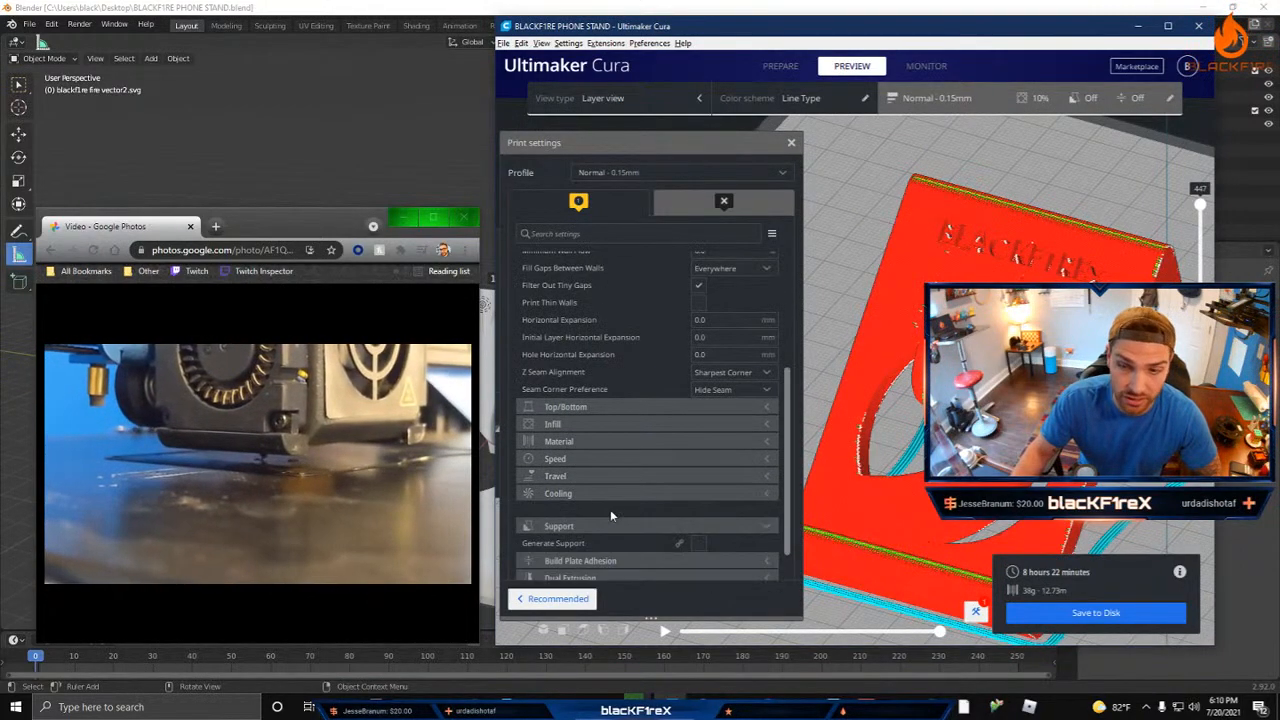
click(618, 513)
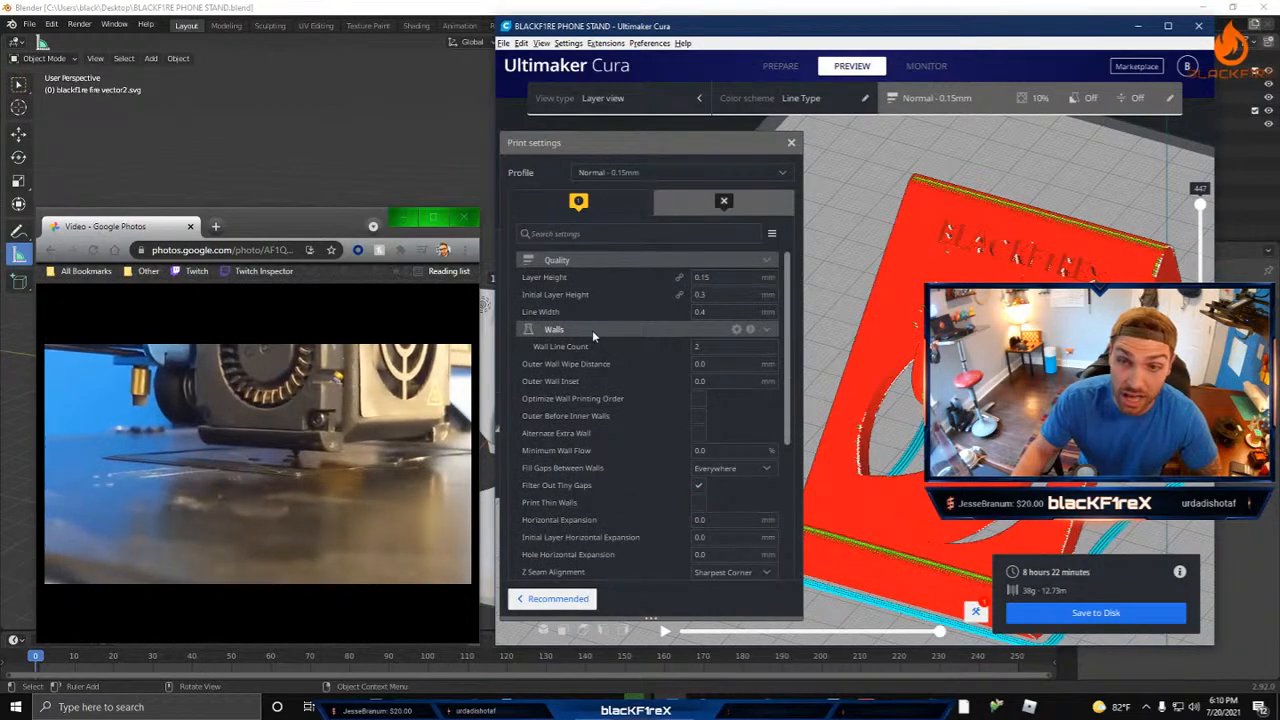
click(592, 330)
click(596, 257)
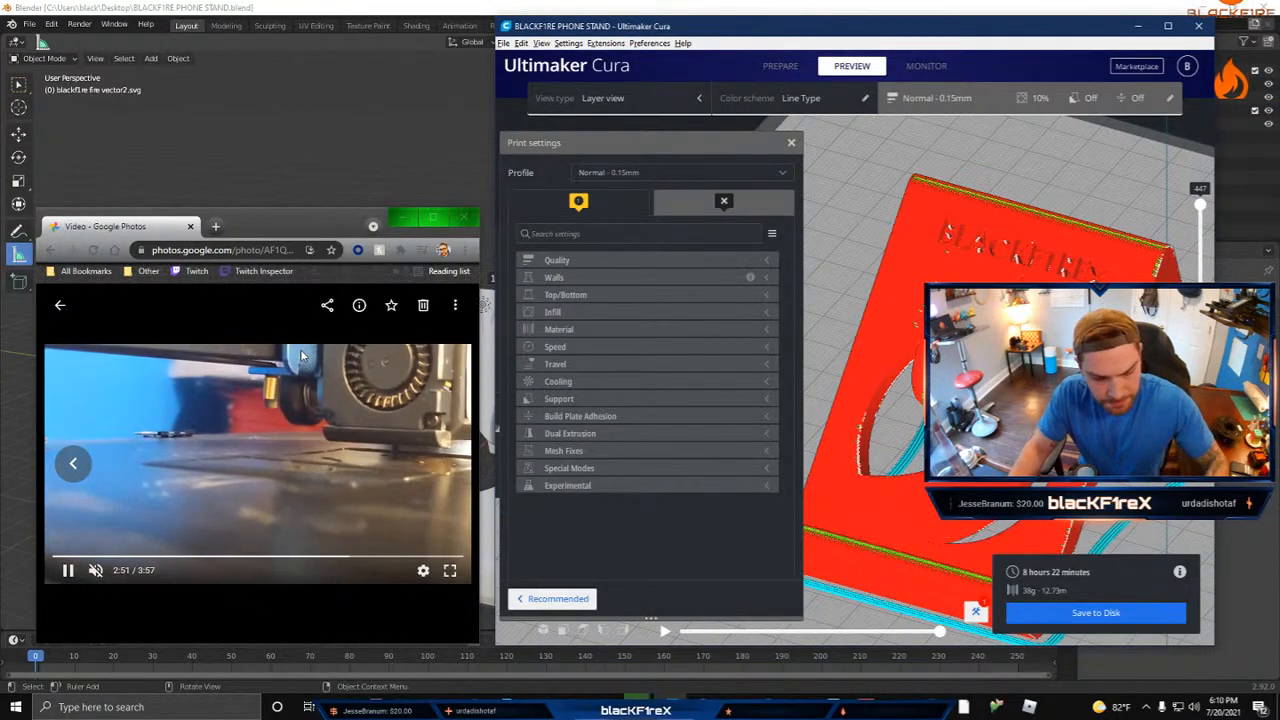
Step: Expand the Infill category and switch the print profile to the custom profile SV02 - PLA
click(600, 312)
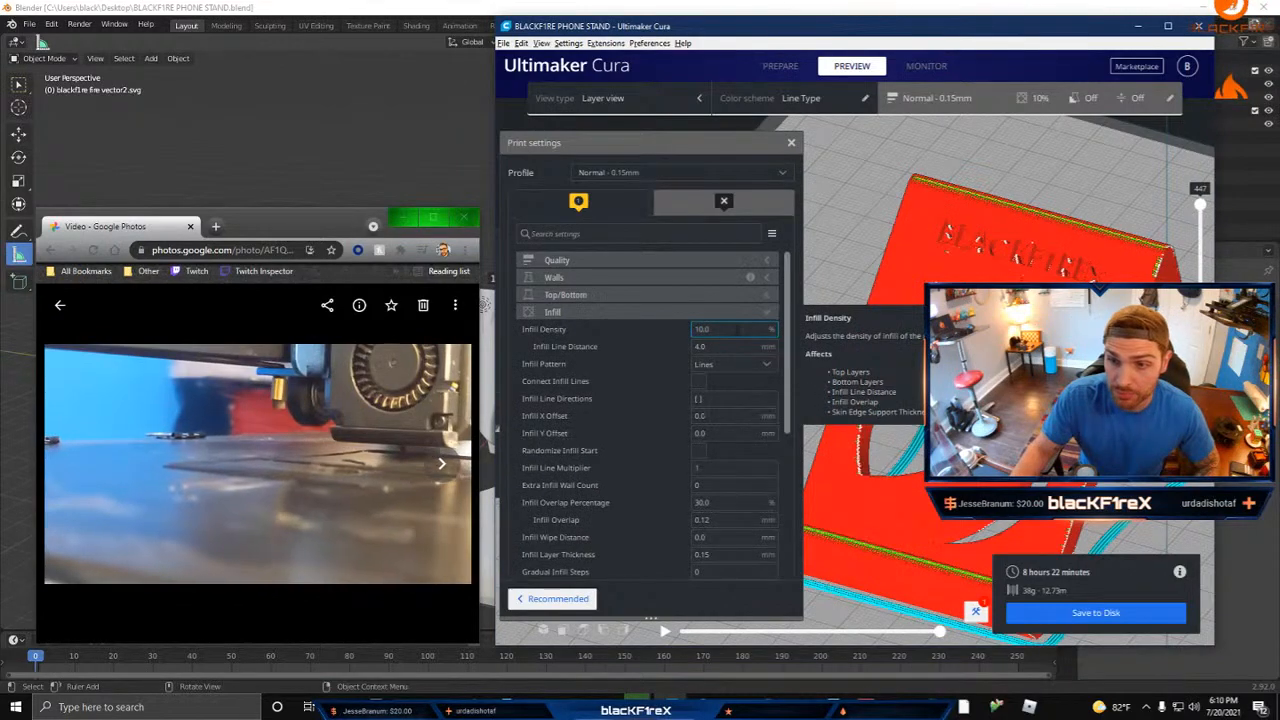
click(617, 172)
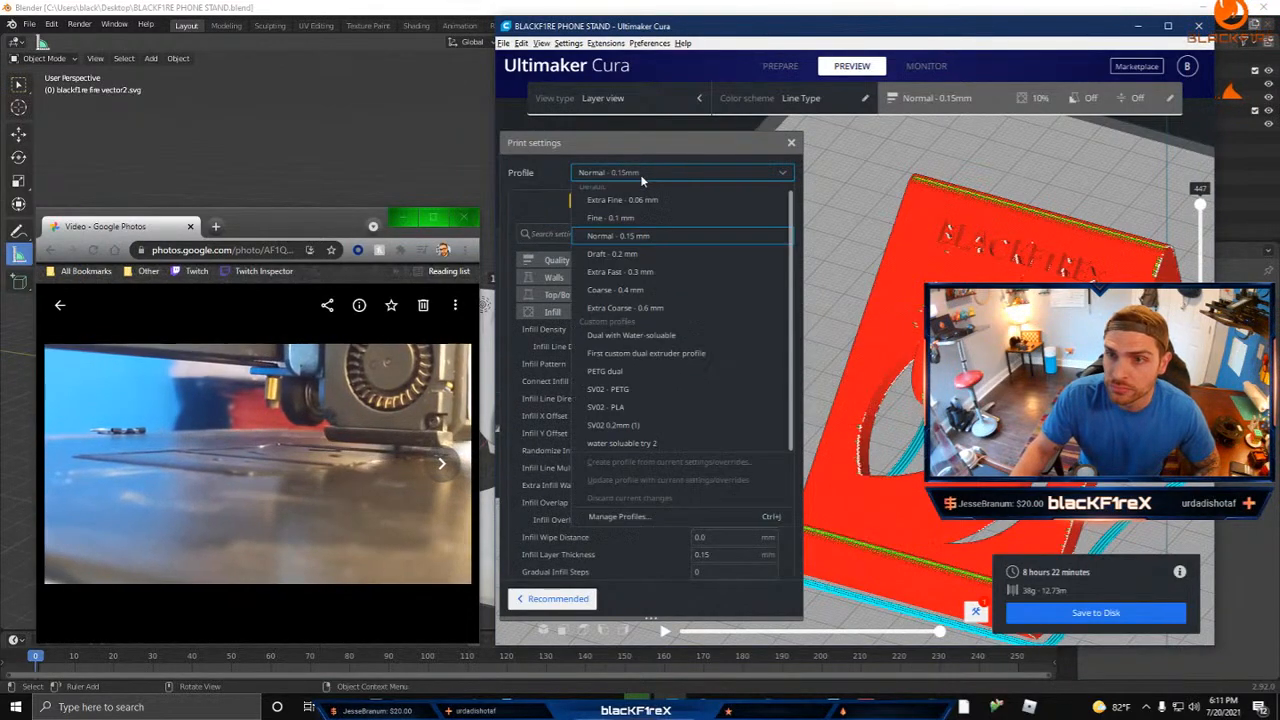
click(734, 405)
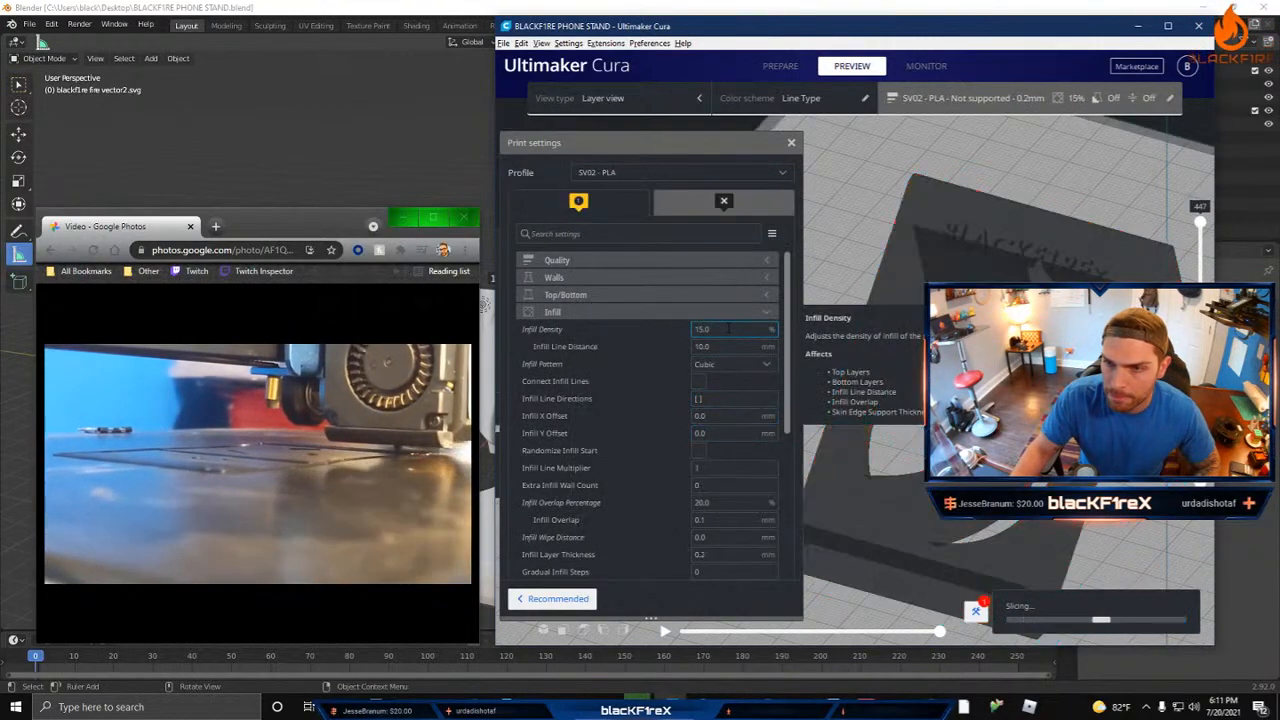
Step: Set the infill density to 20 % and lower the layer preview to layer 260 to expose the infill
drag(725, 330, 592, 316)
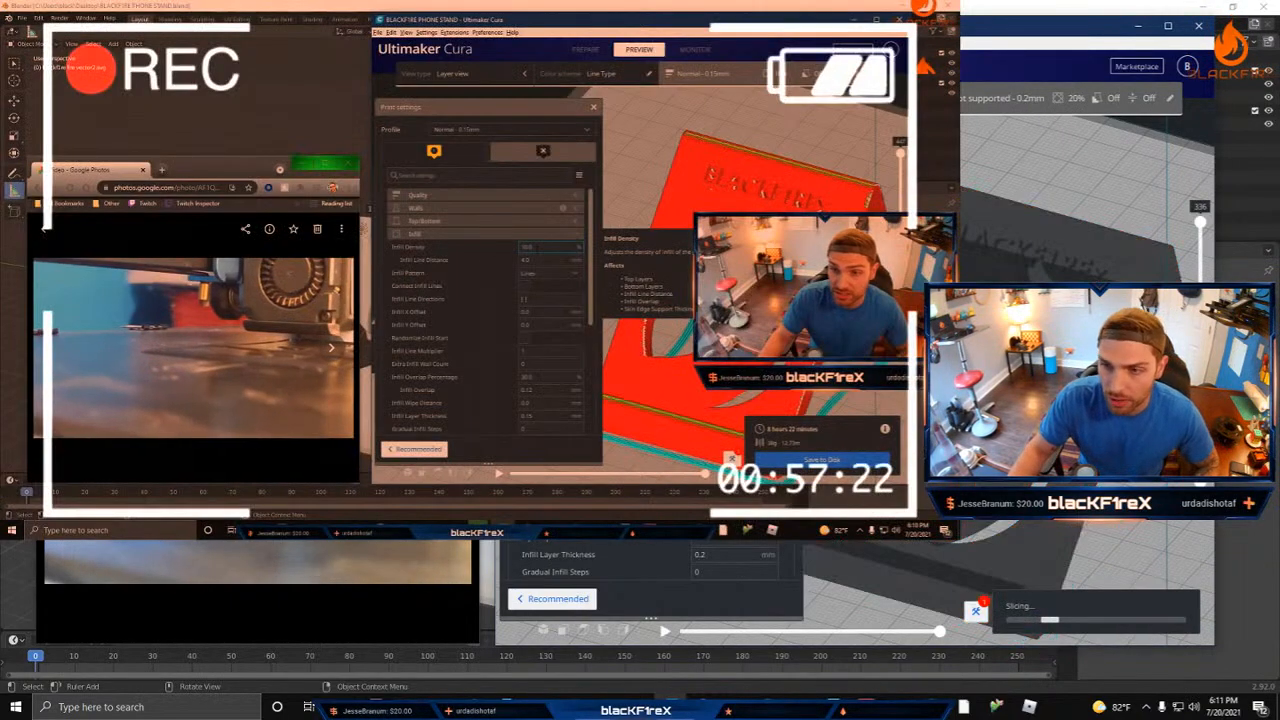
right_drag(1060, 380, 930, 450)
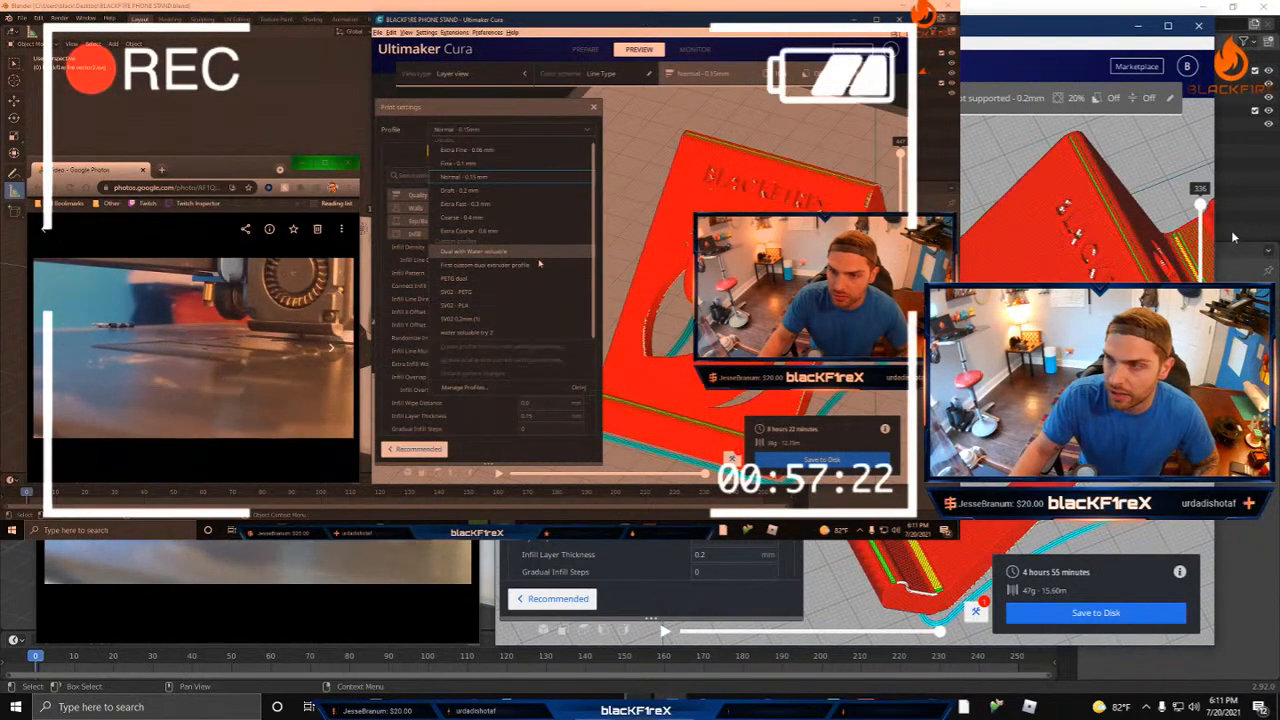
drag(1200, 205, 1200, 259)
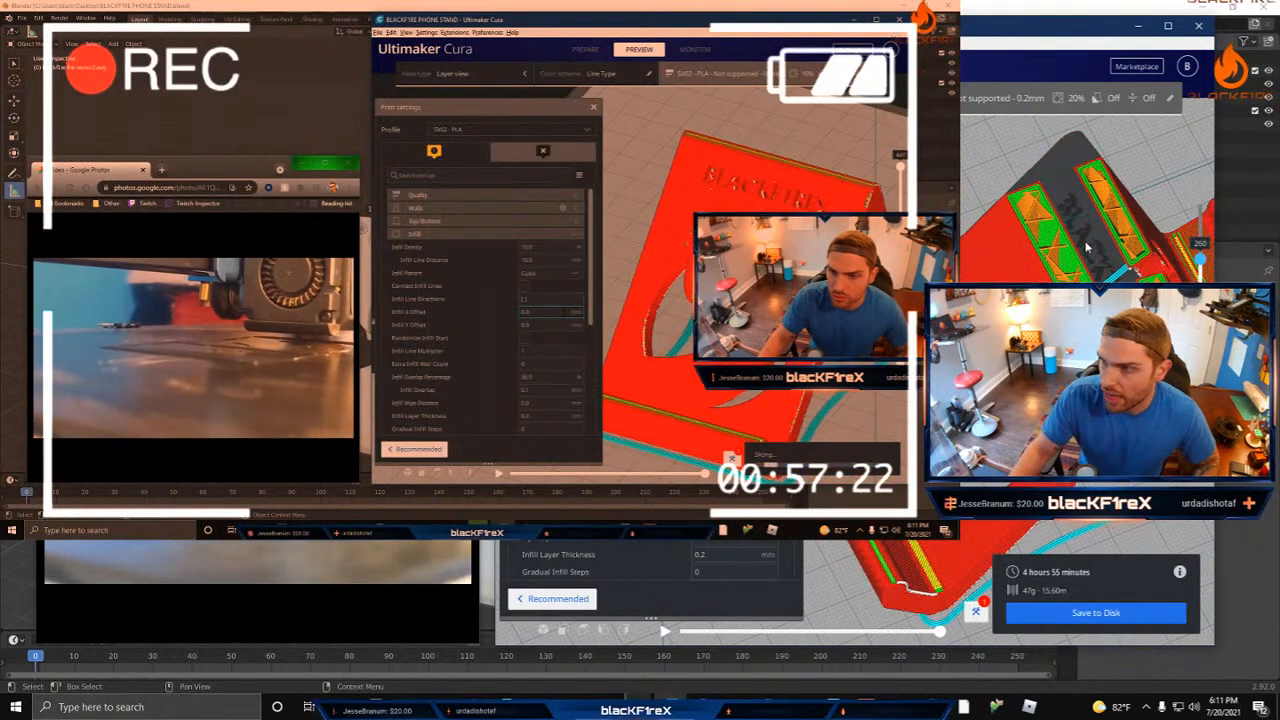
Step: Try an infill density of 50 %, look at the infill pattern options, and return the density to 20 %
double_click(731, 329)
text(50)
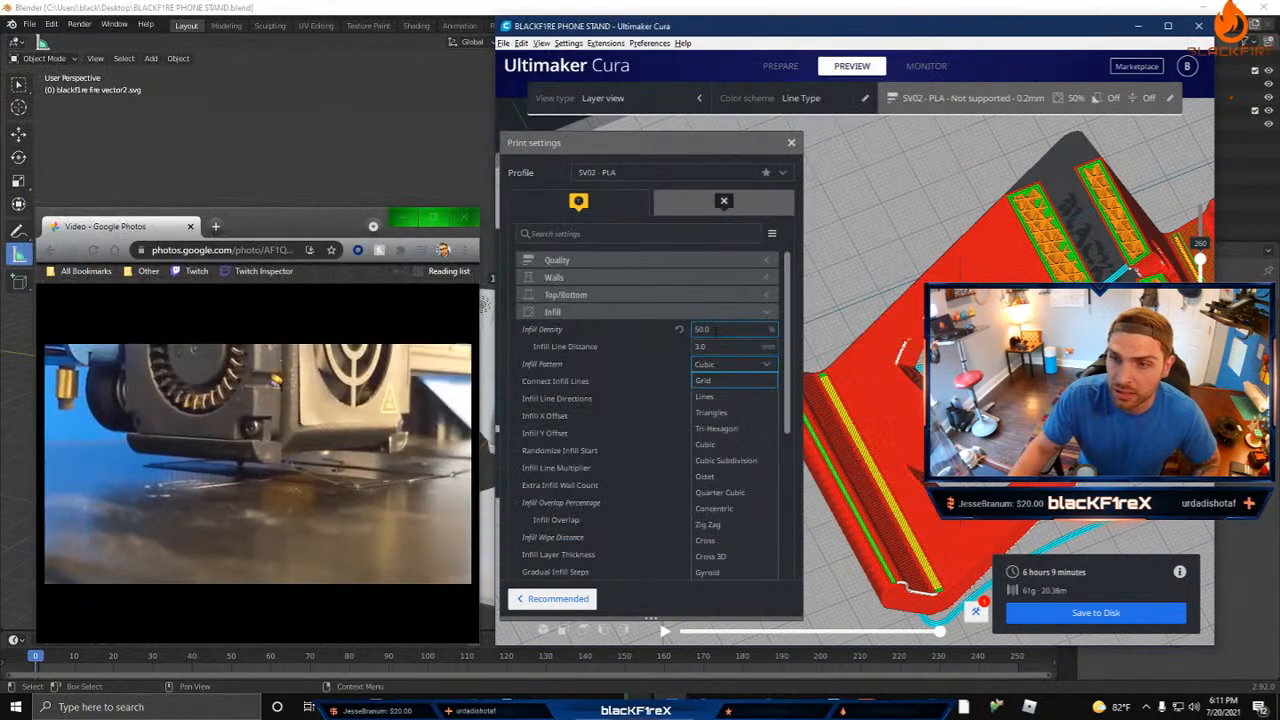
drag(715, 330, 657, 324)
text(20)
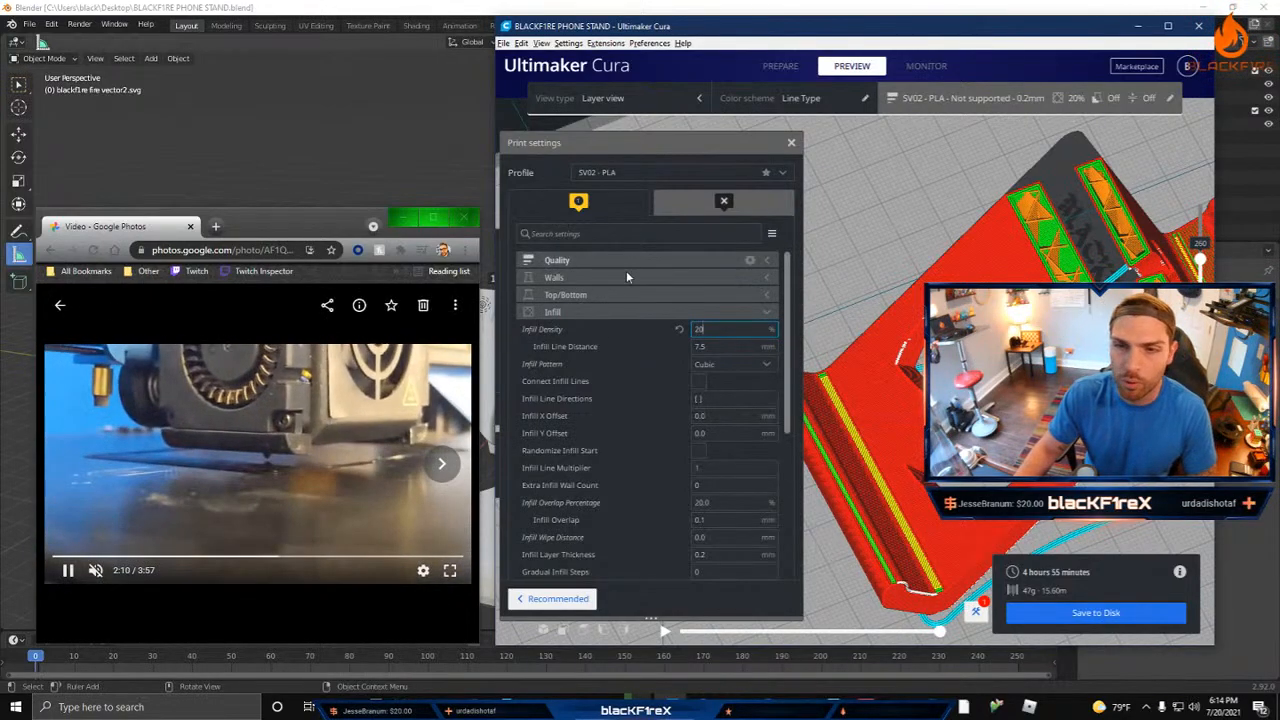
Step: Collapse the Infill category, expand Support and enable Generate Support for the phone stand
click(583, 311)
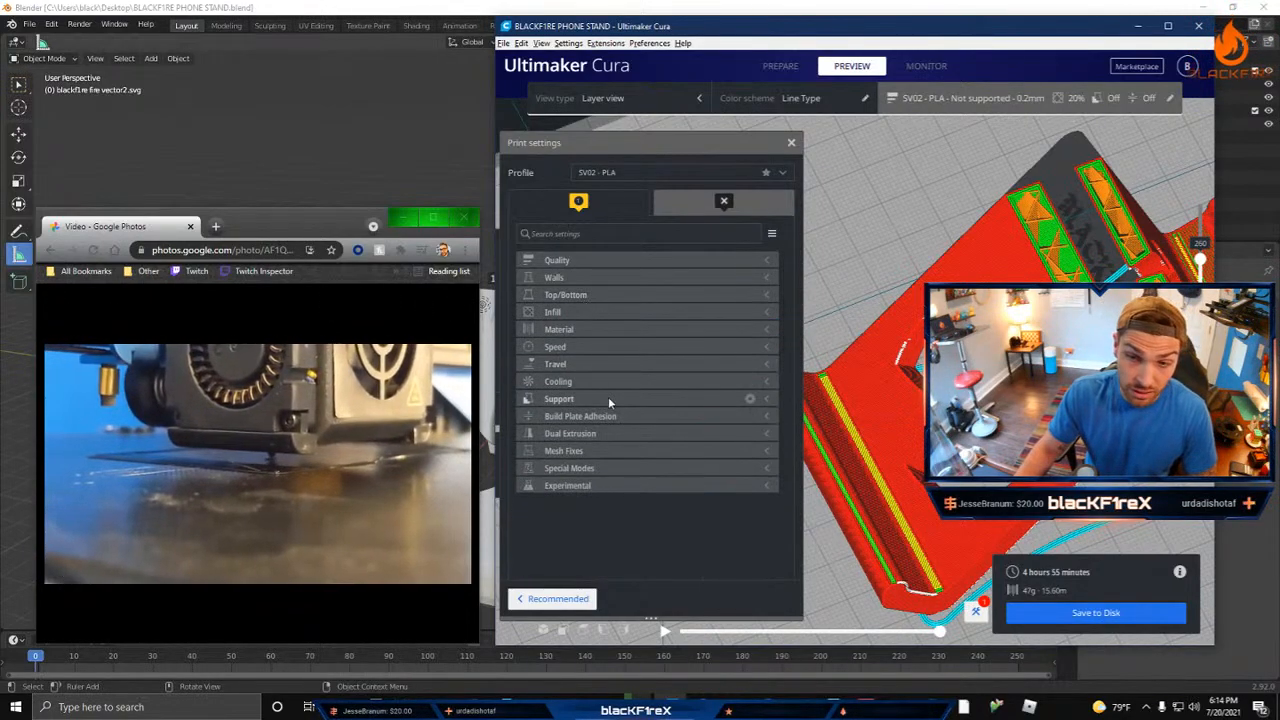
click(608, 399)
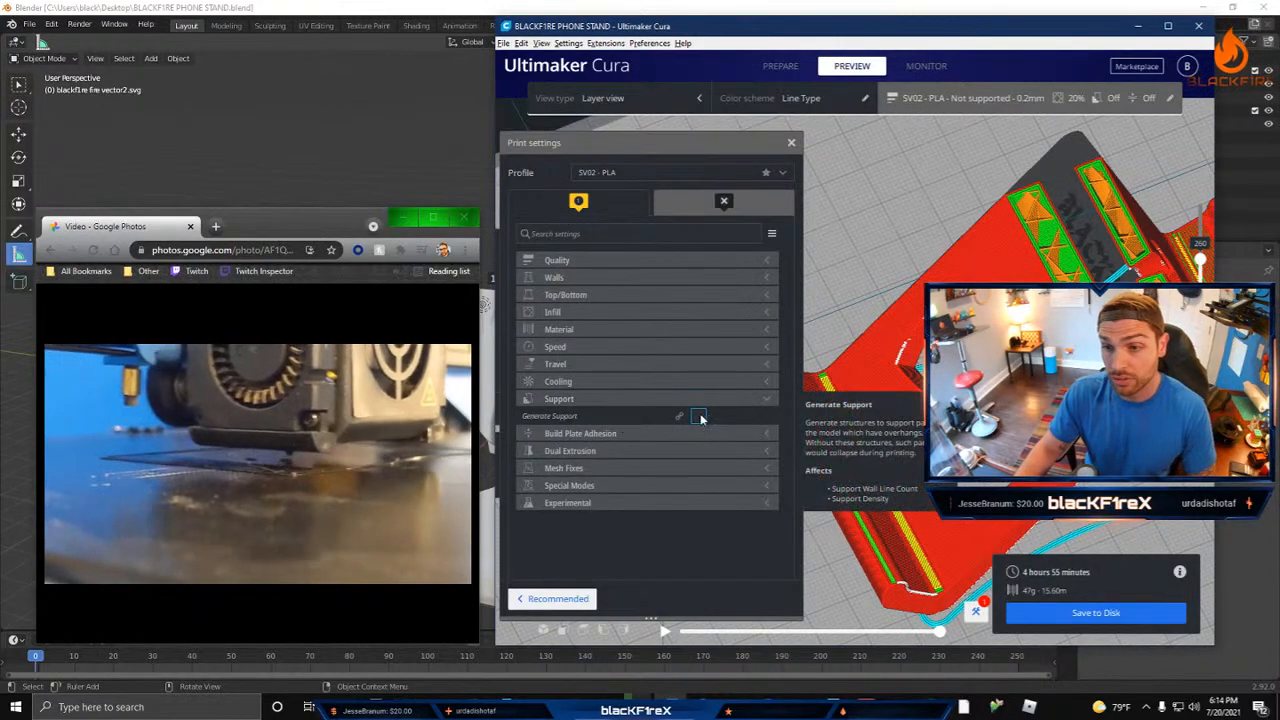
click(698, 416)
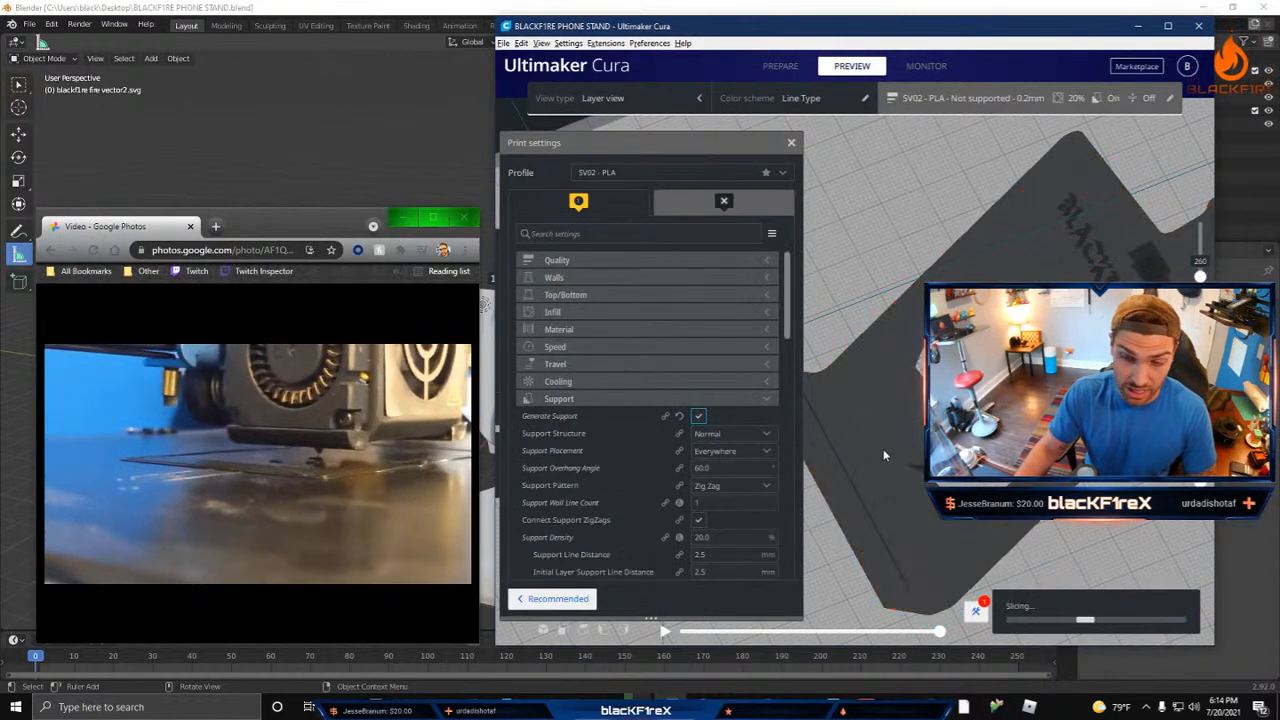
right_drag(1040, 420, 1000, 340)
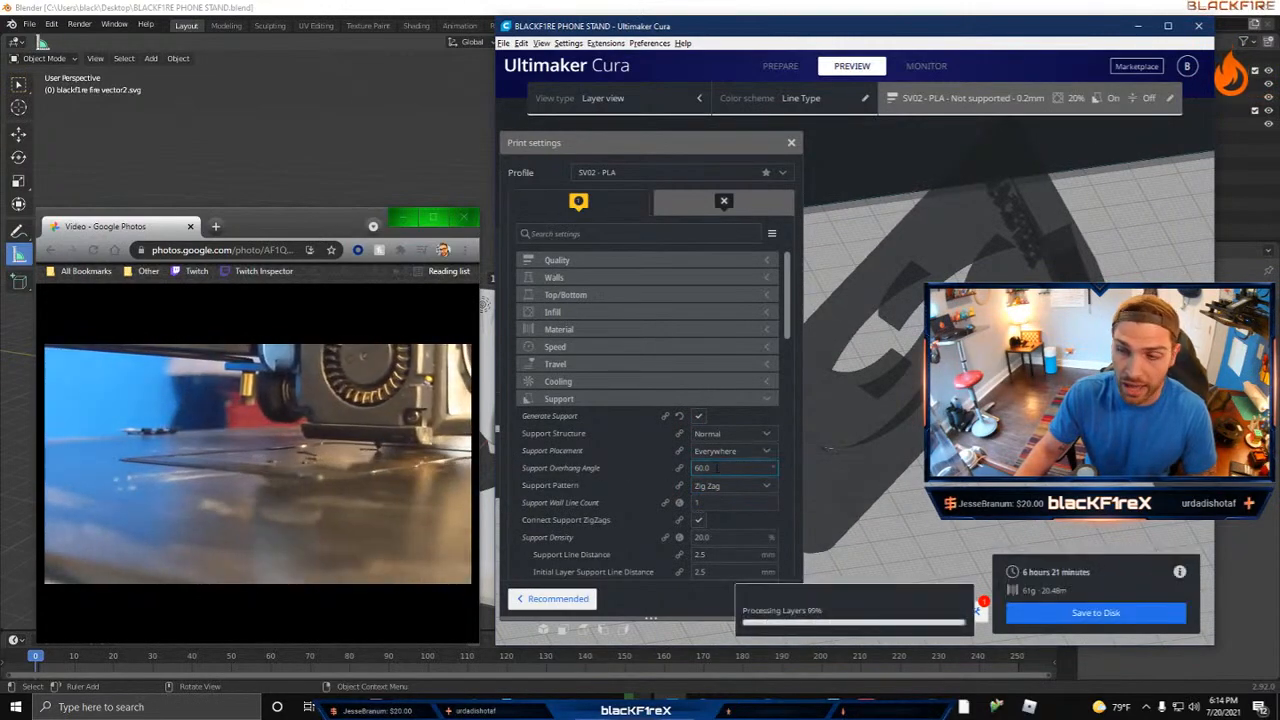
Step: Try a support overhang angle of 40° on the phone stand and set it back to 60°
drag(704, 468, 694, 472)
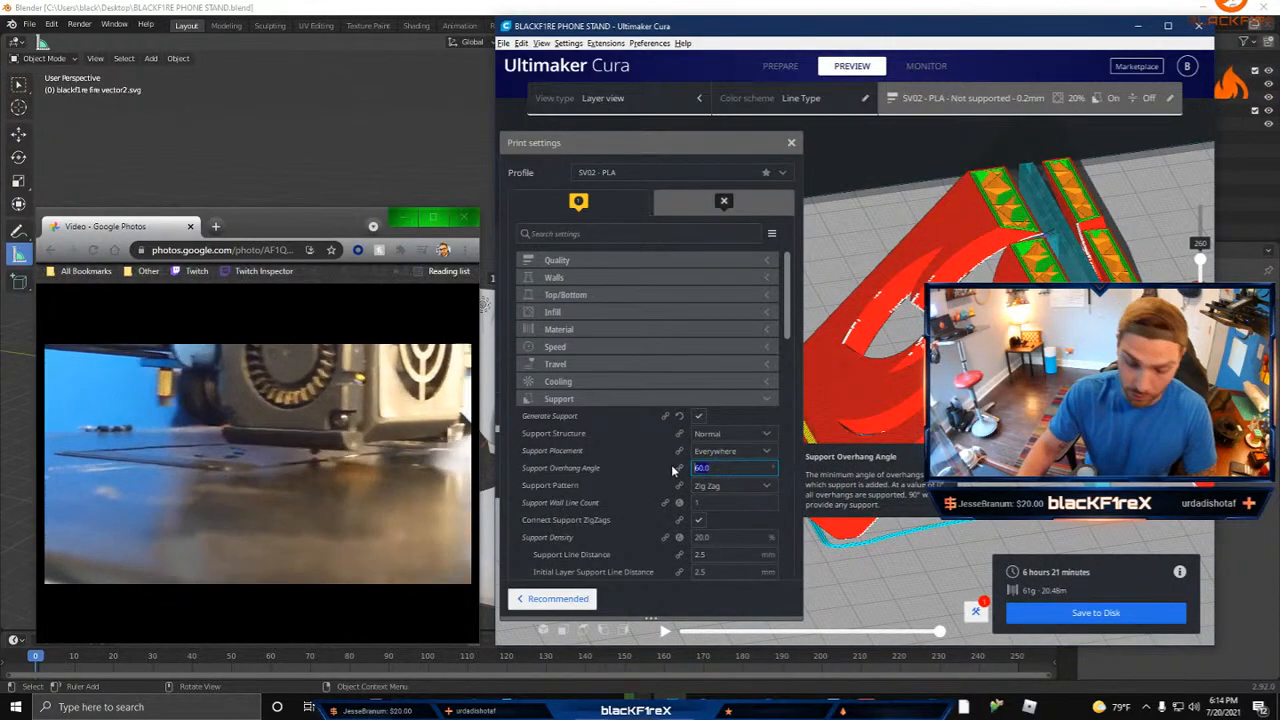
text(80)
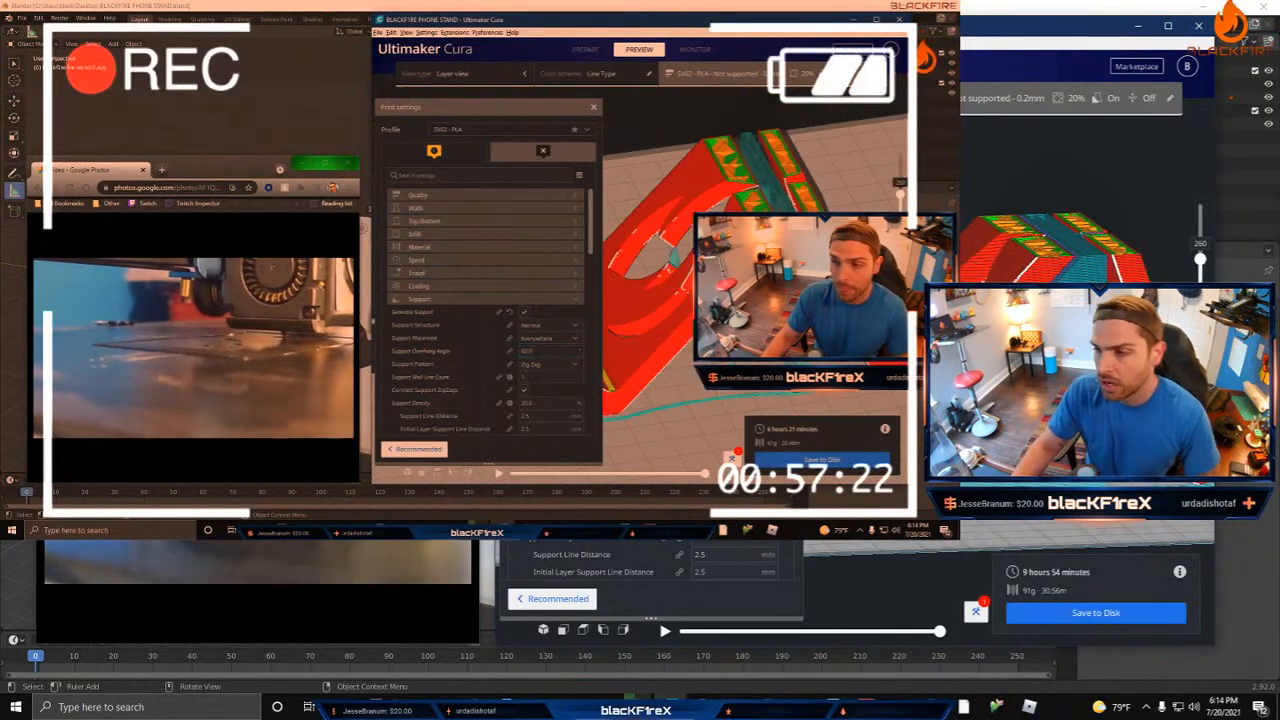
drag(540, 352, 516, 353)
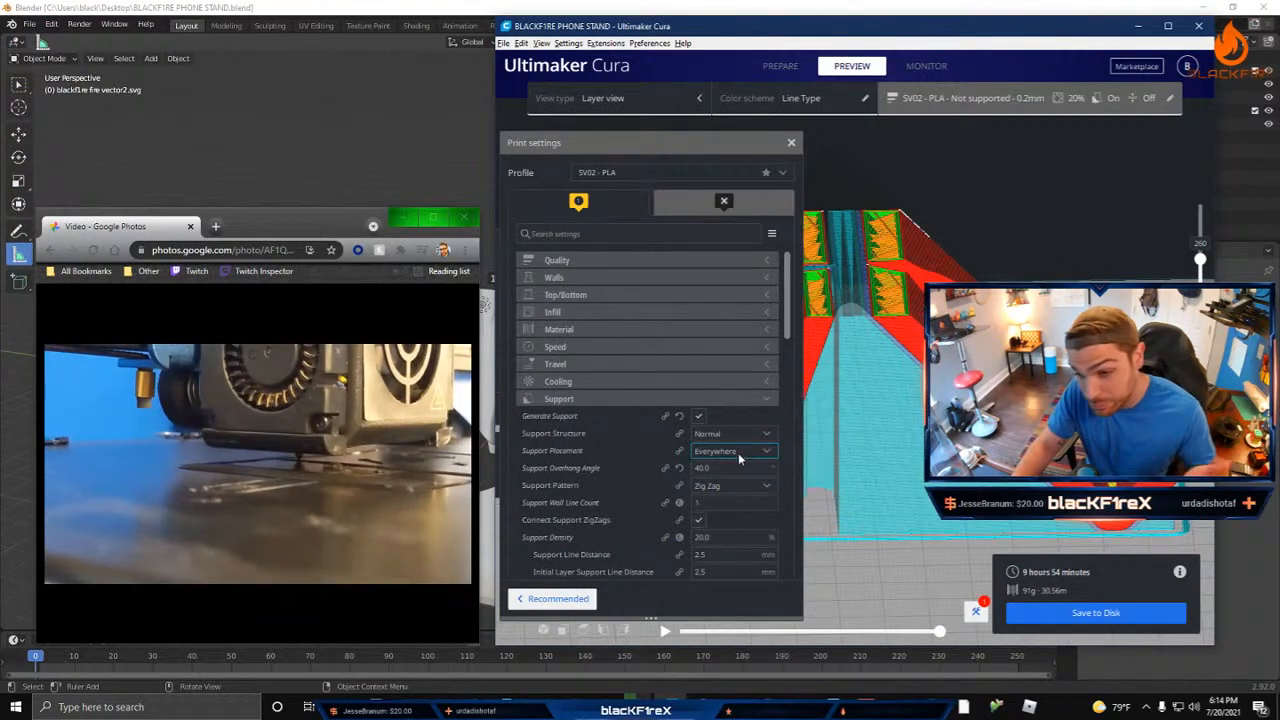
drag(740, 467, 596, 468)
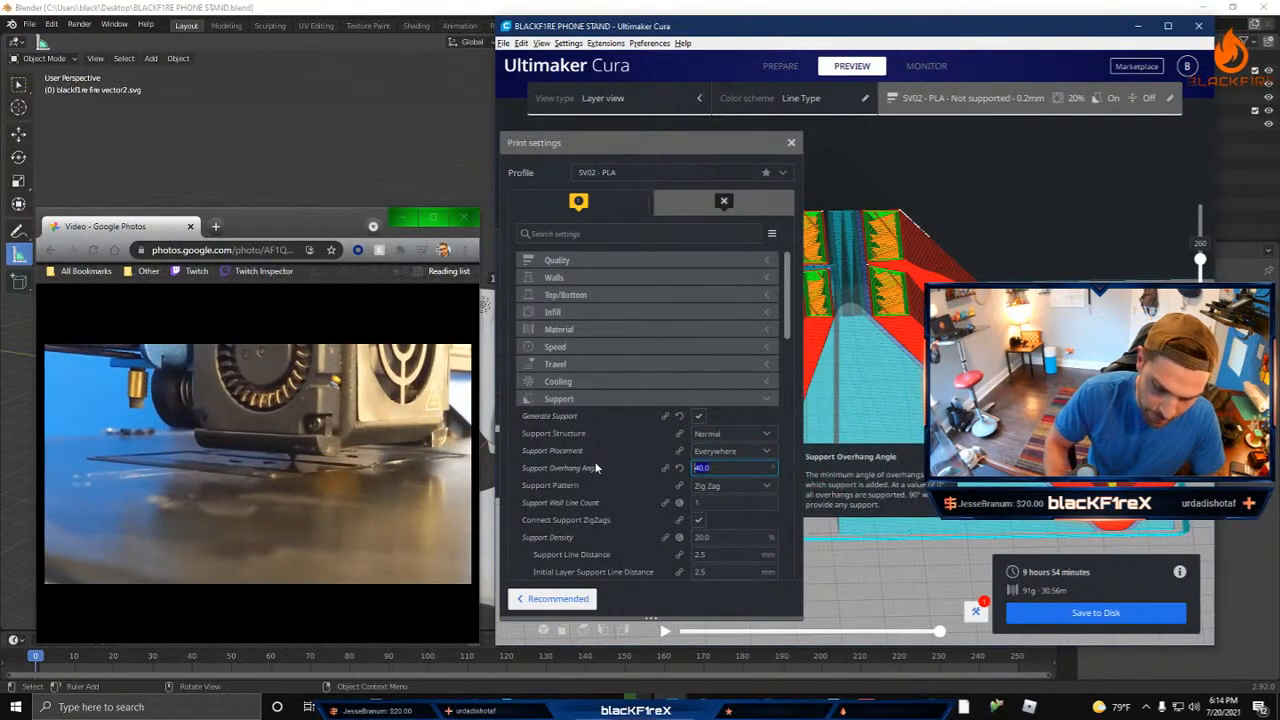
text(50)
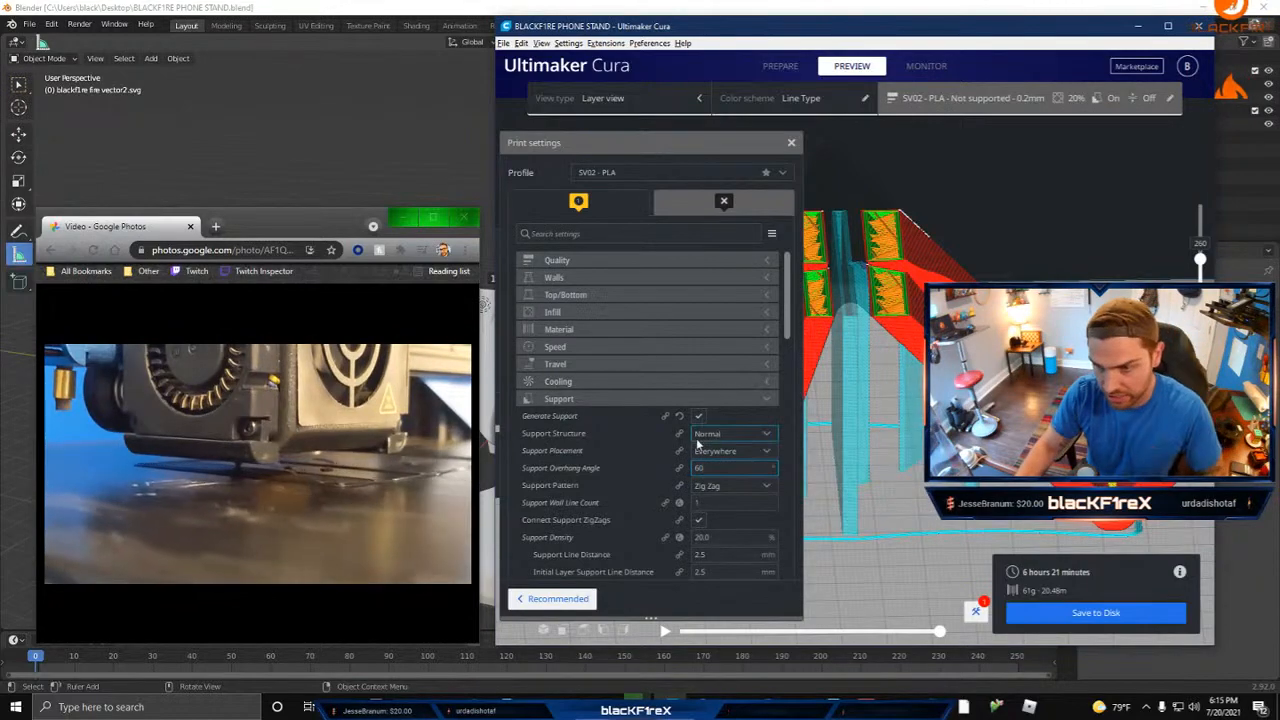
Step: Examine the Experimental settings, especially coasting and the bridge settings, and inspect the supported phone stand from another angle
drag(787, 327, 763, 578)
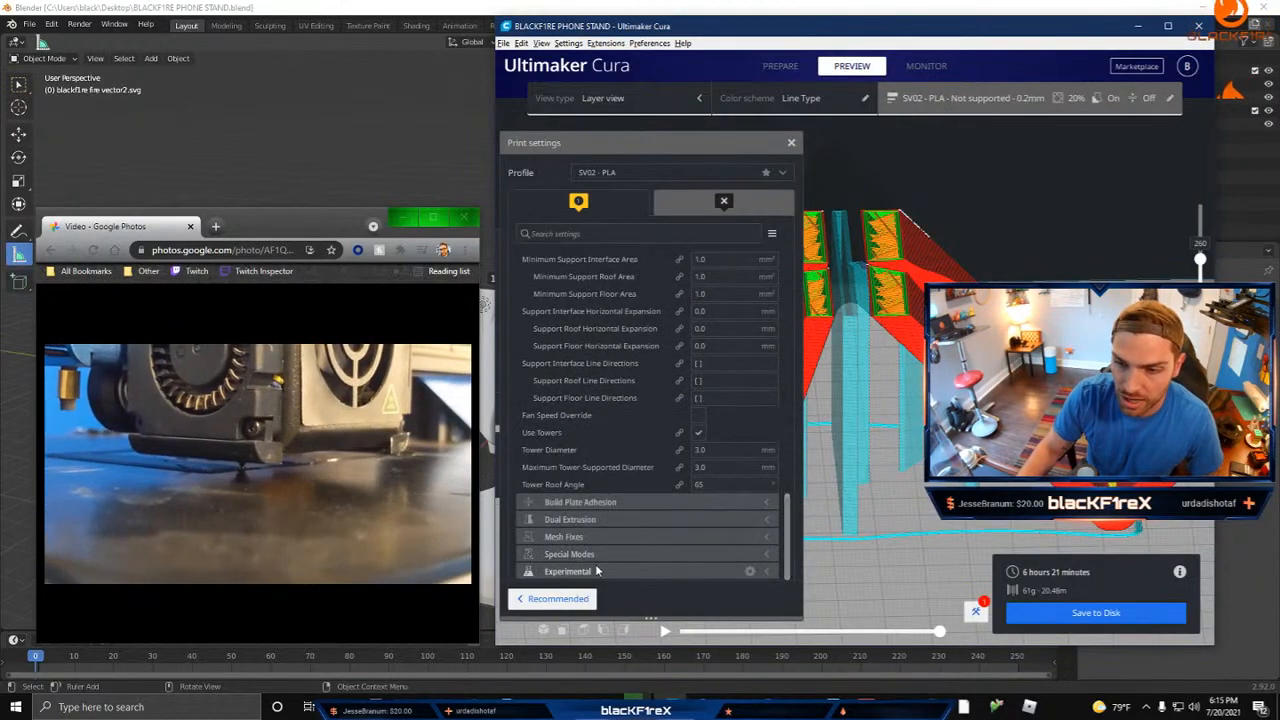
scroll(697, 400, down, 6)
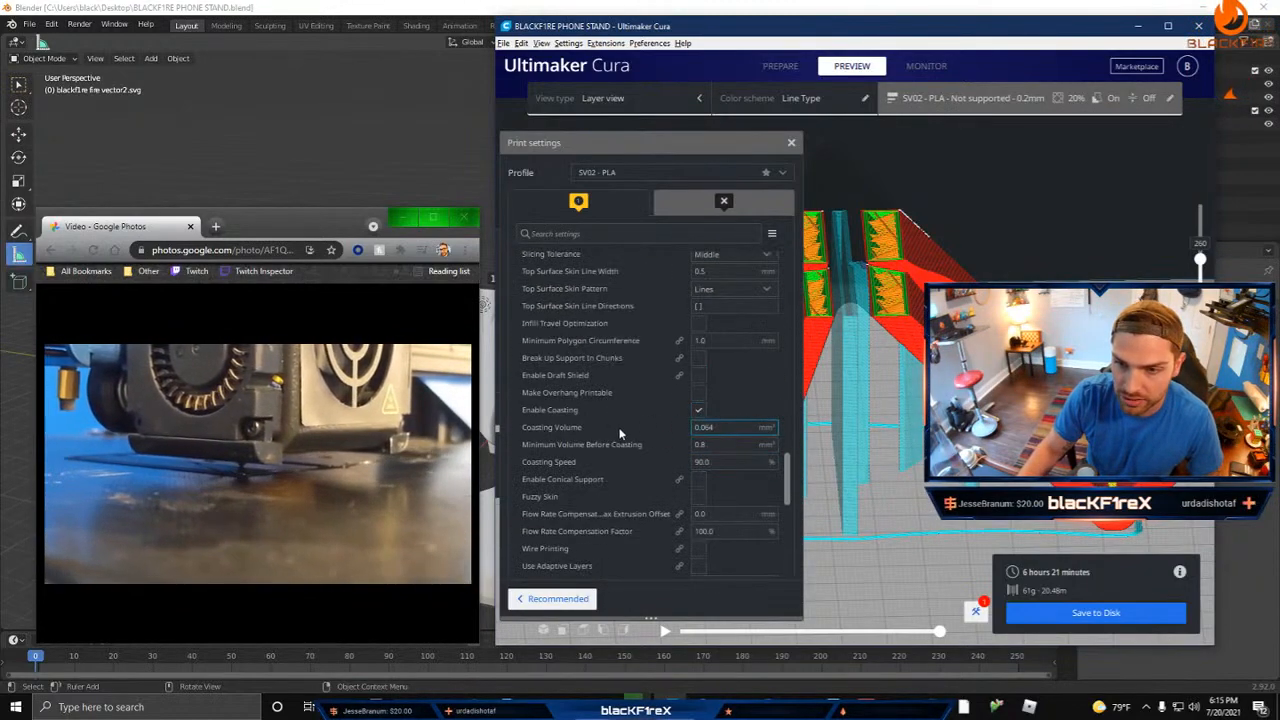
scroll(628, 436, down, 4)
mouse_move(559, 421)
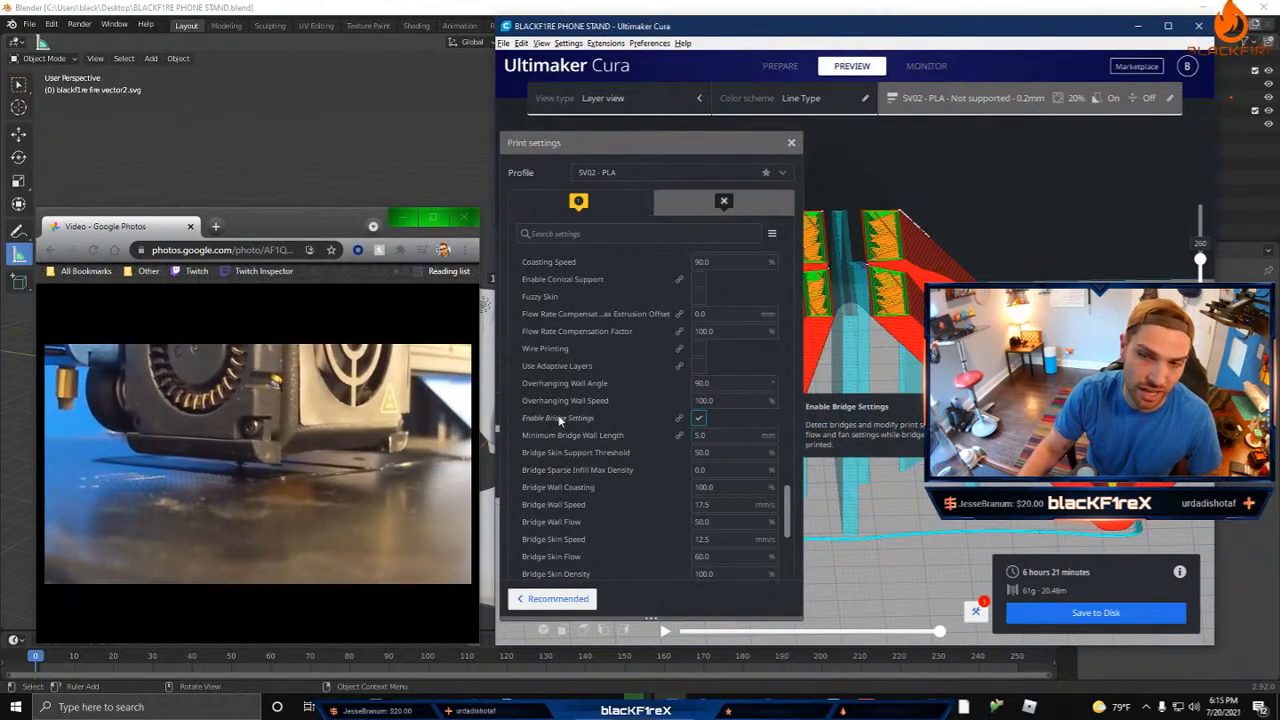
mouse_move(735, 435)
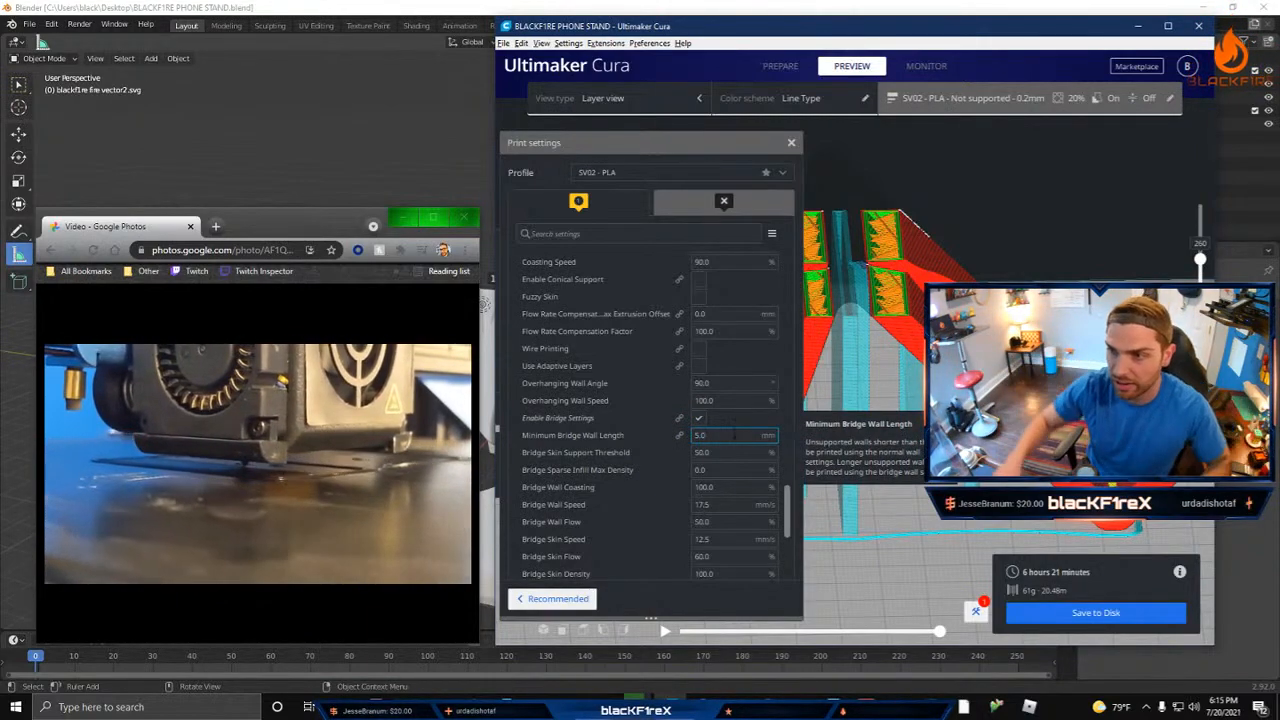
scroll(945, 365, up, 2)
right_drag(945, 365, 765, 435)
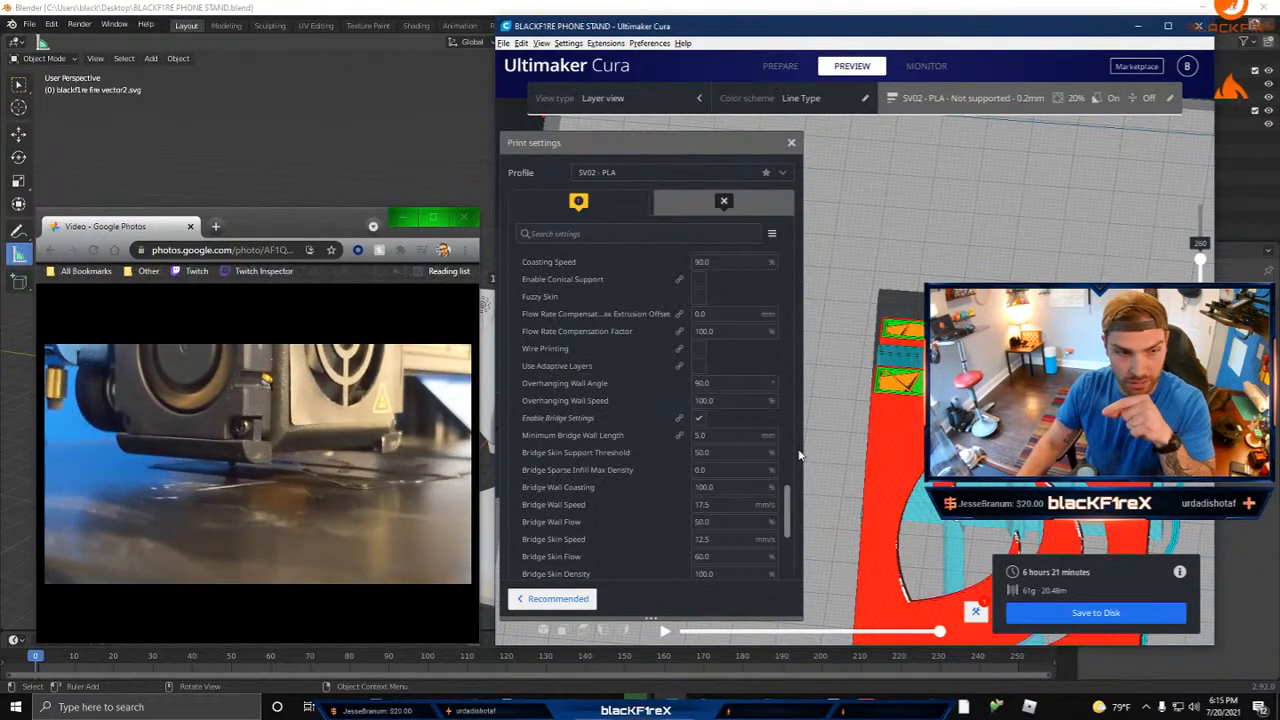
Step: Examine the bridge settings in the Experimental category, including wall flow, skin density and the second and third skin values
click(720, 400)
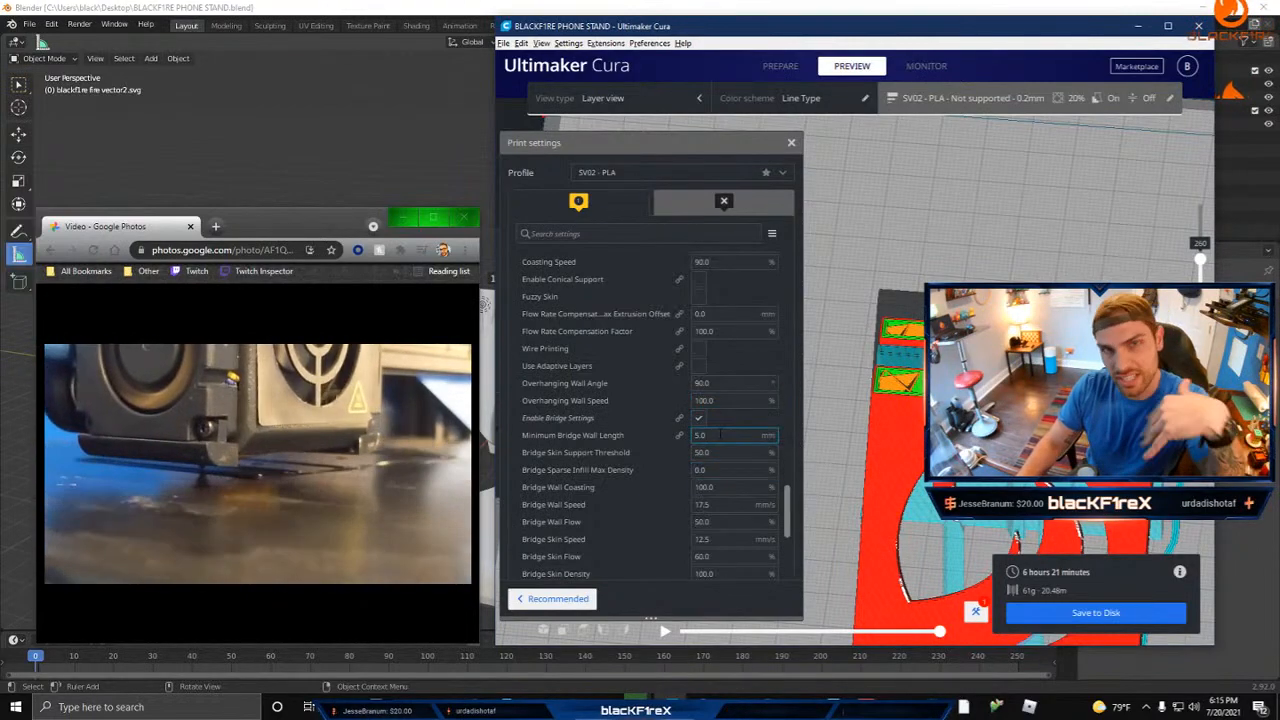
scroll(744, 442, down, 2)
click(718, 473)
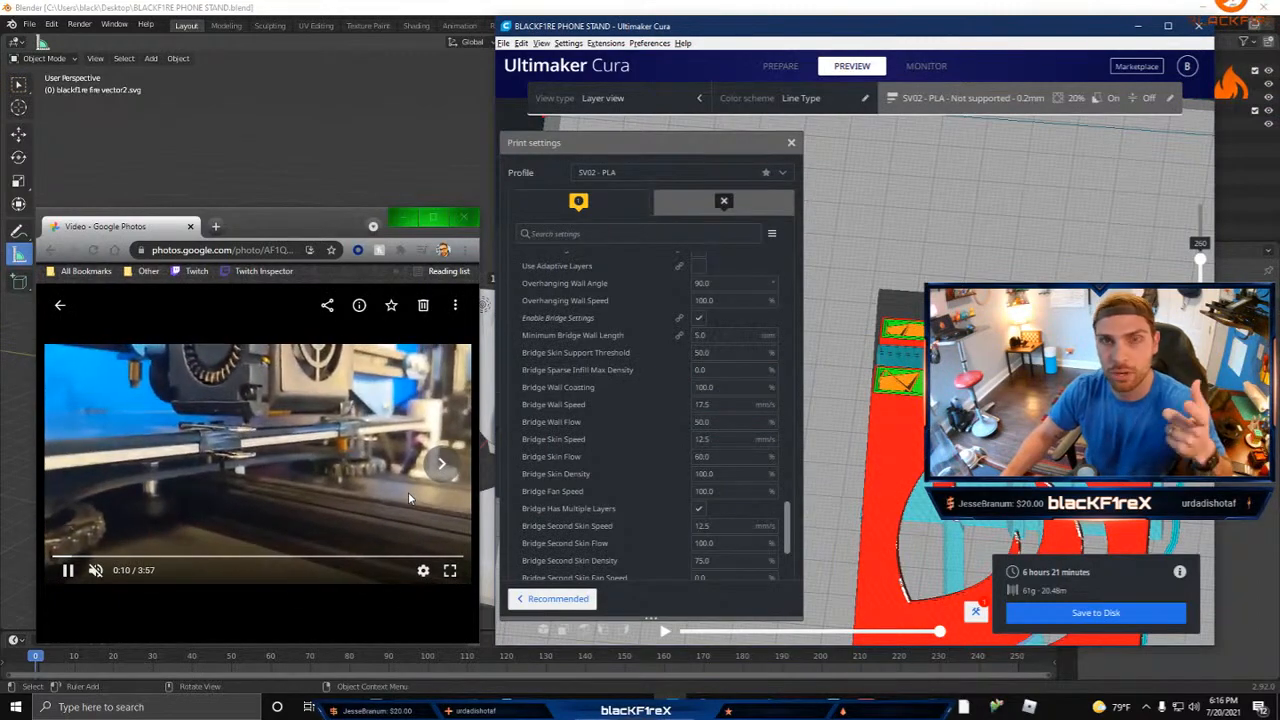
scroll(716, 406, up, 6)
scroll(716, 408, down, 5)
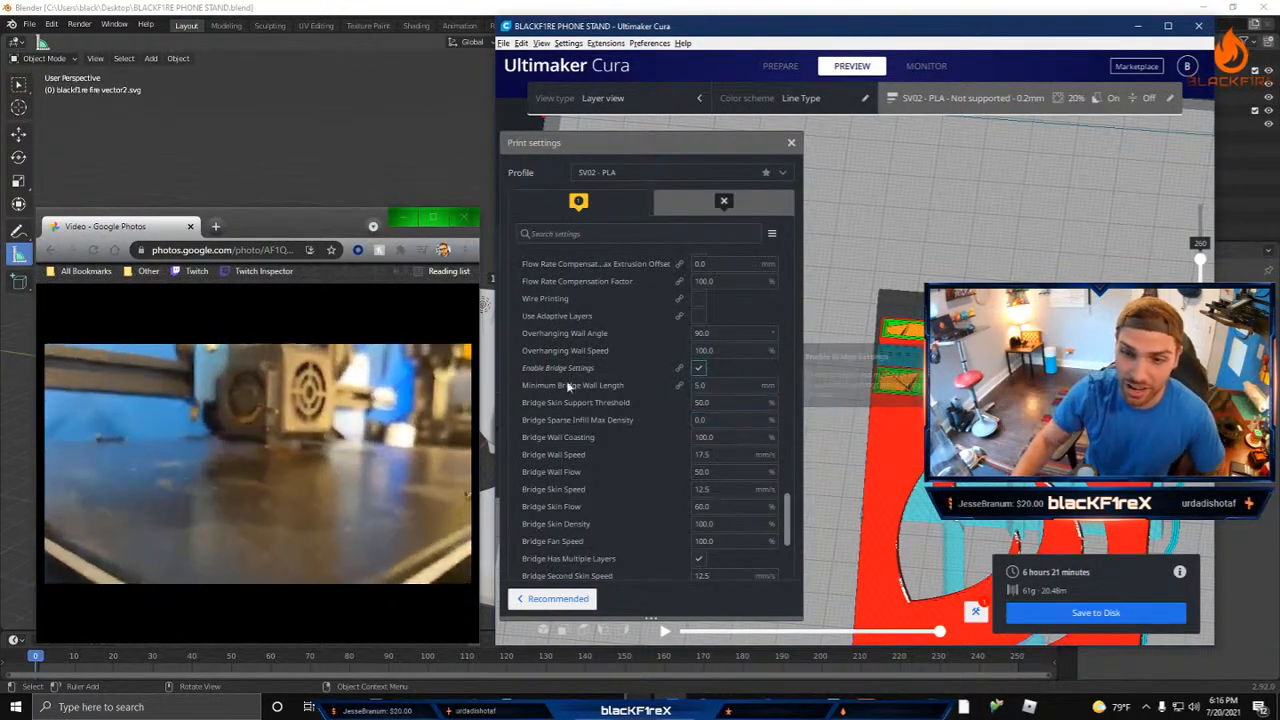
scroll(571, 422, down, 2)
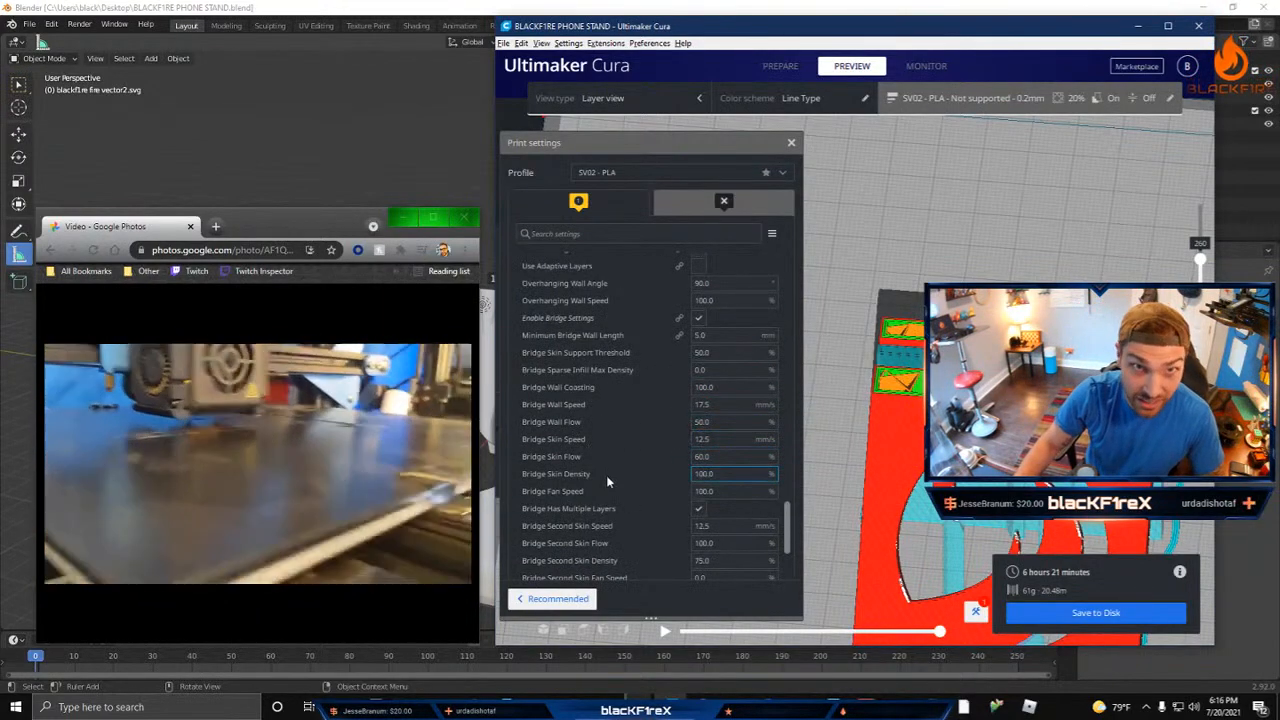
mouse_move(606, 482)
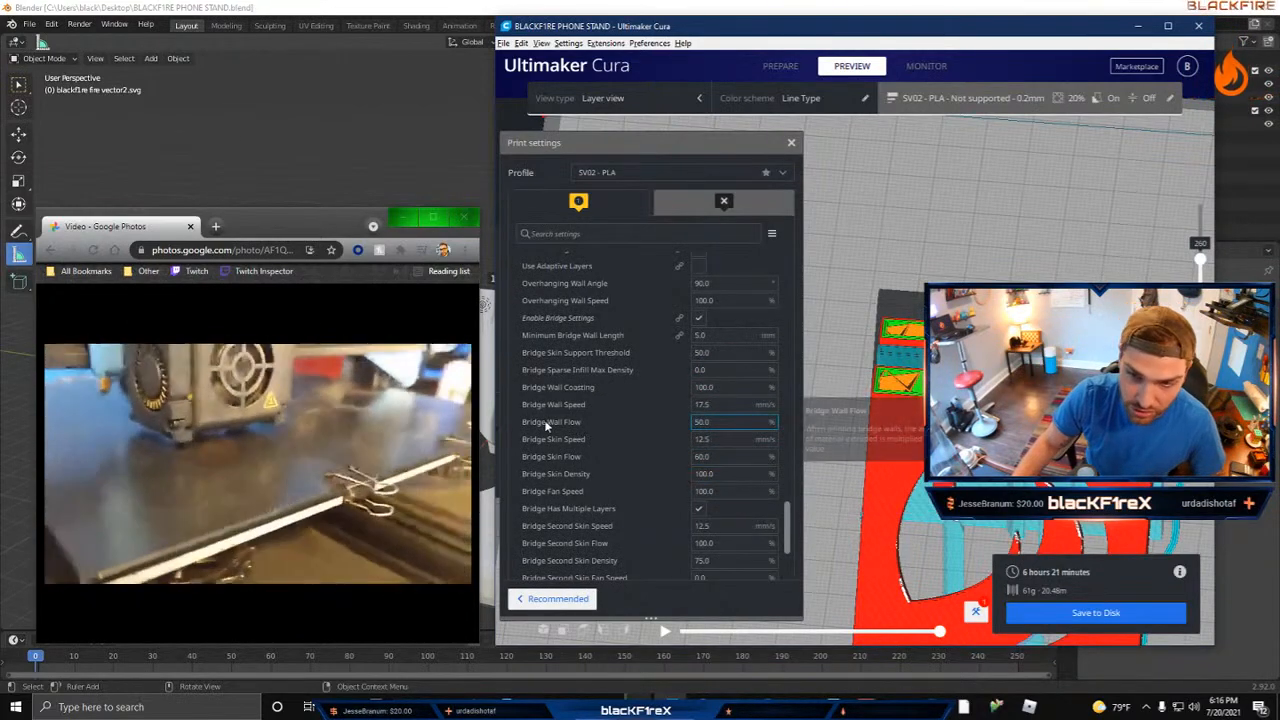
mouse_move(548, 422)
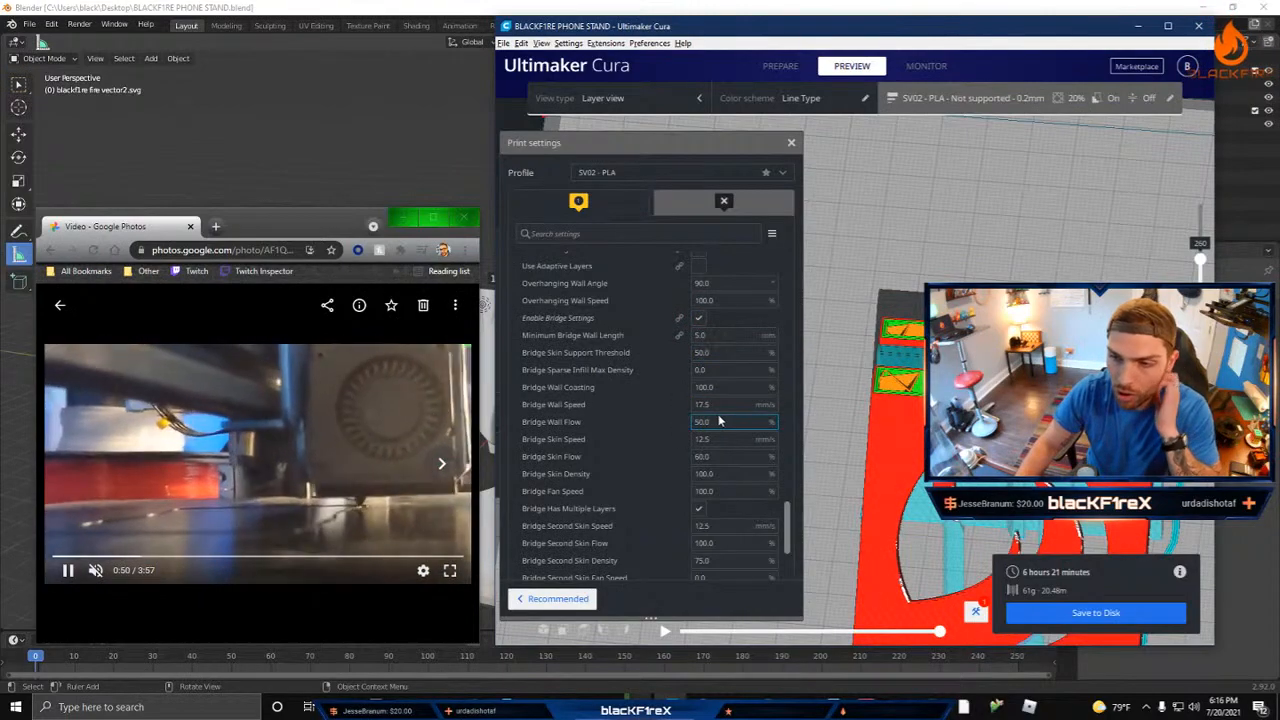
scroll(718, 421, down, 2)
scroll(738, 424, down, 4)
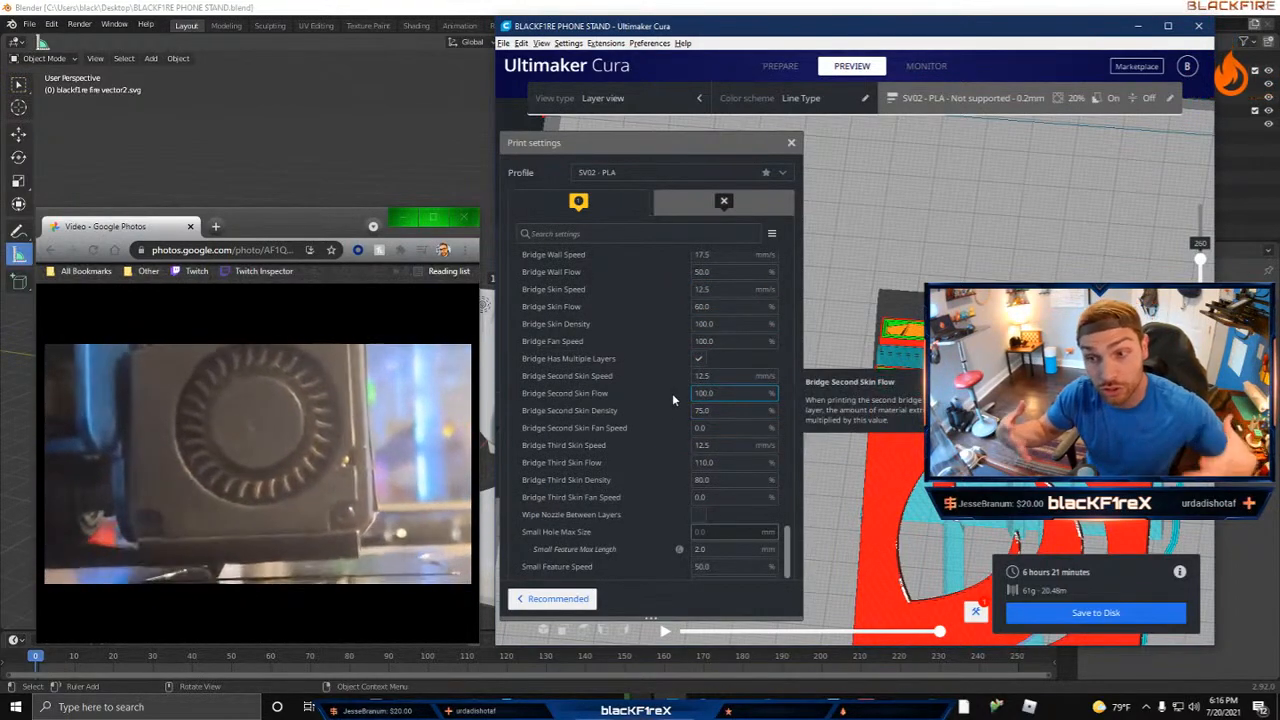
scroll(577, 450, down, 1)
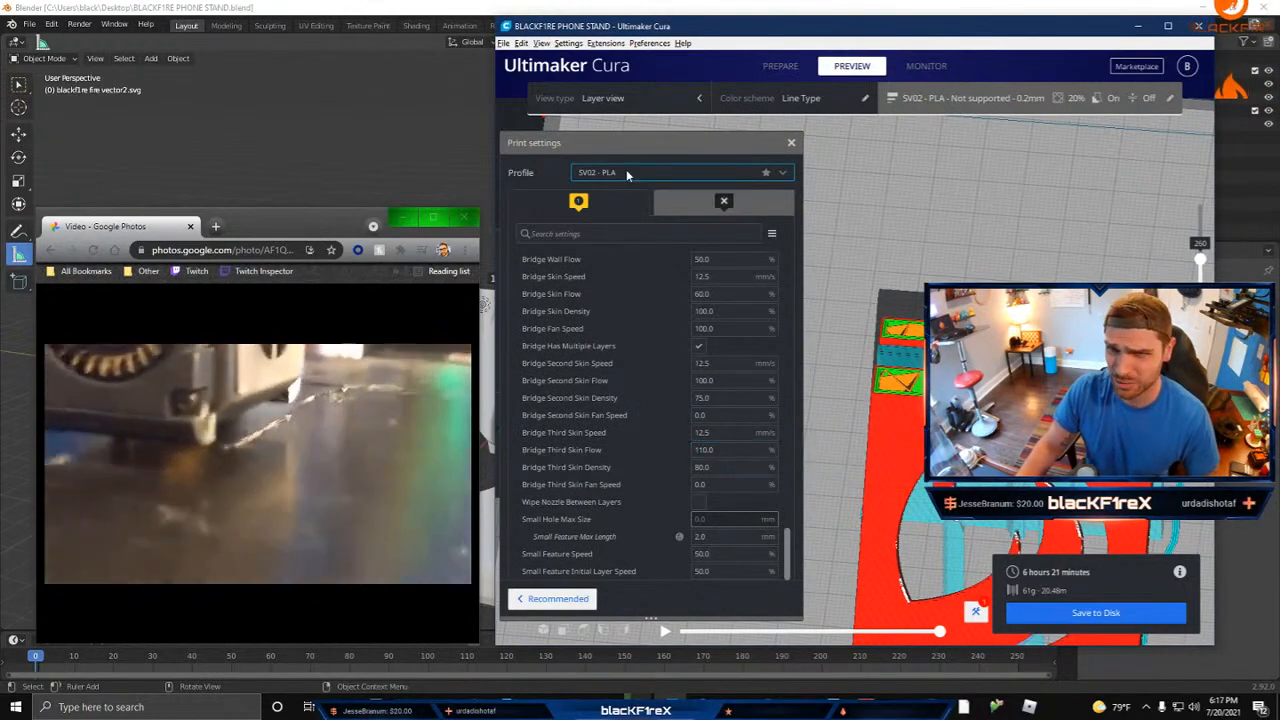
Step: Switch the print profile to SV02 0.2mm (1) and discard the customized support and infill settings
scroll(657, 397, up, 5)
scroll(658, 400, down, 5)
scroll(660, 427, up, 5)
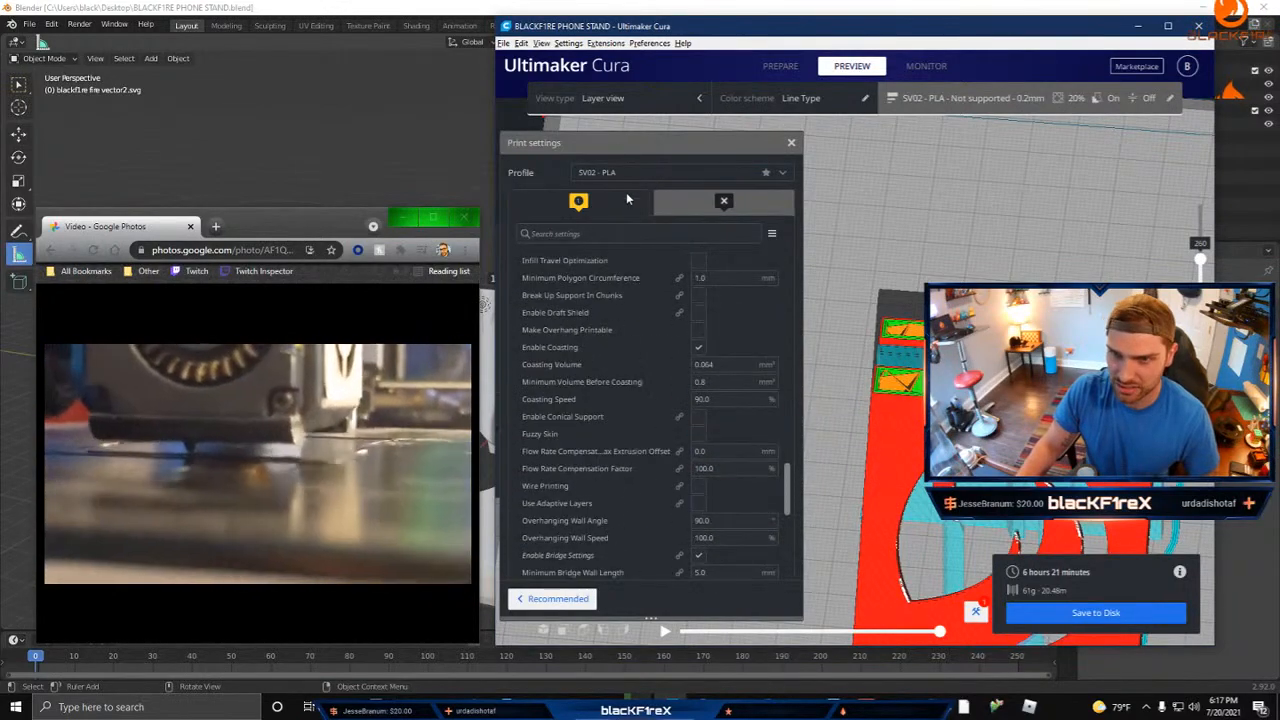
click(638, 173)
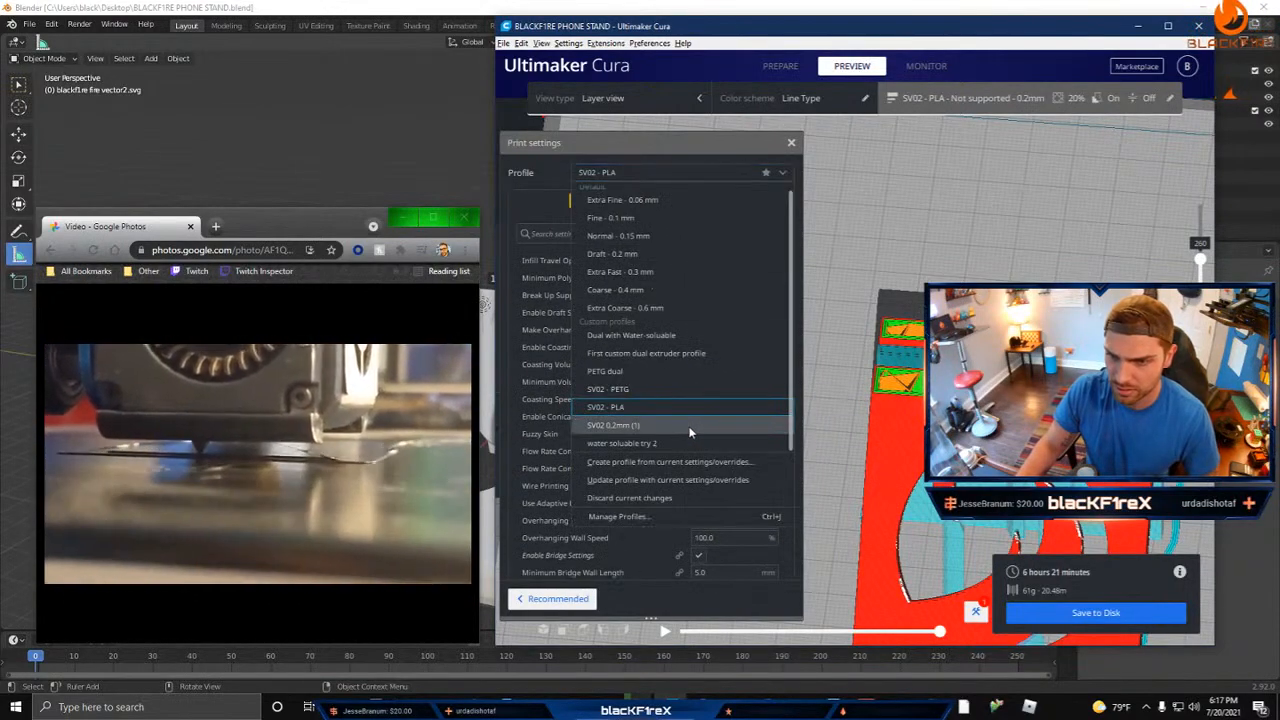
click(640, 425)
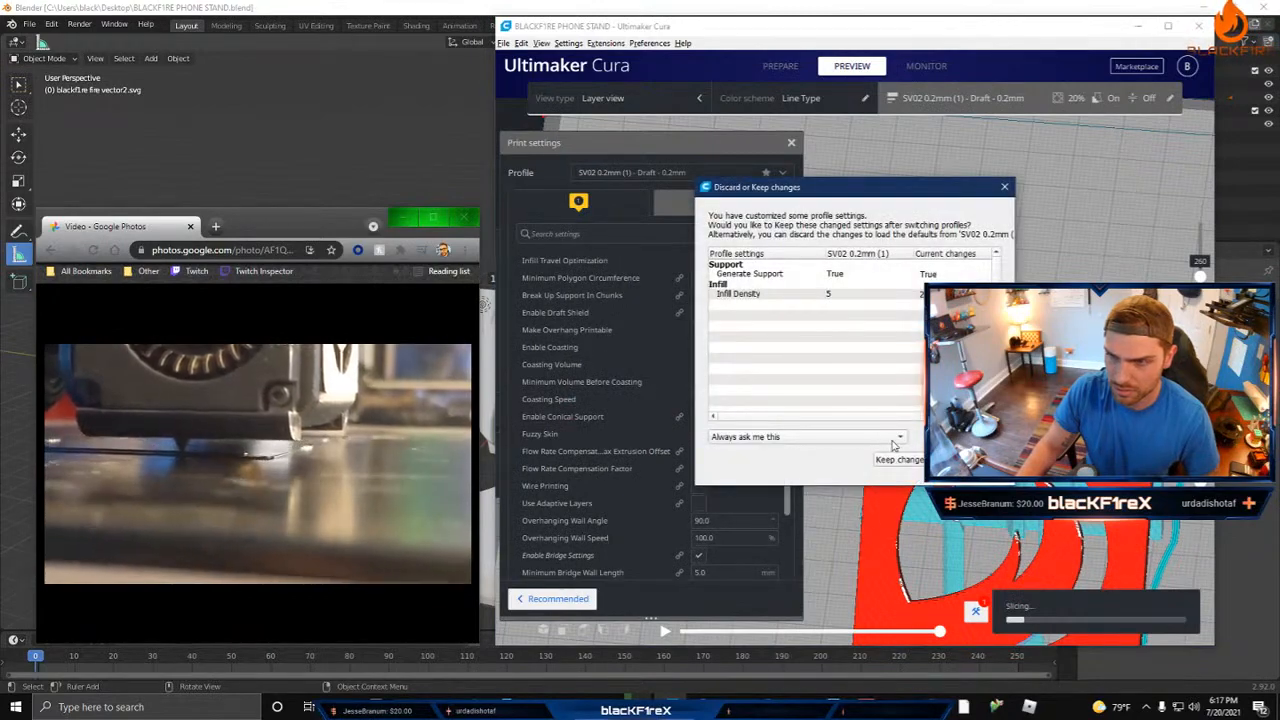
click(966, 460)
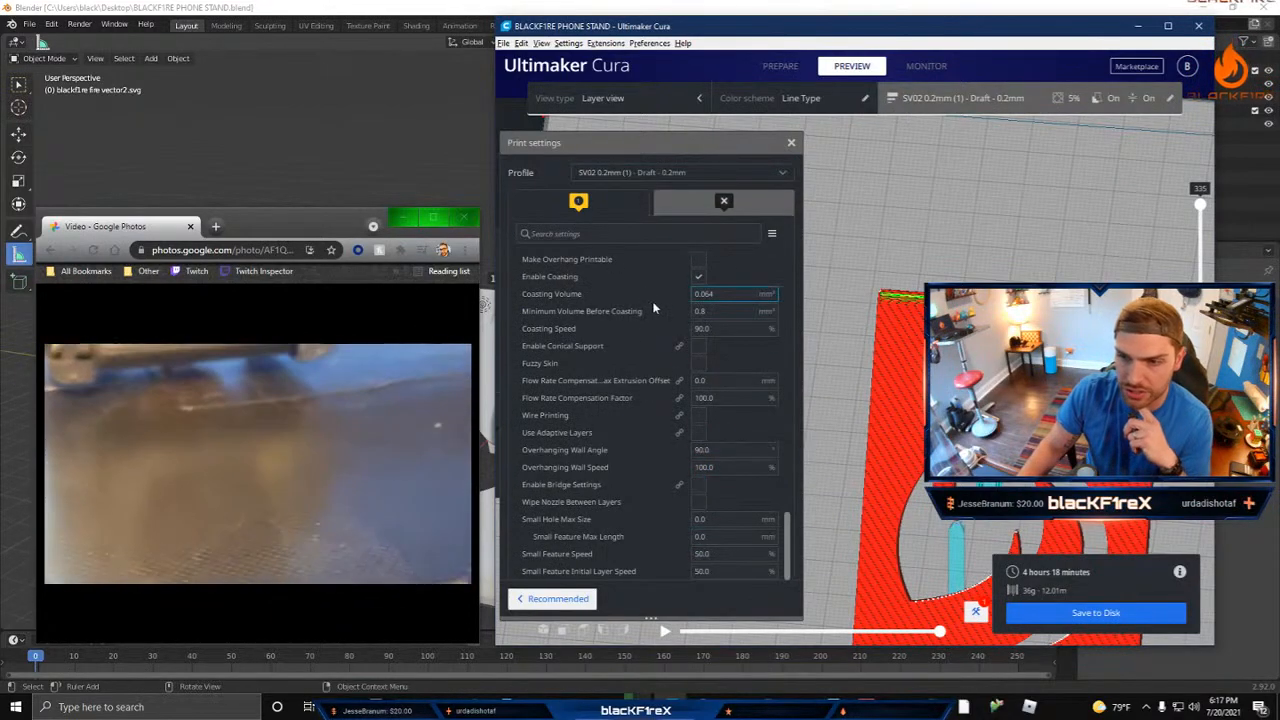
Step: Close the print settings and place a support blocker cube beside the phone stand
right_drag(970, 470, 860, 335)
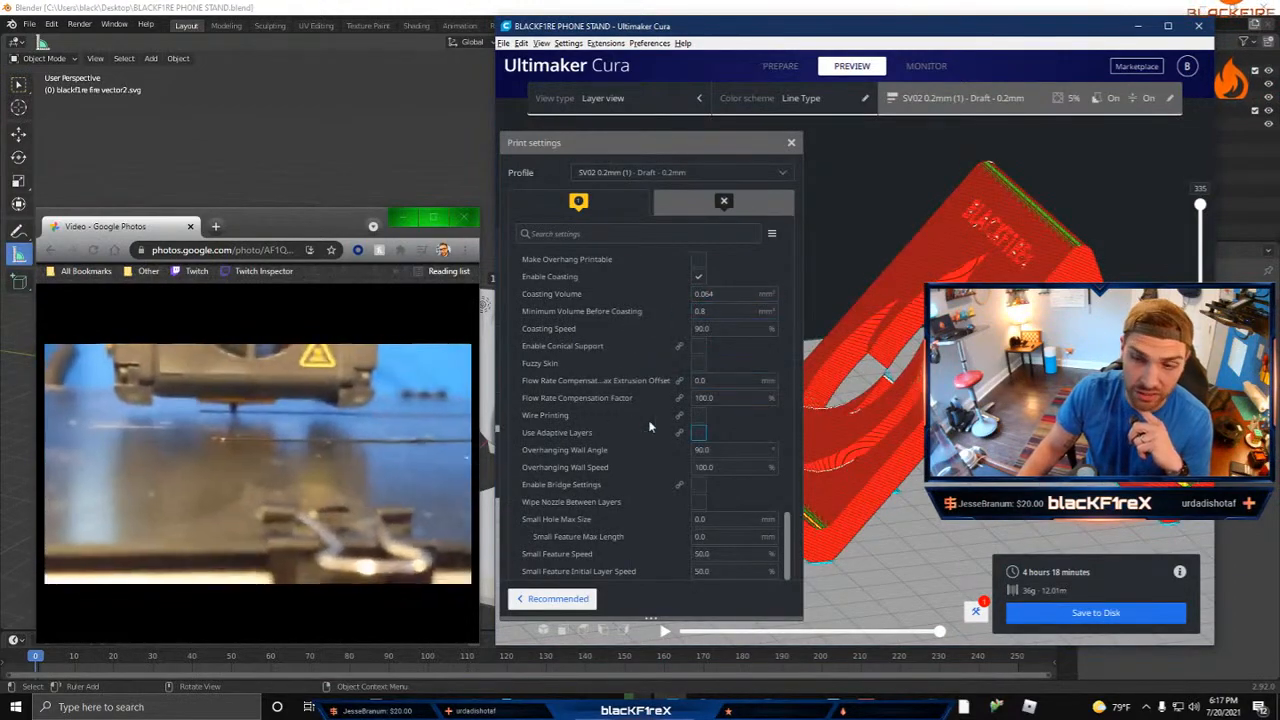
click(791, 145)
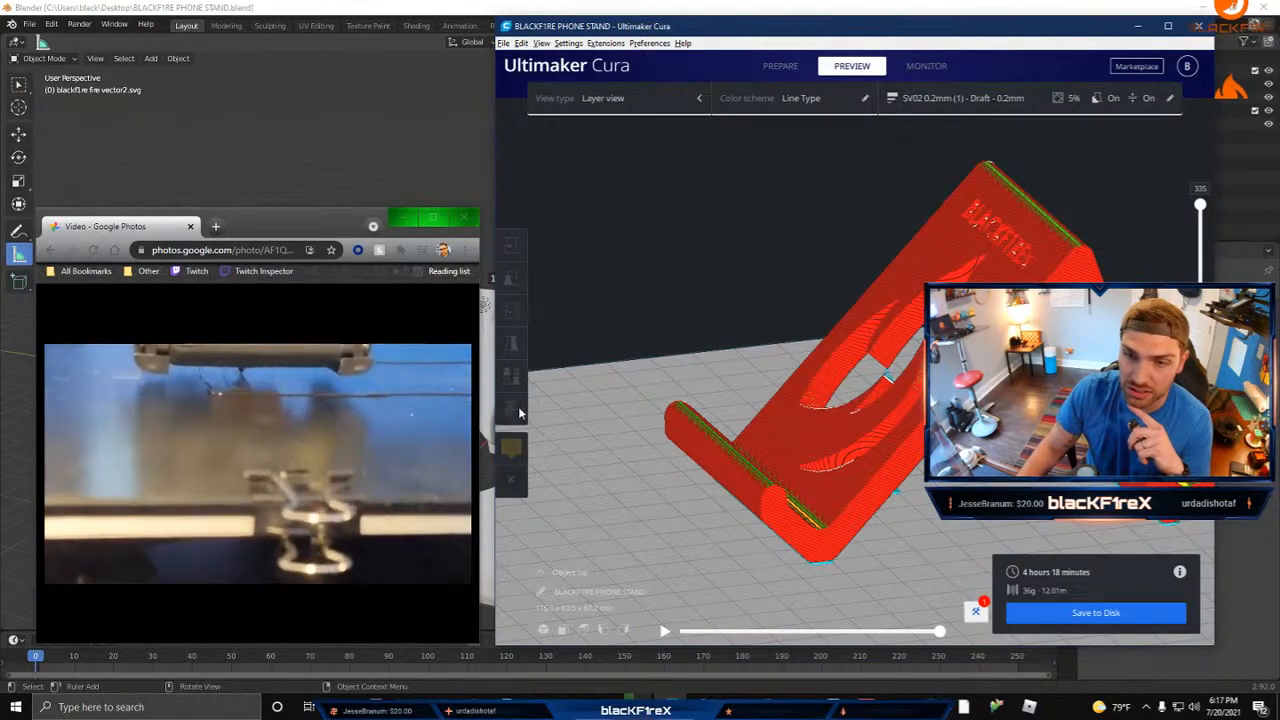
click(820, 386)
click(511, 412)
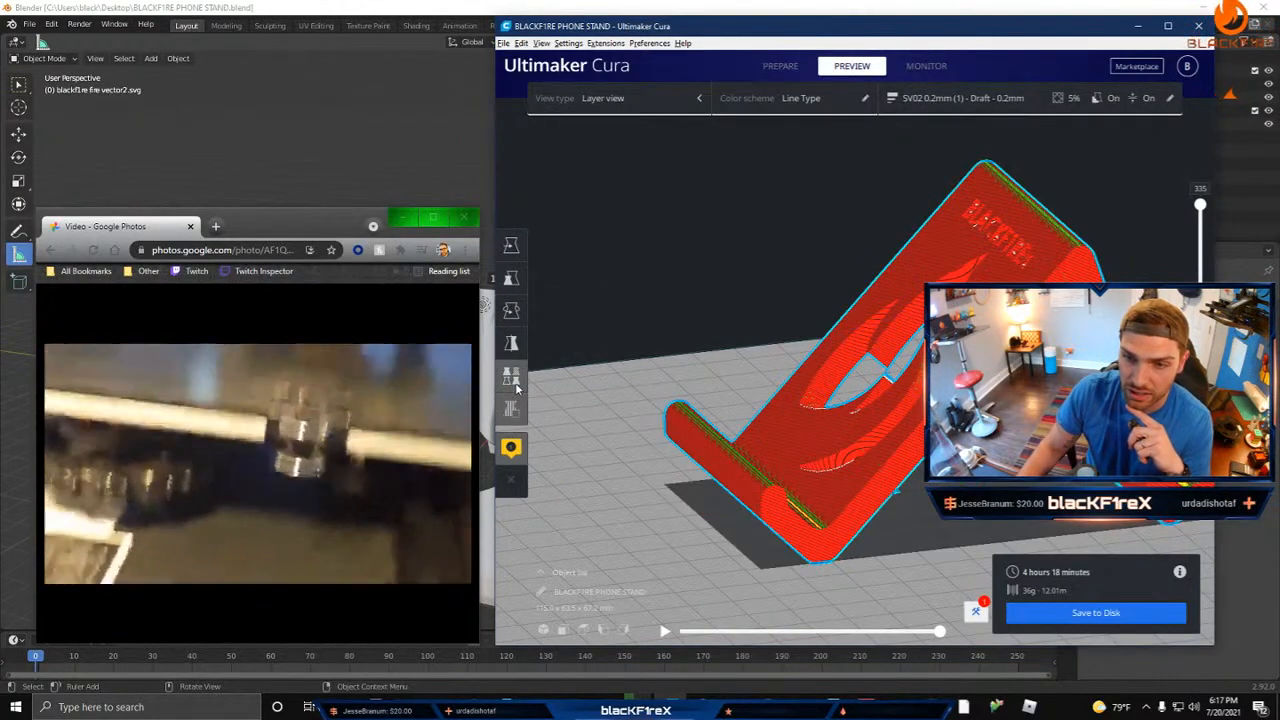
click(514, 380)
click(516, 415)
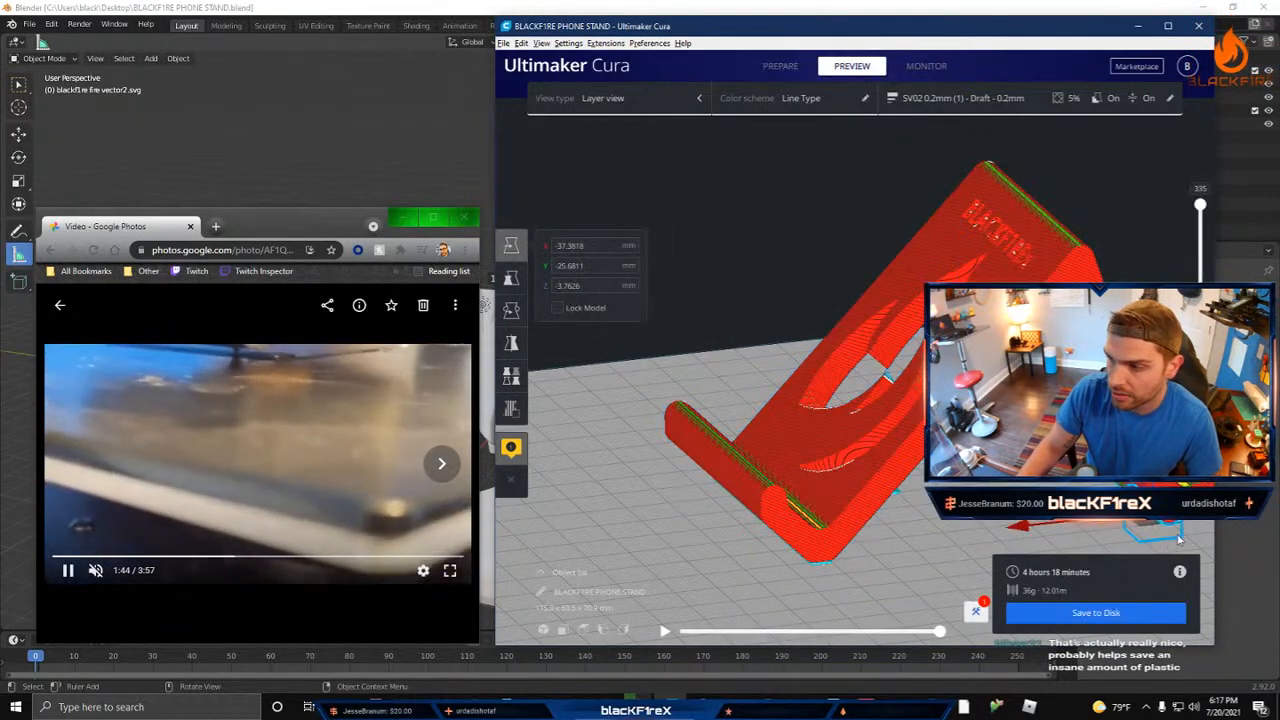
Step: Move the support blocker cube to about X -6.5 mm and scale it uniformly to about 77 %
middle_drag(1113, 521, 1122, 507)
drag(918, 496, 730, 387)
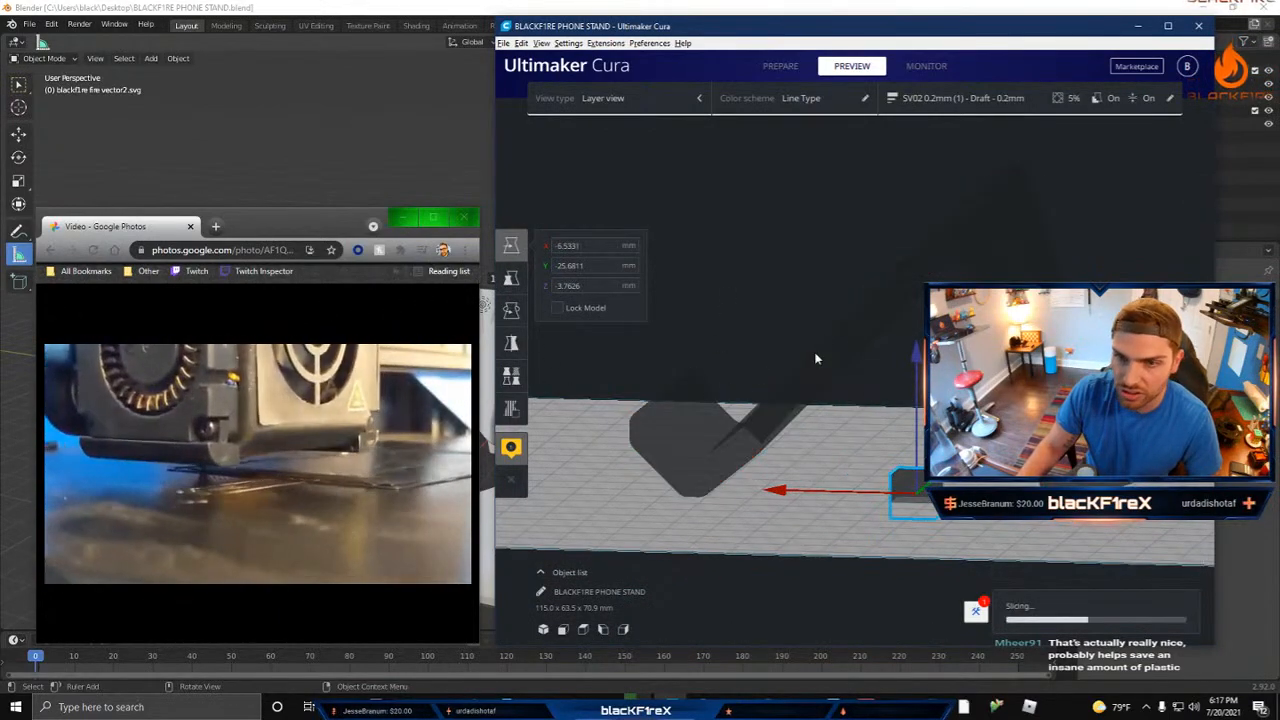
click(511, 277)
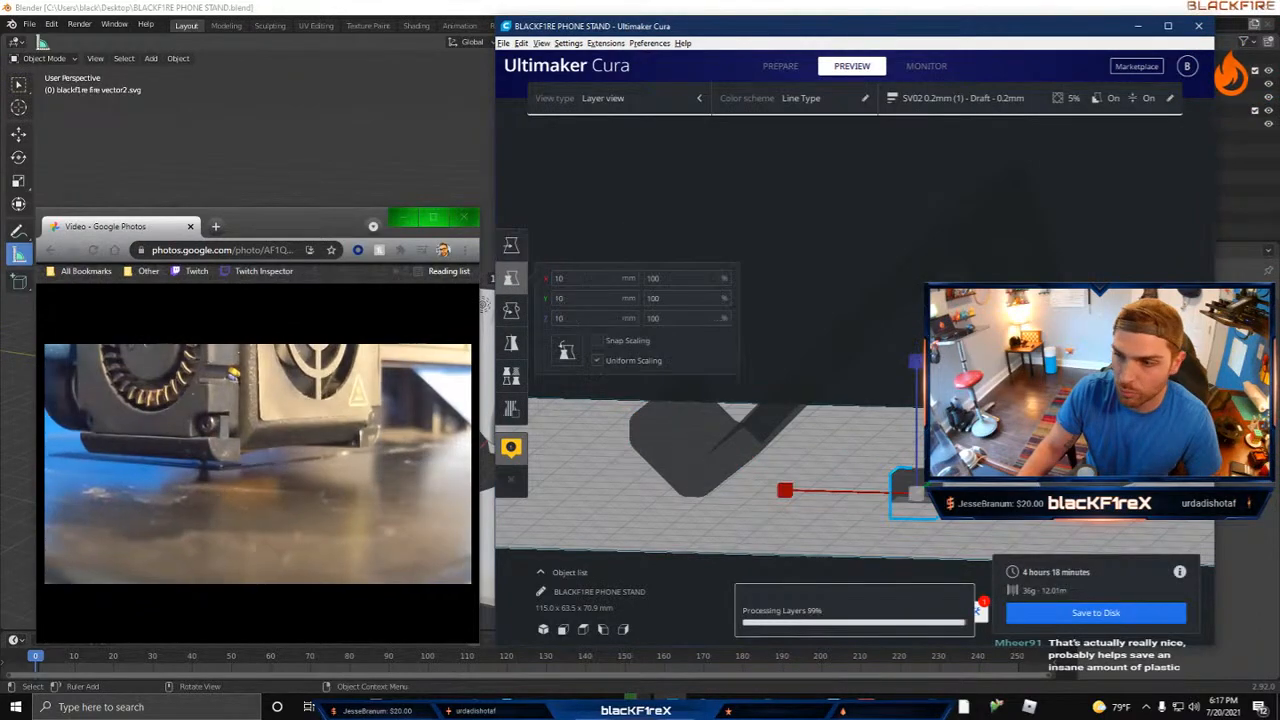
right_drag(901, 468, 893, 471)
mouse_move(847, 515)
mouse_down()
mouse_move(882, 500)
mouse_move(833, 514)
mouse_up()
right_drag(752, 483, 817, 502)
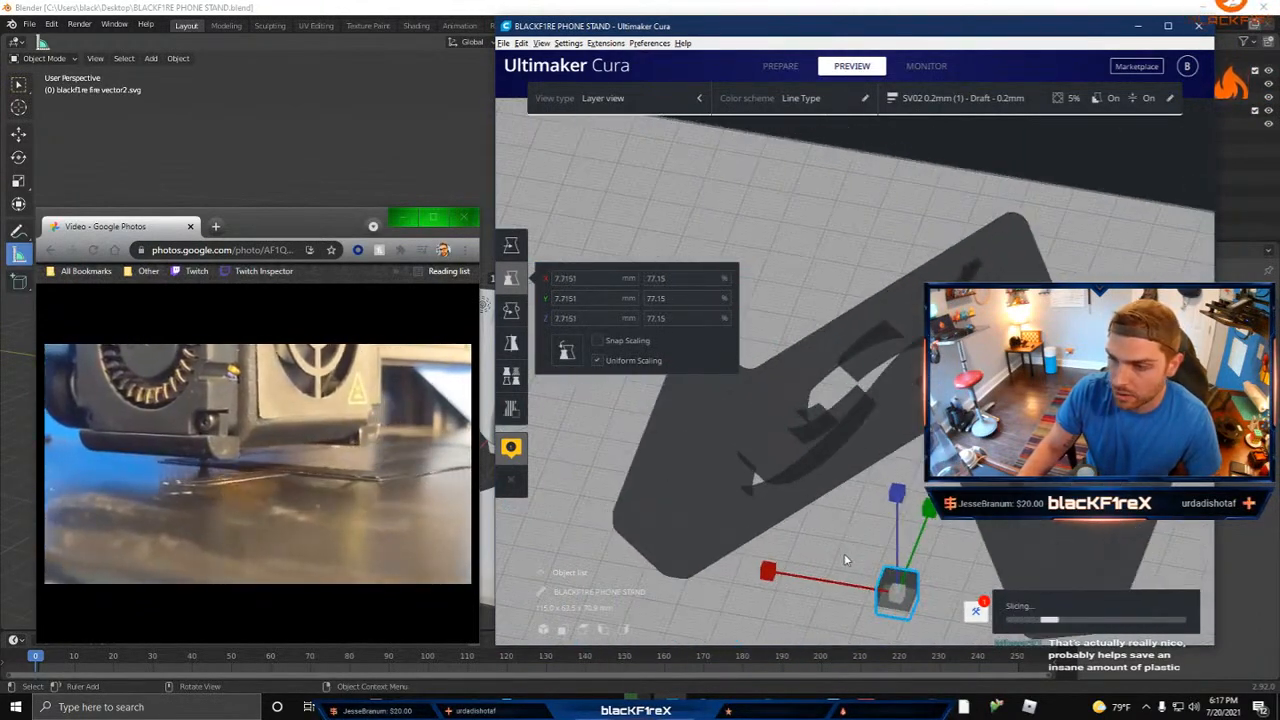
Step: Move the cube into the stand's flame cutout, at about X 12.8, Y 13.0 and Z 25.7 mm
key(t)
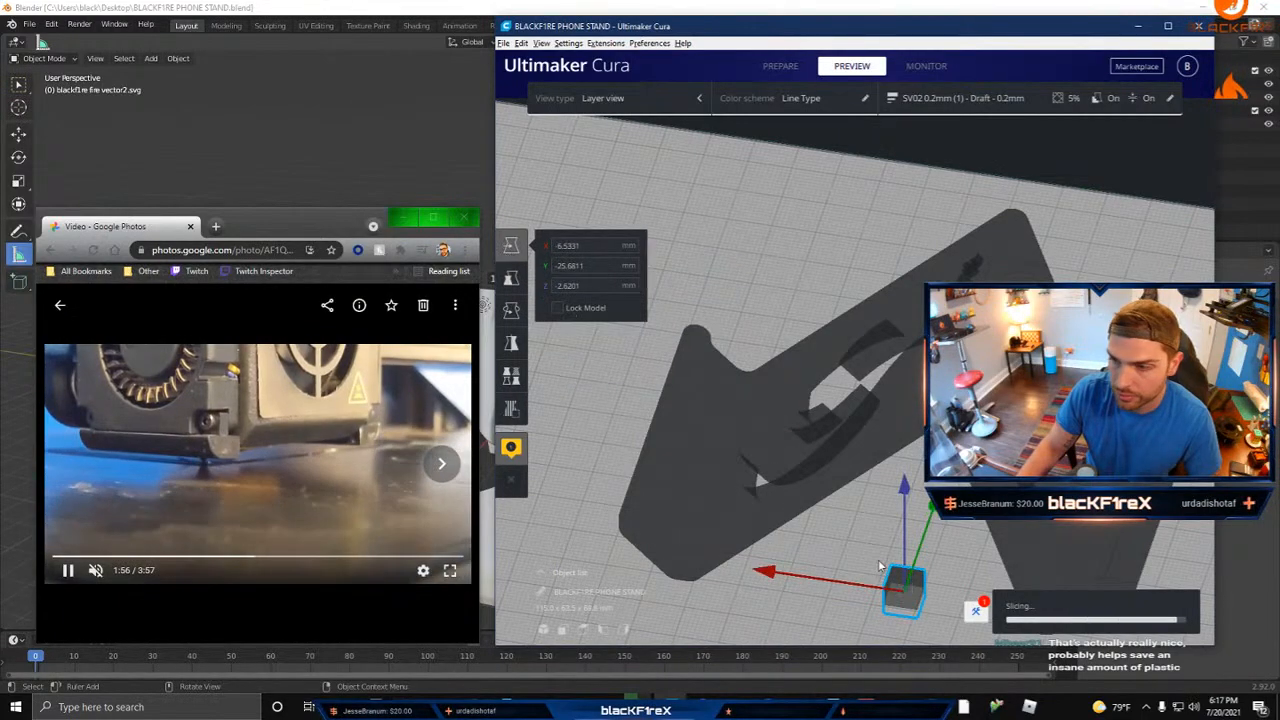
drag(907, 571, 862, 307)
right_drag(848, 490, 1080, 455)
drag(803, 352, 768, 343)
drag(907, 218, 908, 202)
right_drag(914, 322, 796, 384)
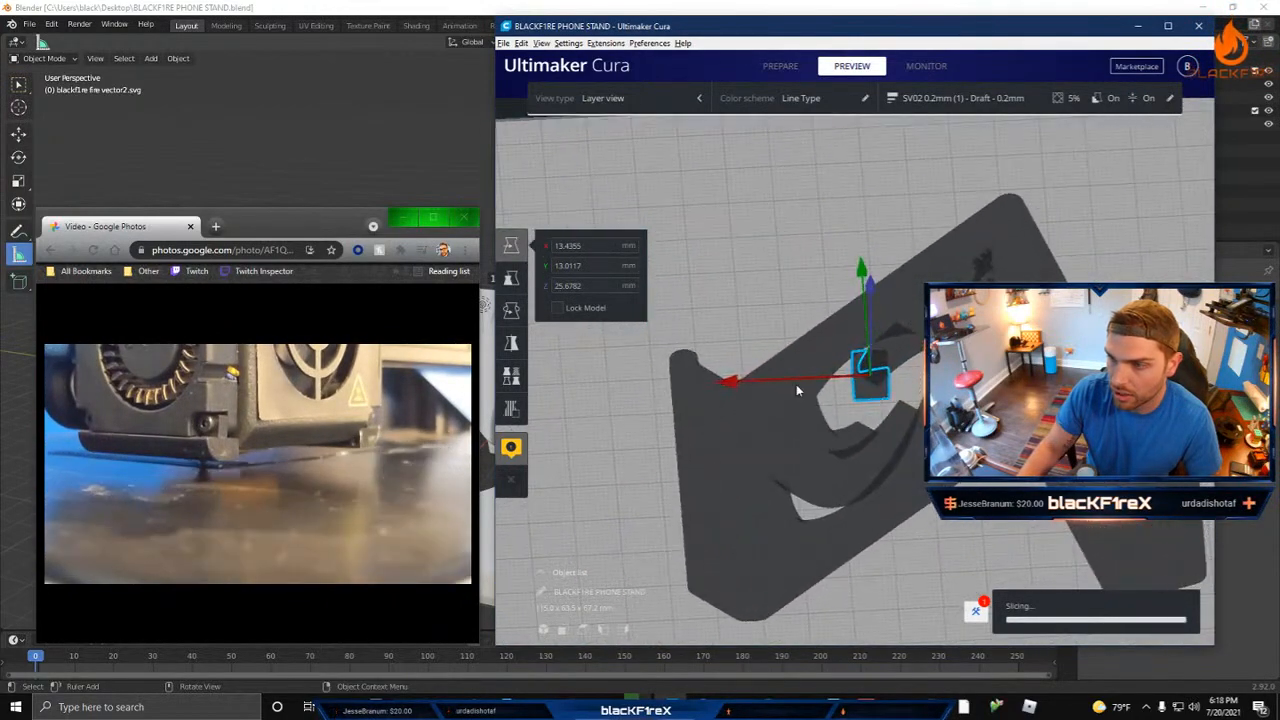
drag(731, 382, 740, 383)
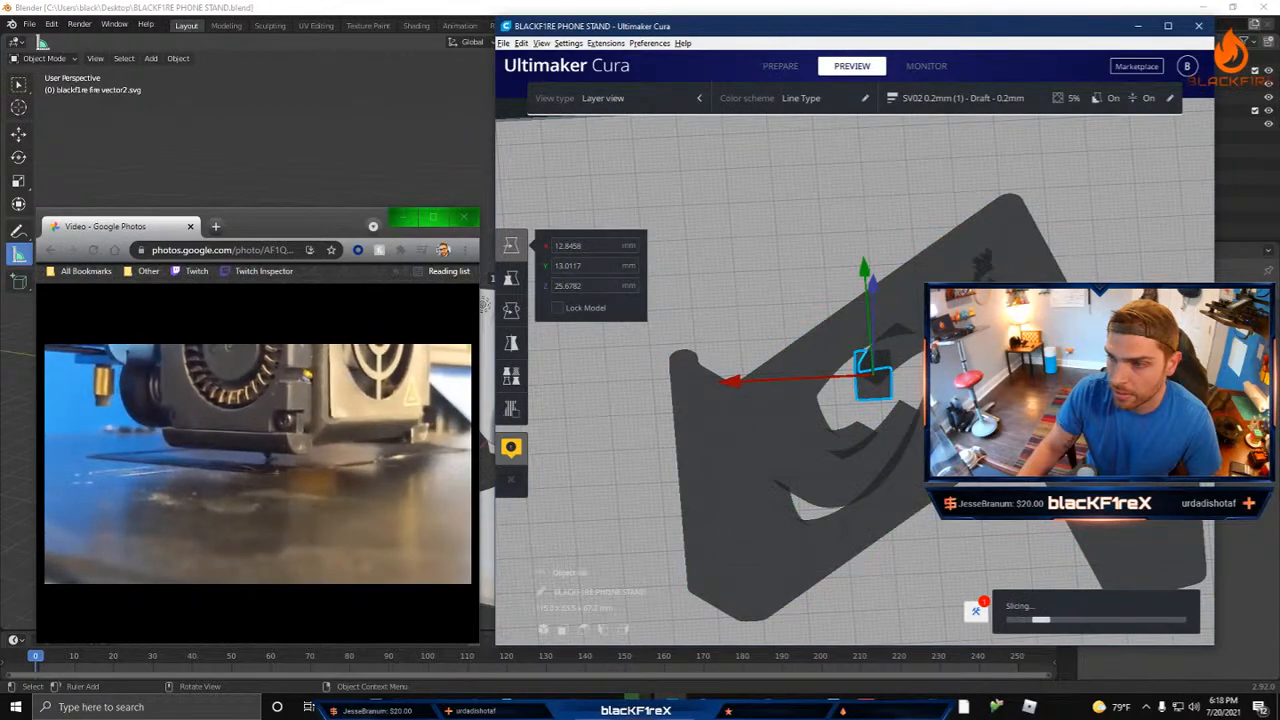
Step: Turn off Generate Support in the print settings and close them
click(745, 432)
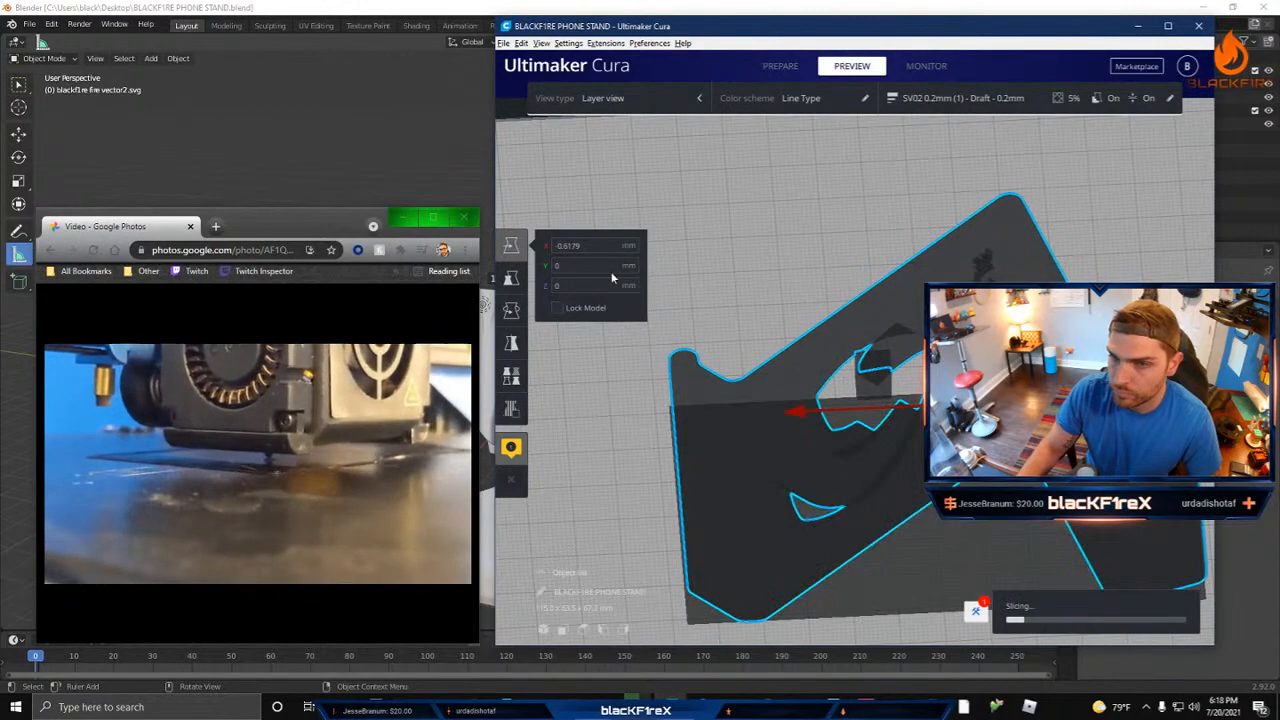
click(980, 104)
scroll(690, 459, down, 5)
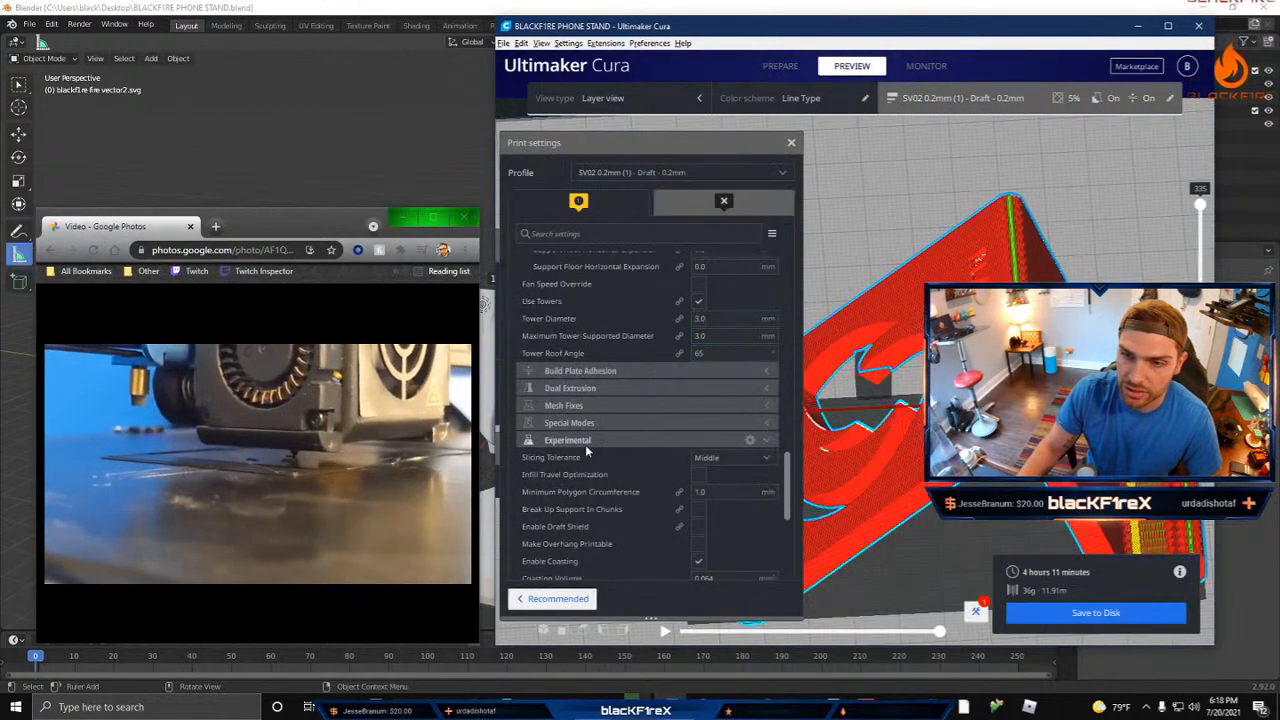
scroll(597, 406, up, 15)
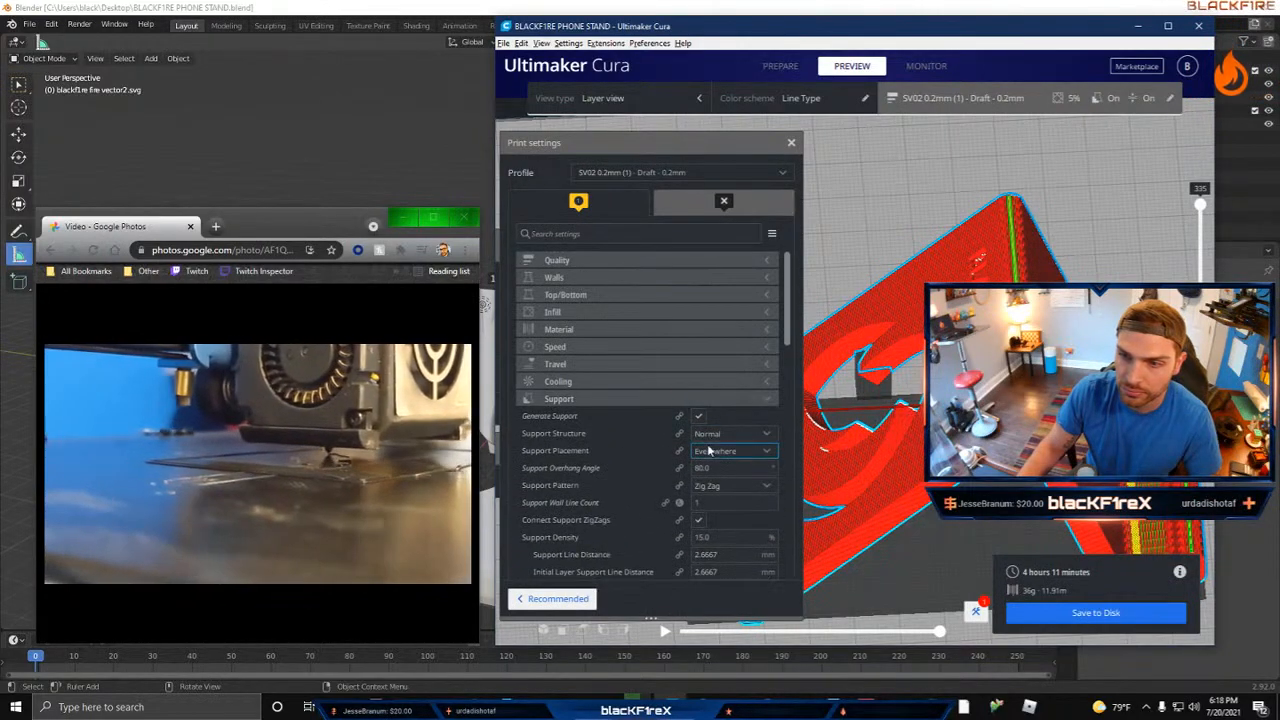
click(698, 416)
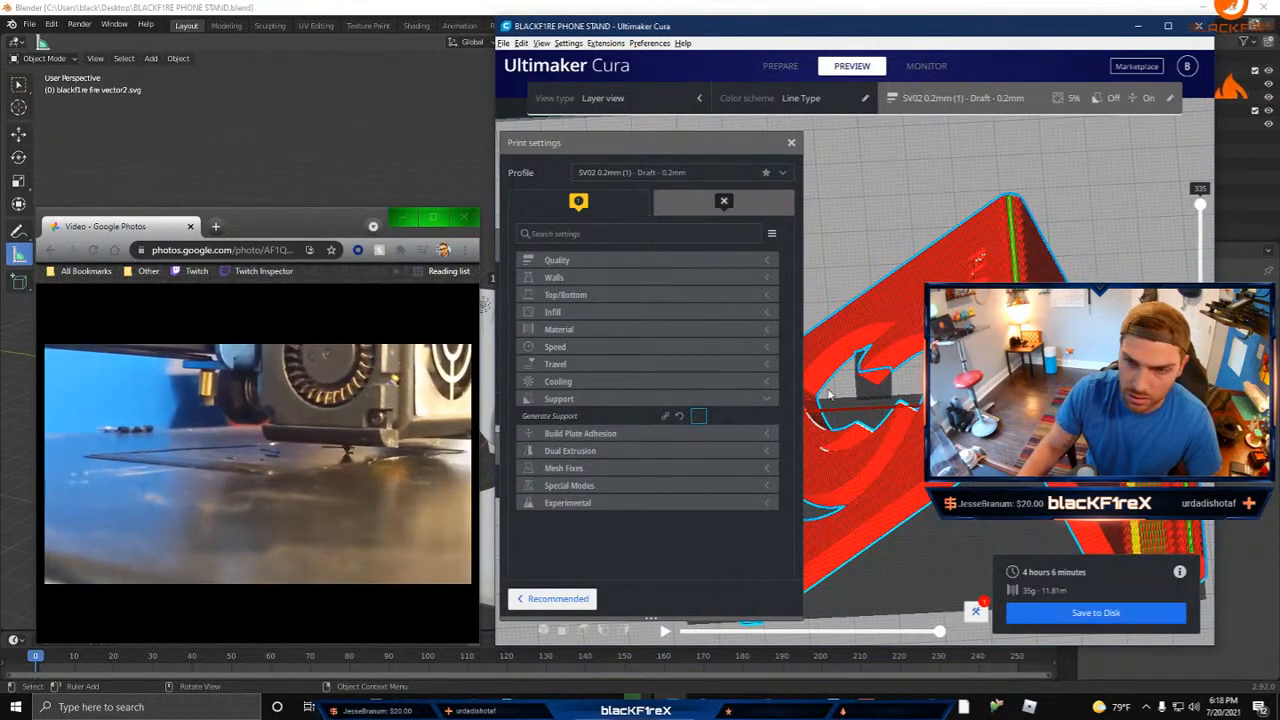
right_drag(894, 499, 815, 260)
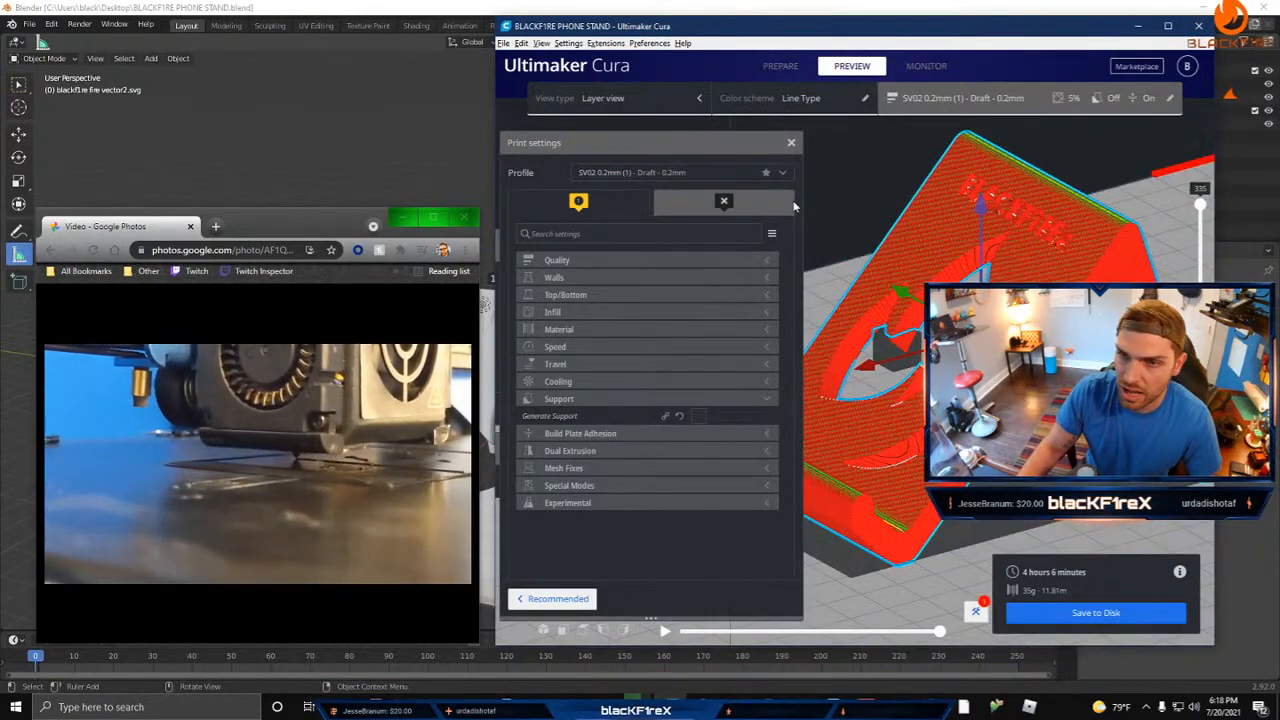
click(791, 144)
Step: Set the small cube's mesh type to modify settings for overlaps, using the Cutting mesh option
click(884, 348)
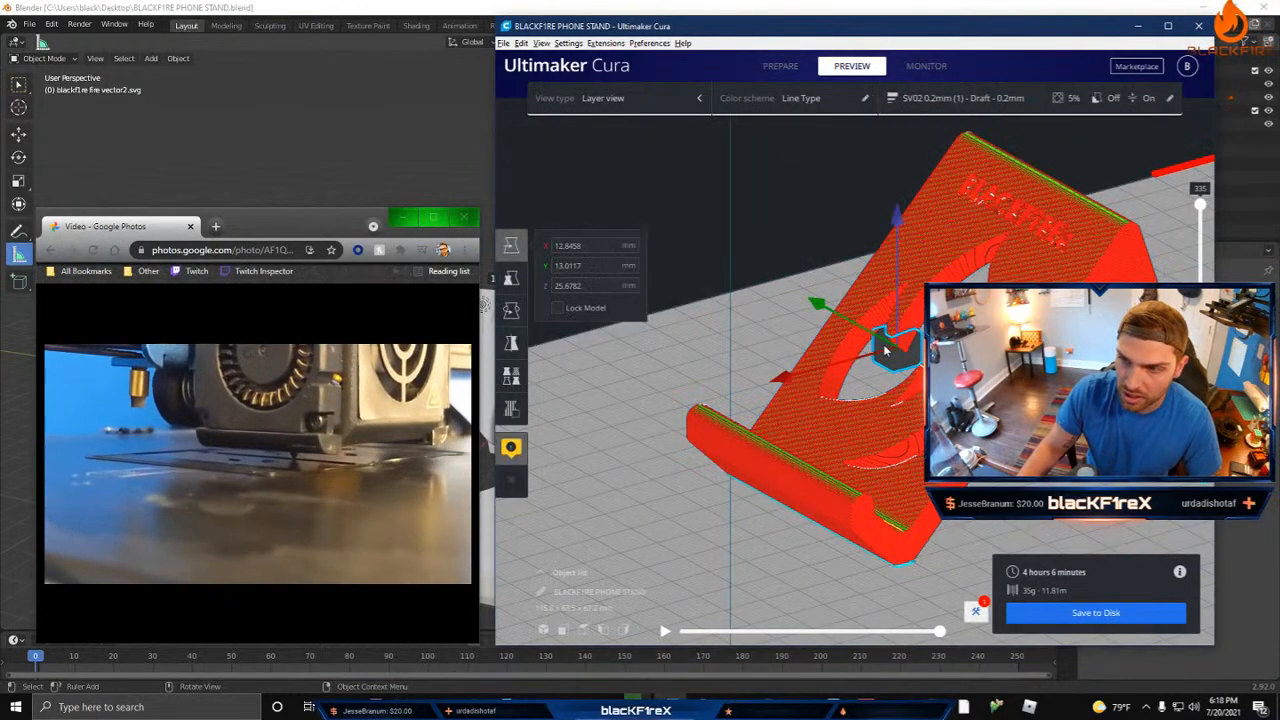
click(510, 382)
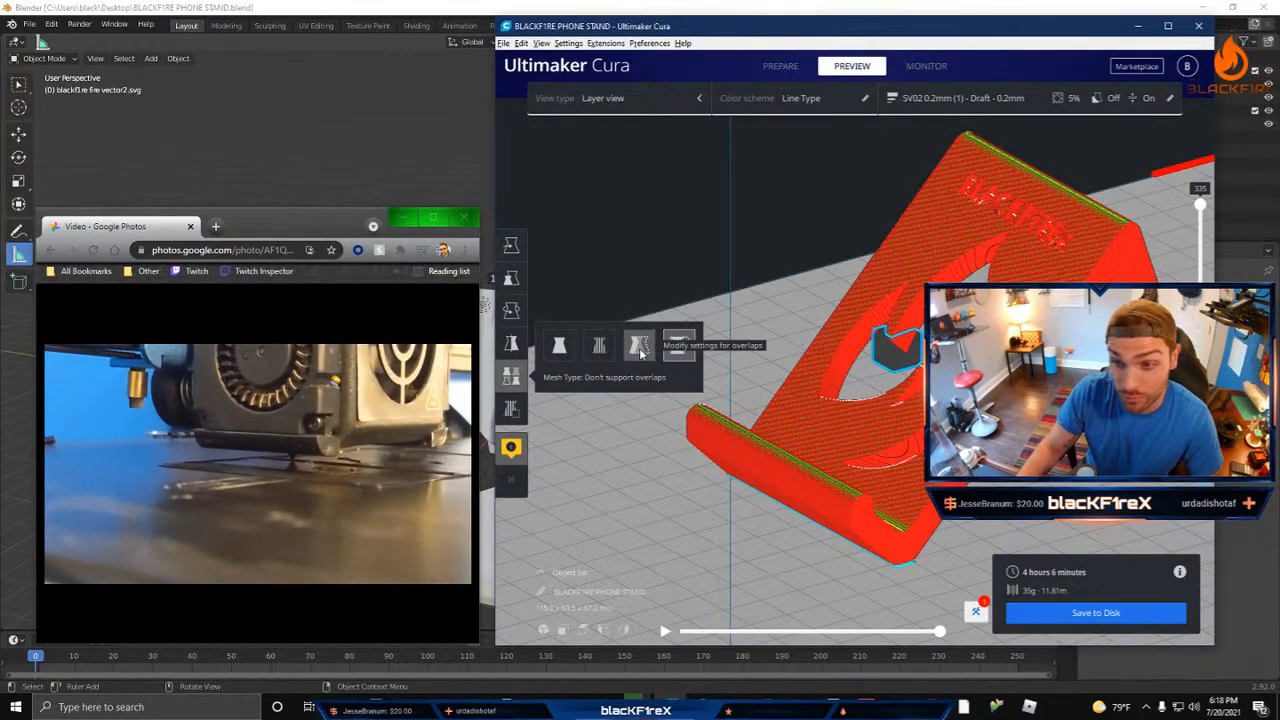
click(639, 347)
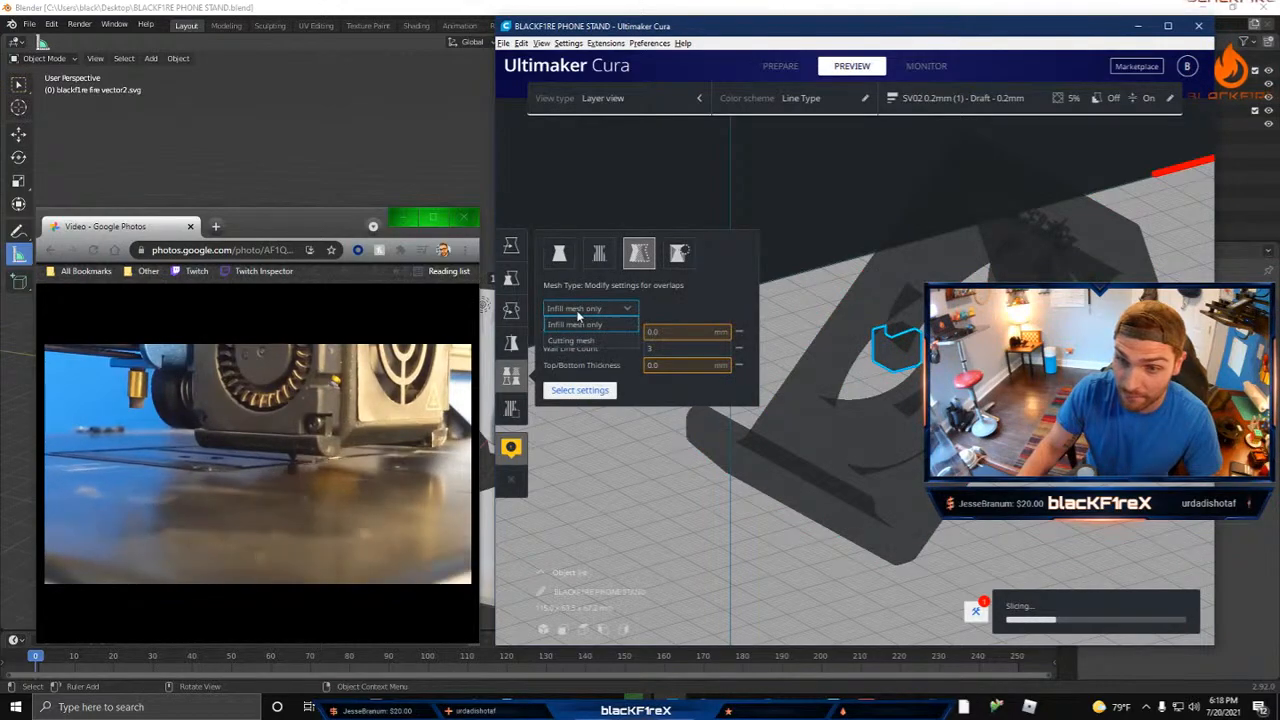
click(579, 340)
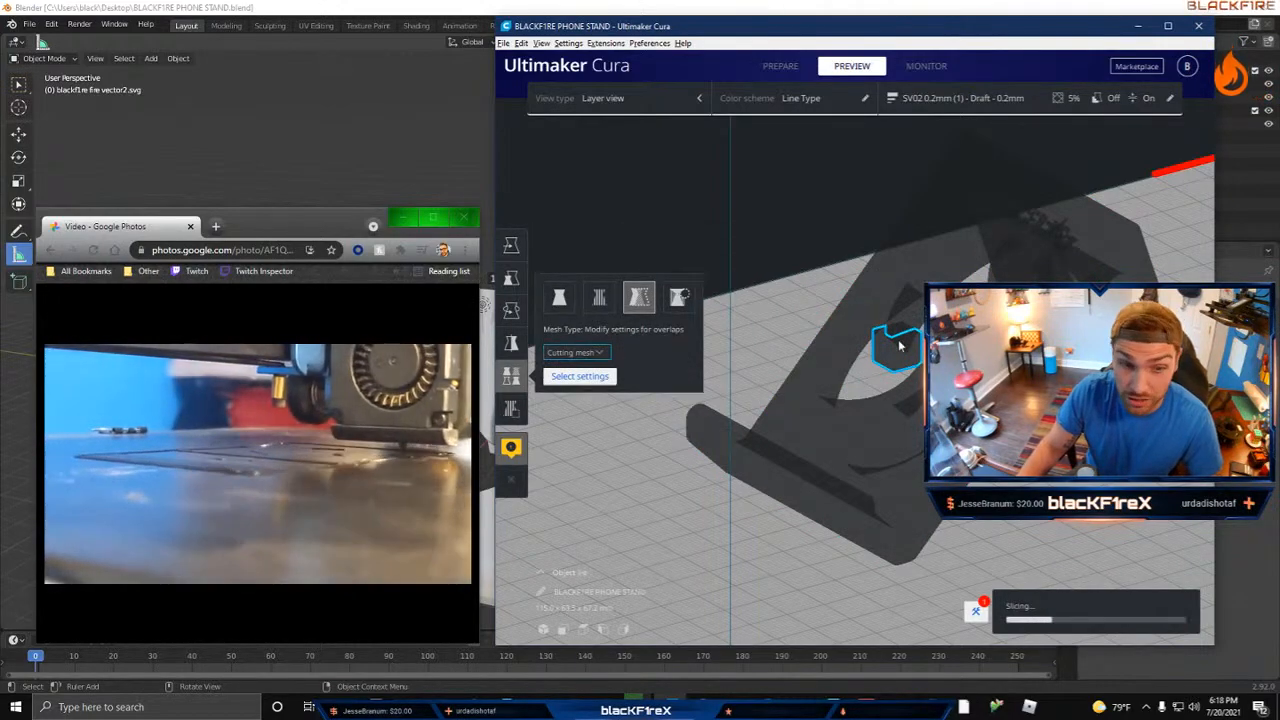
Step: Filter the cube's customizable settings by "supp", add Generate Support to its per-model settings and close the selection
click(579, 376)
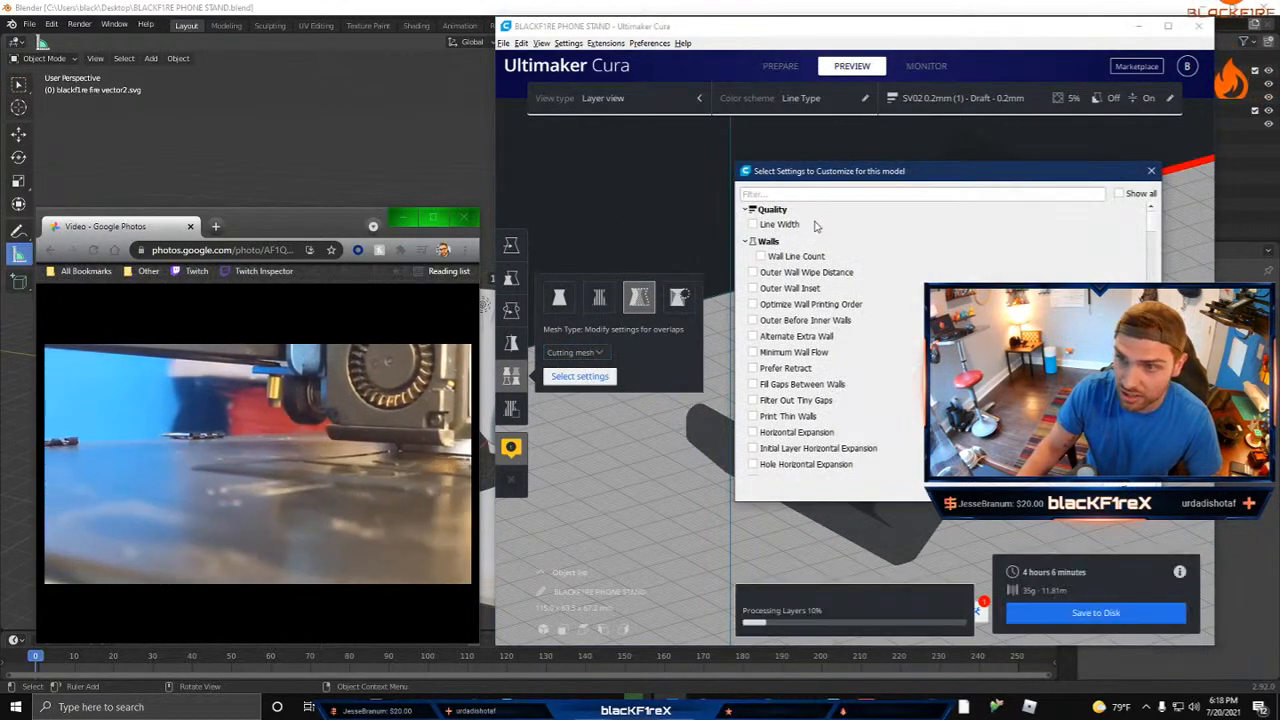
click(815, 194)
text(supp)
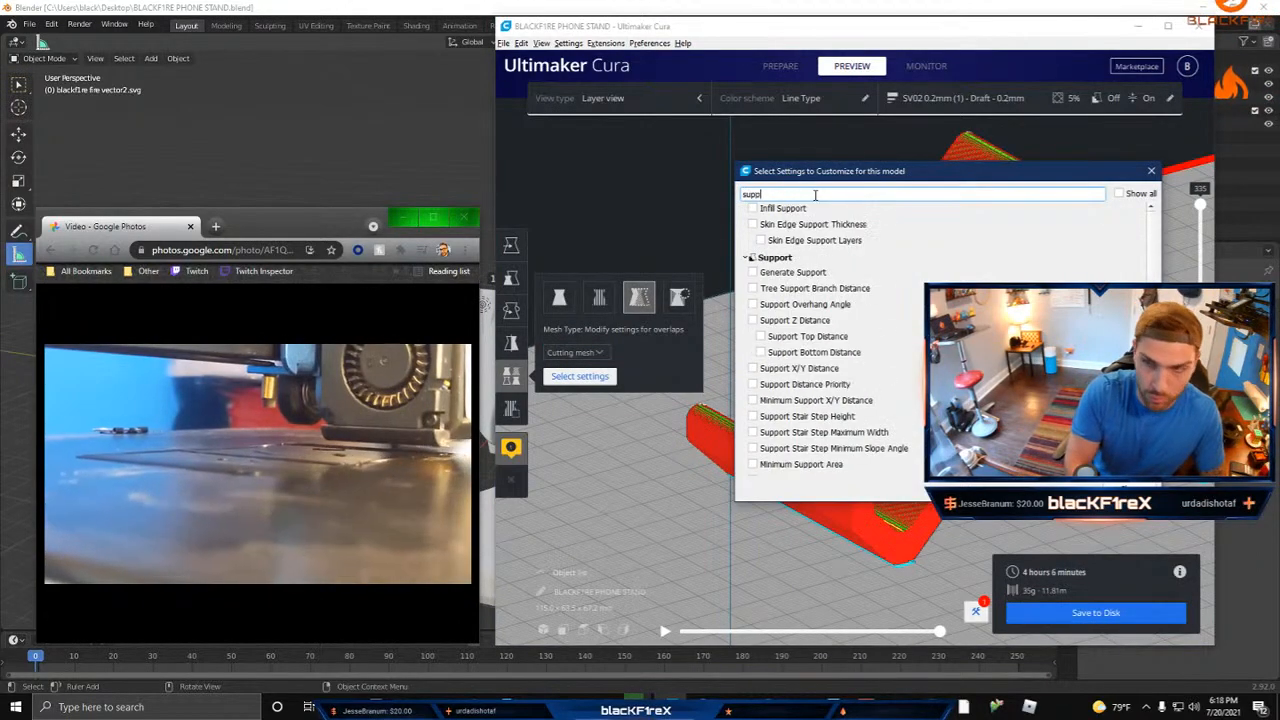
click(753, 272)
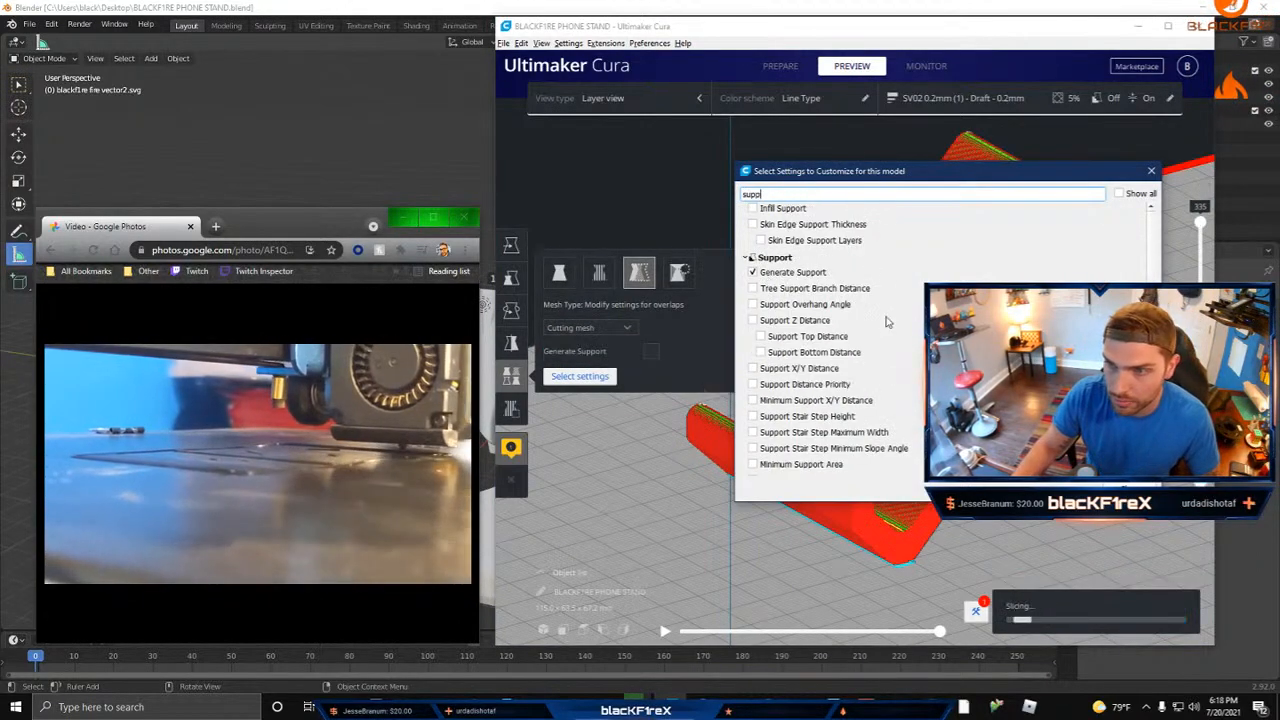
click(1120, 485)
click(897, 316)
click(896, 345)
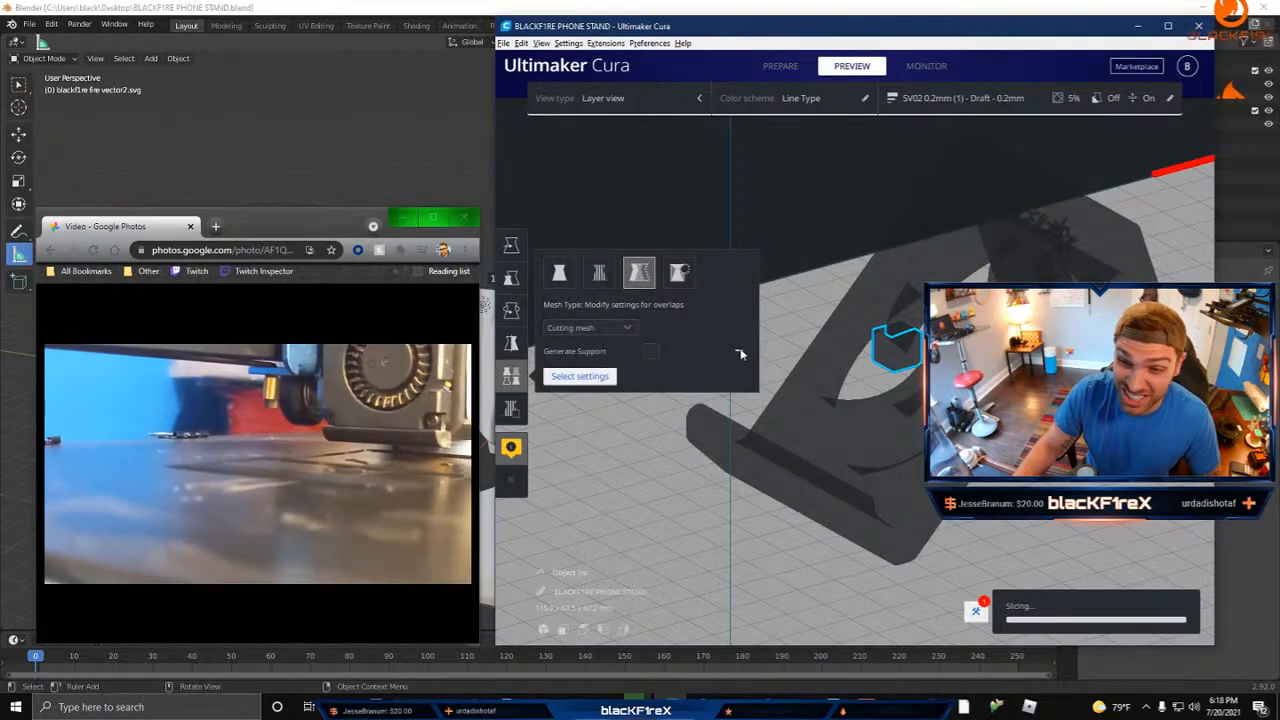
Step: Enable Generate Support for the cube's per-model settings and check the supported area of the flame cutout in the sliced preview
click(651, 353)
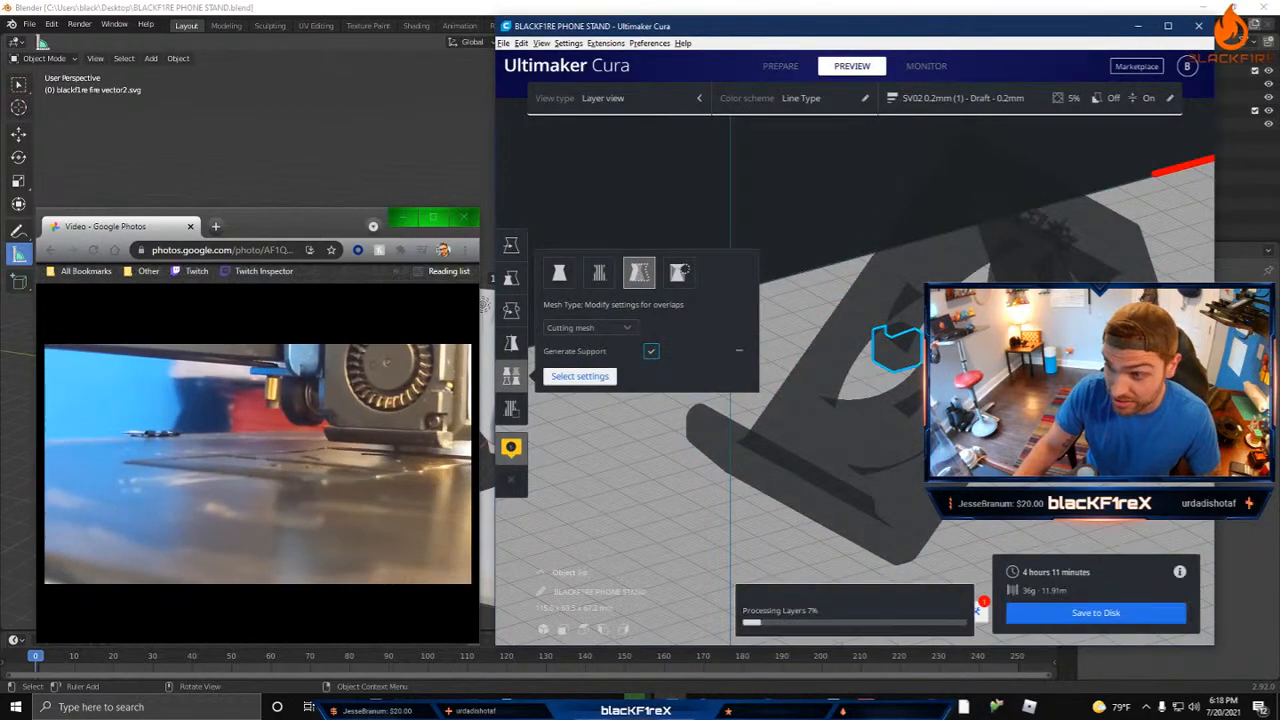
mouse_move(1080, 482)
right_down()
mouse_move(1020, 445)
mouse_move(907, 427)
mouse_move(1000, 500)
mouse_move(1050, 510)
mouse_move(1020, 455)
mouse_move(960, 430)
mouse_move(1030, 465)
mouse_move(1092, 472)
right_up()
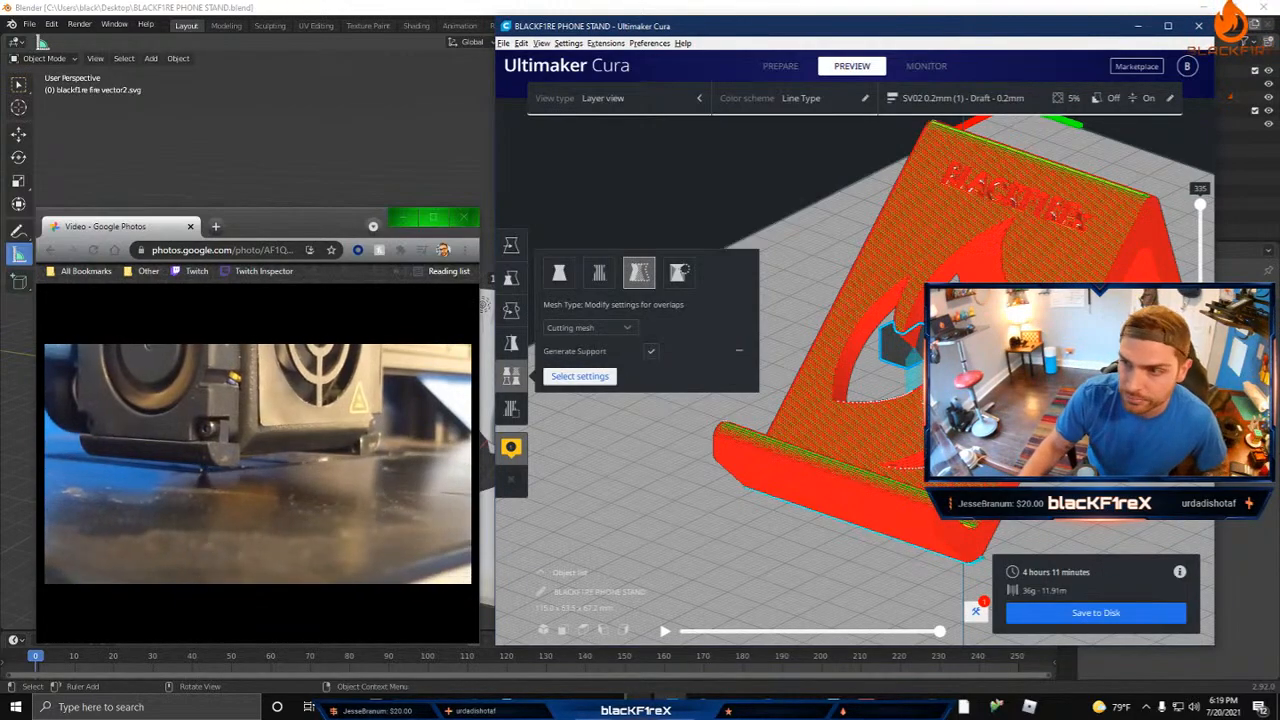
mouse_move(850, 380)
right_down()
mouse_move(770, 390)
mouse_move(890, 335)
mouse_move(845, 390)
mouse_move(852, 380)
right_up()
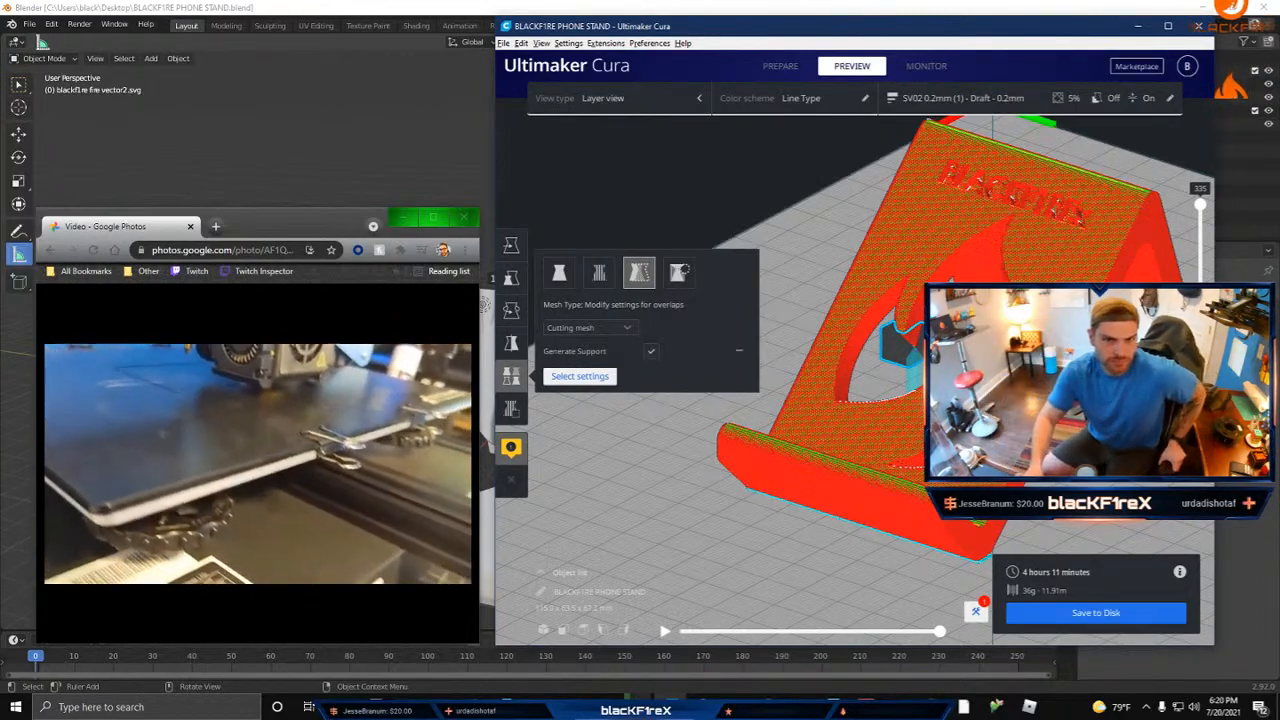
Step: Close the browser window playing the print video and maximize the Cura window
mouse_move(270, 448)
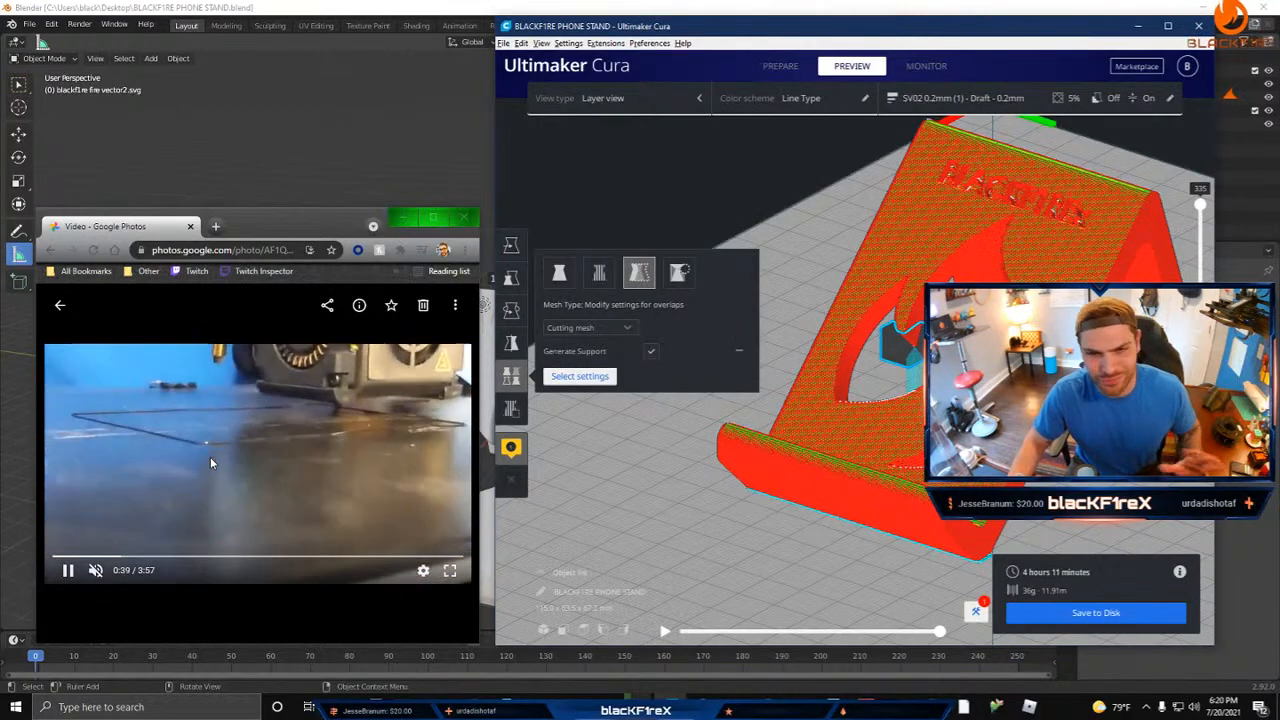
click(464, 218)
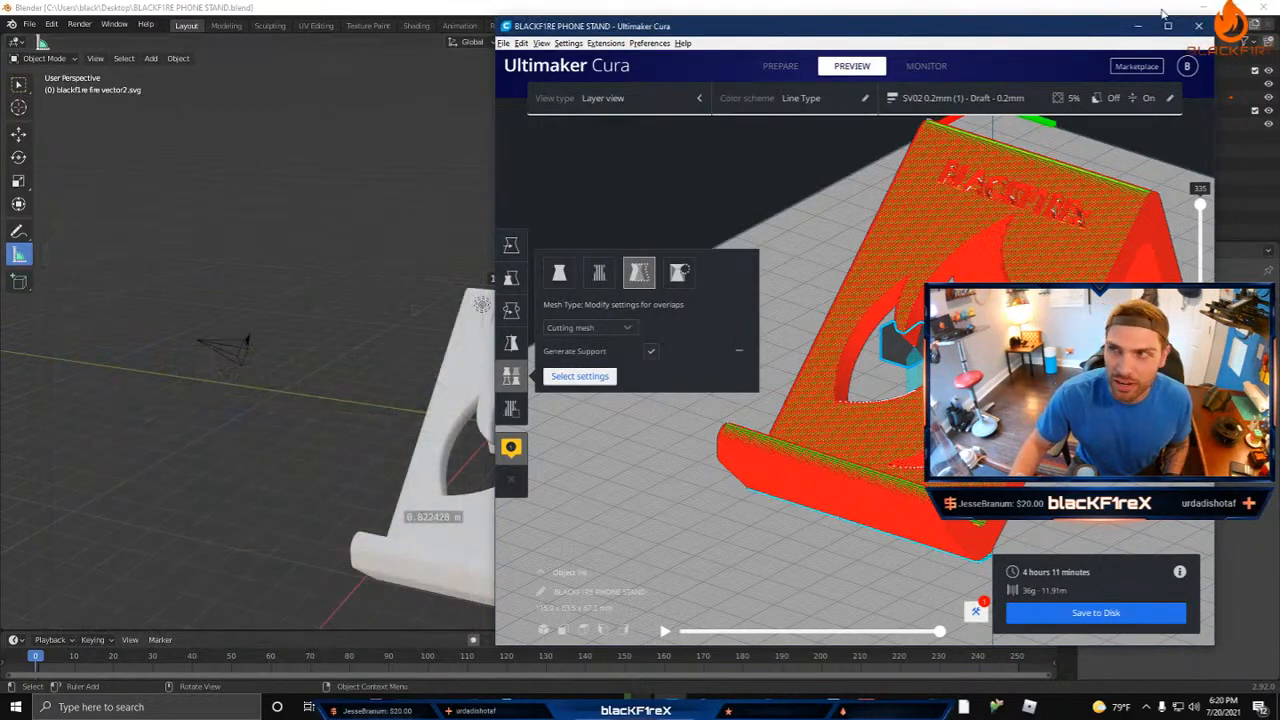
click(1169, 26)
Step: Delete the small support cube from the phone stand's flame cutout
right_drag(385, 255, 522, 361)
middle_drag(600, 410, 603, 503)
right_drag(603, 503, 777, 433)
key(Delete)
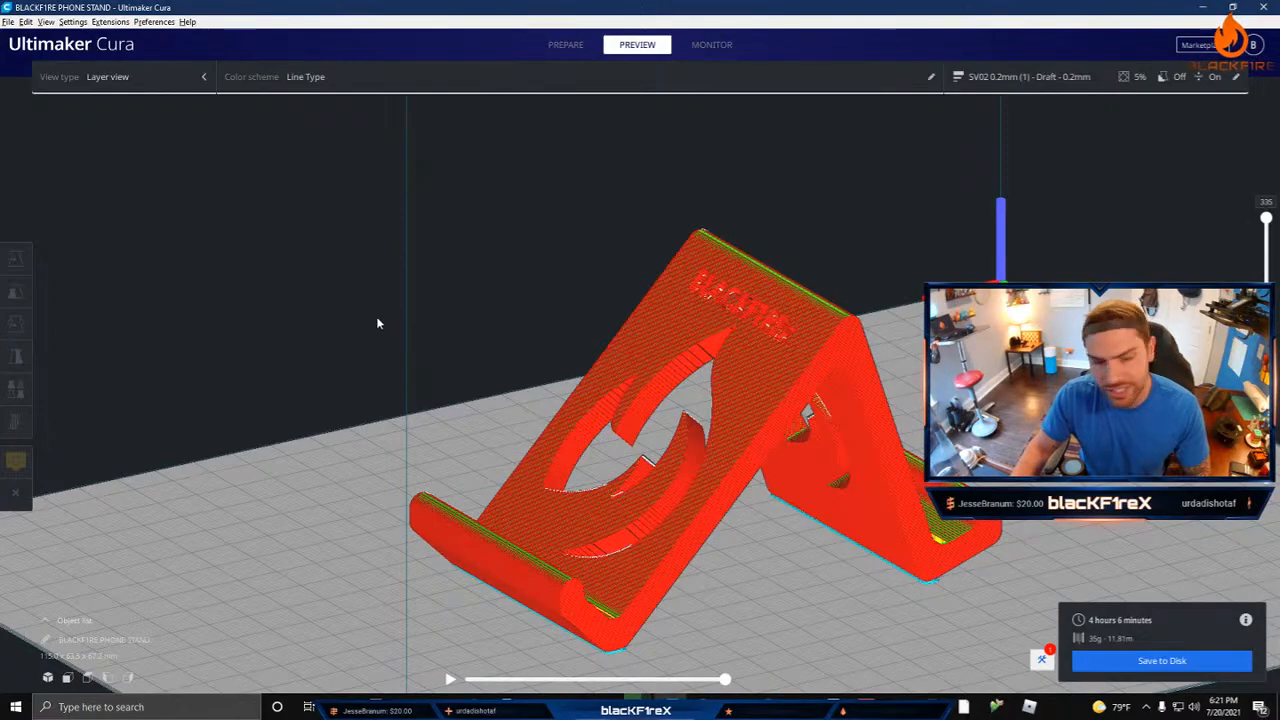
right_drag(370, 357, 582, 356)
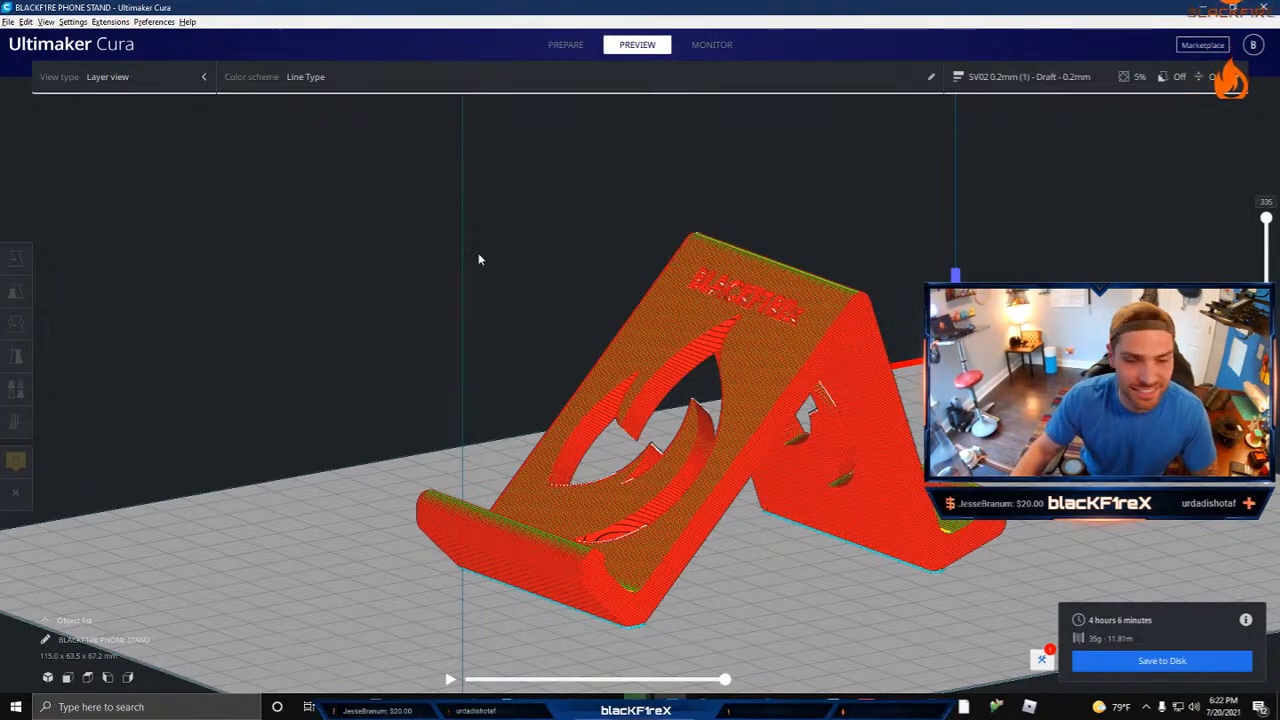
right_drag(478, 259, 414, 331)
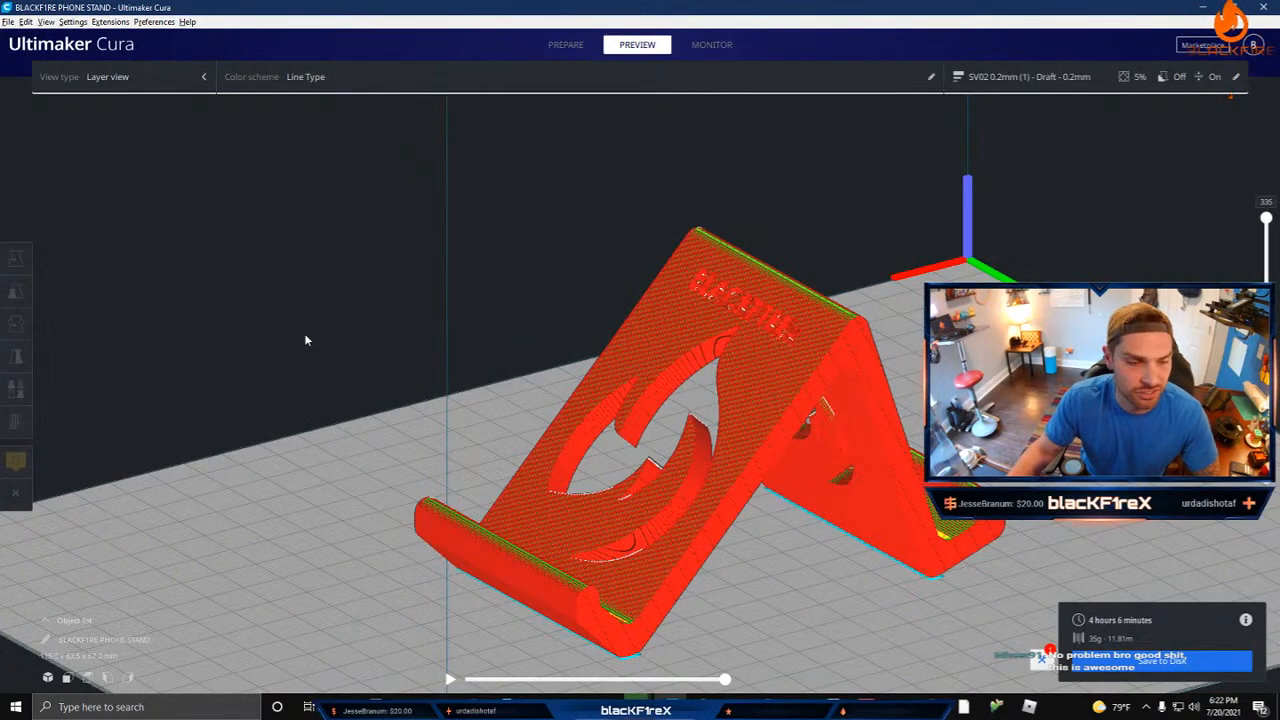
right_drag(434, 395, 372, 369)
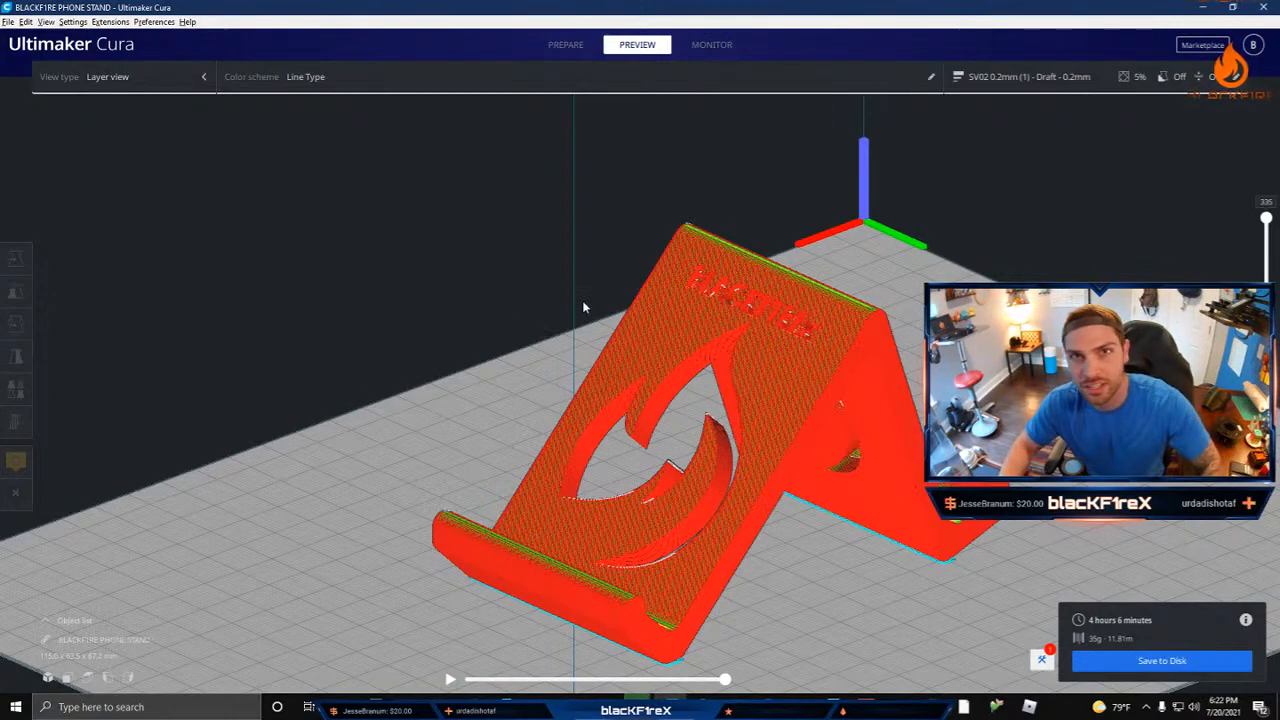
right_drag(454, 358, 472, 362)
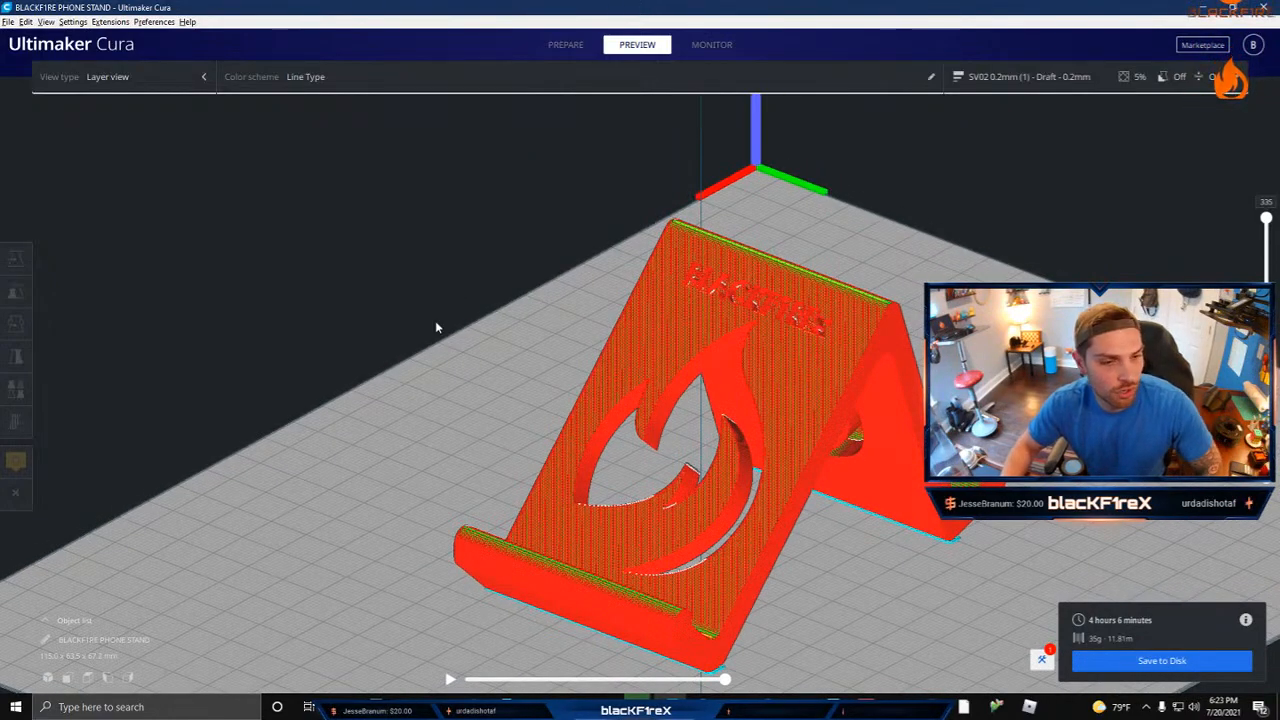